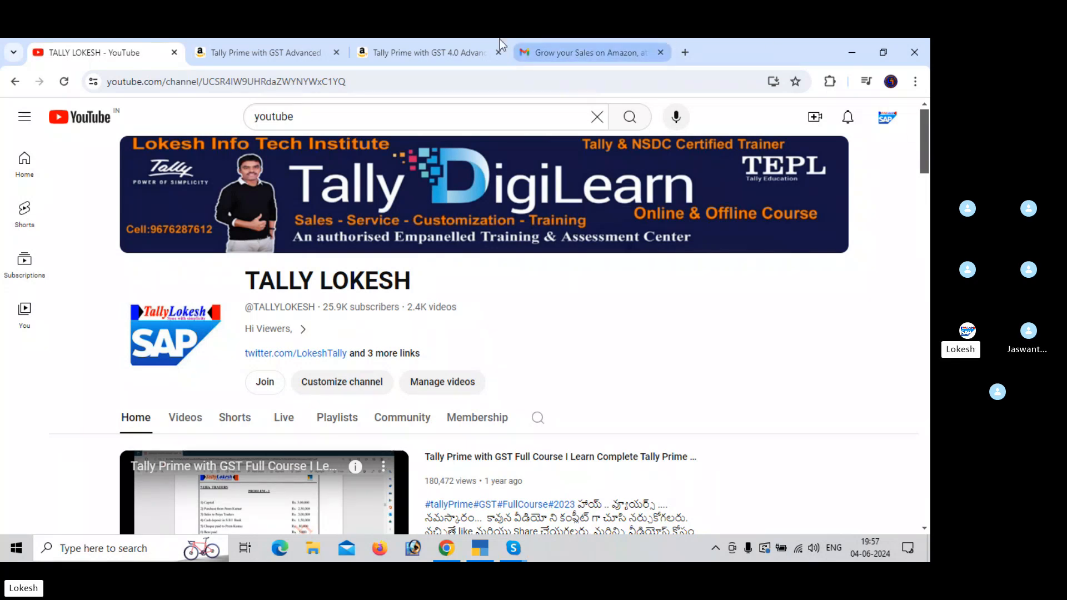
# Look through the two Tally Prime book listings on Amazon and return to the TALLY LOKESH YouTube channel page
pyautogui.click(278, 47)
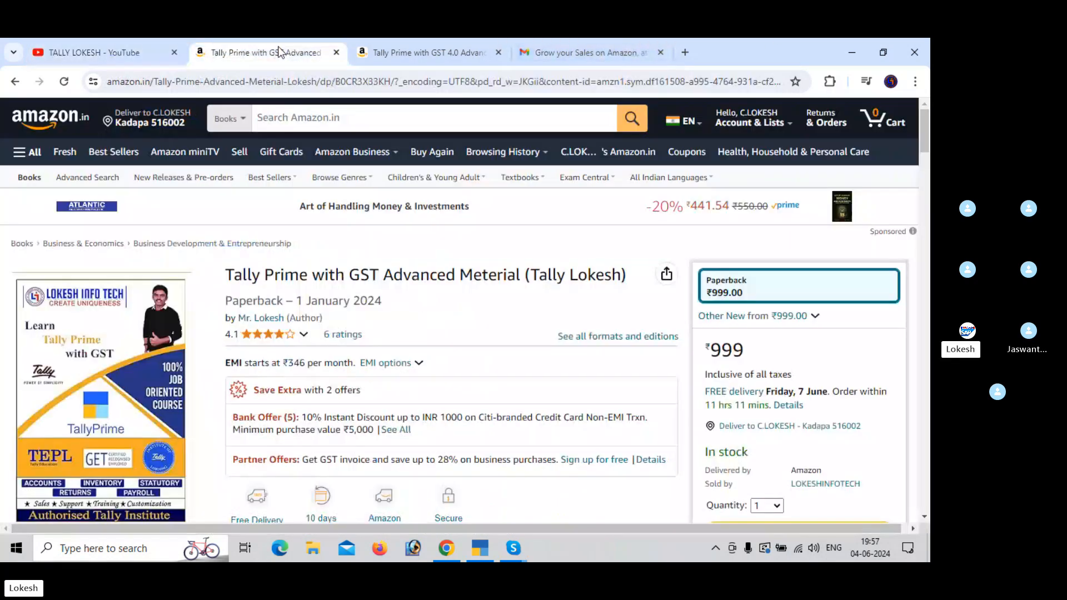
pyautogui.click(72, 534)
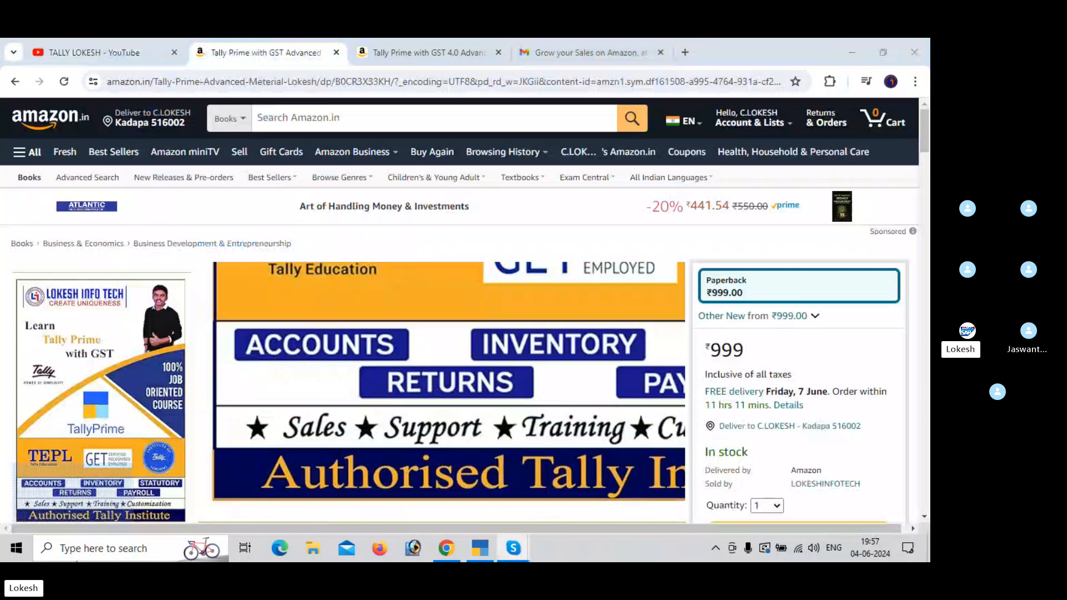
pyautogui.click(922, 138)
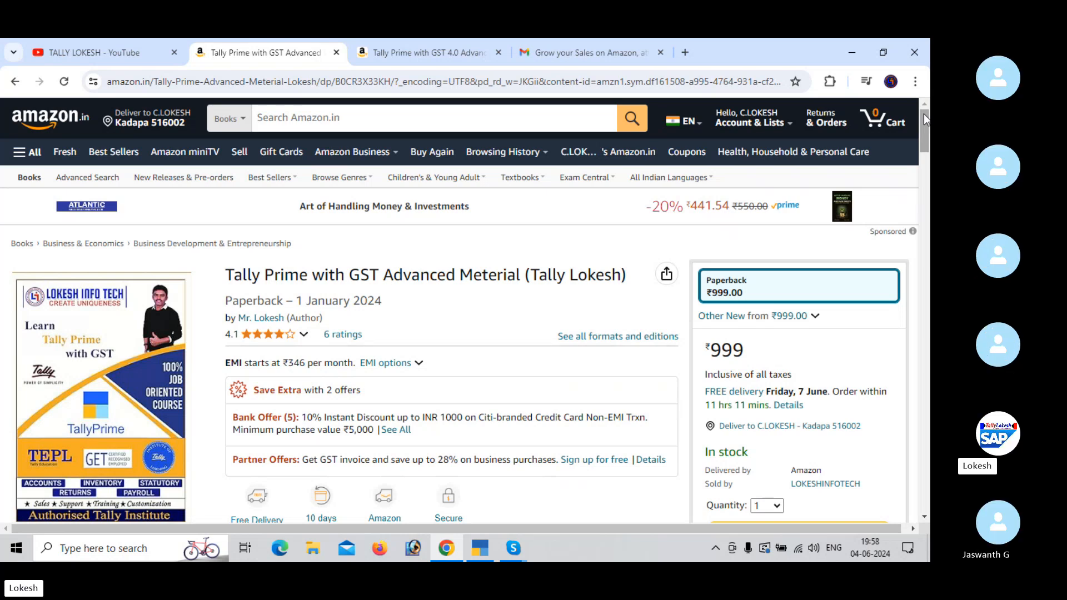
pyautogui.click(418, 43)
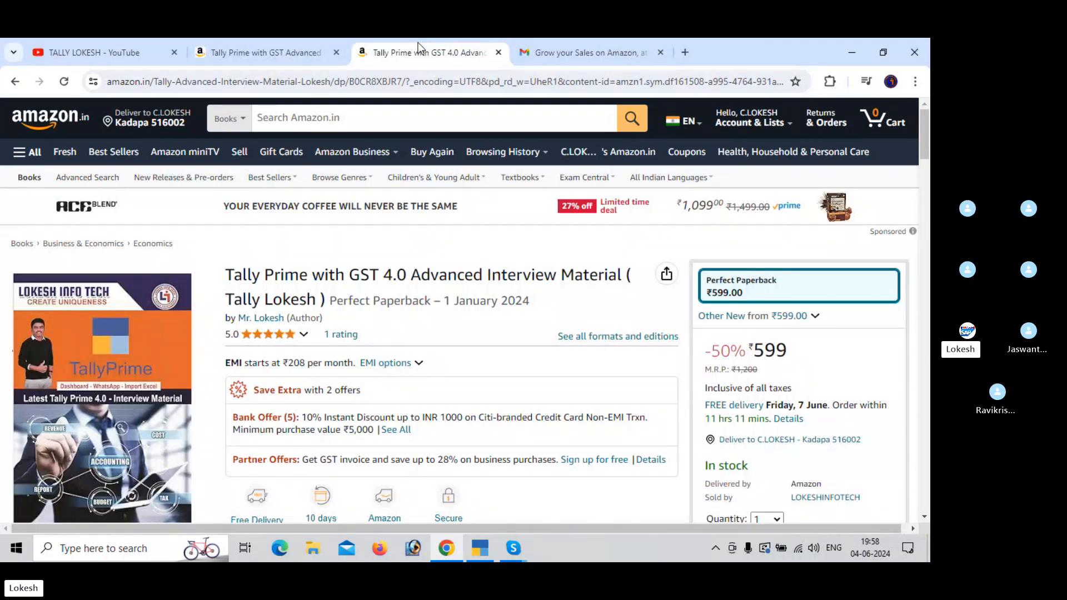
pyautogui.click(100, 52)
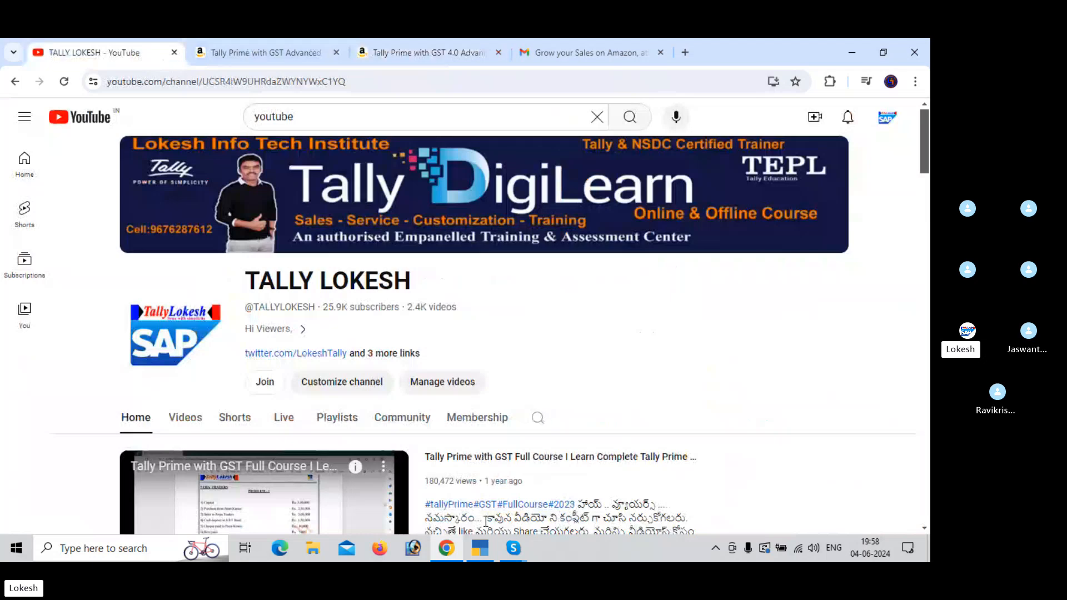
# Switch to TallyPrime and open the form for creating a new company
pyautogui.click(491, 552)
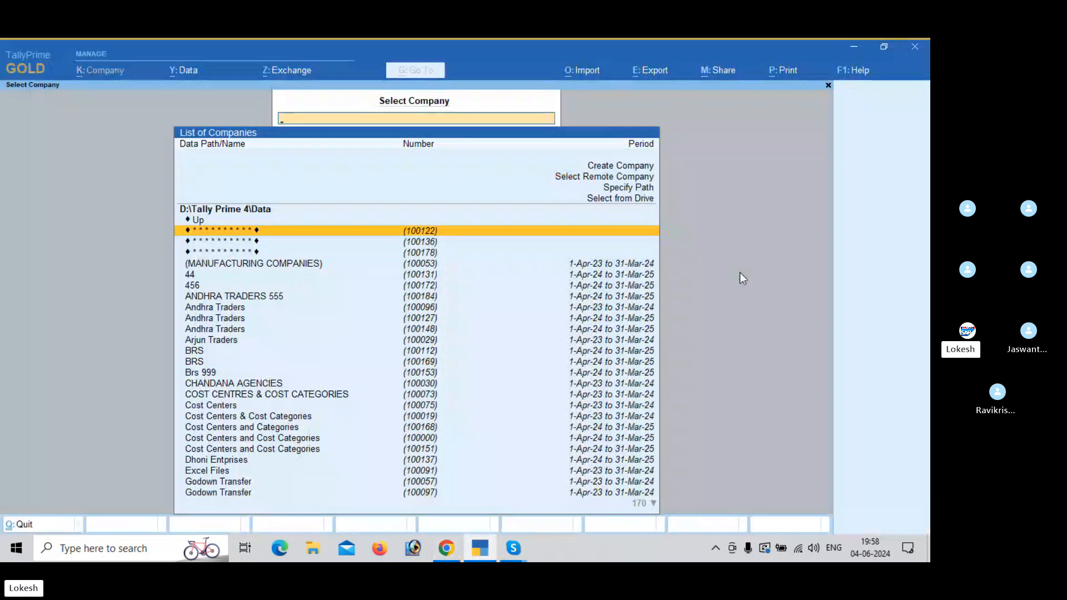
pyautogui.press('Up')
pyautogui.press('Up')
pyautogui.press('Up')
pyautogui.press('Up')
pyautogui.press('Up')
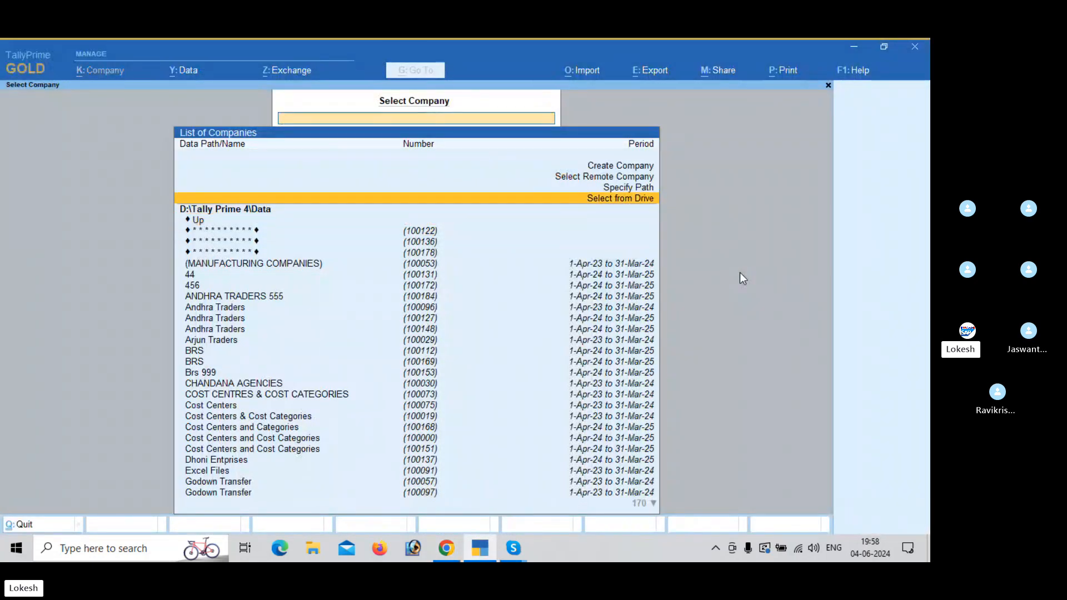
pyautogui.press('Return')
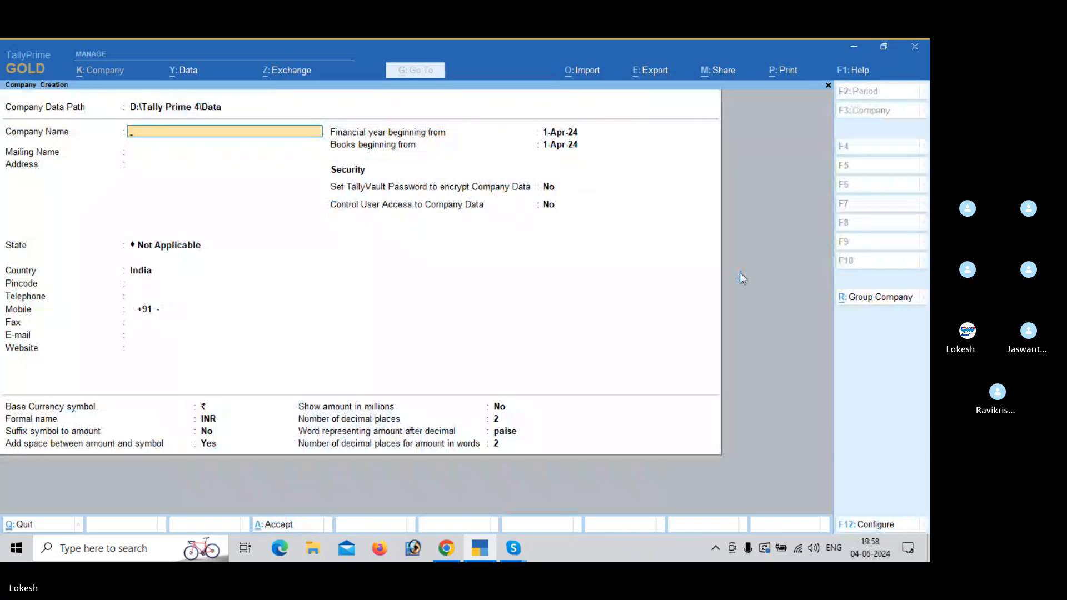
# Name the new company Godown Transfer June, keep the same mailing name and leave the address blank
pyautogui.write('Godwon')
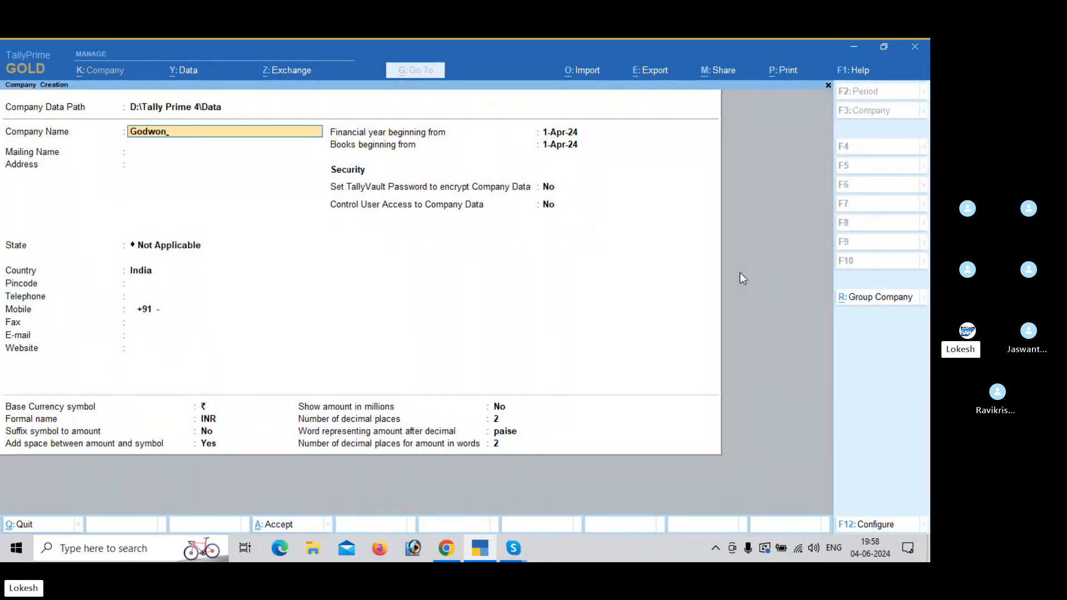
pyautogui.press('BackSpace')
pyautogui.press('BackSpace')
pyautogui.press('BackSpace')
pyautogui.write('o')
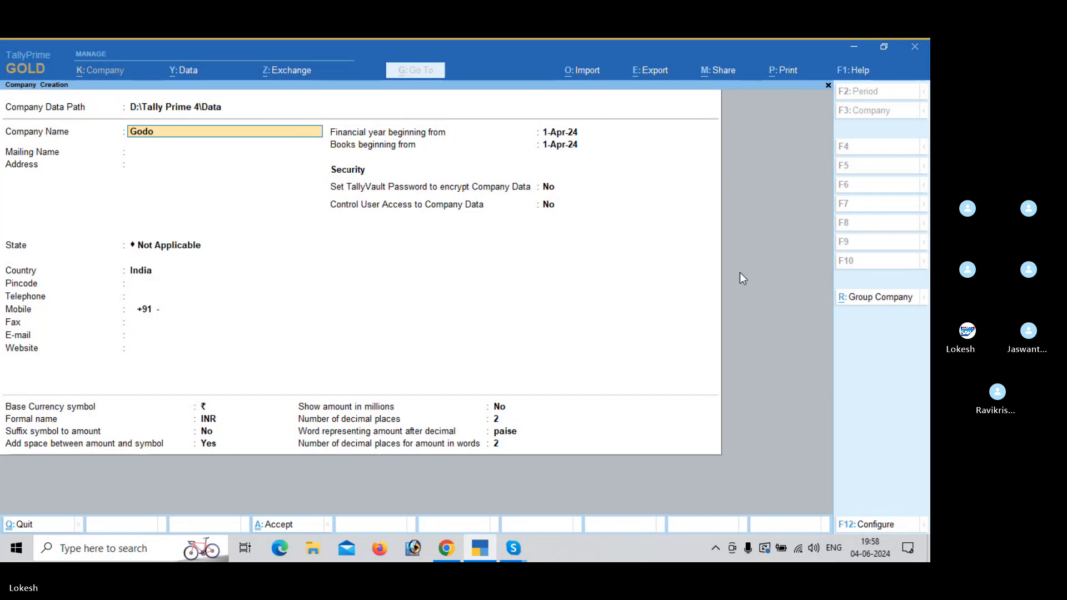
pyautogui.write('wn Transfeer')
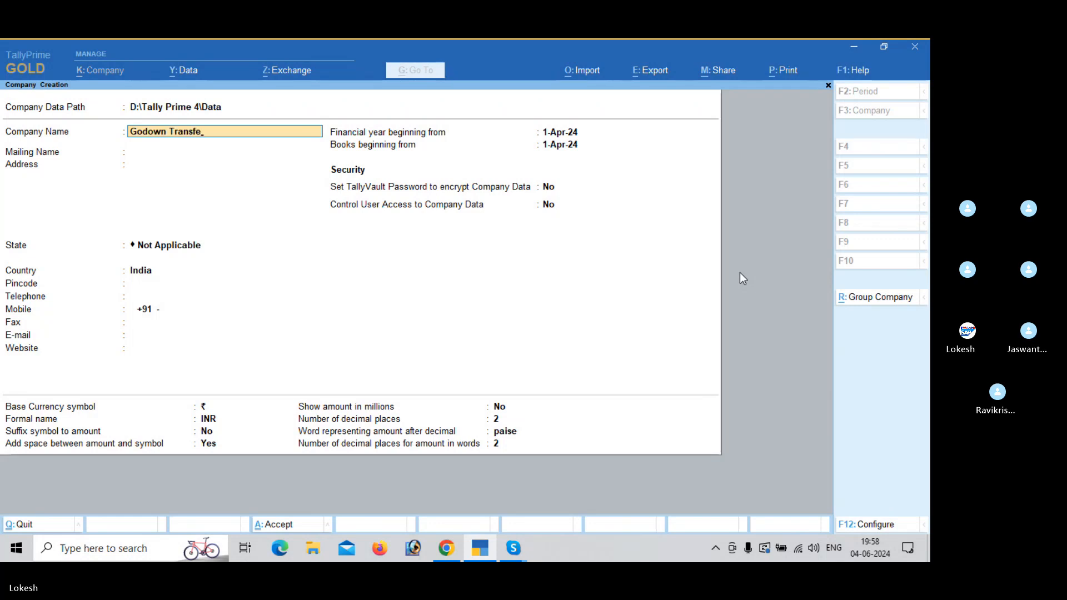
pyautogui.press('BackSpace')
pyautogui.write('r J')
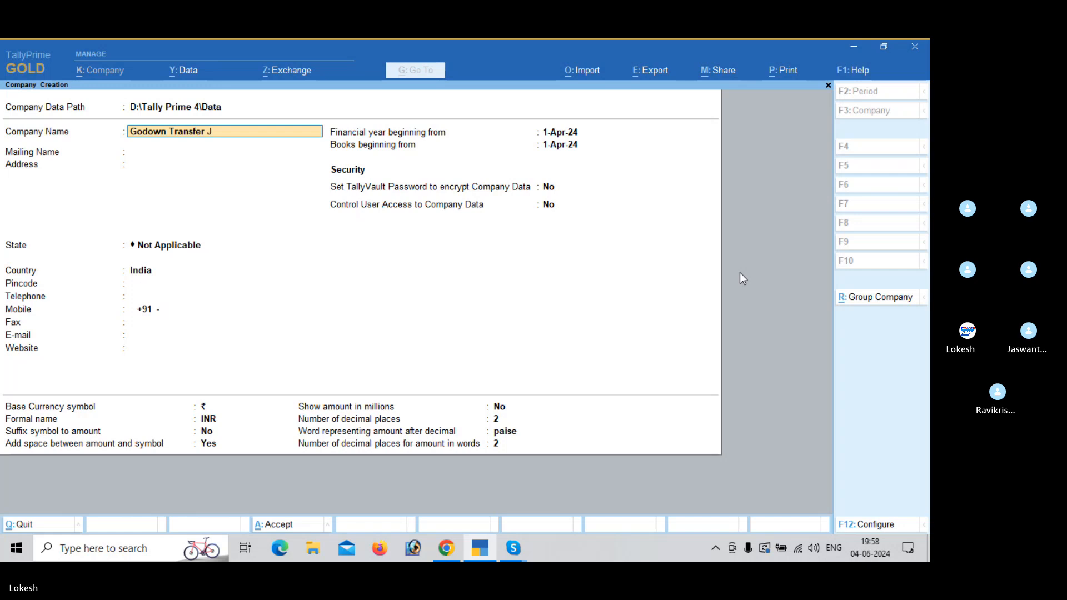
pyautogui.write('une')
pyautogui.press('Return')
pyautogui.press('Return')
pyautogui.press('Return')
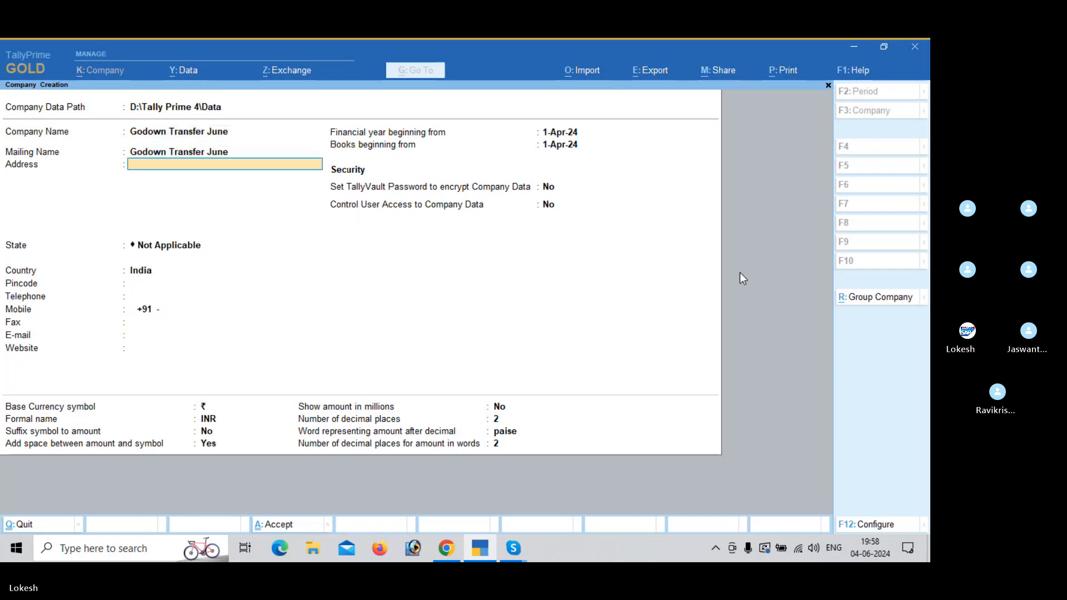
# Set the company's state to Andhra Pradesh and save the new company
pyautogui.press('Down')
pyautogui.press('Down')
pyautogui.press('Return')
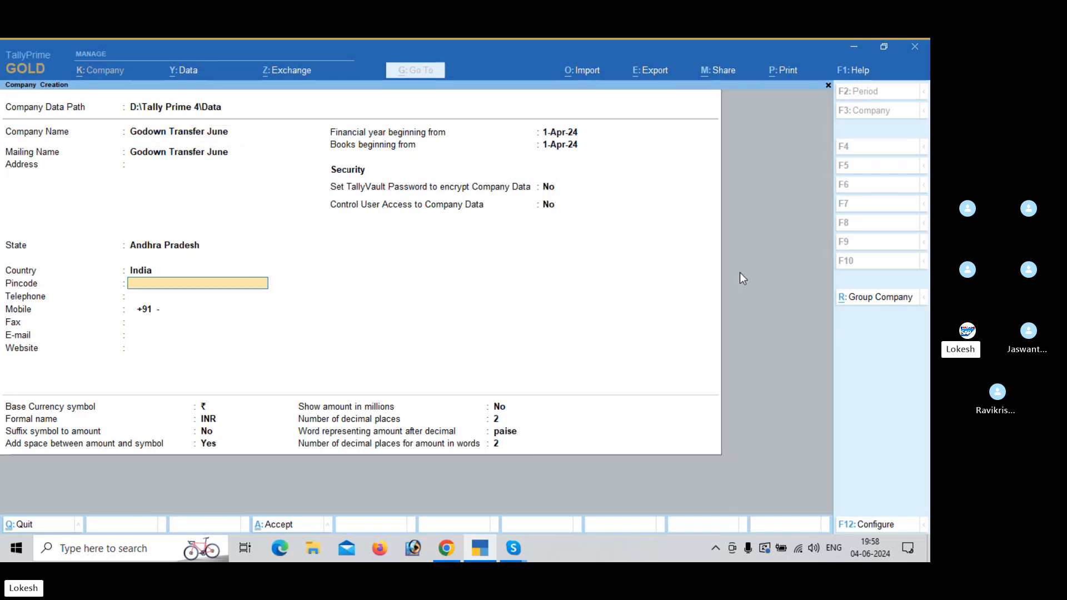
pyautogui.press('ctrl')
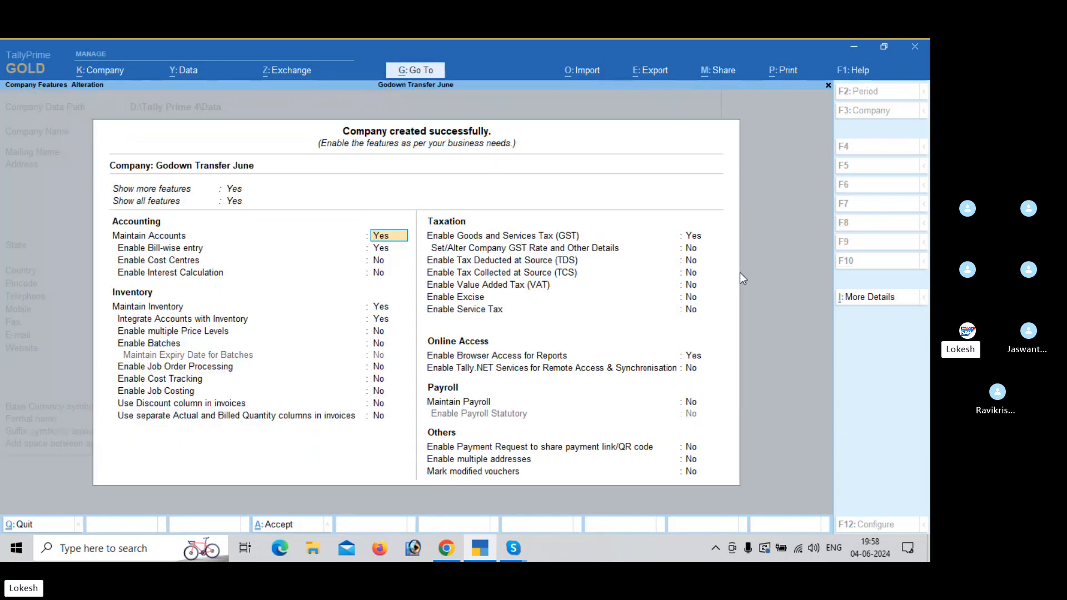
# Disable bill-wise entry for the company and keep the remaining accounting and inventory features at their defaults
pyautogui.press('Return')
pyautogui.write('n')
pyautogui.press('Return')
pyautogui.press('Return')
pyautogui.press('Return')
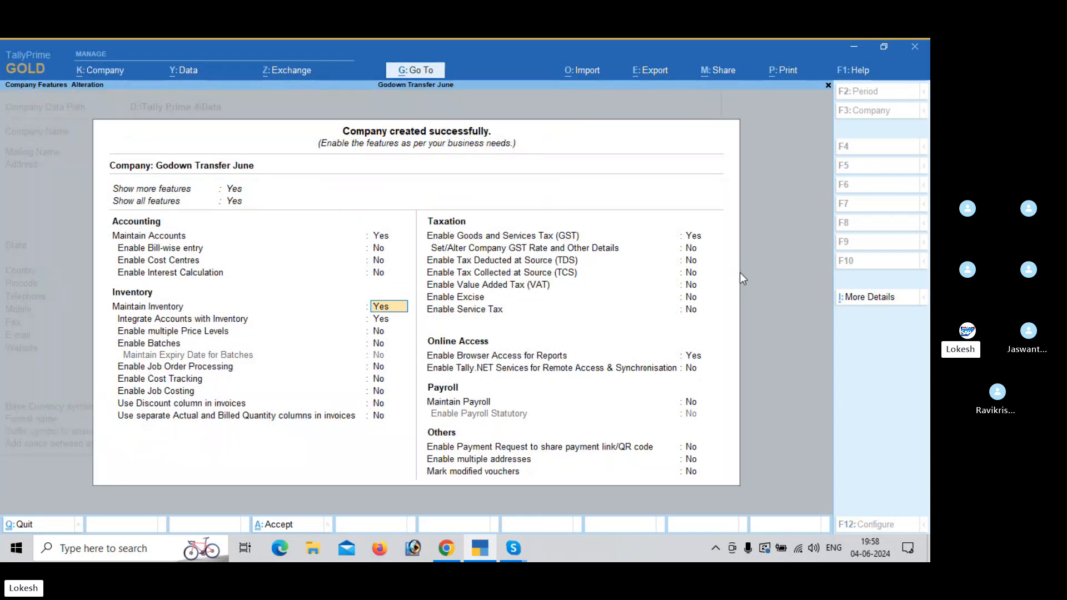
pyautogui.press('Return')
pyautogui.press('Return')
pyautogui.press('Return')
pyautogui.press('Return')
pyautogui.press('Return')
pyautogui.press('Return')
pyautogui.press('Return')
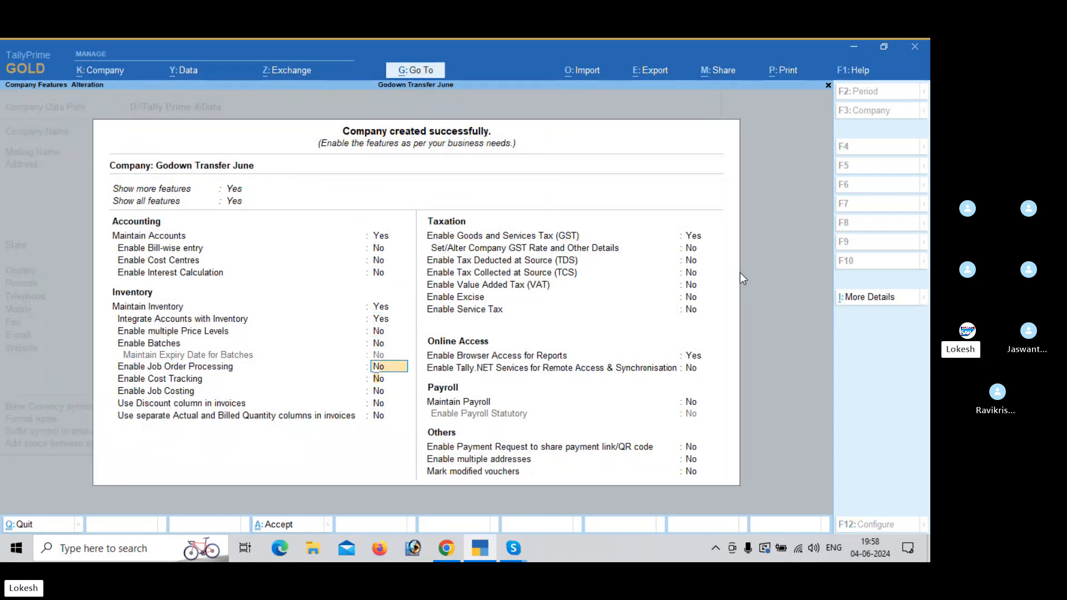
pyautogui.press('Return')
pyautogui.press('Return')
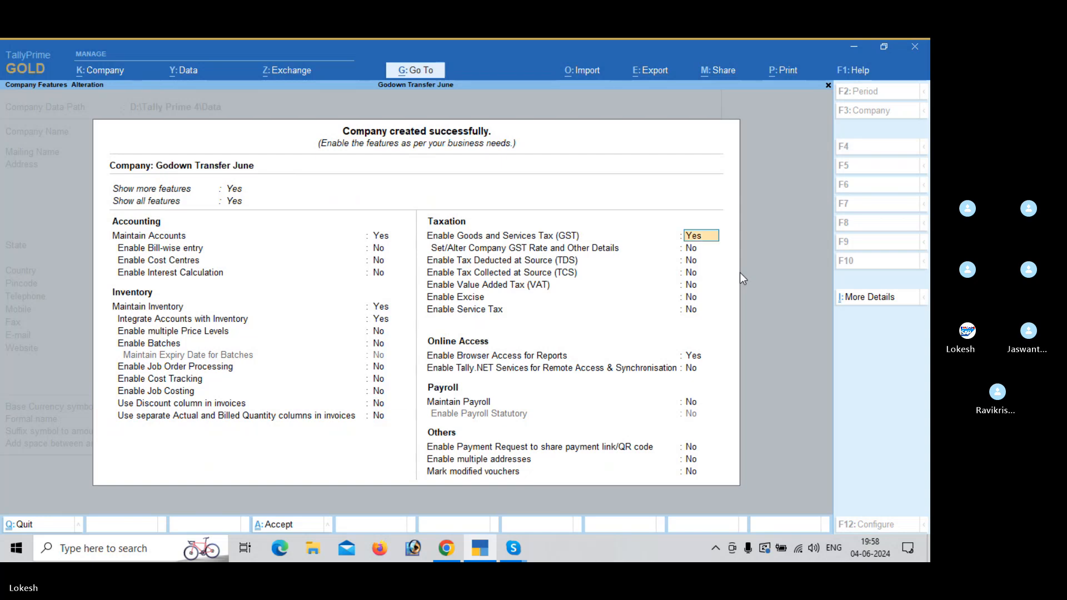
# Keep GST enabled, enter 37 as the company's GSTIN/UIN with monthly GSTR-1 periodicity, and save the company features
pyautogui.press('Return')
pyautogui.press('Return')
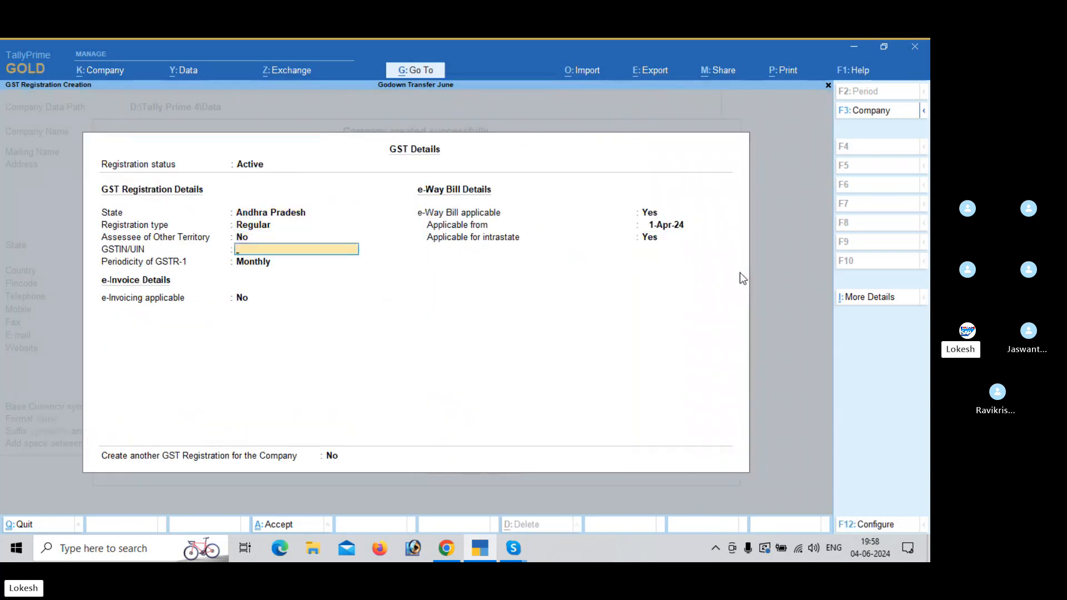
pyautogui.write('37')
pyautogui.press('Return')
pyautogui.press('Return')
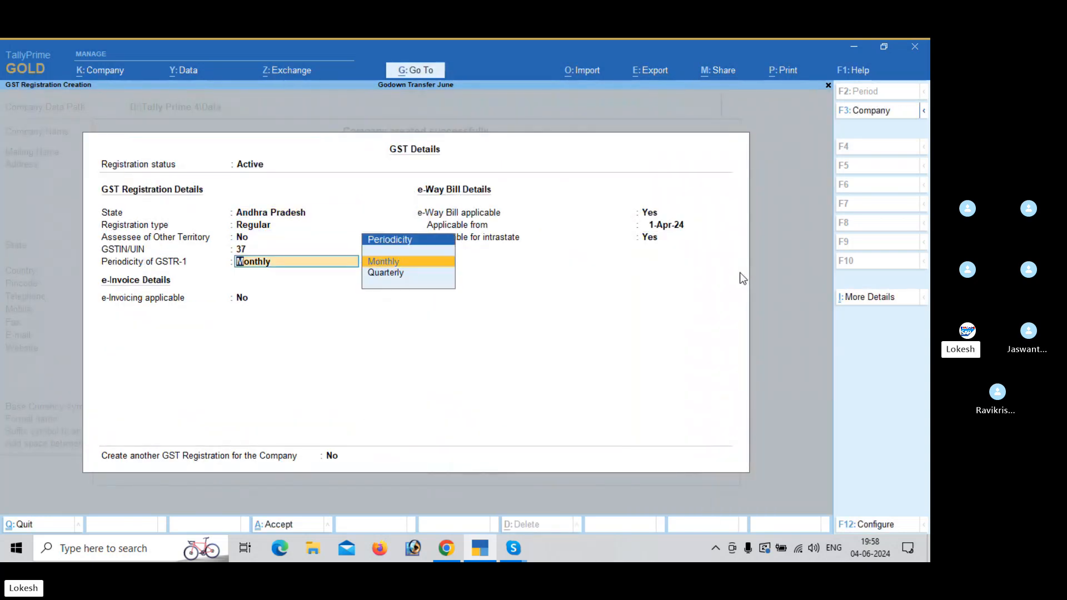
pyautogui.hotkey('ctrl', 'a')
pyautogui.hotkey('ctrl', 'a')
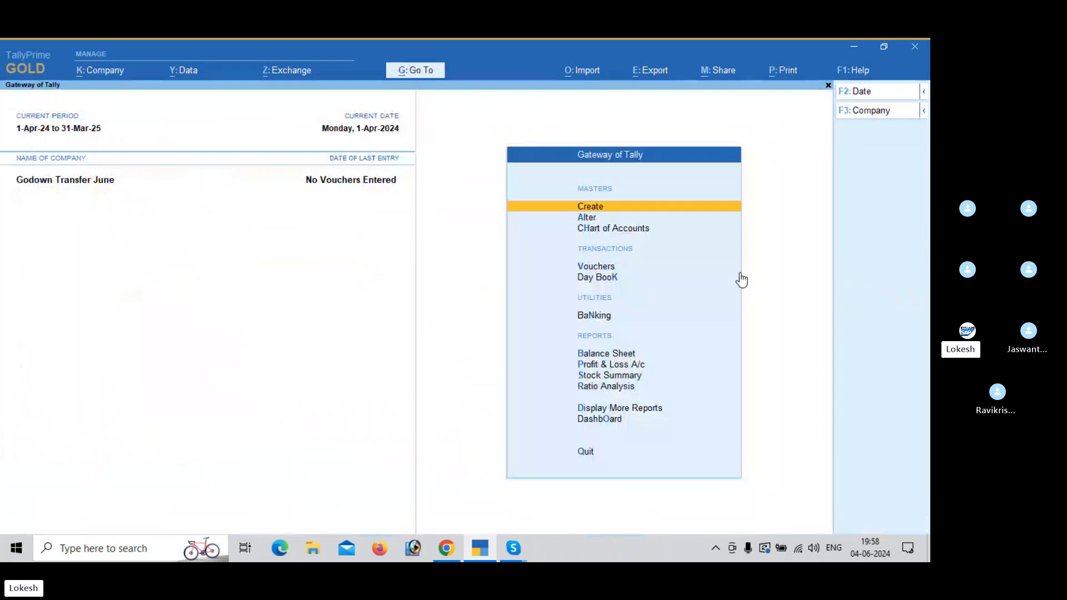
# Create a ledger named Capital under Capital Account
pyautogui.press('Return')
pyautogui.press('Down')
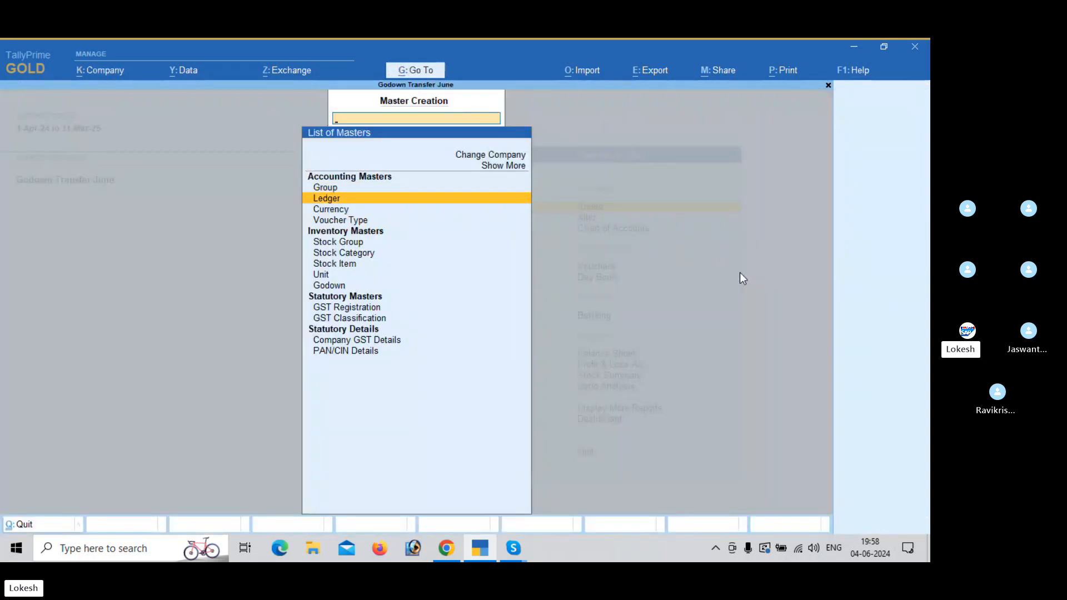
pyautogui.press('Return')
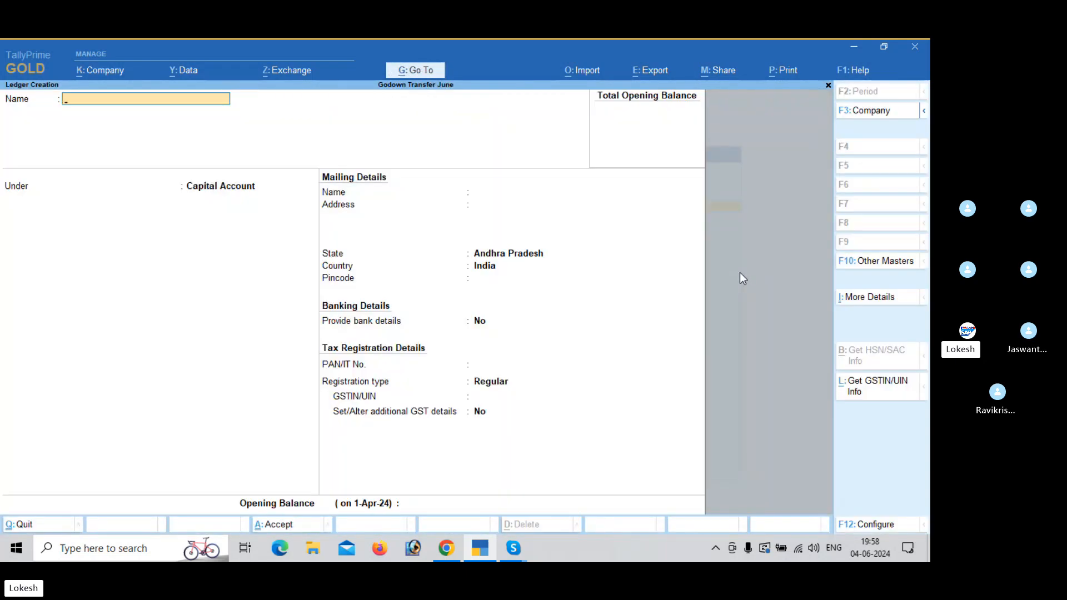
pyautogui.write('Capital')
pyautogui.press('Return')
pyautogui.press('Return')
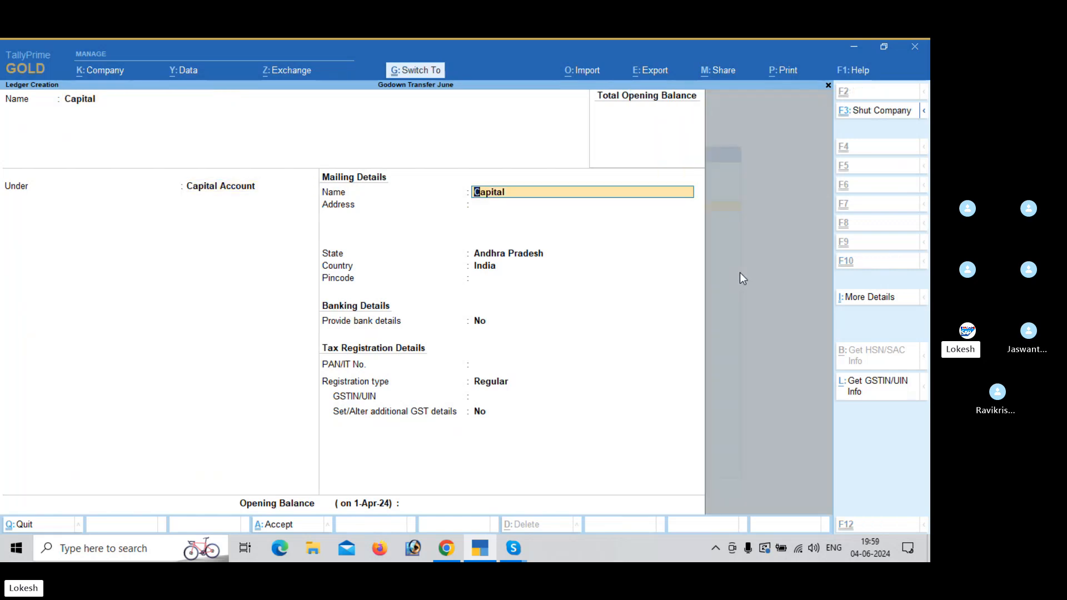
pyautogui.hotkey('ctrl', 'a')
# Create a ledger named Purchase under Purchase Accounts, keeping its default GST details
pyautogui.write('Purchase')
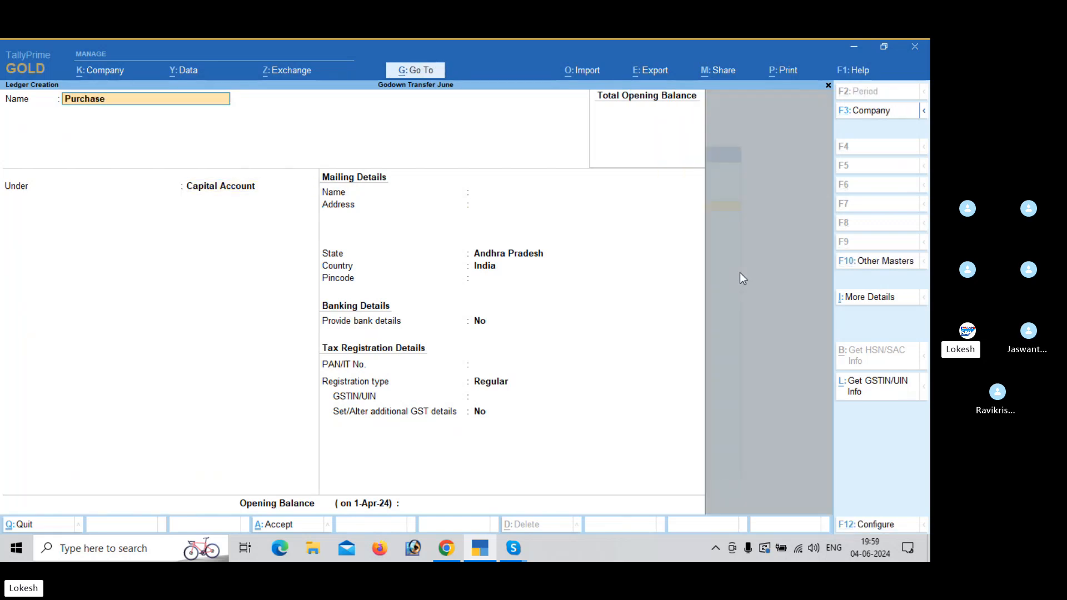
pyautogui.press('Return')
pyautogui.write('Pu')
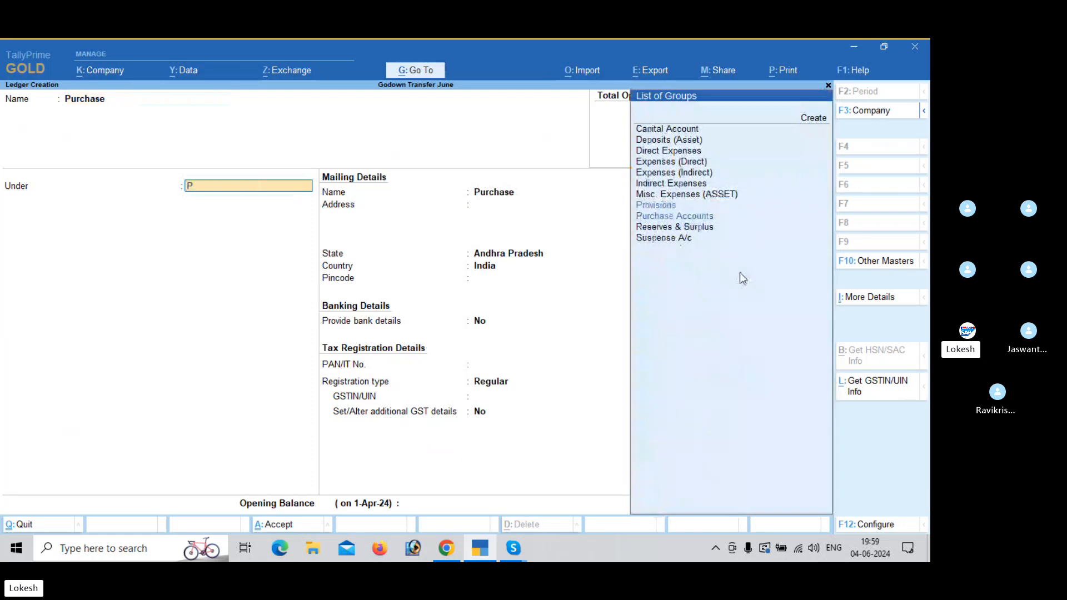
pyautogui.press('Return')
pyautogui.press('Return')
pyautogui.press('Return')
pyautogui.press('Return')
pyautogui.press('Return')
pyautogui.press('Return')
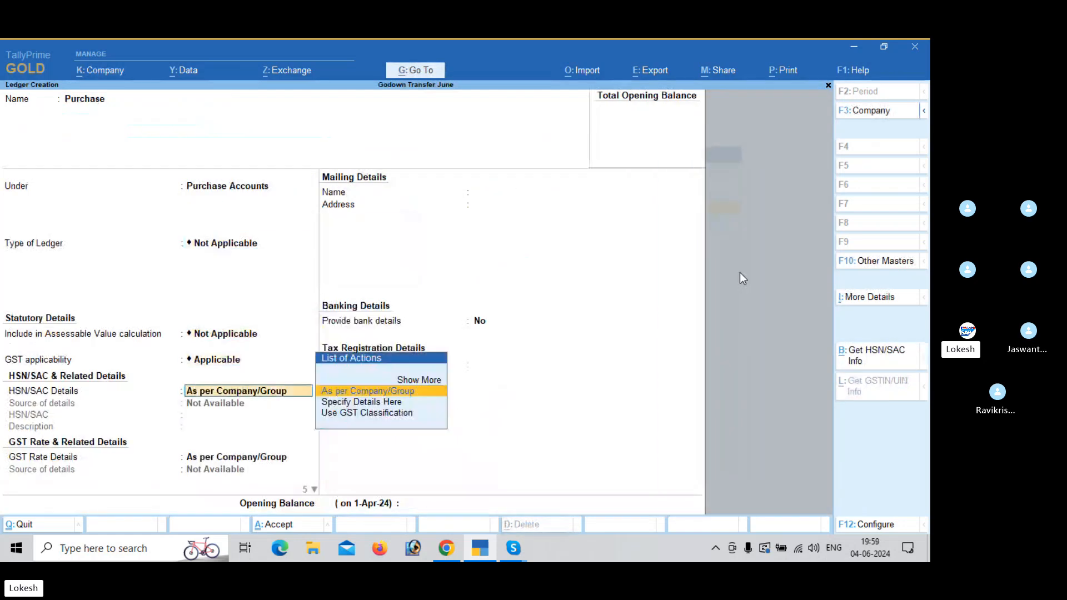
pyautogui.press('Up')
pyautogui.press('Return')
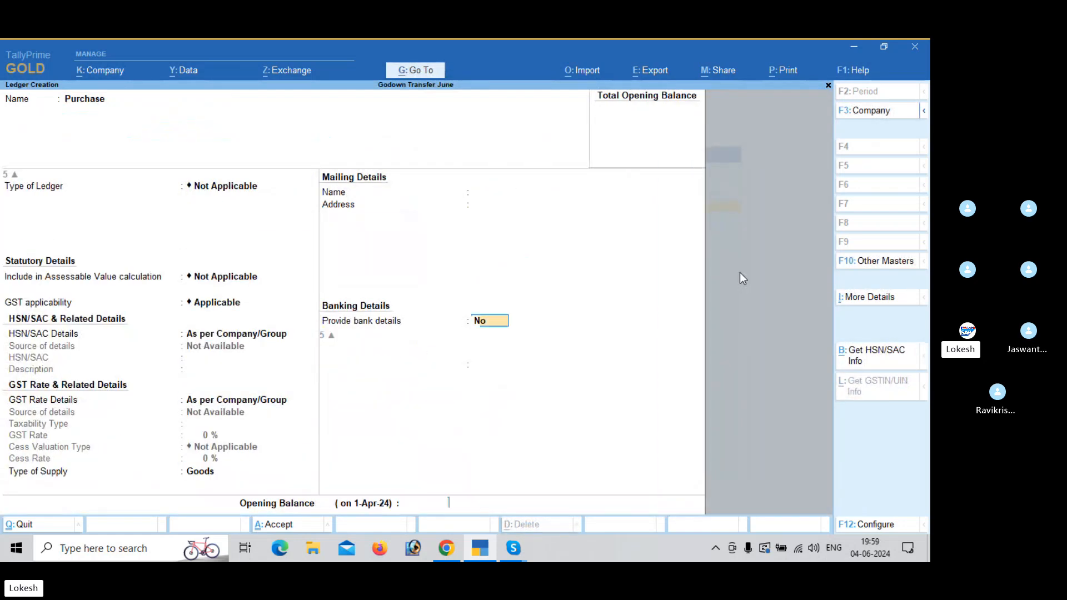
pyautogui.press('Return')
pyautogui.press('Return')
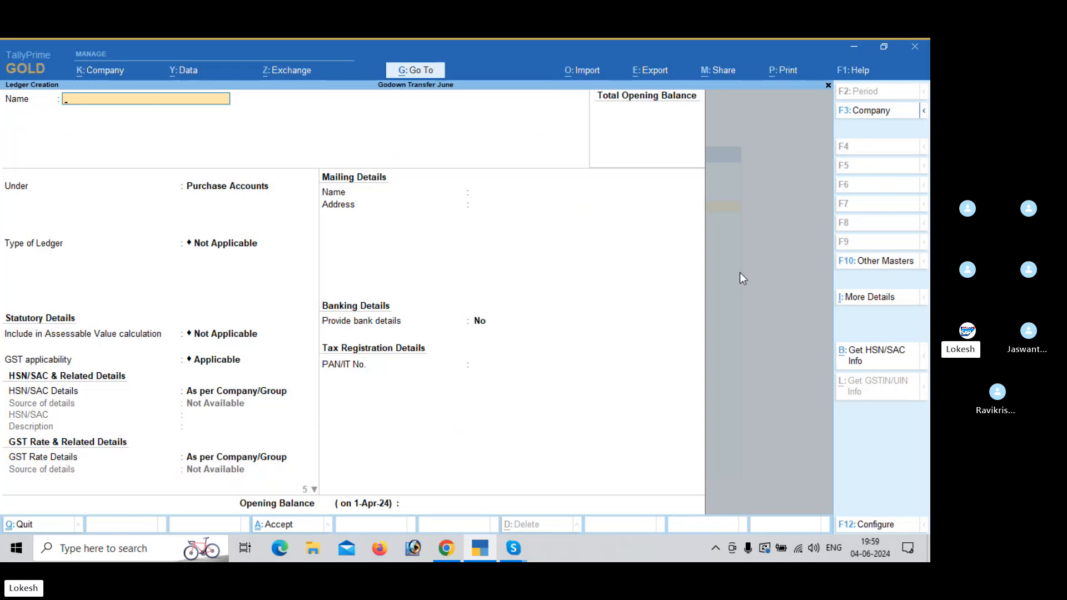
# Name the next ledger Uni Soft Computers' and group it under Sundry Creditors
pyautogui.write("Uni Soft Computers'")
pyautogui.press('Return')
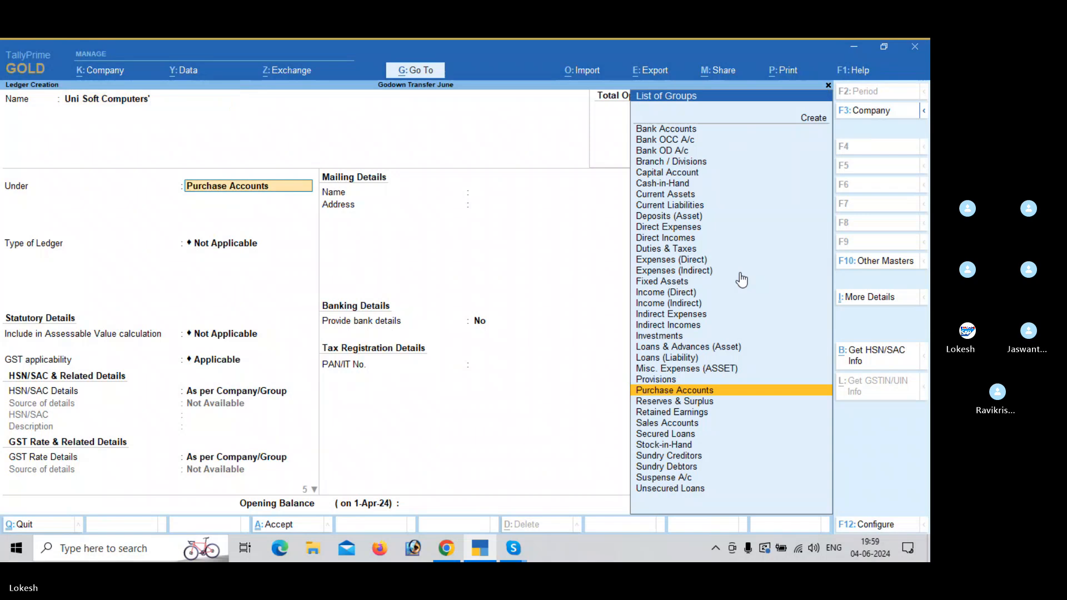
pyautogui.write('sun')
pyautogui.press('Return')
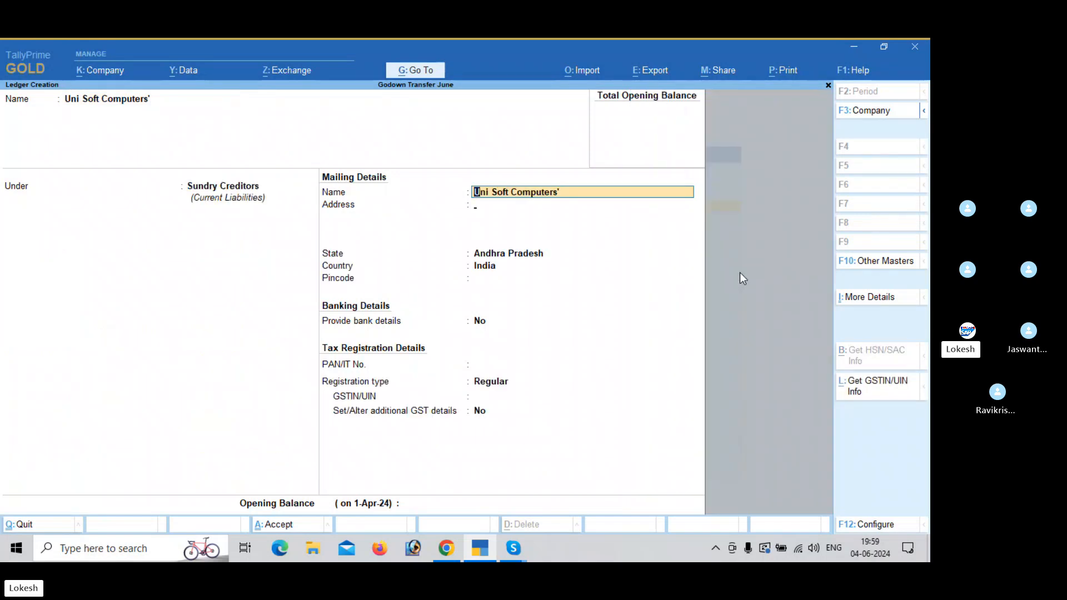
# Enter 37 as the supplier ledger's GSTIN/UIN, keep the other details at their defaults and save it
pyautogui.press('Return')
pyautogui.press('Return')
pyautogui.press('Return')
pyautogui.press('Return')
pyautogui.press('Return')
pyautogui.press('Return')
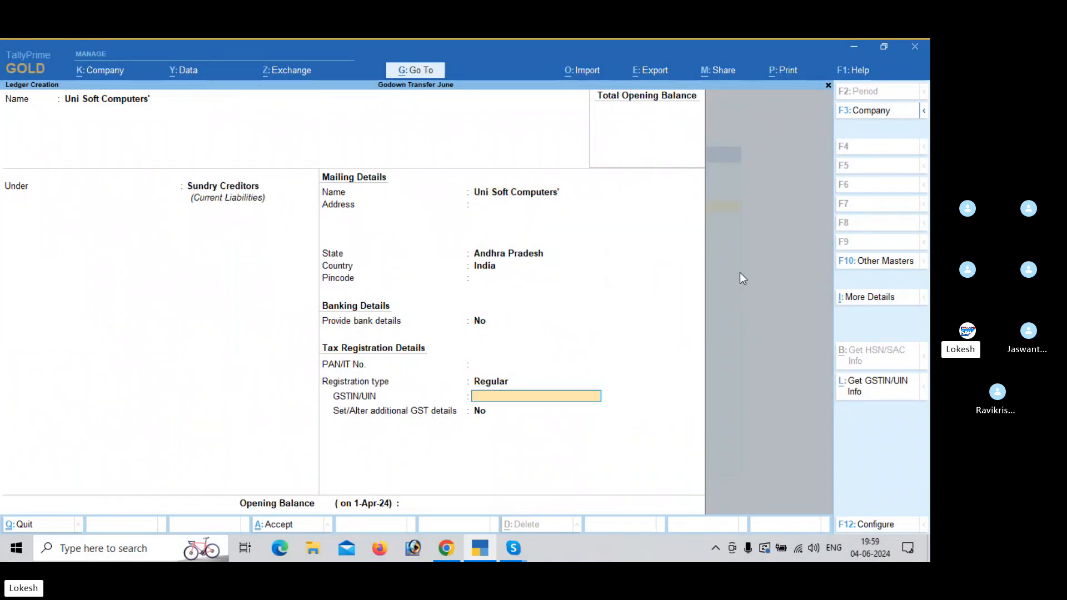
pyautogui.write('37')
pyautogui.press('Return')
pyautogui.press('Return')
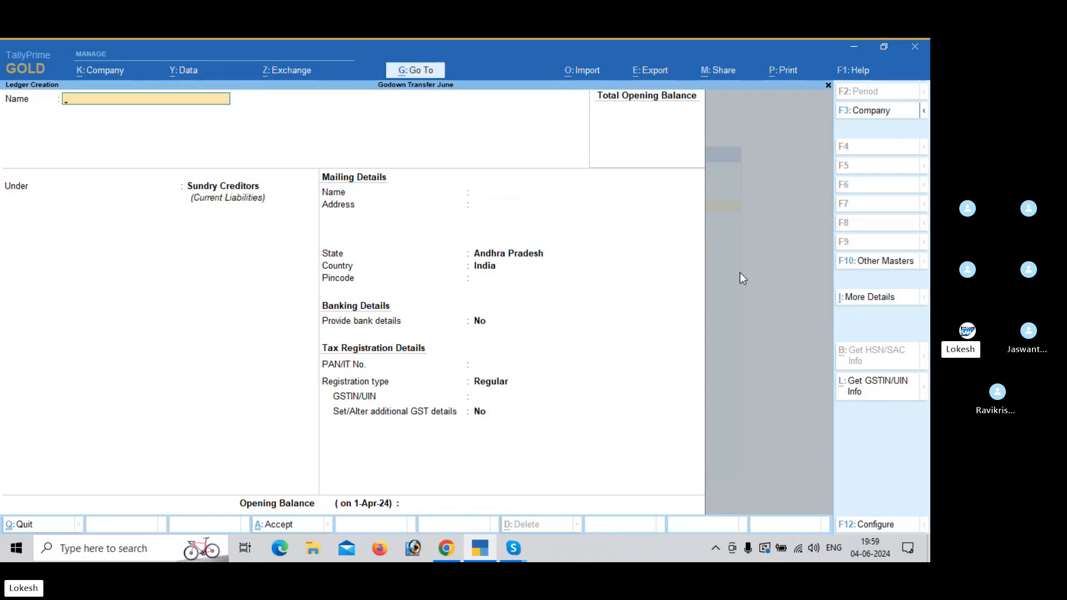
# Create a ledger named Furniture under Fixed Assets
pyautogui.write('Furniture')
pyautogui.press('Return')
pyautogui.write('F')
pyautogui.press('Return')
pyautogui.hotkey('ctrl', 'a')
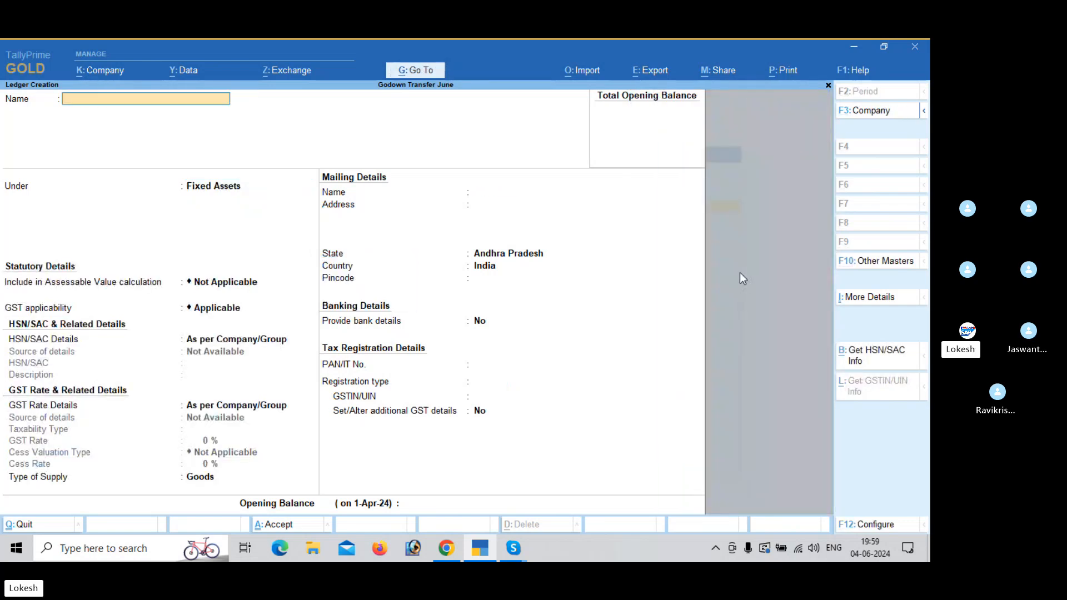
# Create a ledger named Sri Furniture under Sundry Creditors, keeping its other details at their defaults
pyautogui.write('Sri Furniture')
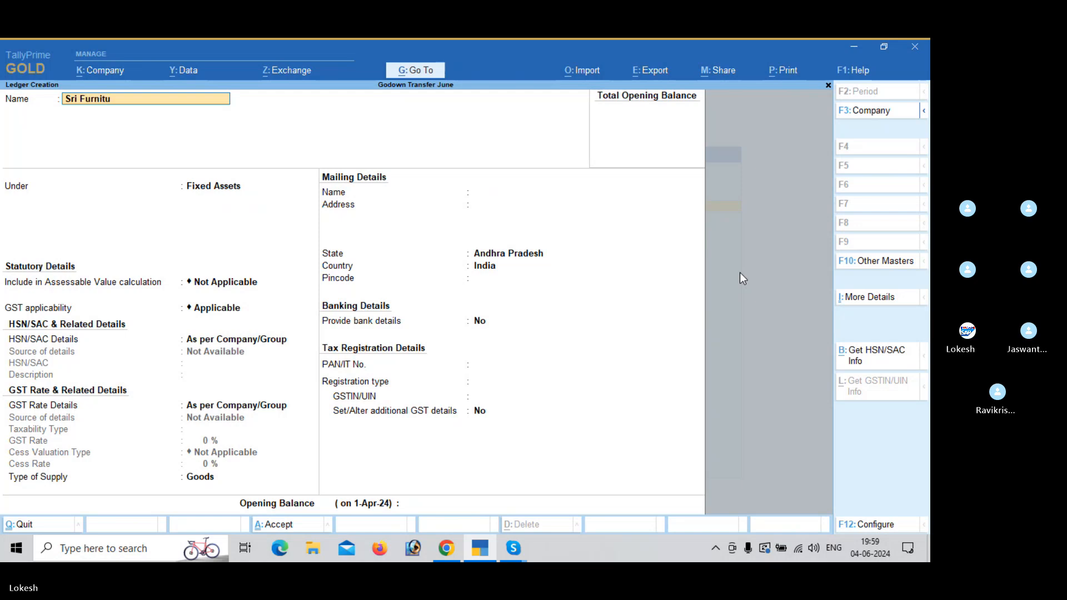
pyautogui.press('Return')
pyautogui.write('Sun')
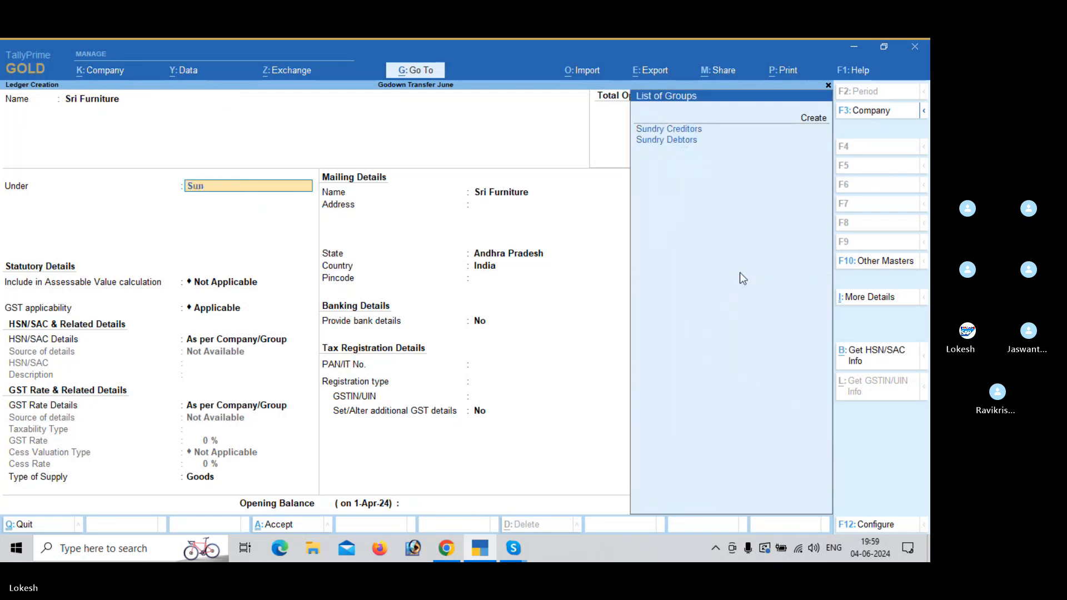
pyautogui.press('Return')
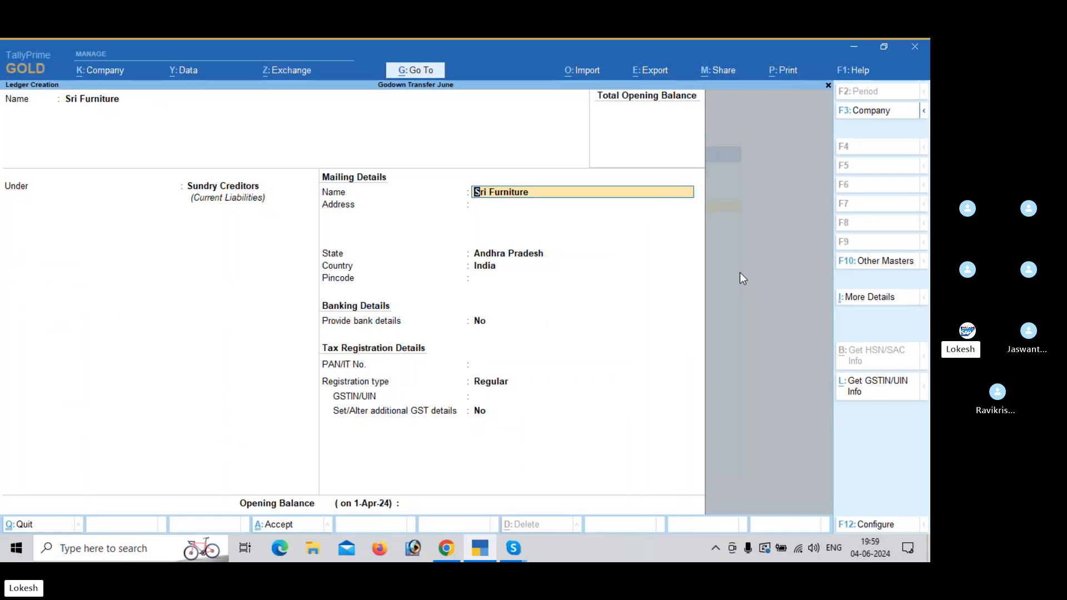
pyautogui.hotkey('ctrl', 'a')
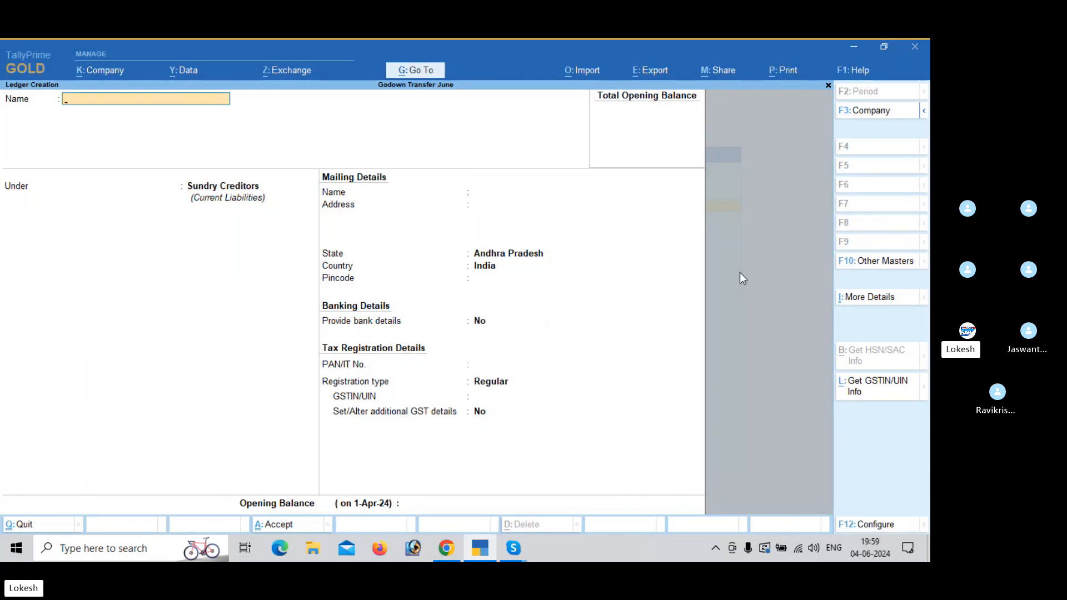
# Create a ledger named Sbi Bnak under Bank Accounts, keeping its bank details at their defaults
pyautogui.write('Sbi Bnak')
pyautogui.press('Return')
pyautogui.write('Ba')
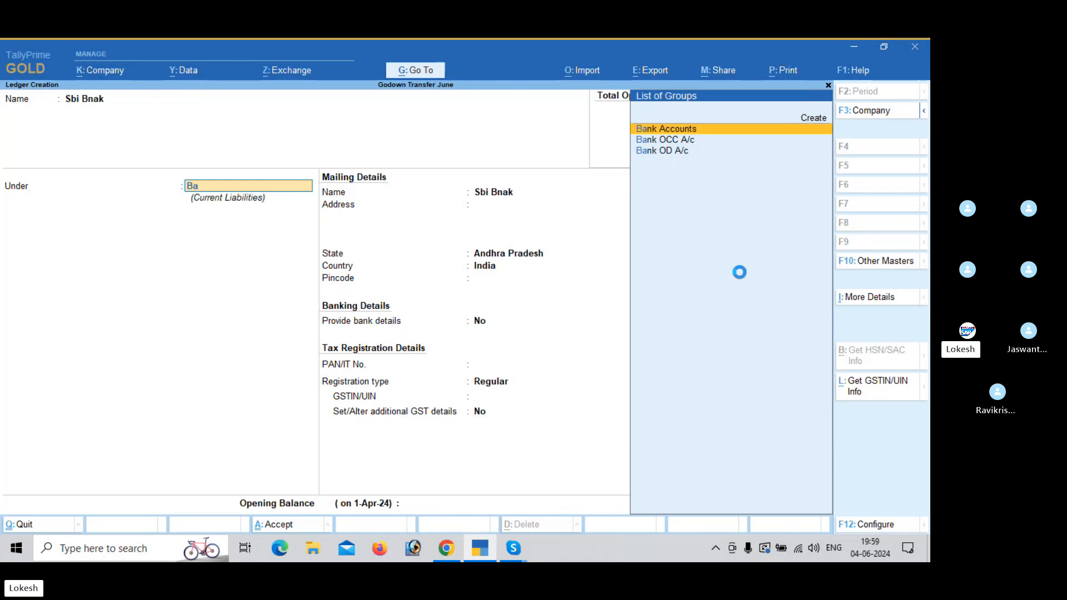
pyautogui.press('Return')
pyautogui.hotkey('ctrl', 'a')
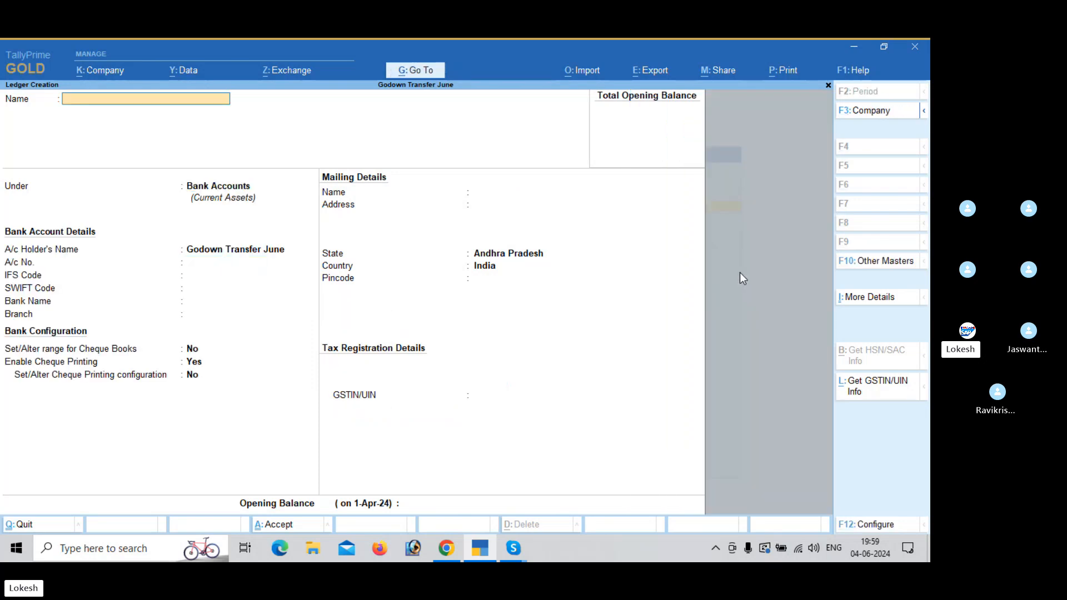
# Create a ledger named Traveling Exp under Indirect Expenses, keeping its default statutory details
pyautogui.write('Traveling Exp')
pyautogui.press('Return')
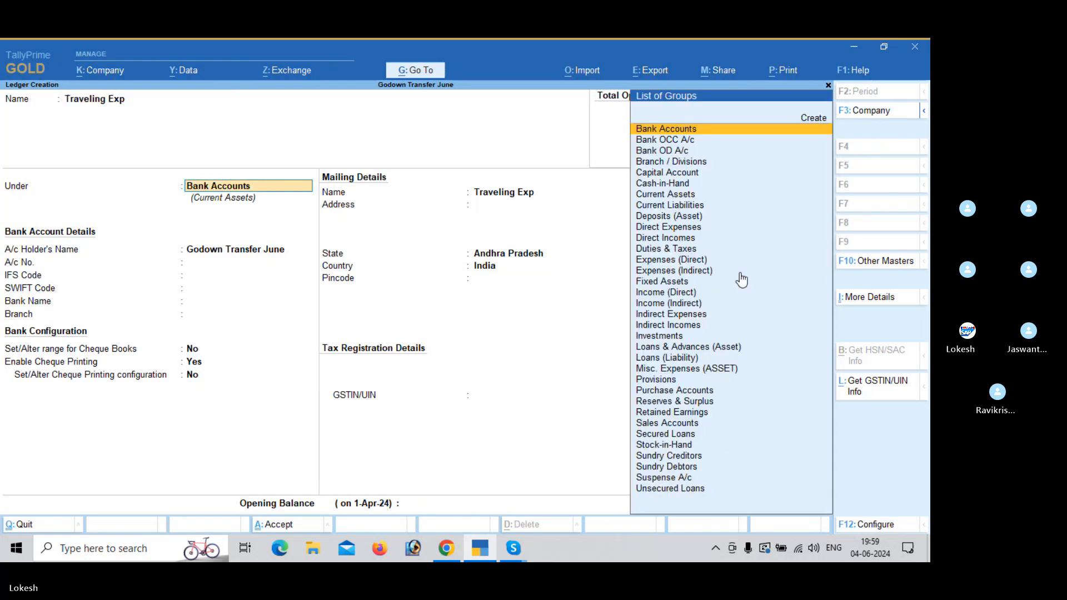
pyautogui.write('Ind')
pyautogui.press('Return')
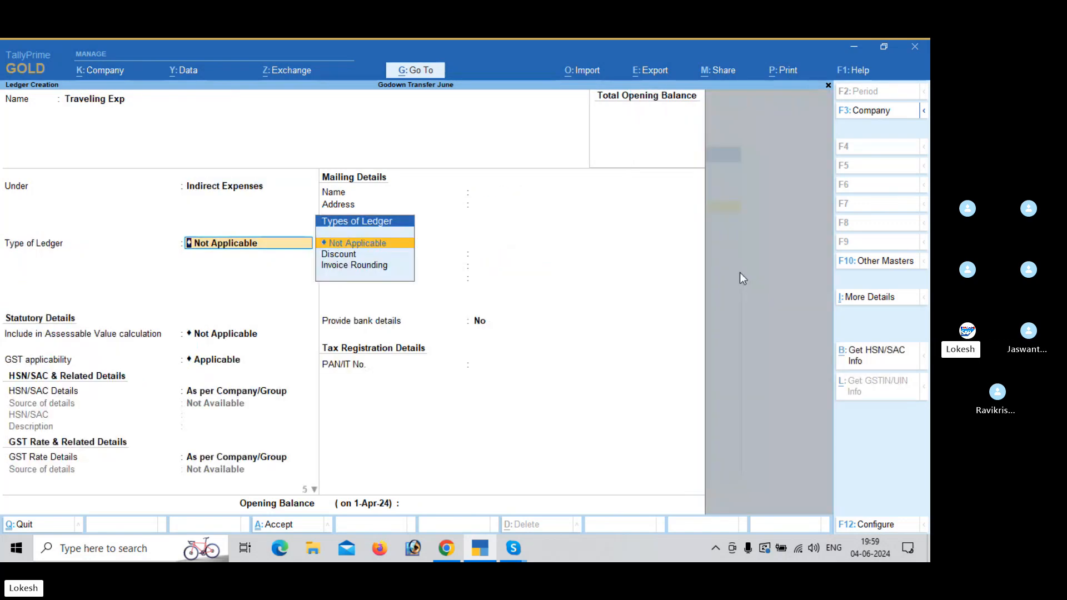
pyautogui.hotkey('ctrl', 'a')
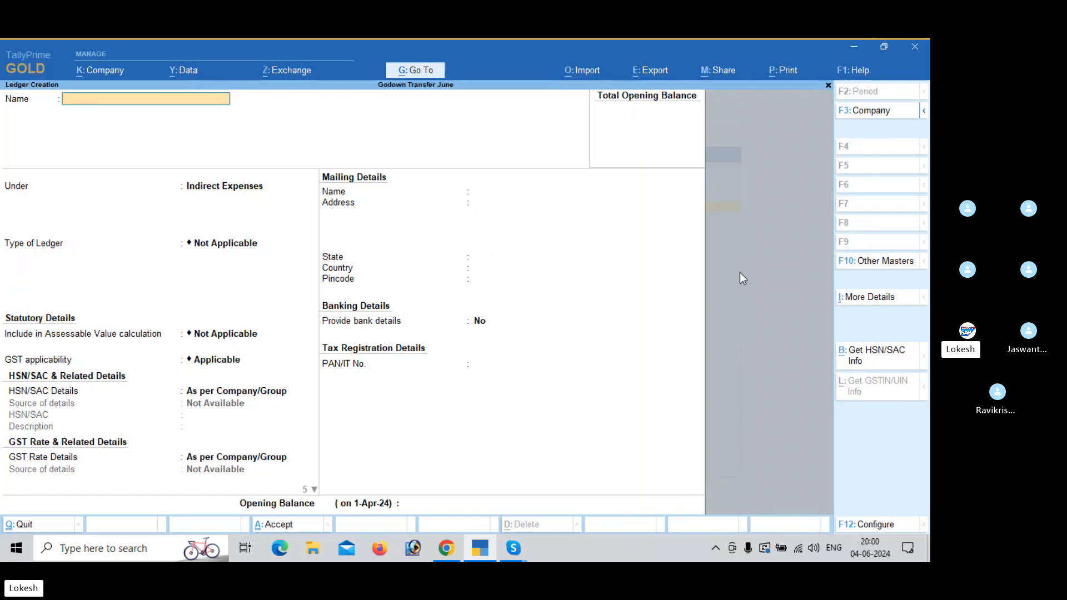
# Leave ledger creation and start a simple unit of measure with the symbol nos
pyautogui.press('Escape')
pyautogui.press('Return')
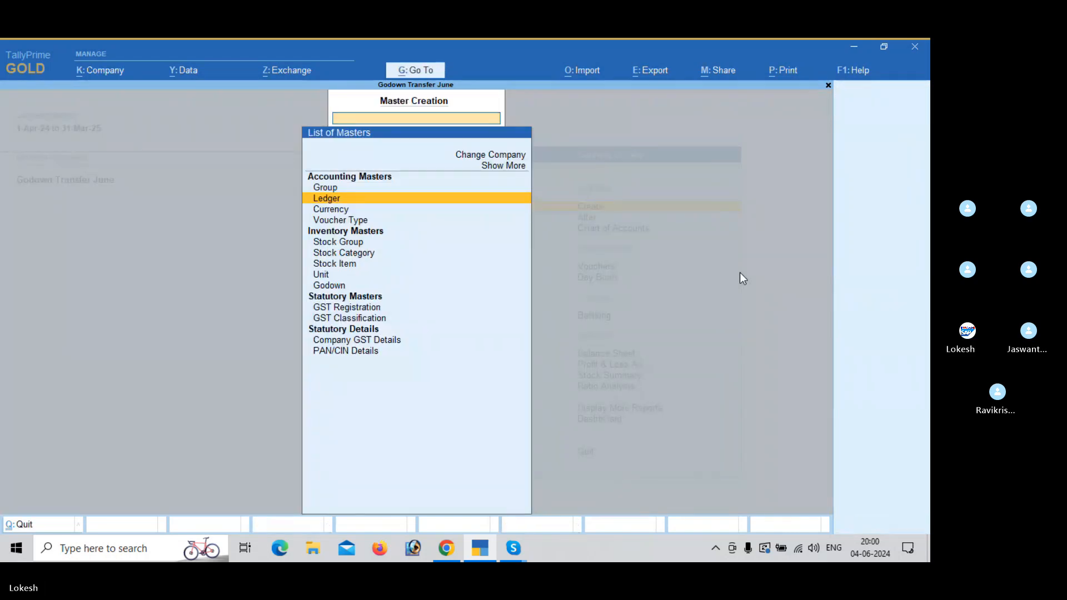
pyautogui.press('Down')
pyautogui.press('Down')
pyautogui.press('Down')
pyautogui.press('Down')
pyautogui.press('Down')
pyautogui.press('Down')
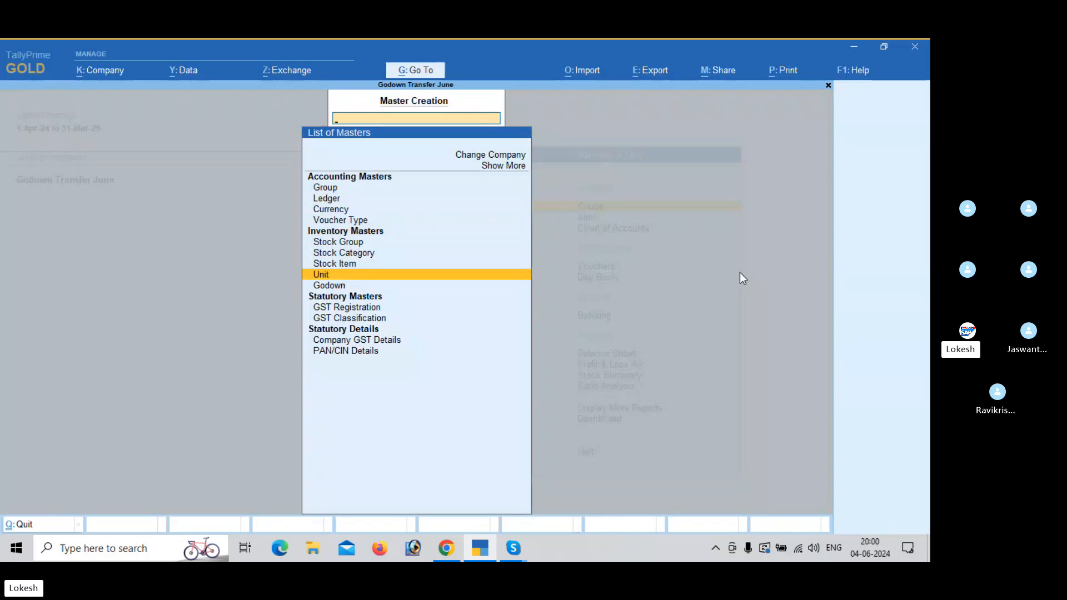
pyautogui.press('Return')
pyautogui.write('nos')
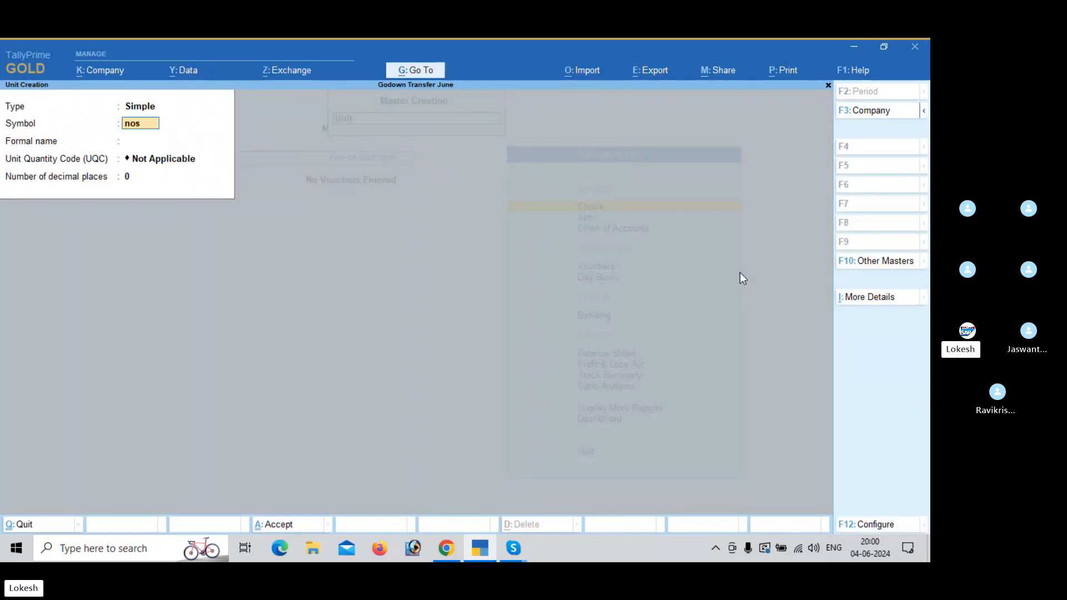
# Assign the unit quantity code NOS-NUMBERS to the unit, keep zero decimal places and save it
pyautogui.press('Return')
pyautogui.press('Return')
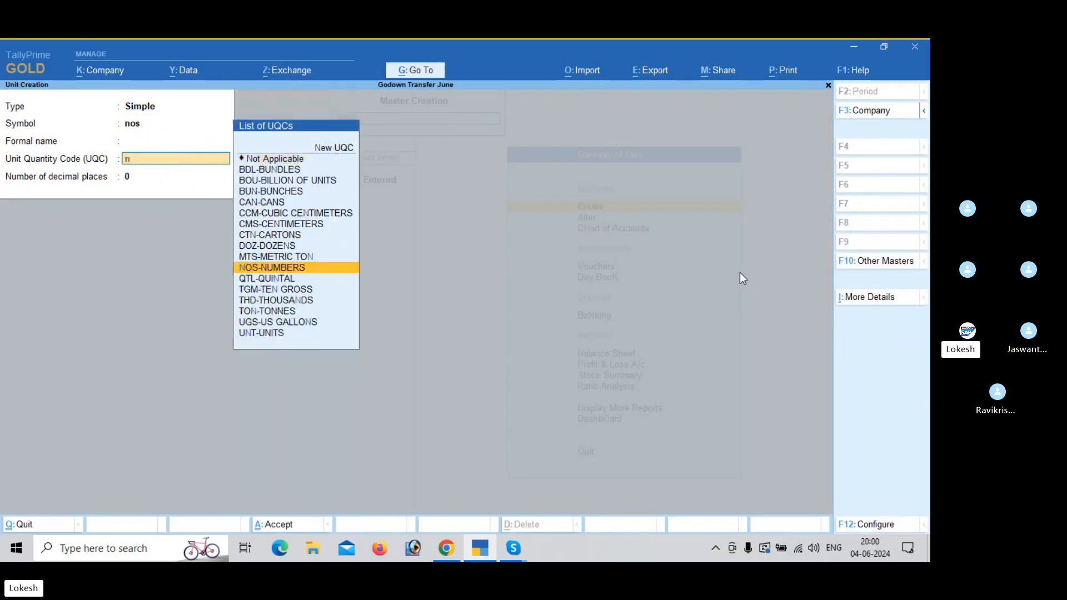
pyautogui.write('nos')
pyautogui.press('Return')
pyautogui.press('Return')
pyautogui.press('Return')
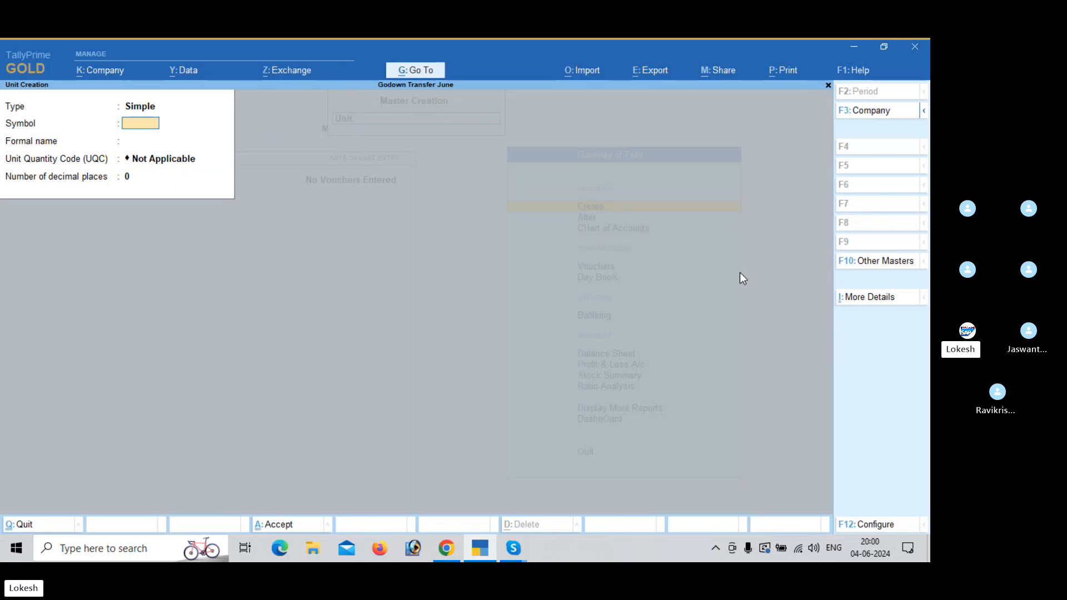
# Leave unit creation and start a stock item named Hard Disk under Primary, measured in nos
pyautogui.press('Escape')
pyautogui.press('Return')
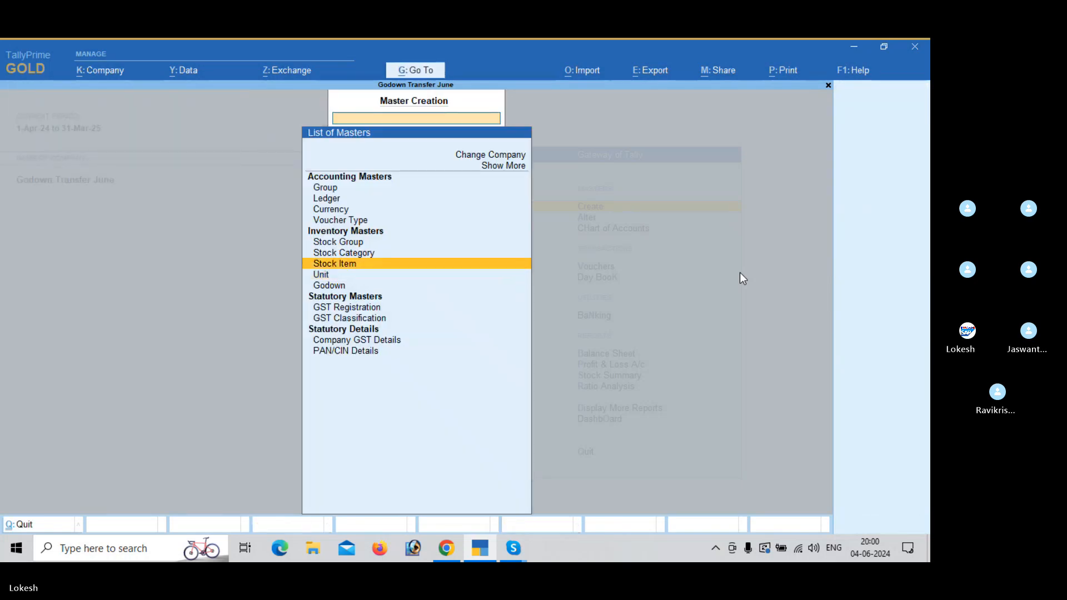
pyautogui.press('Return')
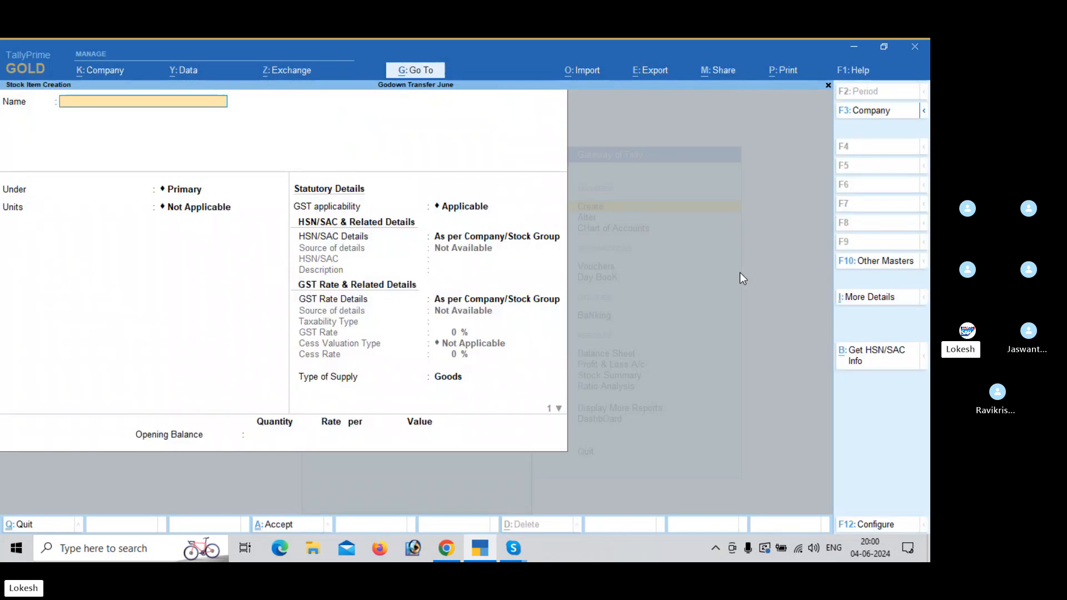
pyautogui.write('Hard Disk')
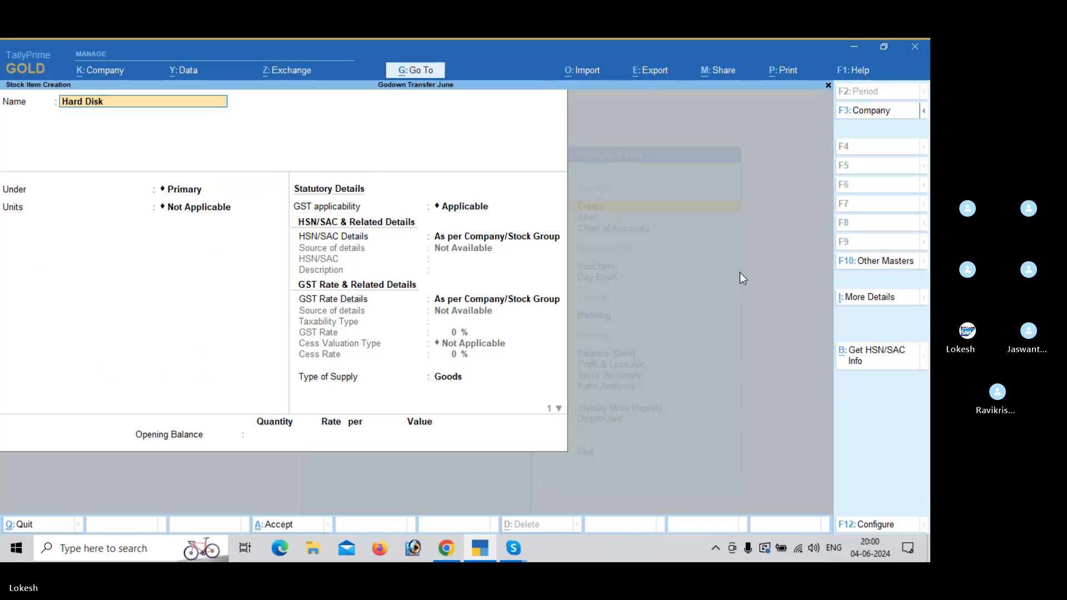
pyautogui.press('Return')
pyautogui.press('Return')
pyautogui.press('Down')
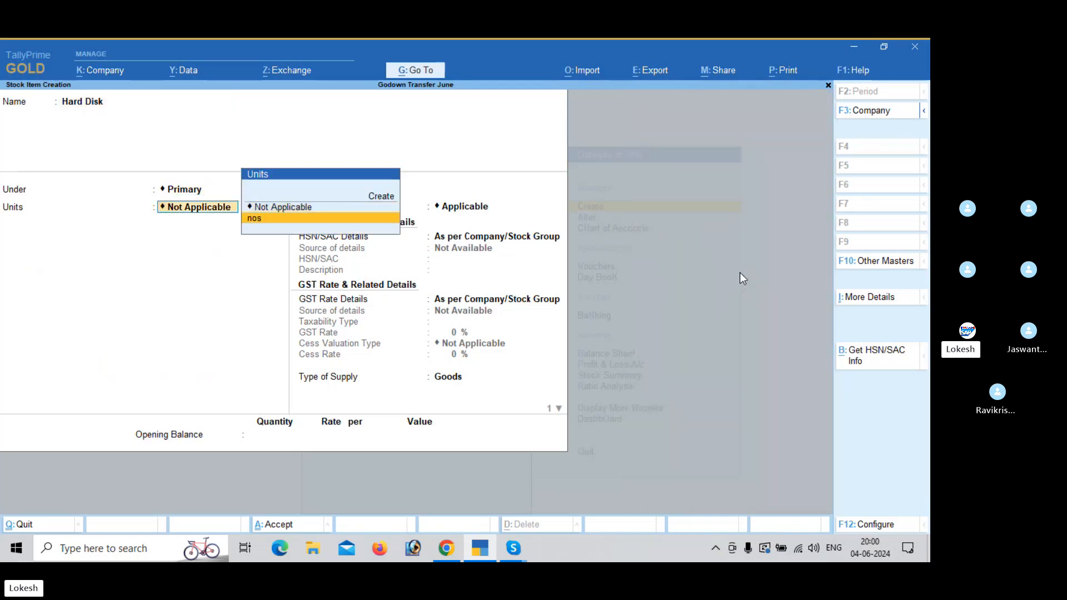
pyautogui.press('Return')
# Specify the Hard Disk item's HSN/SAC details directly as 8523, keeping GST applicable and no components
pyautogui.press('Return')
pyautogui.press('Return')
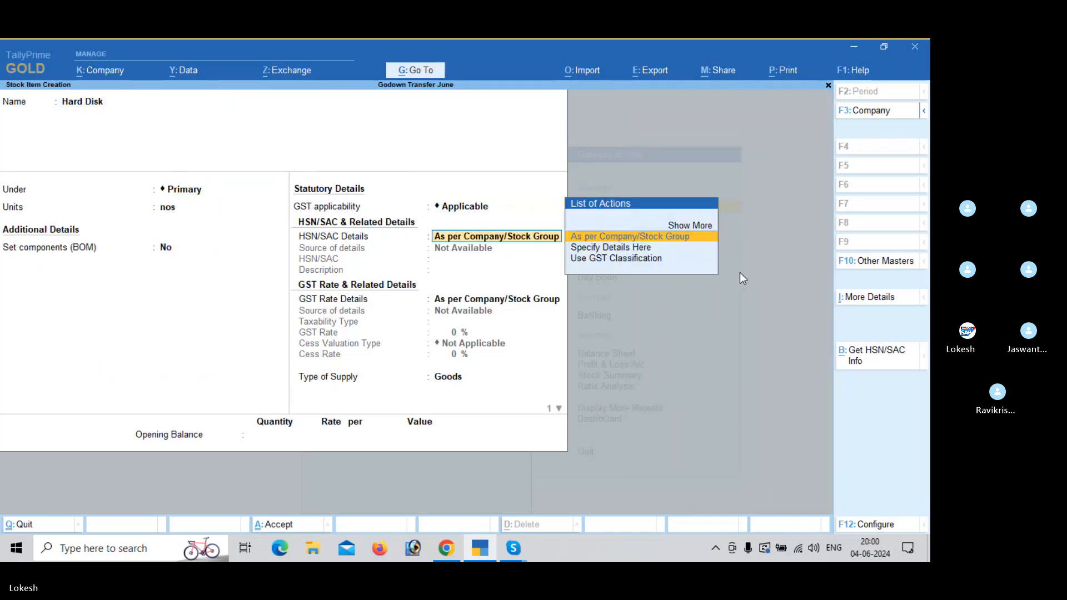
pyautogui.press('Down')
pyautogui.press('Return')
pyautogui.write('8523')
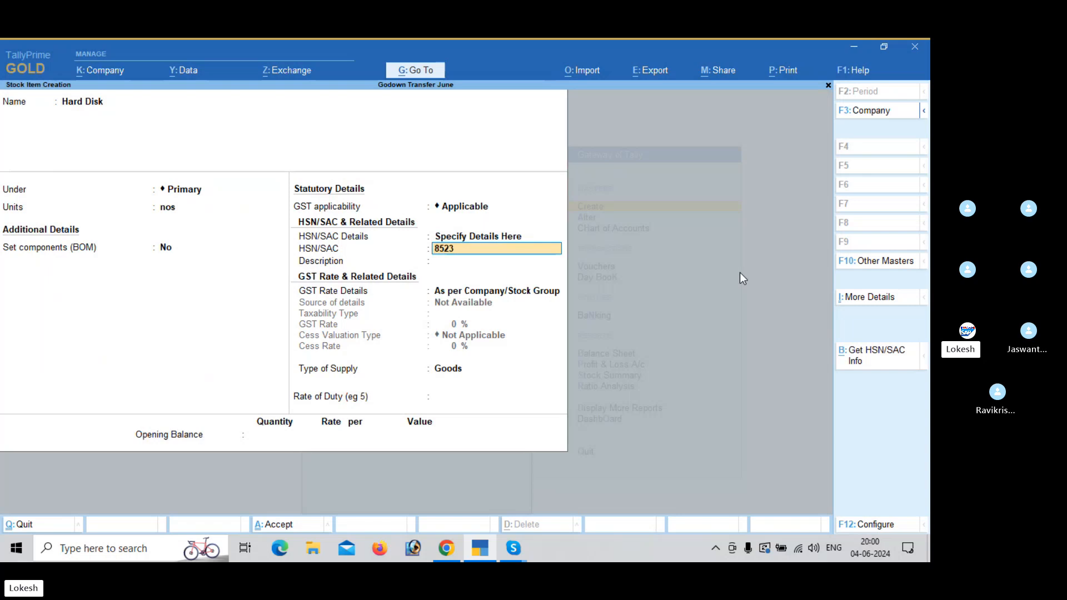
pyautogui.press('Return')
pyautogui.press('Return')
# Specify the Hard Disk item's GST rate directly as taxable at 18% and save it without an opening balance
pyautogui.press('Down')
pyautogui.press('Return')
pyautogui.press('Return')
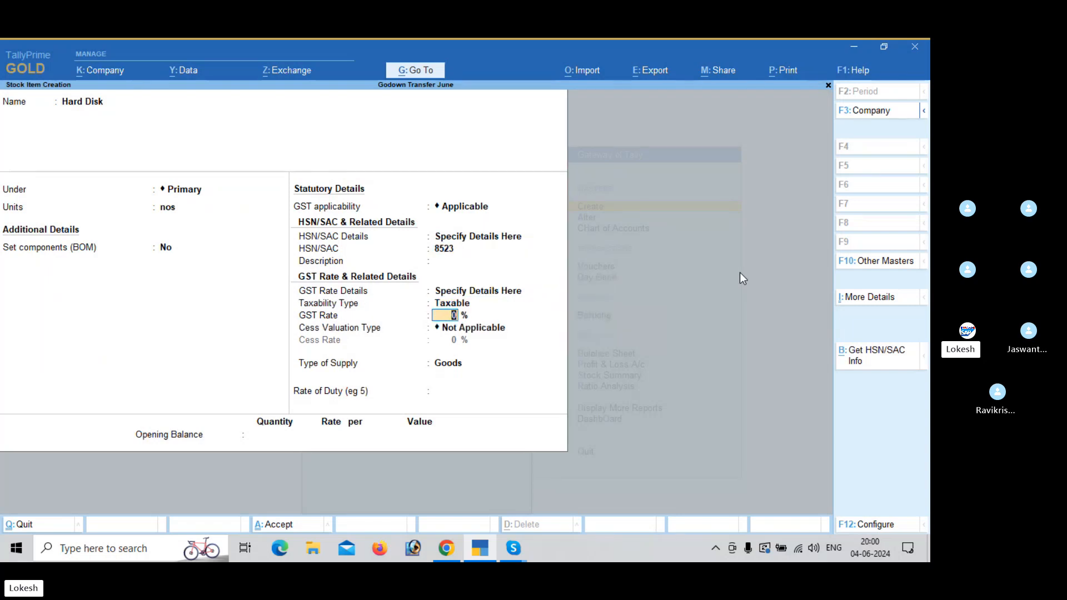
pyautogui.write('18')
pyautogui.press('Return')
pyautogui.press('Return')
pyautogui.press('Return')
pyautogui.press('Return')
pyautogui.press('Return')
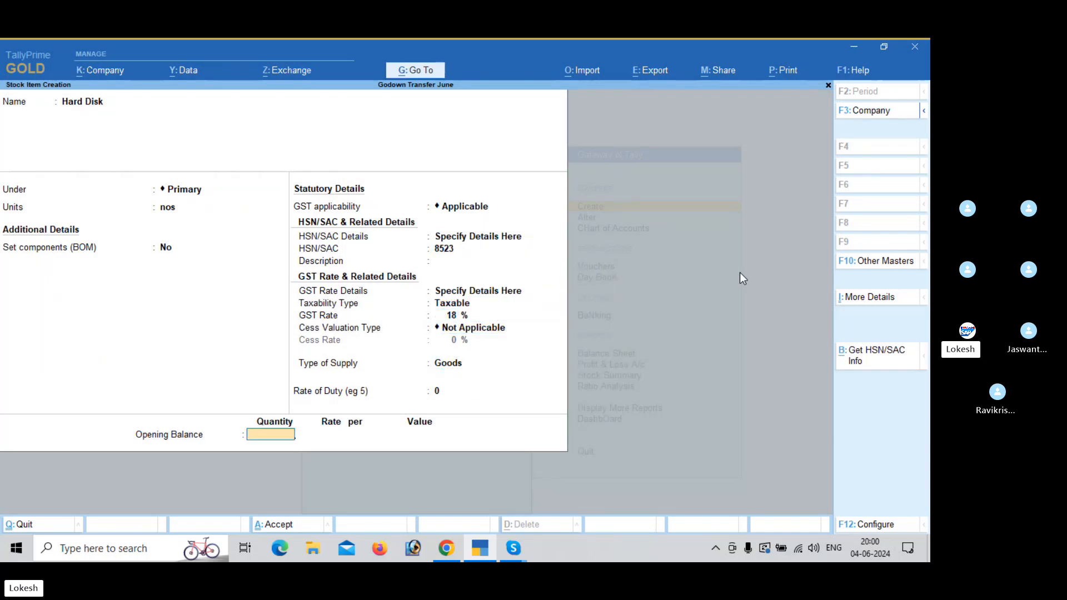
pyautogui.press('Return')
# Name the next stock item Monitor, keep it under Primary and set its unit to nos
pyautogui.write('M')
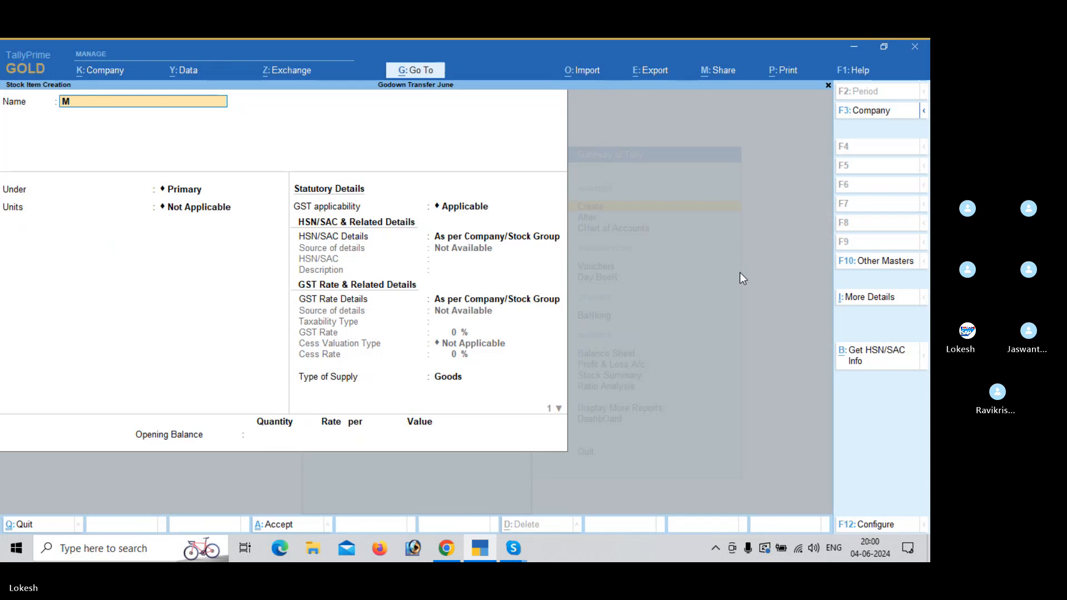
pyautogui.write('onitor')
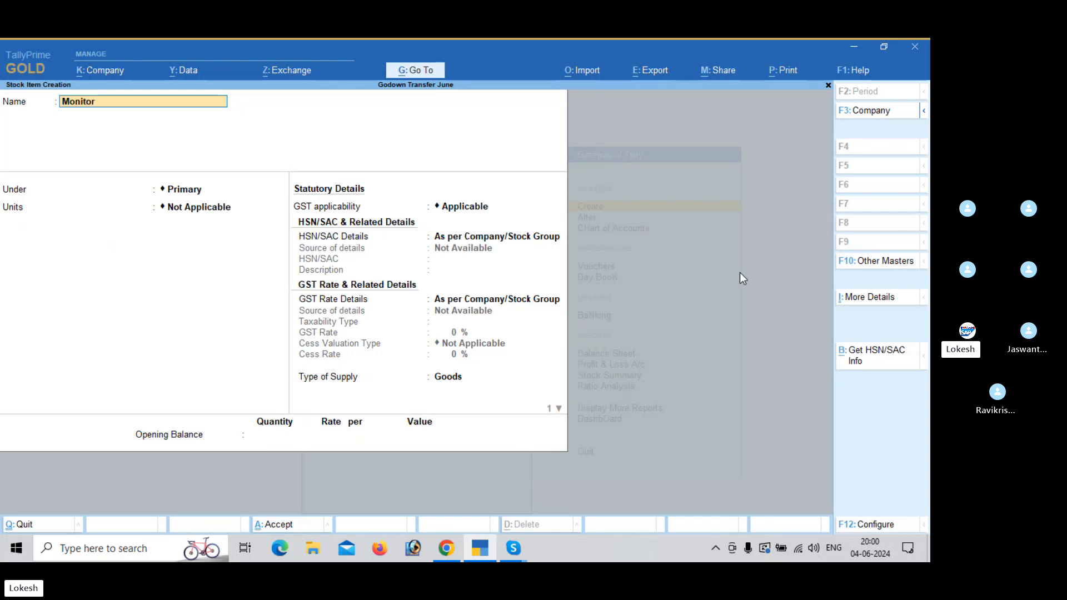
pyautogui.press('Return')
pyautogui.press('Return')
pyautogui.press('Down')
pyautogui.press('Return')
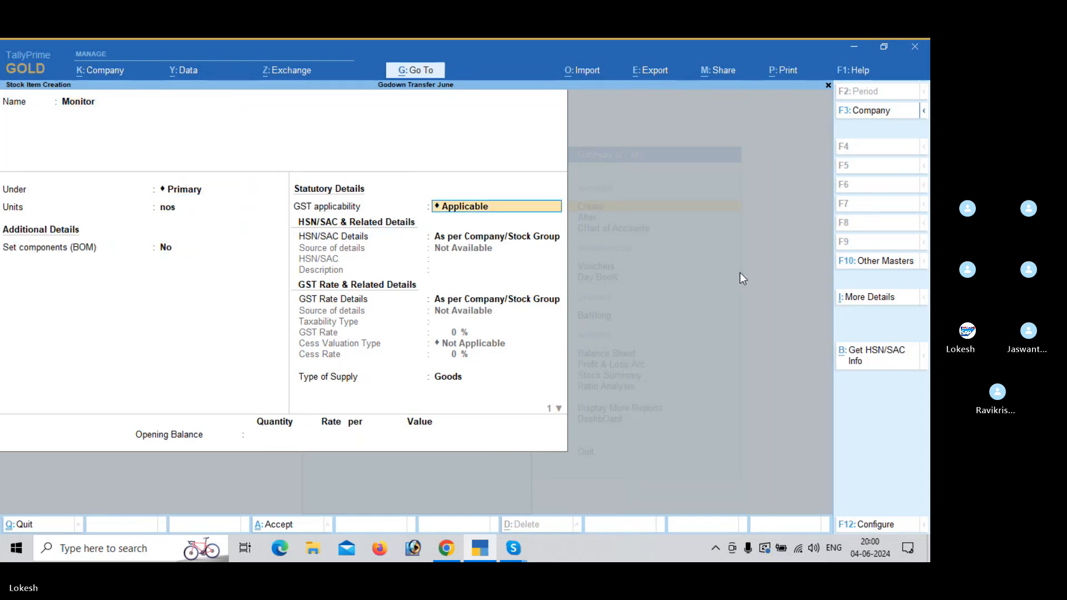
# Specify the Monitor item's HSN/SAC details directly as 9874, leaving the description blank
pyautogui.press('Return')
pyautogui.press('Return')
pyautogui.press('BackSpace')
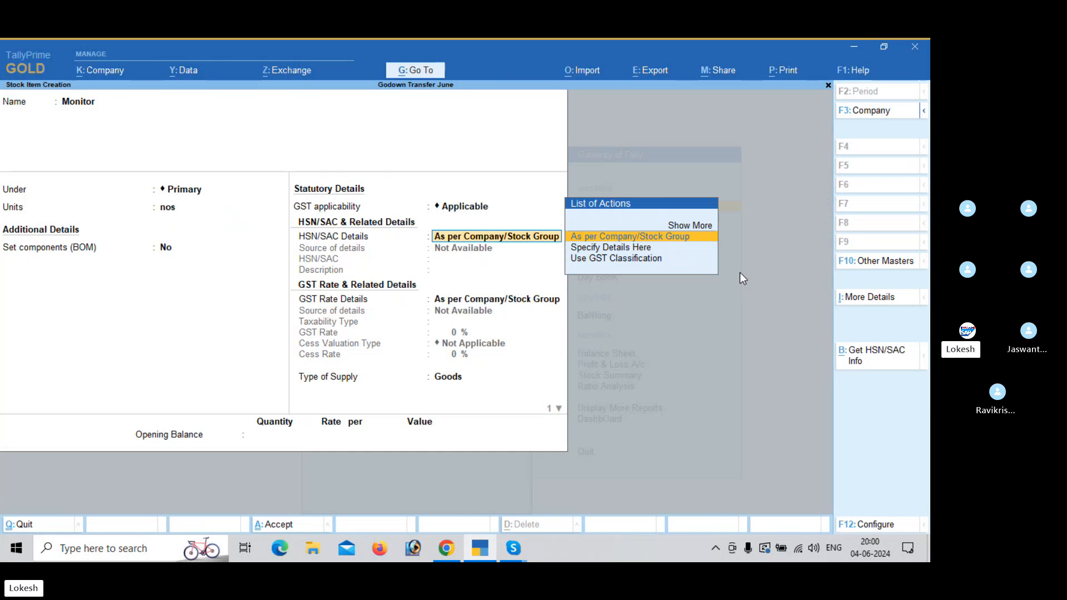
pyautogui.press('Down')
pyautogui.press('Return')
pyautogui.press('Return')
pyautogui.press('Return')
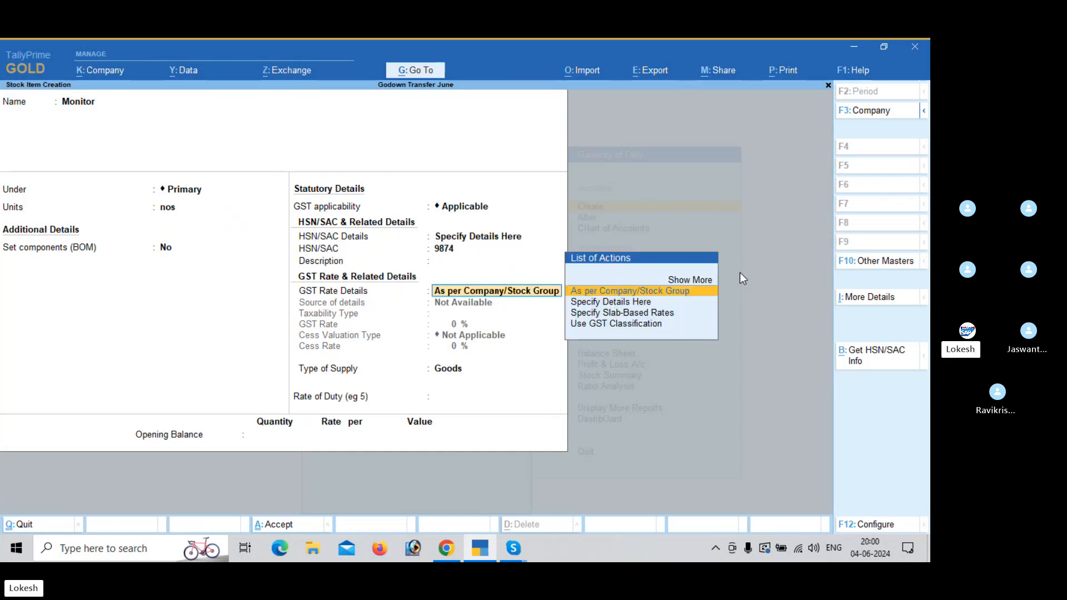
# Specify the Monitor item's GST rate directly as taxable at 18% and save it without an opening balance
pyautogui.press('Down')
pyautogui.press('Return')
pyautogui.press('Return')
pyautogui.write('18')
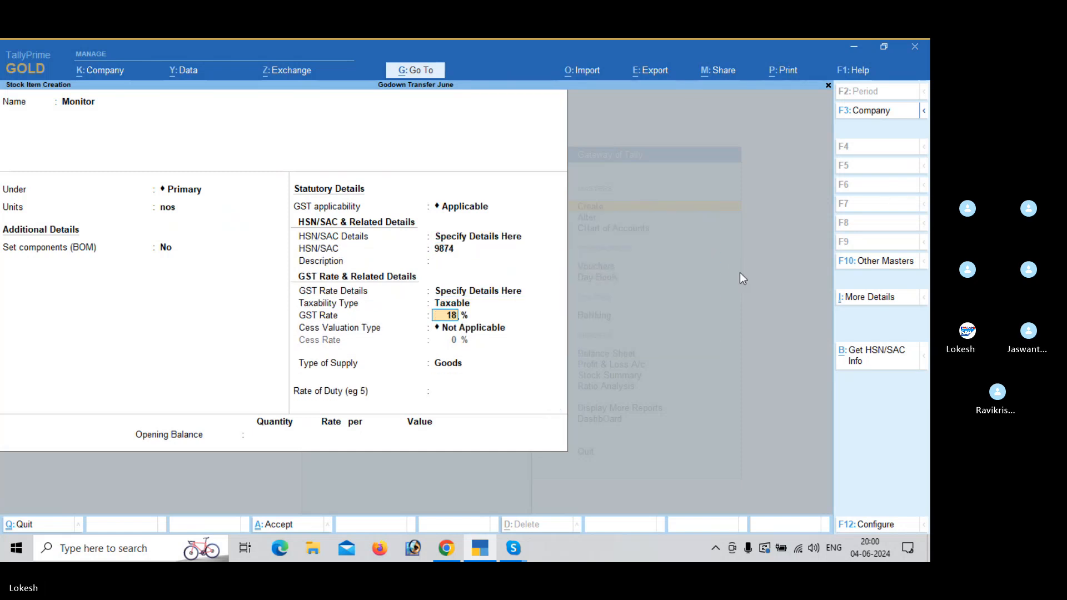
pyautogui.press('Return')
pyautogui.press('Return')
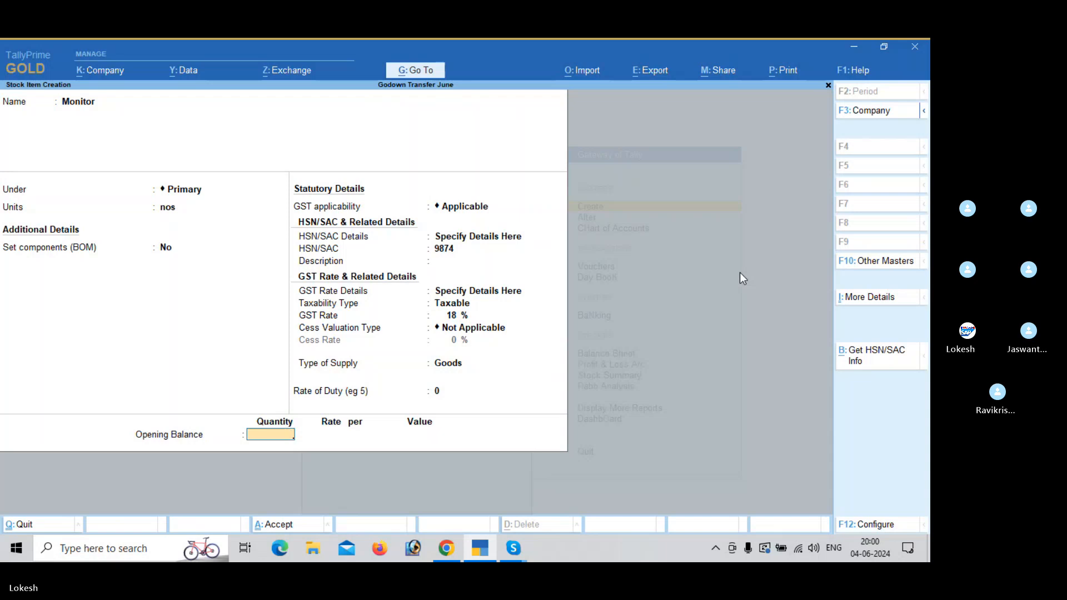
pyautogui.press('Return')
# Name the next stock item Processor Athlon, keep it under Primary and set its unit to nos
pyautogui.write('Proces')
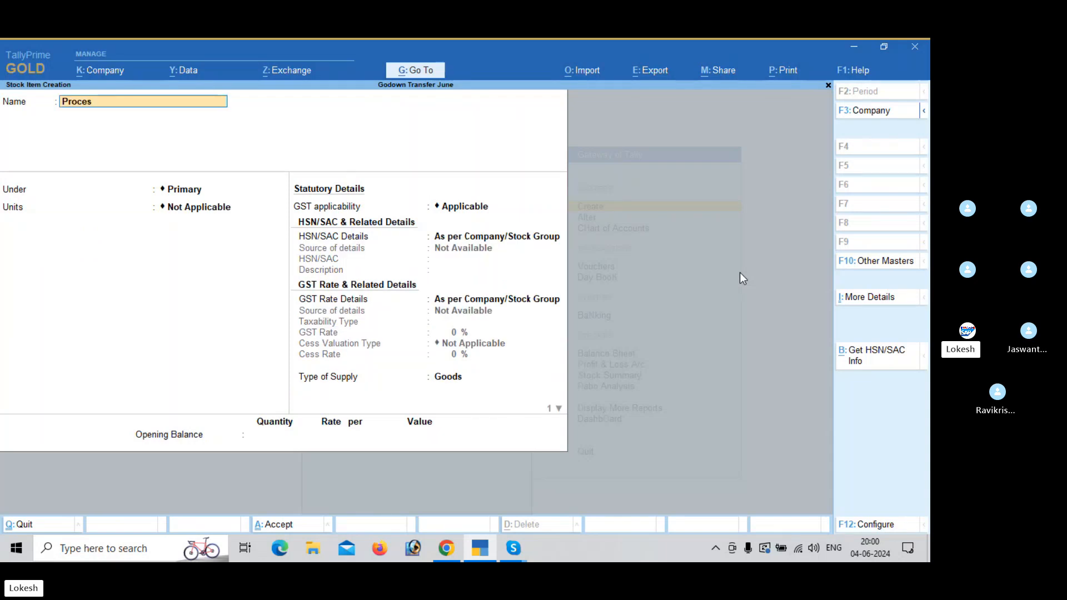
pyautogui.write('sor Athlon')
pyautogui.press('Return')
pyautogui.press('Return')
pyautogui.press('Down')
pyautogui.press('Return')
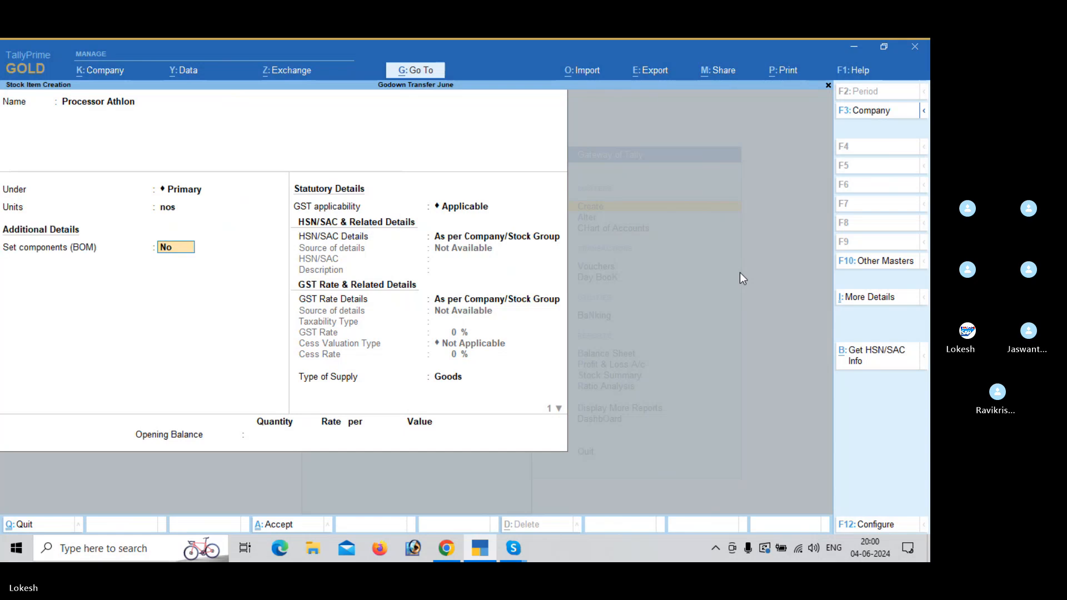
# Specify the Processor Athlon item's HSN/SAC details directly as 8956, leaving the description blank
pyautogui.press('Return')
pyautogui.press('Down')
pyautogui.press('Return')
pyautogui.write('895')
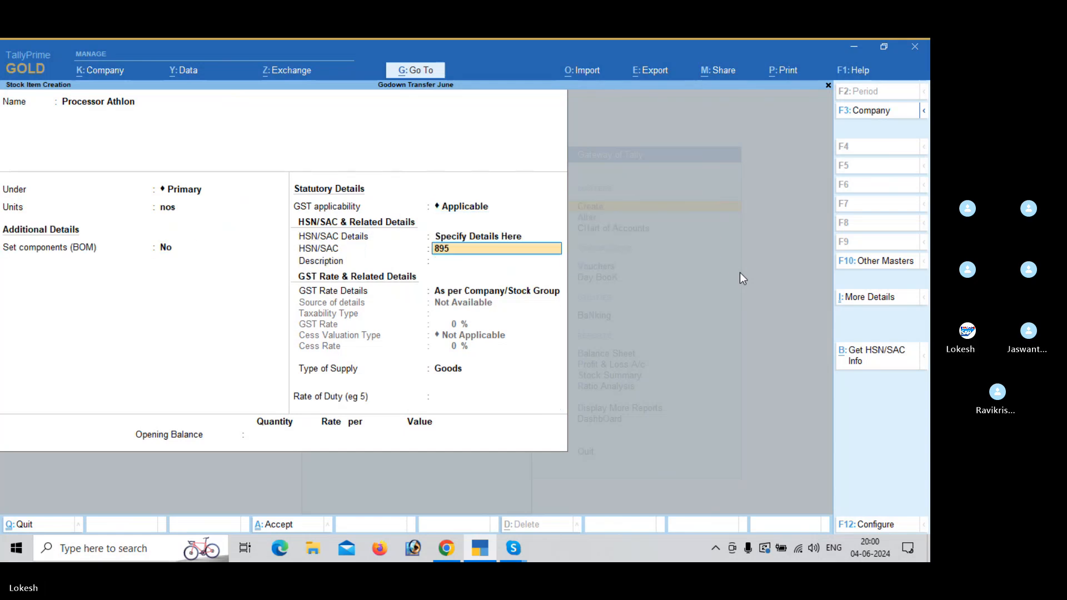
pyautogui.write('6')
pyautogui.press('Return')
pyautogui.press('Return')
# Specify the Processor Athlon item's GST rate directly as taxable at 18% and save it without an opening balance
pyautogui.press('Return')
pyautogui.press('Return')
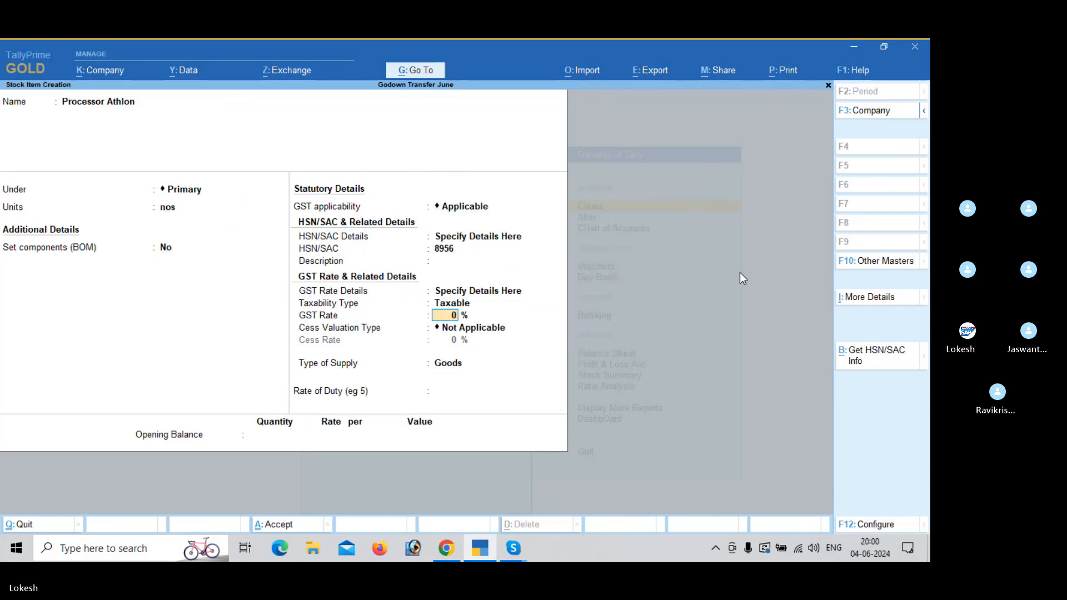
pyautogui.write('18')
pyautogui.press('Return')
pyautogui.press('Return')
pyautogui.press('Return')
pyautogui.press('Return')
pyautogui.press('Return')
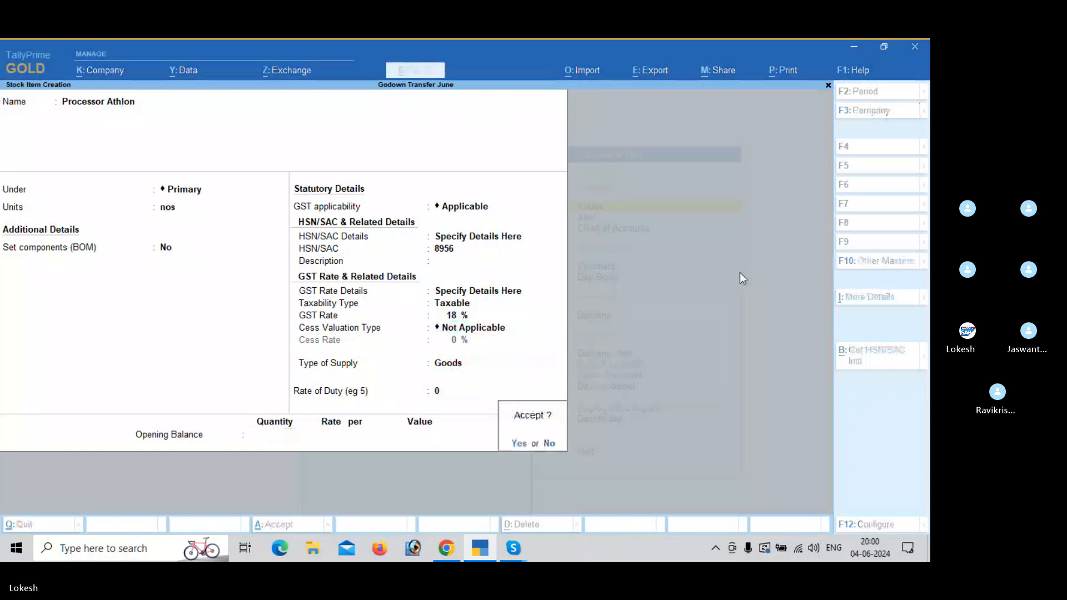
pyautogui.press('Return')
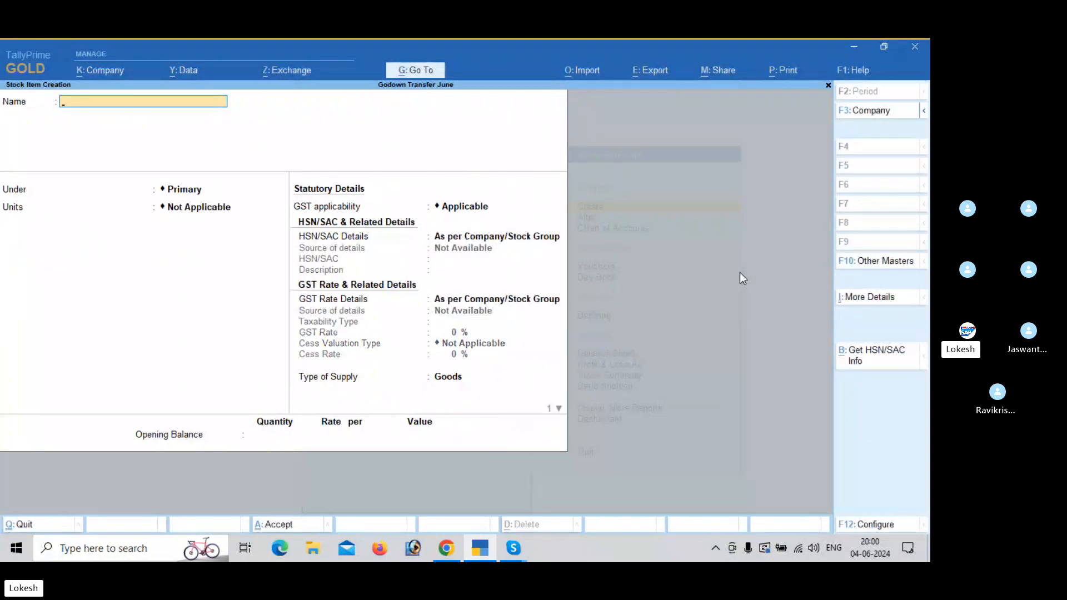
# Name the next stock item Processor P4, keep it under Primary and set its unit to nos
pyautogui.write('Processor P4')
pyautogui.press('Return')
pyautogui.press('Return')
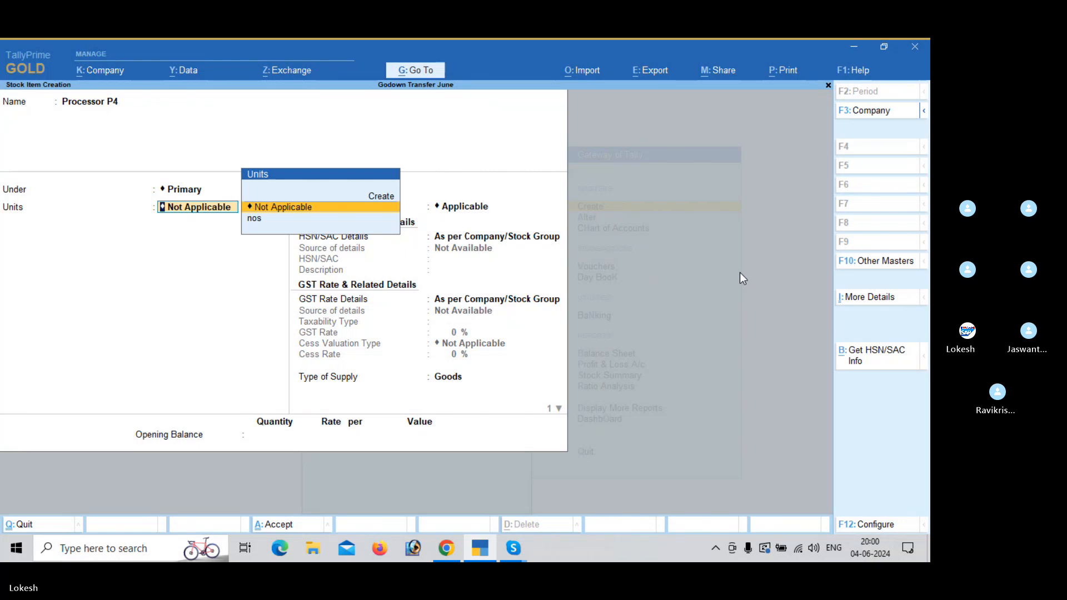
pyautogui.press('Down')
pyautogui.press('Return')
# Specify the Processor P4 item's HSN/SAC details directly as 8514, leaving the description blank
pyautogui.press('Return')
pyautogui.press('Return')
pyautogui.press('Down')
pyautogui.press('Return')
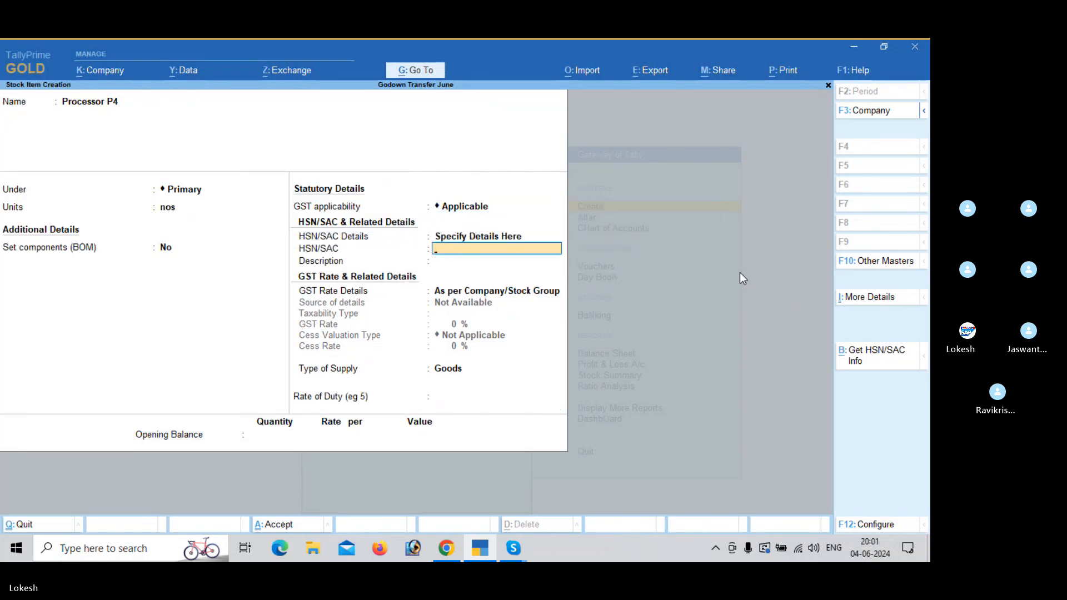
pyautogui.write('8514')
pyautogui.press('Return')
pyautogui.press('Return')
# Specify the Processor P4 item's GST rate directly as taxable at 18% and save it without an opening balance
pyautogui.press('Down')
pyautogui.press('Return')
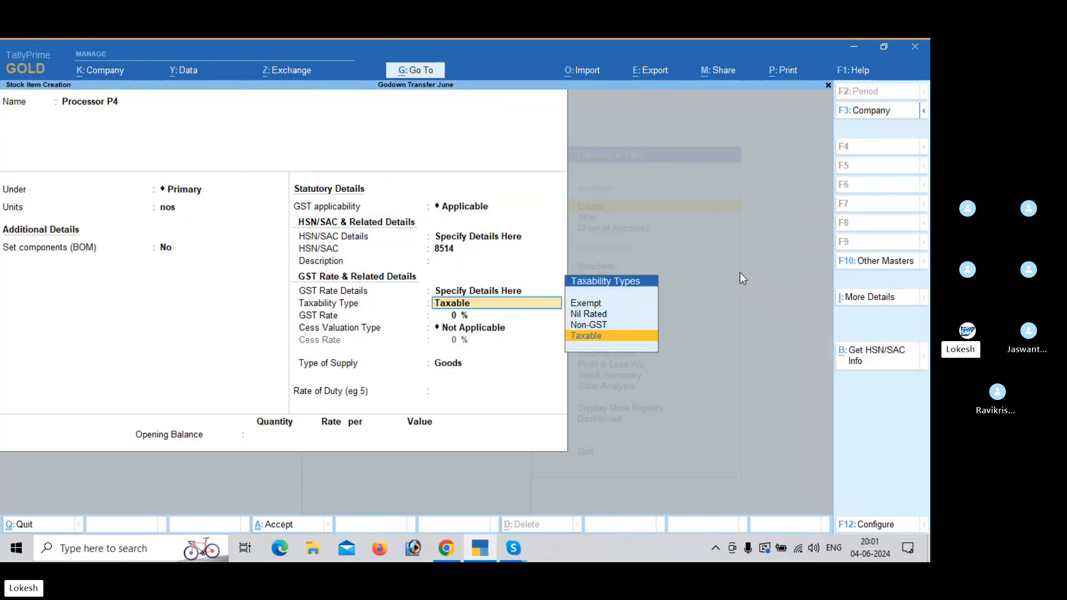
pyautogui.press('Return')
pyautogui.write('1')
pyautogui.press('Return')
pyautogui.press('Return')
pyautogui.press('Return')
pyautogui.press('Return')
pyautogui.press('Return')
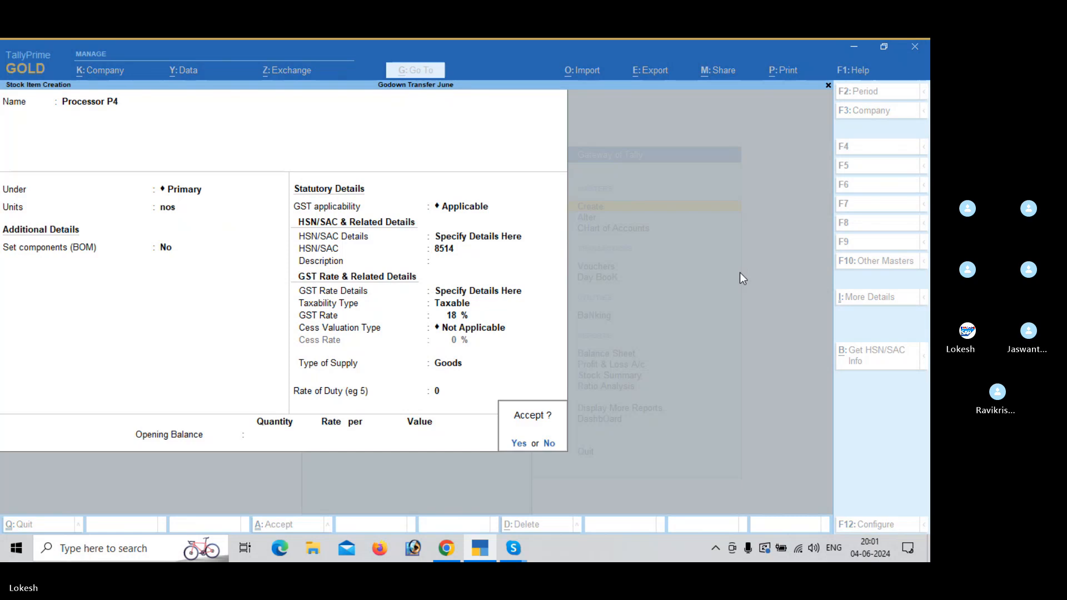
pyautogui.press('Return')
# Name the next stock item Keyboard, keep it under Primary and set its unit to nos
pyautogui.write('Keyb')
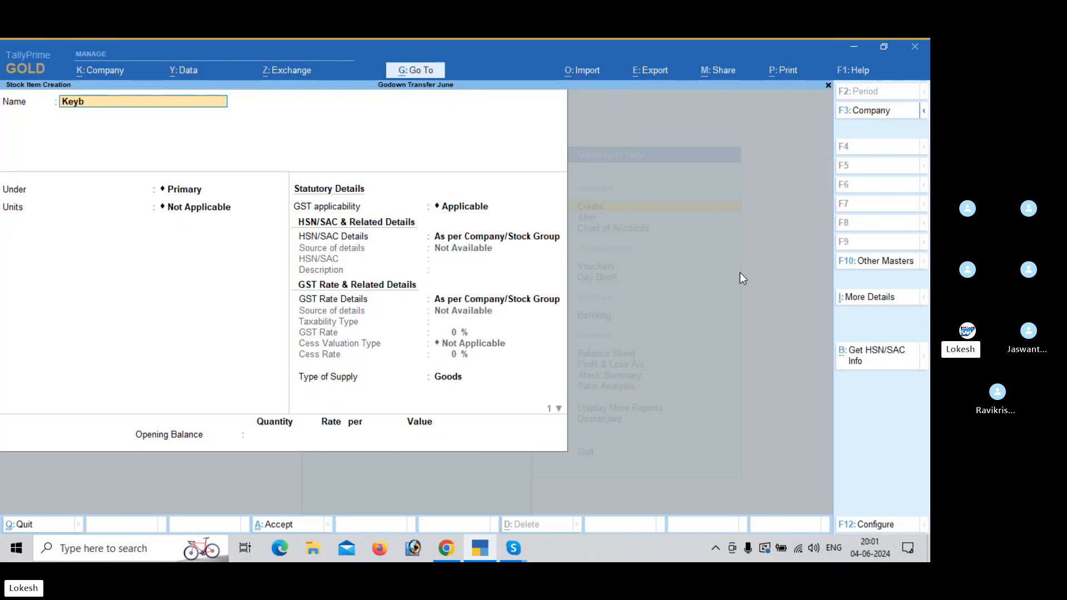
pyautogui.write('oard')
pyautogui.press('Return')
pyautogui.press('Return')
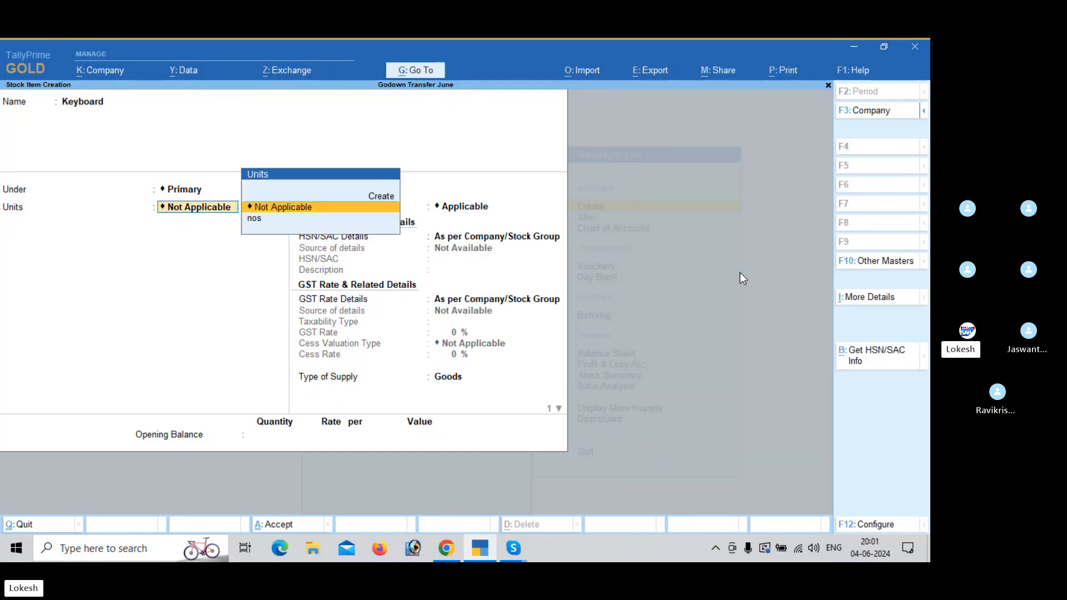
pyautogui.press('Down')
pyautogui.press('Return')
# Specify the Keyboard item's HSN/SAC details directly as 5214, leaving the description blank
pyautogui.press('Return')
pyautogui.press('Return')
pyautogui.press('Down')
pyautogui.press('Return')
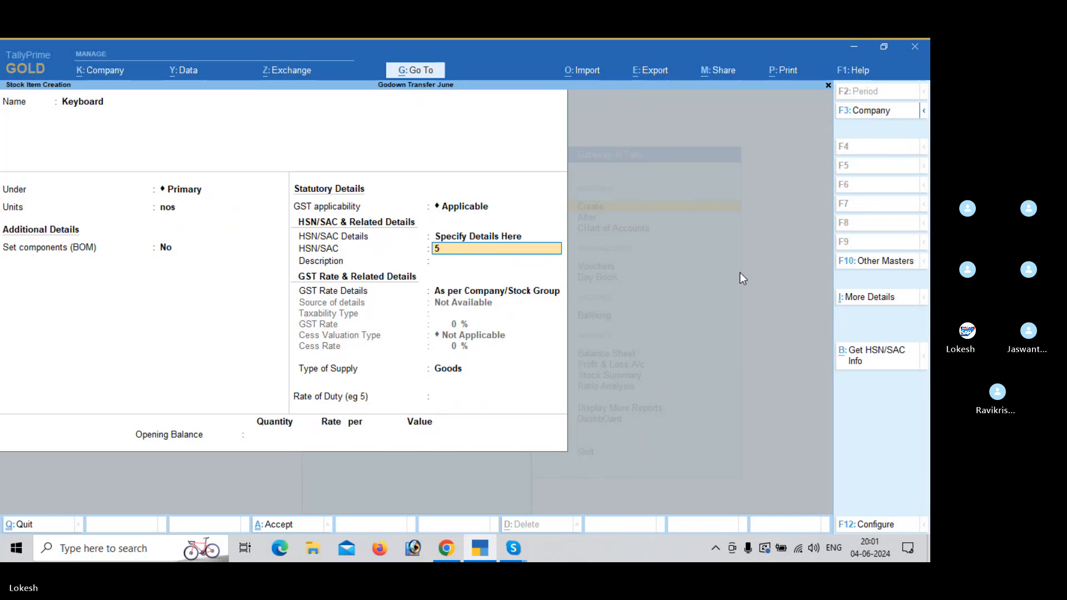
pyautogui.write('5214')
pyautogui.press('Return')
pyautogui.press('Return')
# Specify the Keyboard item's GST rate directly as taxable at 18% and save it without an opening balance
pyautogui.press('Down')
pyautogui.press('Return')
pyautogui.press('Return')
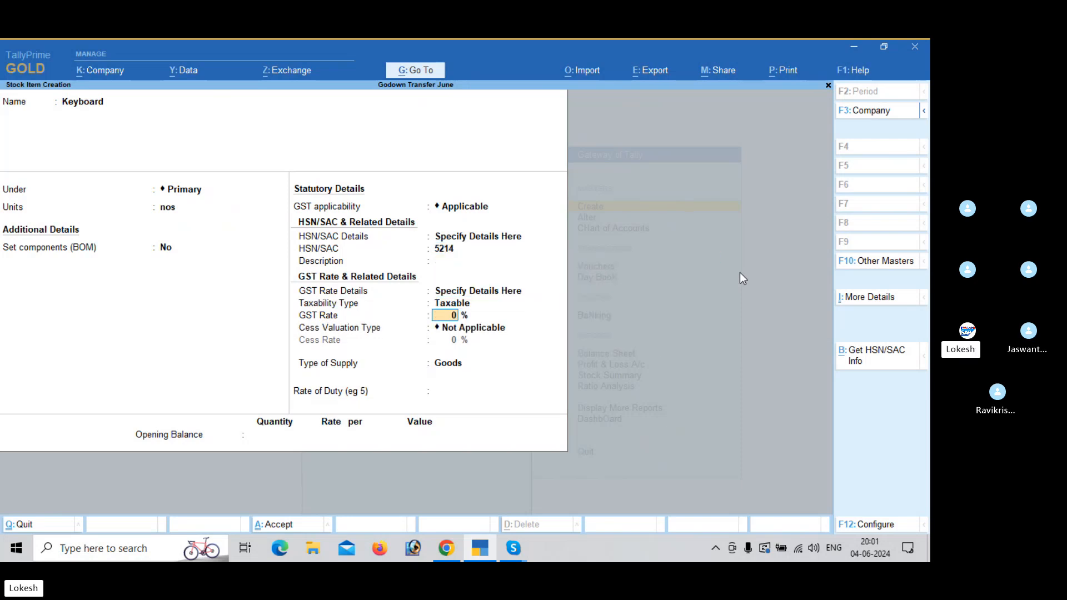
pyautogui.write('18')
pyautogui.press('Return')
pyautogui.press('Return')
pyautogui.press('Return')
pyautogui.press('Return')
pyautogui.press('Return')
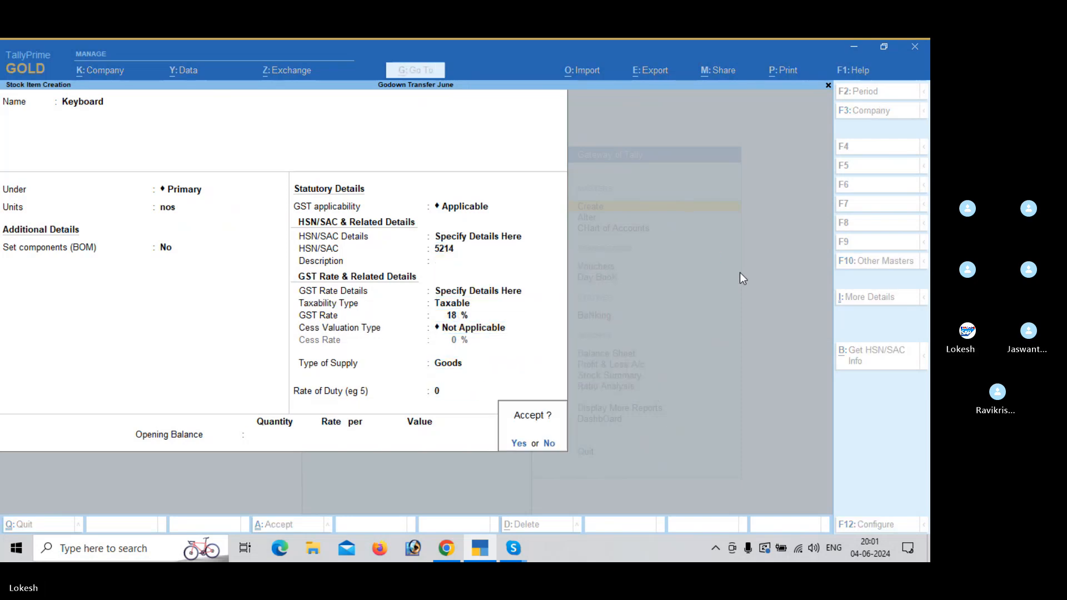
pyautogui.press('Return')
# Name the next stock item Ram, keep it under Primary and set its unit to nos
pyautogui.write('Ram')
pyautogui.press('Return')
pyautogui.press('Return')
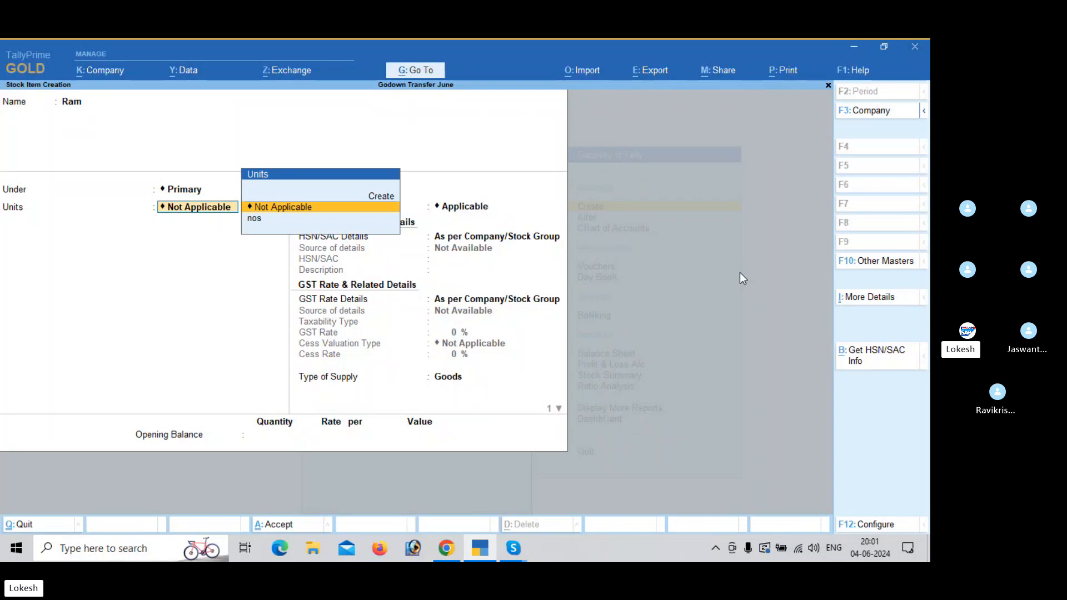
pyautogui.press('Down')
pyautogui.press('Return')
# Specify the Ram item's HSN/SAC details directly as 9512, leaving the description blank
pyautogui.press('Return')
pyautogui.press('Return')
pyautogui.press('Down')
pyautogui.press('Return')
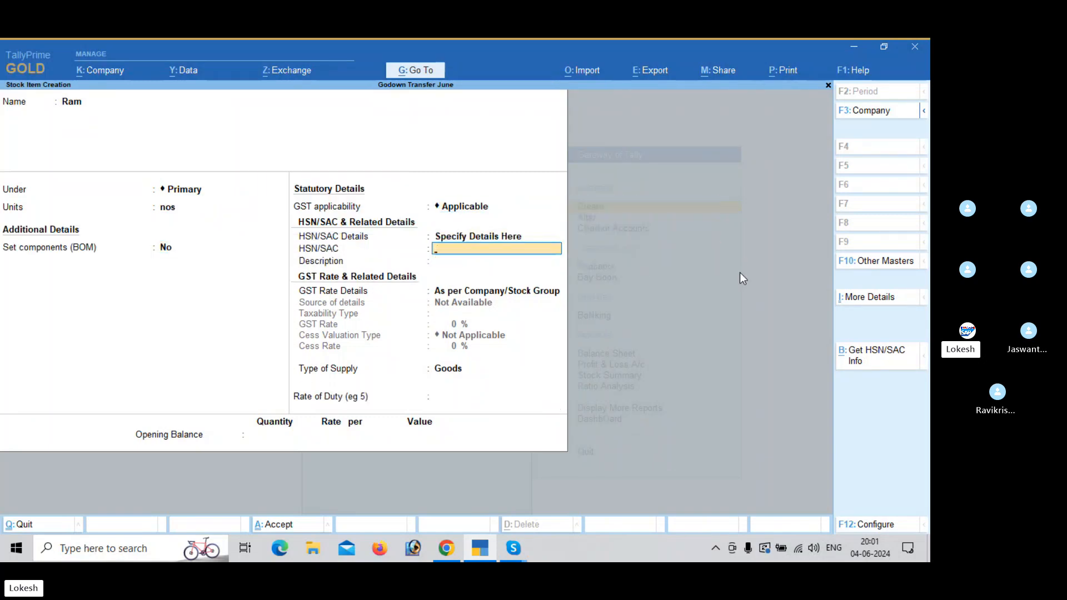
pyautogui.write('9512')
pyautogui.press('Return')
pyautogui.press('Return')
# Specify the Ram item's GST rate directly as taxable at 18% and save it without an opening balance
pyautogui.press('Down')
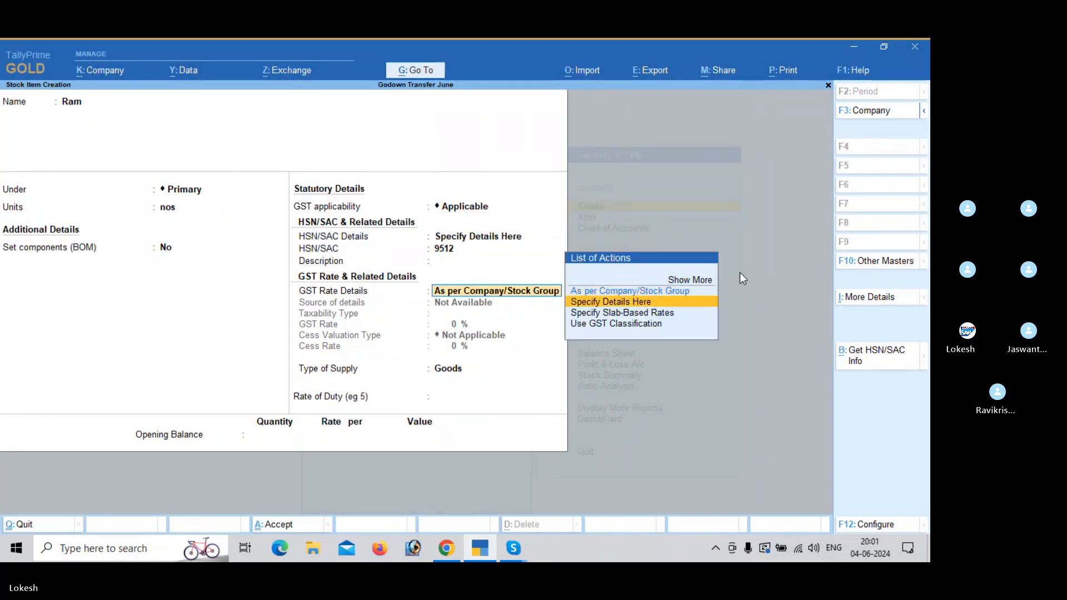
pyautogui.press('Return')
pyautogui.press('Return')
pyautogui.press('Return')
pyautogui.press('Return')
pyautogui.press('Return')
pyautogui.press('Return')
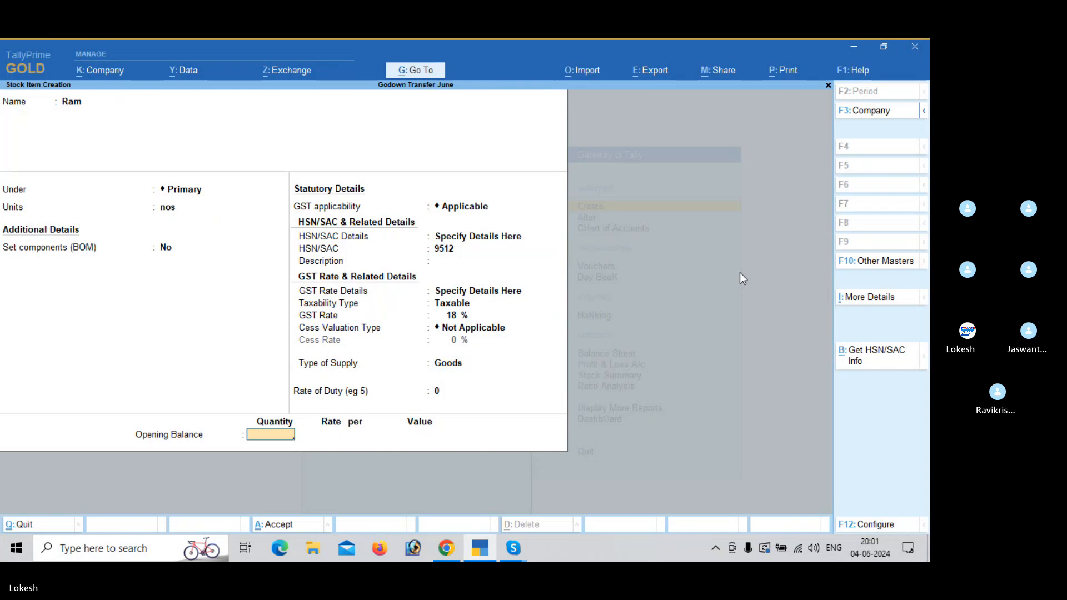
pyautogui.press('Return')
pyautogui.press('Return')
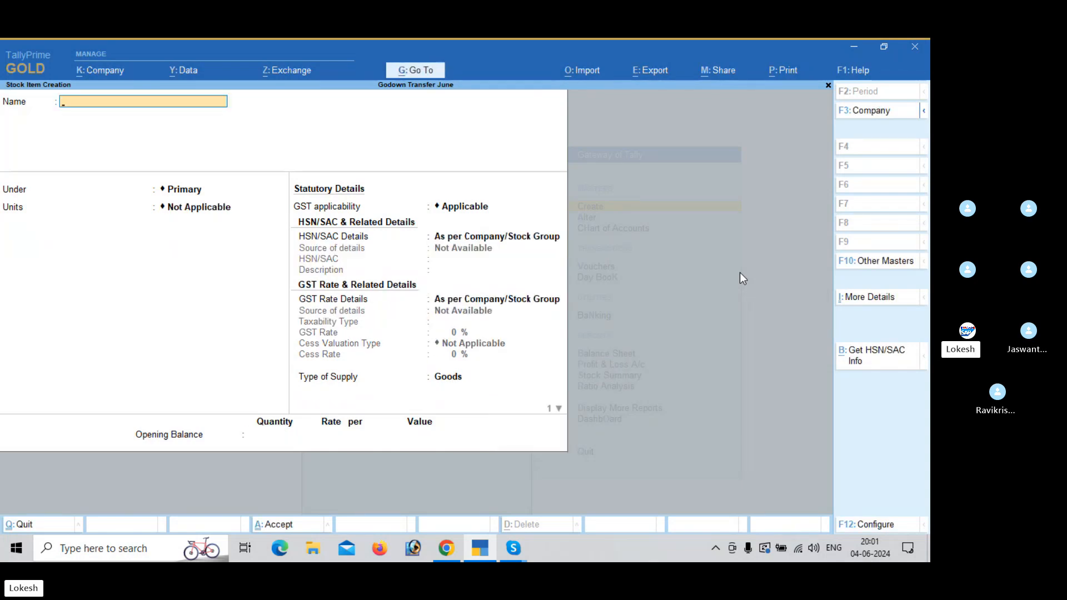
# Leave stock item creation and create a new godown named Raw Material under Primary
pyautogui.press('Escape')
pyautogui.press('Return')
pyautogui.press('Down')
pyautogui.press('Down')
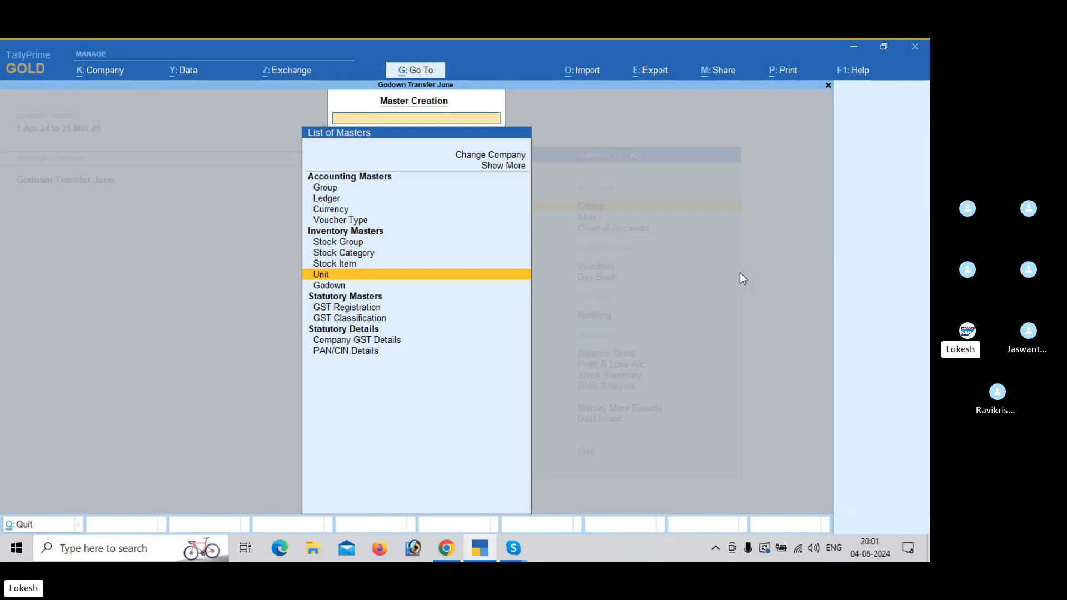
pyautogui.press('Return')
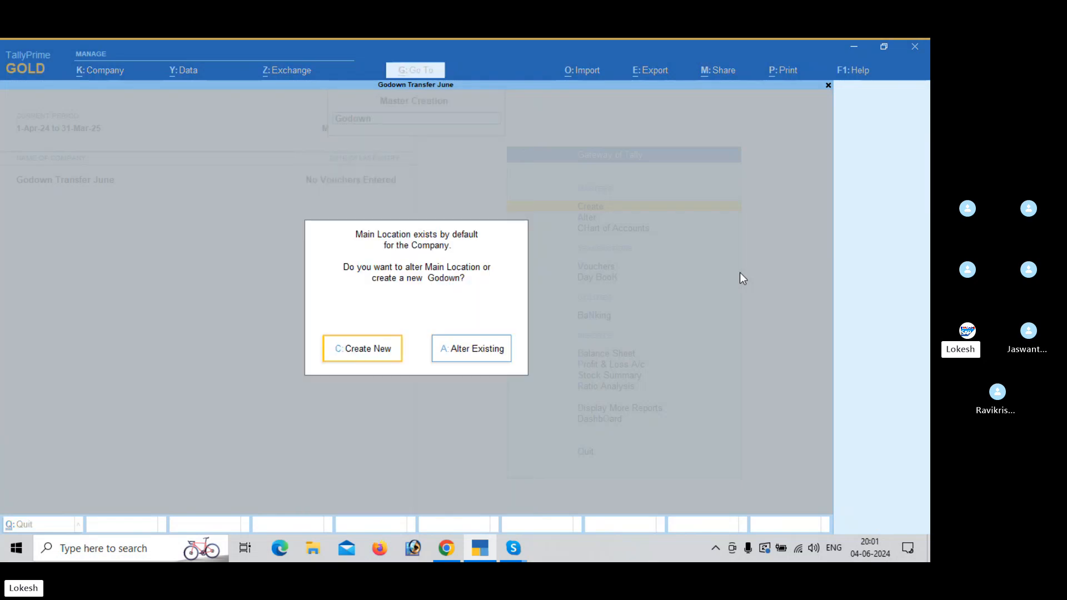
pyautogui.press('Return')
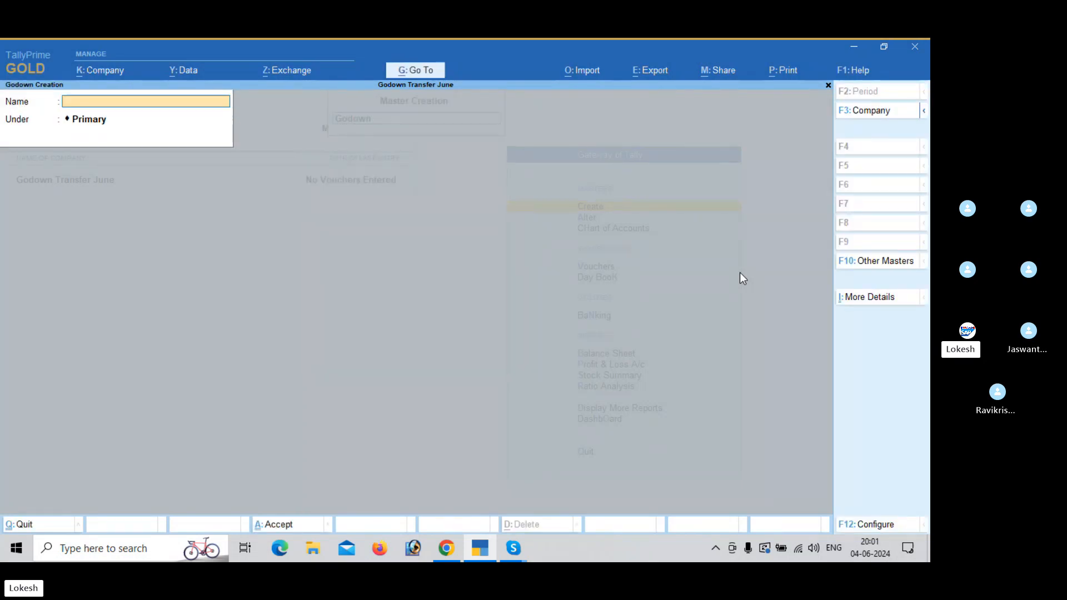
pyautogui.write('Raw Material')
pyautogui.press('Return')
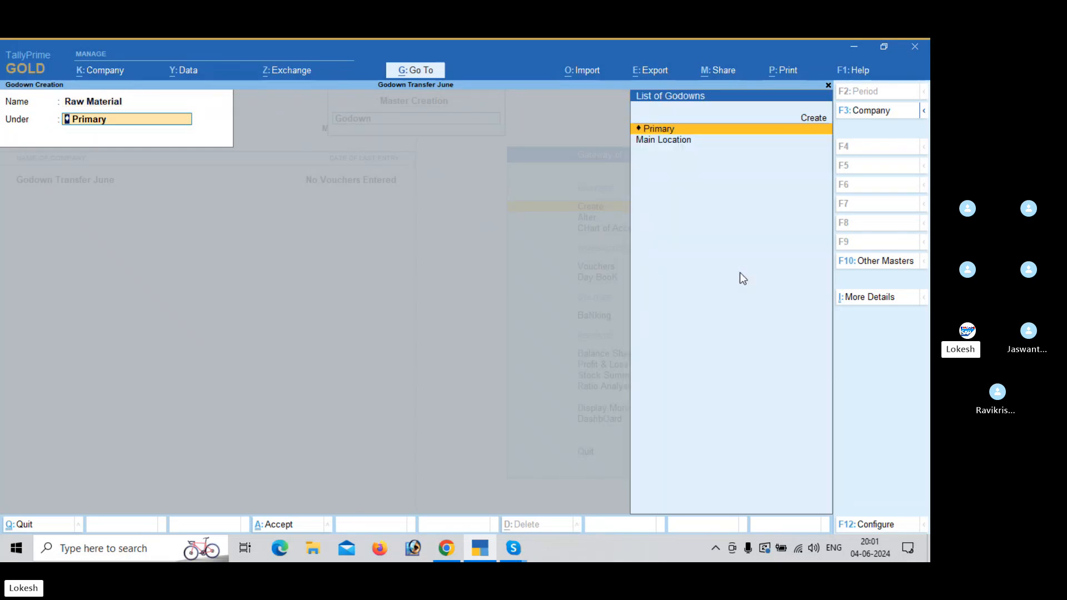
pyautogui.press('Return')
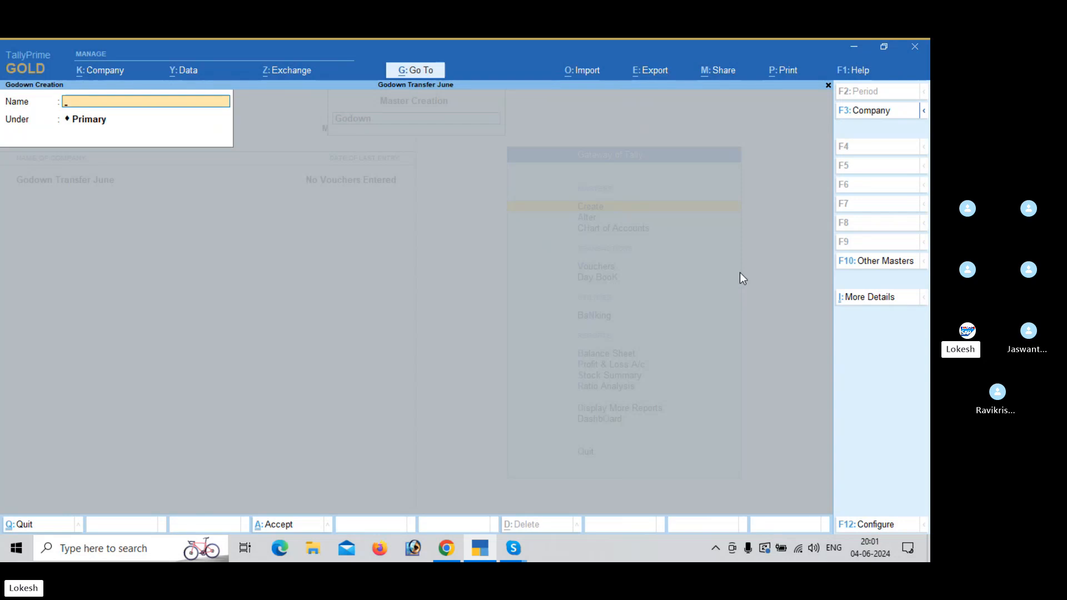
# Create a second godown named Assembling Godown under Primary and return to the Gateway of Tally
pyautogui.write('Assemb')
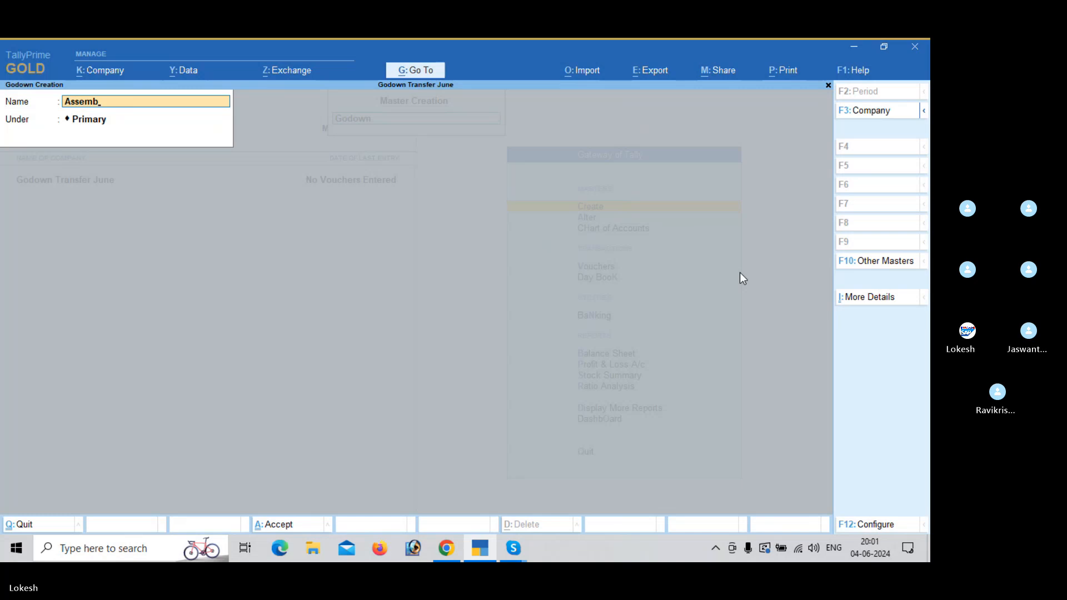
pyautogui.write('ling Godown')
pyautogui.press('Return')
pyautogui.press('Return')
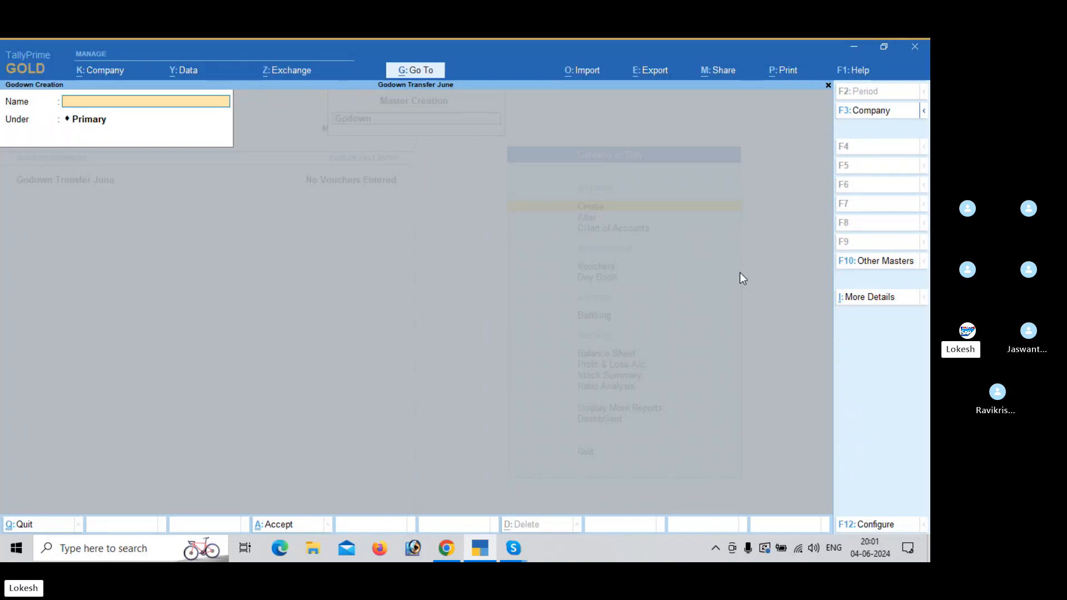
pyautogui.press('Escape')
pyautogui.press('y')
pyautogui.press('Escape')
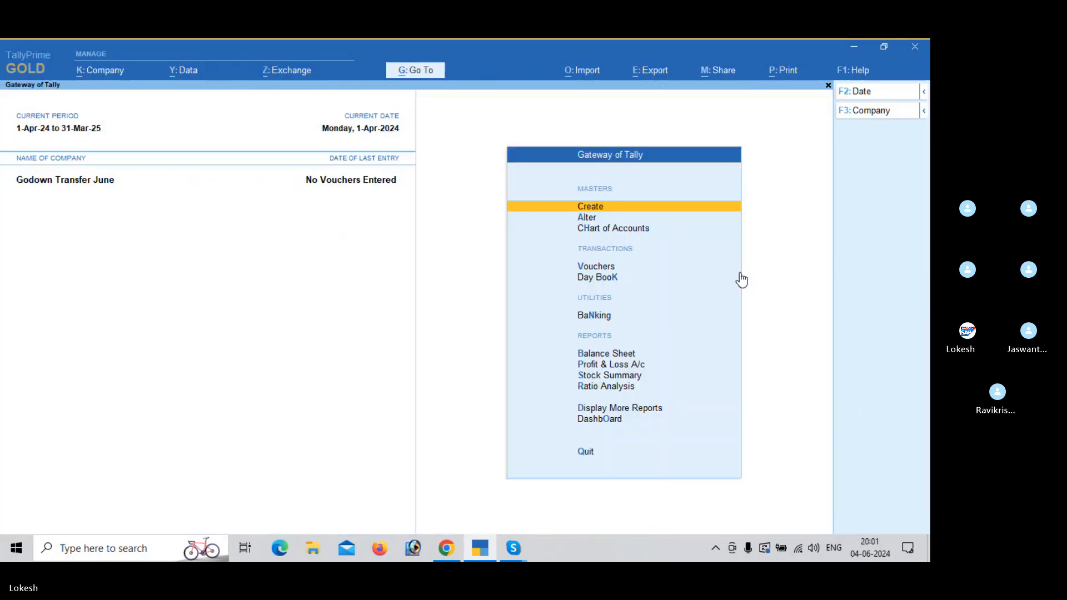
# Start a receipt voucher and credit the Capital ledger with 12,00,000
pyautogui.press('Down')
pyautogui.press('Down')
pyautogui.press('Down')
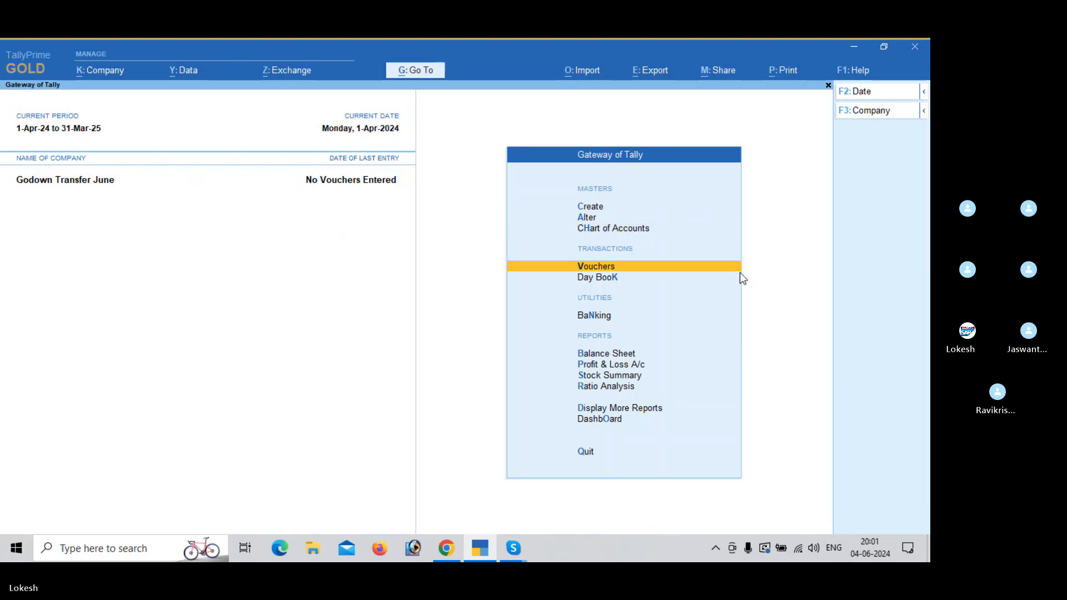
pyautogui.press('Return')
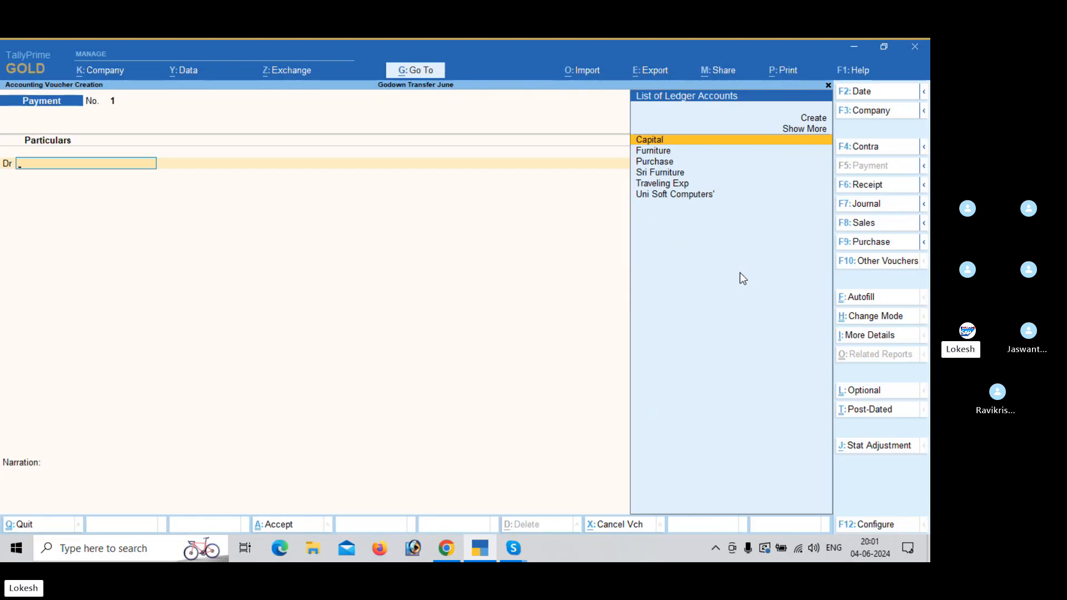
pyautogui.click(870, 188)
pyautogui.press('Return')
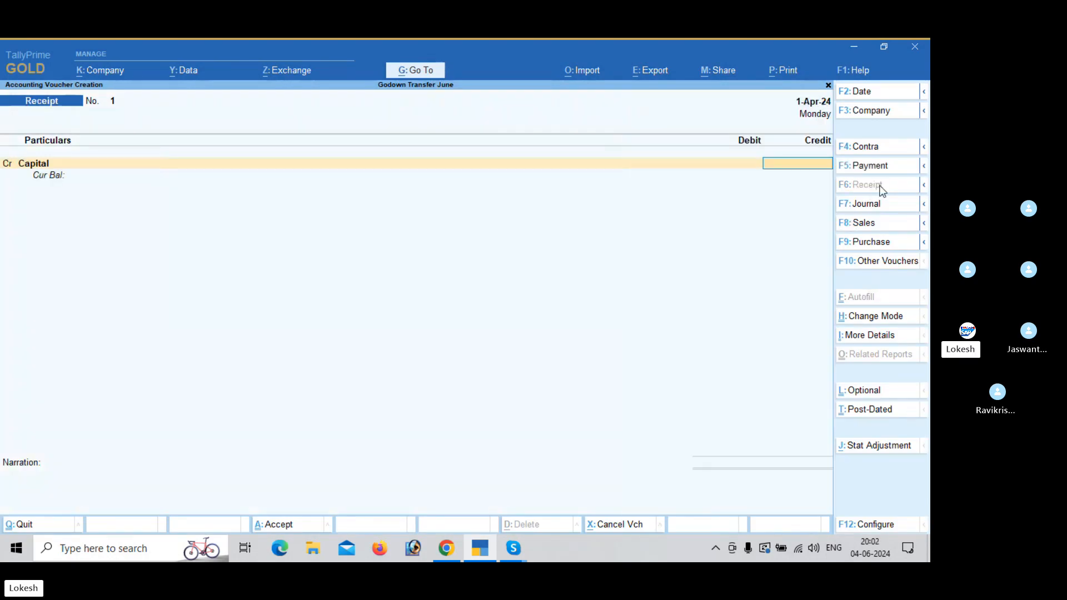
pyautogui.write('12,00,')
pyautogui.write('0000')
pyautogui.press('Return')
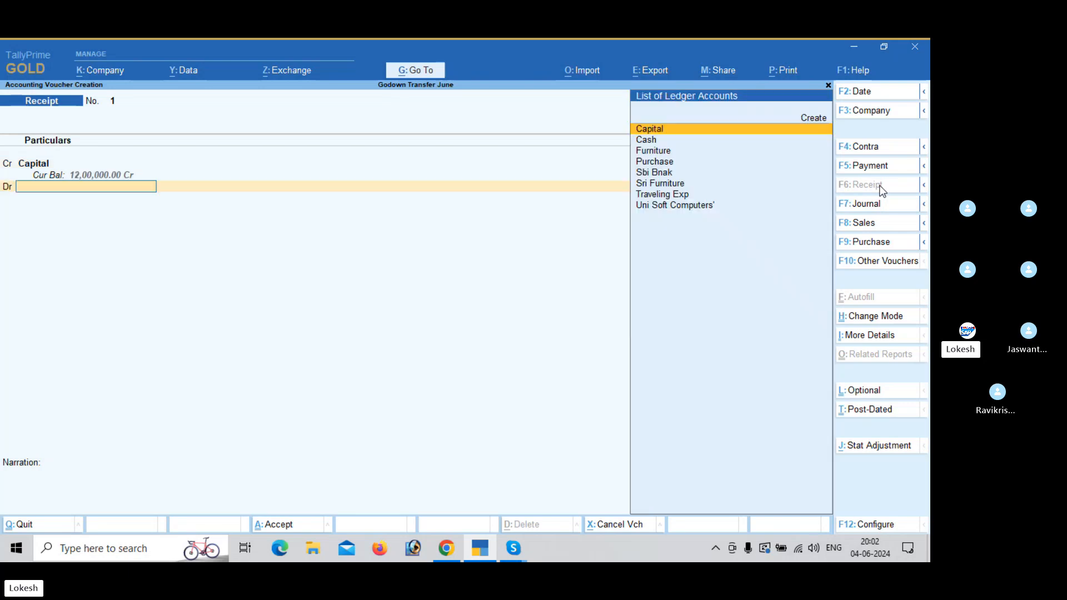
# Debit Cash for the full receipt amount and save the voucher without a narration
pyautogui.press('Down')
pyautogui.press('Return')
pyautogui.press('Return')
pyautogui.press('Return')
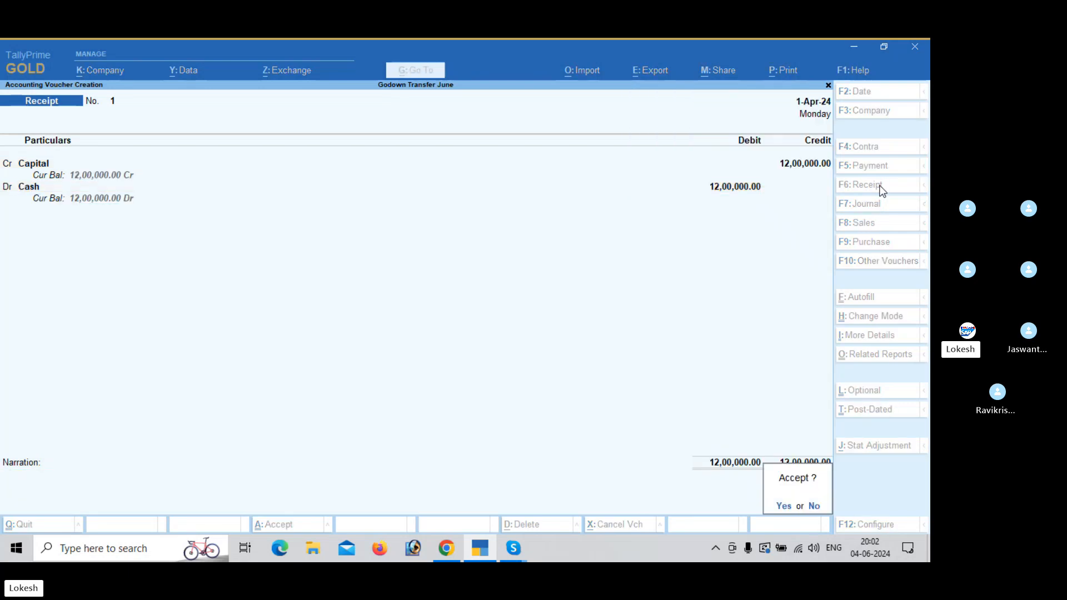
pyautogui.press('Return')
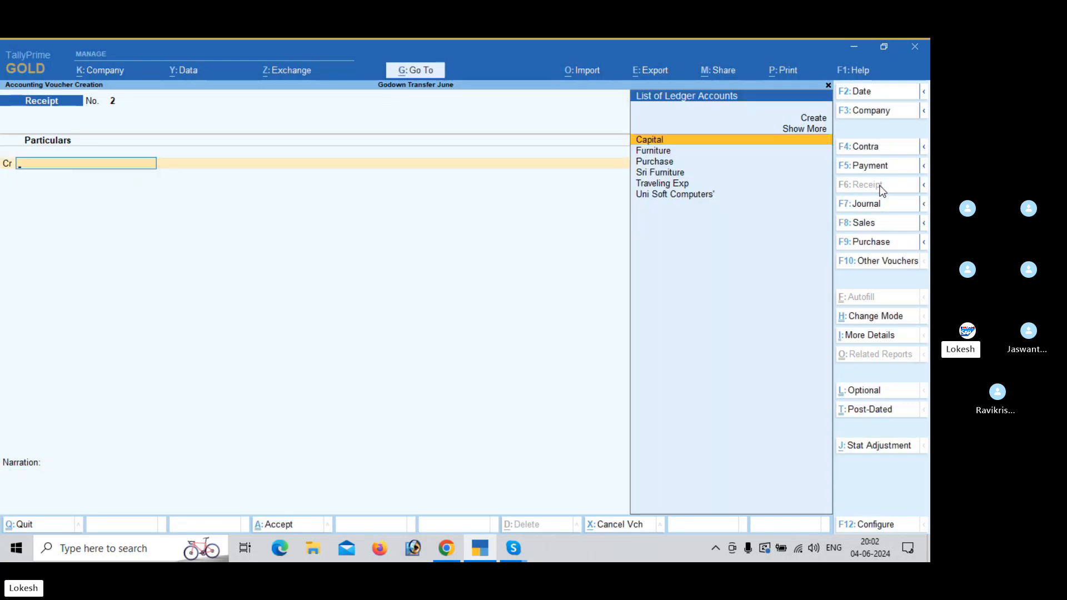
# Start a purchase voucher without a supplier invoice number and choose Uni Soft Computers' as the party account
pyautogui.click(884, 245)
pyautogui.press('Return')
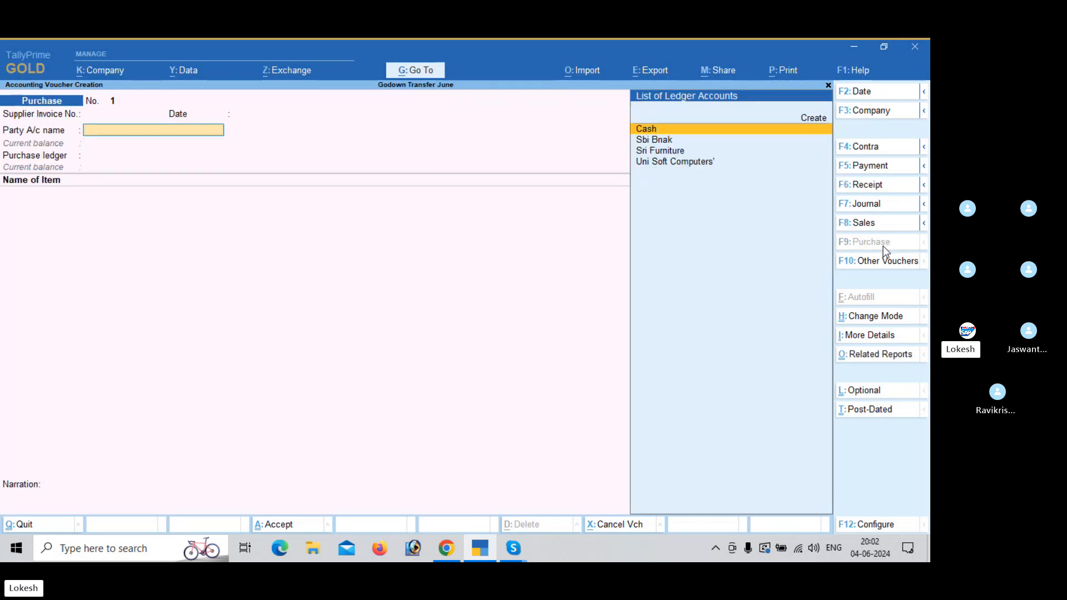
pyautogui.press('Down')
pyautogui.press('Down')
pyautogui.press('Down')
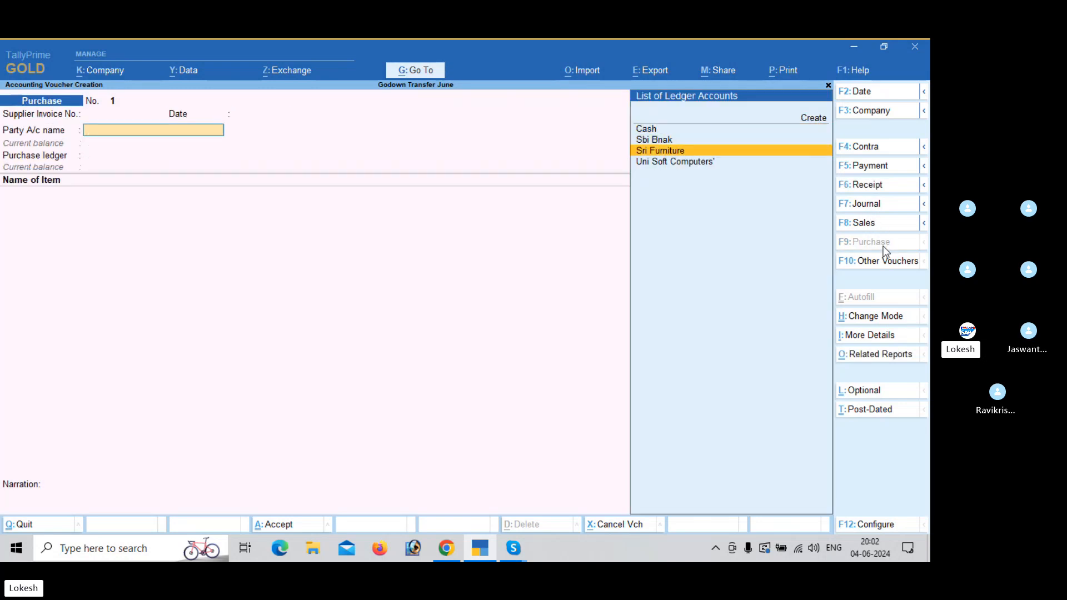
pyautogui.press('Return')
# Keep the default supplier details for the purchase voucher and use Purchase as the purchase ledger
pyautogui.press('Return')
pyautogui.press('Return')
pyautogui.press('Return')
pyautogui.press('Return')
pyautogui.press('Return')
pyautogui.press('Return')
pyautogui.press('Return')
pyautogui.press('Return')
pyautogui.press('Return')
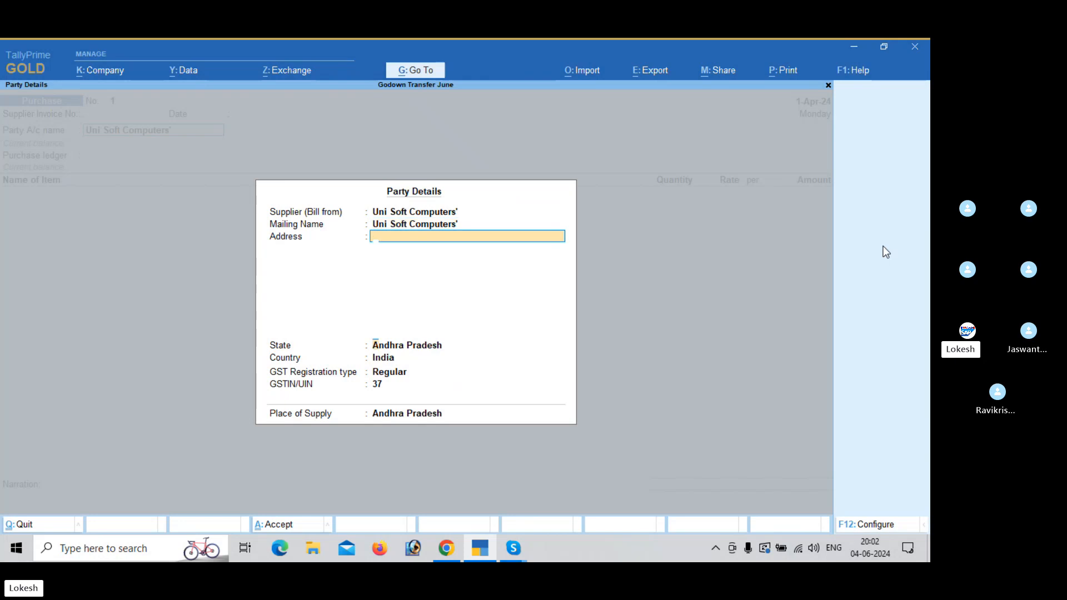
pyautogui.press('Return')
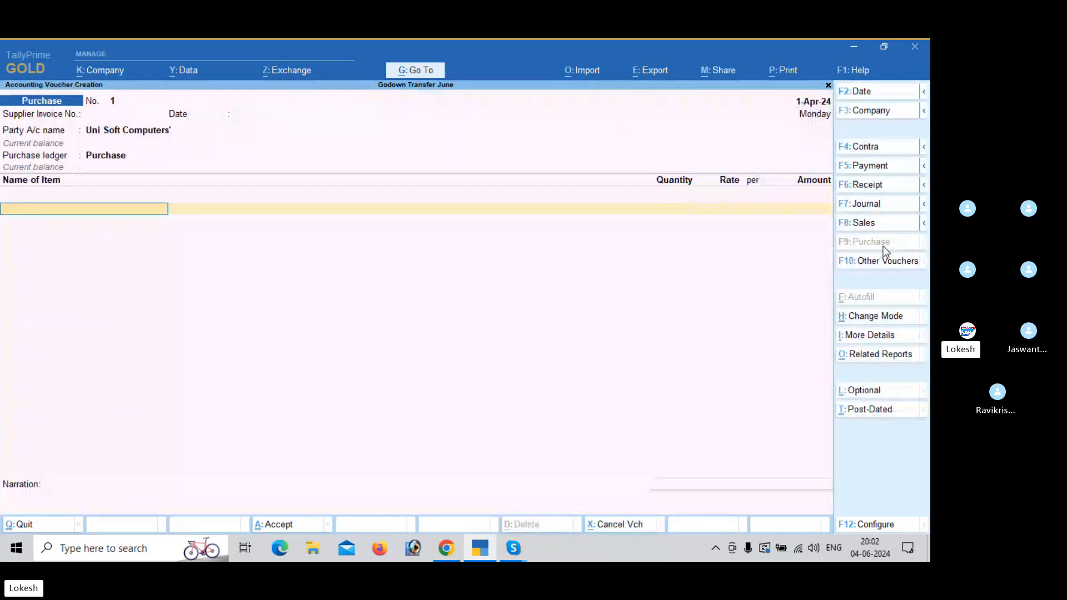
# Add Hard Disk as the first purchased item and allocate it to the Raw Material godown
pyautogui.write('H')
pyautogui.press('Return')
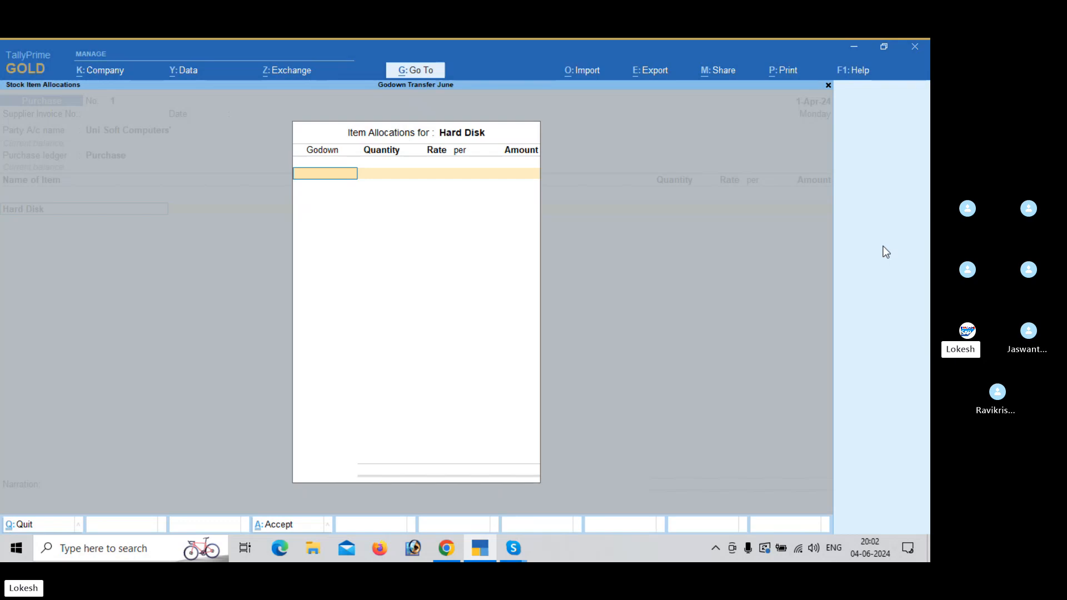
pyautogui.press('Down')
pyautogui.press('Down')
pyautogui.press('Down')
pyautogui.press('Down')
pyautogui.press('Down')
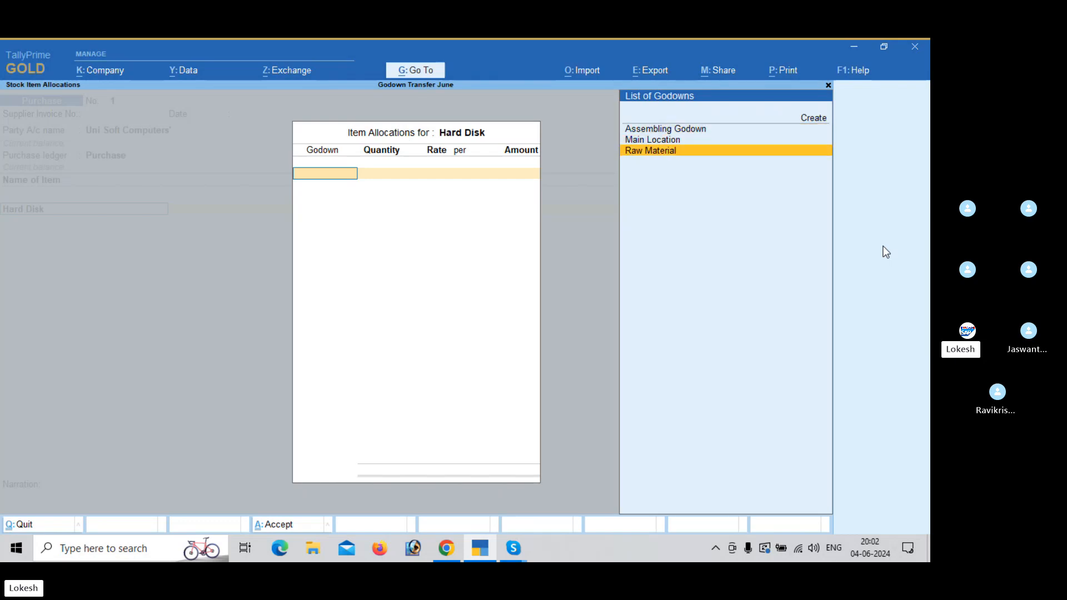
pyautogui.press('Return')
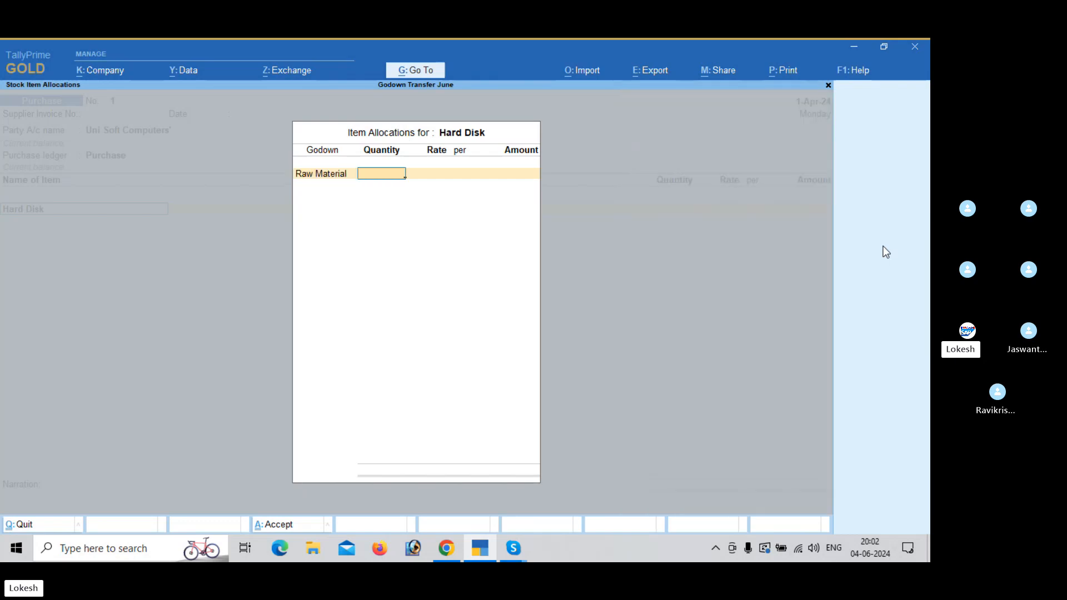
# Enter a quantity of 100 nos at a rate of 2,300 for Hard Disk and complete its allocation
pyautogui.write('100')
pyautogui.press('Return')
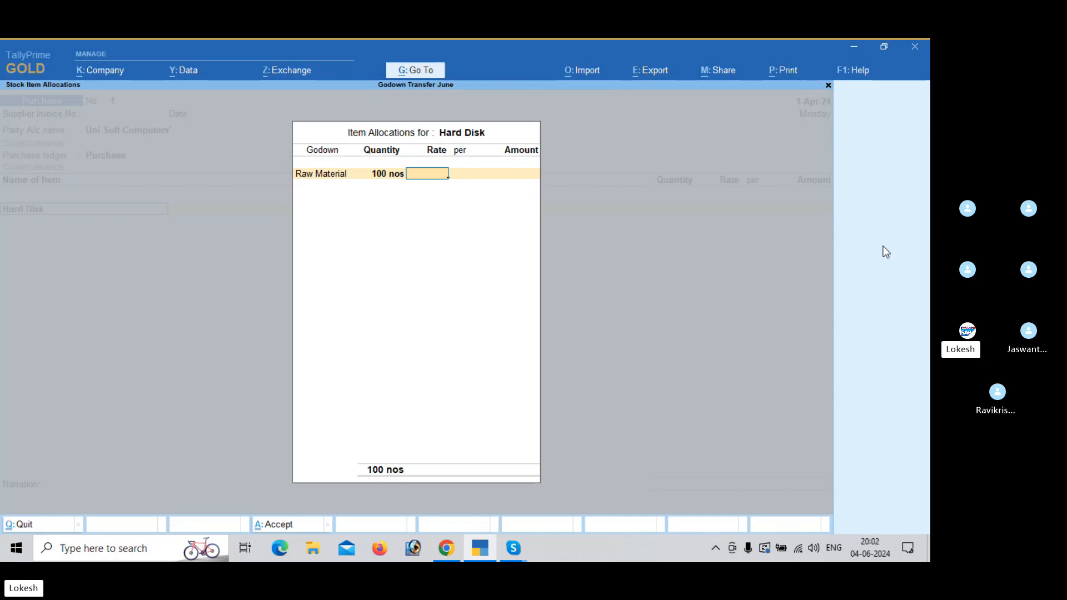
pyautogui.write('2,300')
pyautogui.press('Return')
pyautogui.press('Return')
pyautogui.press('Return')
pyautogui.press('Return')
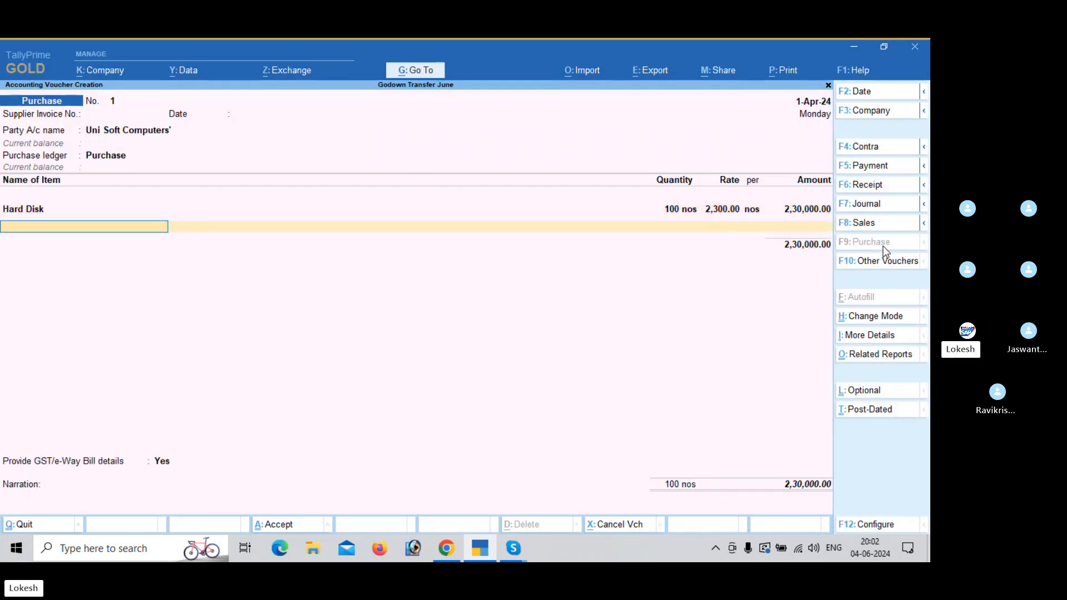
# Add Monitor to the purchase, allocating 50 nos at a rate of 3,500 to the Raw Material godown
pyautogui.write('Mo')
pyautogui.press('Return')
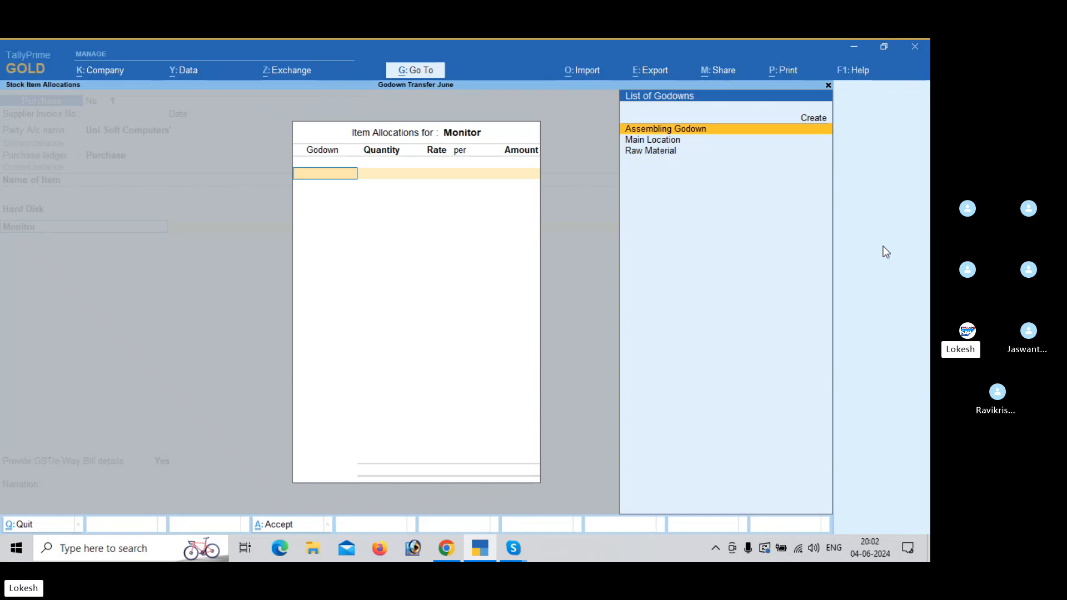
pyautogui.press('Down')
pyautogui.press('Down')
pyautogui.press('Return')
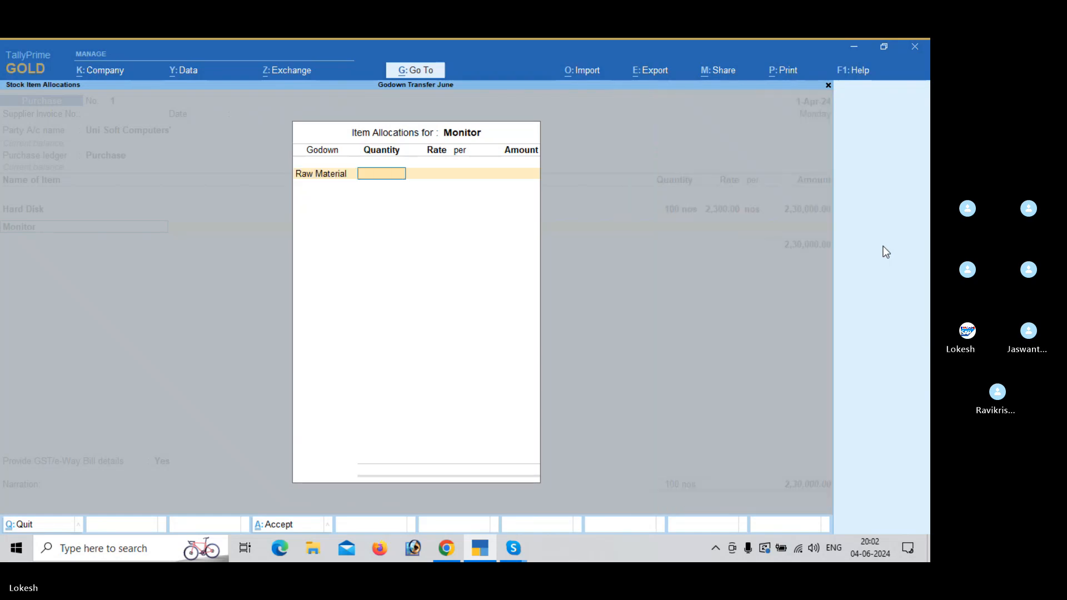
pyautogui.write('50')
pyautogui.press('Return')
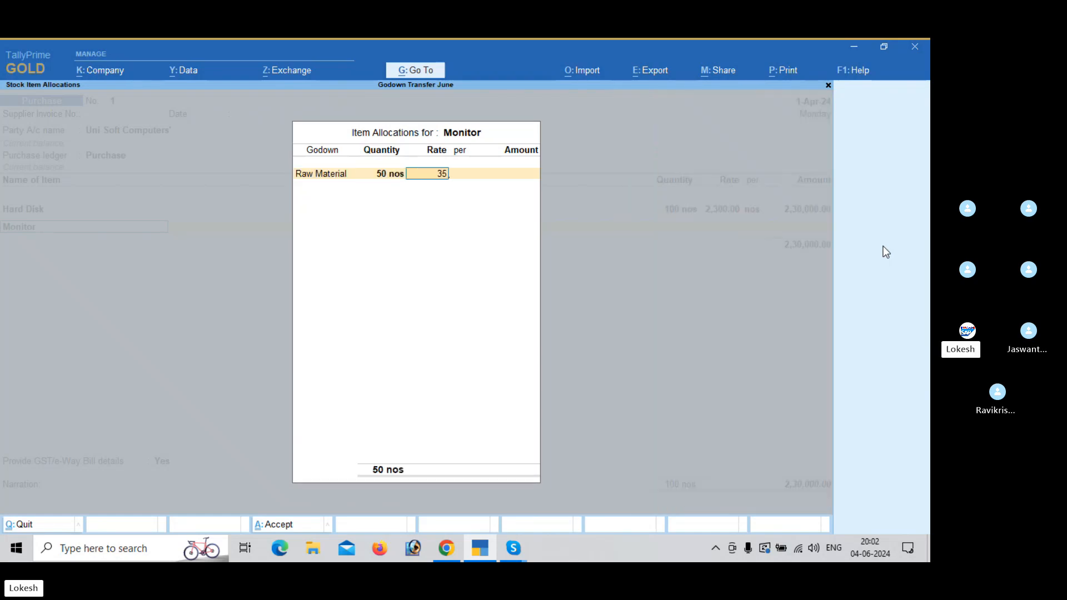
pyautogui.press('Return')
pyautogui.press('Return')
pyautogui.press('Return')
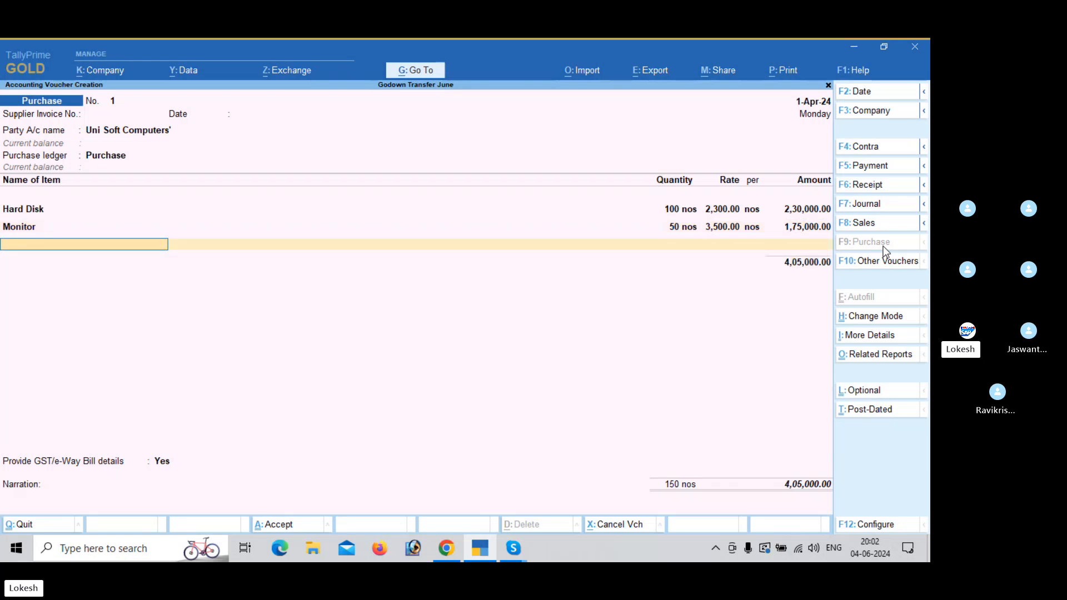
# Add Processor Athlon to the purchase, allocating 100 nos at a rate of 3,700 to the Raw Material godown
pyautogui.write('Pr')
pyautogui.press('Return')
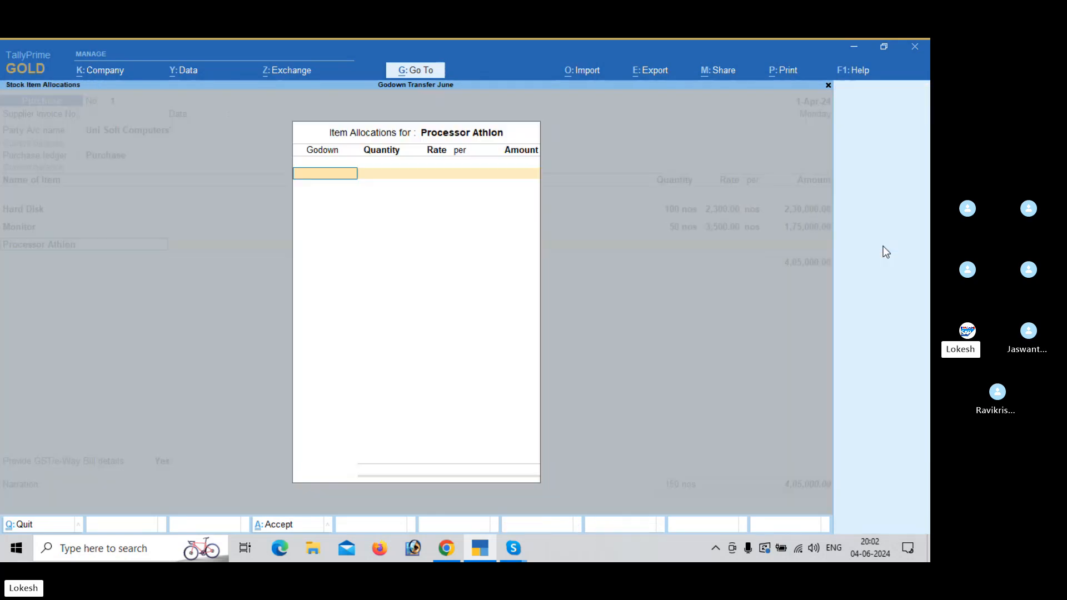
pyautogui.press('Down')
pyautogui.press('Down')
pyautogui.press('Return')
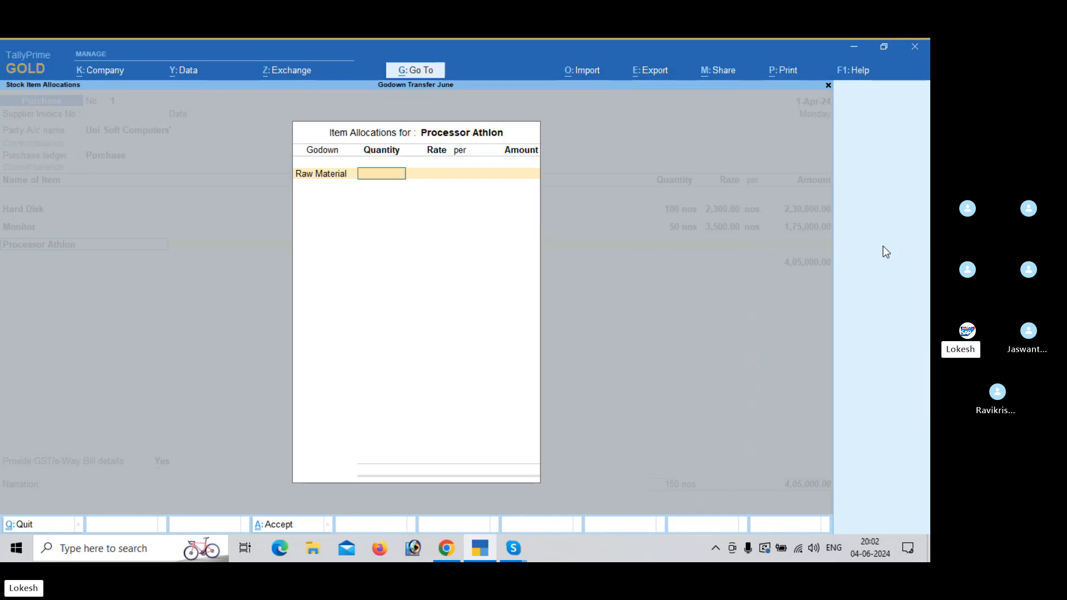
pyautogui.write('100')
pyautogui.press('Return')
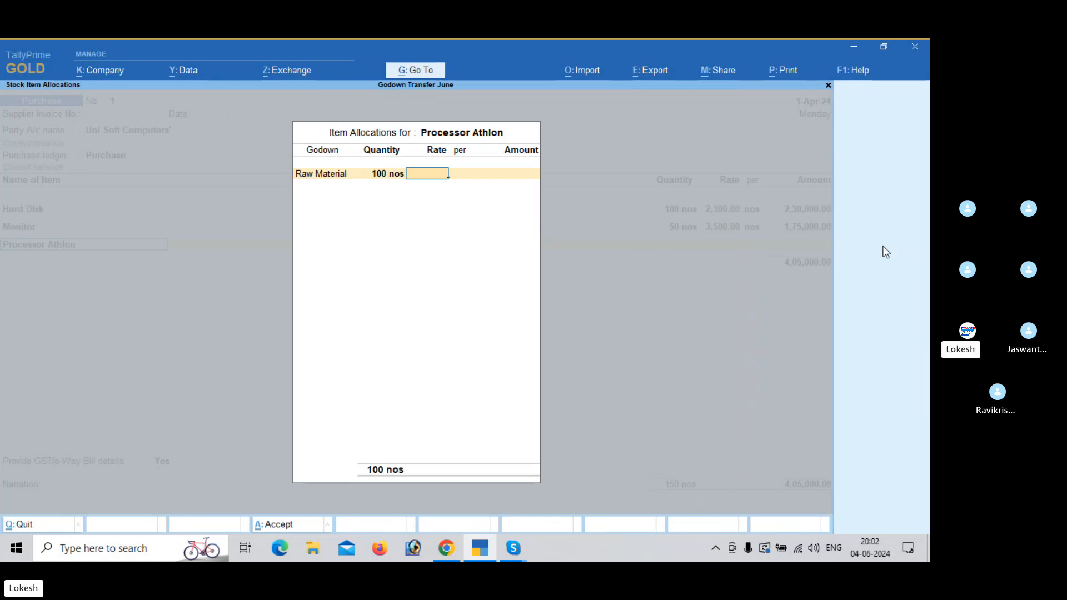
pyautogui.write('3700')
pyautogui.press('Return')
pyautogui.press('Return')
pyautogui.press('Return')
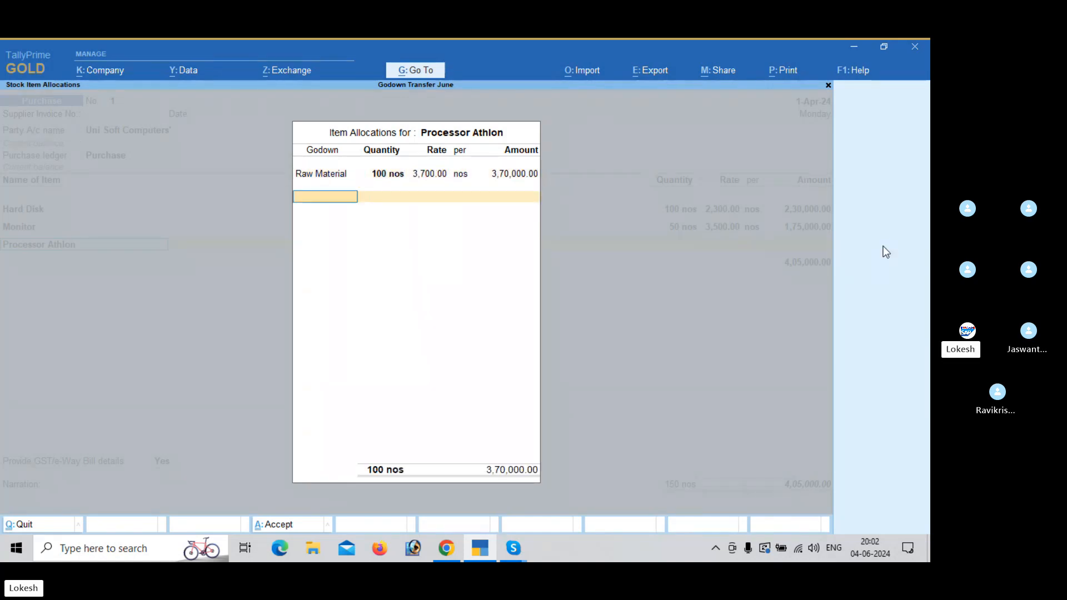
pyautogui.press('Return')
pyautogui.press('Return')
# Add Processor P4 to the purchase, allocating 100 nos at a rate of 5,700 to the Raw Material godown
pyautogui.write('Pr')
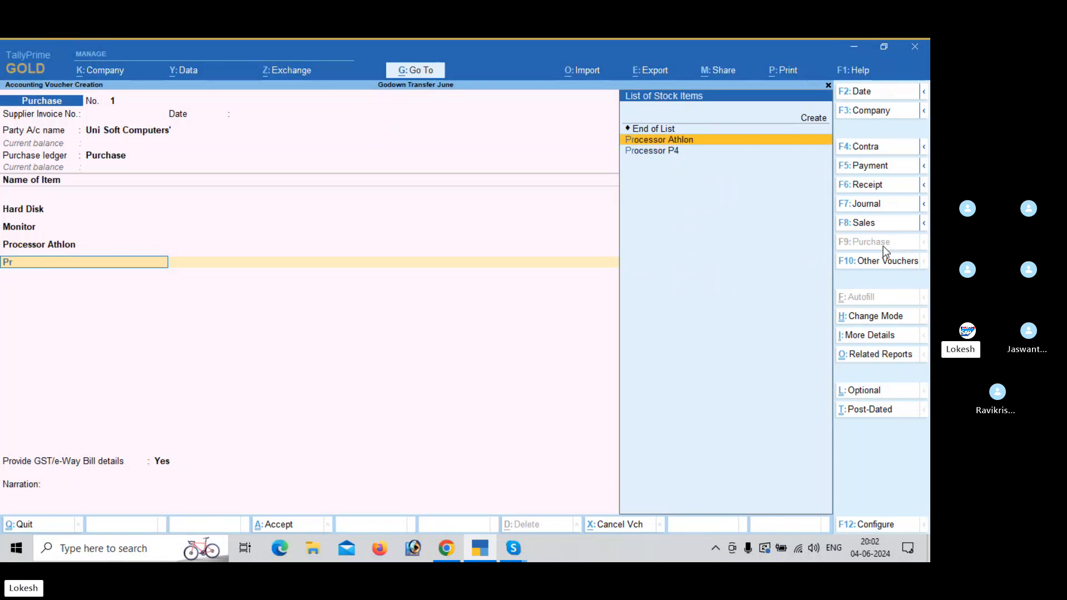
pyautogui.press('Down')
pyautogui.press('Return')
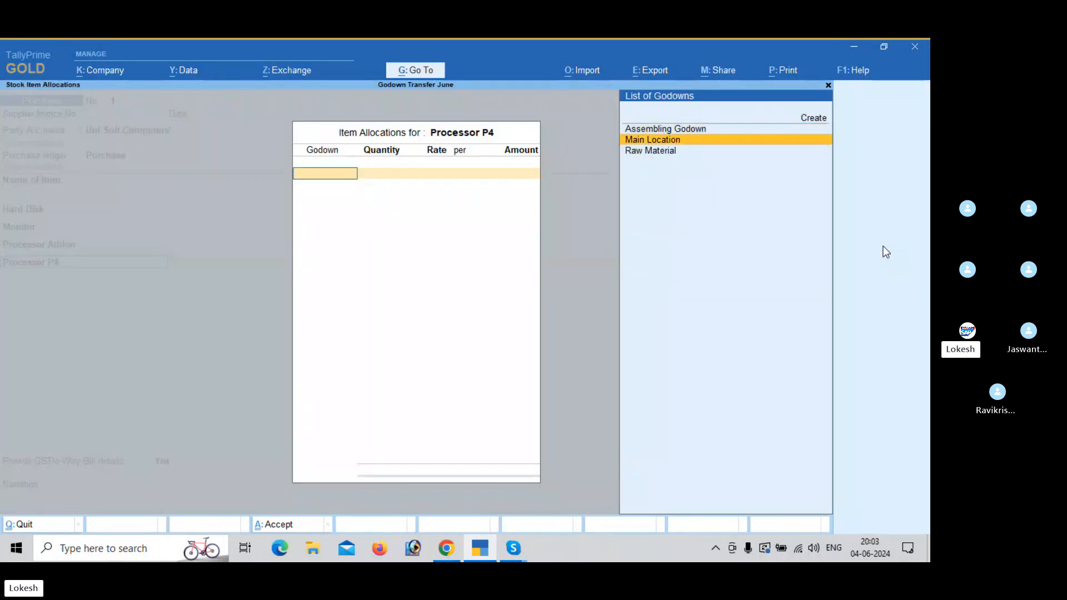
pyautogui.press('Down')
pyautogui.press('Return')
pyautogui.write('100')
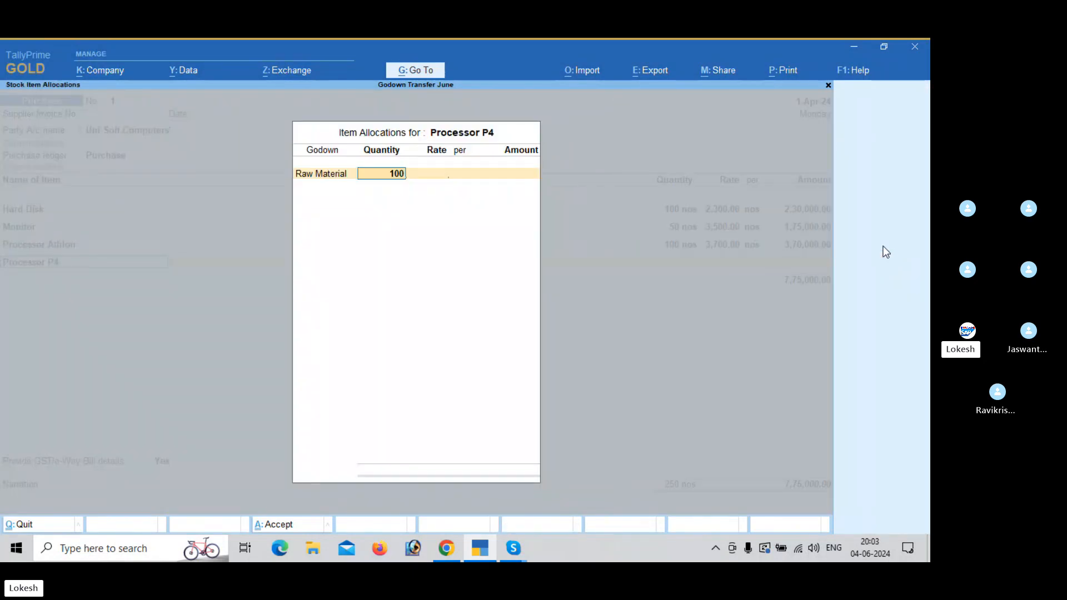
pyautogui.press('Return')
pyautogui.write('5')
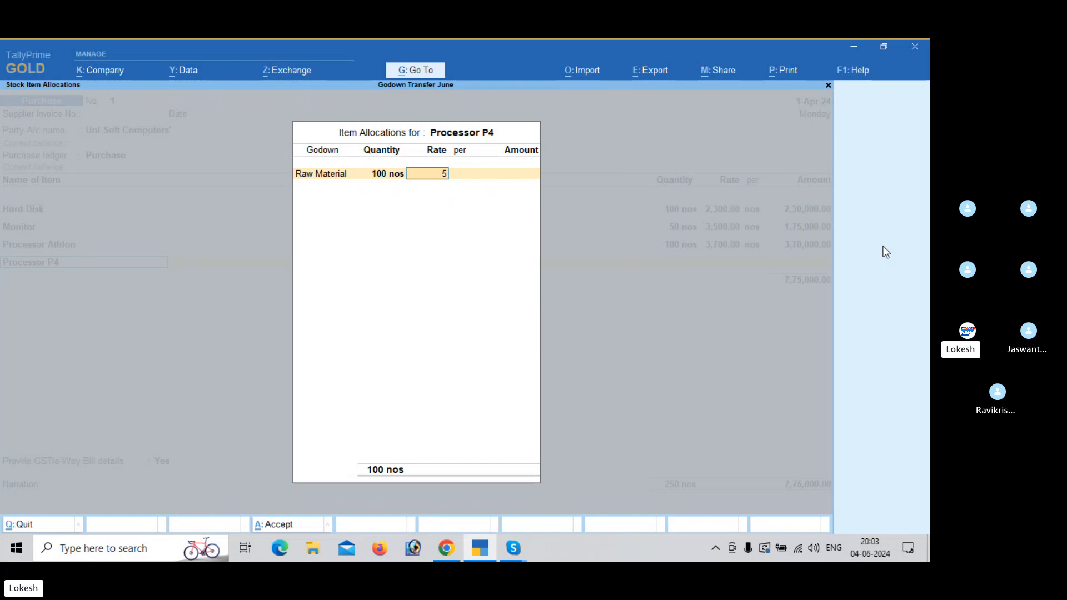
pyautogui.write(',700')
pyautogui.press('Return')
pyautogui.press('Return')
pyautogui.press('Return')
pyautogui.press('Return')
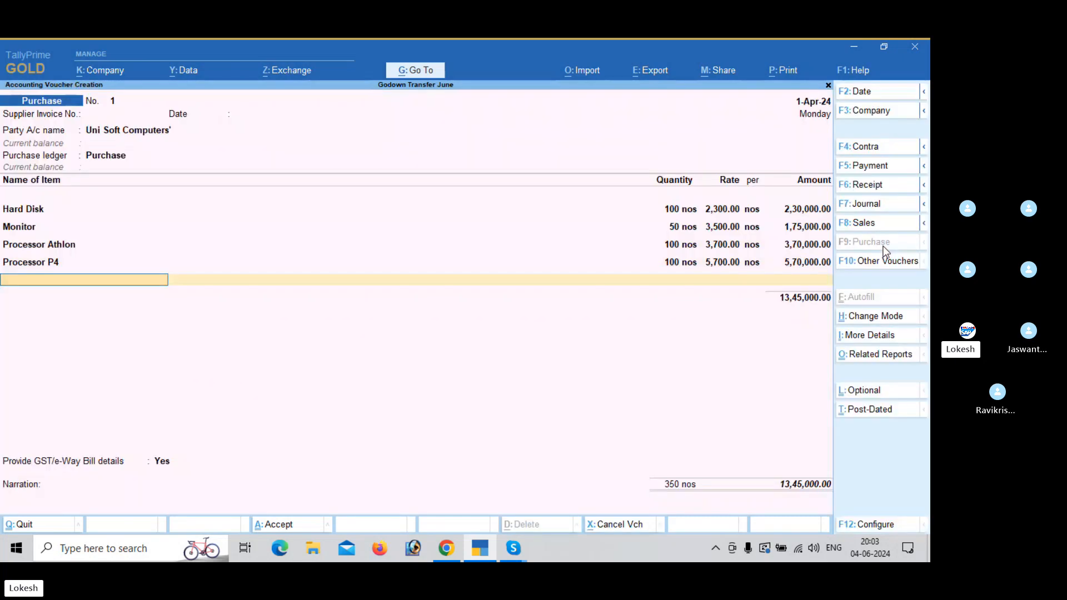
# Add Keyboard to the purchase, allocating 50 nos at a rate of 500 to the Raw Material godown
pyautogui.write('k')
pyautogui.press('Return')
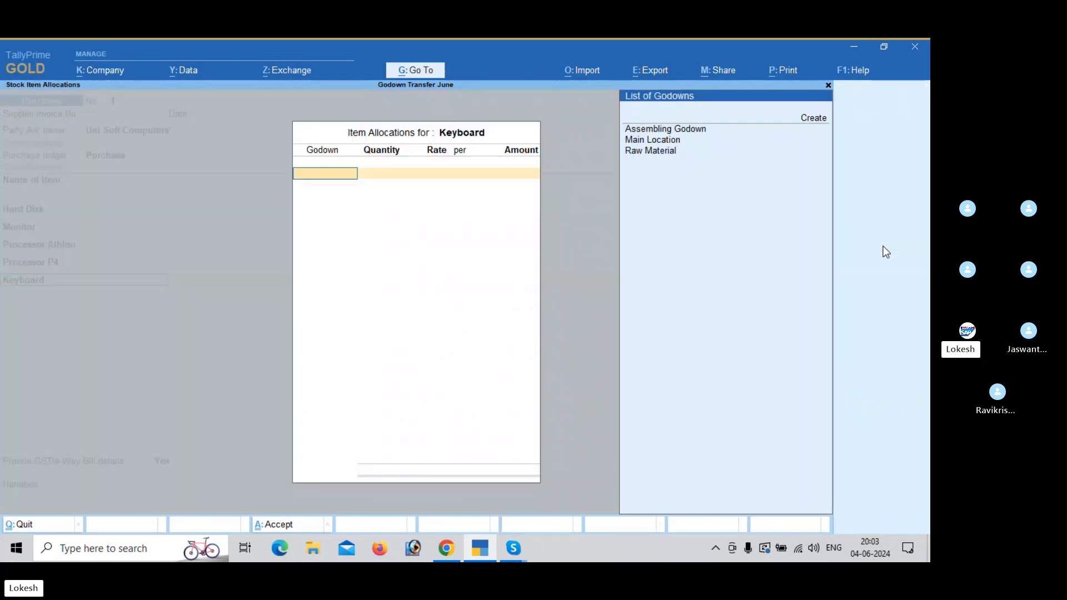
pyautogui.press('Down')
pyautogui.press('Down')
pyautogui.press('Return')
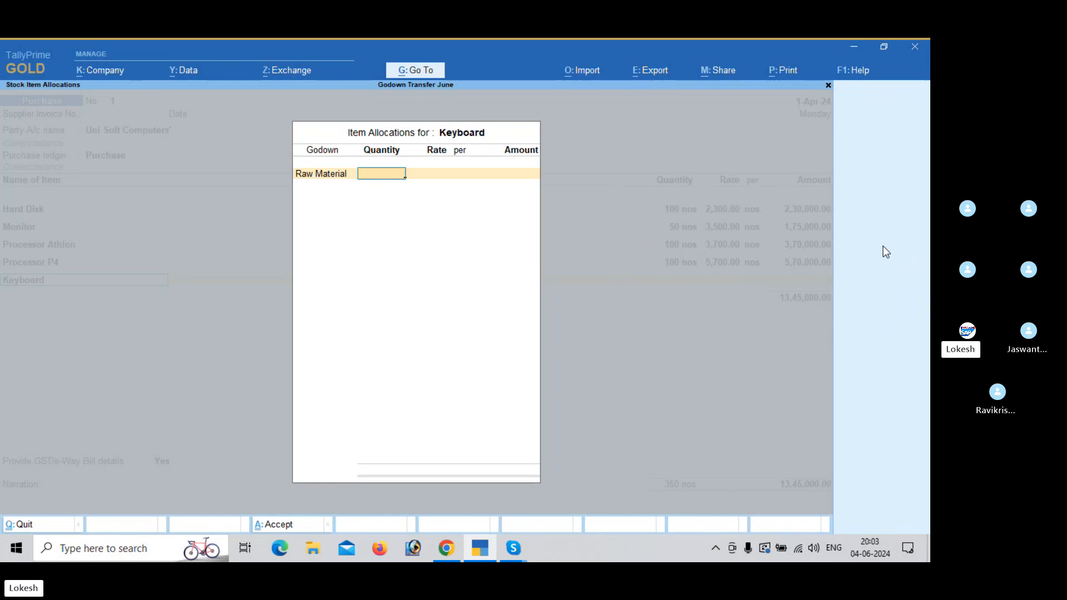
pyautogui.write('50')
pyautogui.press('Return')
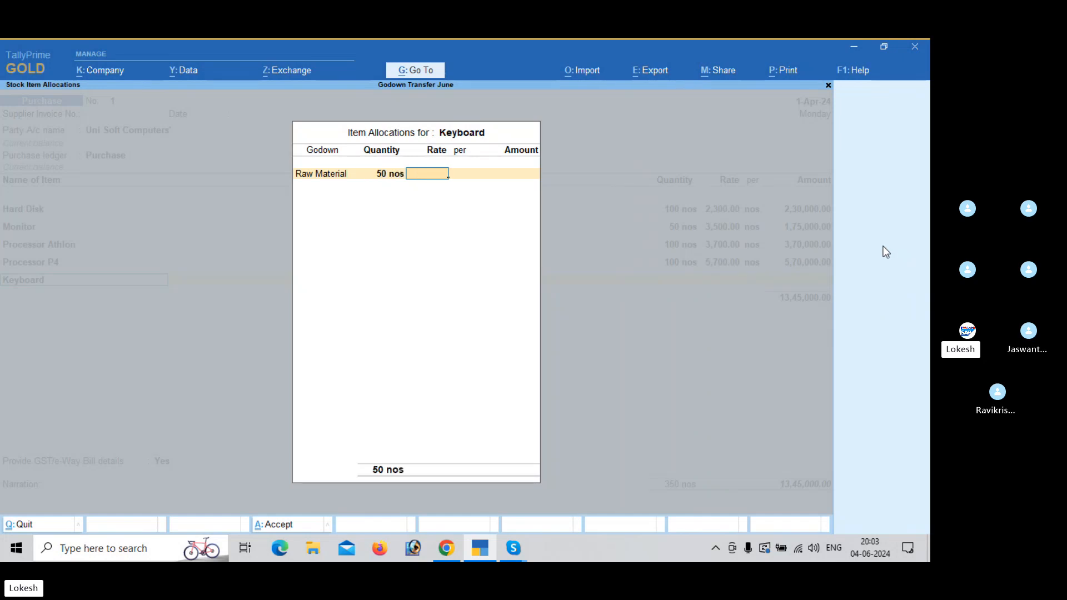
pyautogui.write('500')
pyautogui.press('Return')
pyautogui.press('Return')
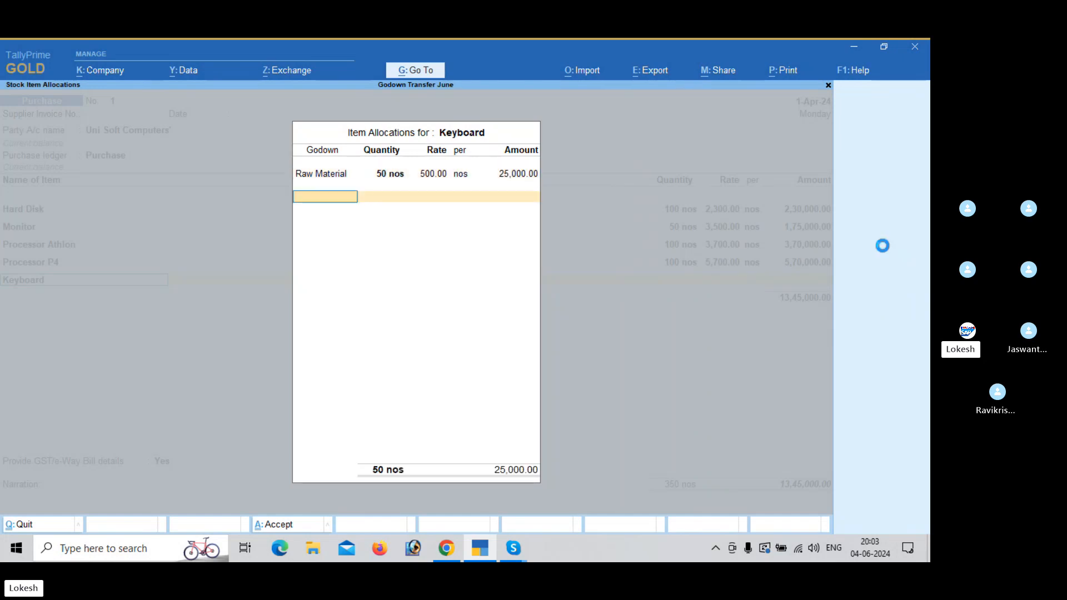
pyautogui.press('Return')
# Add Ram to the purchase, allocating 75 nos at a rate of 2,000 to the Raw Material godown
pyautogui.write('Ram')
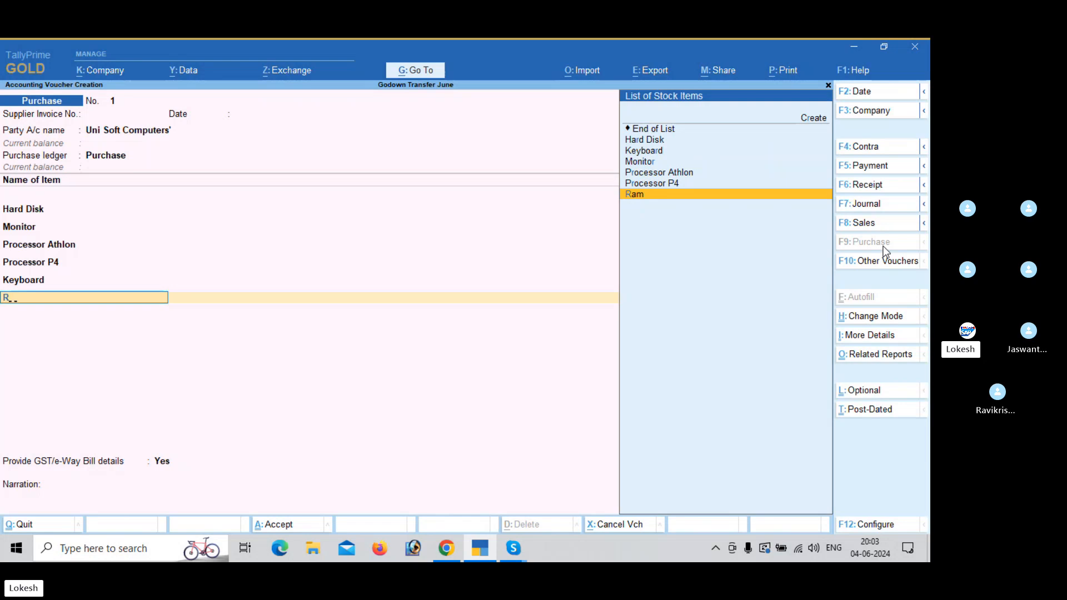
pyautogui.press('Return')
pyautogui.press('Down')
pyautogui.press('Down')
pyautogui.press('Return')
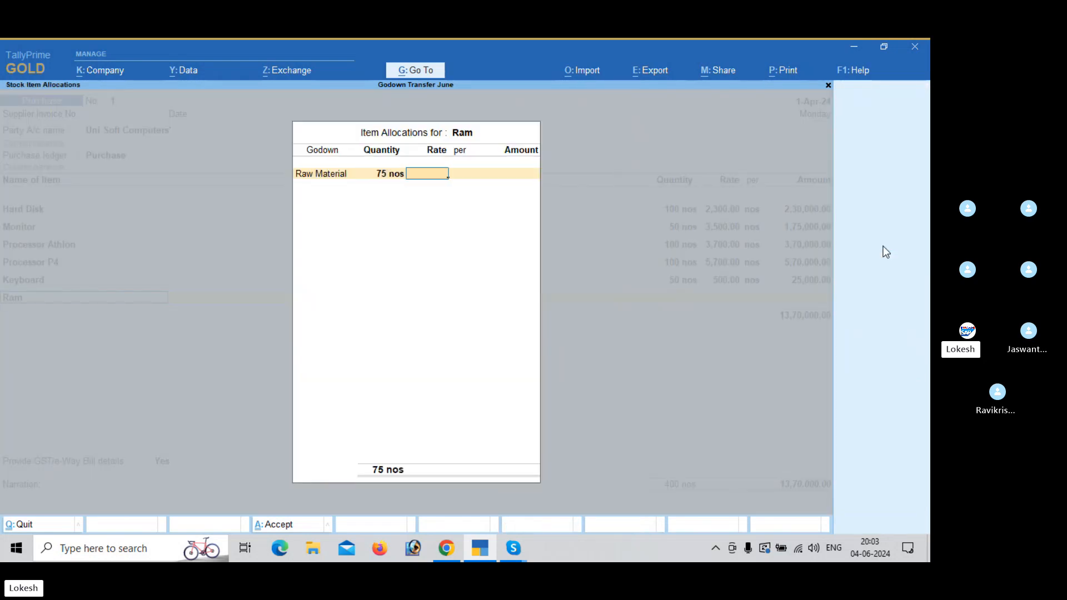
pyautogui.write('2000')
pyautogui.press('Return')
pyautogui.press('Return')
pyautogui.press('Return')
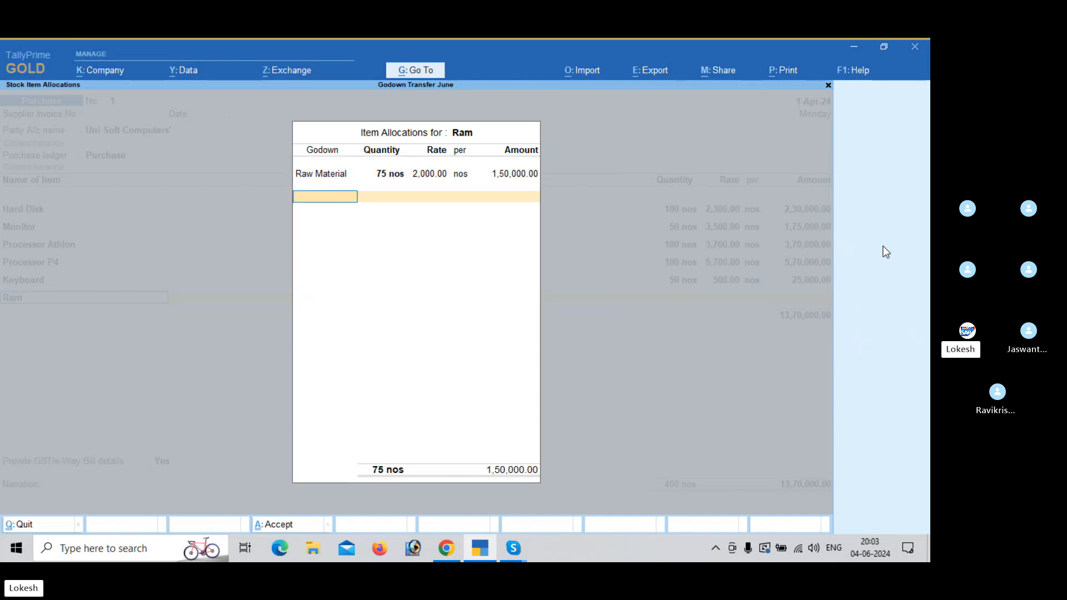
pyautogui.press('Return')
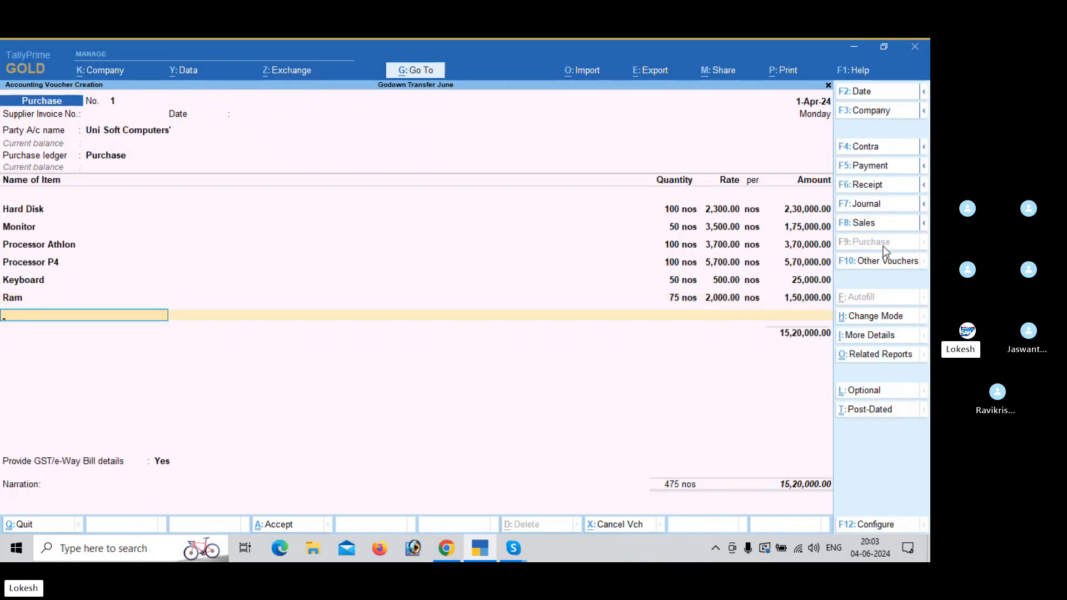
# End the item list and start a new ledger named CGST under Duties & Taxes from within the voucher
pyautogui.press('Return')
pyautogui.write('C')
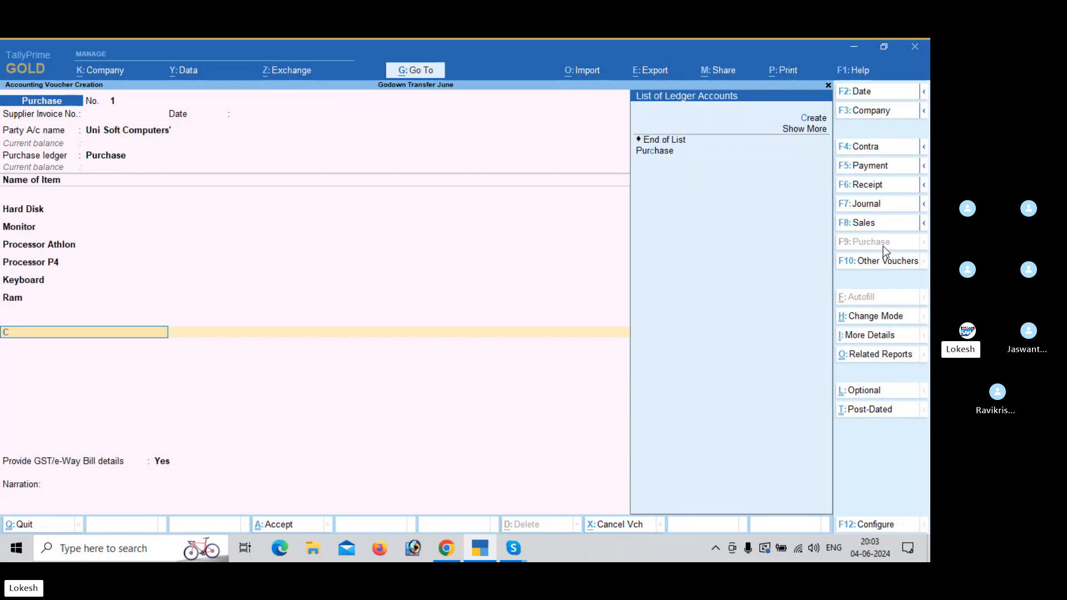
pyautogui.press('alt')
pyautogui.hotkey('alt', 'c')
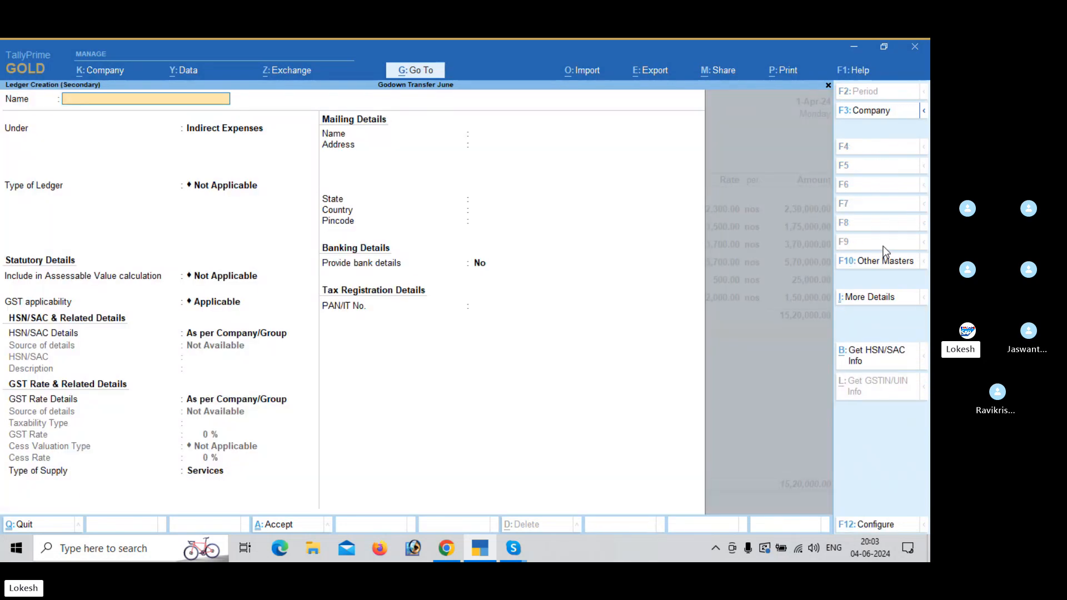
pyautogui.write('GST')
pyautogui.press('Return')
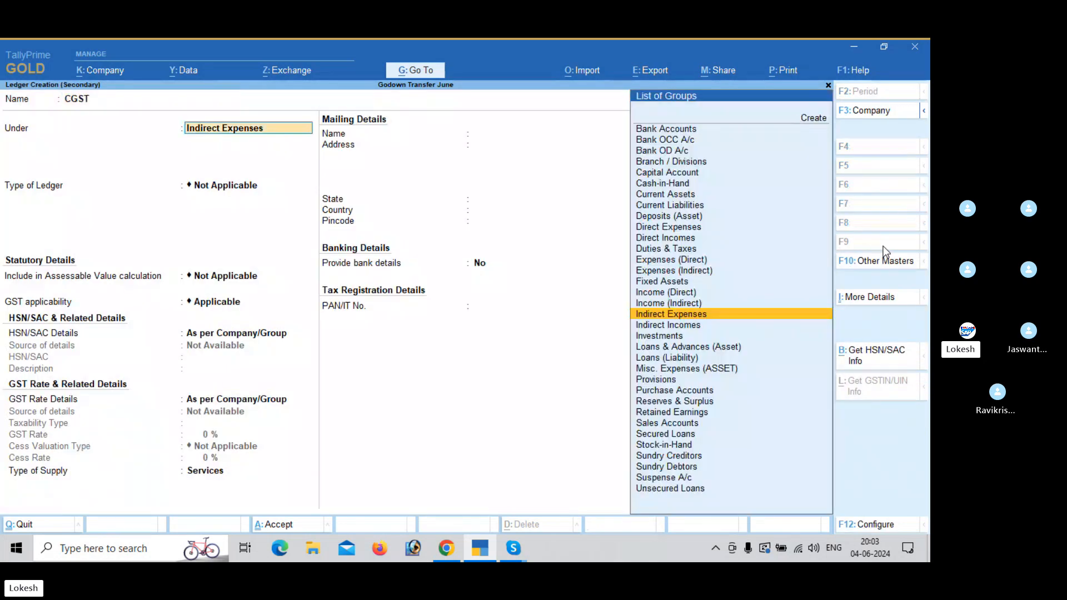
pyautogui.write('du')
pyautogui.press('Return')
# Set the CGST ledger's duty type to GST and tax type to CGST, and save the ledger
pyautogui.press('Up')
pyautogui.press('Return')
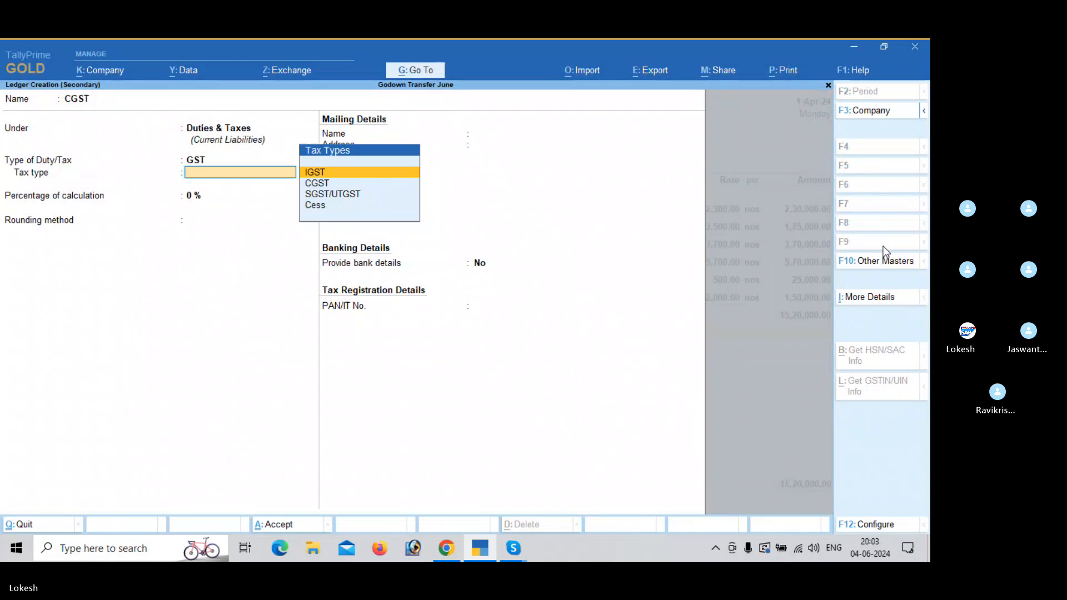
pyautogui.press('Down')
pyautogui.press('Return')
pyautogui.press('Return')
pyautogui.press('Return')
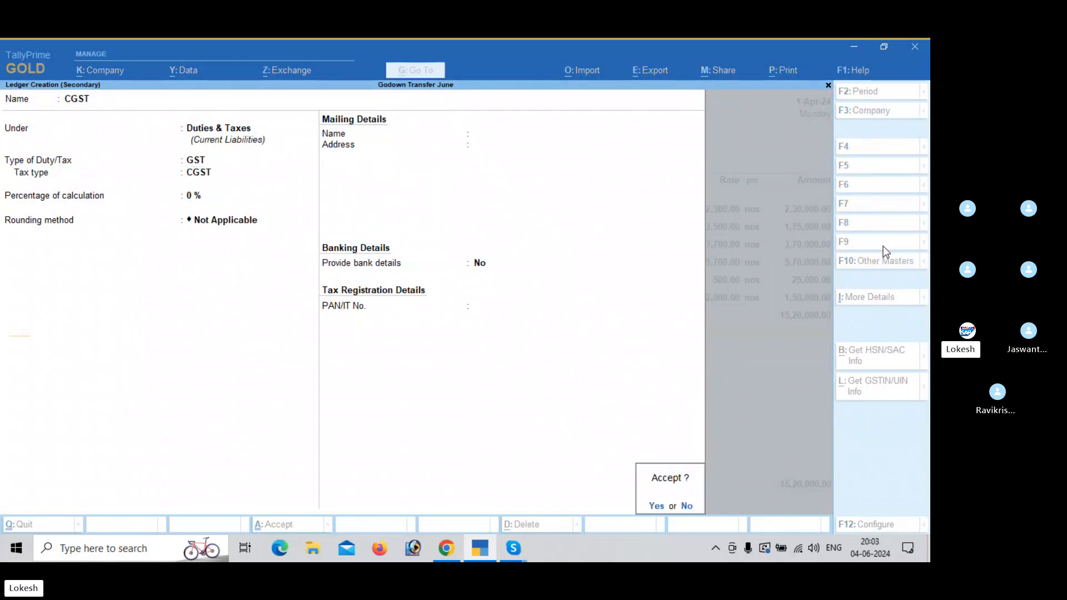
pyautogui.press('Return')
# Start another new ledger named SGST from within the voucher, keeping it under Duties & Taxes
pyautogui.hotkey('alt', 'c')
pyautogui.write('SS')
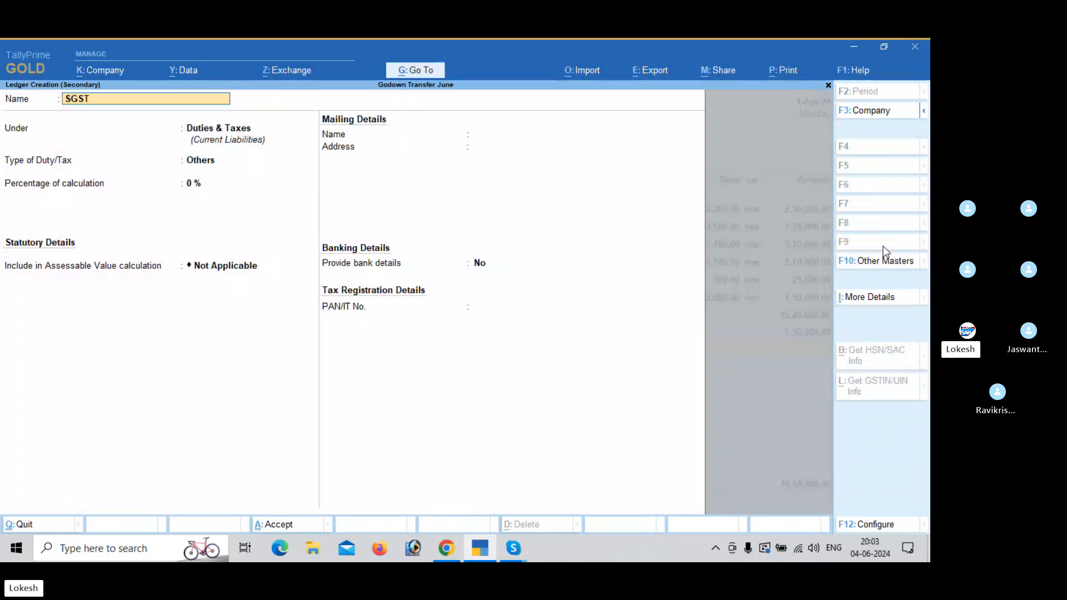
pyautogui.write('ST')
pyautogui.press('Return')
pyautogui.press('Return')
# Set the SGST ledger's duty type to GST and tax type to SGST/UTGST, and save it without bank details
pyautogui.press('Up')
pyautogui.press('Return')
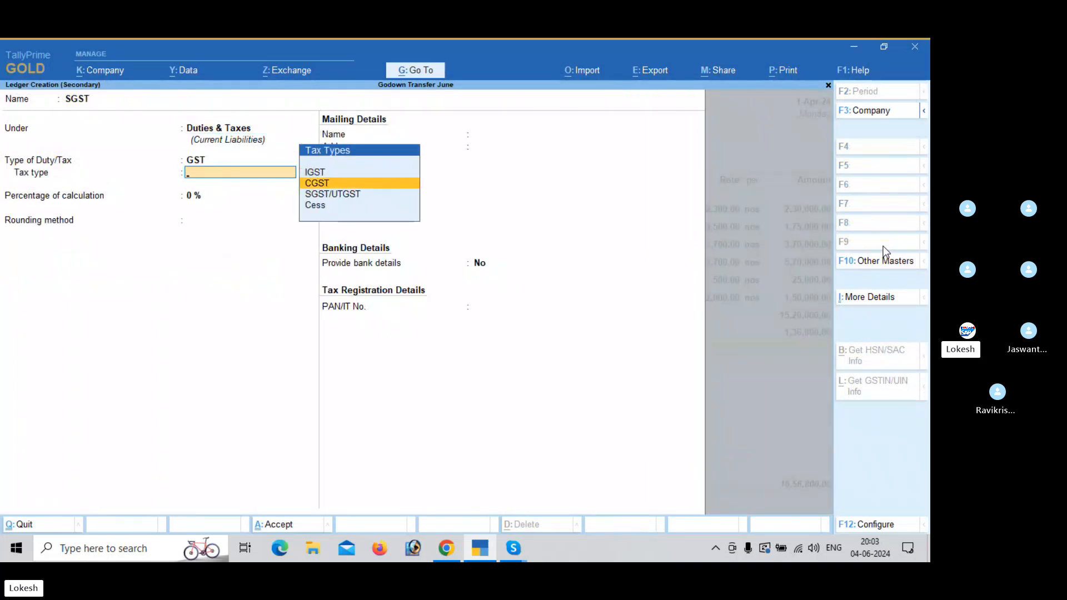
pyautogui.press('Down')
pyautogui.press('Return')
pyautogui.press('Return')
pyautogui.press('Return')
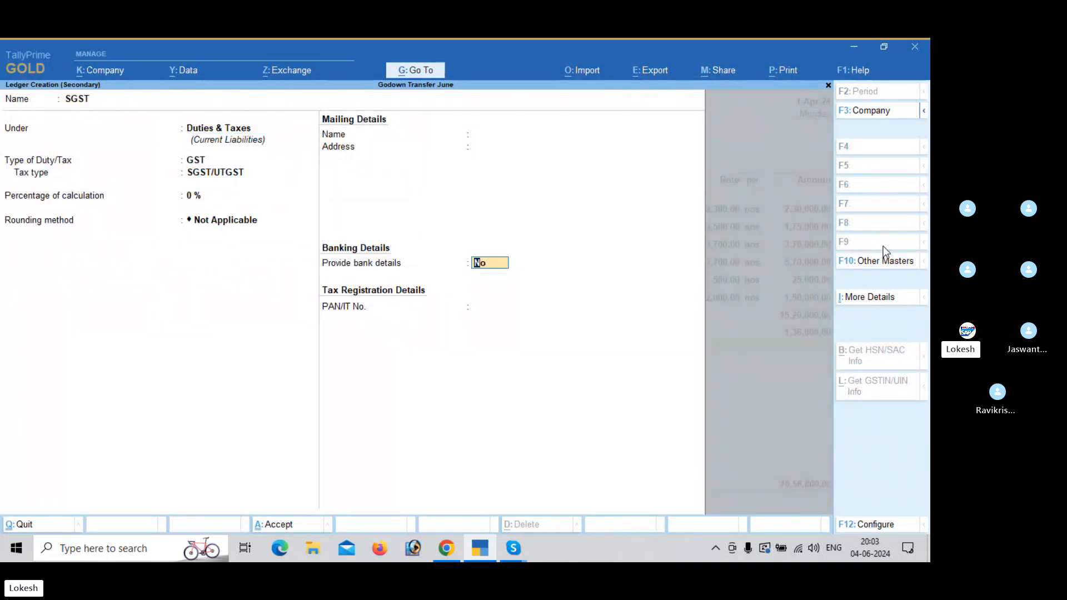
pyautogui.press('Return')
pyautogui.press('Return')
# Leave GST/e-Way Bill details set to No and save the purchase voucher without a narration
pyautogui.press('Return')
pyautogui.press('Return')
pyautogui.press('Return')
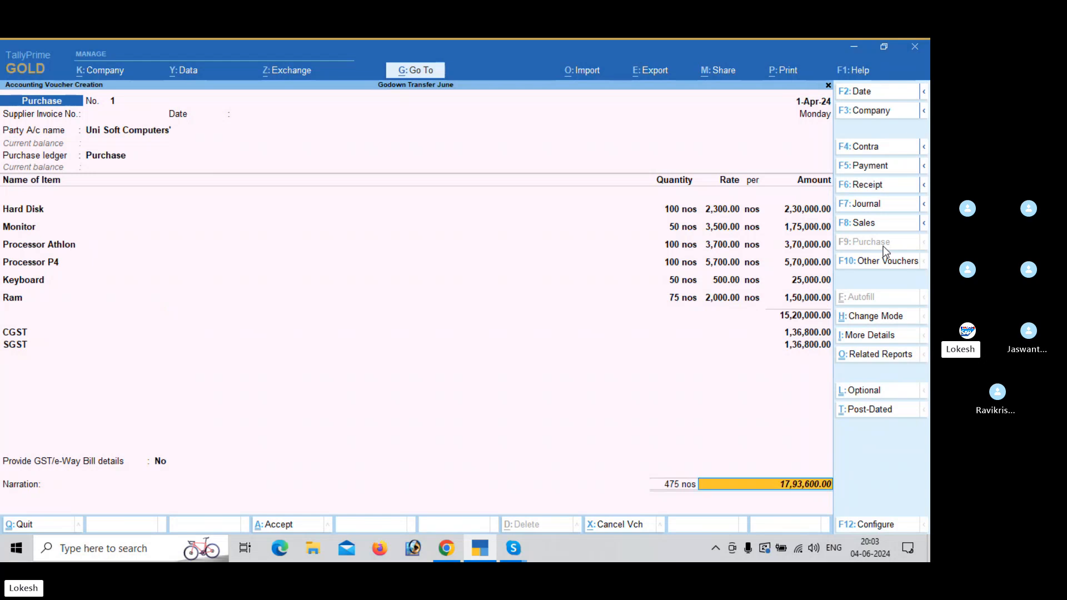
pyautogui.press('Return')
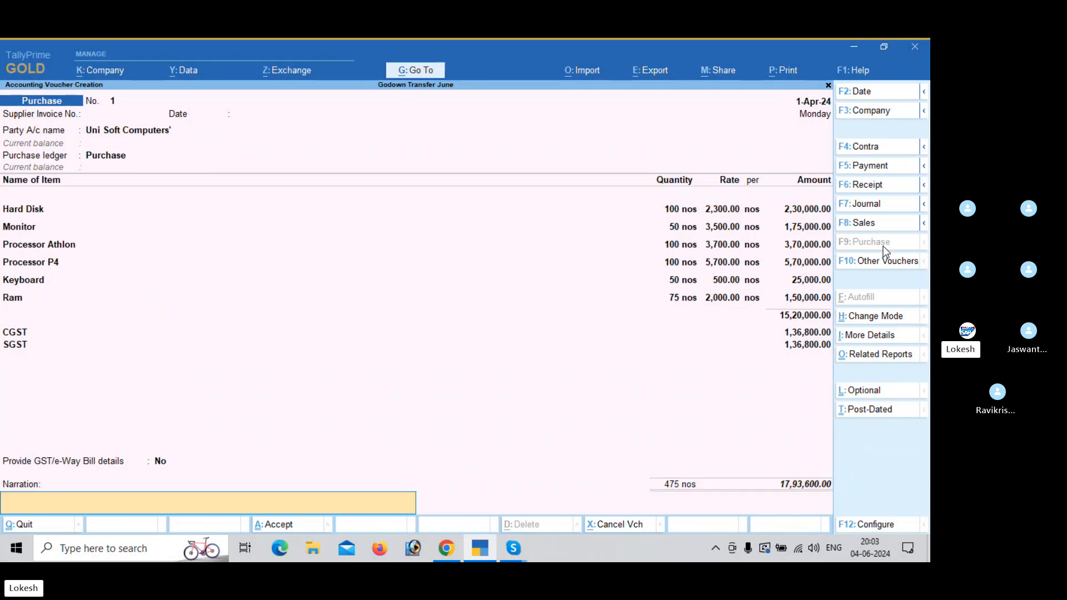
pyautogui.press('Return')
pyautogui.press('Return')
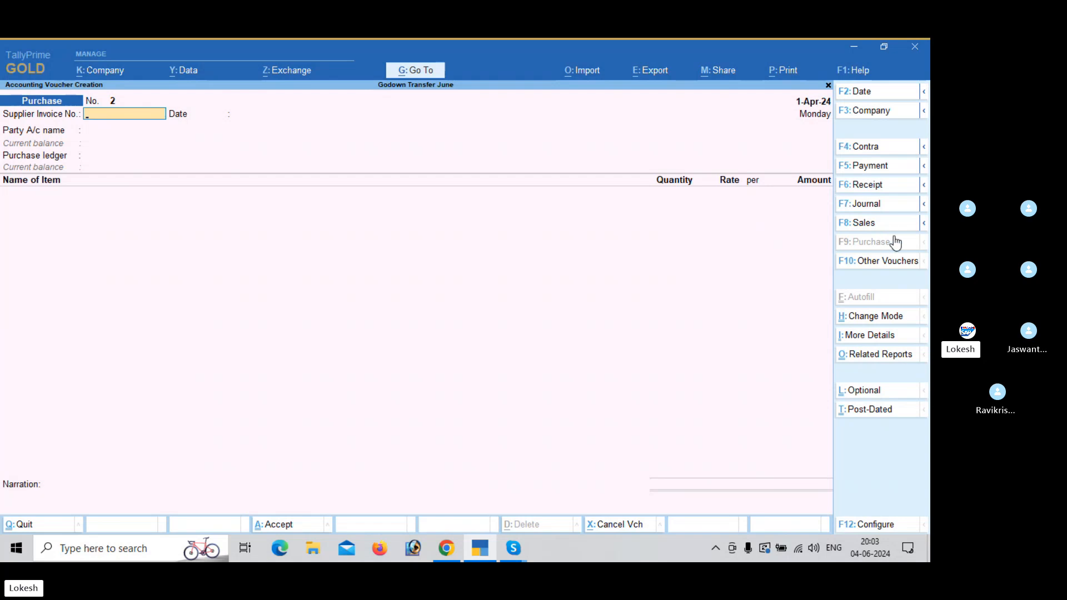
# Switch from the purchase voucher to a new Stock Journal inventory voucher
pyautogui.click(896, 261)
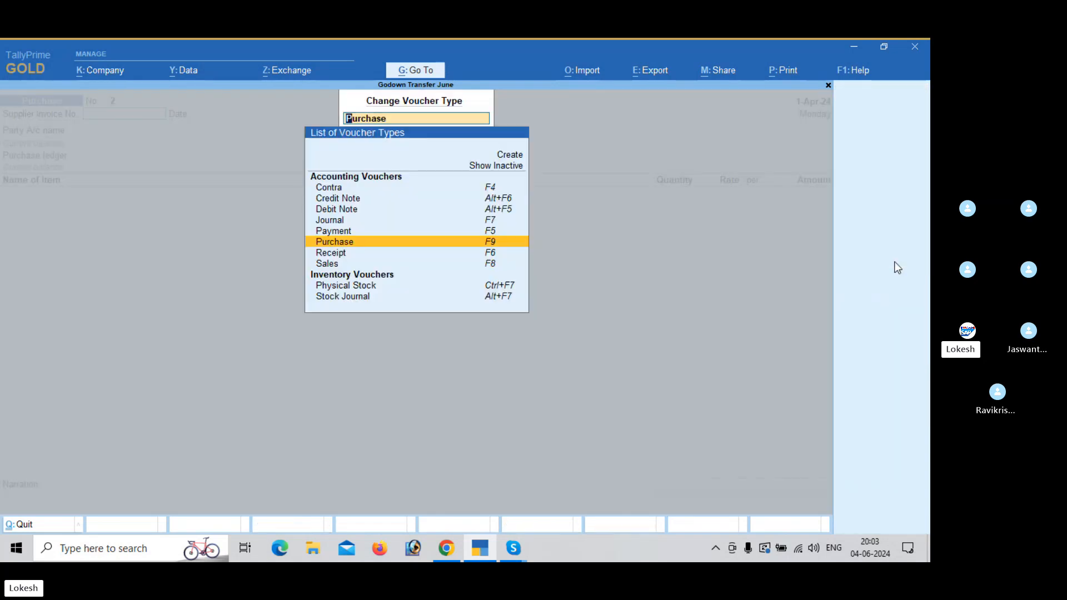
pyautogui.press('Down')
pyautogui.press('Down')
pyautogui.press('Down')
pyautogui.press('Down')
pyautogui.press('Down')
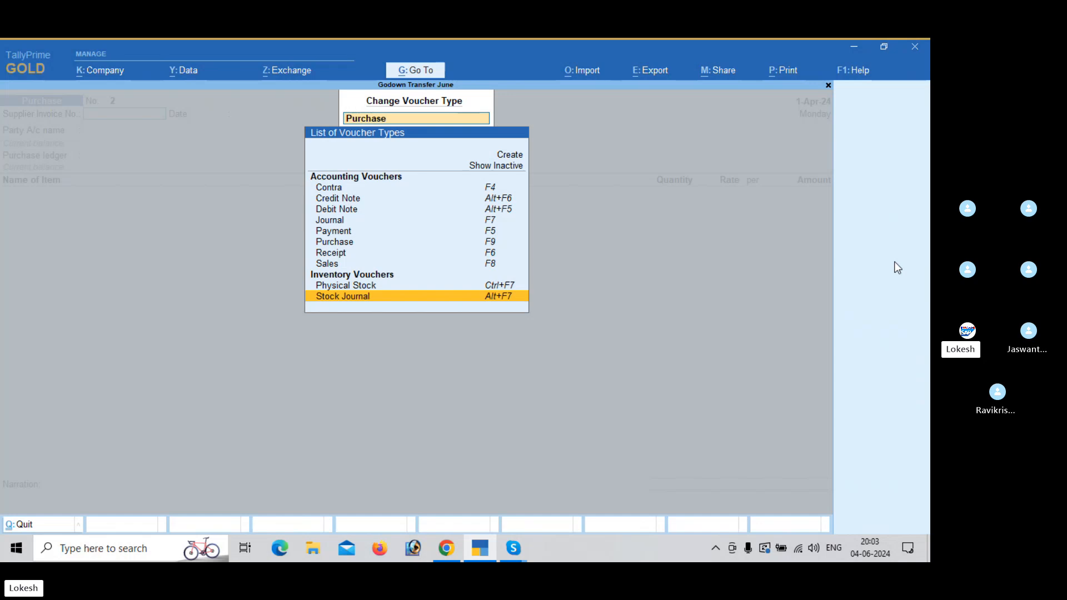
pyautogui.press('Return')
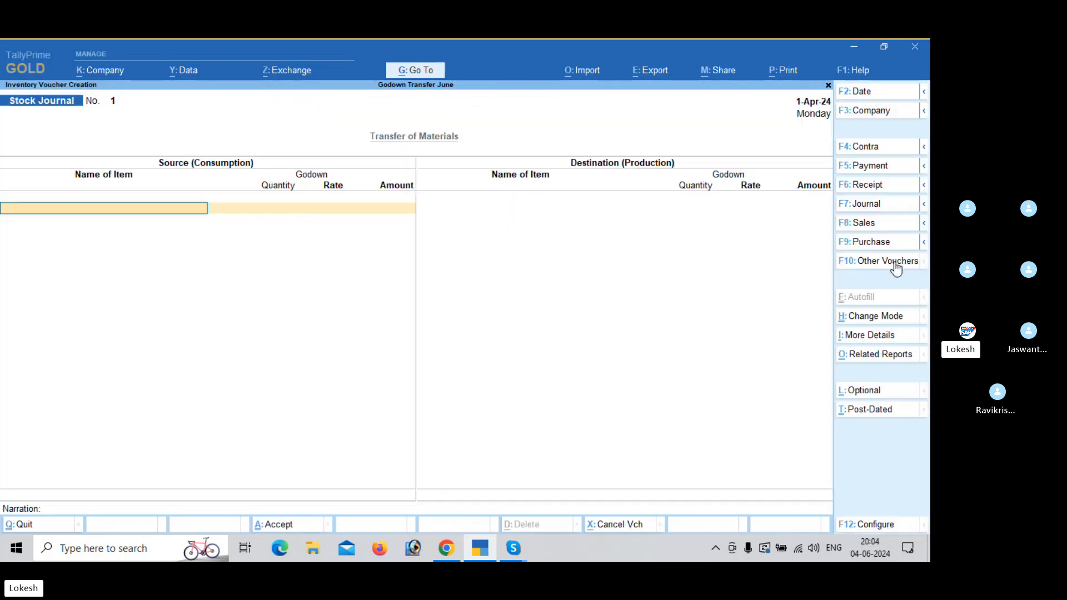
# Add Processor Athlon to the source side from the Raw Material godown with quantity 25 nos, keeping the default rate and amount
pyautogui.write('PR')
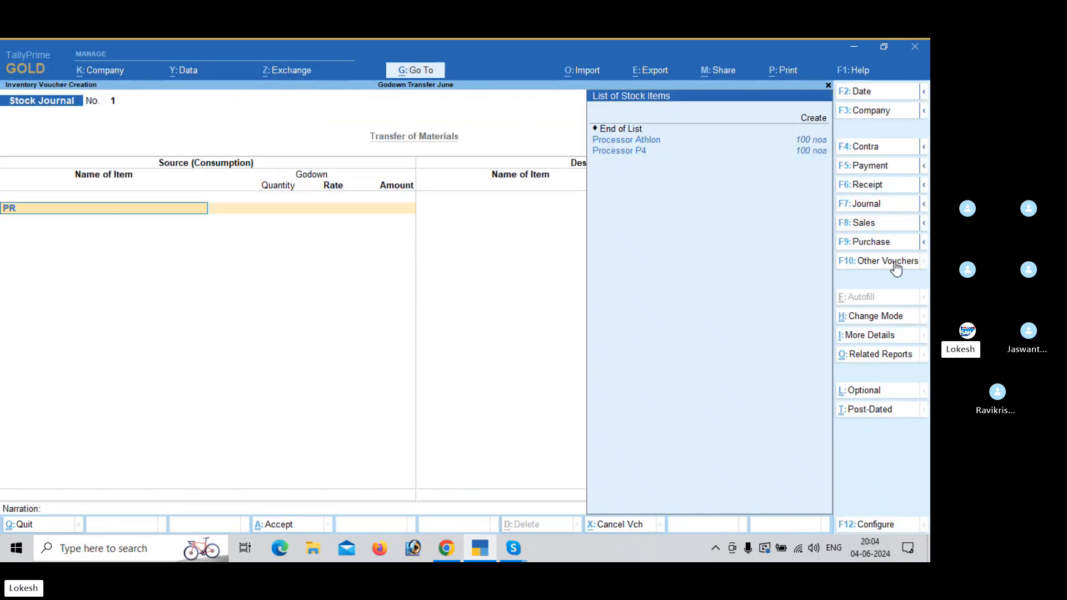
pyautogui.press('Return')
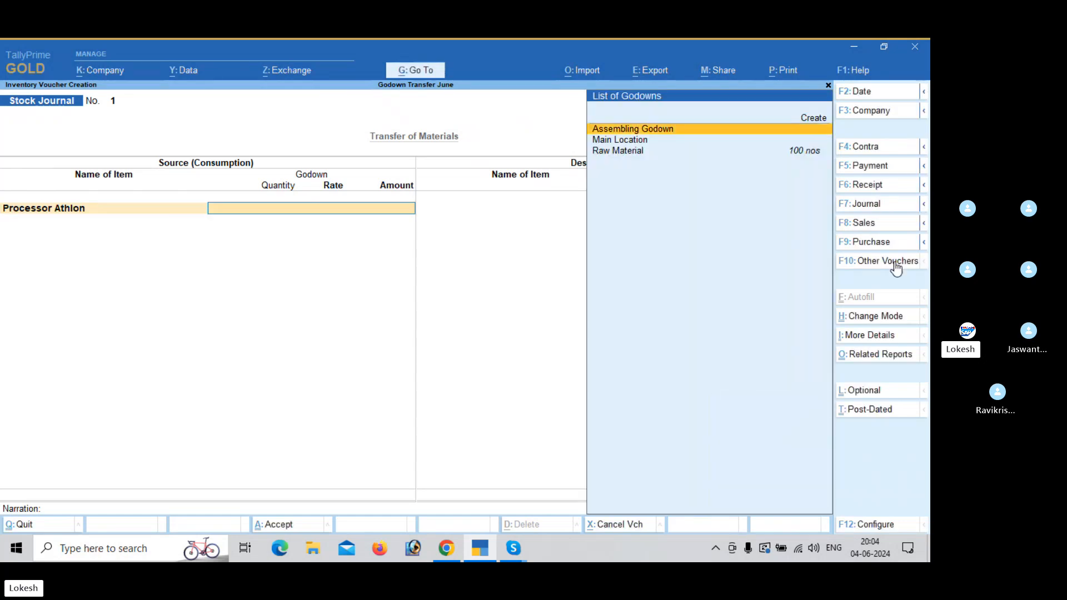
pyautogui.press('Down')
pyautogui.press('Down')
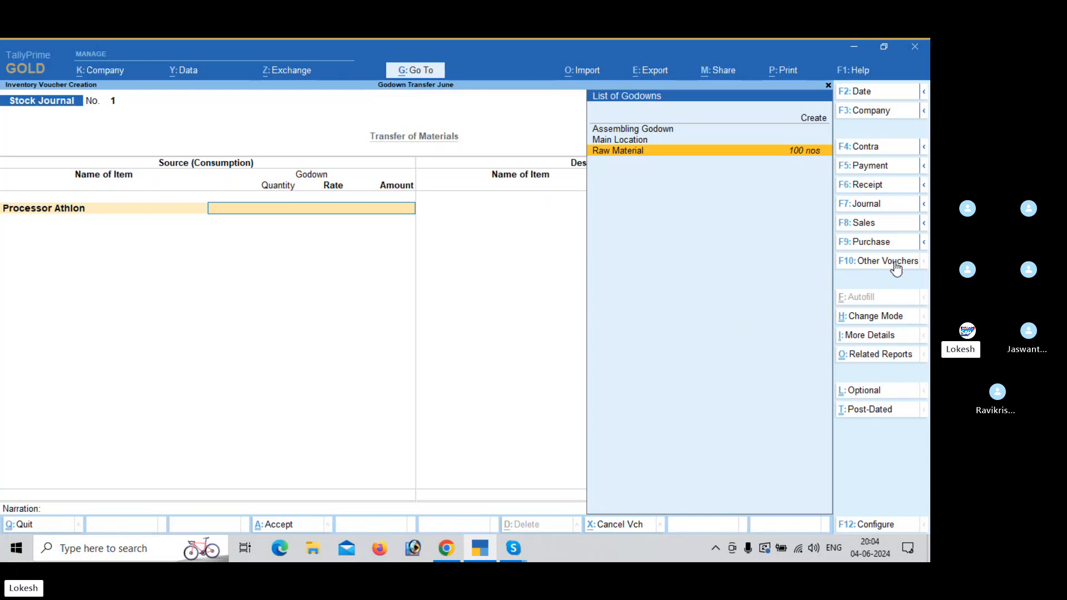
pyautogui.press('Return')
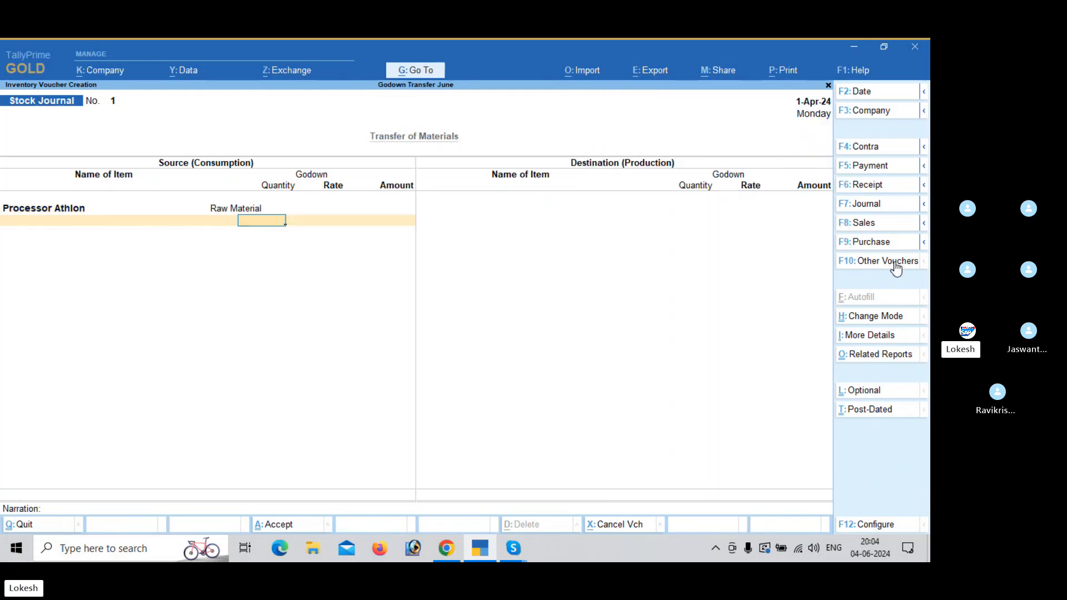
pyautogui.write('25')
pyautogui.press('Return')
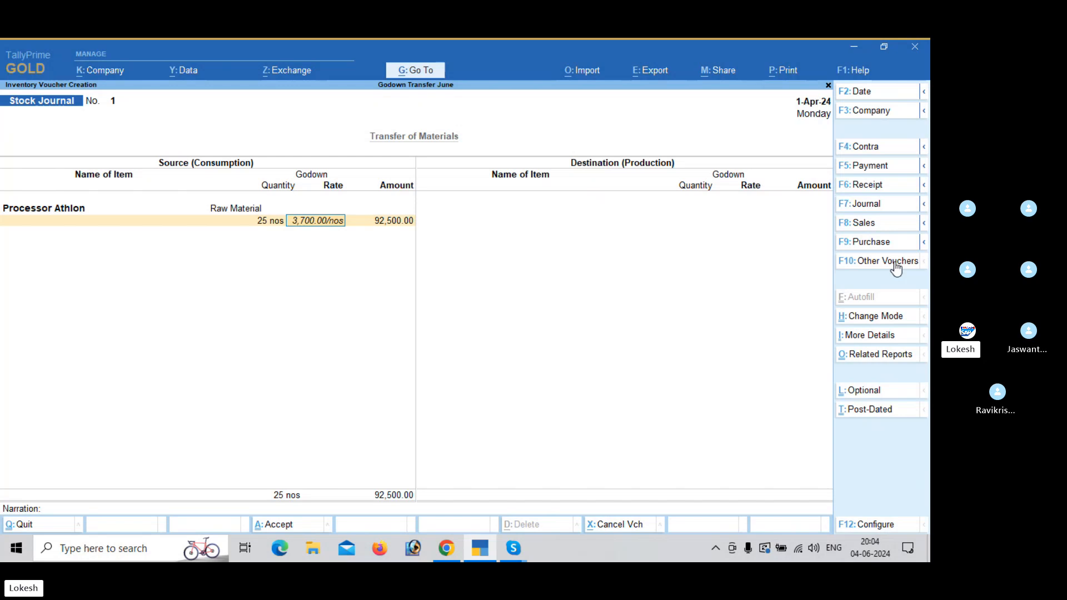
pyautogui.press('Return')
pyautogui.press('Return')
pyautogui.press('Return')
pyautogui.press('BackSpace')
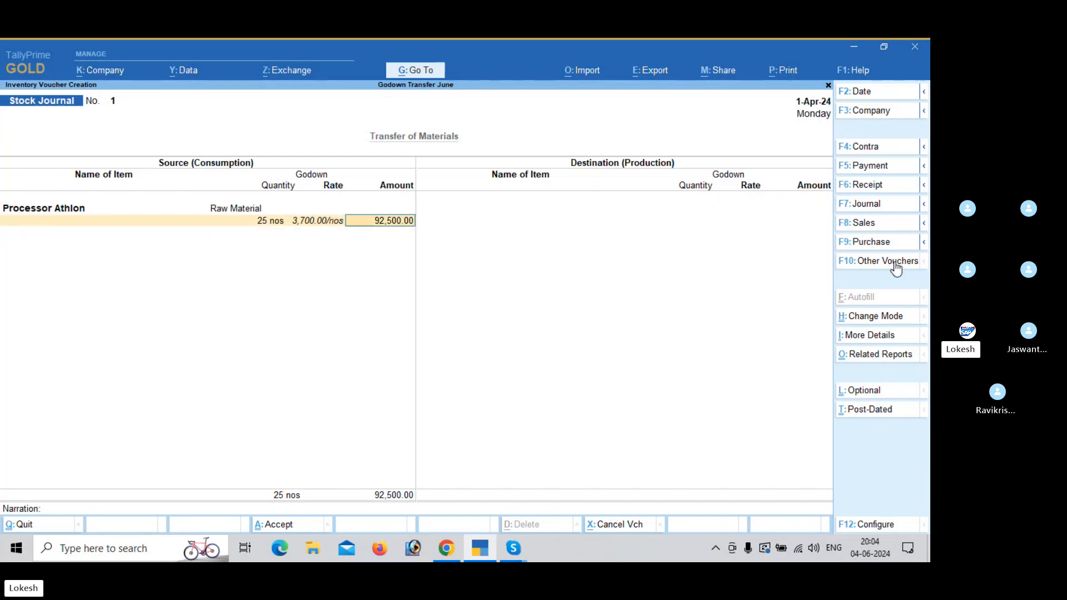
pyautogui.press('Return')
# Add Hard Disk to the source side from the Raw Material godown with quantity 50 nos at the default rate
pyautogui.write('H')
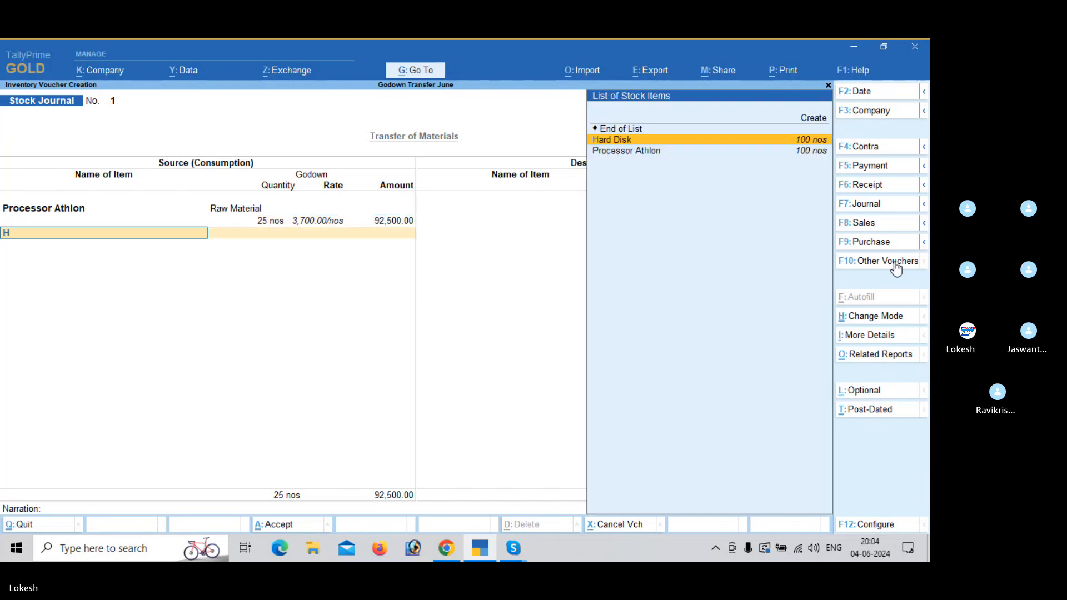
pyautogui.press('Return')
pyautogui.press('Down')
pyautogui.press('Down')
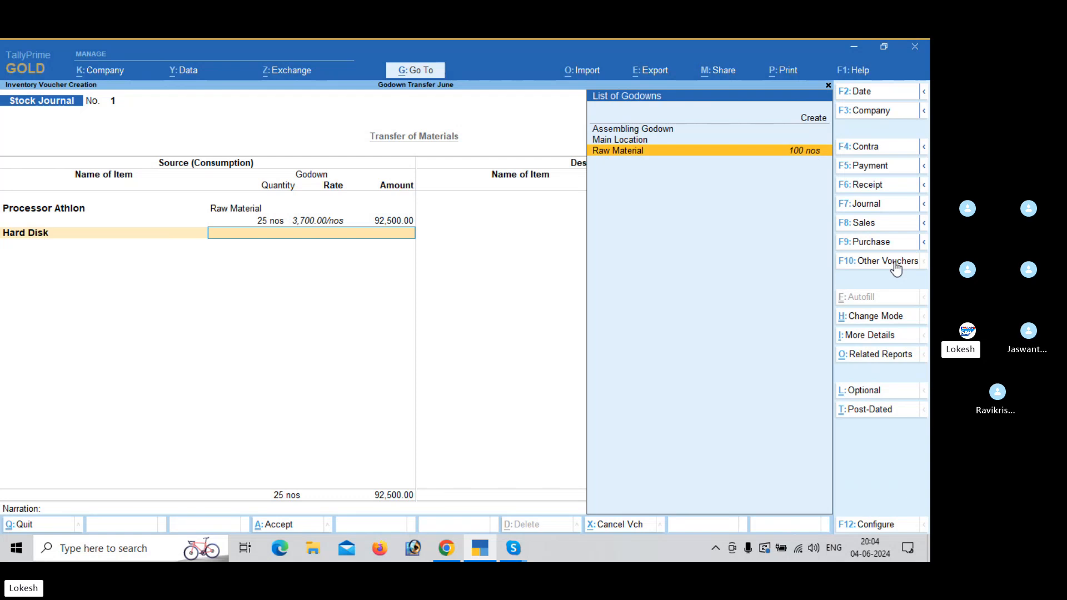
pyautogui.press('Return')
pyautogui.press('Return')
pyautogui.press('Return')
pyautogui.press('Return')
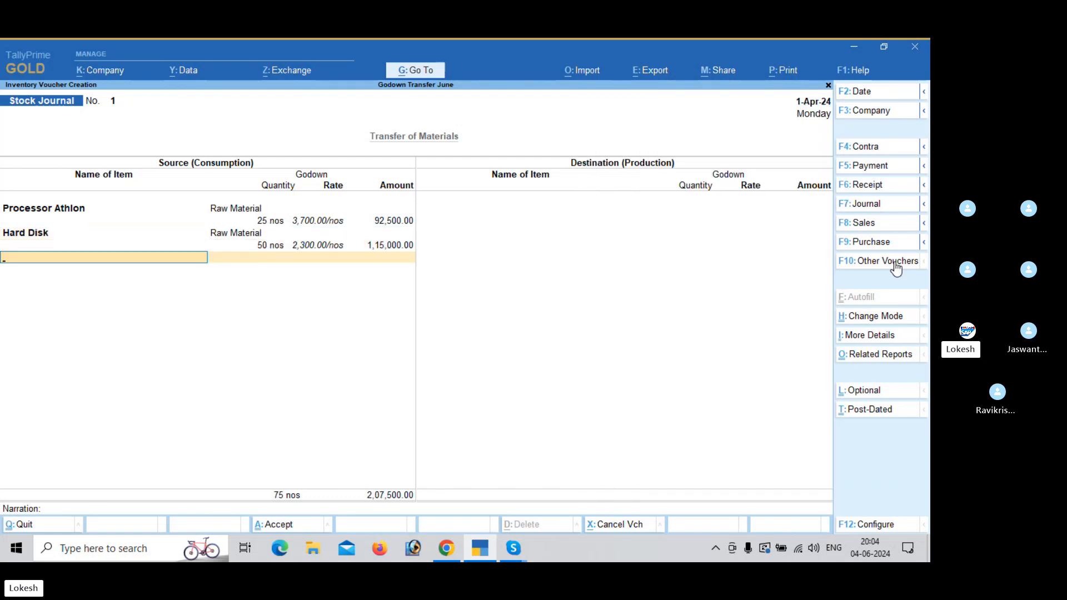
# Add Monitor to the source side from the Raw Material godown with quantity 50 nos at the default rate
pyautogui.write('mon')
pyautogui.press('Return')
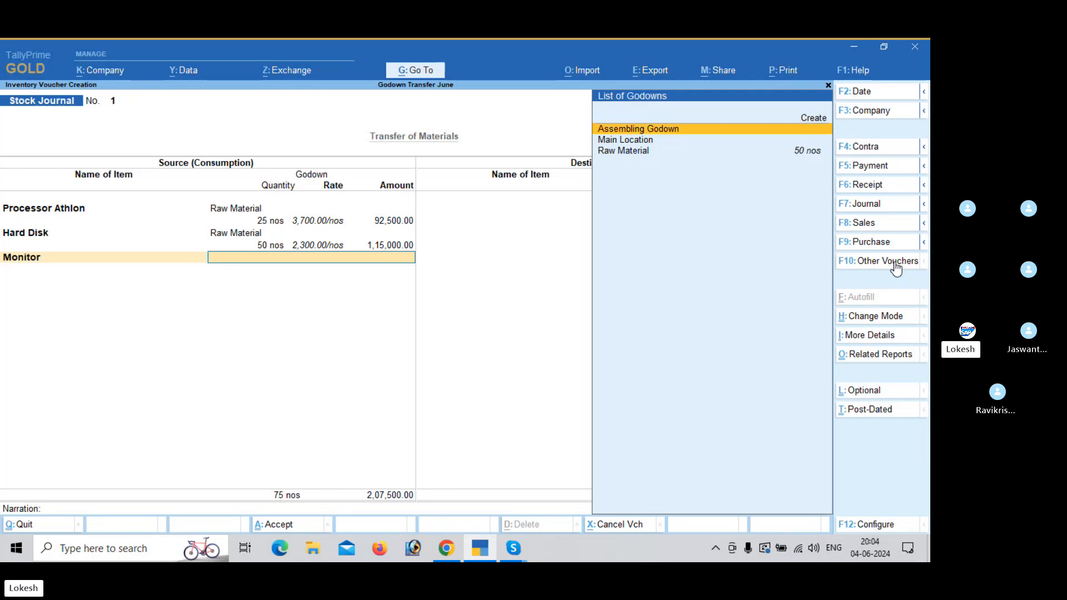
pyautogui.press('Down')
pyautogui.press('Down')
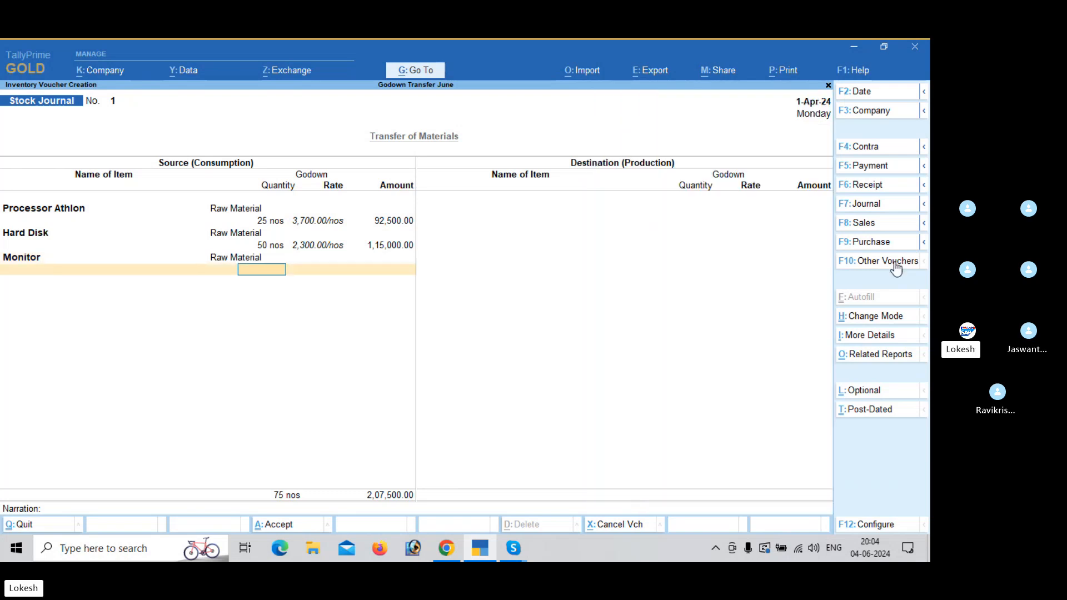
pyautogui.press('Return')
pyautogui.write('50')
pyautogui.press('Return')
pyautogui.press('Return')
pyautogui.press('Return')
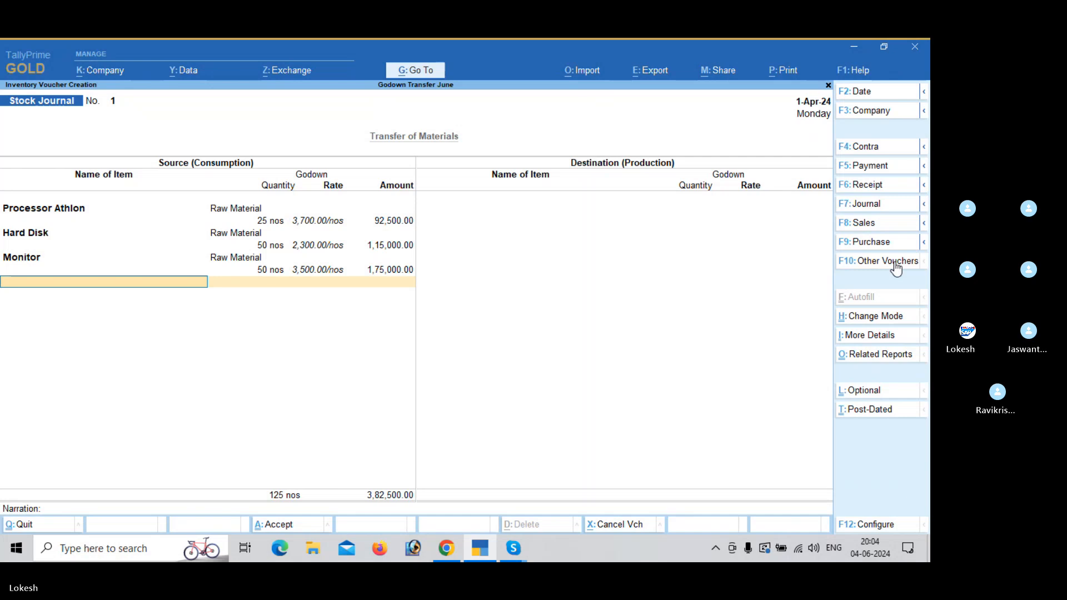
# Add Keyboard to the source side from the Raw Material godown with quantity 20 nos at the default rate
pyautogui.write('k')
pyautogui.press('Return')
pyautogui.press('Down')
pyautogui.press('Down')
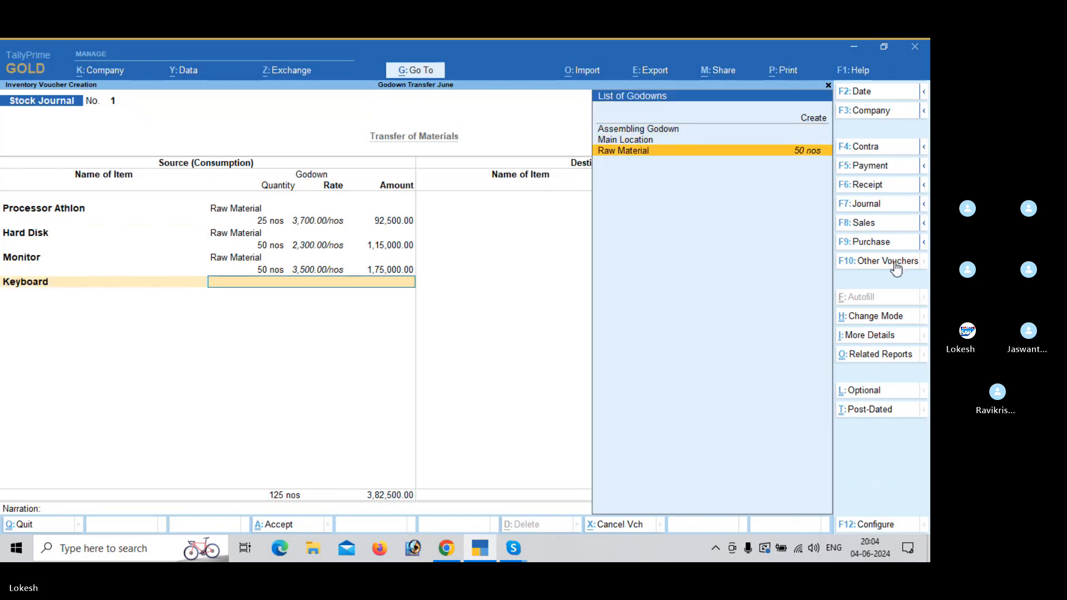
pyautogui.press('Return')
pyautogui.write('2')
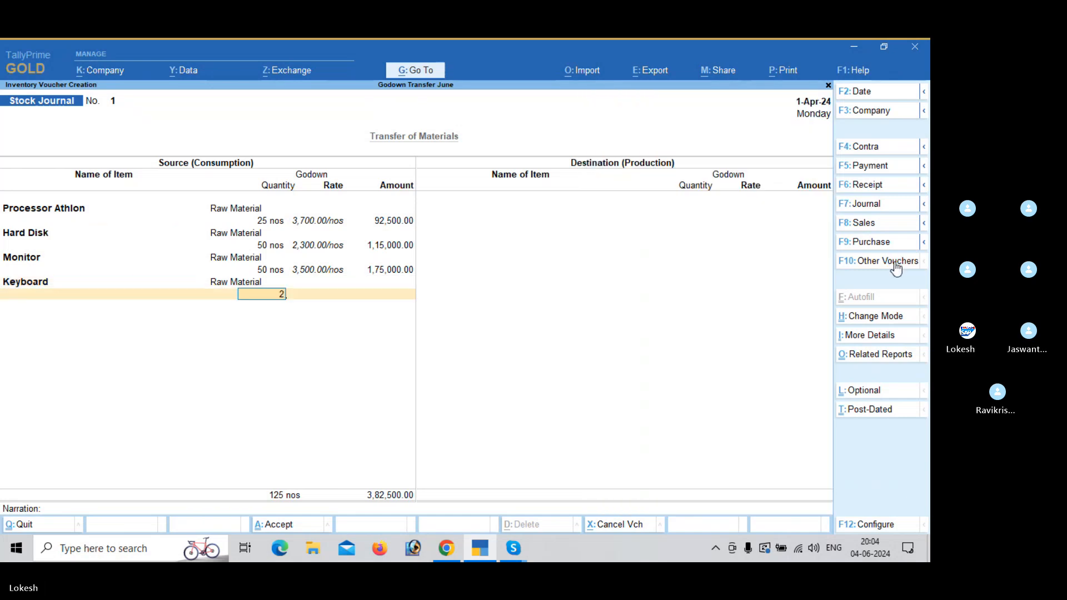
pyautogui.write('00')
pyautogui.press('Return')
pyautogui.press('Return')
pyautogui.press('Return')
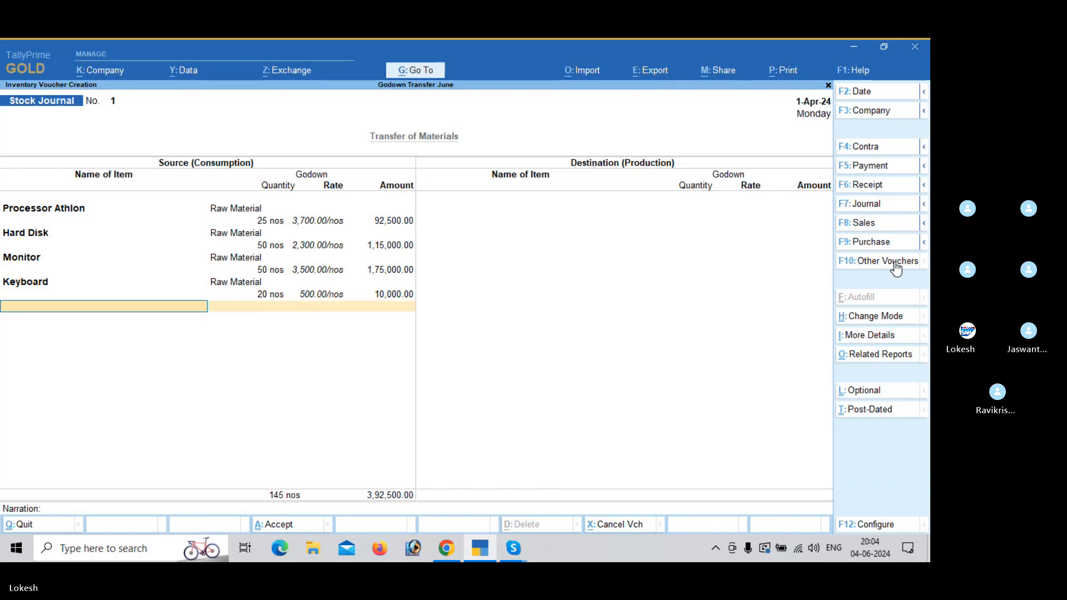
# Add Ram to the source side from the Raw Material godown with quantity 75 nos, and end the source item list
pyautogui.write('ra')
pyautogui.press('Return')
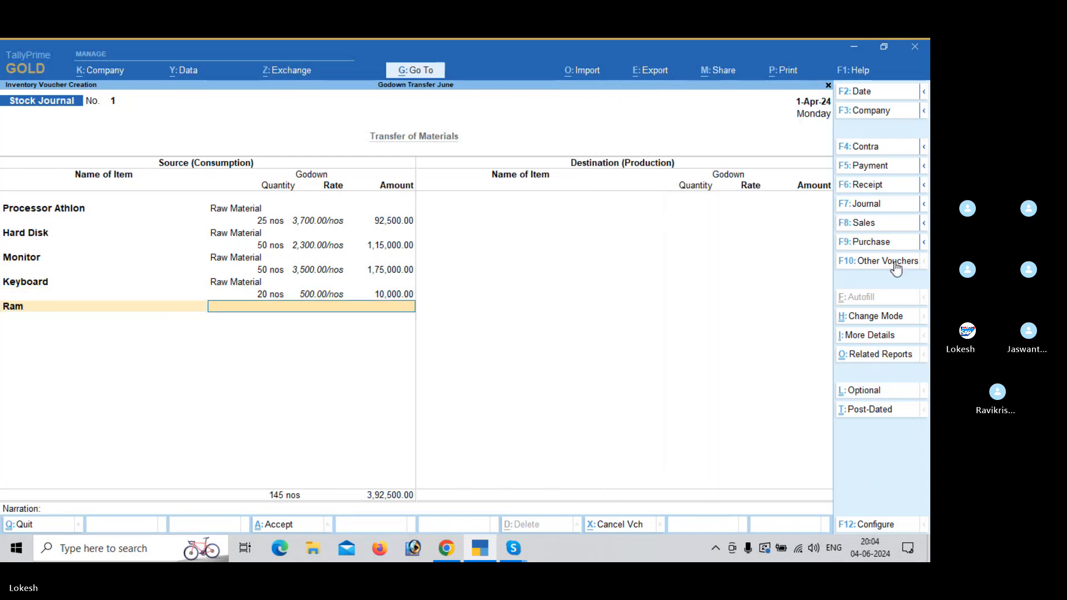
pyautogui.press('Down')
pyautogui.press('Return')
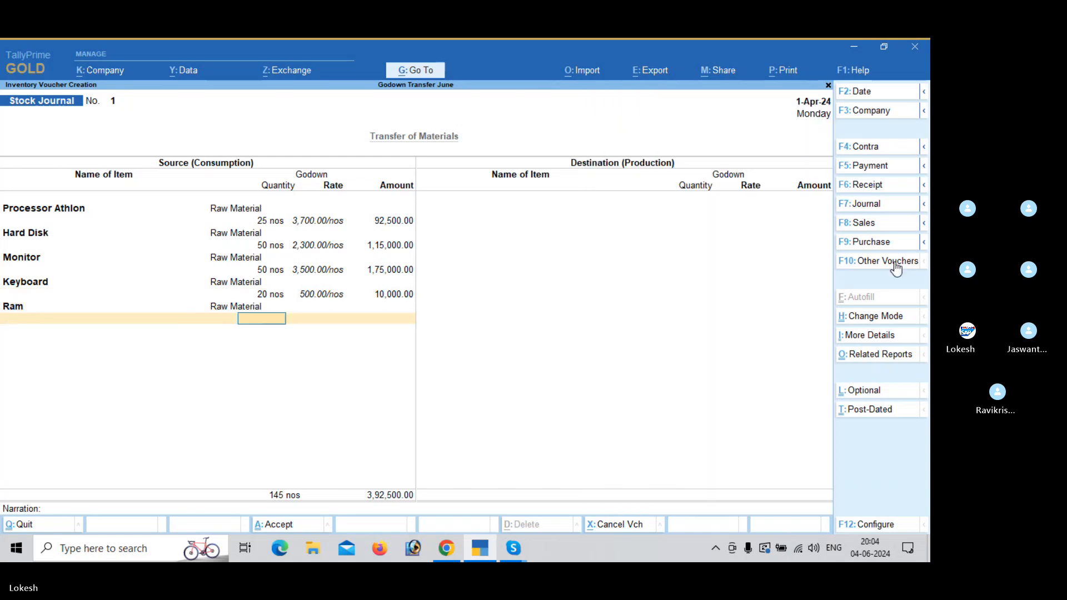
pyautogui.write('75')
pyautogui.press('Return')
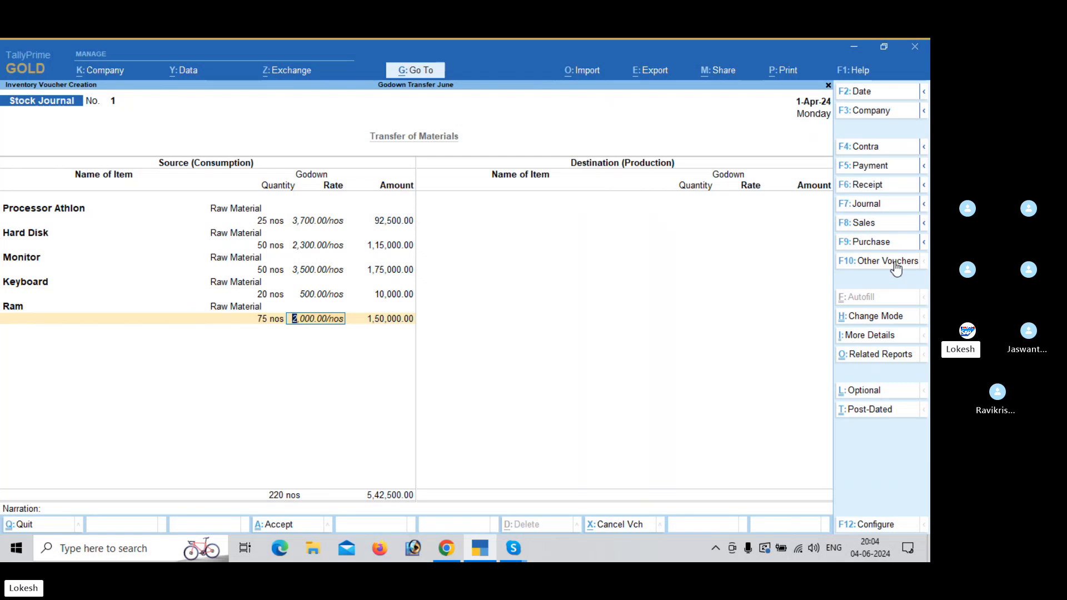
pyautogui.press('Return')
pyautogui.press('Return')
pyautogui.press('Return')
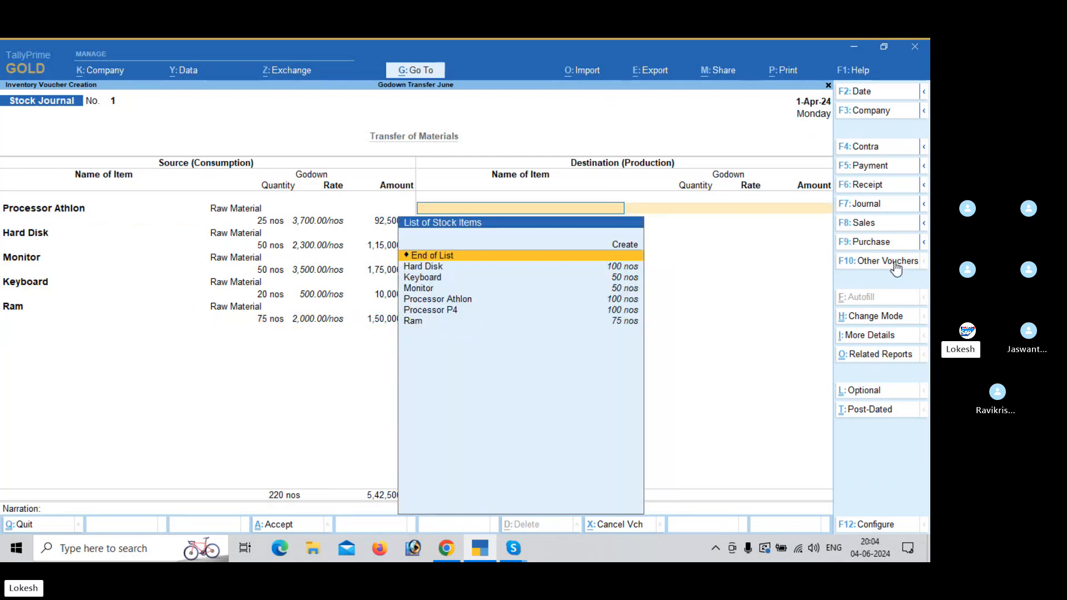
# Add Processor Athlon to the destination side in Assembling Godown with quantity 25 nos, keeping the default rate and amount
pyautogui.write('pr')
pyautogui.press('Down')
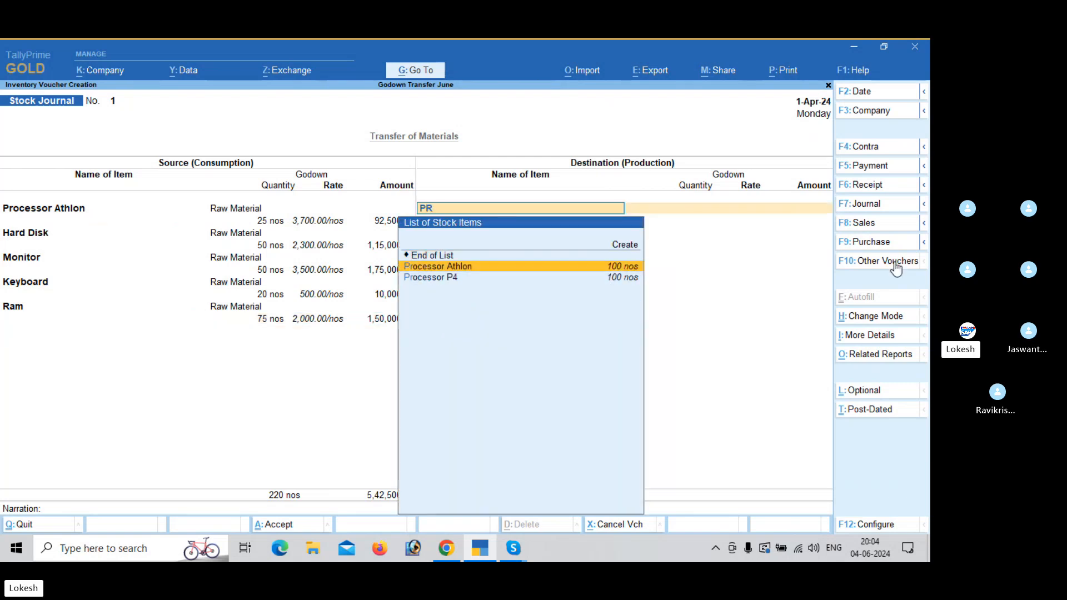
pyautogui.press('Return')
pyautogui.press('Down')
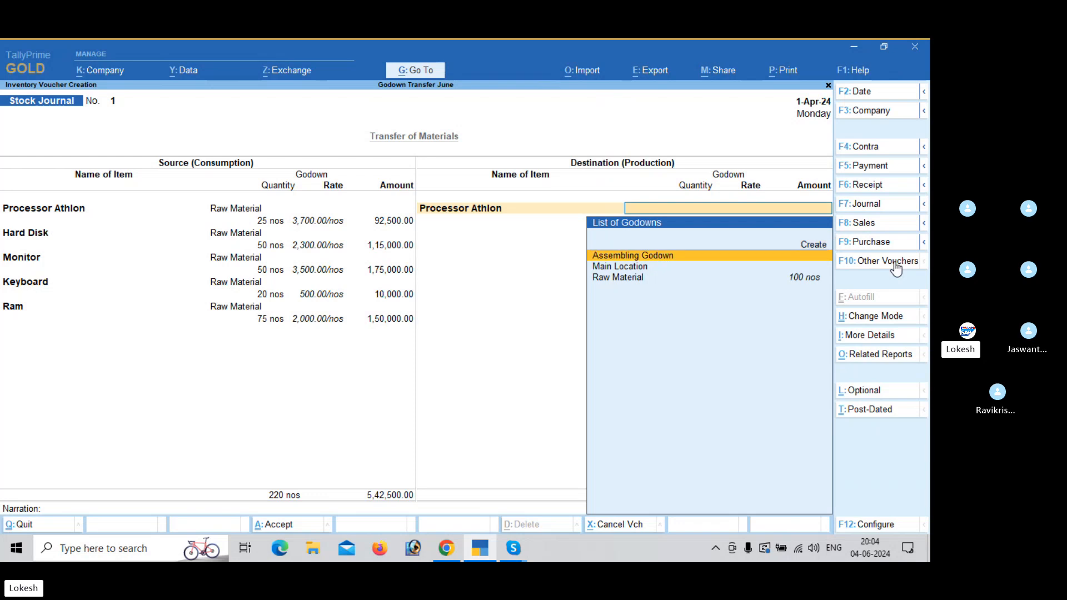
pyautogui.press('Return')
pyautogui.write('25')
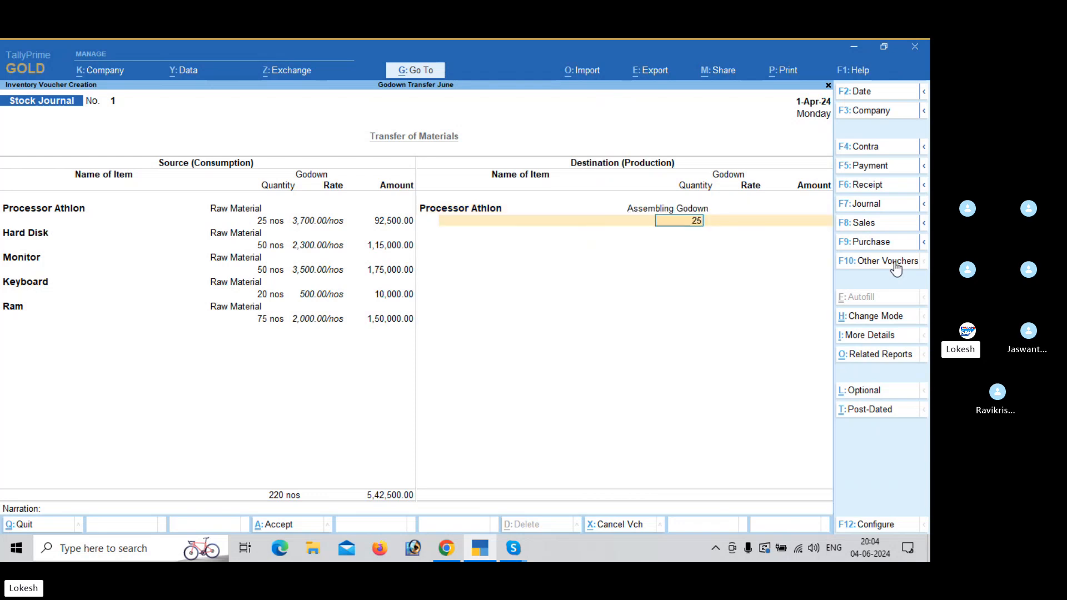
pyautogui.press('Return')
pyautogui.press('Return')
pyautogui.press('Return')
# Add Hard Disk to the destination side in Assembling Godown with quantity 50 nos at the default rate
pyautogui.write('h')
pyautogui.press('Return')
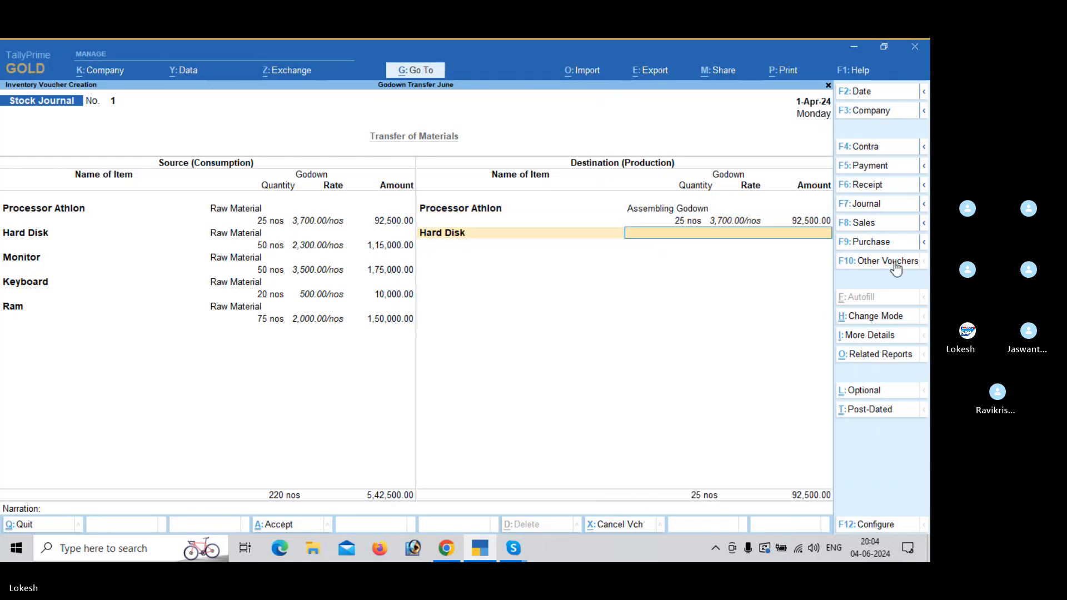
pyautogui.press('Down')
pyautogui.press('Return')
pyautogui.write('50')
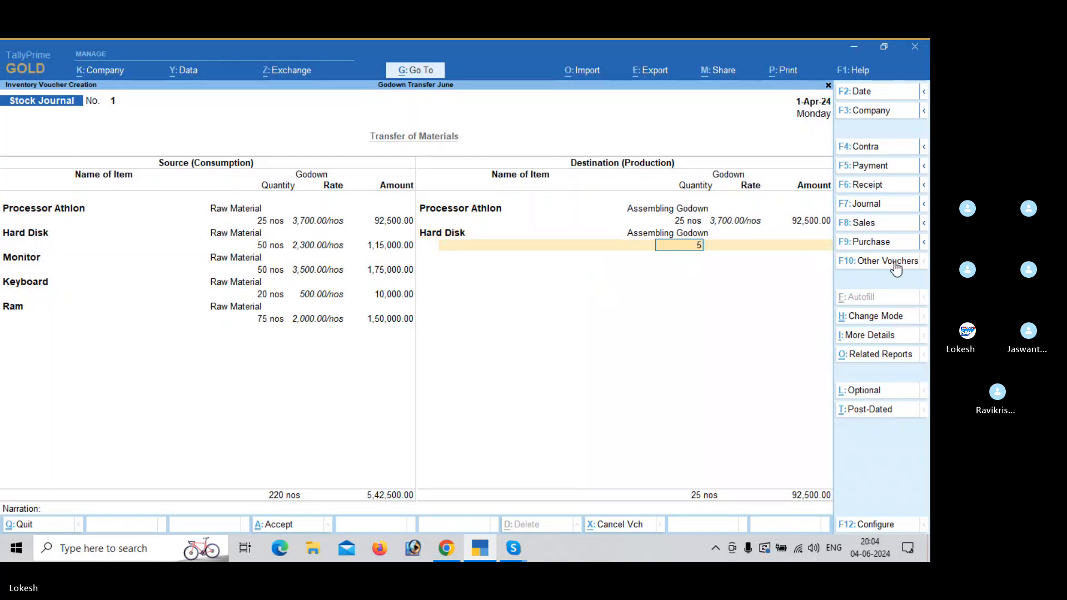
pyautogui.press('Return')
pyautogui.press('Return')
pyautogui.press('Return')
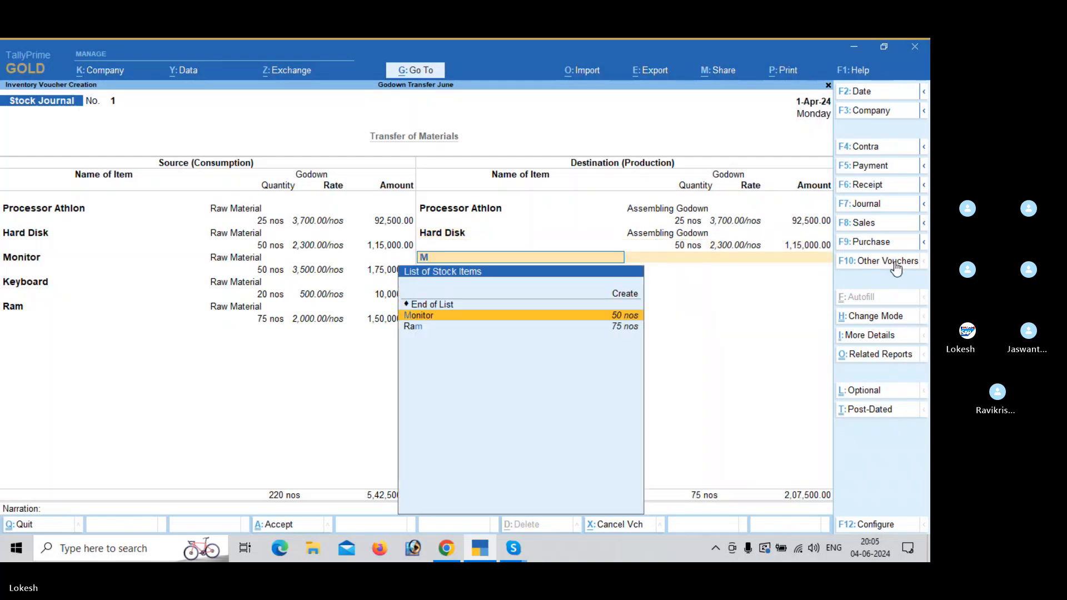
# Add Monitor to the destination side in Assembling Godown with quantity 50 nos at the default rate
pyautogui.write('m')
pyautogui.press('Return')
pyautogui.press('Down')
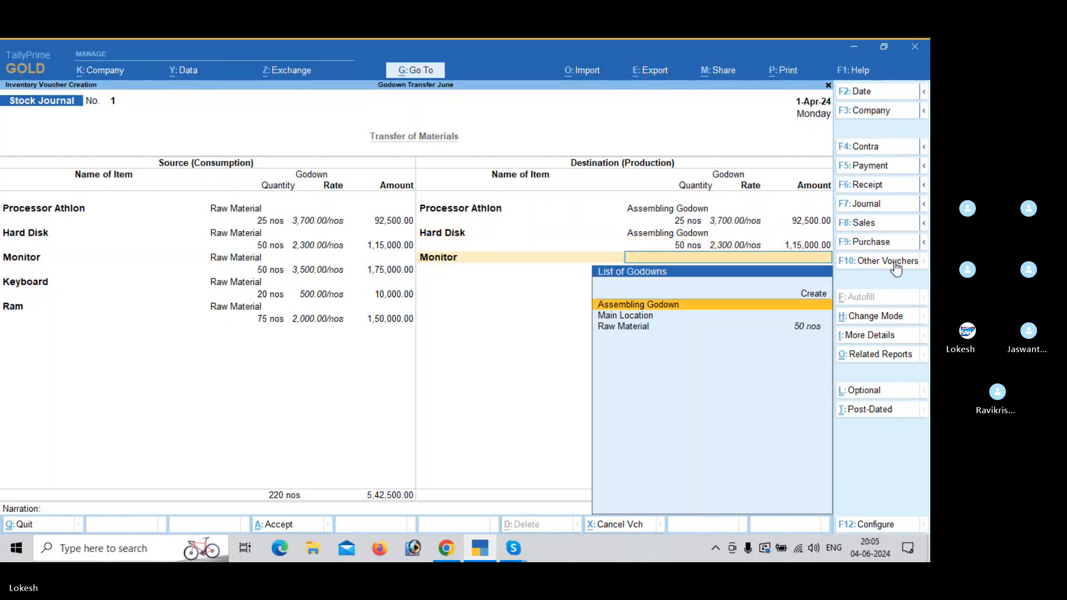
pyautogui.press('Return')
pyautogui.write('50')
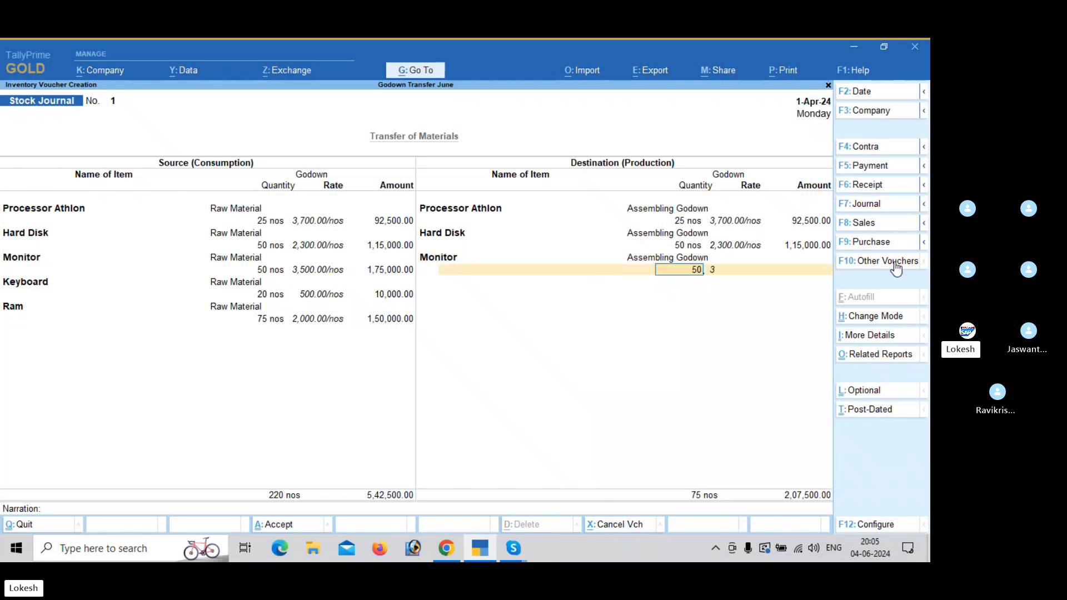
pyautogui.press('Return')
pyautogui.press('Return')
pyautogui.press('Return')
# Add Keyboard to the destination side in Assembling Godown with quantity 20 nos at the default rate
pyautogui.write('k')
pyautogui.press('Return')
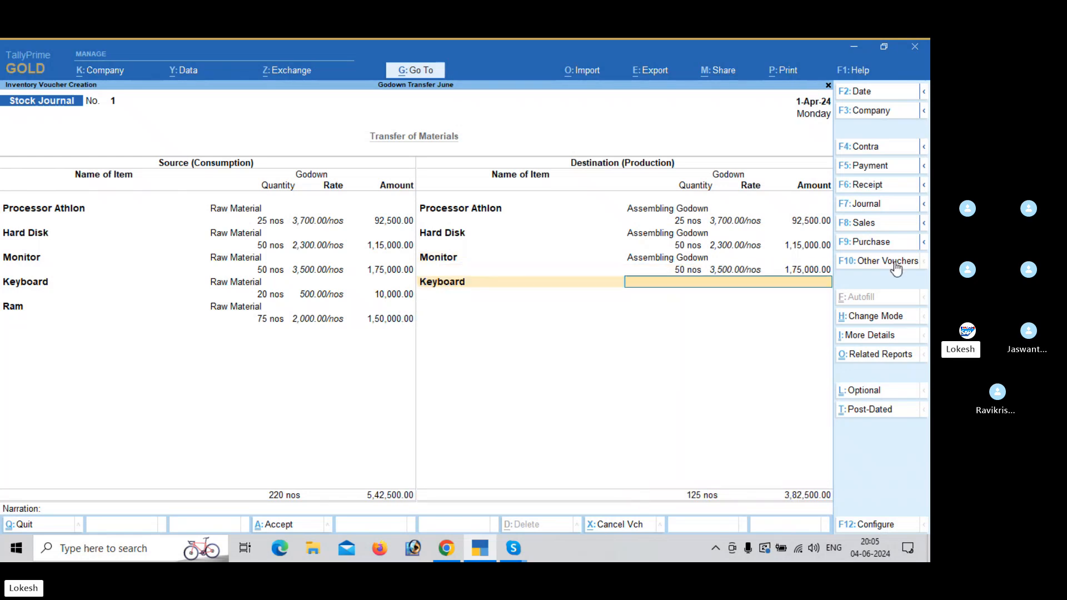
pyautogui.press('Down')
pyautogui.press('Down')
pyautogui.press('Return')
pyautogui.write('20')
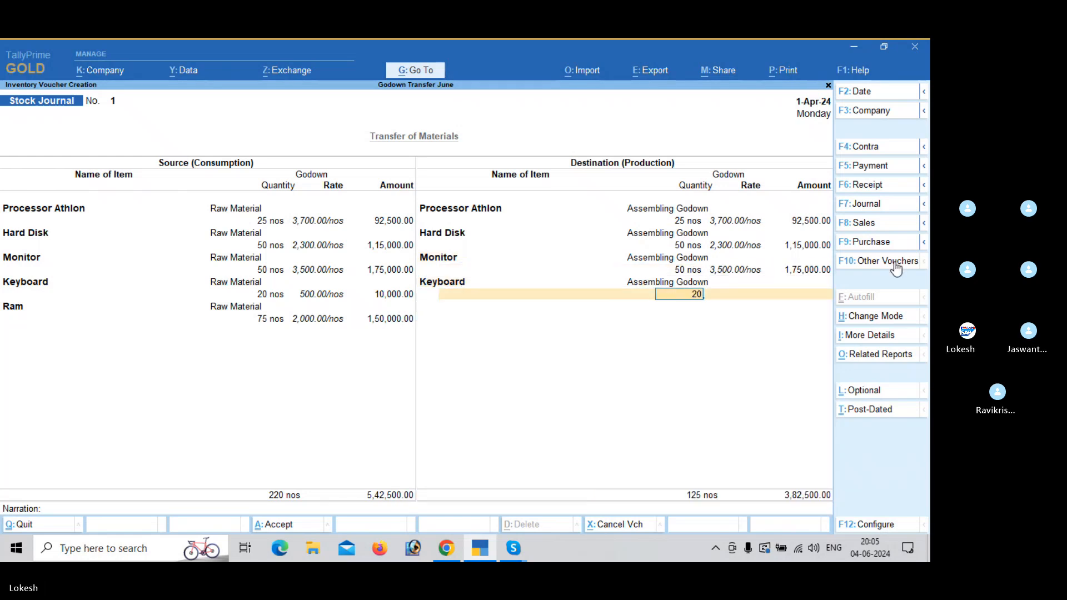
pyautogui.press('Return')
pyautogui.press('Return')
pyautogui.press('Return')
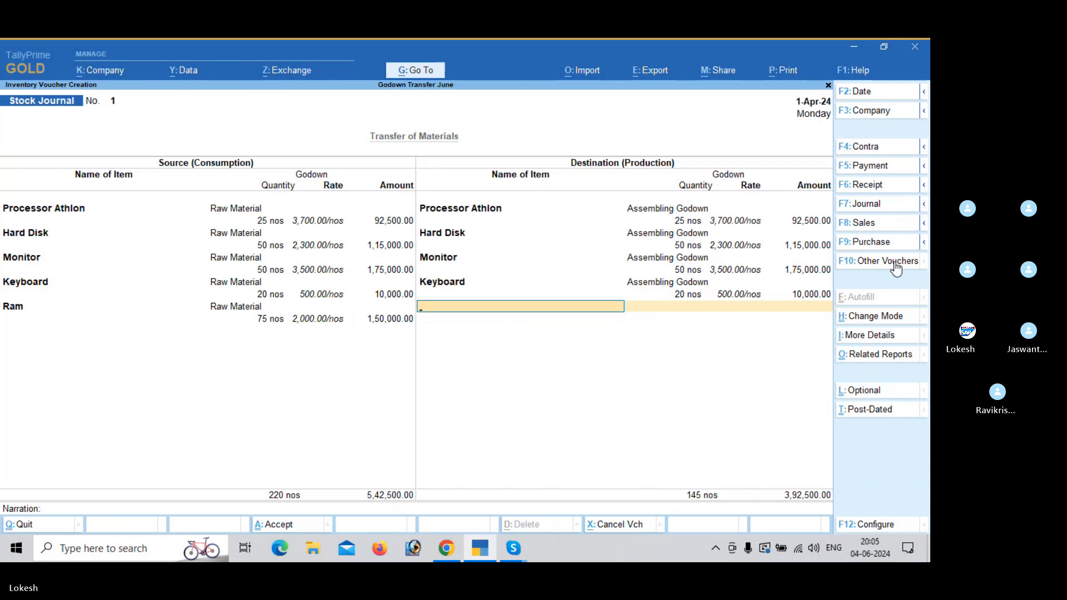
# Add Ram to the destination side in Assembling Godown with quantity 75 nos, keeping the default rate
pyautogui.write('r')
pyautogui.press('Return')
pyautogui.press('Down')
pyautogui.press('Down')
pyautogui.press('Return')
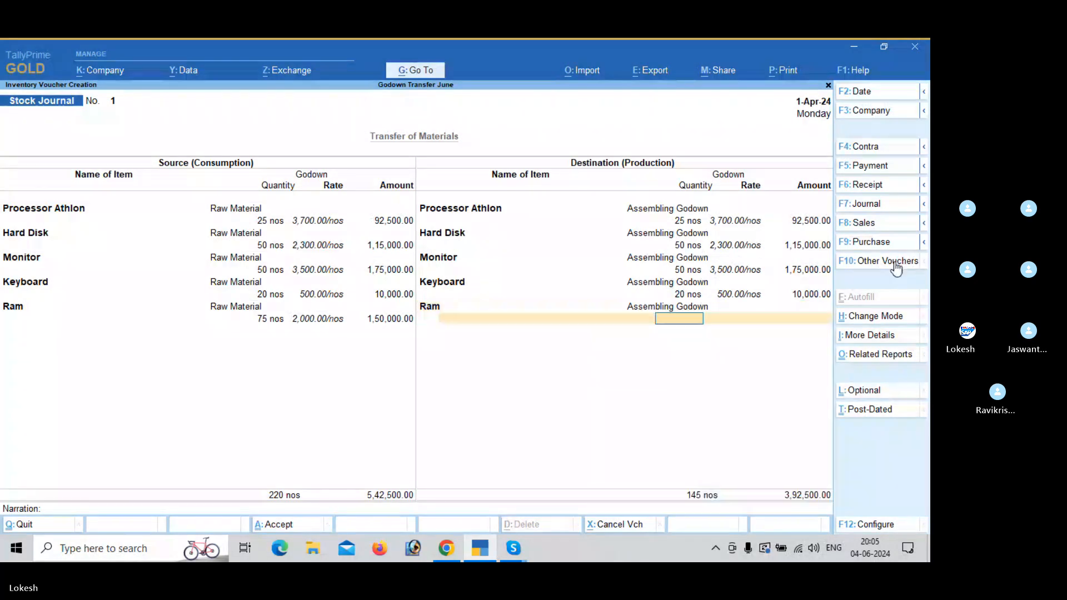
pyautogui.write('75')
pyautogui.press('Return')
pyautogui.press('Return')
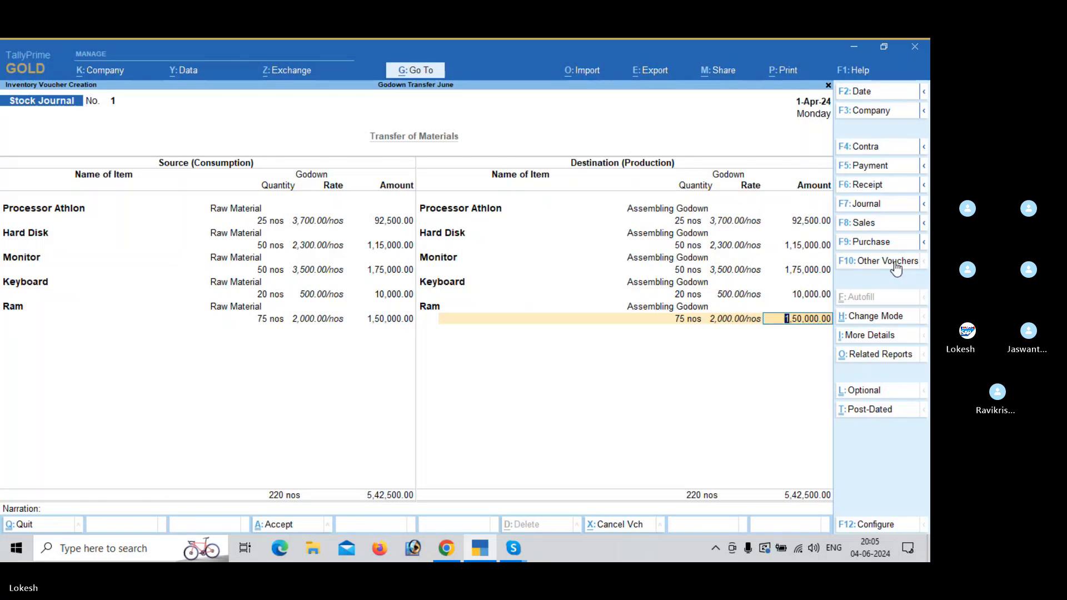
# Keep the default amount for Ram, leave the narration blank, and save the Transfer of Materials stock journal
pyautogui.press('Return')
pyautogui.press('Return')
pyautogui.press('Return')
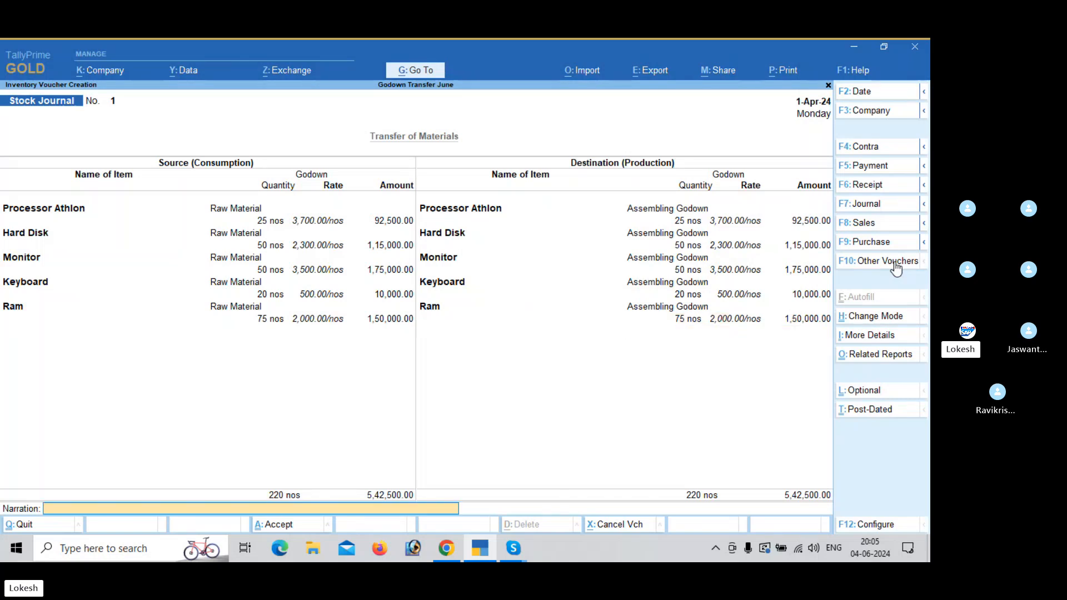
pyautogui.press('Return')
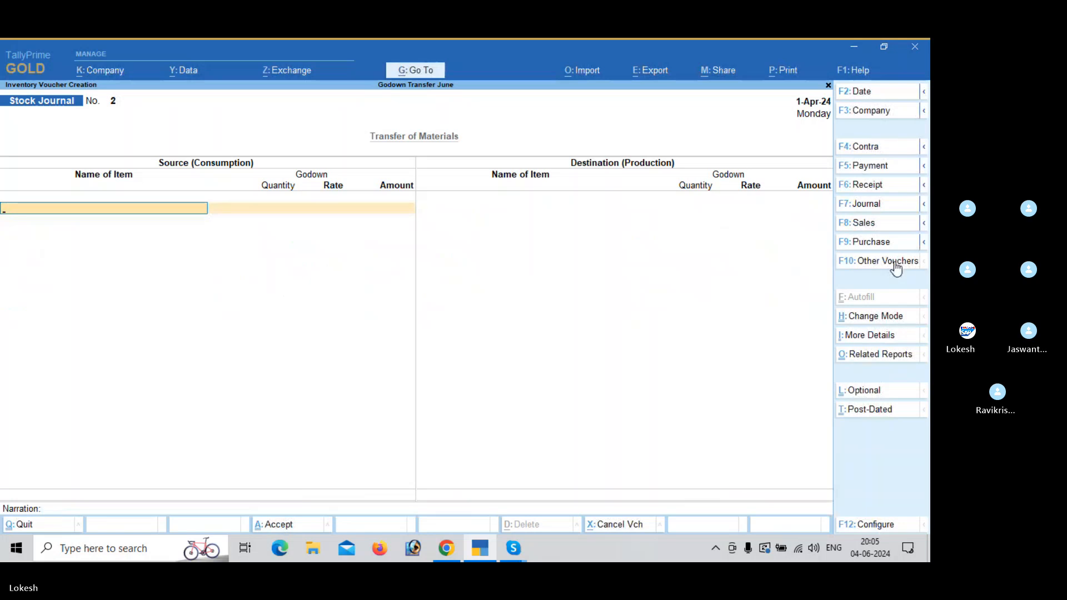
# Start a journal voucher and debit the Furniture ledger with 20,000
pyautogui.click(894, 212)
pyautogui.write('f')
pyautogui.press('Return')
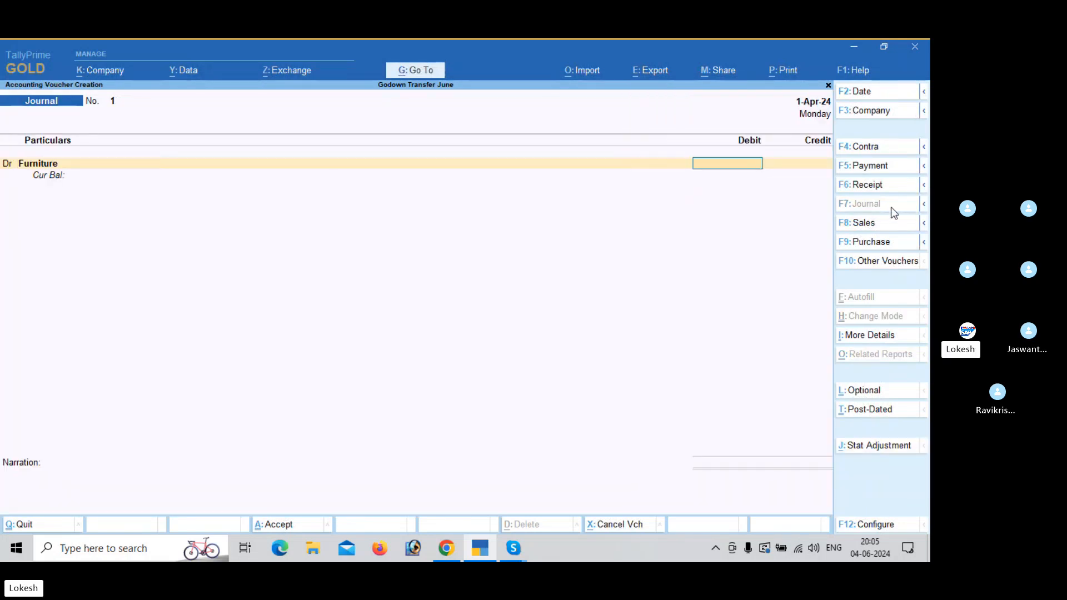
pyautogui.write('20000')
pyautogui.press('Return')
pyautogui.press('Return')
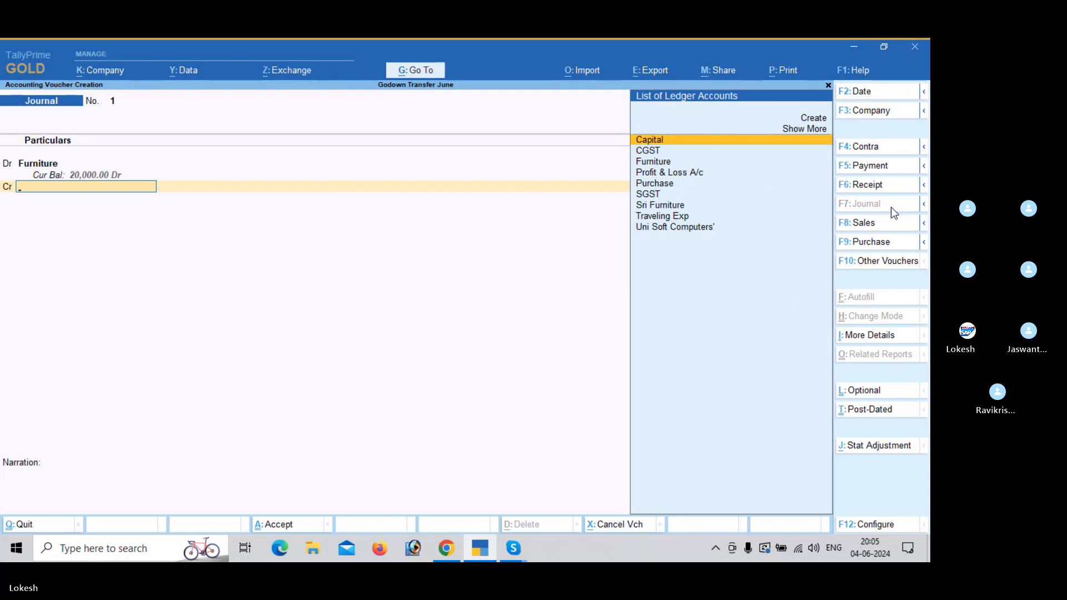
# Credit Sri Furniture with the balancing 20,000 and save the journal voucher without a narration
pyautogui.press('Down')
pyautogui.press('Down')
pyautogui.press('Down')
pyautogui.press('Down')
pyautogui.press('Down')
pyautogui.press('Down')
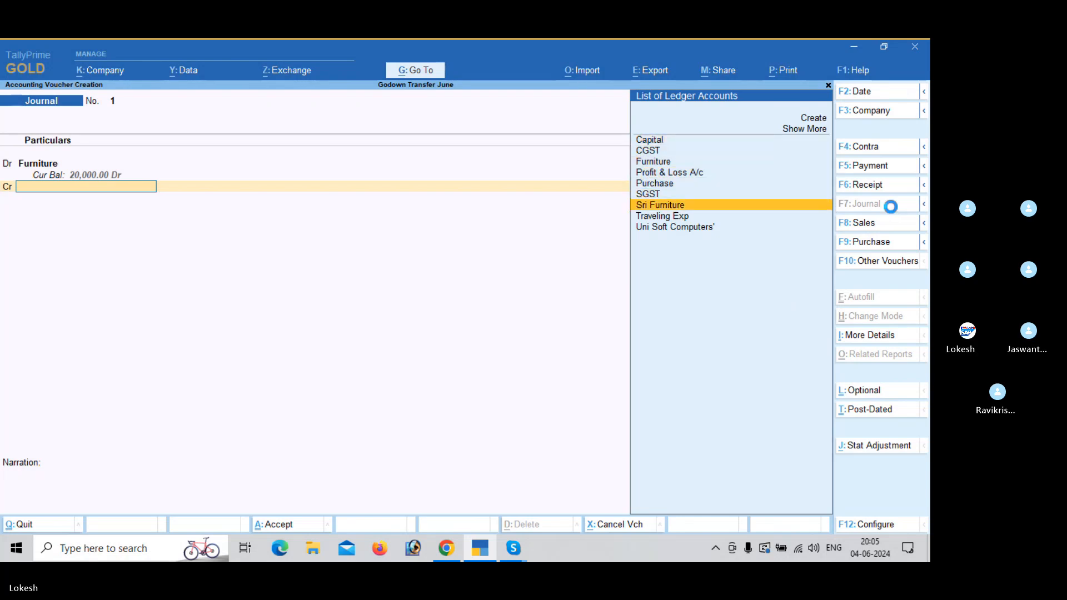
pyautogui.press('Return')
pyautogui.press('Return')
pyautogui.press('Return')
pyautogui.press('Return')
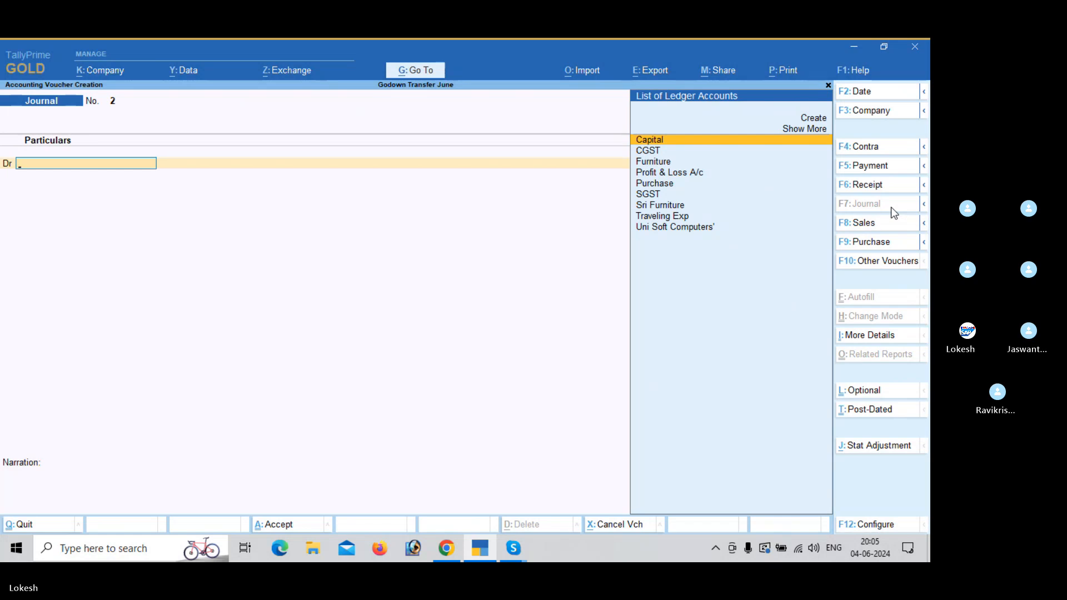
# Start a contra voucher and credit Cash with 2,00,000
pyautogui.click(880, 156)
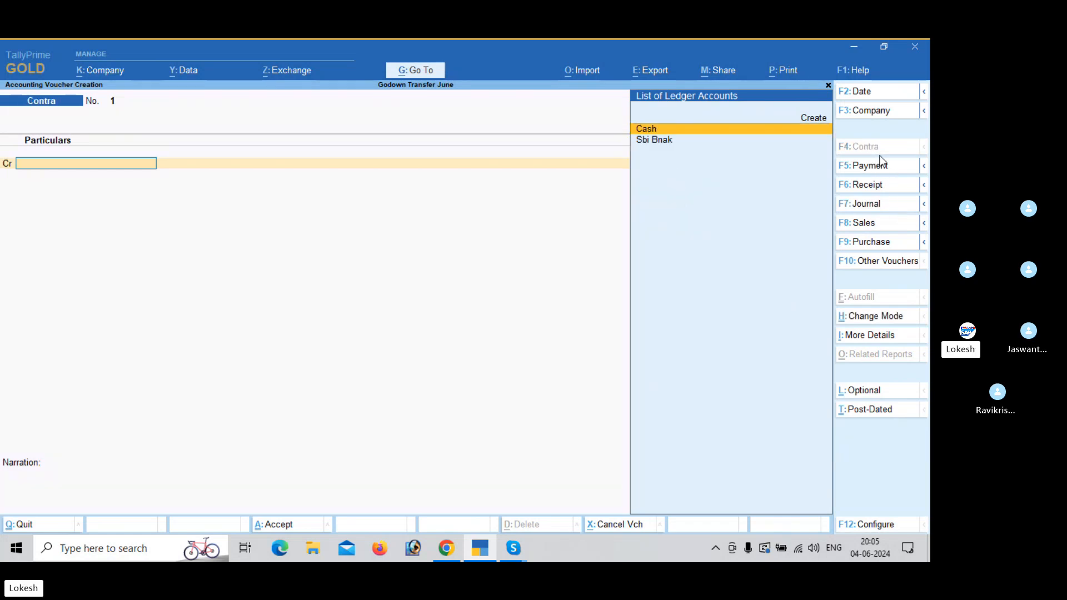
pyautogui.press('Return')
pyautogui.write('200000')
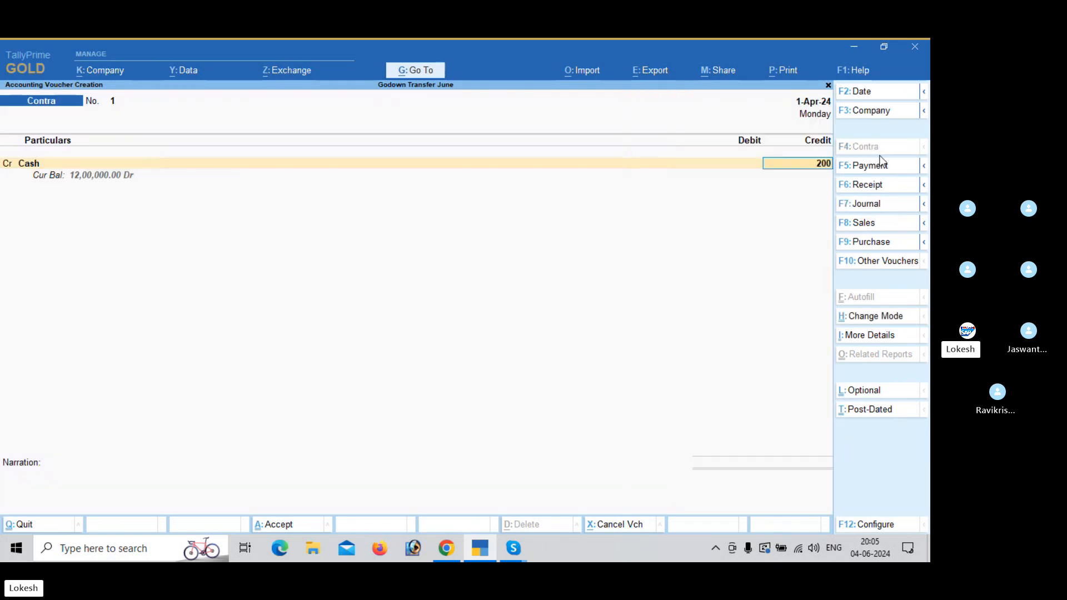
pyautogui.press('Return')
pyautogui.press('Return')
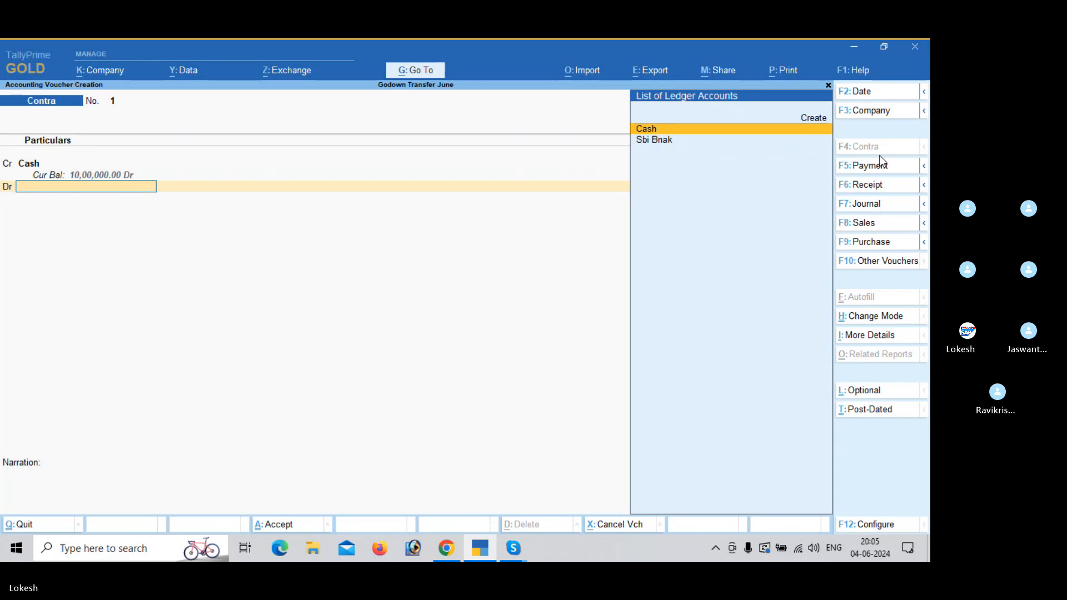
# Debit Sbi Bnak with 2,00,000, leave the cash denominations blank, and save the contra voucher
pyautogui.press('Down')
pyautogui.press('Return')
pyautogui.press('Return')
pyautogui.press('Return')
pyautogui.press('Return')
pyautogui.press('Return')
pyautogui.press('Return')
pyautogui.press('Return')
pyautogui.press('Return')
pyautogui.press('Return')
pyautogui.press('Return')
pyautogui.press('Return')
pyautogui.press('Return')
pyautogui.press('Return')
pyautogui.press('Return')
pyautogui.press('Return')
pyautogui.press('Return')
pyautogui.press('Return')
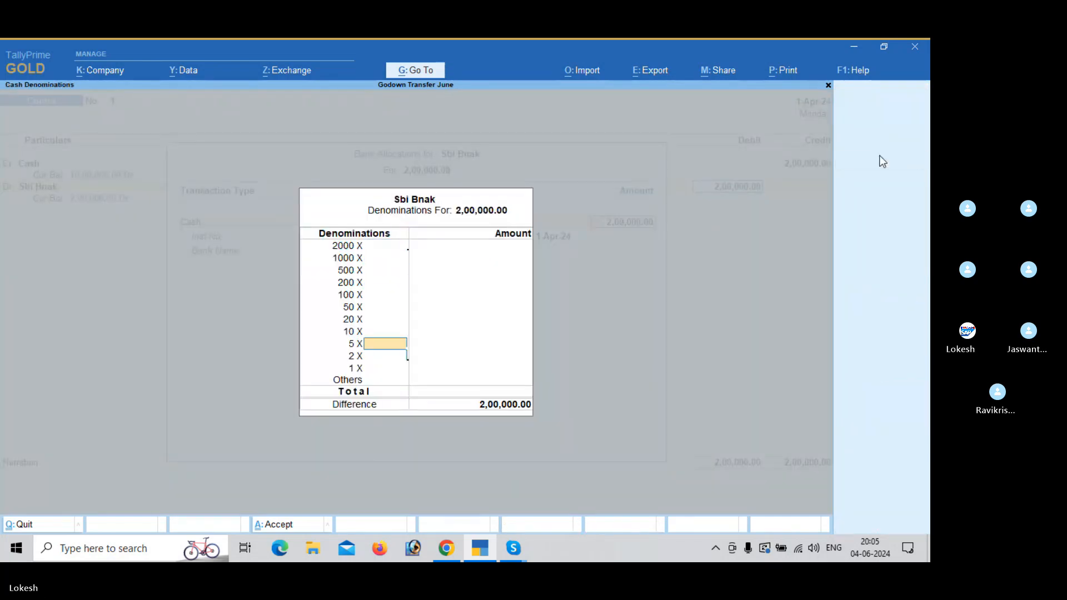
pyautogui.press('Return')
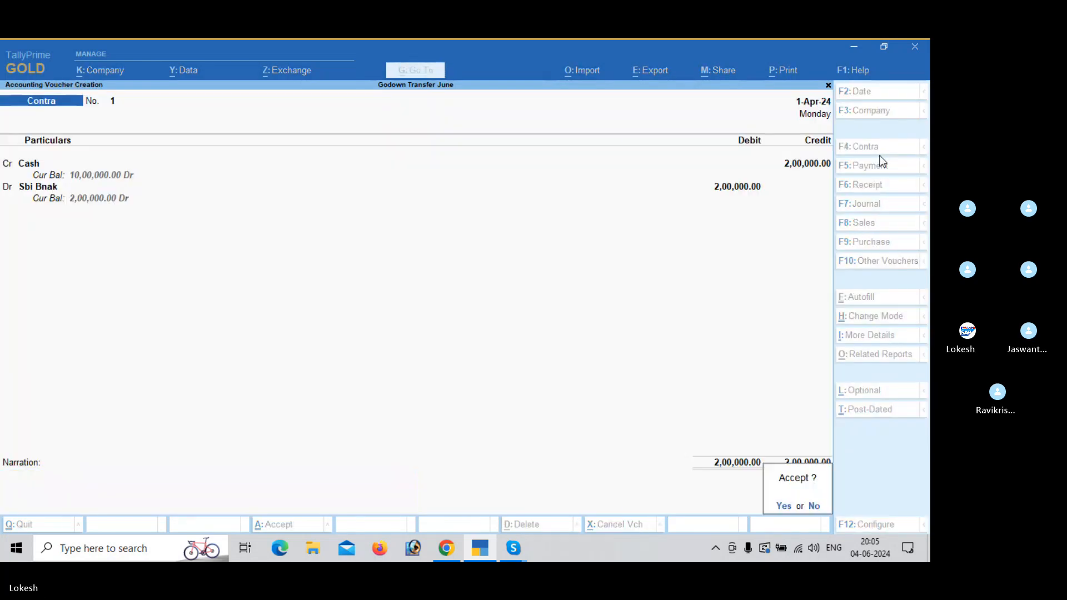
pyautogui.press('Return')
# Start a payment voucher and debit Traveling Exp with 5,000
pyautogui.click(872, 170)
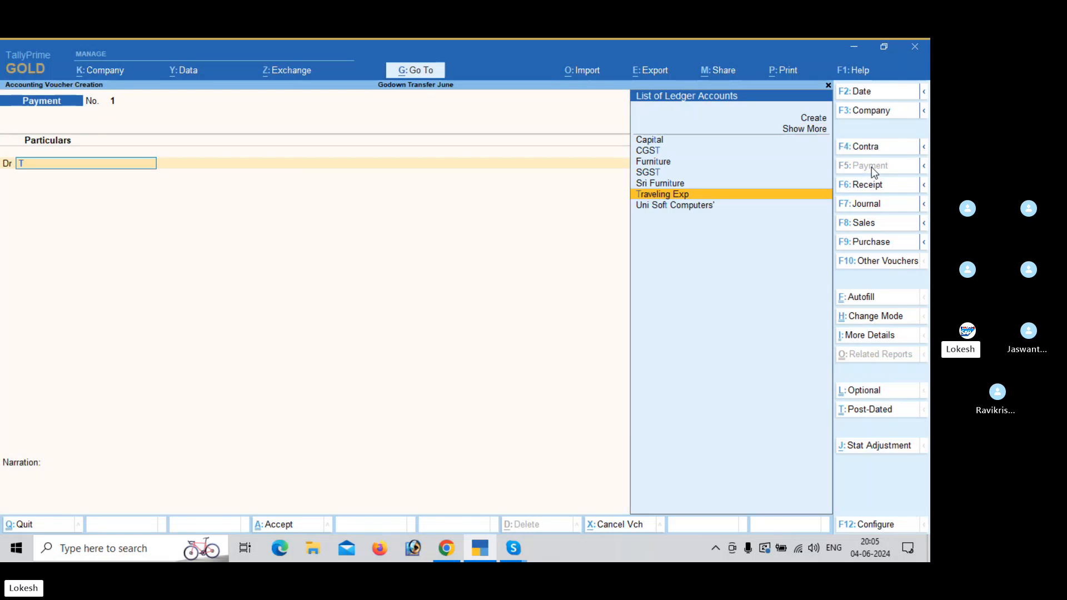
pyautogui.write('tr')
pyautogui.press('Return')
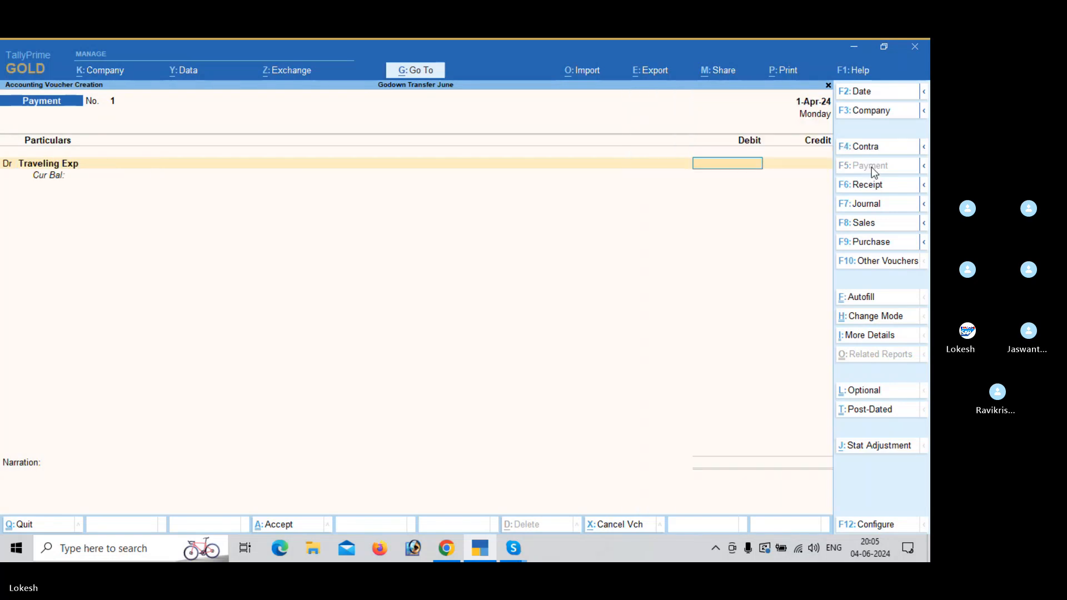
pyautogui.write('5000')
pyautogui.press('Return')
pyautogui.press('Return')
# Credit Cash with the balancing 5,000 and save the payment voucher without a narration
pyautogui.press('Down')
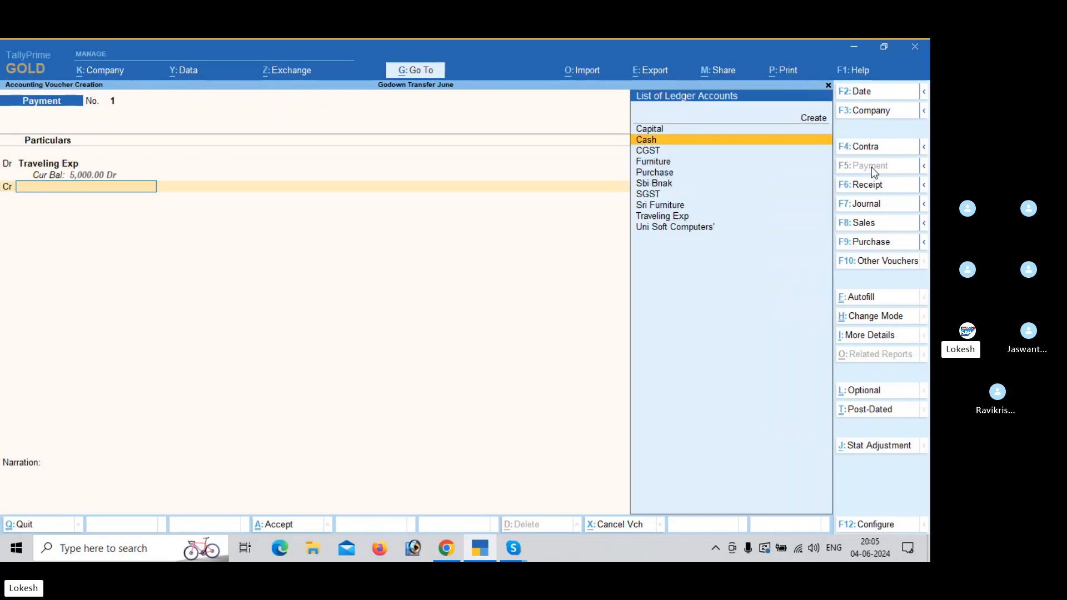
pyautogui.press('Return')
pyautogui.press('Return')
pyautogui.press('Return')
pyautogui.press('Return')
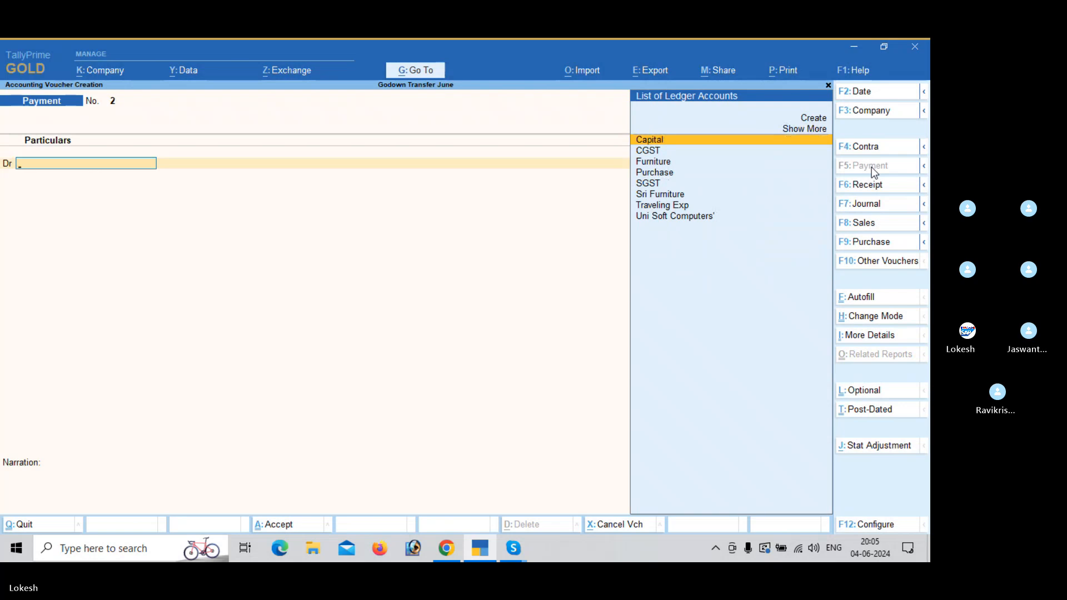
# Leave voucher entry and open the Day Book to review the recorded vouchers
pyautogui.press('Escape')
pyautogui.press('Return')
pyautogui.press('Down')
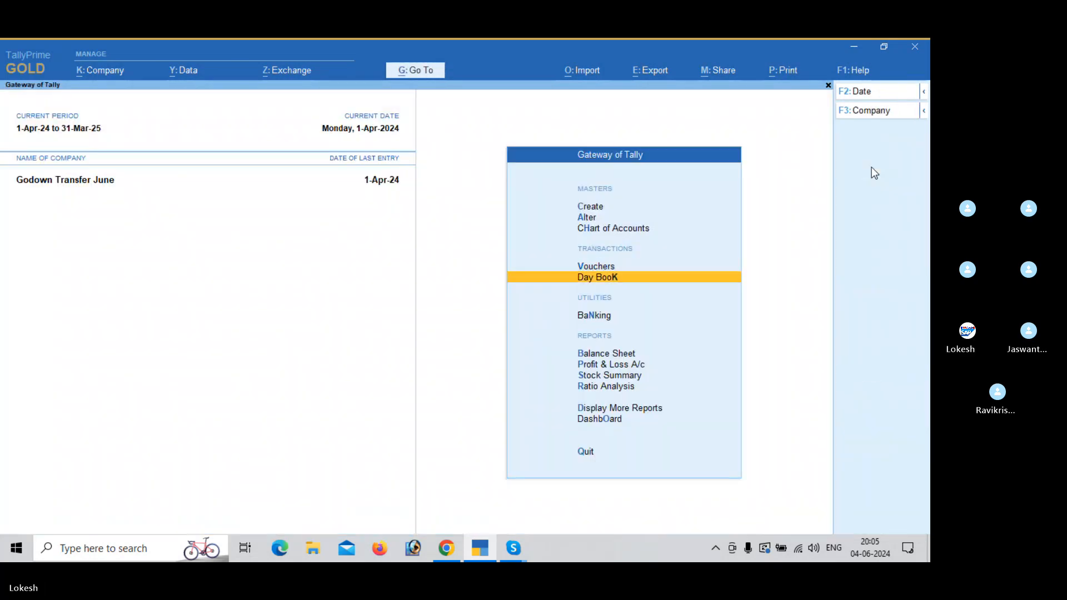
pyautogui.press('Return')
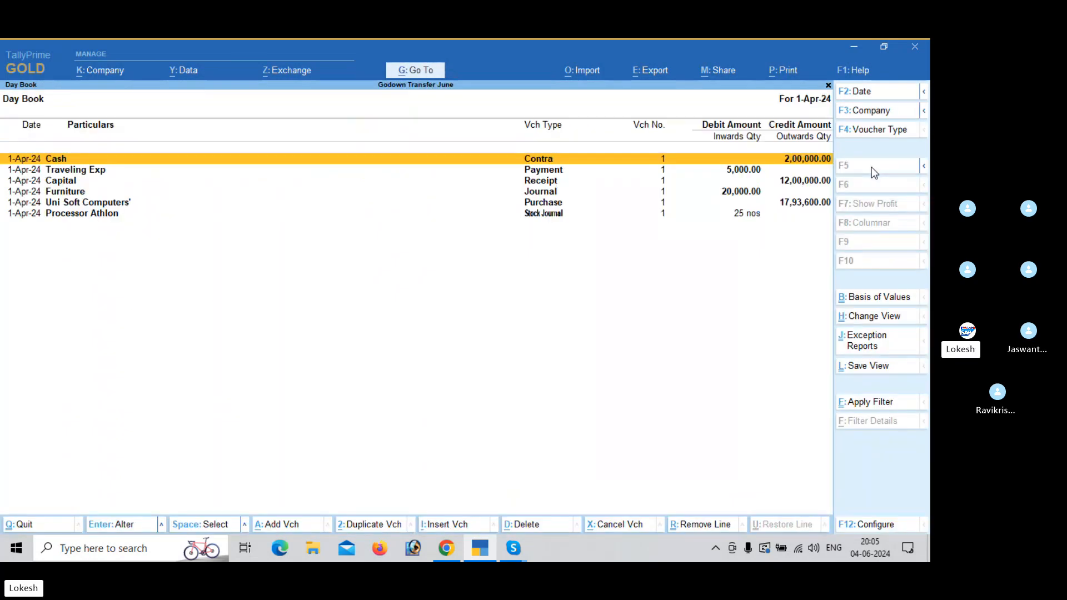
# Close the Day Book and view the Profit & Loss A/c
pyautogui.press('Escape')
pyautogui.press('Down')
pyautogui.press('Down')
pyautogui.press('Down')
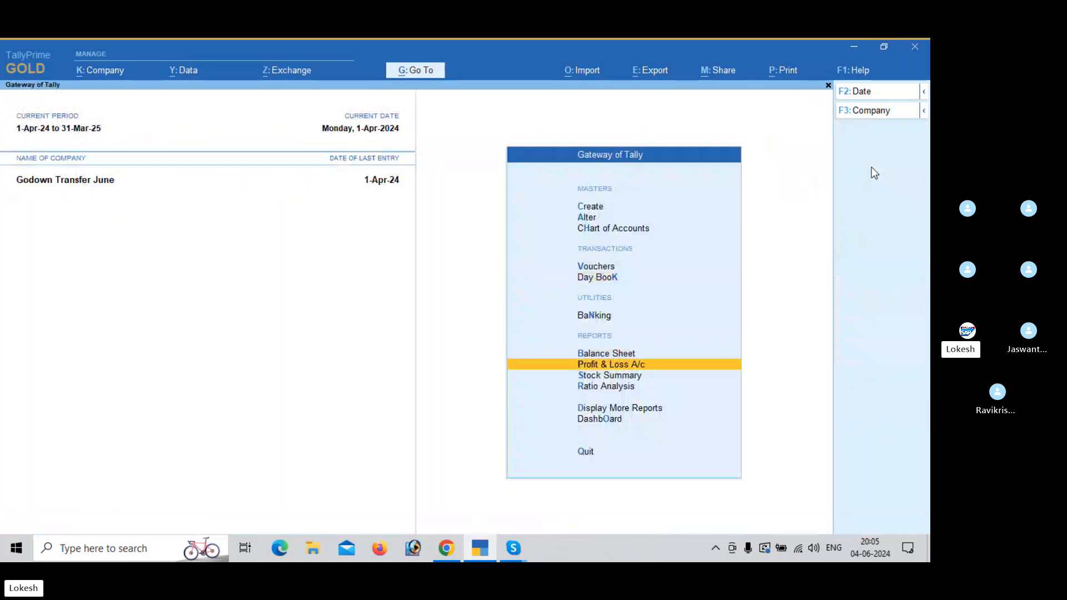
pyautogui.press('Return')
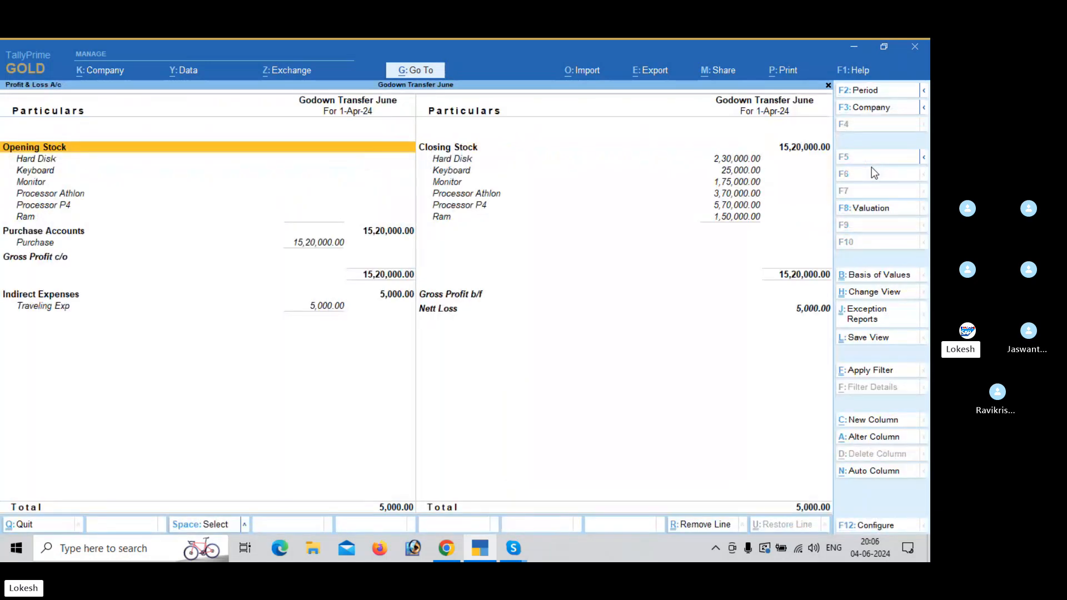
# Close the Profit & Loss A/c and open the Stock Summary in detailed view, broken down by godown
pyautogui.press('Escape')
pyautogui.press('Down')
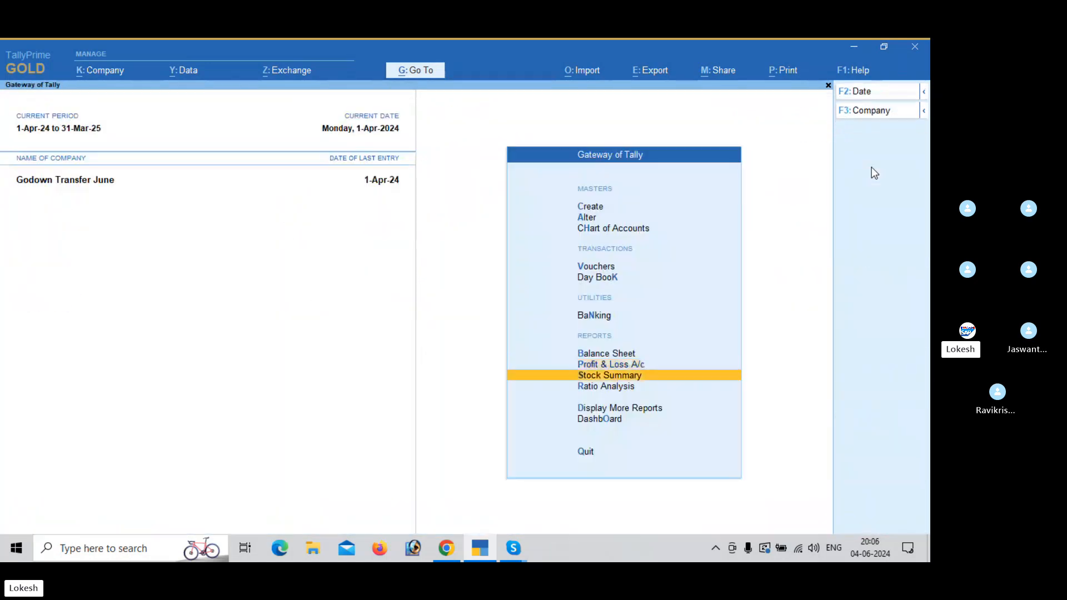
pyautogui.press('Return')
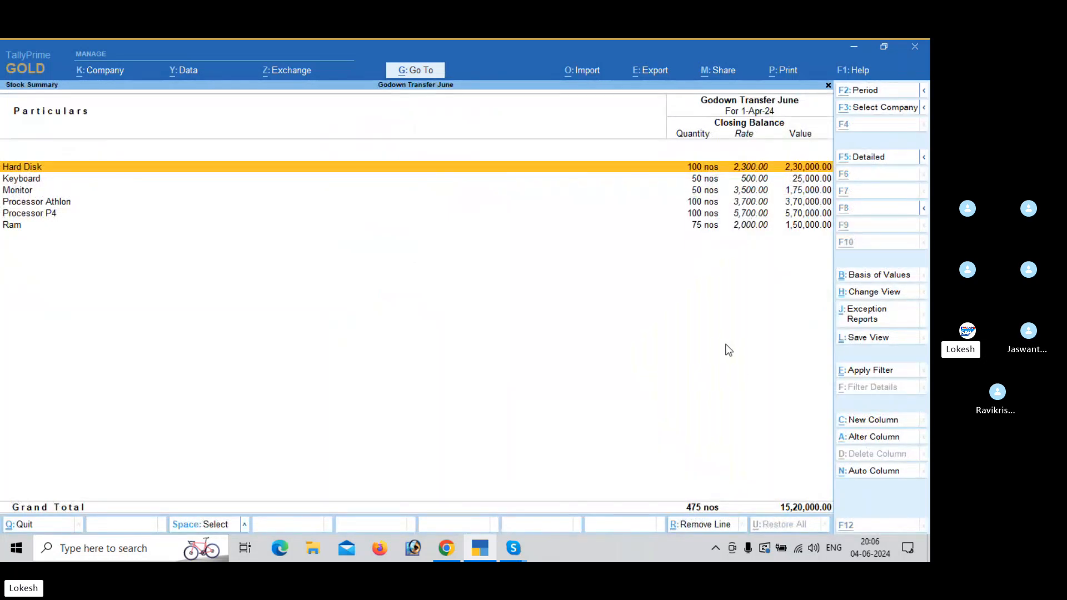
pyautogui.hotkey('alt', 'F5')
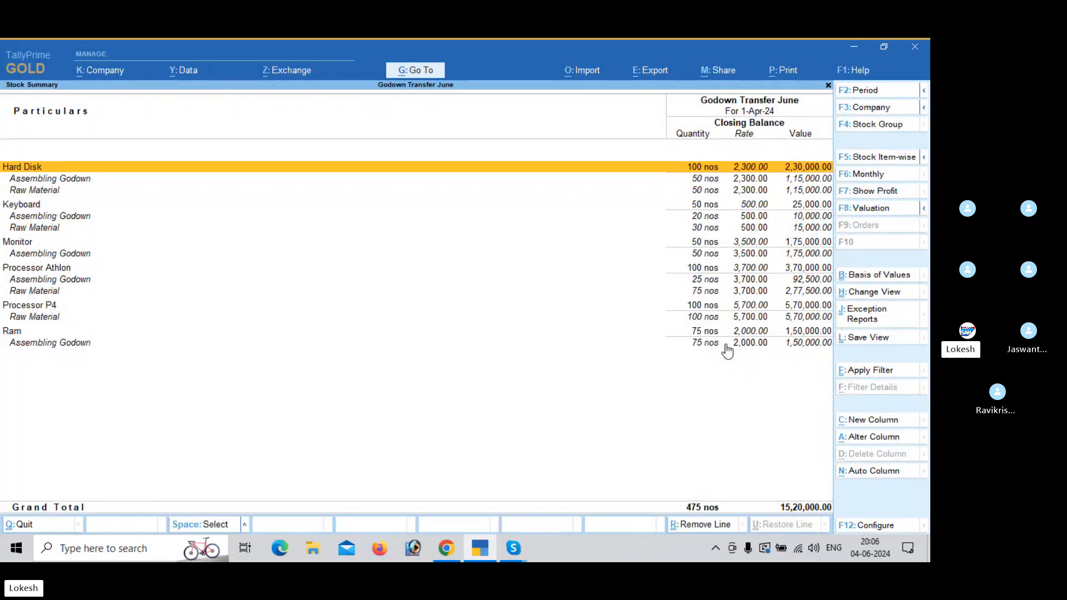
# Examine the closing quantities of each item from Hard Disk to Ram in Assembling Godown and Raw Material
pyautogui.press('Down')
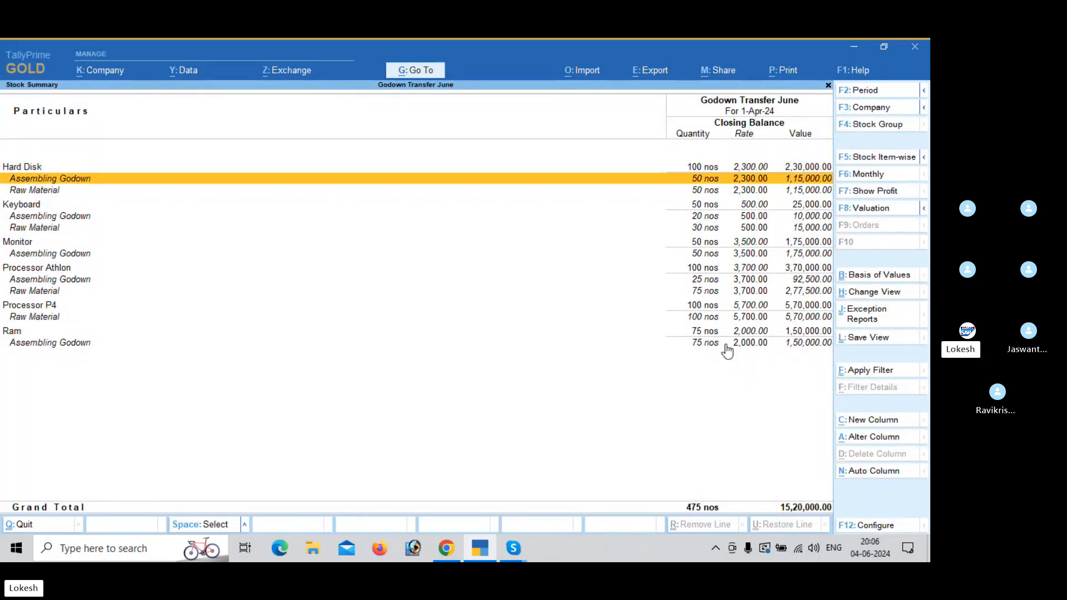
pyautogui.press('Down')
pyautogui.press('Down')
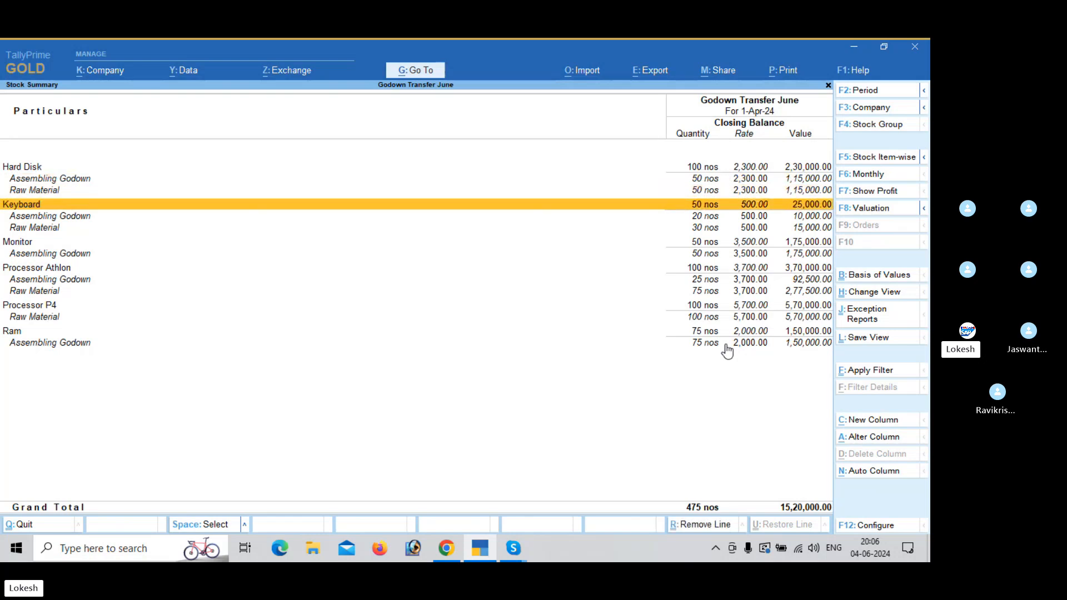
pyautogui.press('Down')
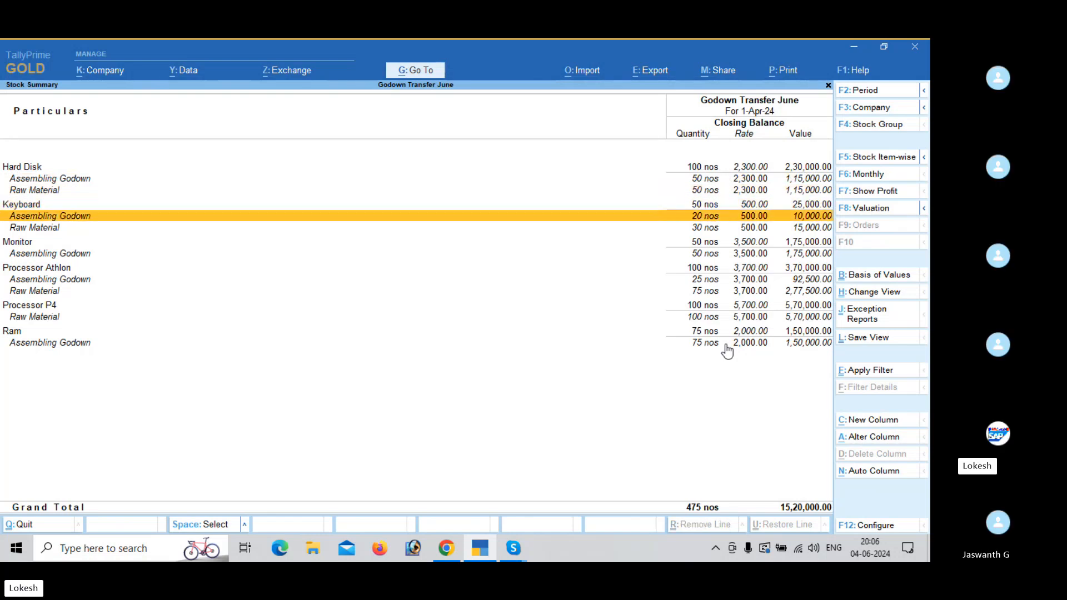
pyautogui.press('Down')
pyautogui.press('Down')
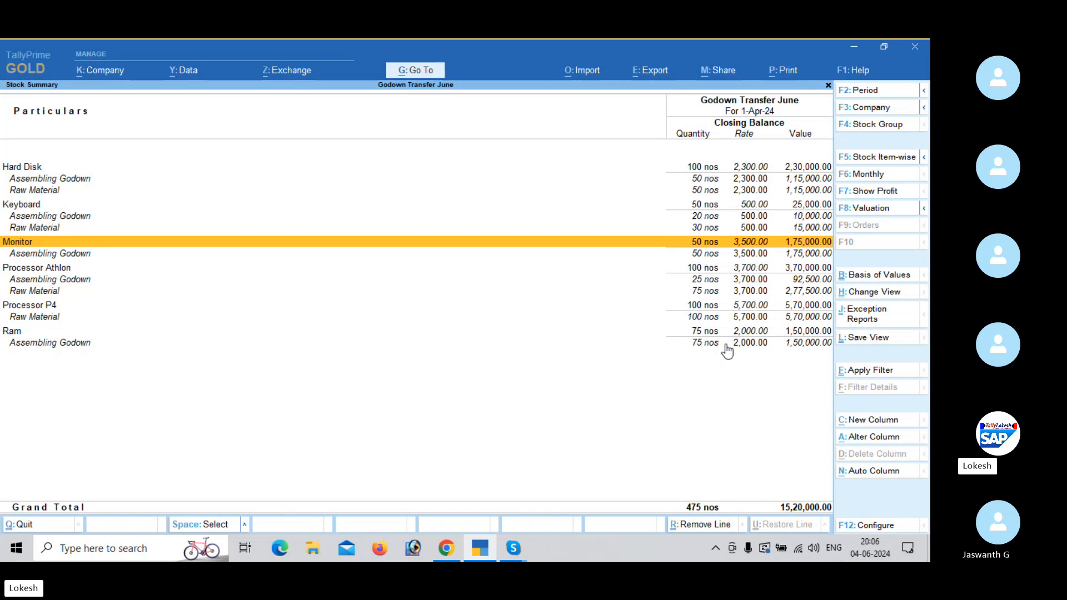
pyautogui.press('Down')
pyautogui.press('Down')
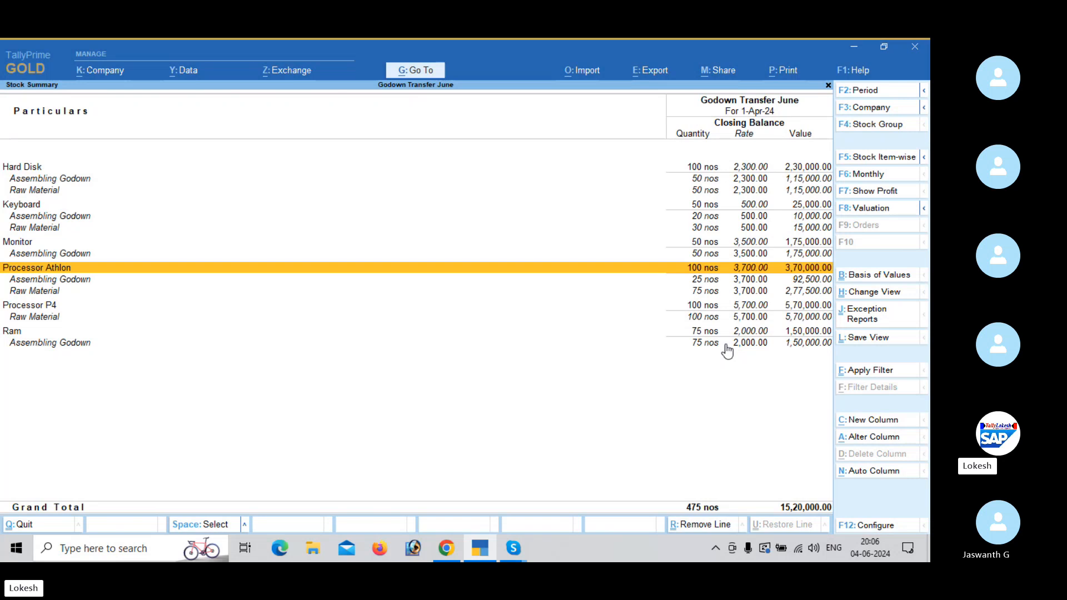
pyautogui.press('Down')
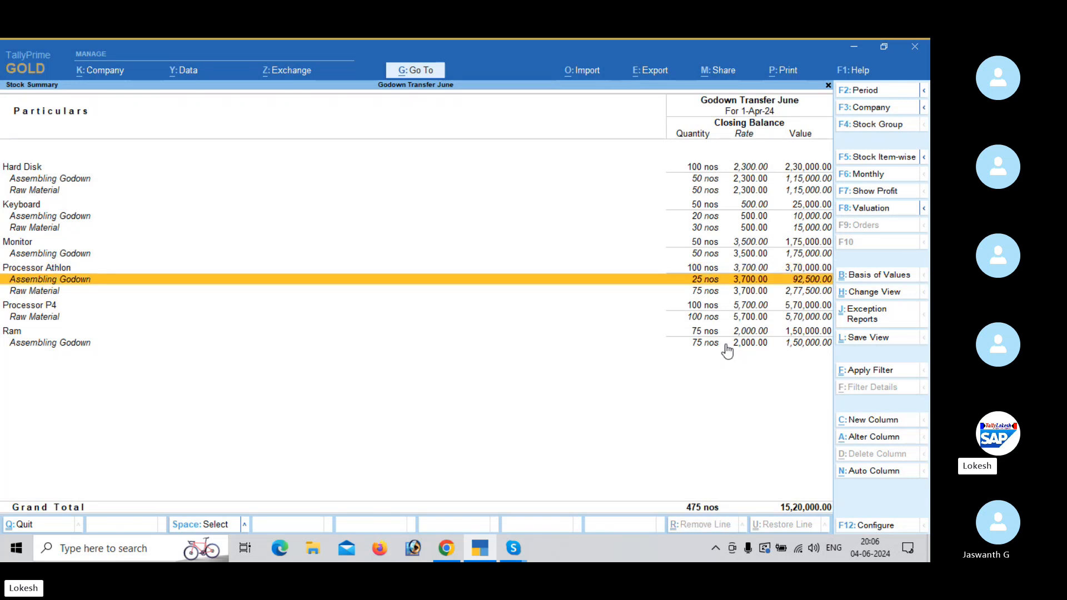
pyautogui.press('Down')
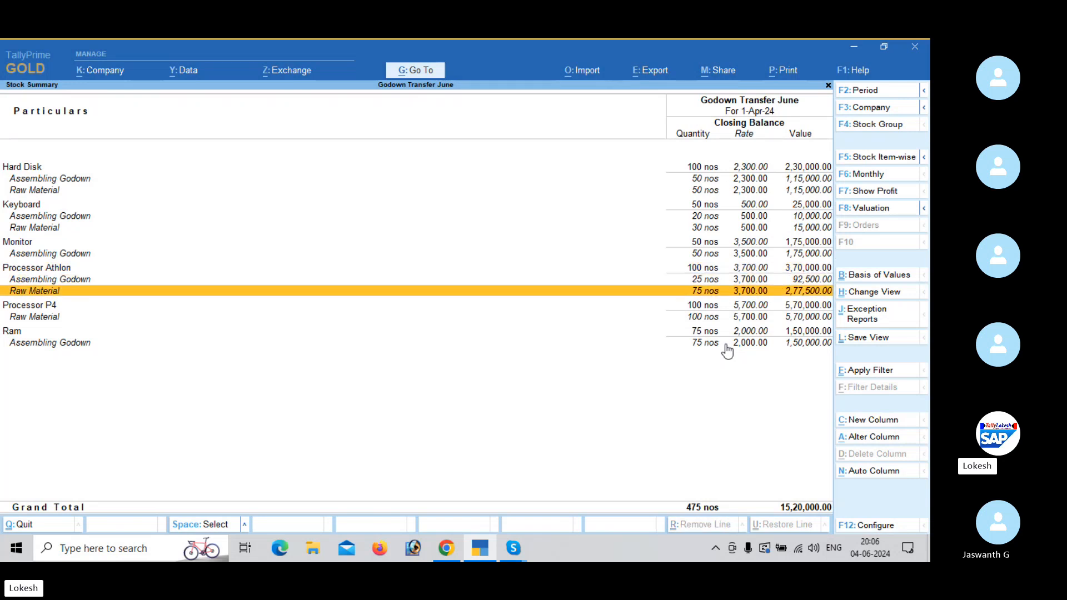
pyautogui.press('Down')
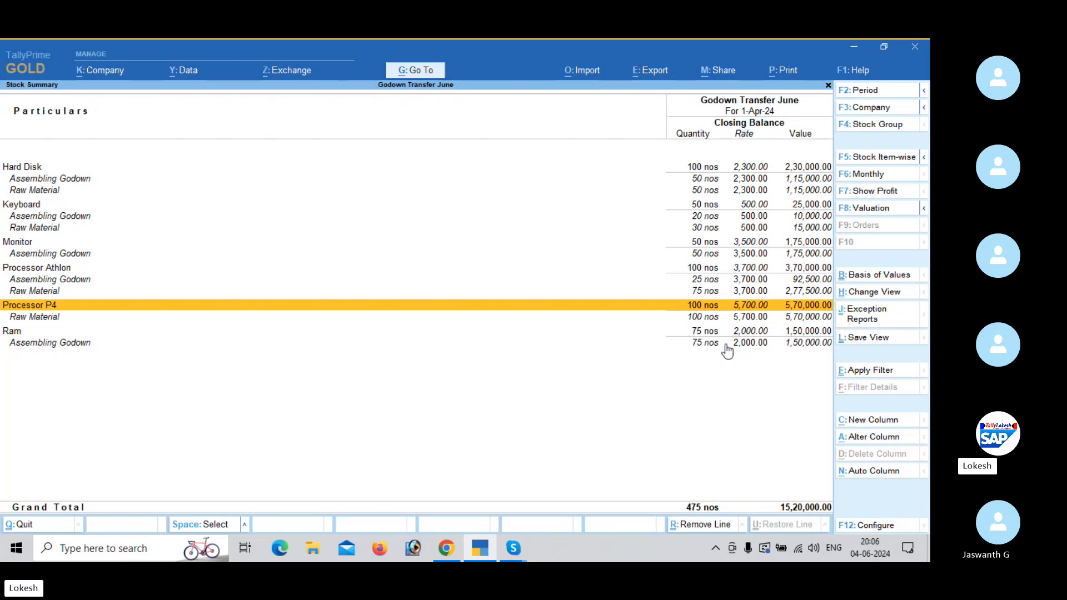
pyautogui.press('Down')
pyautogui.press('Down')
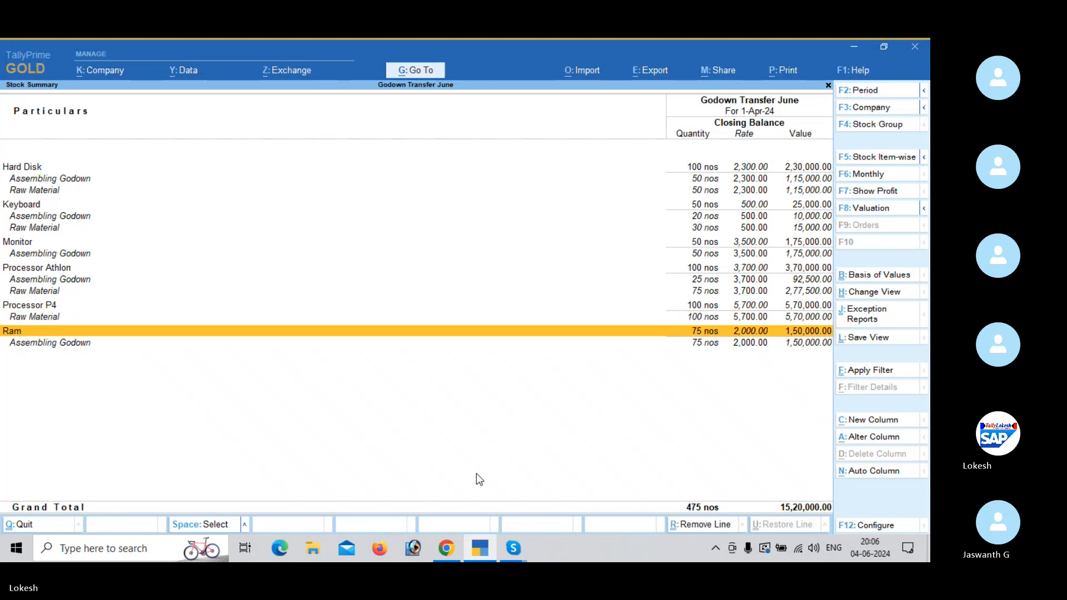
# Switch to the Skype group call, mute the participant whose microphone is on, and return to TallyPrime
pyautogui.moveTo(513, 548)
pyautogui.click(512, 506)
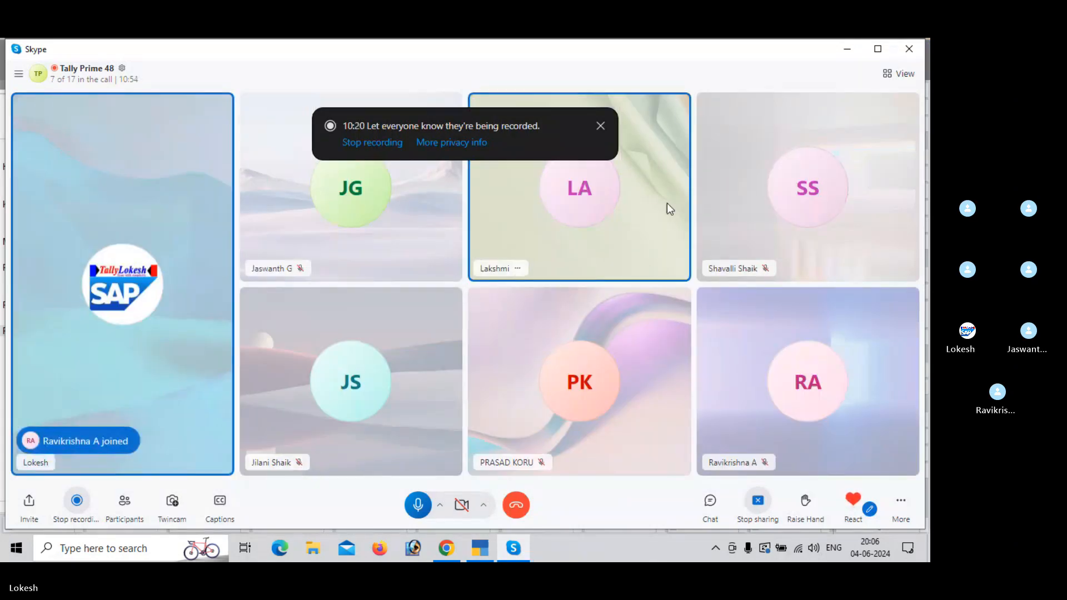
pyautogui.click(522, 268)
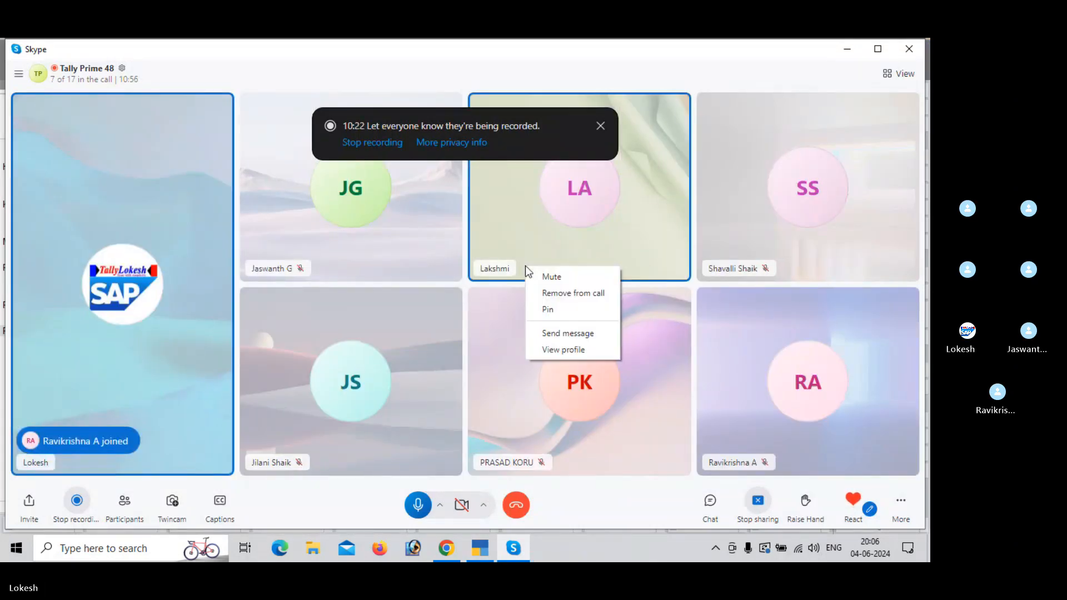
pyautogui.click(555, 278)
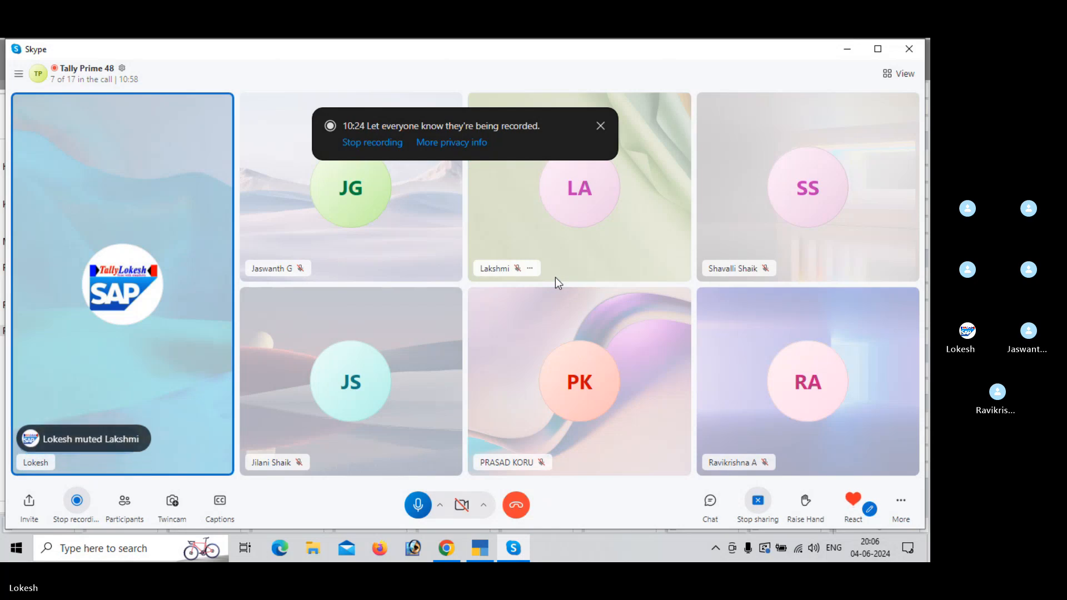
pyautogui.click(847, 48)
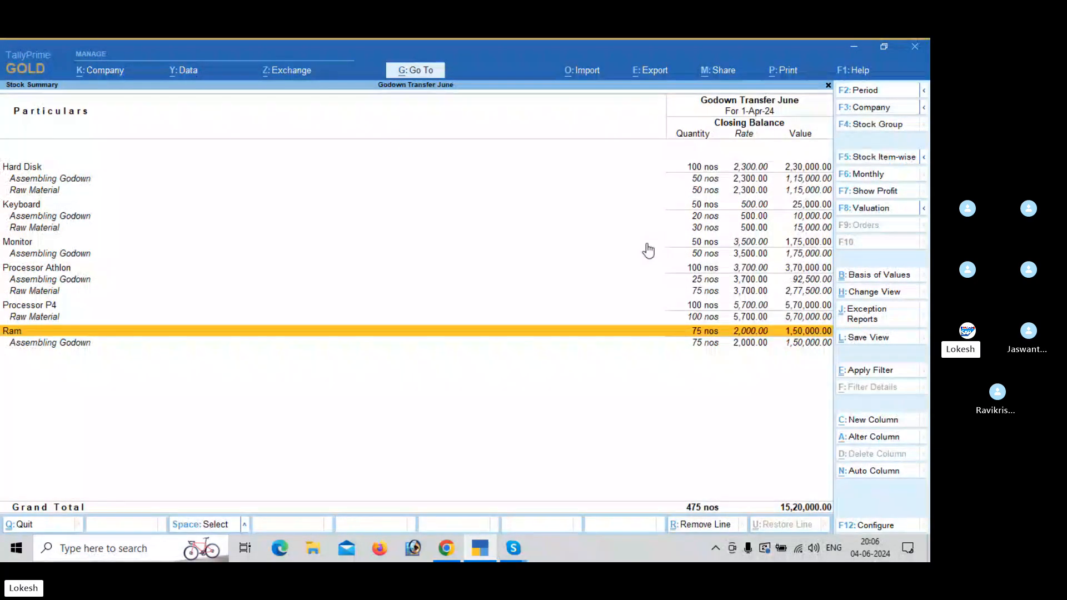
# Close the Stock Summary and view the Dashboard down to the Inventory Details tile, closing it when finished
pyautogui.press('Escape')
pyautogui.press('Down')
pyautogui.press('Down')
pyautogui.press('Down')
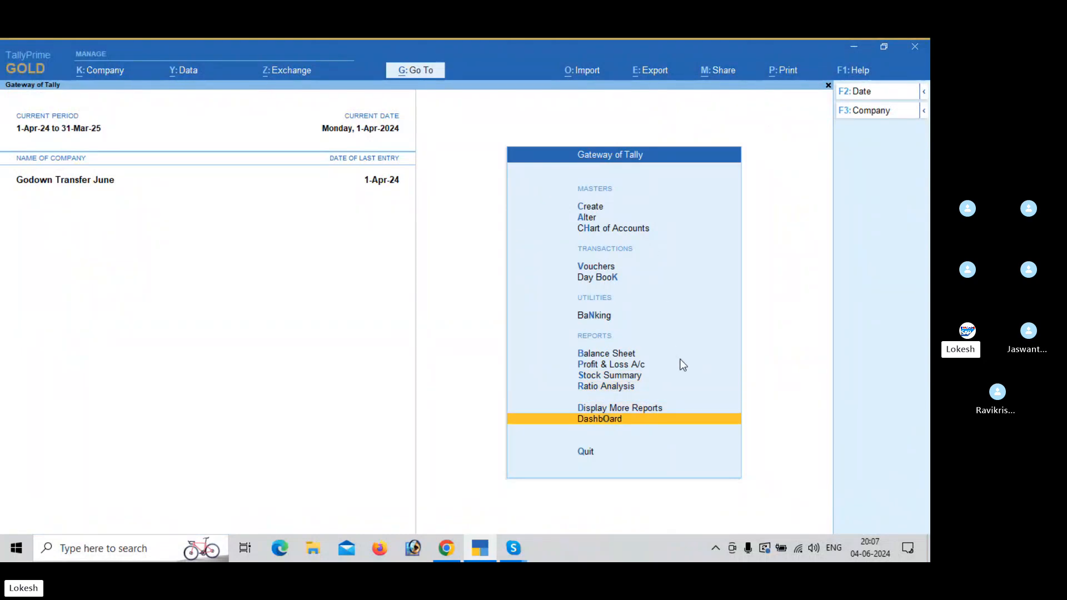
pyautogui.click(617, 421)
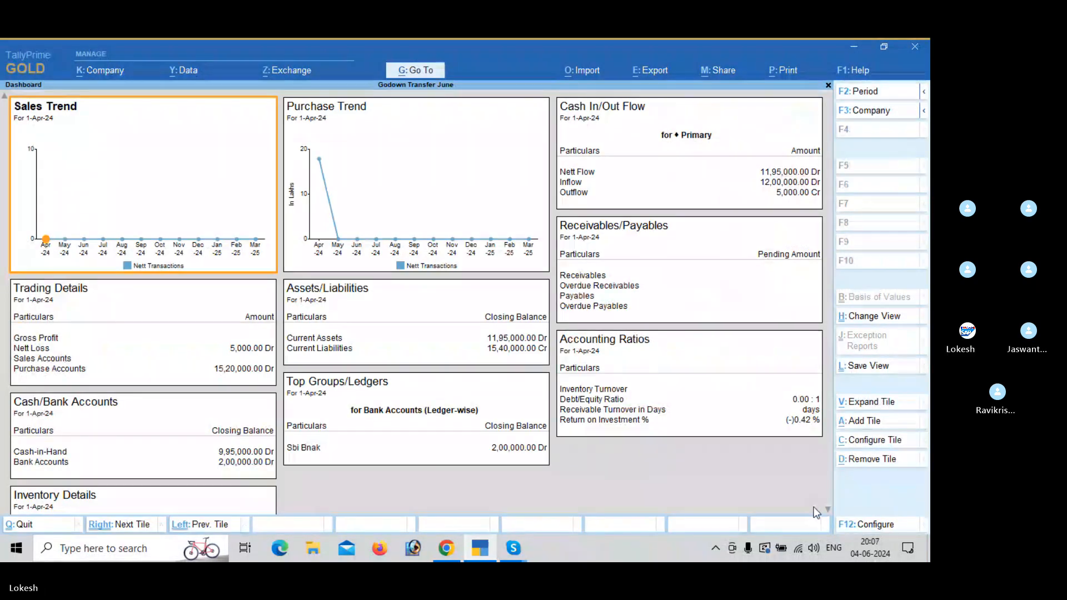
pyautogui.click(828, 510)
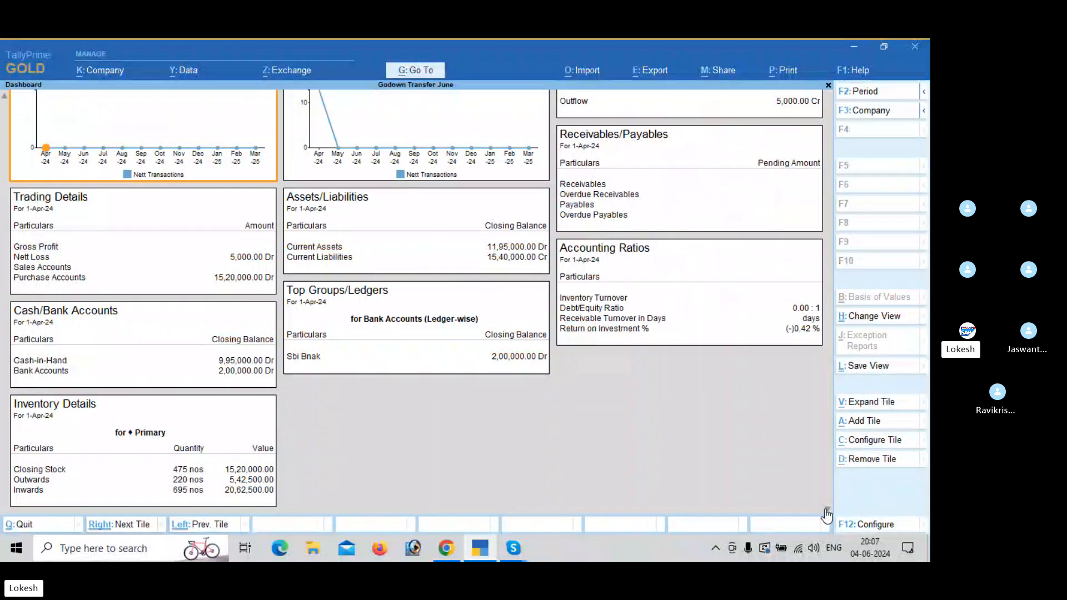
pyautogui.press('Escape')
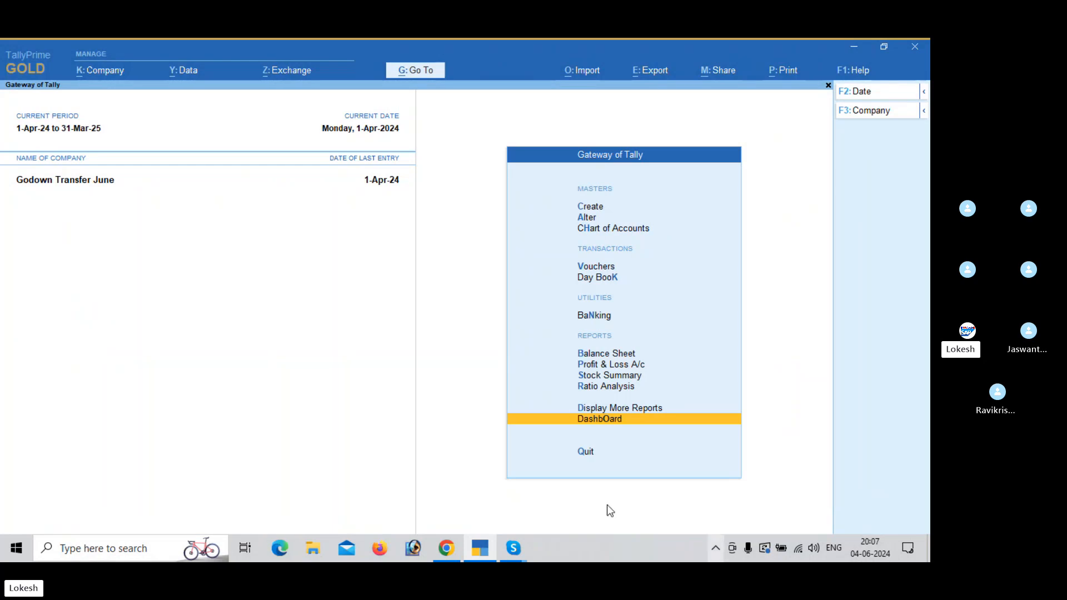
# Switch to the Skype group call, dismiss the recording notice, and return to TallyPrime
pyautogui.click(511, 540)
pyautogui.click(492, 502)
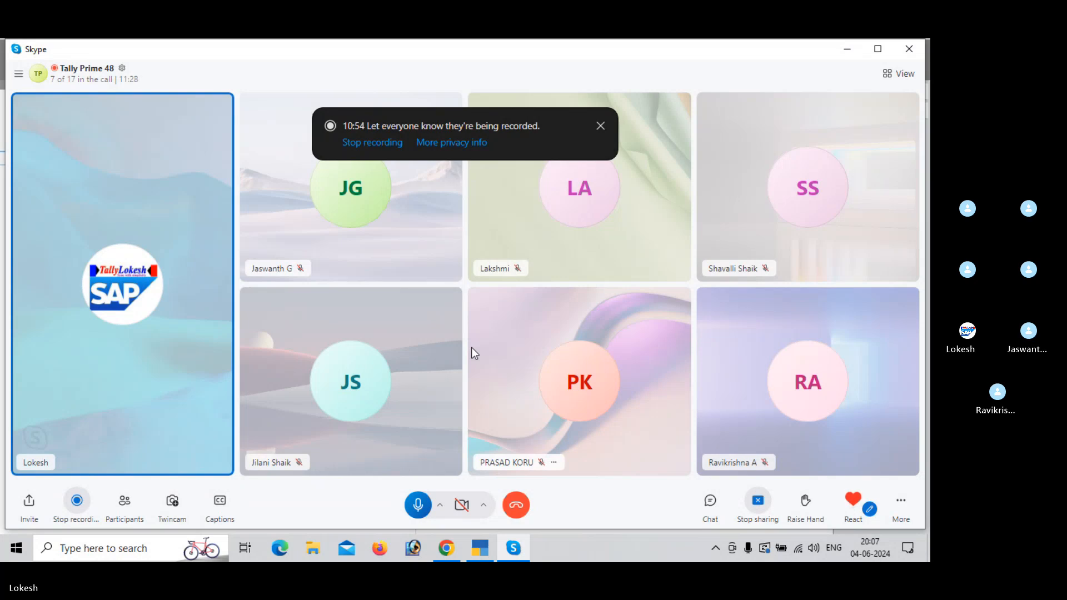
pyautogui.click(598, 128)
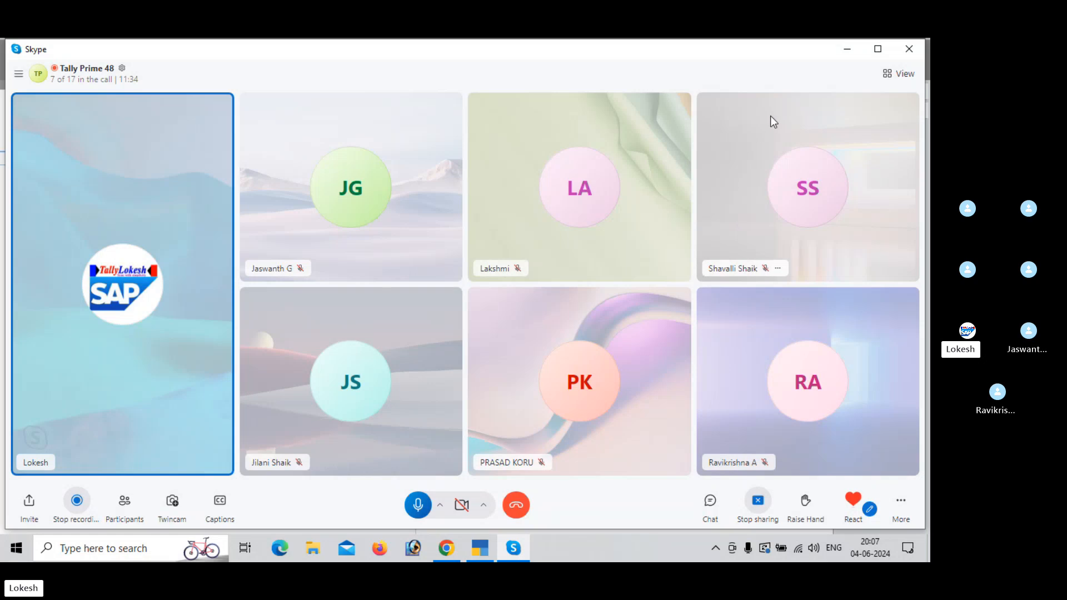
pyautogui.click(847, 55)
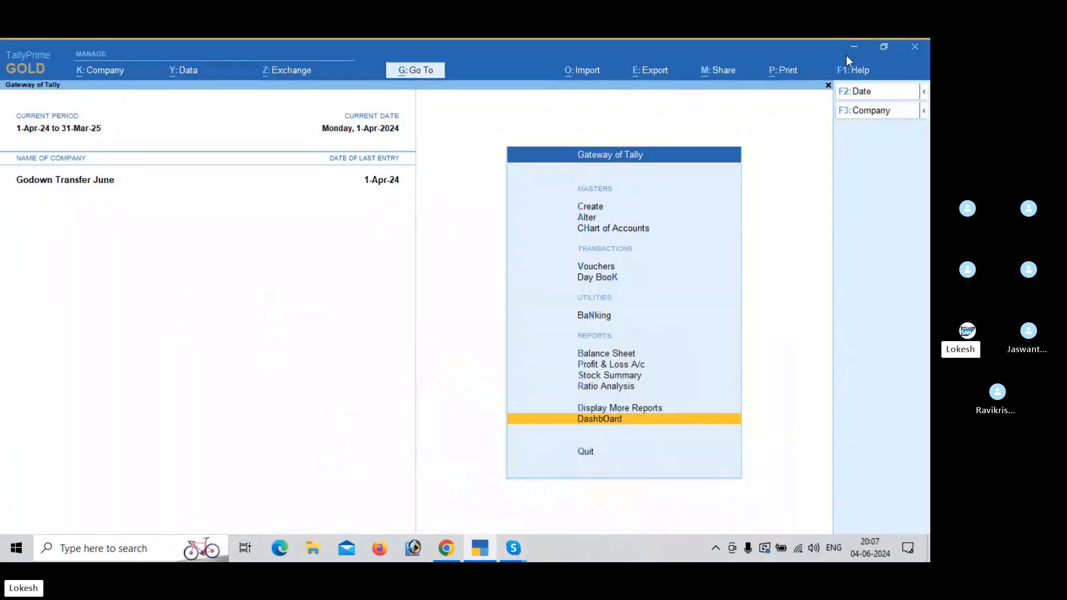
# Start creating a new company with UNIVERSAL HOME NEEDS as both its company name and mailing name
pyautogui.click(110, 71)
pyautogui.press('Up')
pyautogui.press('Down')
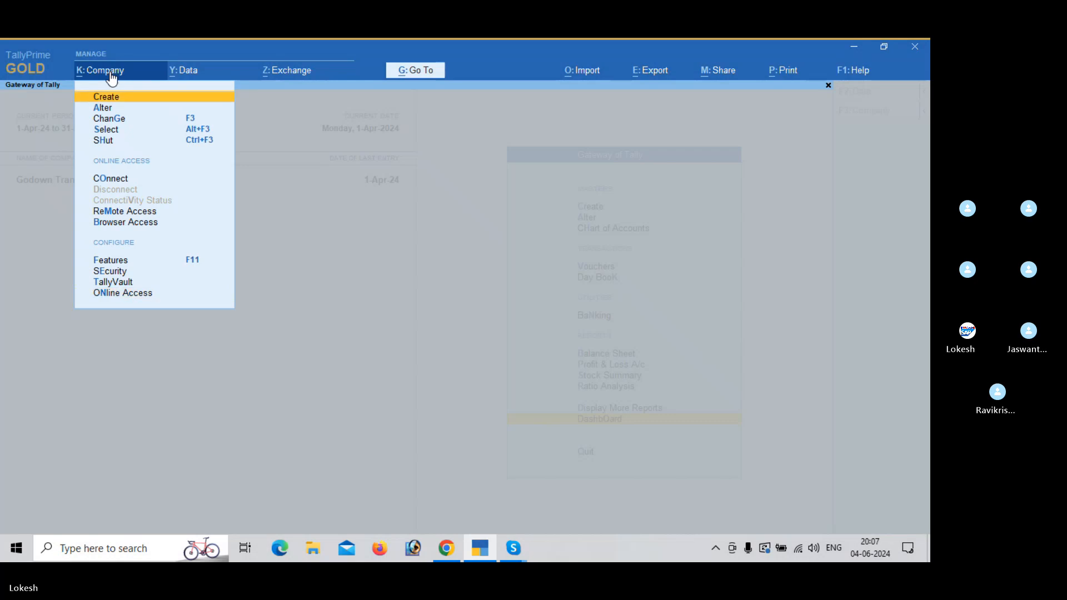
pyautogui.press('Return')
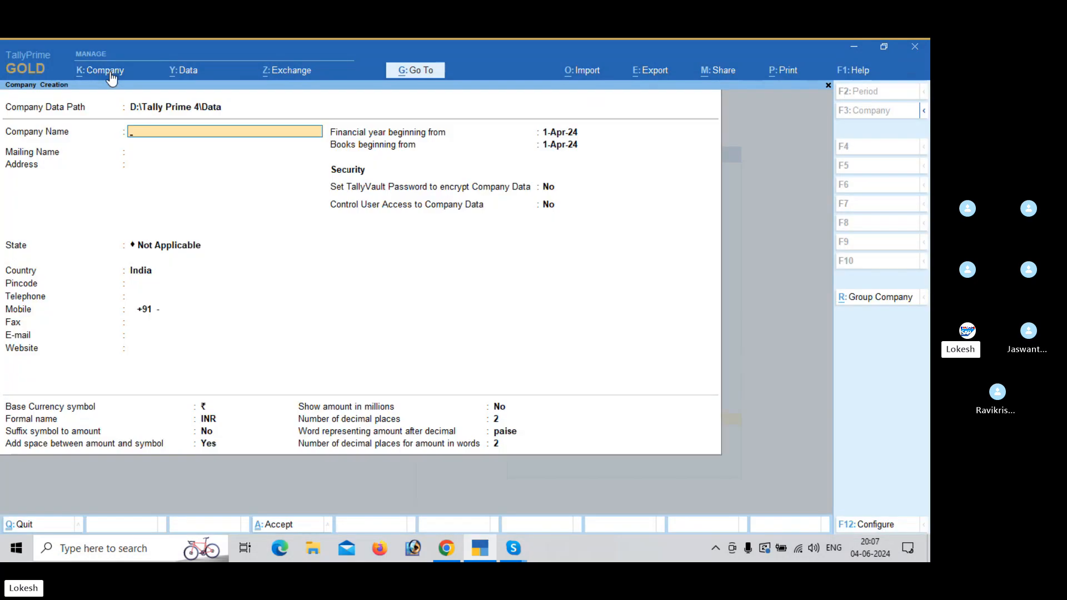
pyautogui.write('UNIV')
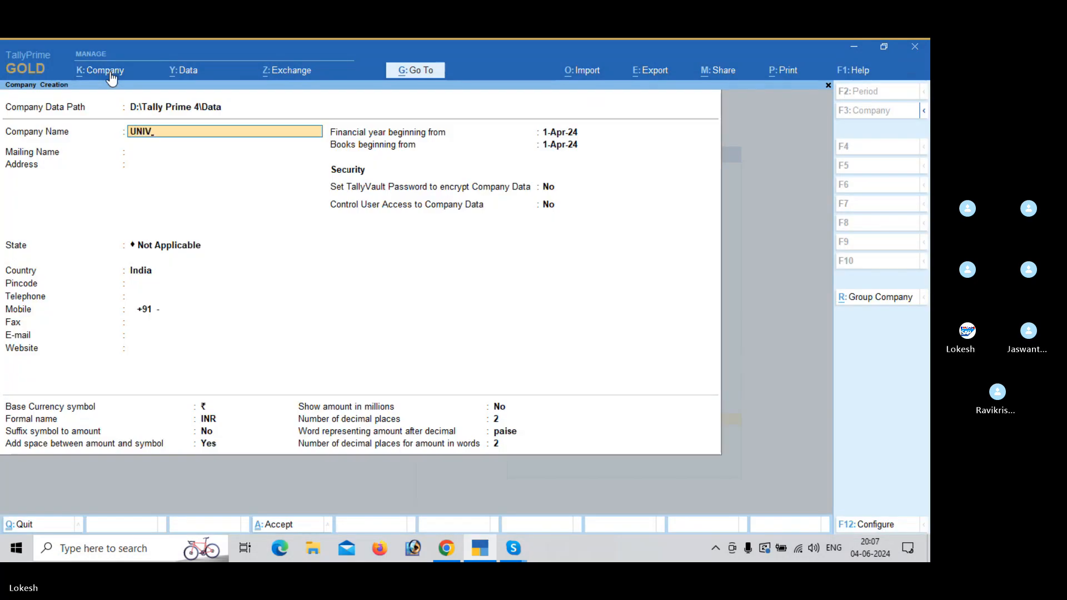
pyautogui.press('BackSpace')
pyautogui.write('ERSA')
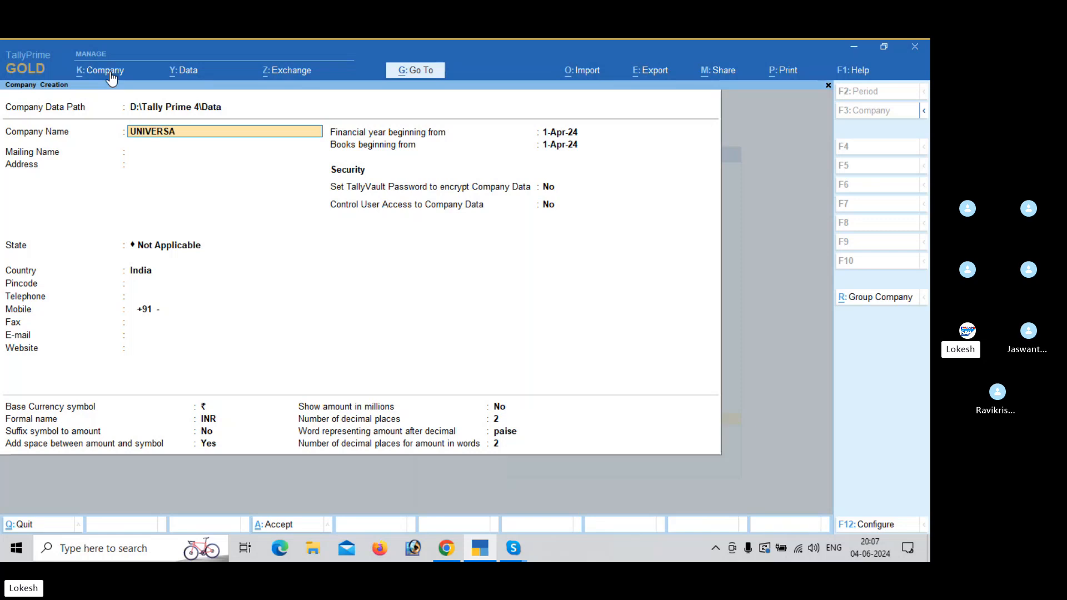
pyautogui.write(' L')
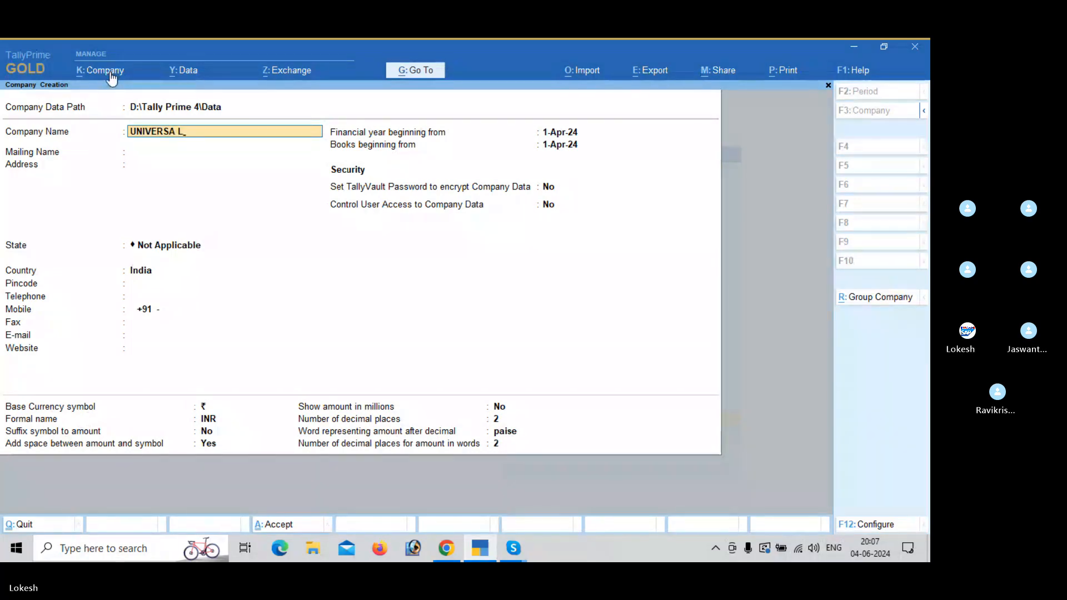
pyautogui.press('BackSpace')
pyautogui.press('BackSpace')
pyautogui.write('L HOME NEEDS')
pyautogui.press('Return')
pyautogui.press('Return')
pyautogui.press('Return')
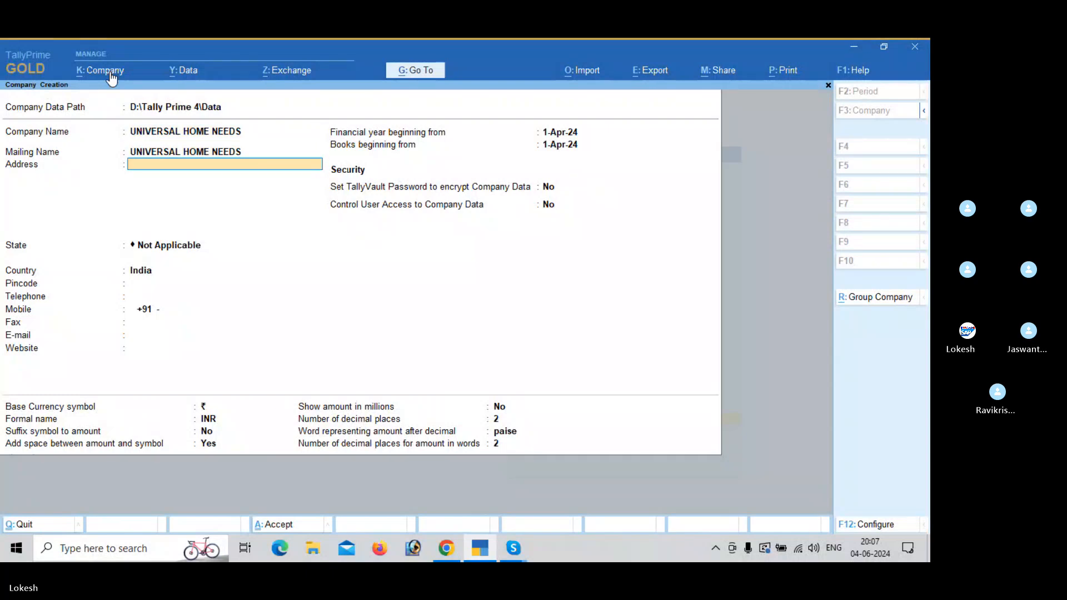
# Set the company's state to Andhra Pradesh, leave the contact details blank, and save the company
pyautogui.press('Down')
pyautogui.press('Down')
pyautogui.press('Return')
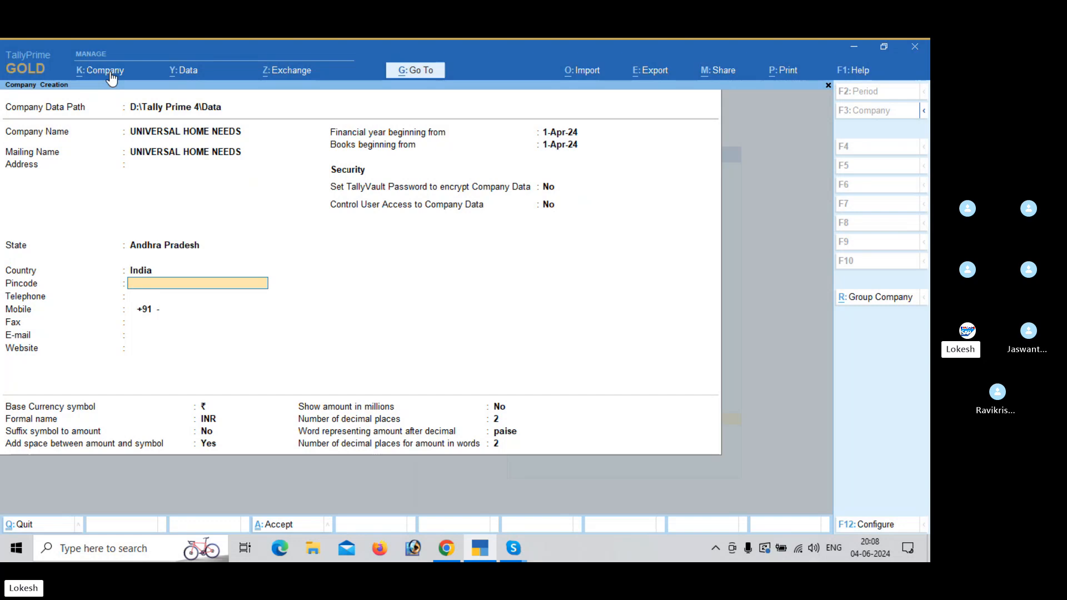
pyautogui.press('Return')
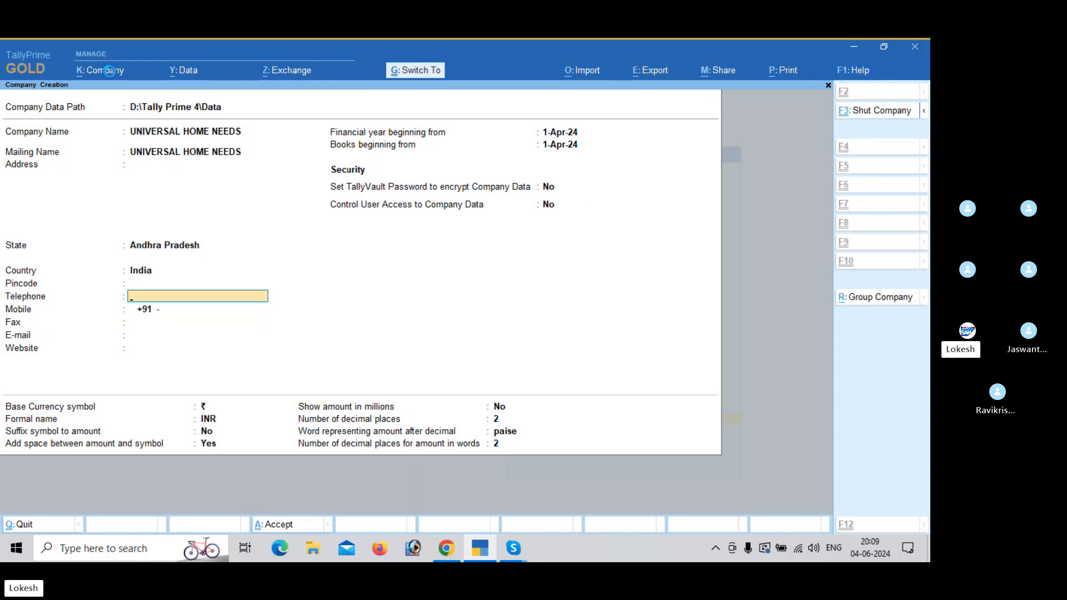
pyautogui.hotkey('ctrl', 'a')
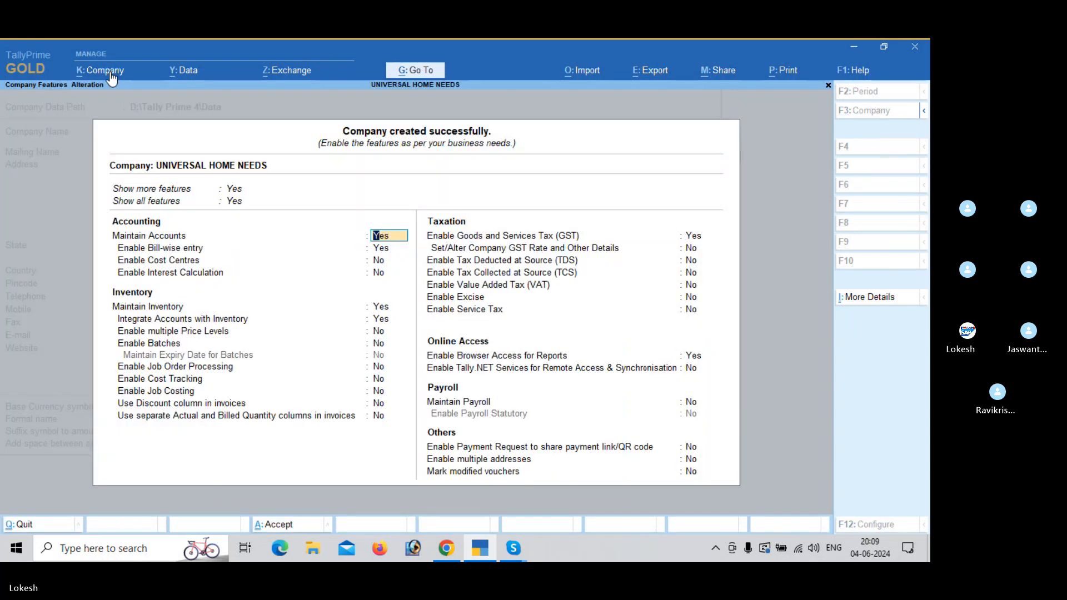
# Disable bill-wise entry in the company's accounting features, leaving cost centres and interest calculation off
pyautogui.press('Return')
pyautogui.write('n')
pyautogui.press('Return')
pyautogui.press('Return')
pyautogui.press('Return')
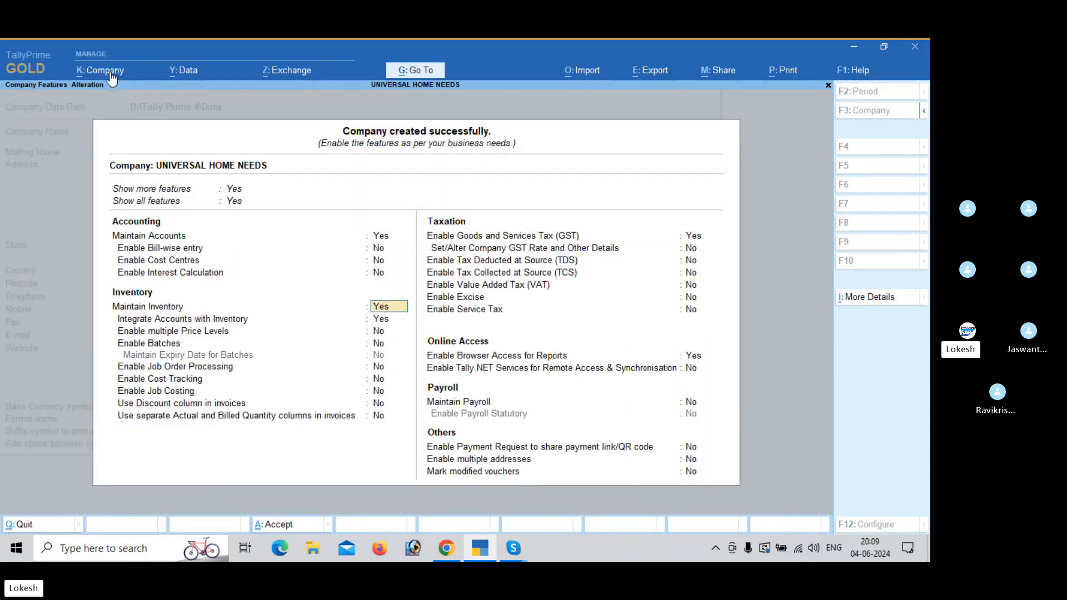
# Enable batches and expiry dates for batches in the company's inventory features, leaving the other inventory options as they are
pyautogui.press('Return')
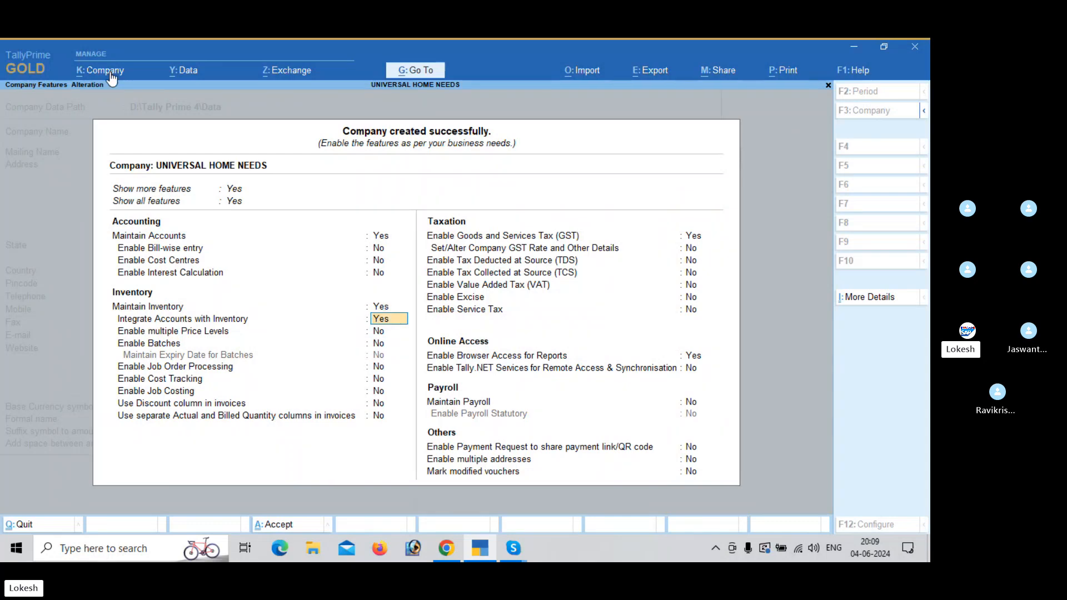
pyautogui.press('Return')
pyautogui.press('Return')
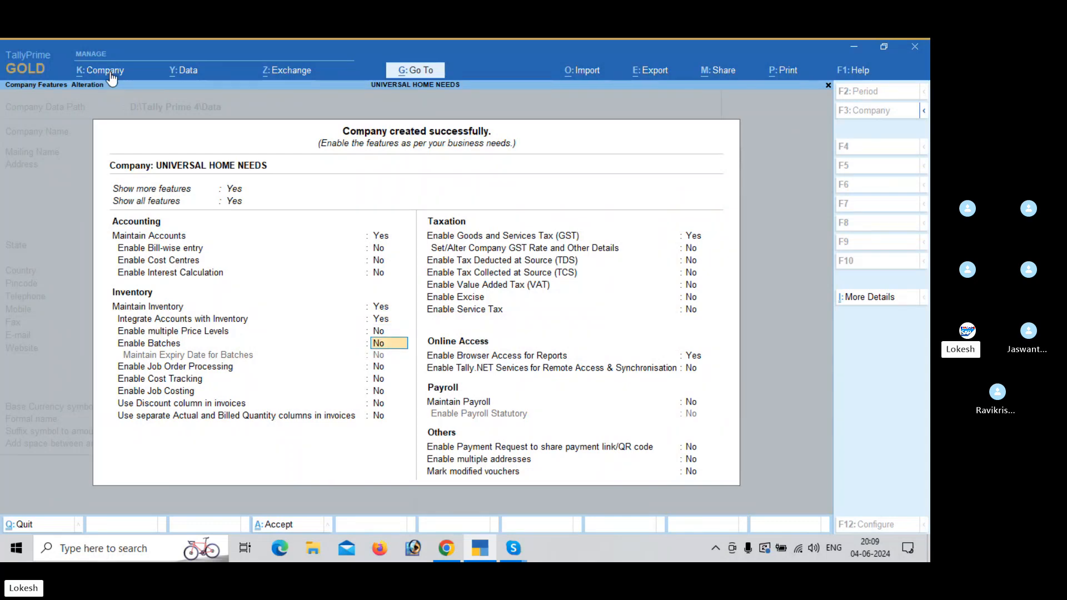
pyautogui.write('y')
pyautogui.press('Return')
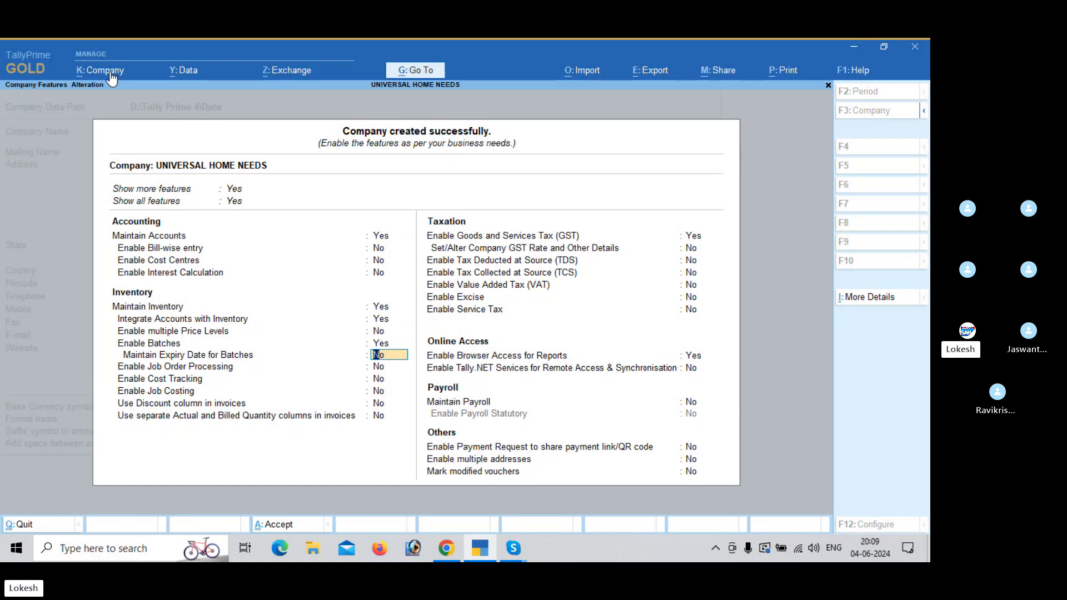
pyautogui.write('y')
pyautogui.press('Return')
pyautogui.press('Return')
pyautogui.press('Return')
pyautogui.press('Return')
pyautogui.press('Return')
pyautogui.press('Return')
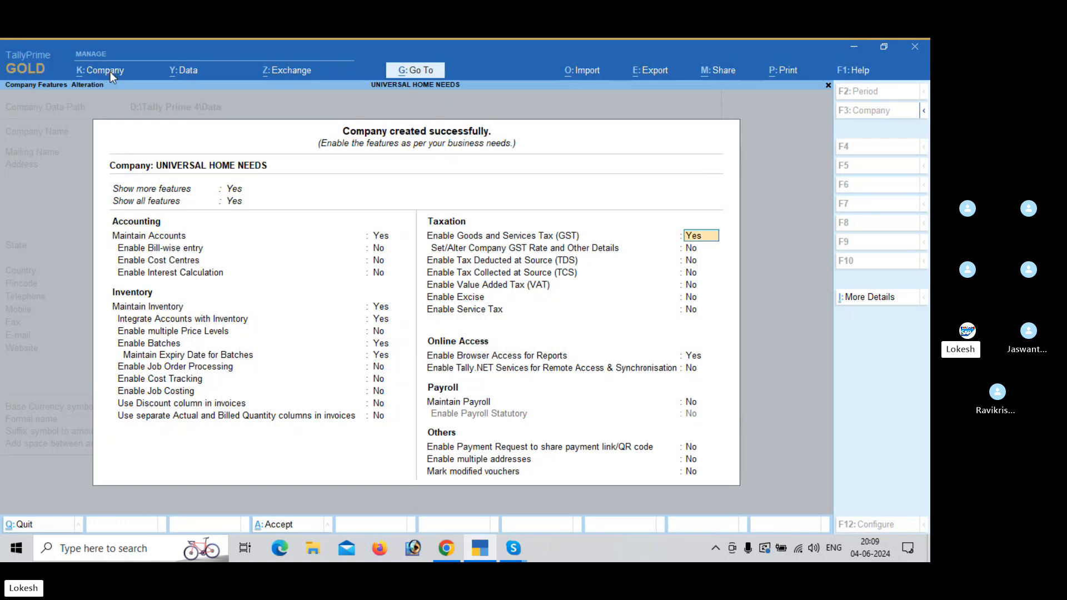
# Keep GST enabled, enter 37 as the GSTIN/UIN in the GST details, and save the registration and company features
pyautogui.press('Return')
pyautogui.press('Return')
pyautogui.press('Return')
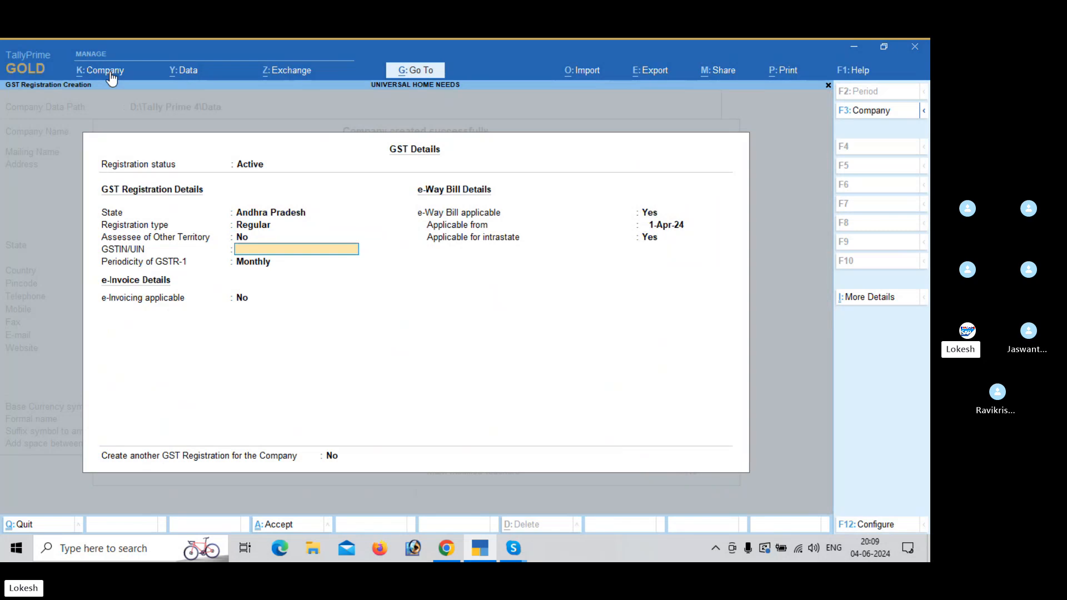
pyautogui.write('37')
pyautogui.press('Return')
pyautogui.press('Return')
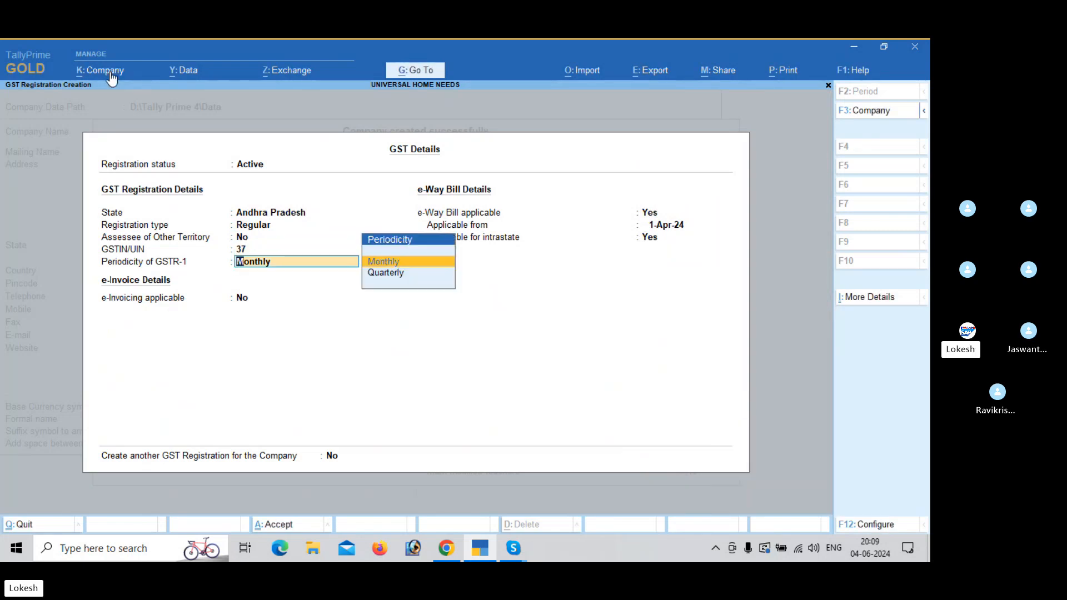
pyautogui.hotkey('ctrl', 'a')
pyautogui.hotkey('ctrl', 'a')
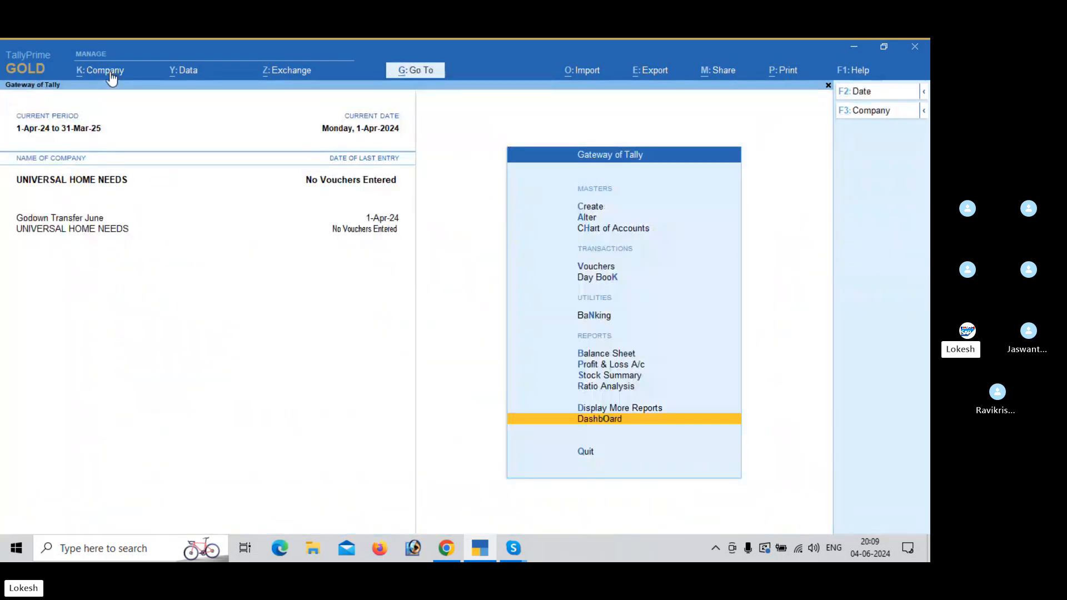
# Open voucher entry for the new company and change the voucher type to Receipt
pyautogui.press('Down')
pyautogui.press('Down')
pyautogui.press('Down')
pyautogui.press('Down')
pyautogui.press('Down')
pyautogui.press('Return')
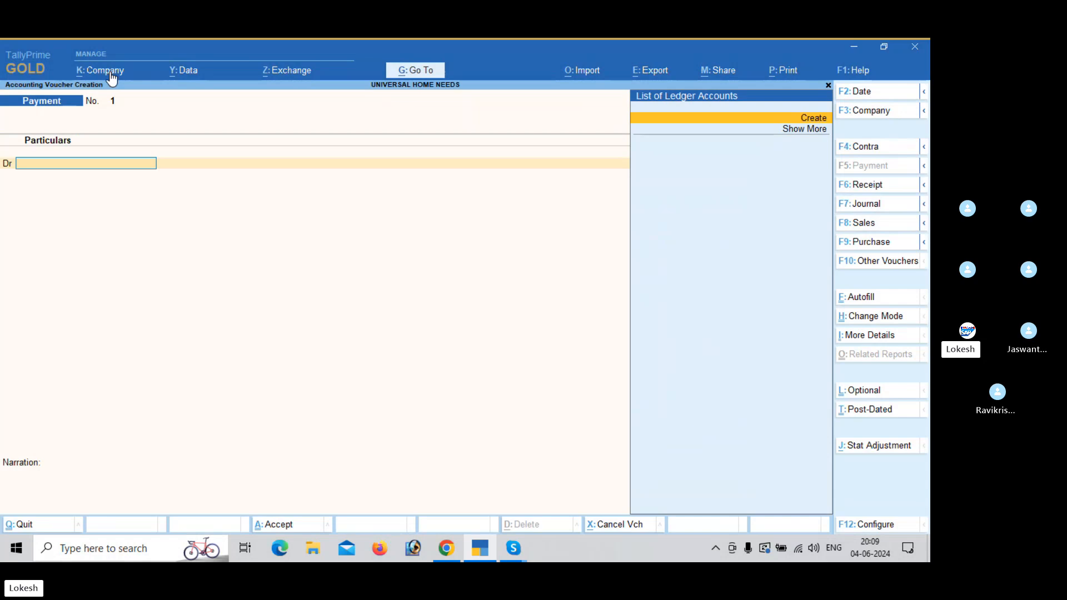
pyautogui.click(884, 188)
# Create the ledger Capital under the Capital Account group and save it
pyautogui.hotkey('alt', 'c')
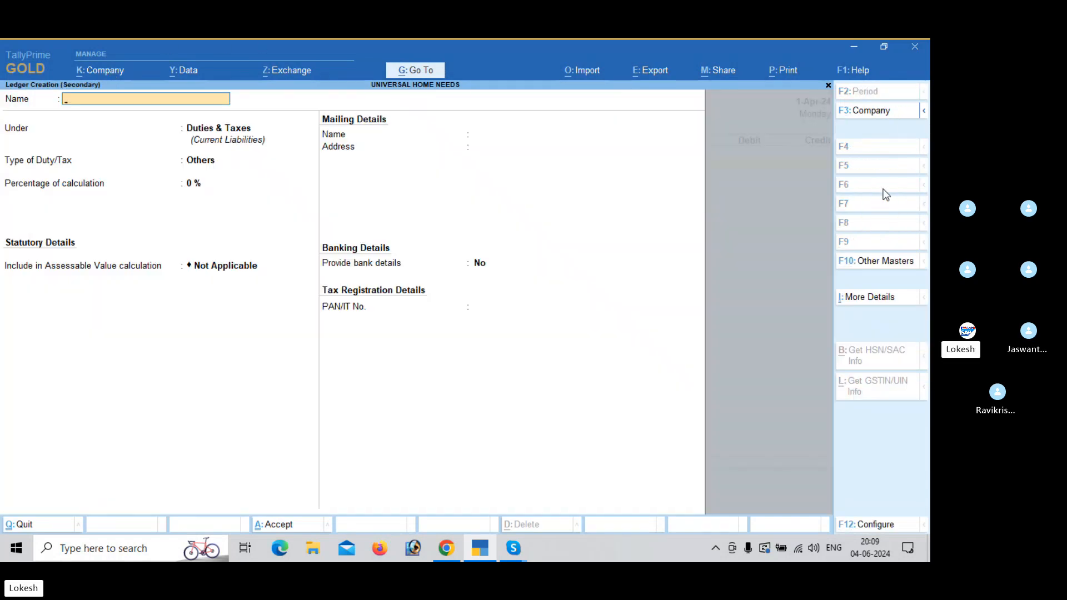
pyautogui.write('CAPIT')
pyautogui.press('BackSpace')
pyautogui.press('BackSpace')
pyautogui.press('BackSpace')
pyautogui.write('apital')
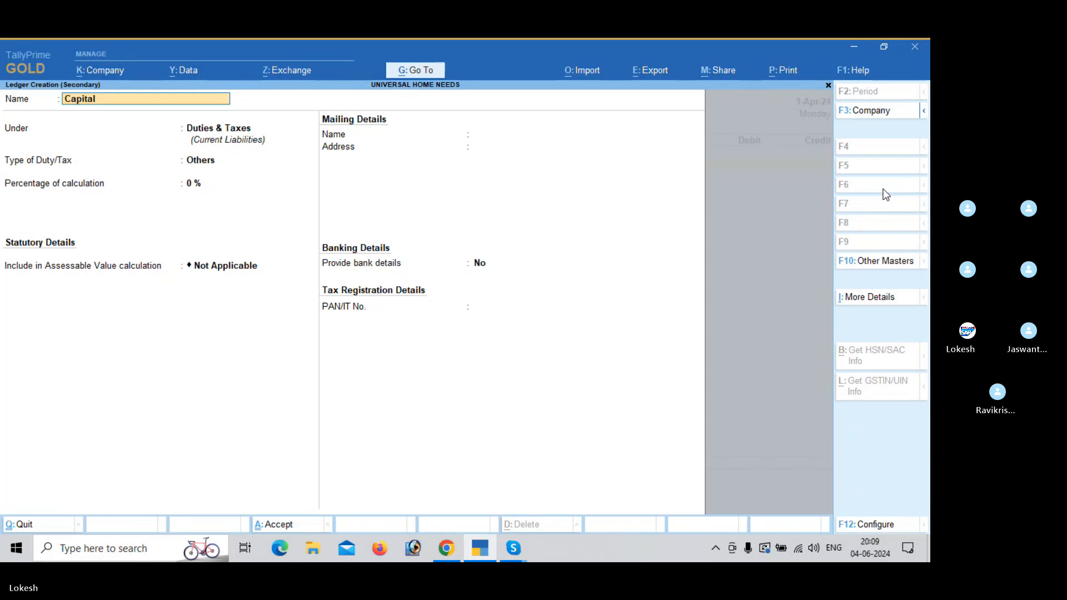
pyautogui.press('Return')
pyautogui.write('Ca')
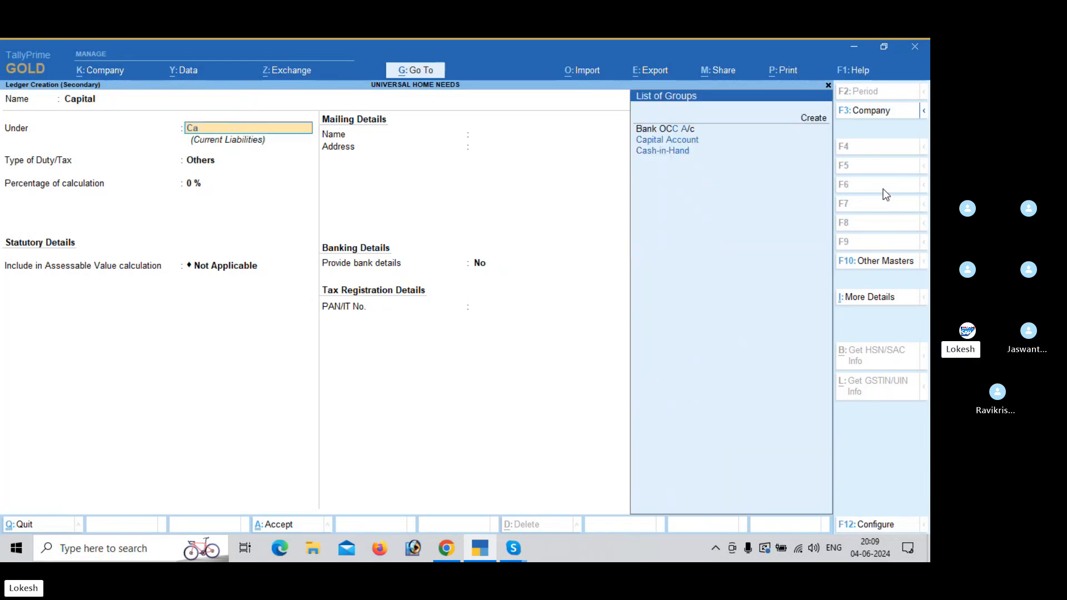
pyautogui.press('Down')
pyautogui.press('Return')
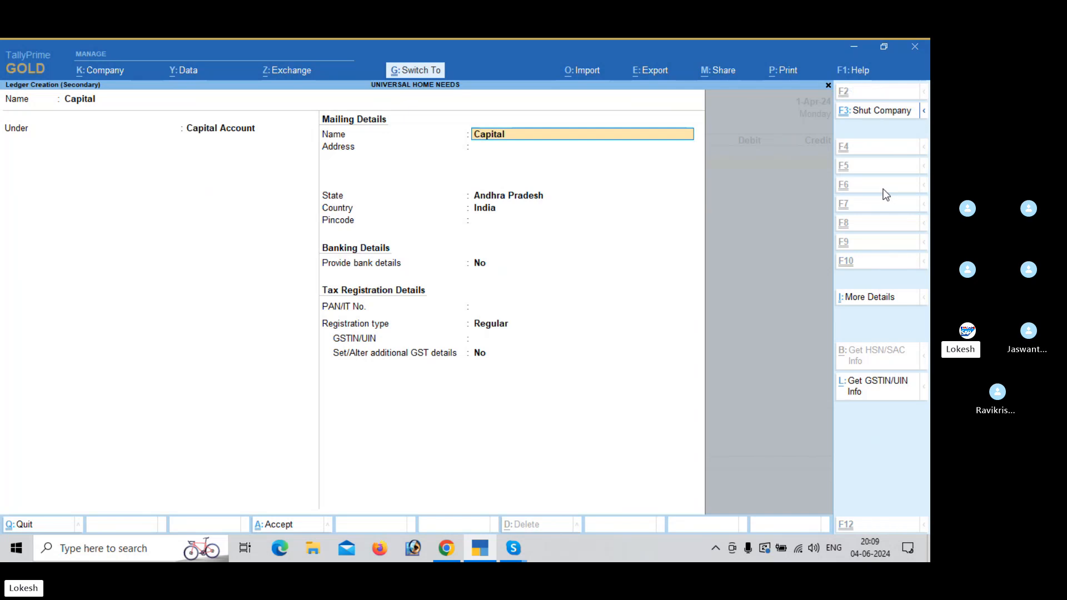
pyautogui.hotkey('ctrl', 'a')
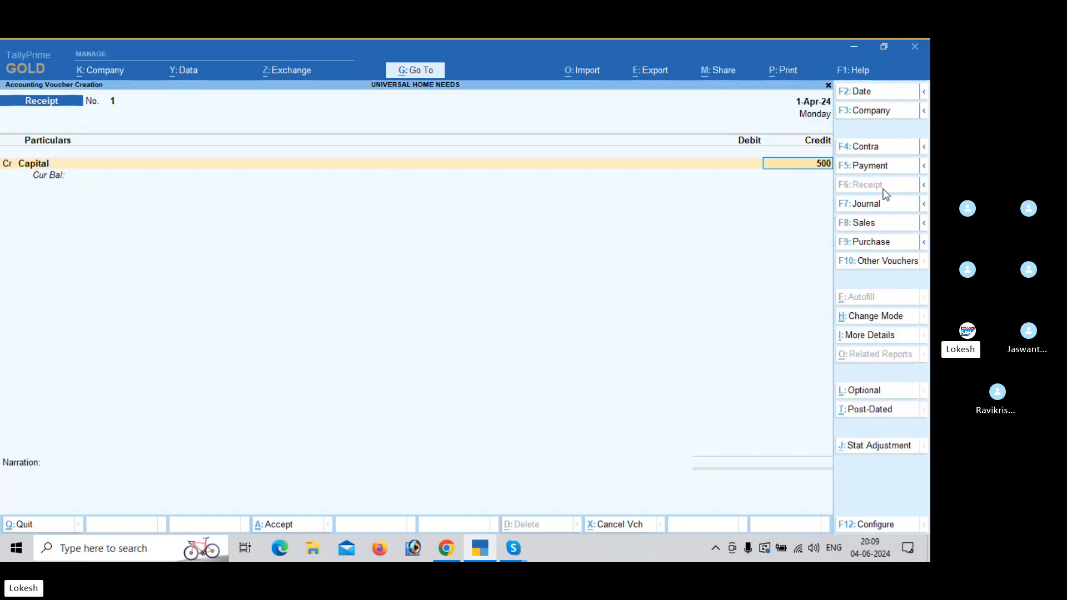
# Credit Capital with 5,00,000, debit Cash, and save the receipt voucher
pyautogui.press('Return')
pyautogui.press('Return')
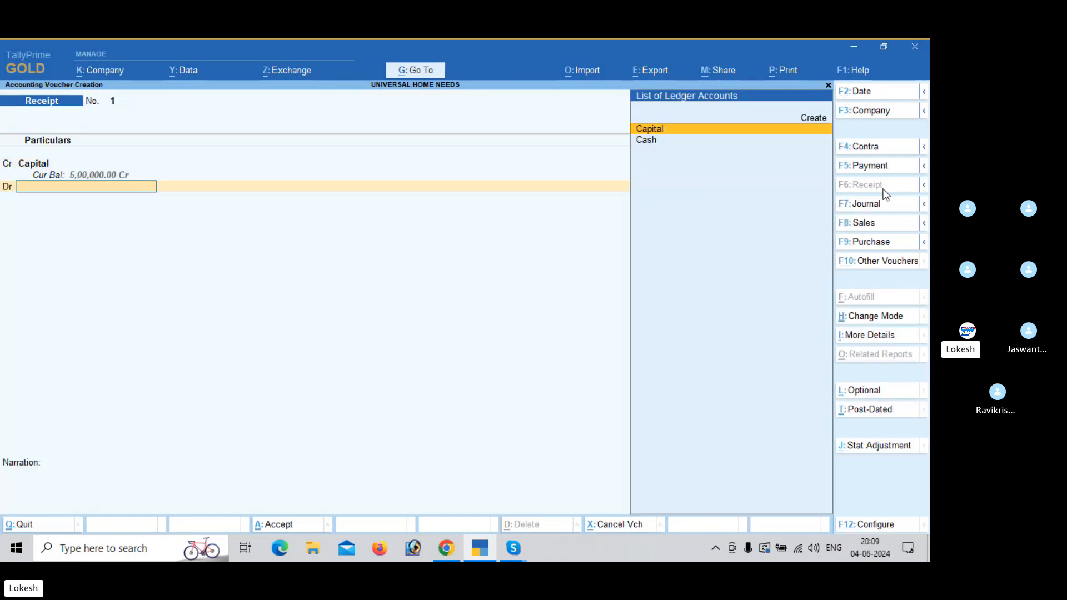
pyautogui.press('Down')
pyautogui.press('Return')
pyautogui.press('Return')
pyautogui.press('Return')
pyautogui.press('Return')
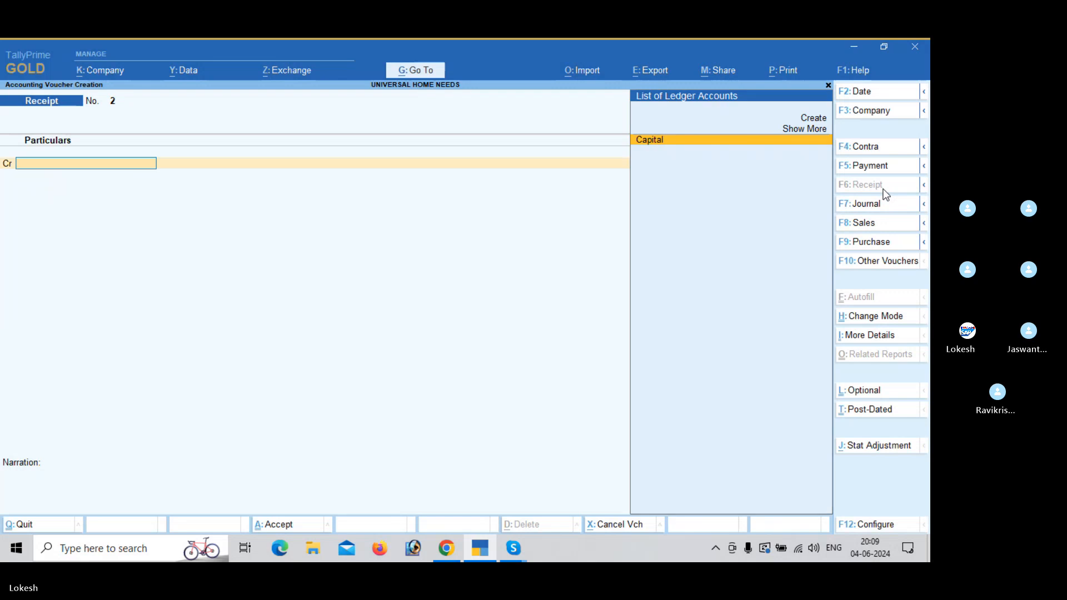
# Start a purchase voucher and create the supplier ledger Arjun Traders under the Sundry Creditors group
pyautogui.click(886, 243)
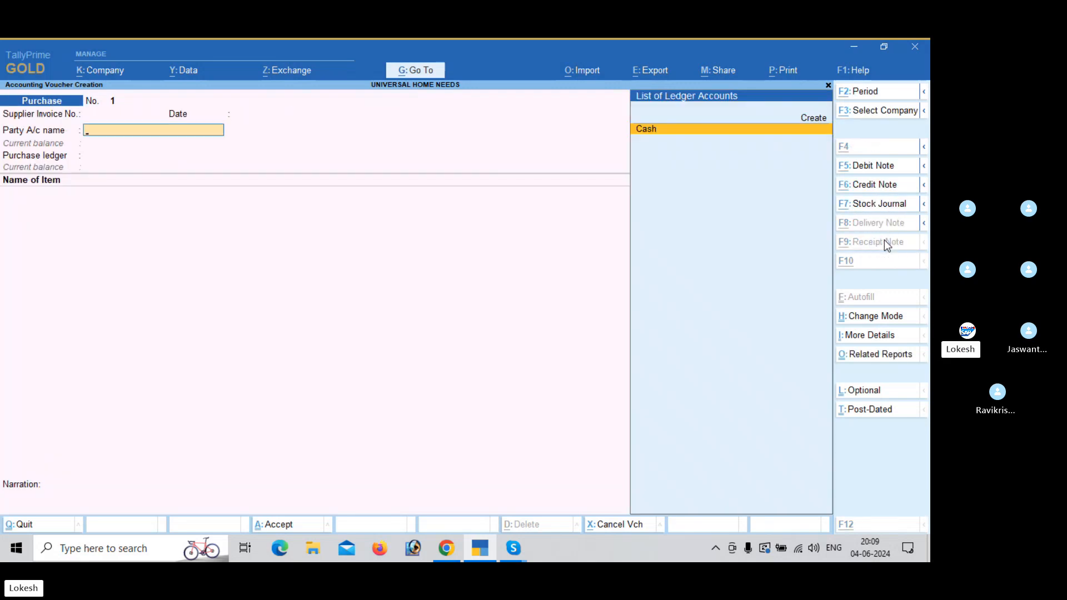
pyautogui.hotkey('alt', 'c')
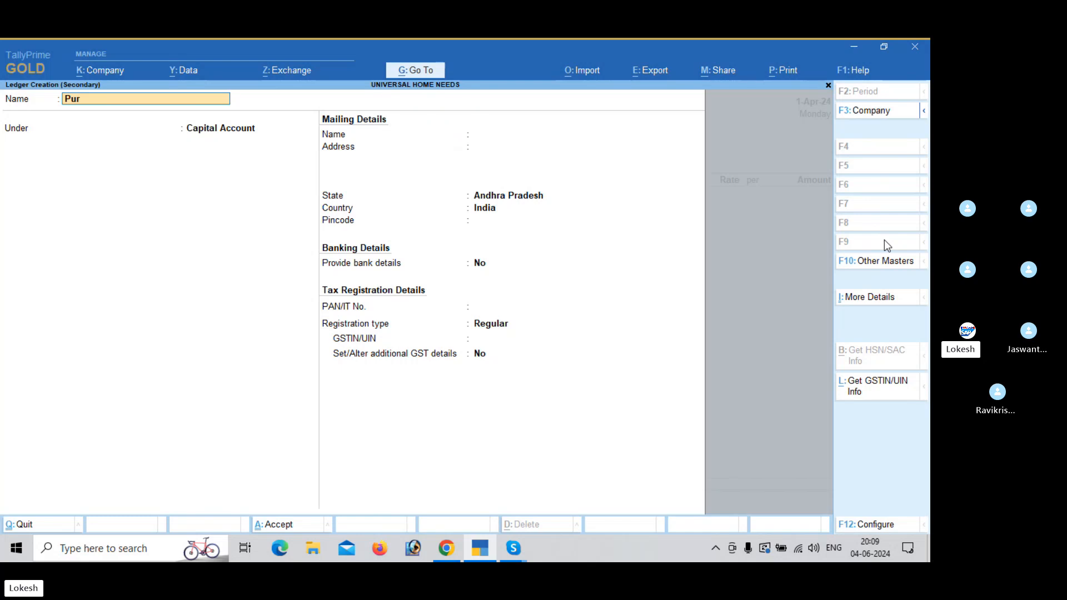
pyautogui.press('BackSpace')
pyautogui.press('BackSpace')
pyautogui.press('BackSpace')
pyautogui.press('BackSpace')
pyautogui.press('BackSpace')
pyautogui.write('Arjun Traders')
pyautogui.press('Return')
pyautogui.write('sun')
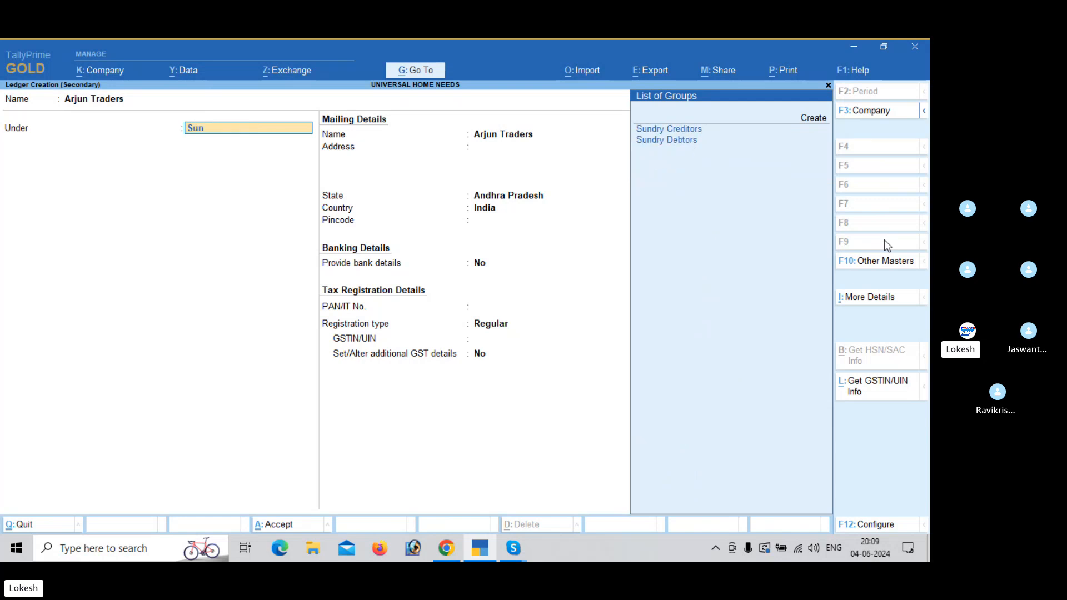
pyautogui.press('Return')
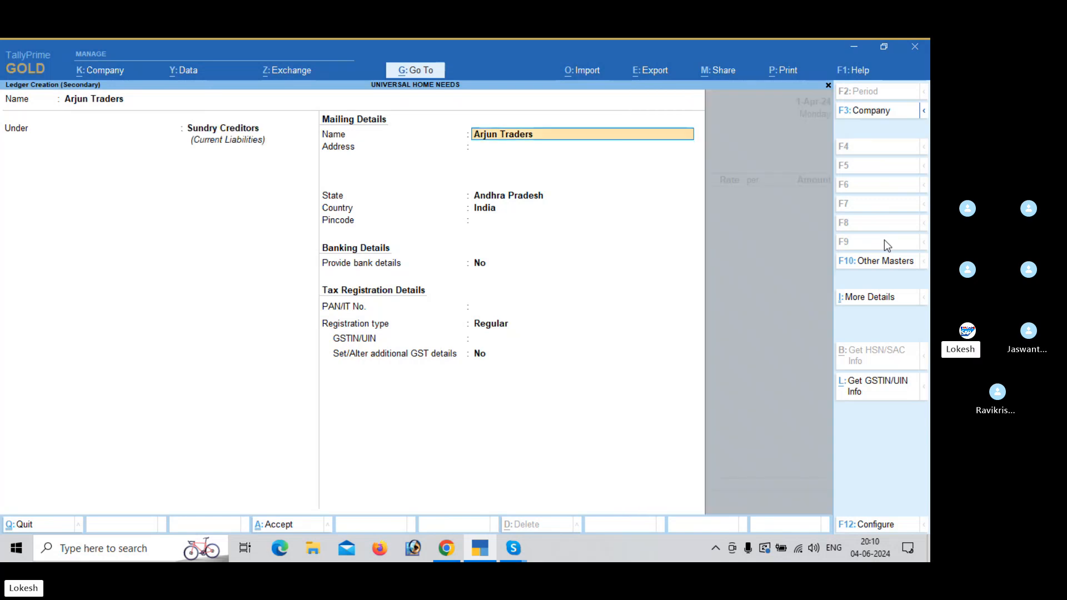
# Enter 37 as the GSTIN/UIN of Arjun Traders, save the ledger, and accept the voucher's party details
pyautogui.press('Return')
pyautogui.press('Return')
pyautogui.press('Return')
pyautogui.press('Return')
pyautogui.press('Return')
pyautogui.press('Return')
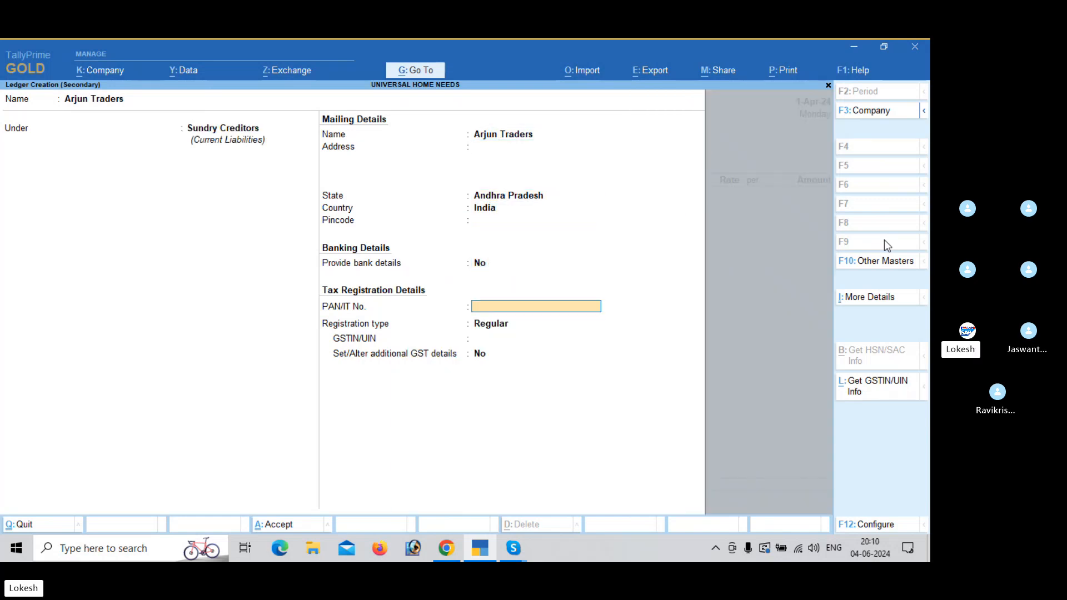
pyautogui.press('Return')
pyautogui.press('Return')
pyautogui.press('Return')
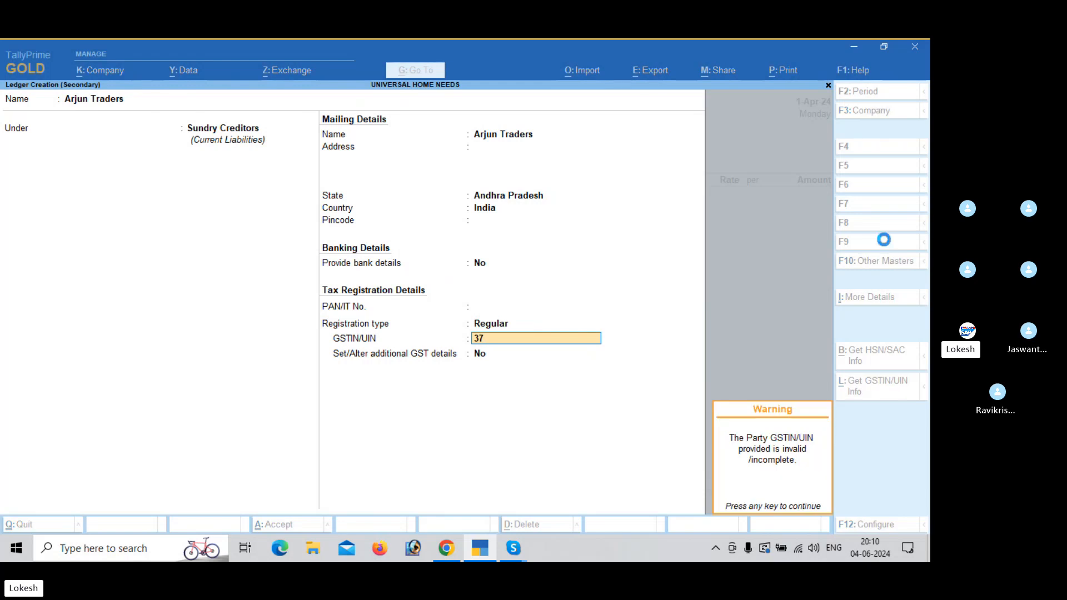
pyautogui.press('Return')
pyautogui.hotkey('ctrl', 'a')
pyautogui.hotkey('ctrl', 'a')
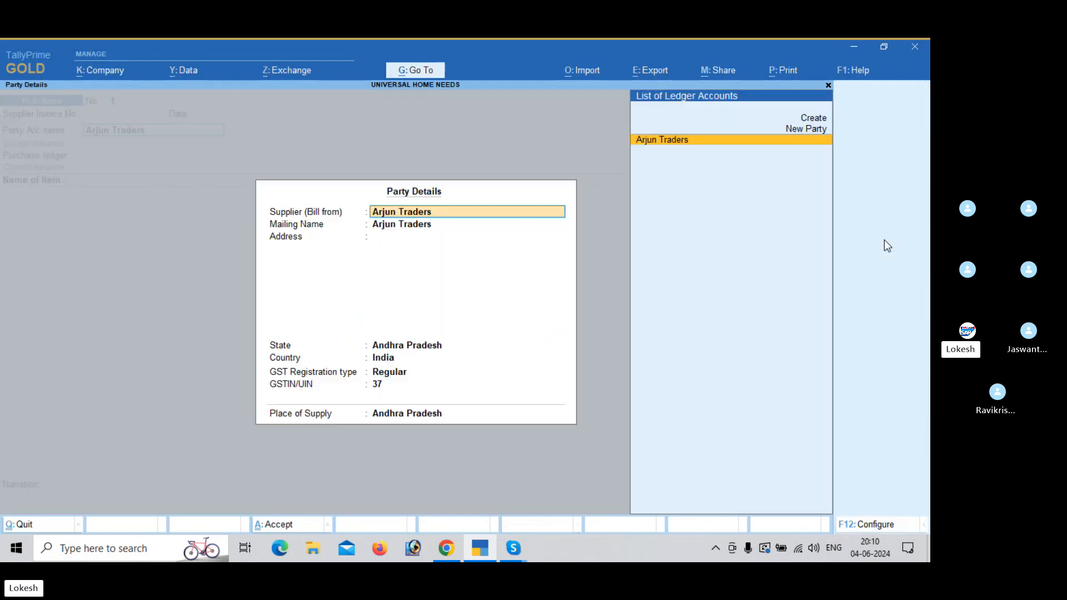
pyautogui.hotkey('ctrl', 'a')
pyautogui.press('Return')
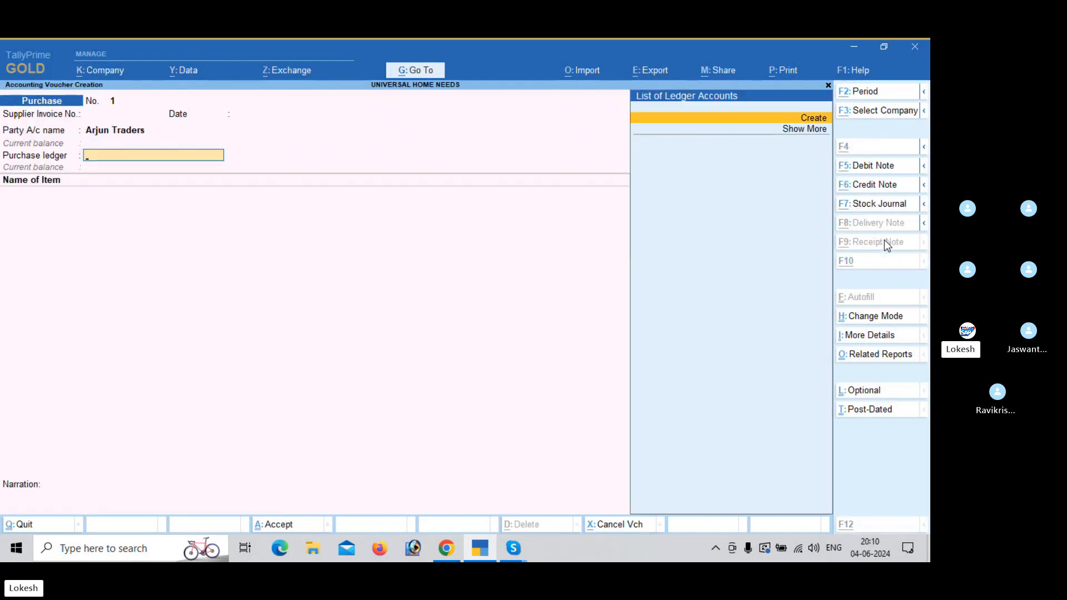
# Create the ledger Purchase under Purchase Accounts with Goods as the type of supply, and save it as the voucher's purchase ledger
pyautogui.write('Purchase')
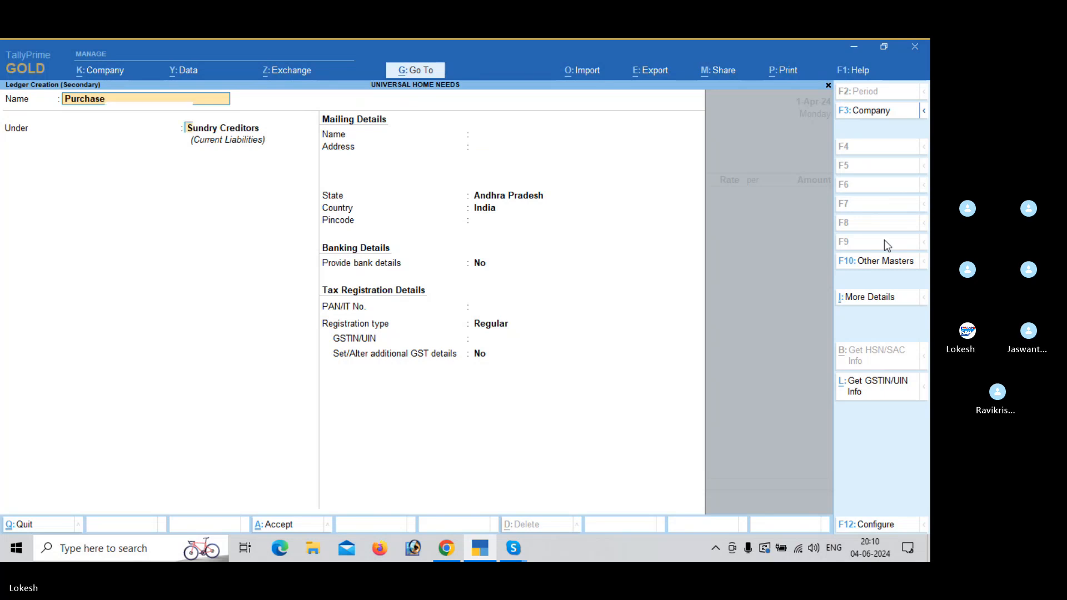
pyautogui.press('Return')
pyautogui.write('Pu')
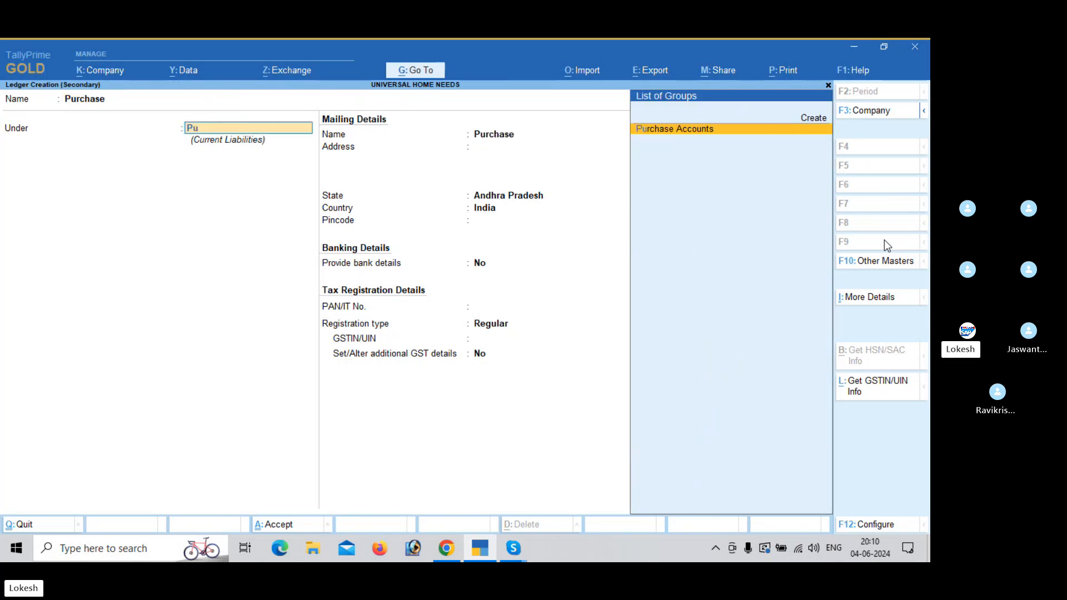
pyautogui.press('Return')
pyautogui.press('Return')
pyautogui.press('Return')
pyautogui.press('Return')
pyautogui.press('Return')
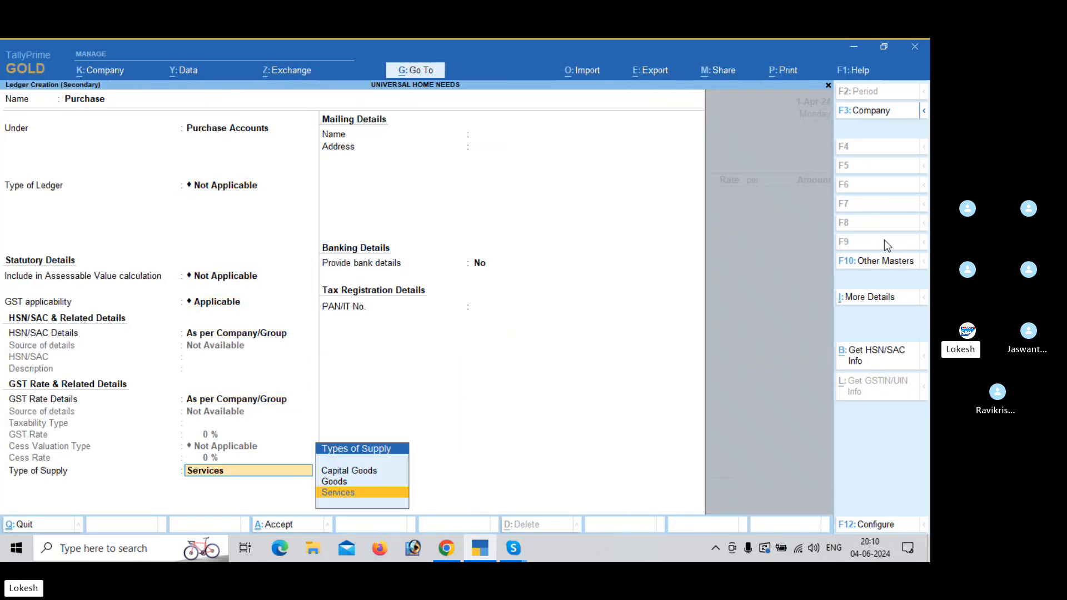
pyautogui.press('Up')
pyautogui.press('Return')
pyautogui.press('Return')
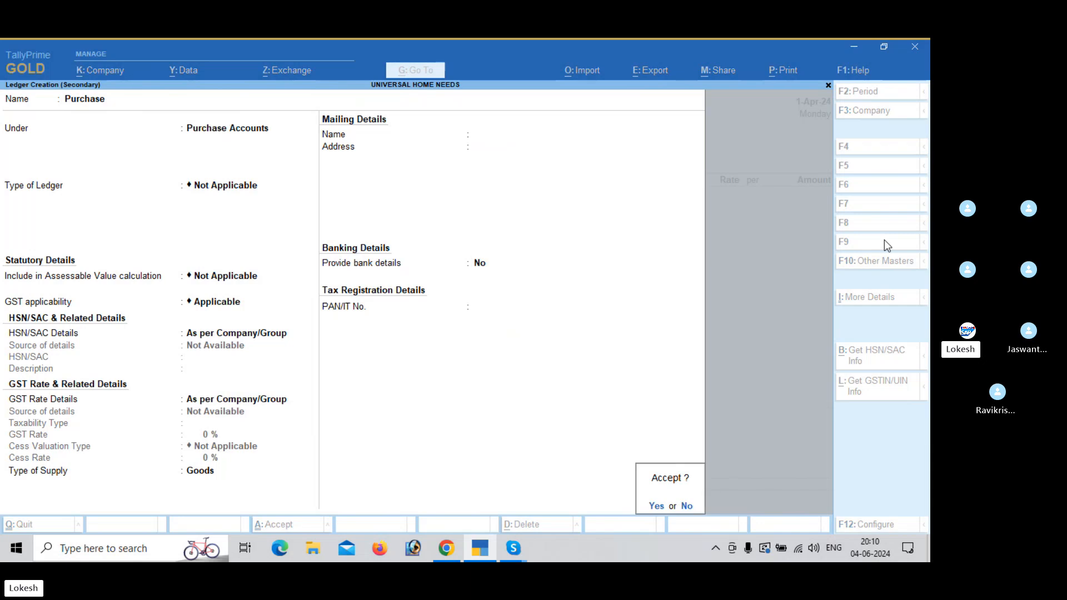
pyautogui.press('Return')
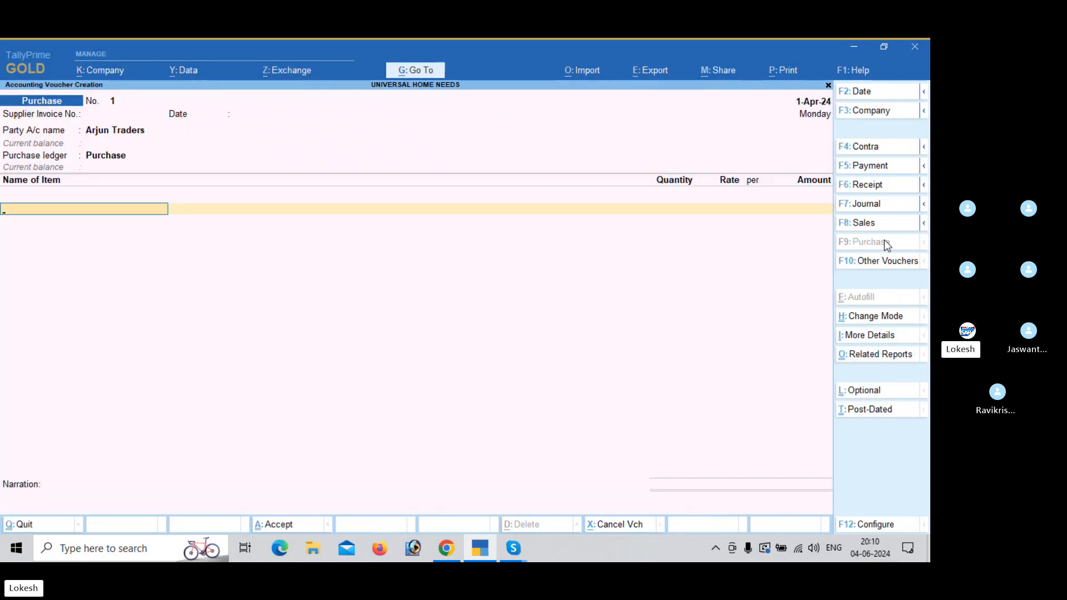
# Start a new stock item named Bluetooth from the purchase voucher, keeping it under Primary
pyautogui.hotkey('alt', 'c')
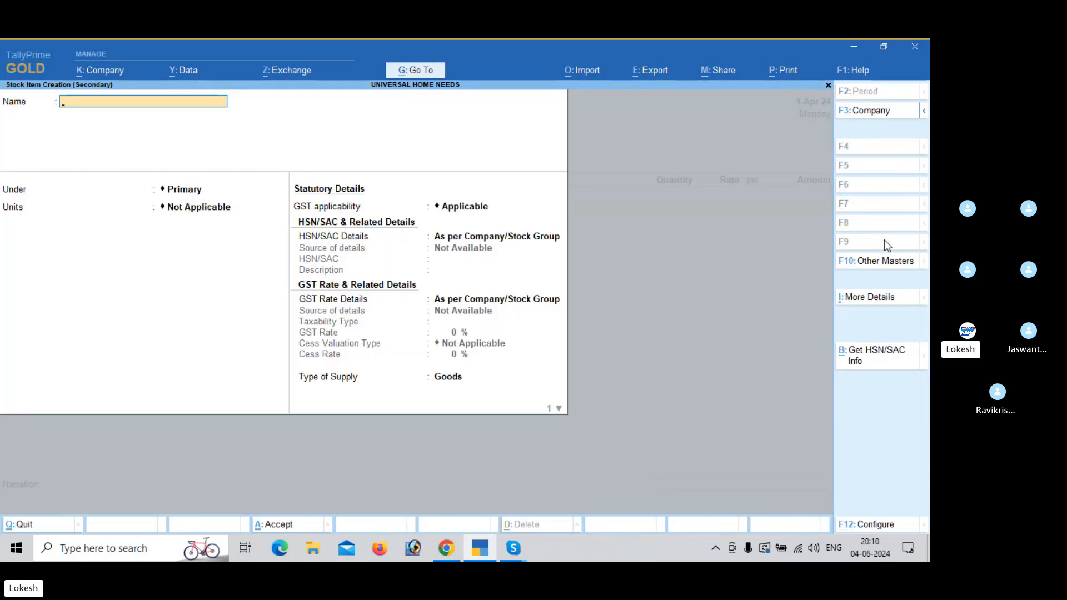
pyautogui.write('Bluetooth')
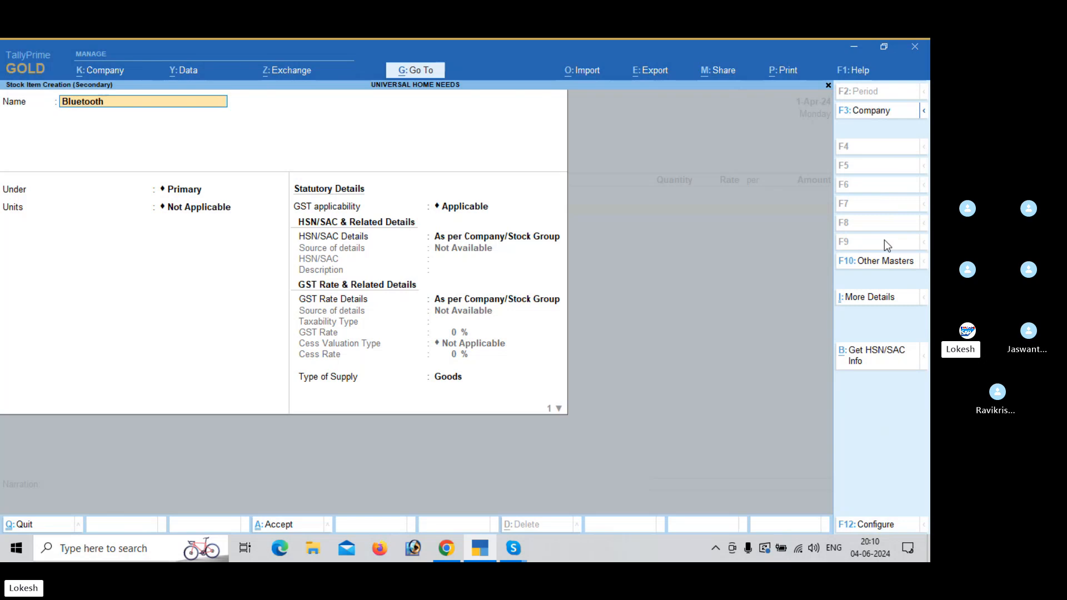
pyautogui.press('Return')
pyautogui.press('Return')
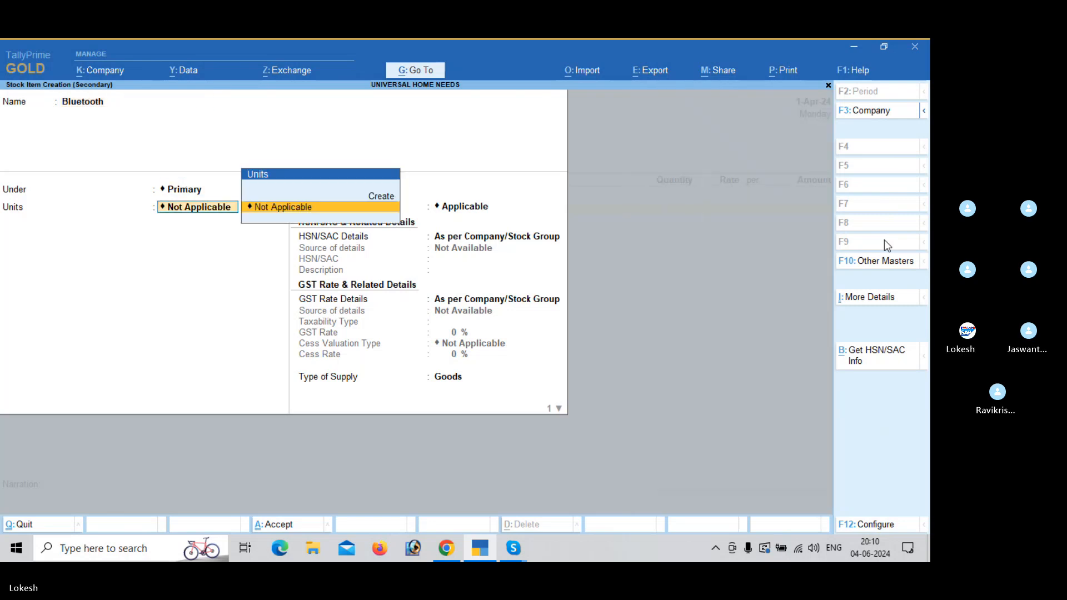
# Create the unit nos with the unit quantity code NOS-NUMBERS and assign it to the Bluetooth item
pyautogui.hotkey('alt', 'c')
pyautogui.write('no')
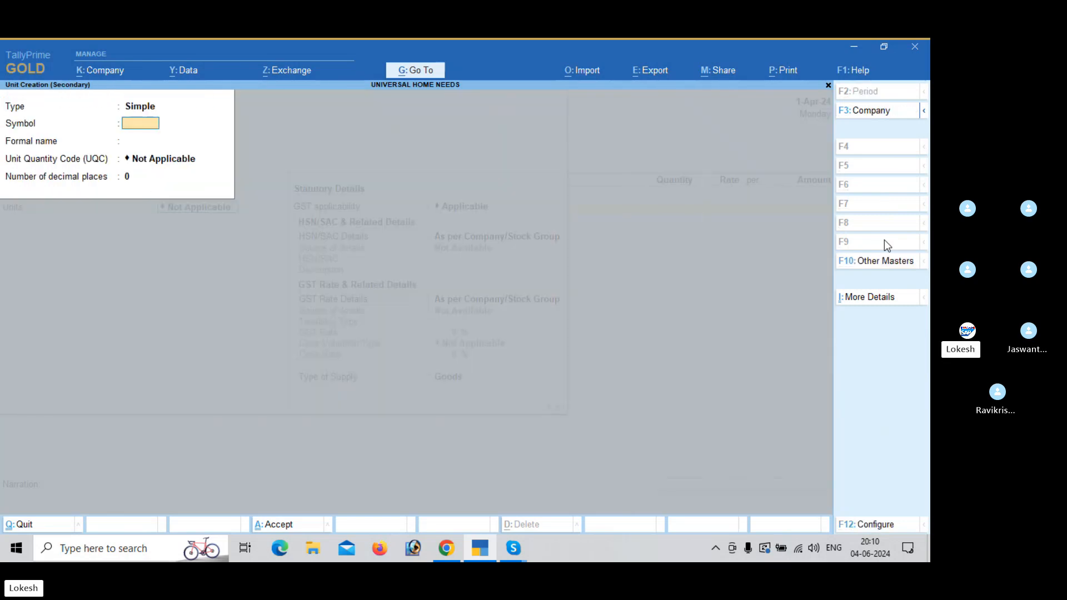
pyautogui.write('s')
pyautogui.press('Return')
pyautogui.press('Return')
pyautogui.write('nos')
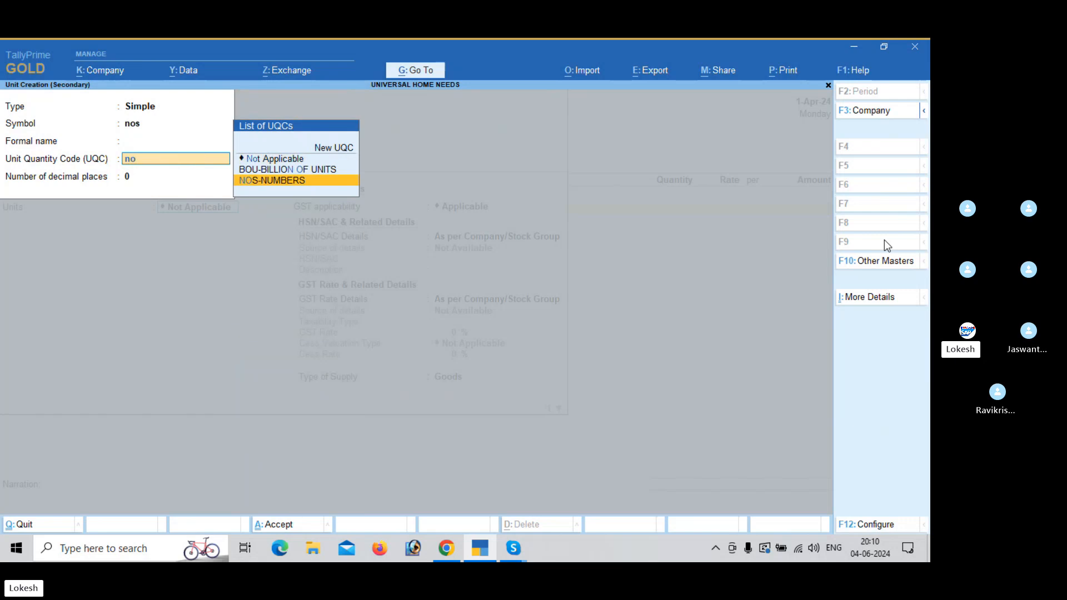
pyautogui.press('Return')
pyautogui.press('Return')
pyautogui.press('Return')
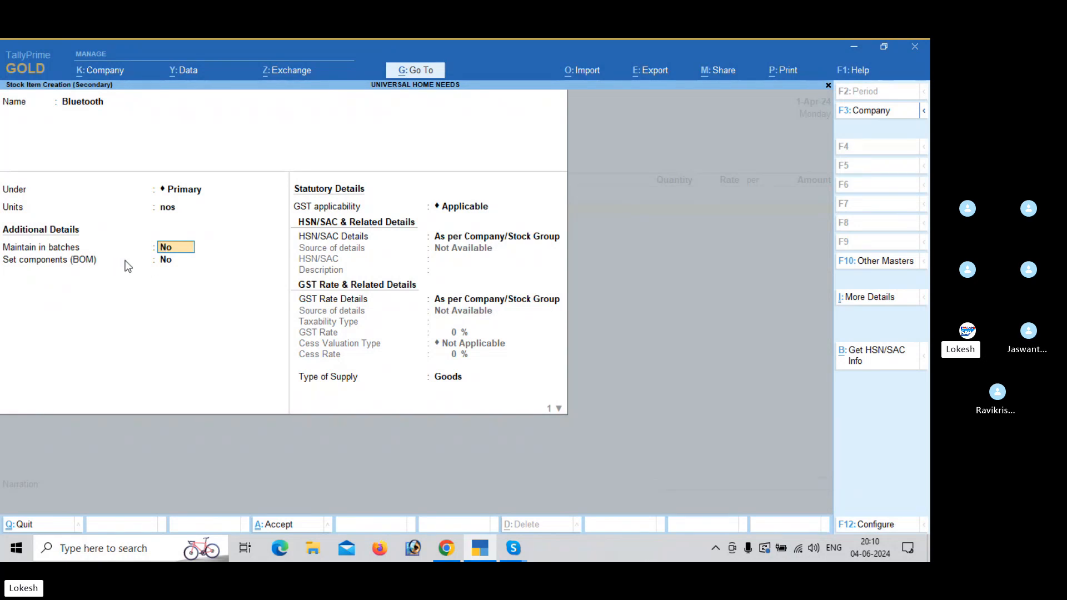
# Turn off Set Components List (Bill of Materials) in the stock item configuration and save the configuration
pyautogui.click(879, 527)
pyautogui.press('Down')
pyautogui.press('Down')
pyautogui.press('Down')
pyautogui.press('Down')
pyautogui.press('Down')
pyautogui.press('Down')
pyautogui.press('Down')
pyautogui.press('Down')
pyautogui.press('Down')
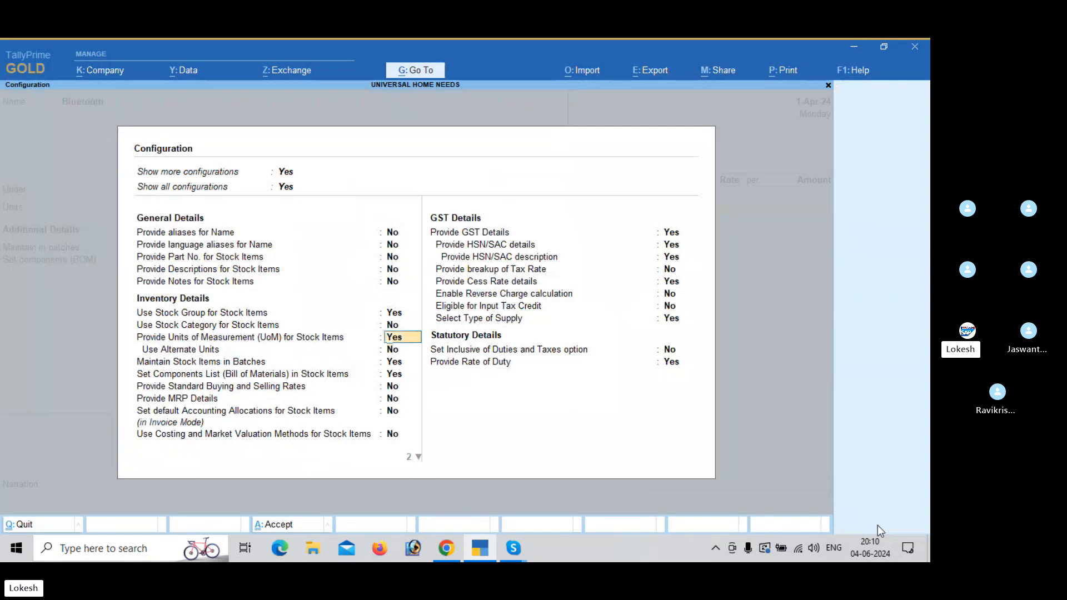
pyautogui.press('Down')
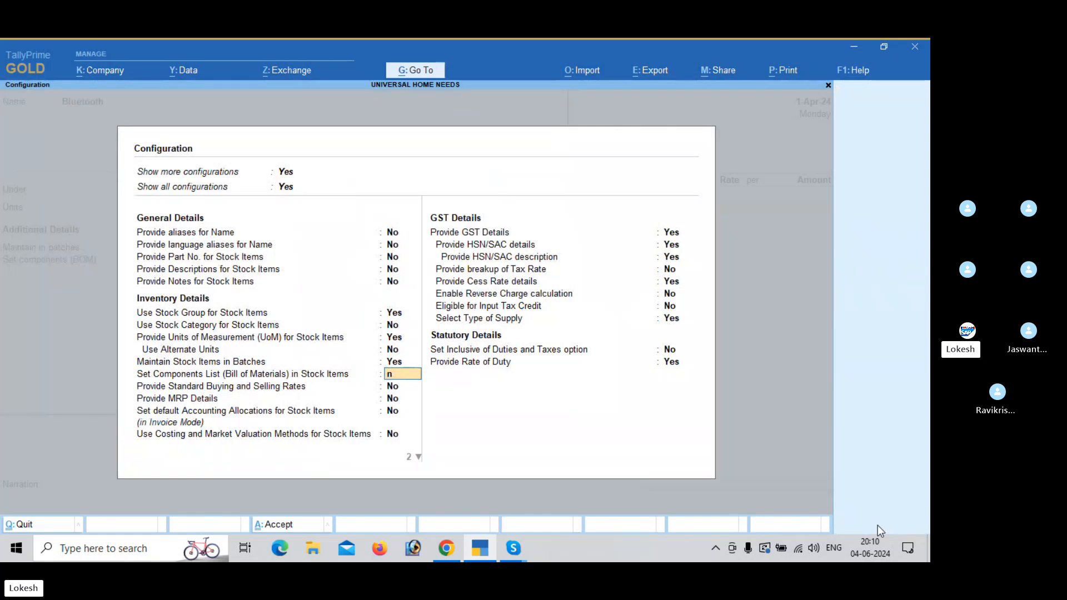
pyautogui.press('n')
pyautogui.hotkey('ctrl', 'a')
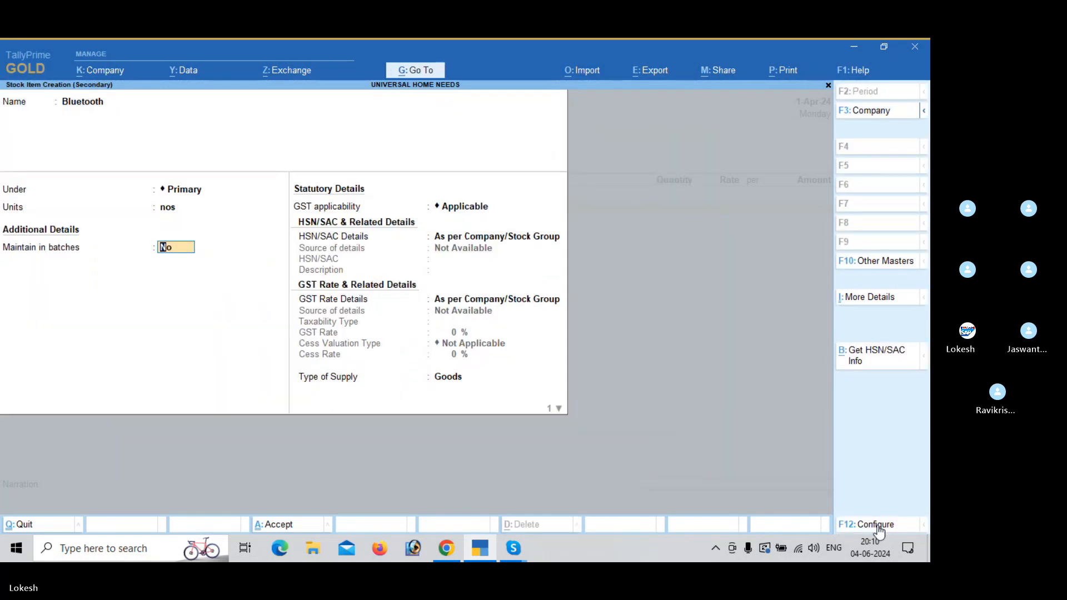
# Enable maintaining Bluetooth in batches, with manufacturing date tracking and expiry dates
pyautogui.write('y')
pyautogui.press('Return')
pyautogui.write('y')
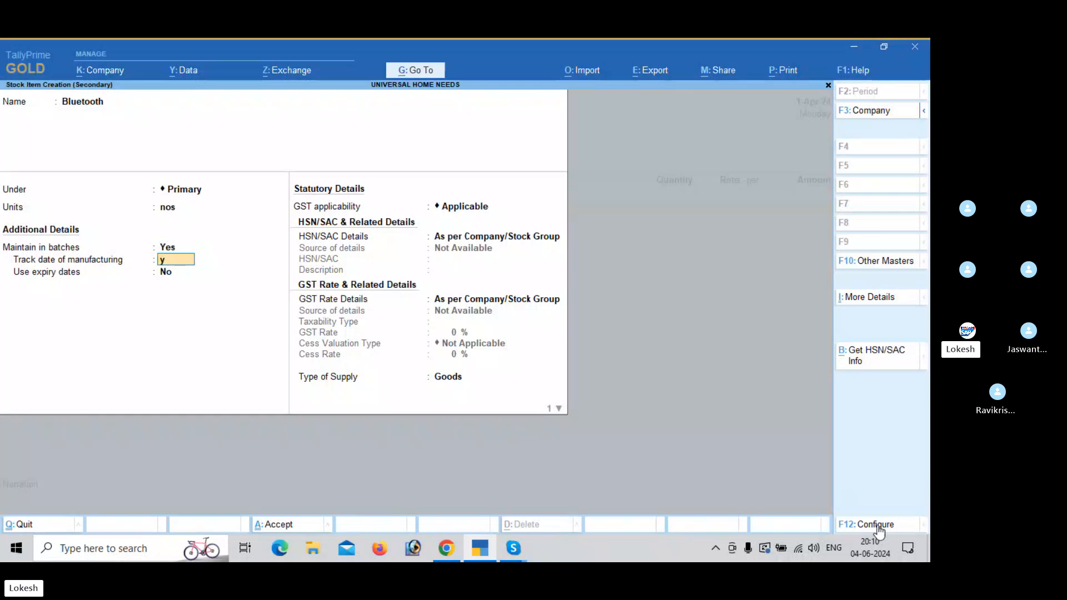
pyautogui.press('Return')
pyautogui.write('y')
pyautogui.press('Return')
# Keep GST applicable for Bluetooth and specify its HSN/SAC code as 8512
pyautogui.press('Return')
pyautogui.press('Down')
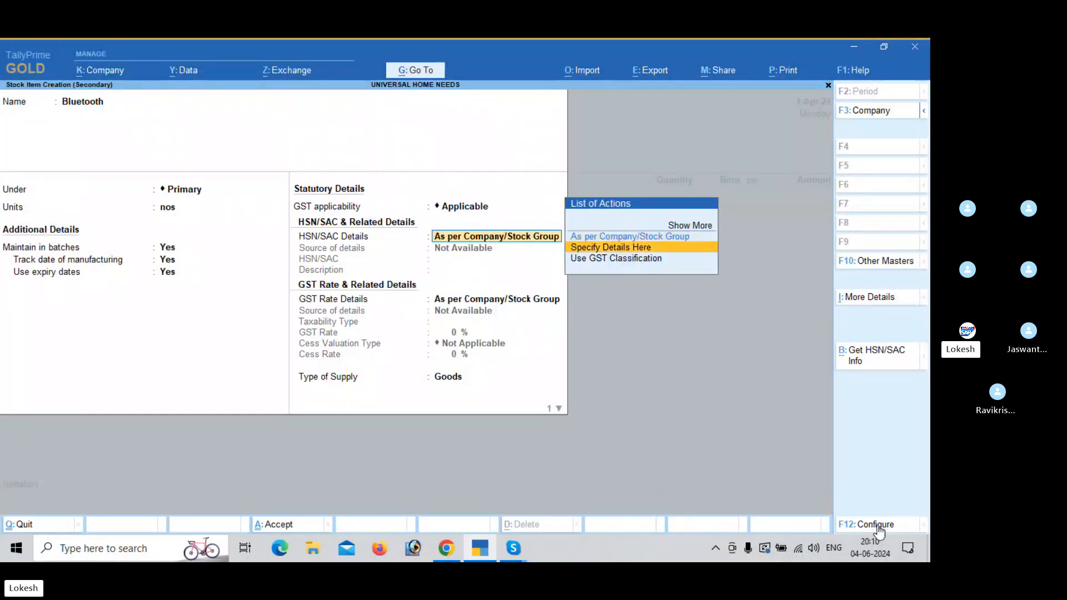
pyautogui.press('Return')
pyautogui.write('8512')
pyautogui.press('Return')
pyautogui.press('Return')
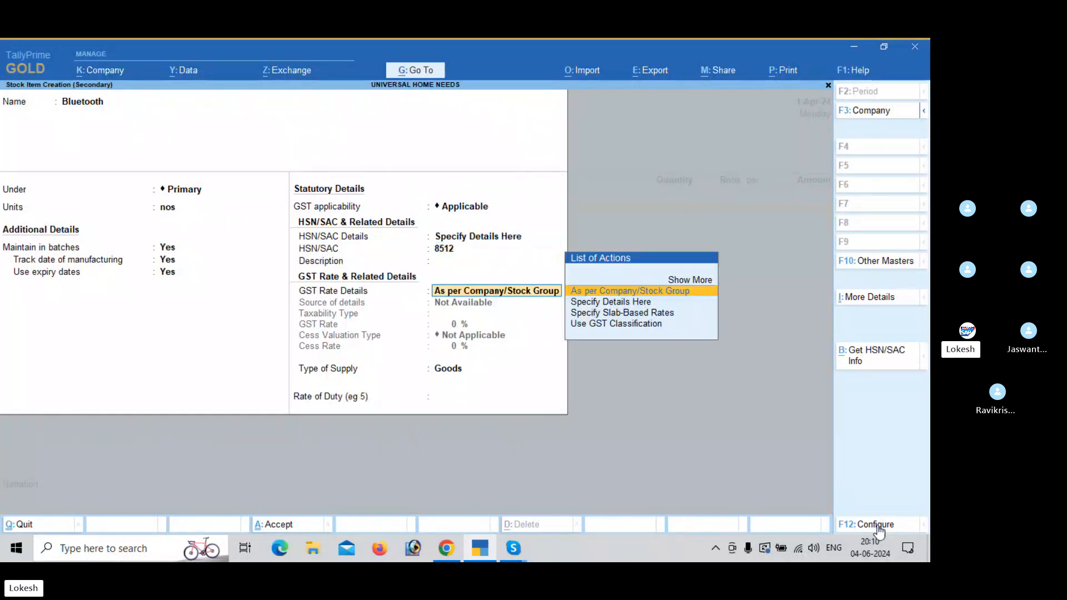
# Specify a taxable GST rate of 5% for Bluetooth and save the stock item
pyautogui.press('Down')
pyautogui.press('Return')
pyautogui.press('Return')
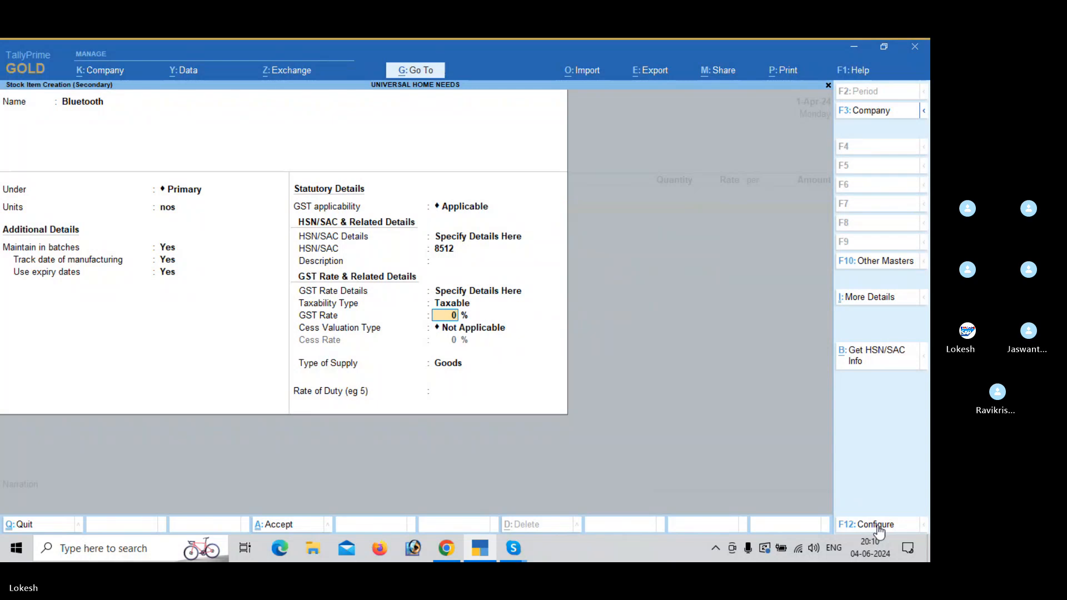
pyautogui.write('5')
pyautogui.press('Return')
pyautogui.press('Return')
pyautogui.press('Return')
pyautogui.press('Return')
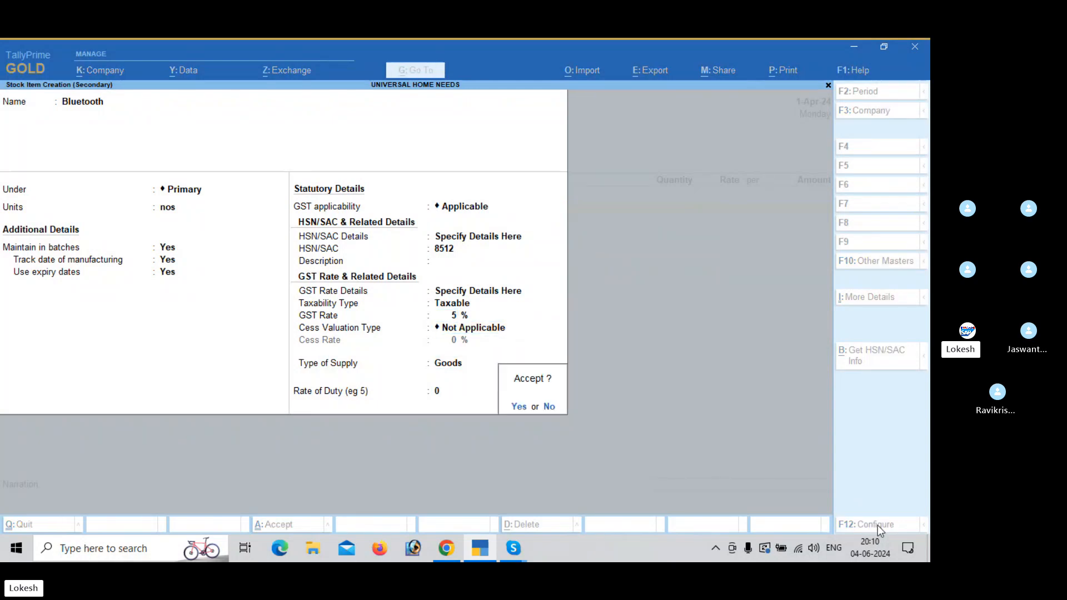
pyautogui.press('Return')
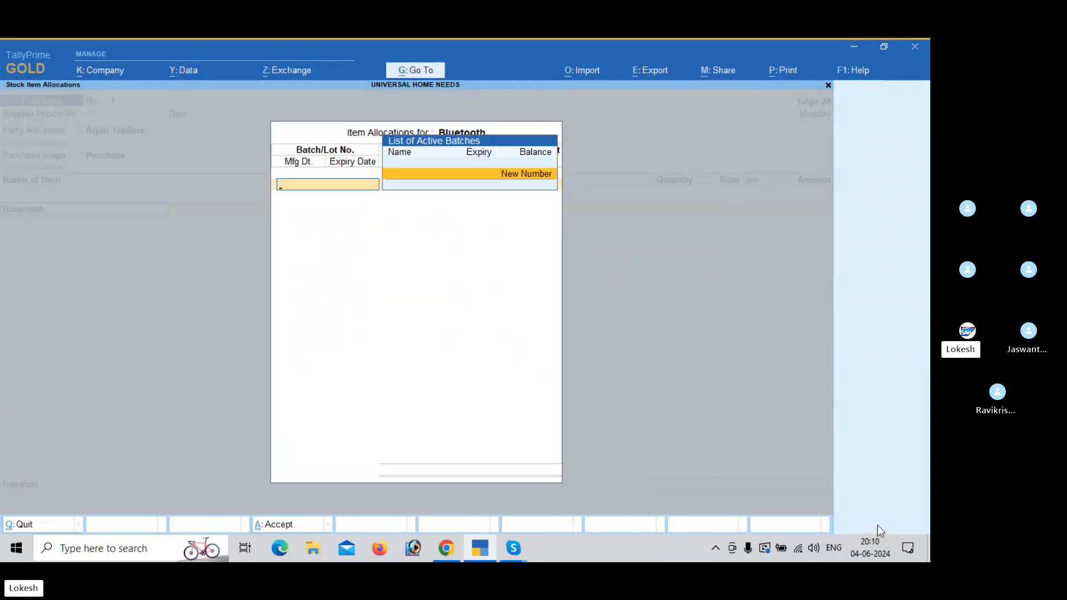
# Allocate Bluetooth to a new batch numbered 852312 with a quantity of 50 nos at a rate of 250
pyautogui.press('Return')
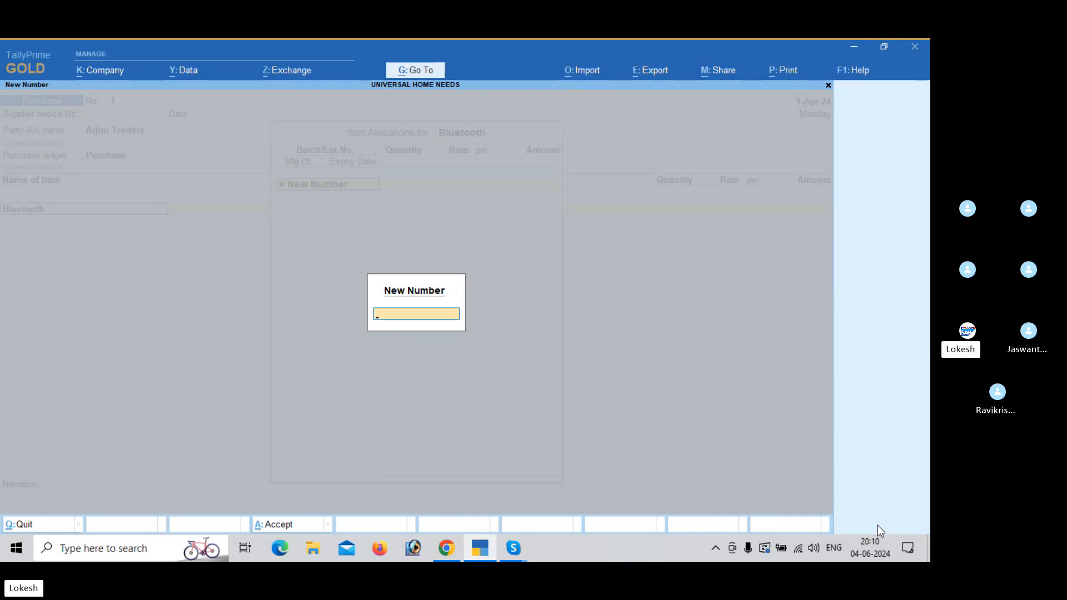
pyautogui.write('852312')
pyautogui.press('Return')
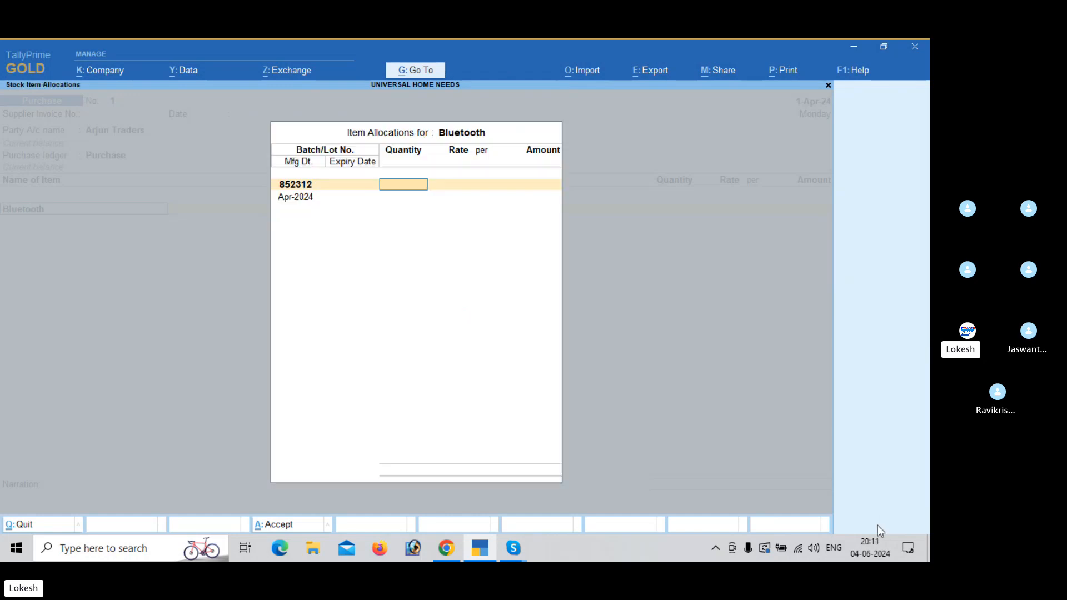
pyautogui.write('50')
pyautogui.press('Return')
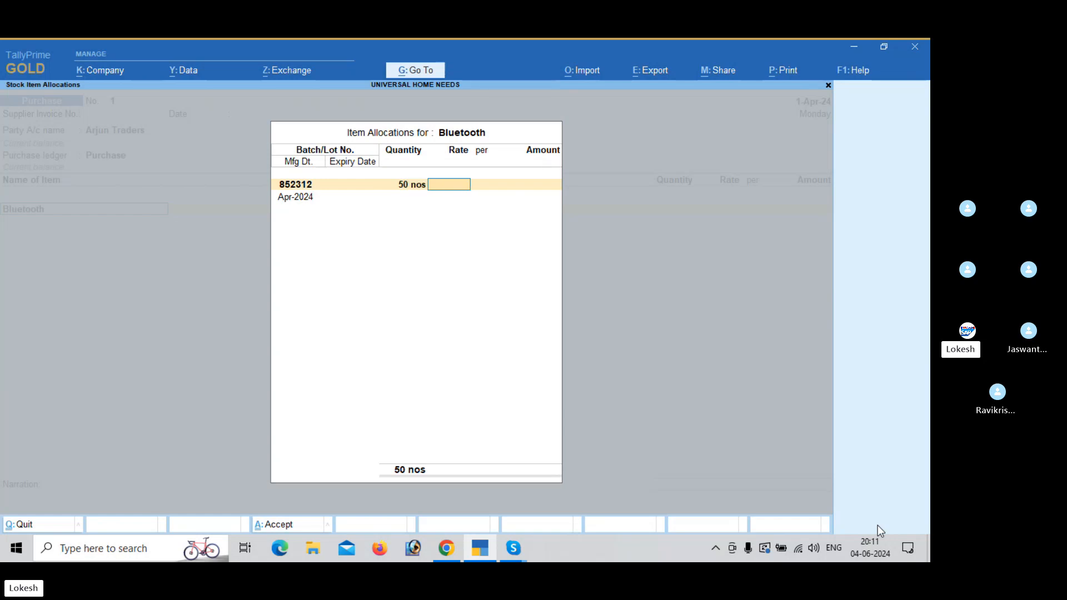
pyautogui.write('250')
pyautogui.press('Return')
pyautogui.press('Return')
pyautogui.press('Return')
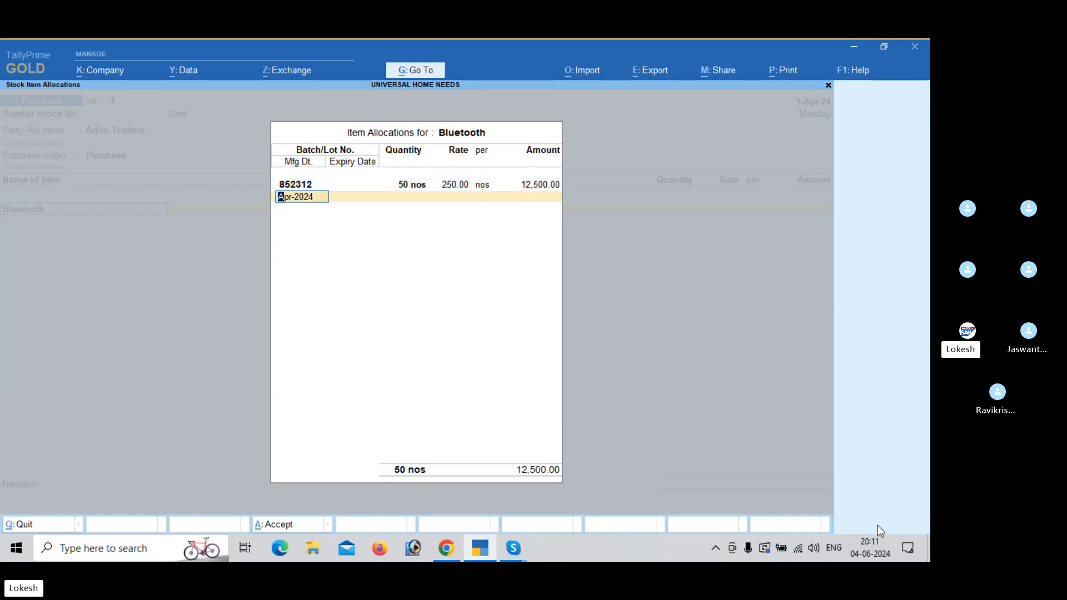
# Keep Apr-2024 as the manufacturing date of batch 852312 and set its expiry date to 31-3-25
pyautogui.press('Return')
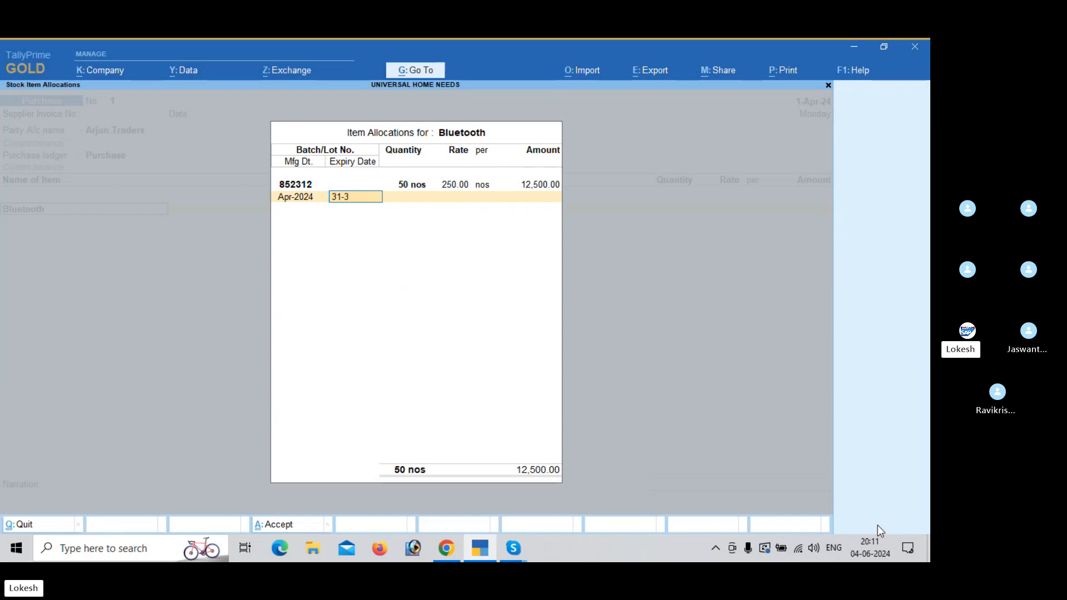
pyautogui.press('BackSpace')
pyautogui.press('BackSpace')
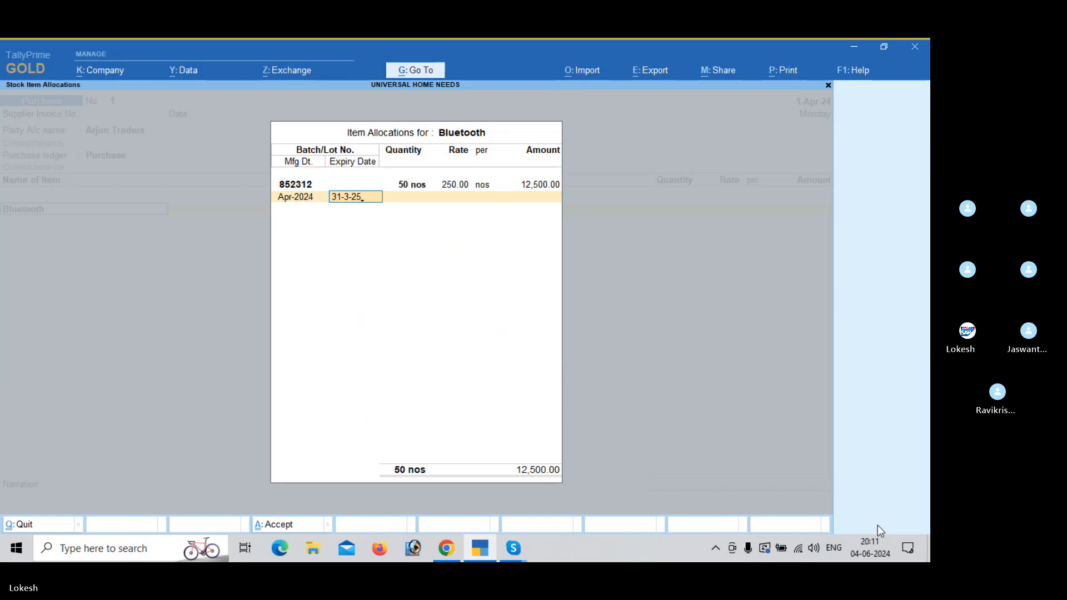
pyautogui.press('Return')
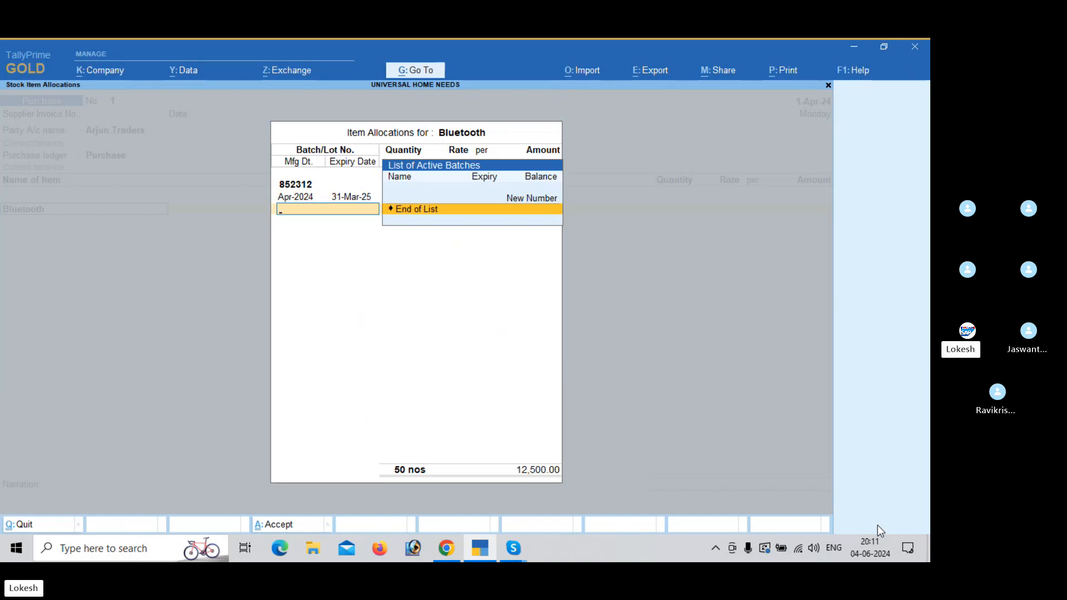
# Allocate 50 nos of Bluetooth at a rate of 250 to a new batch numbered 741852 with an expiry date of 31-May-24
pyautogui.press('Up')
pyautogui.press('Return')
pyautogui.write('741852')
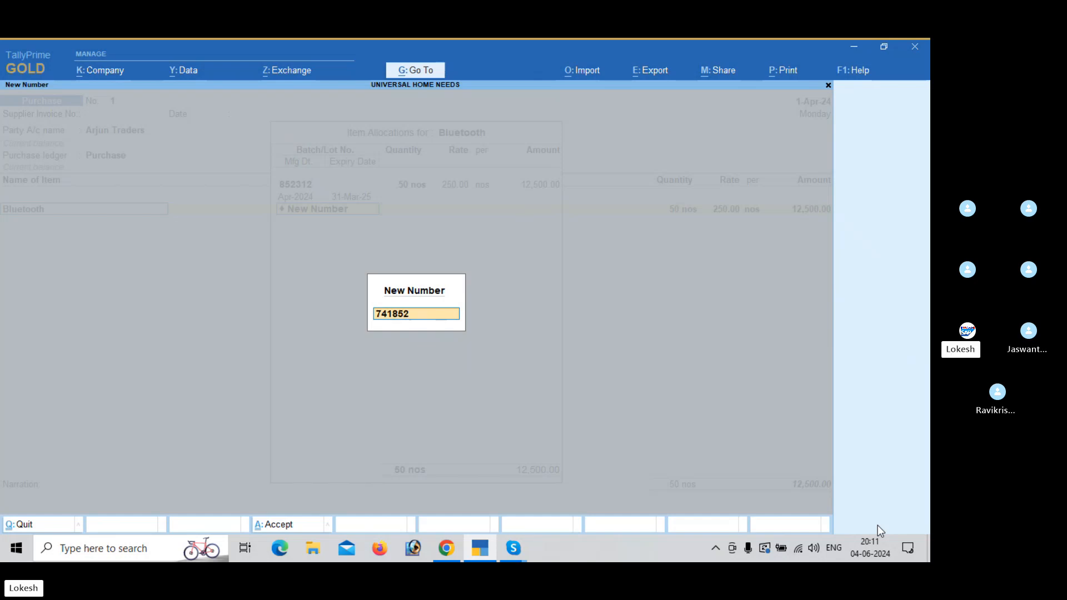
pyautogui.press('Return')
pyautogui.write('5')
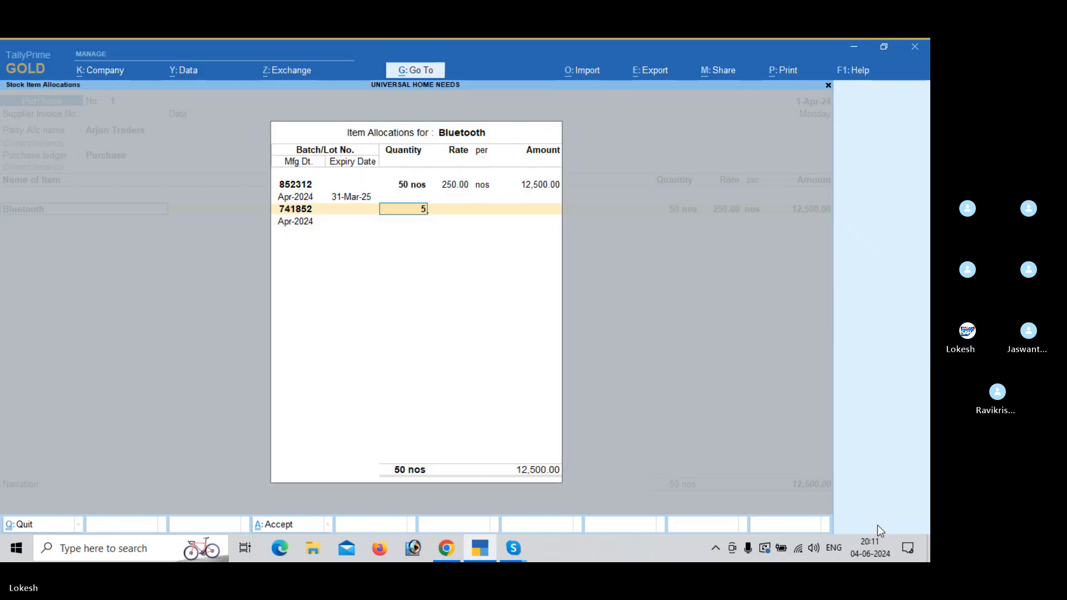
pyautogui.write('0')
pyautogui.press('Return')
pyautogui.press('Return')
pyautogui.press('Return')
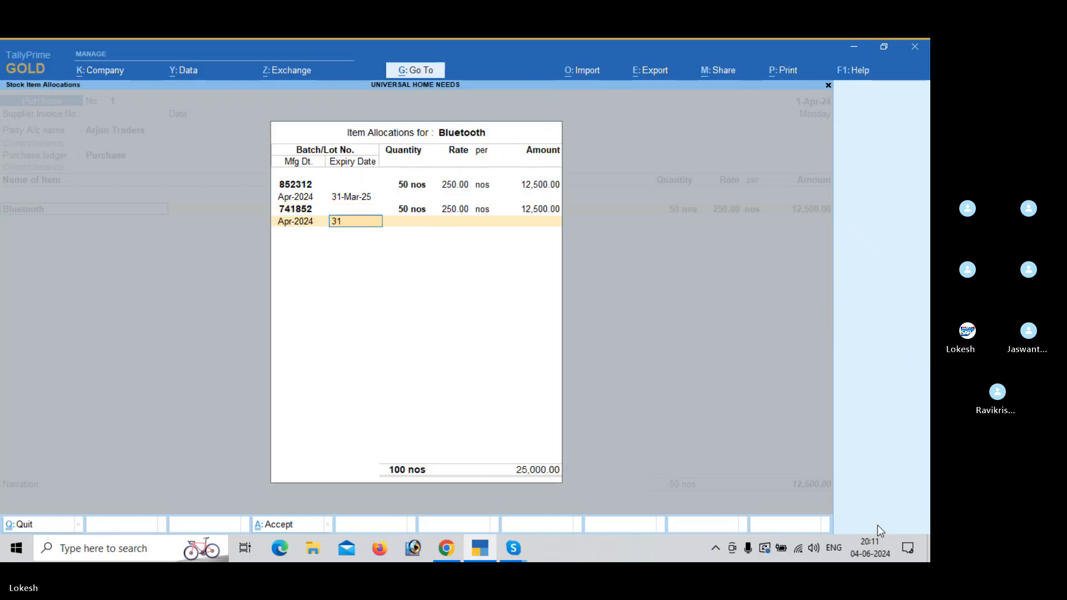
pyautogui.press('Return')
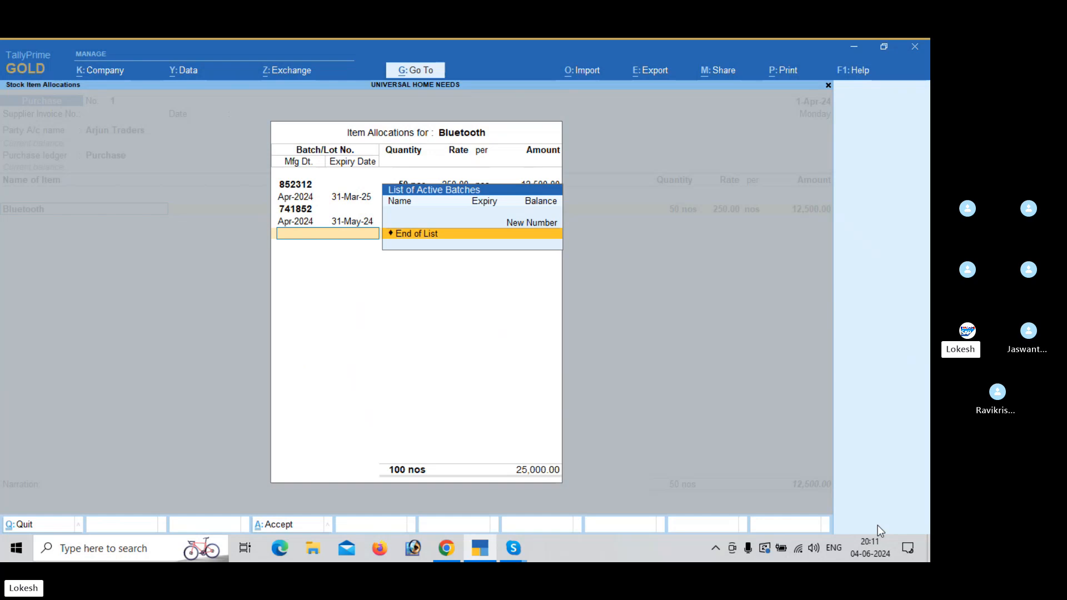
# Allocate 50 nos of Bluetooth at a rate of 250 to another new batch numbered 963852
pyautogui.press('Up')
pyautogui.press('Return')
pyautogui.write('963')
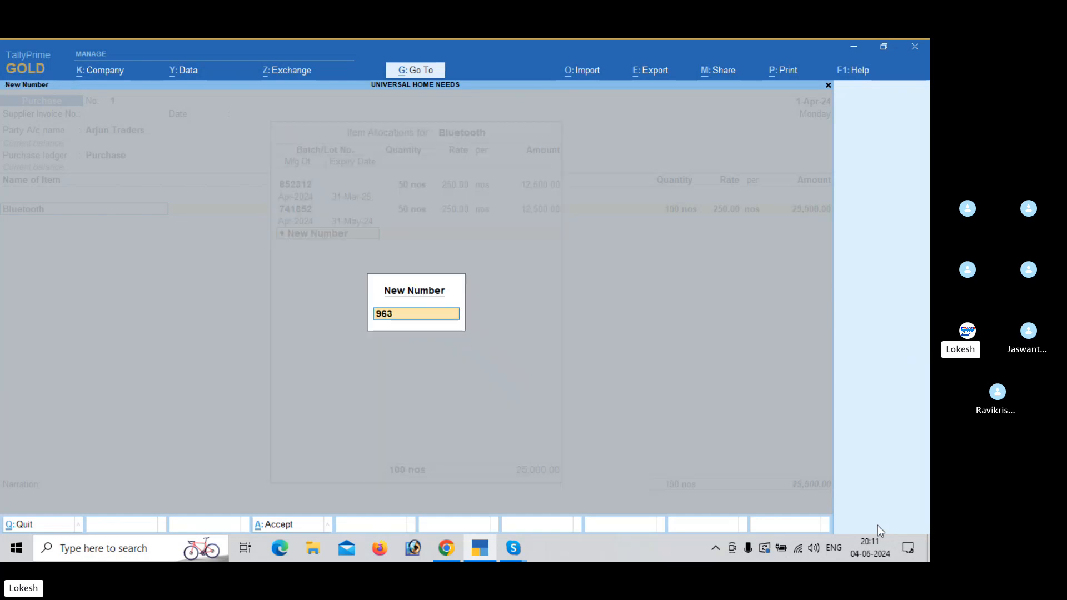
pyautogui.write('852')
pyautogui.press('Return')
pyautogui.press('Return')
pyautogui.press('Return')
pyautogui.write('50')
pyautogui.press('Return')
pyautogui.press('Return')
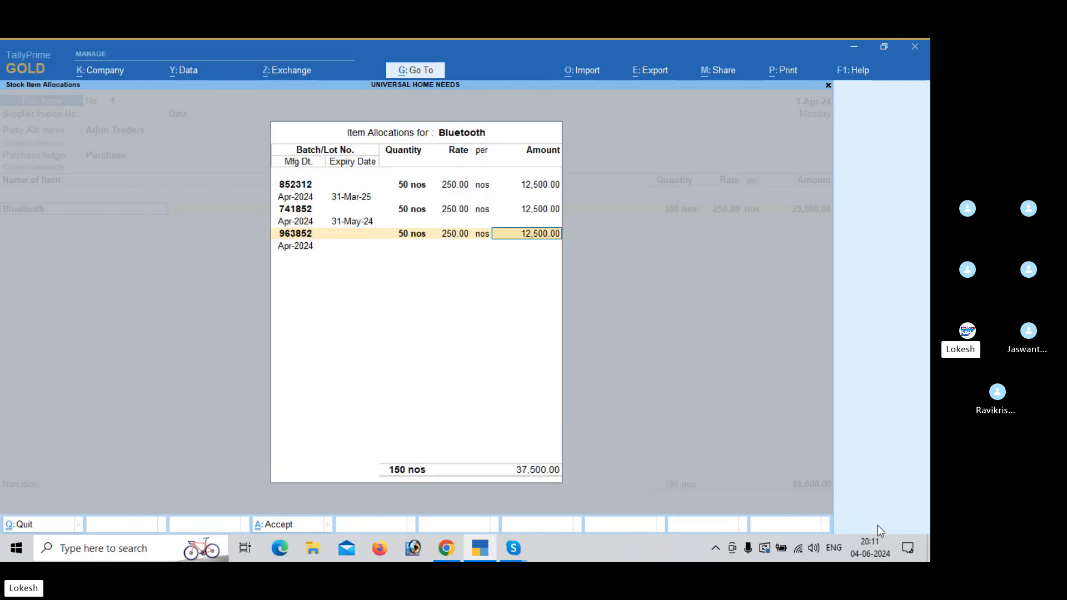
# Keep Apr-2024 as the manufacturing date of batch 963852, set its expiry date to 31-5 and finish the Bluetooth allocations
pyautogui.press('Return')
pyautogui.write('31-5')
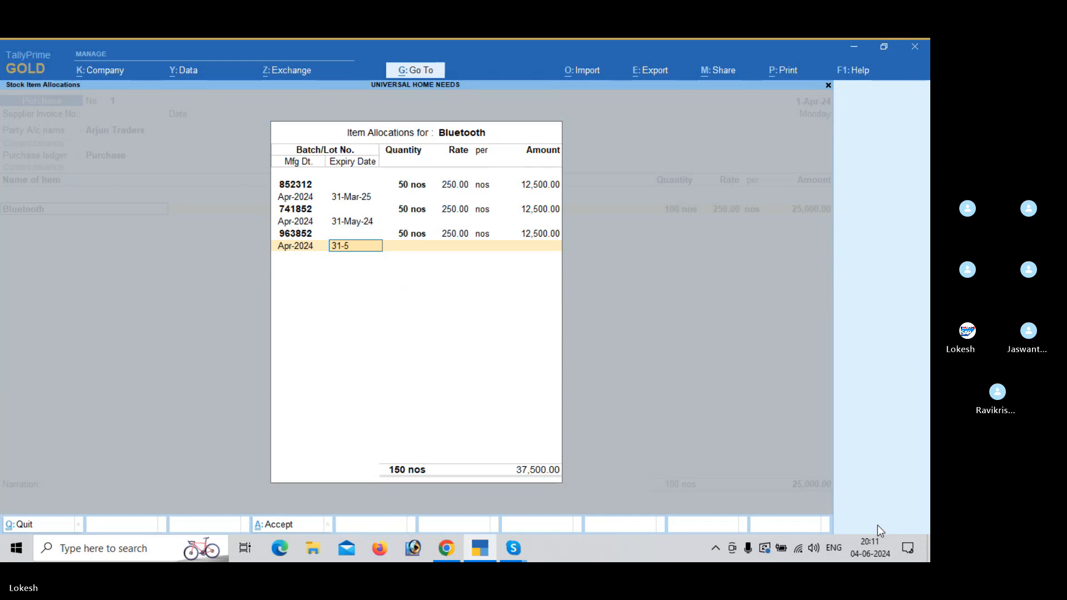
pyautogui.press('Return')
pyautogui.press('Return')
pyautogui.press('Return')
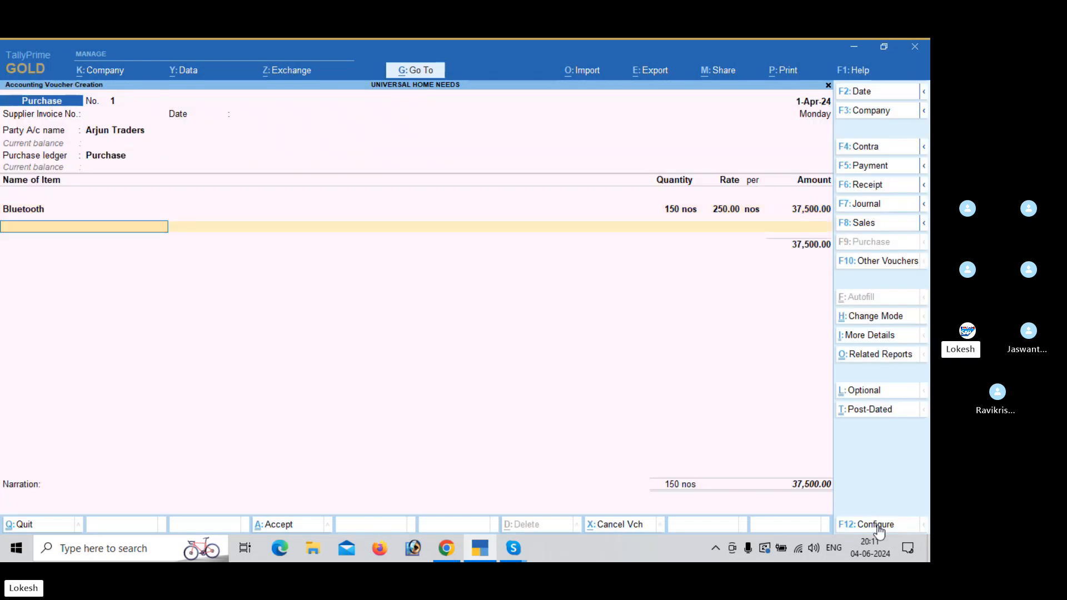
# Begin a new stock item named Sony Classic under Primary, with nos as its unit
pyautogui.hotkey('alt', 'c')
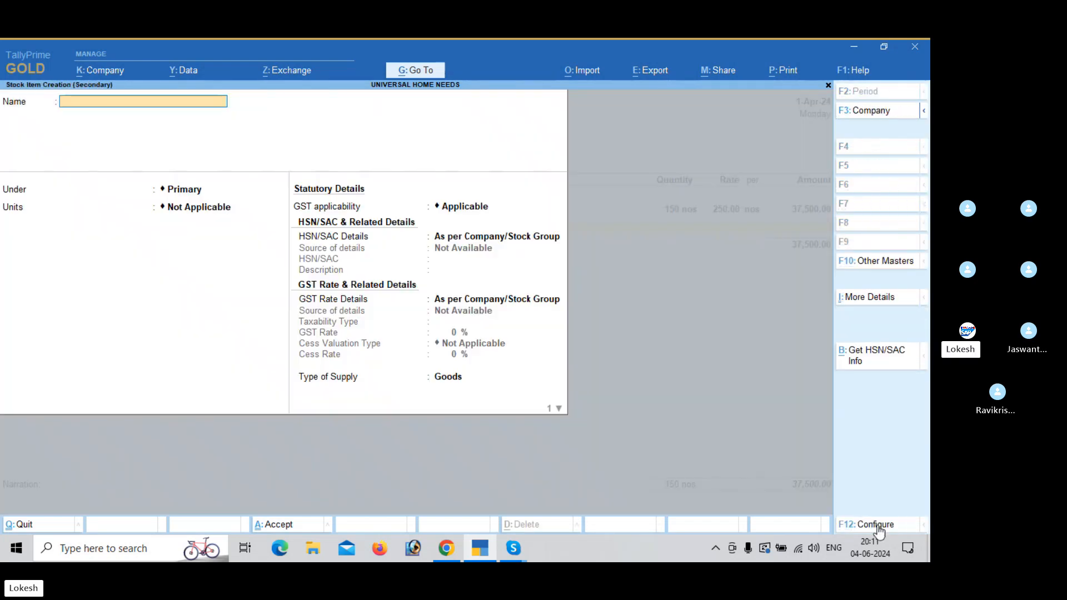
pyautogui.write('S')
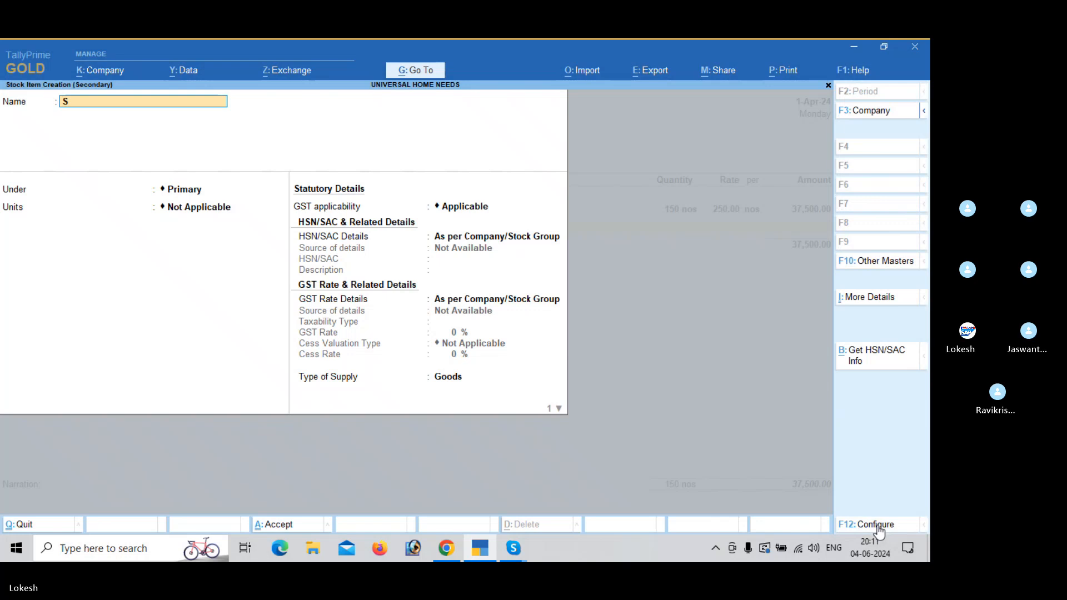
pyautogui.write('ony Classic')
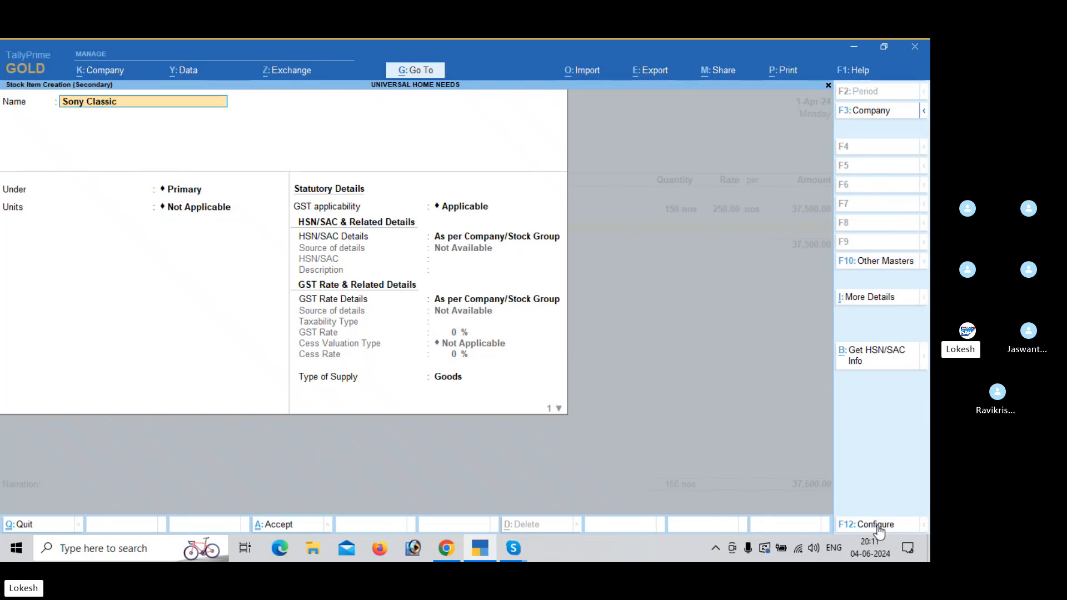
pyautogui.press('Return')
pyautogui.press('Return')
pyautogui.press('Down')
pyautogui.press('Return')
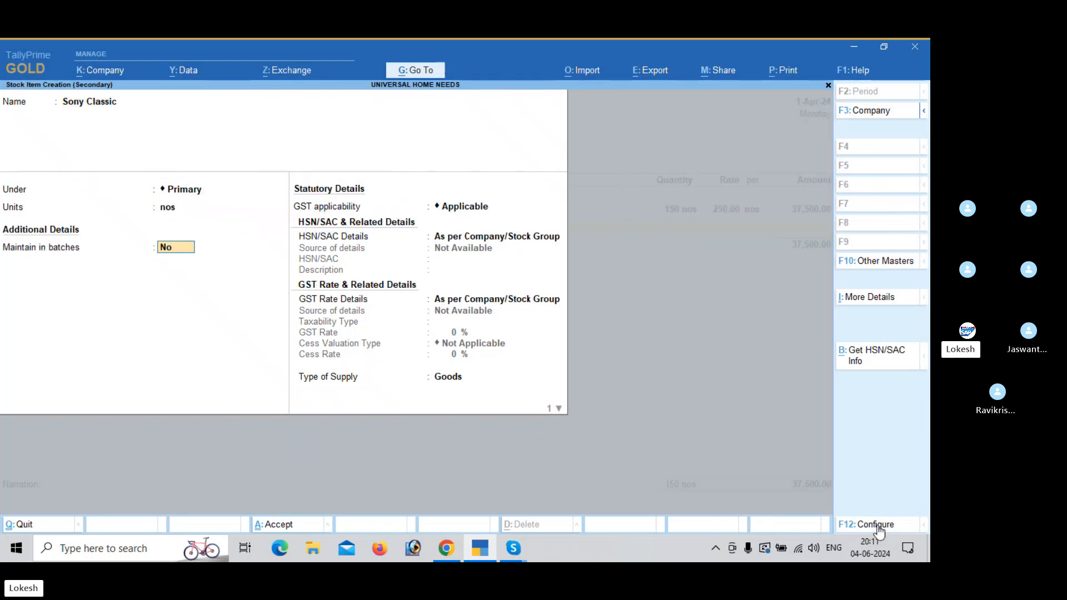
# Enable batch maintenance, manufacturing date tracking and expiry dates for the Sony Classic stock item
pyautogui.press('y')
pyautogui.press('y')
pyautogui.press('y')
# Specify the HSN/SAC details directly on the Sony Classic item, with code 9856 and no description
pyautogui.press('Down')
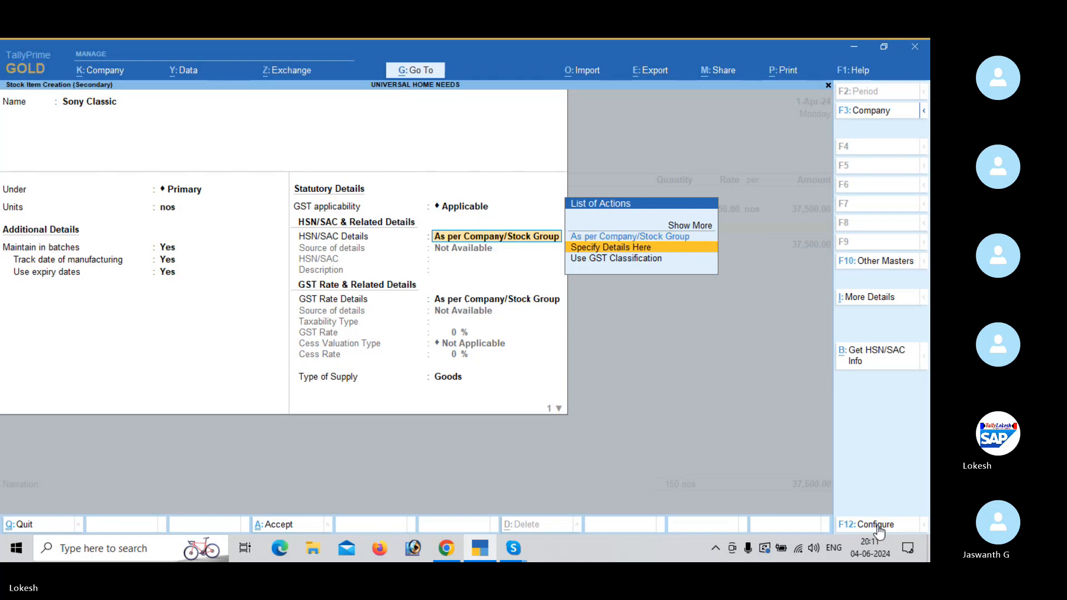
pyautogui.press('Return')
pyautogui.write('9856')
pyautogui.press('Return')
pyautogui.press('Return')
# Specify Sony Classic's GST details on the item as Taxable at 18%, keep cess not applicable, and save the item
pyautogui.press('Down')
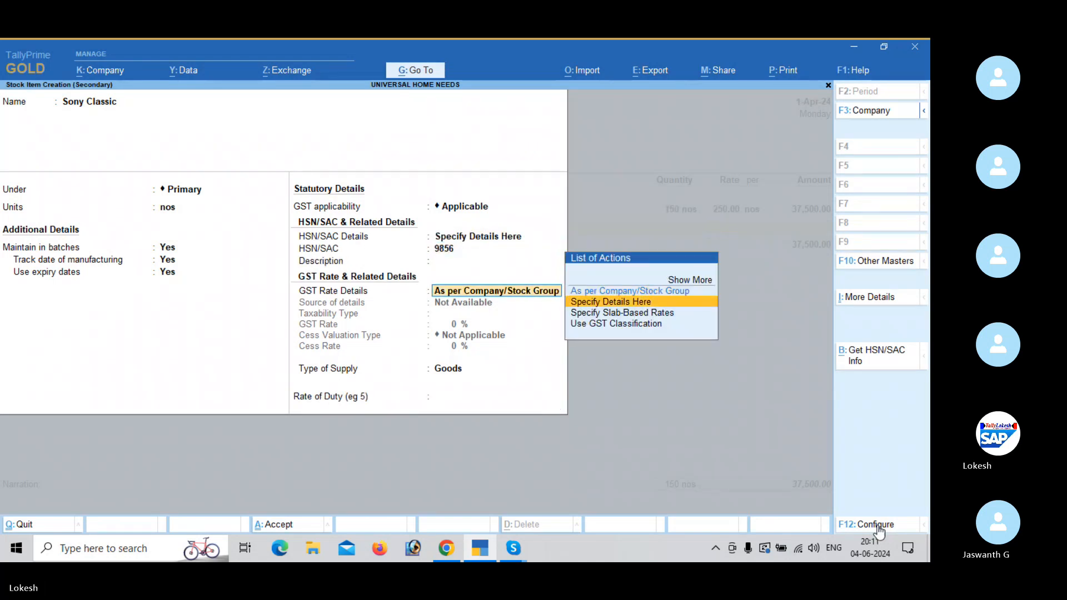
pyautogui.press('Return')
pyautogui.press('Return')
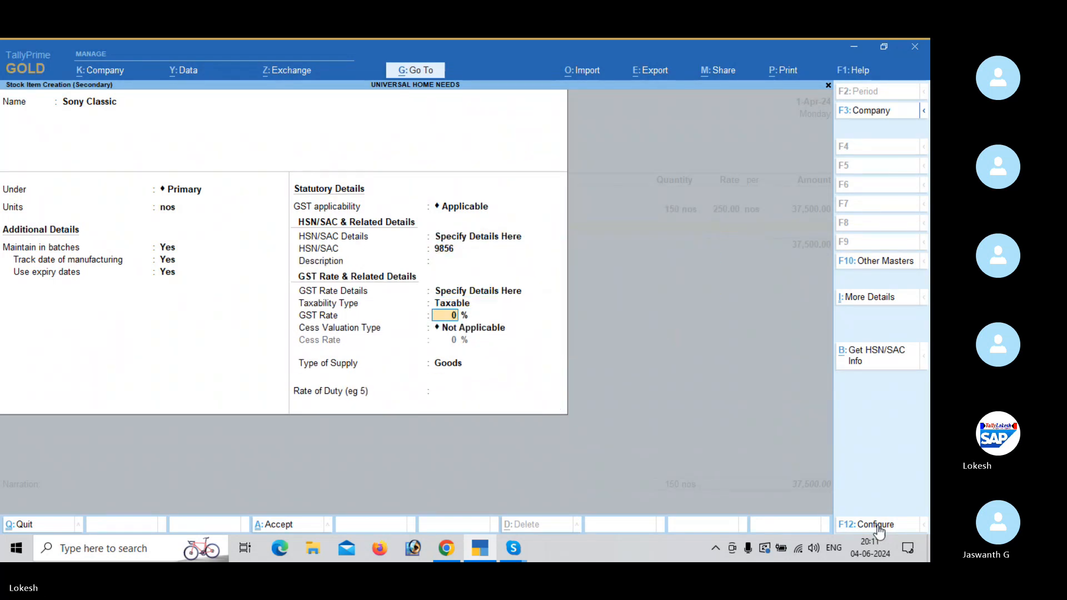
pyautogui.write('18')
pyautogui.press('Return')
pyautogui.press('Return')
pyautogui.press('Return')
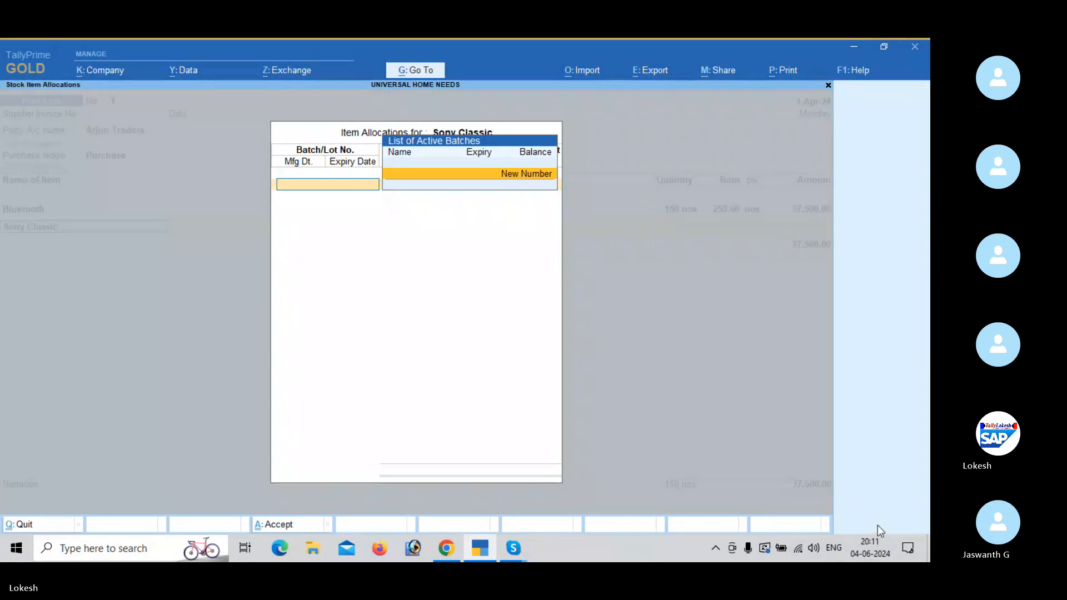
# Allocate Sony Classic to new batch 654124 with a quantity of 100 nos at a rate of 400
pyautogui.press('Return')
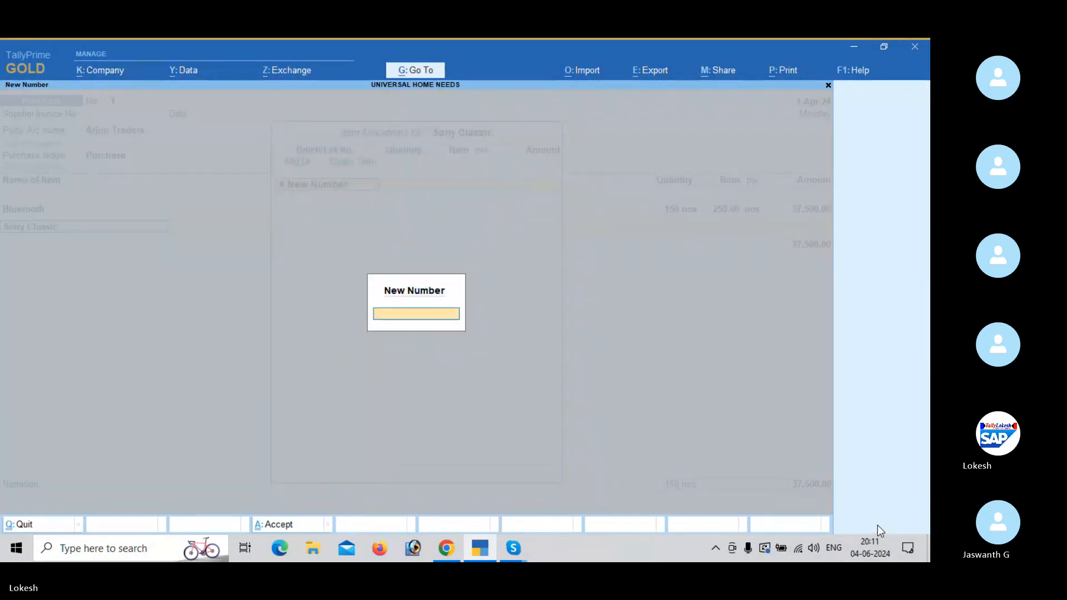
pyautogui.write('654124')
pyautogui.press('Return')
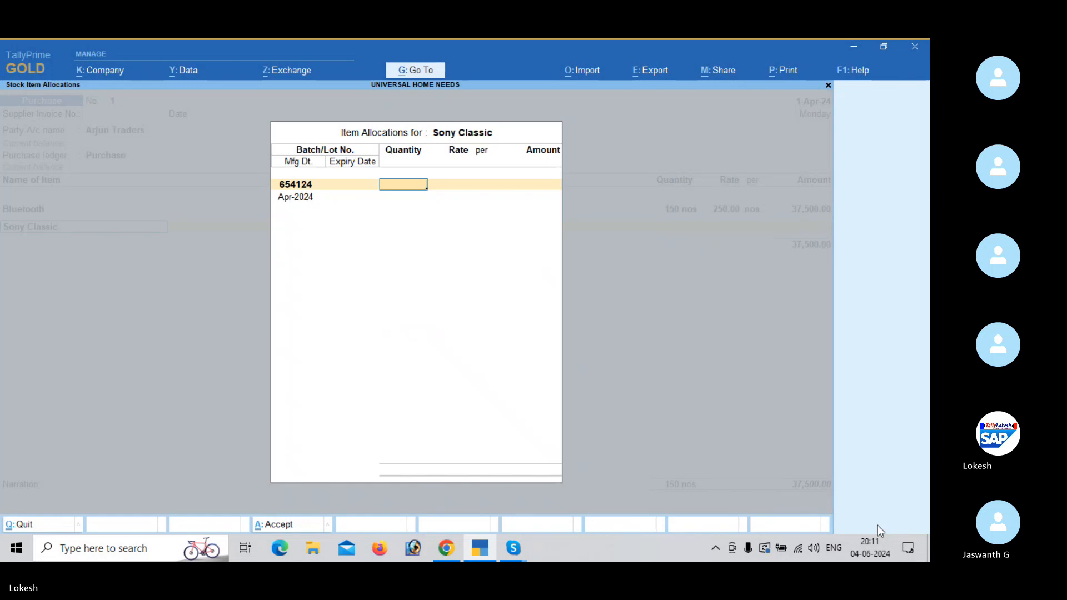
pyautogui.write('100')
pyautogui.press('Return')
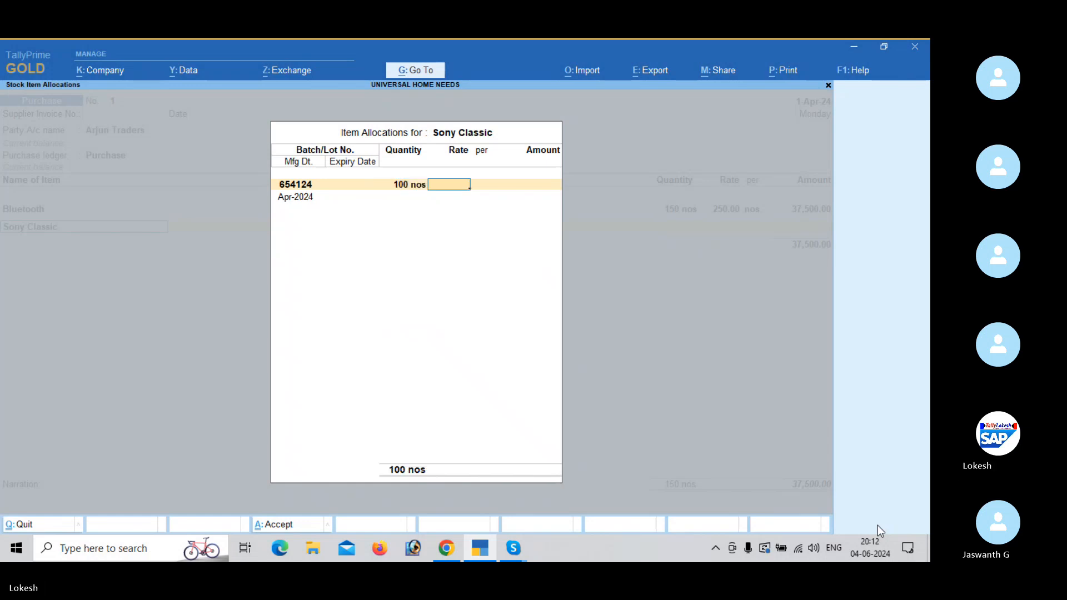
pyautogui.write('400')
pyautogui.press('Return')
pyautogui.press('Return')
pyautogui.press('Return')
pyautogui.press('Return')
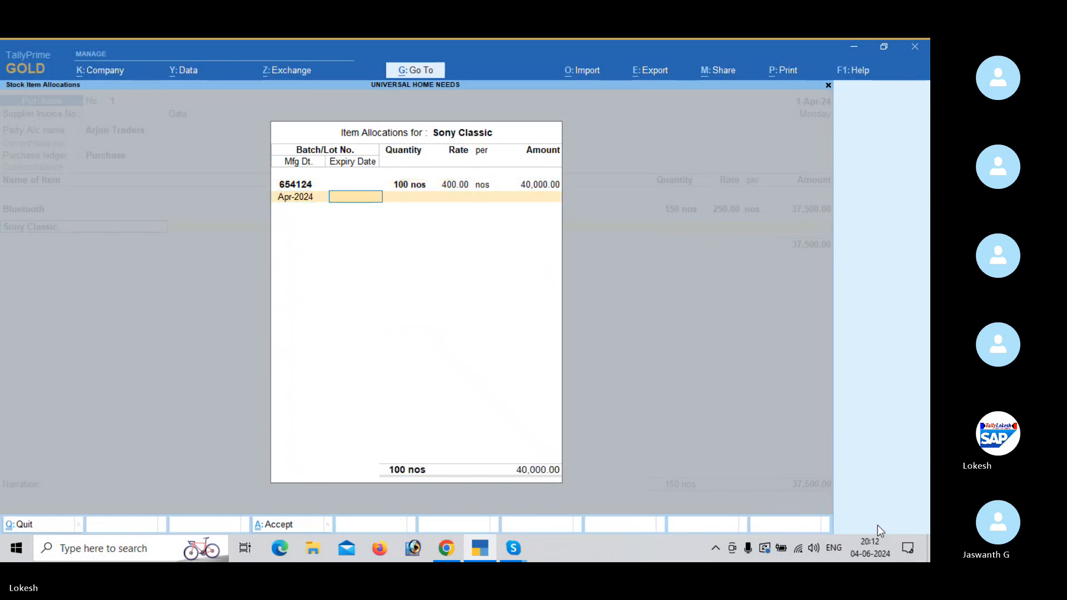
# Set the expiry date of the Sony Classic batch to 31-5 and finish its item allocation
pyautogui.write('31-5')
pyautogui.press('Return')
pyautogui.press('Return')
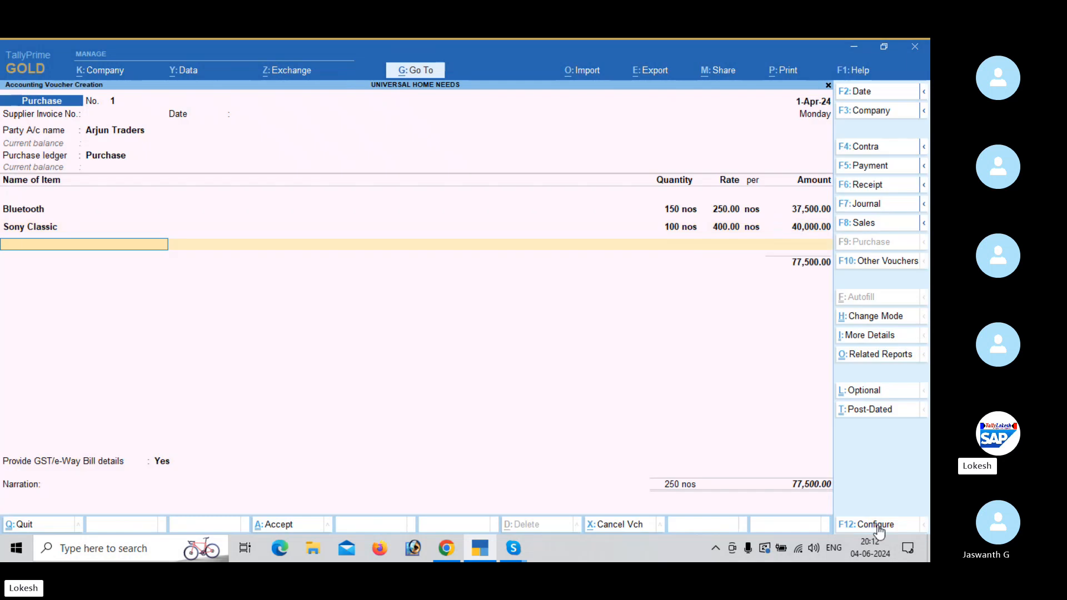
# Create a new stock item named Crompton from the purchase voucher, under Primary with nos as its unit
pyautogui.hotkey('alt', 'c')
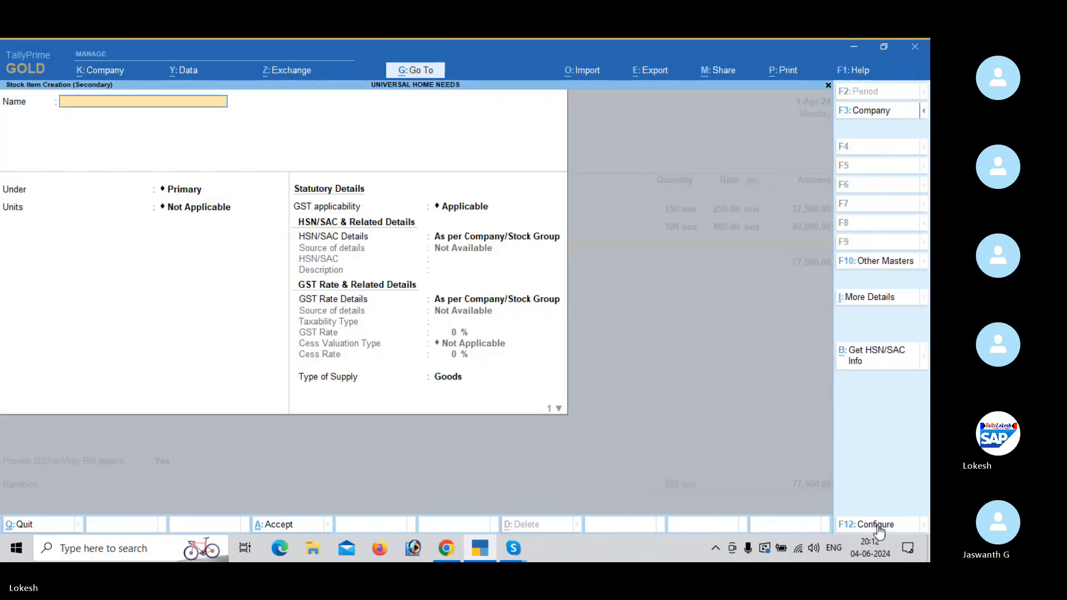
pyautogui.write('Crompton')
pyautogui.press('Return')
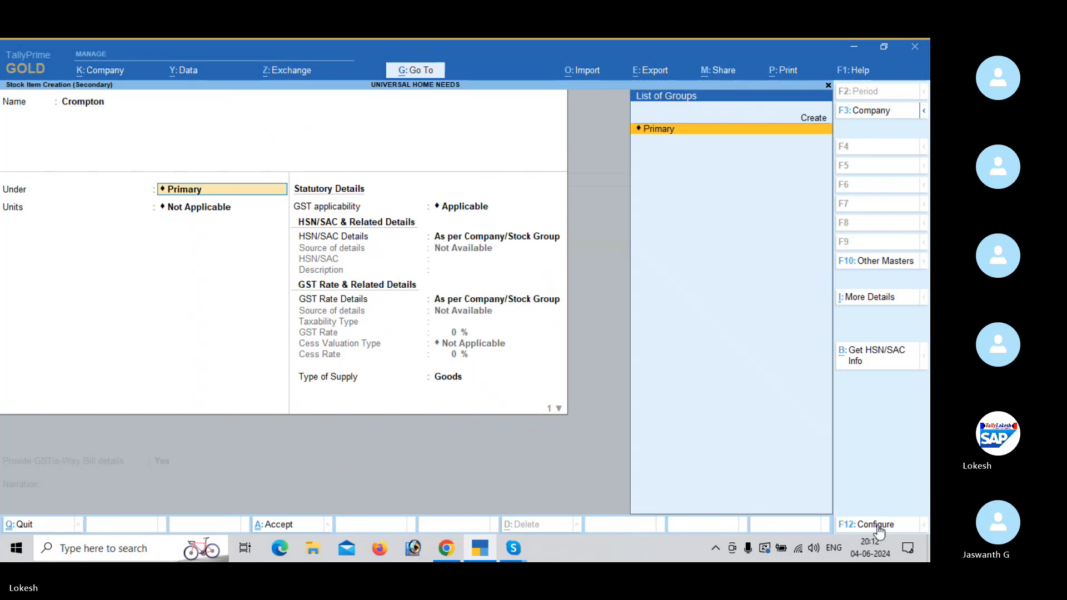
pyautogui.press('Return')
pyautogui.press('Down')
pyautogui.press('Return')
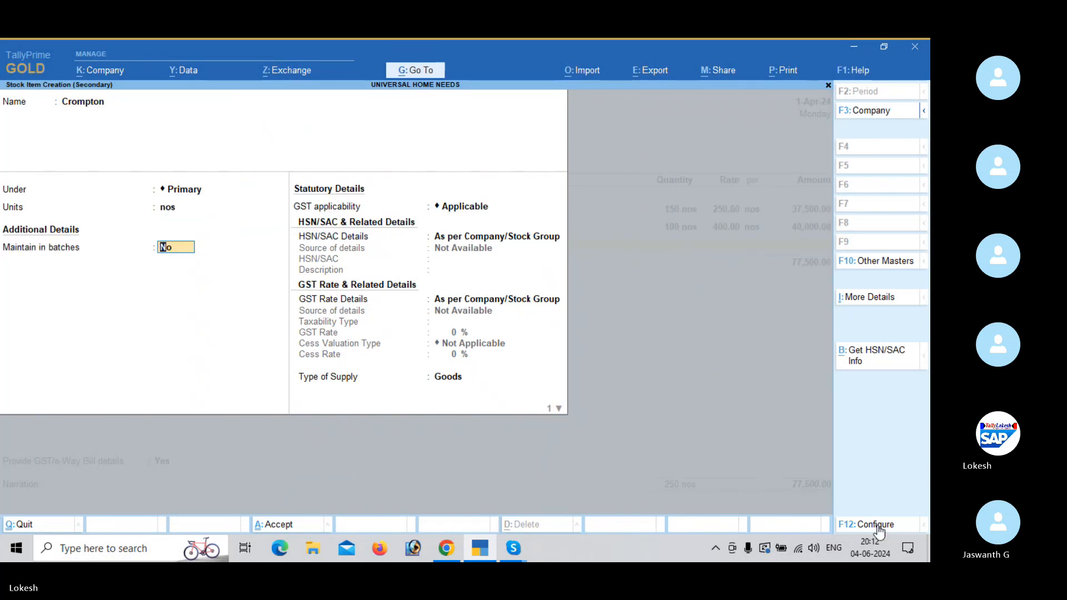
# Turn on batches, manufacturing date tracking and expiry dates for Crompton, keeping GST applicable
pyautogui.press('y')
pyautogui.press('y')
pyautogui.press('y')
pyautogui.press('Return')
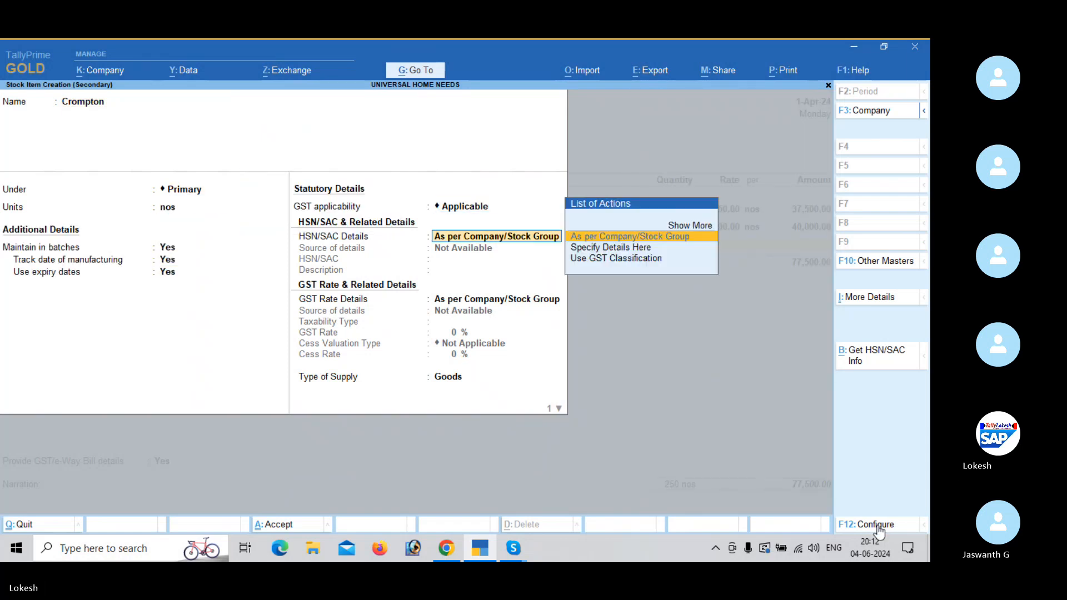
# Specify Crompton's HSN/SAC details on the item with code 9586, leaving the description empty
pyautogui.press('Down')
pyautogui.press('Return')
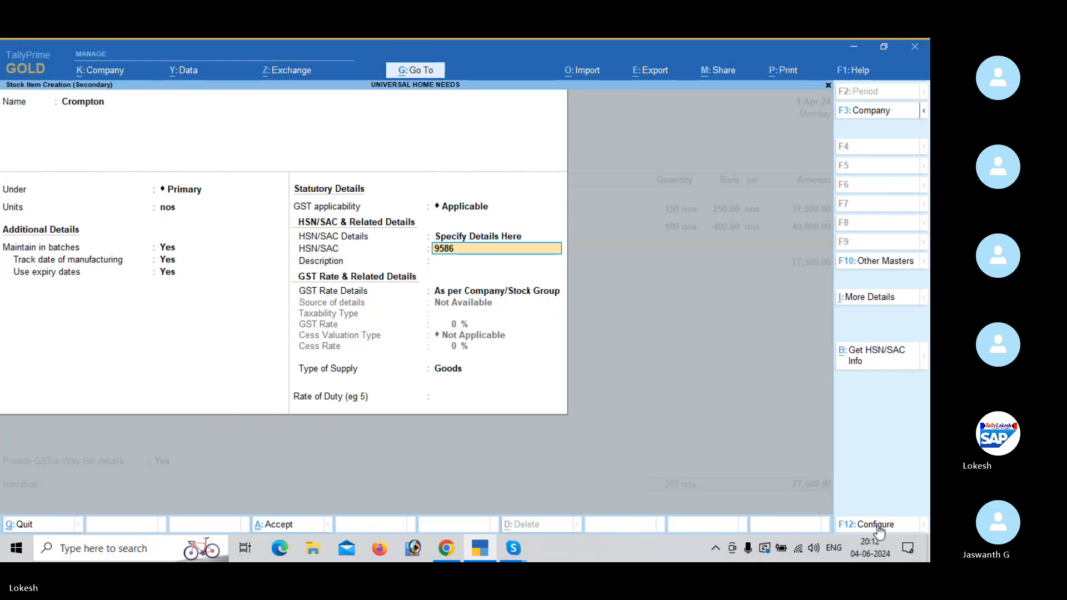
pyautogui.press('Return')
pyautogui.press('Return')
# Specify Crompton's GST details on the item as Taxable at 12%, keep cess not applicable, and save the item
pyautogui.press('Down')
pyautogui.press('Return')
pyautogui.press('Return')
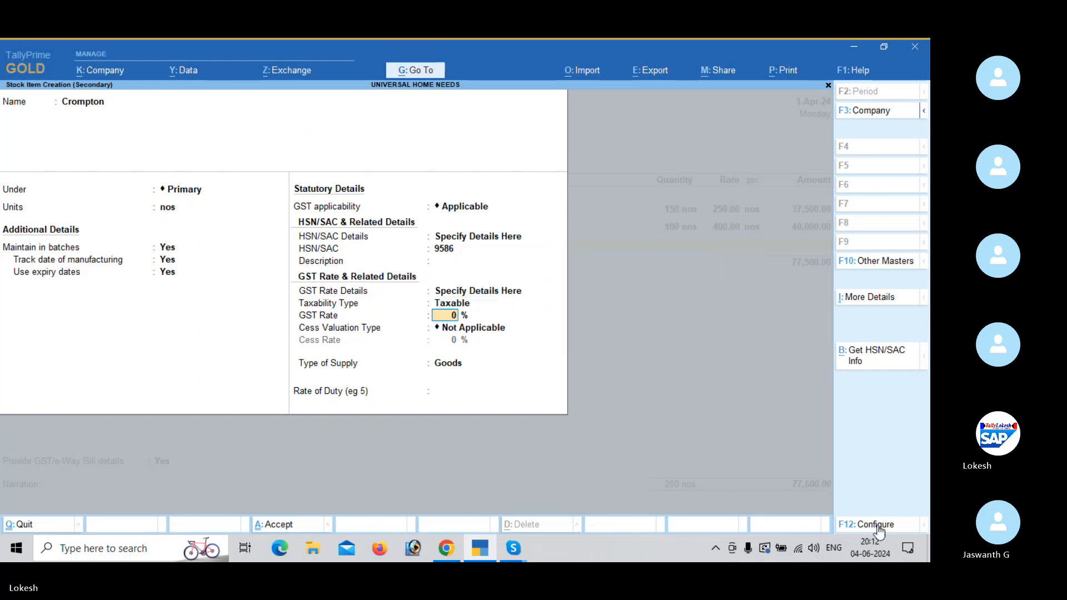
pyautogui.write('12')
pyautogui.press('Return')
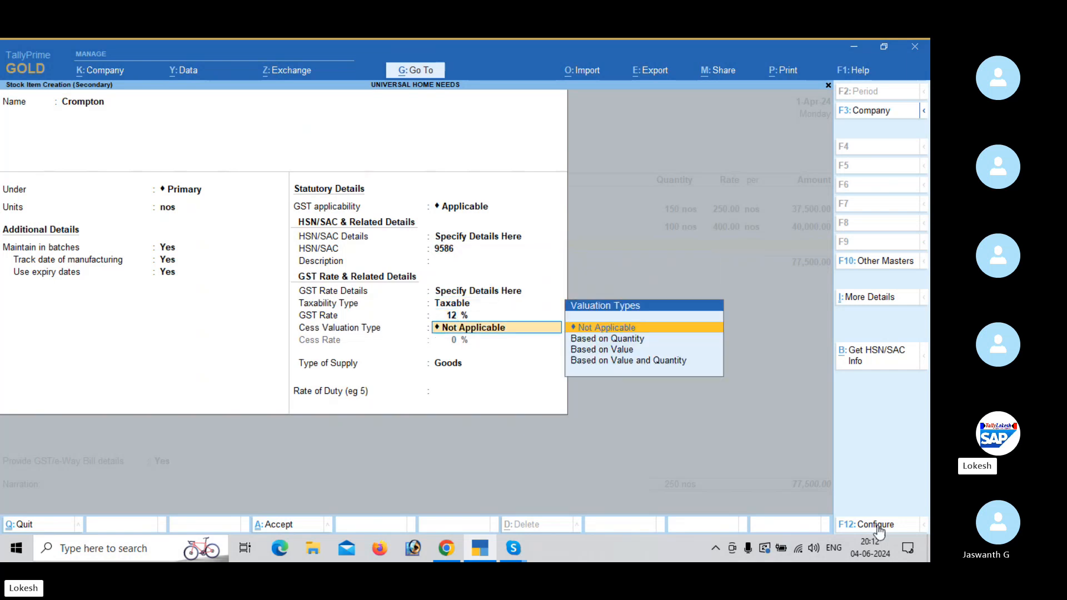
pyautogui.press('Return')
pyautogui.press('Return')
# Allocate Crompton to new batch 985445 with a quantity of 80 nos at a rate of 350
pyautogui.press('Return')
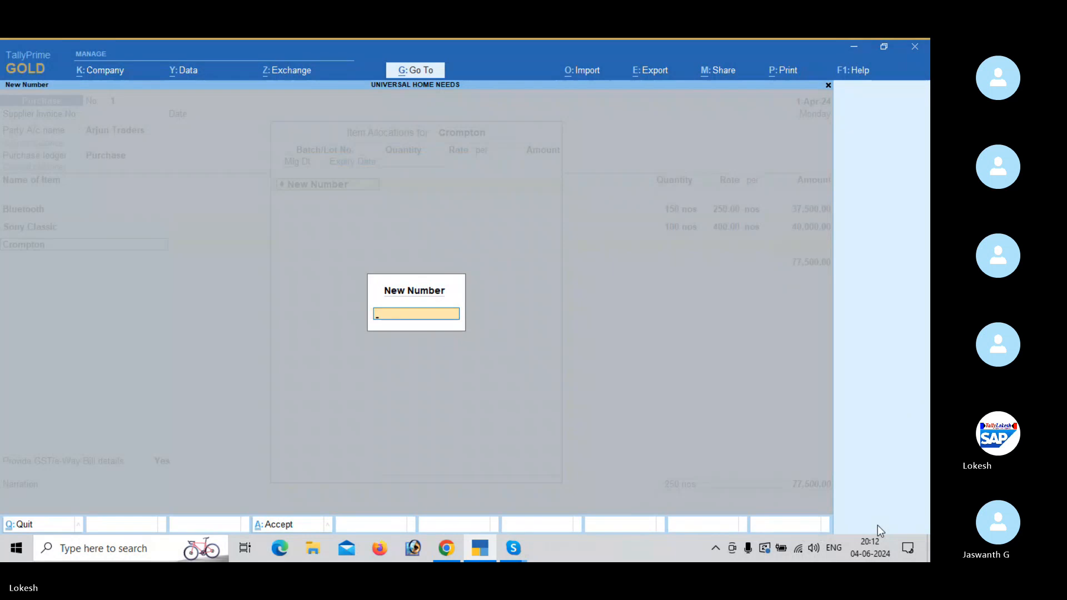
pyautogui.write('985445')
pyautogui.press('Return')
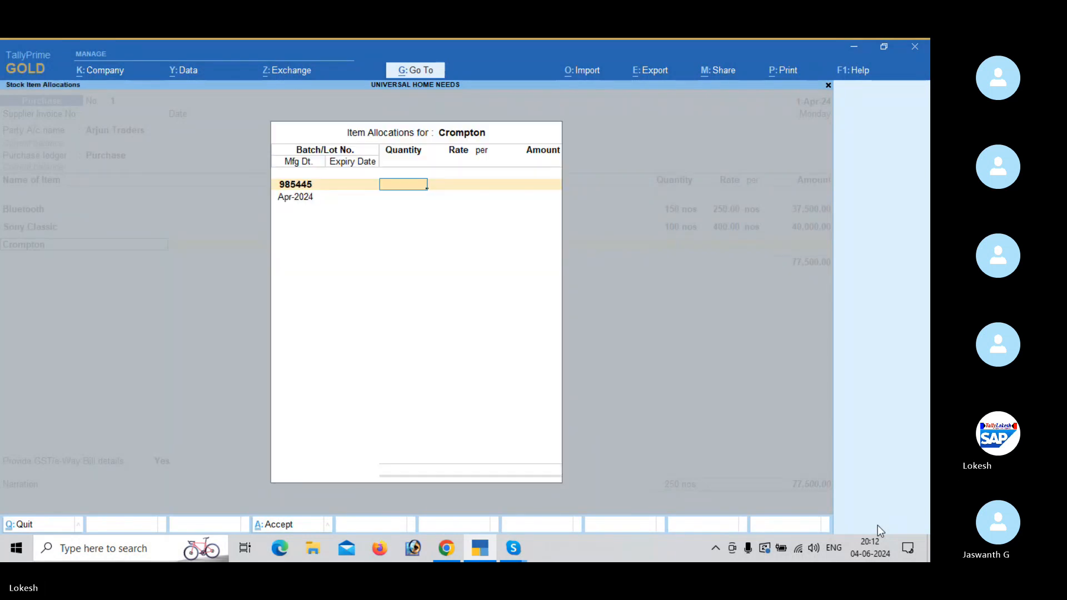
pyautogui.write('80')
pyautogui.press('Return')
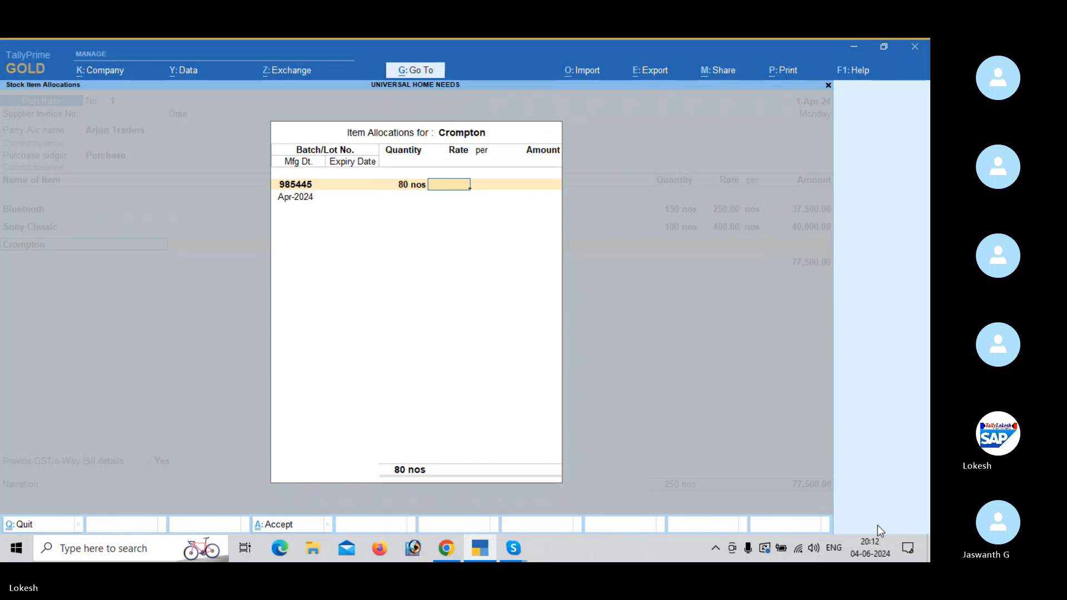
pyautogui.write('350')
pyautogui.press('Return')
pyautogui.press('Return')
pyautogui.press('Return')
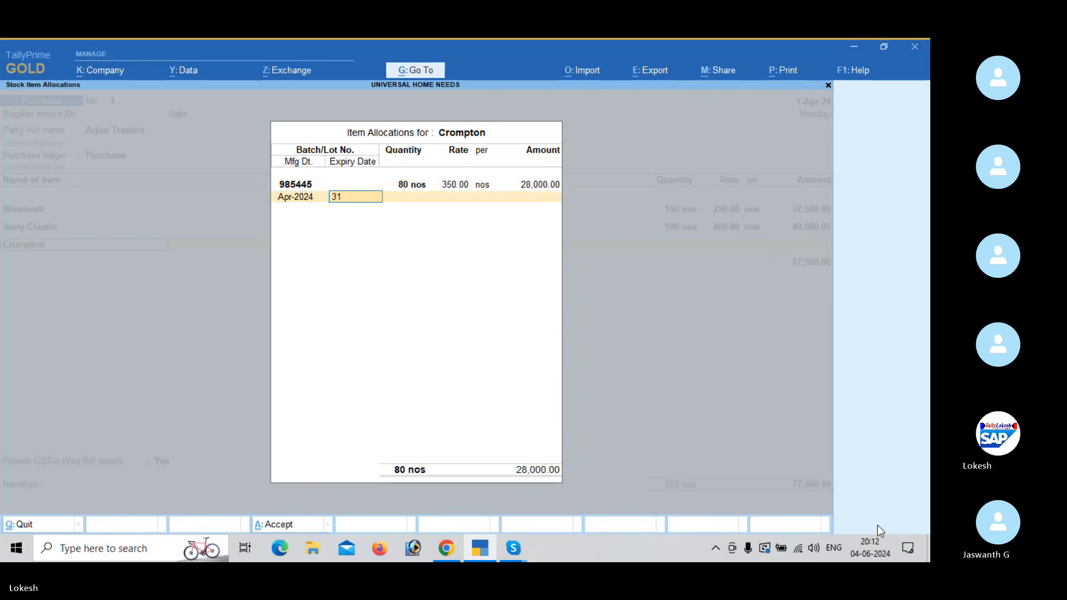
# Set the Crompton batch's expiry date to 31-May-24 and complete its item allocation
pyautogui.write('31-5')
pyautogui.press('Return')
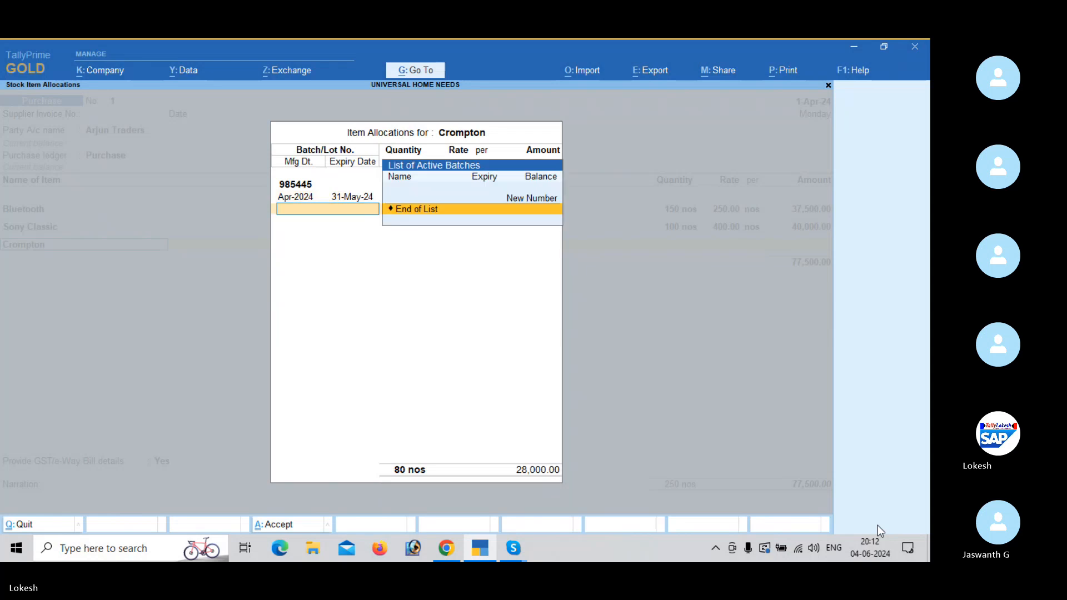
pyautogui.press('Return')
pyautogui.press('Return')
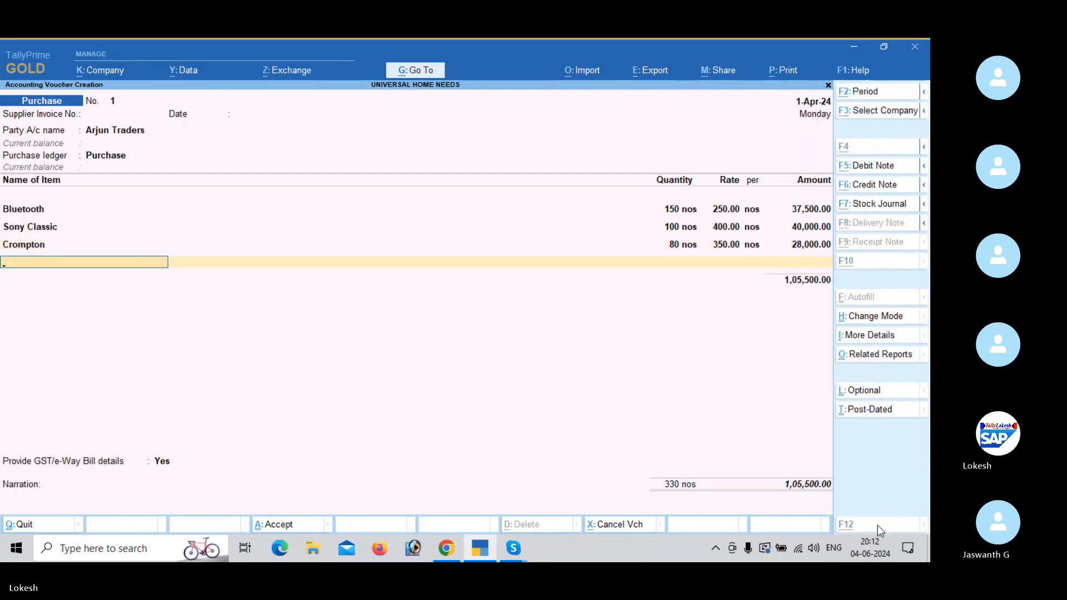
# Create a new stock item named Usha Fan from the purchase voucher, under Primary with nos as its unit
pyautogui.hotkey('alt', 'c')
pyautogui.write('Usha Fan')
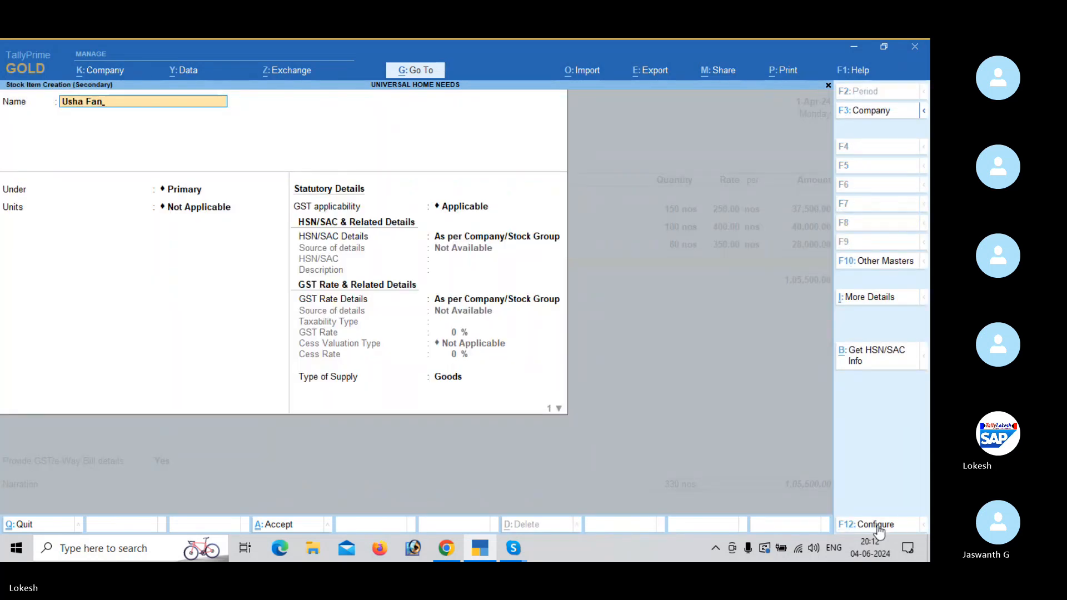
pyautogui.press('Return')
pyautogui.press('Return')
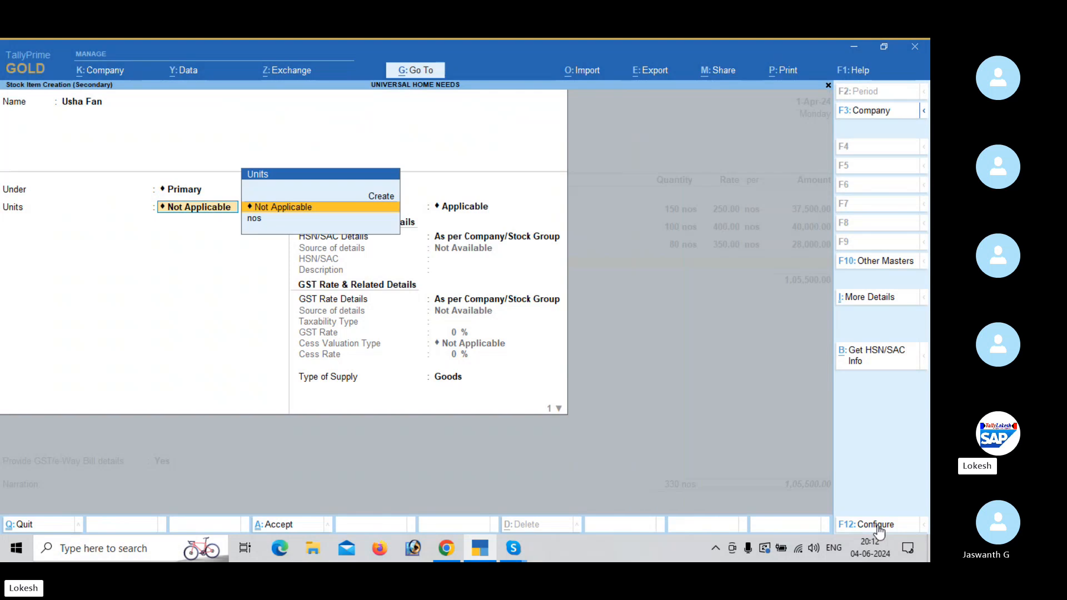
pyautogui.press('Down')
pyautogui.press('Return')
# Set Usha Fan to be maintained in batches with manufacturing date tracking and expiry dates, keeping GST applicable
pyautogui.write('y')
pyautogui.press('Return')
pyautogui.write('y')
pyautogui.press('Return')
pyautogui.write('y')
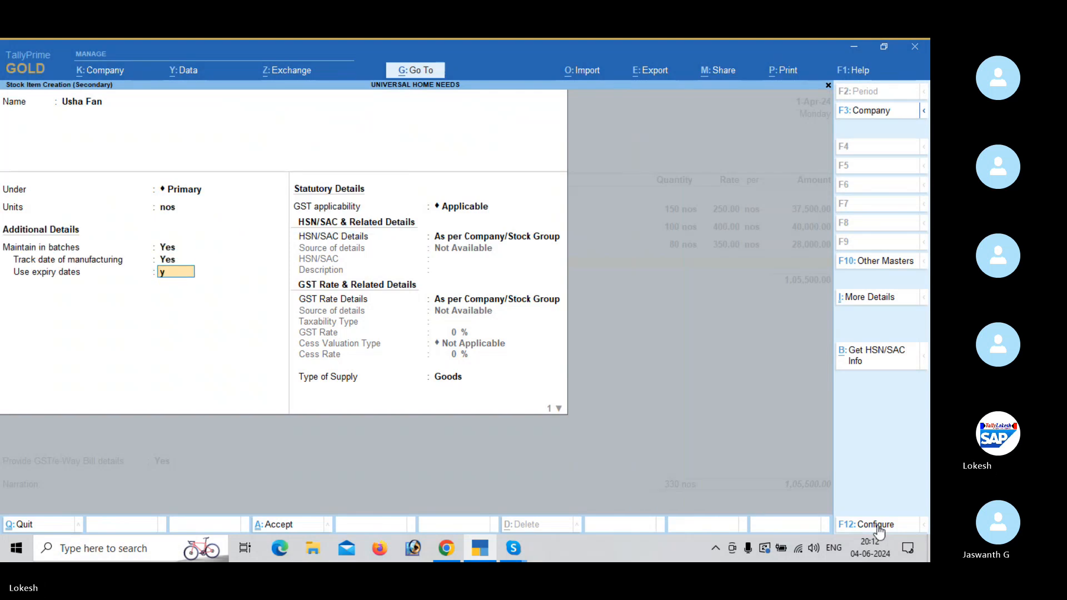
pyautogui.press('Return')
pyautogui.press('Return')
# Specify Usha Fan's HSN/SAC details on the item with code 8745, leaving the description empty
pyautogui.press('Down')
pyautogui.press('Return')
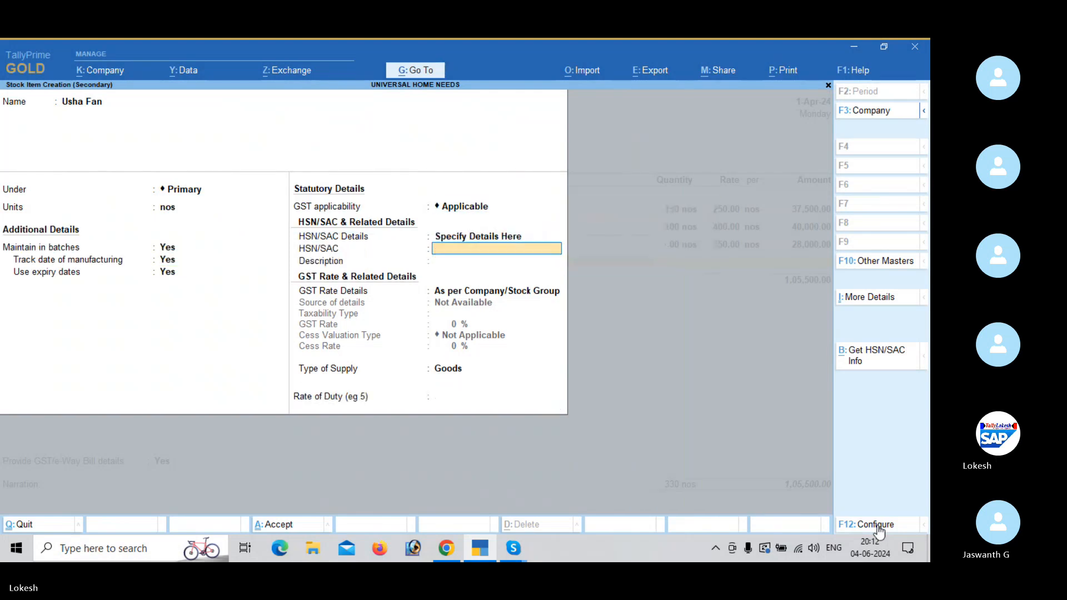
pyautogui.write('8745')
pyautogui.press('Return')
pyautogui.press('Return')
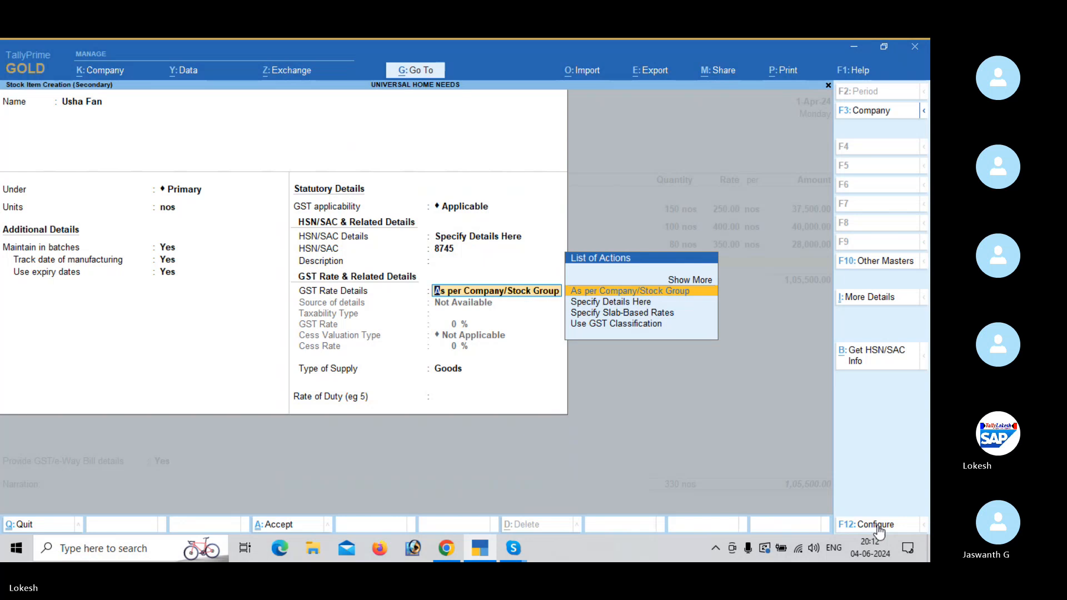
# Specify Usha Fan's GST details on the item as Taxable at 28%, keep cess not applicable, and save the item
pyautogui.press('Down')
pyautogui.press('Return')
pyautogui.press('Return')
pyautogui.write('2')
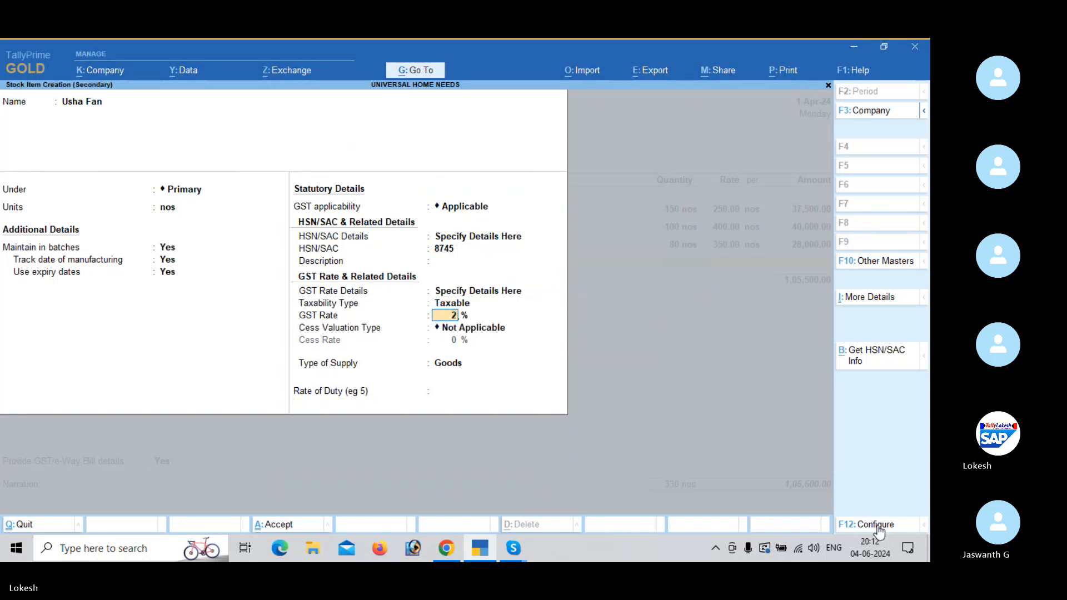
pyautogui.write('8')
pyautogui.press('Return')
pyautogui.press('Return')
pyautogui.press('Return')
pyautogui.press('Return')
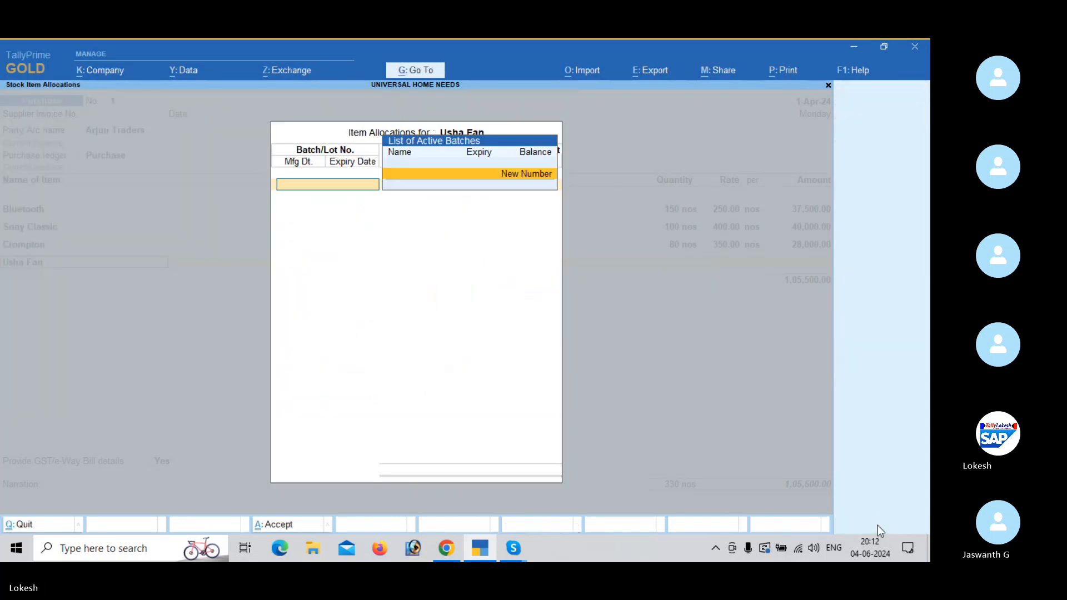
# Allocate Usha Fan to new batch 987455 with a quantity of 70 nos at a rate of 1,000
pyautogui.press('Return')
pyautogui.write('987455')
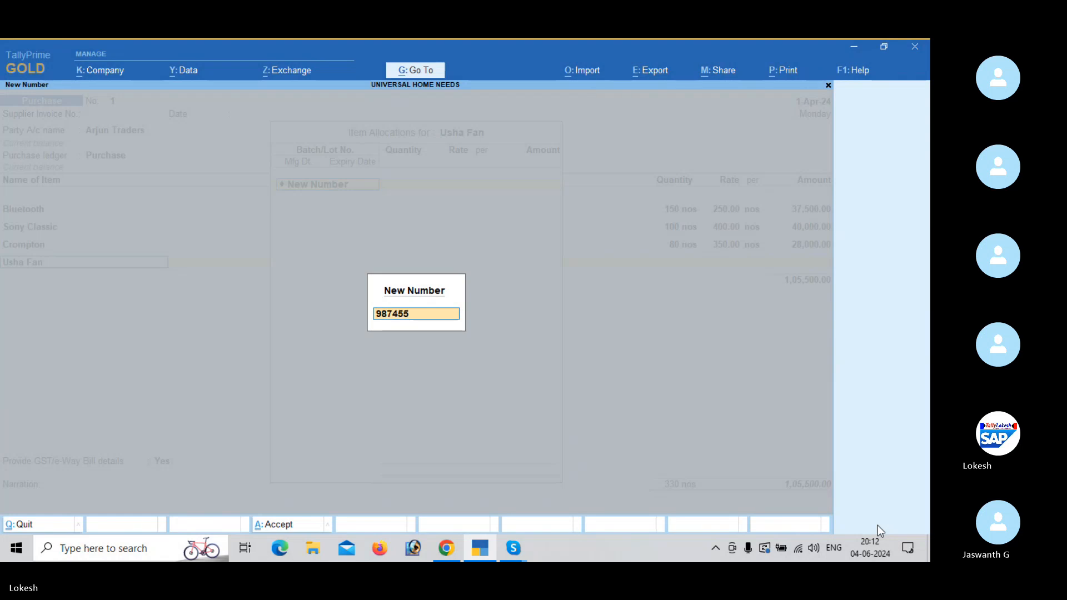
pyautogui.press('Return')
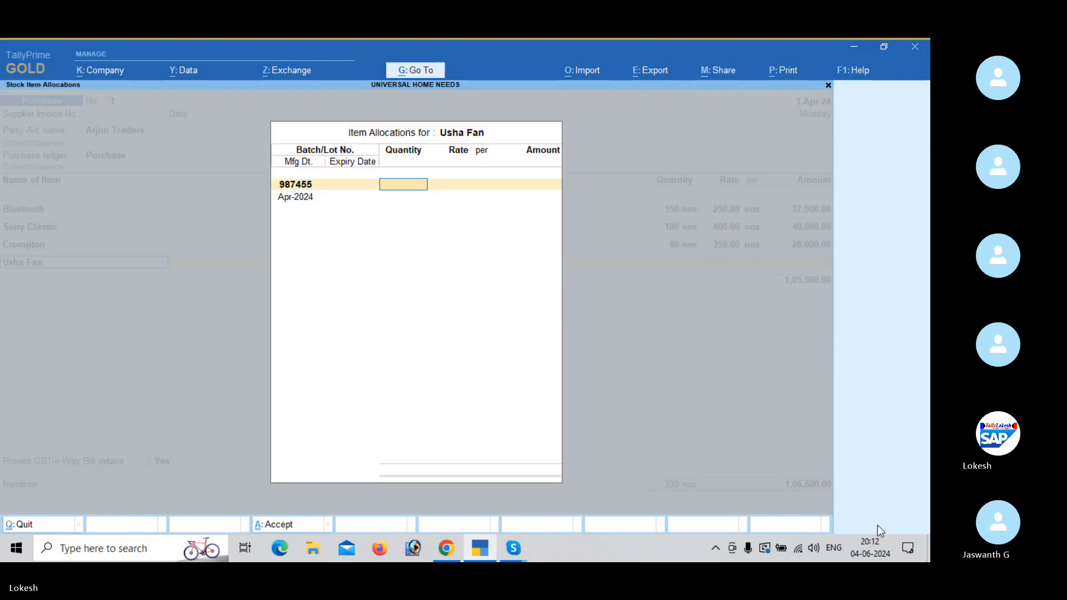
pyautogui.write('70')
pyautogui.press('Return')
pyautogui.write('1')
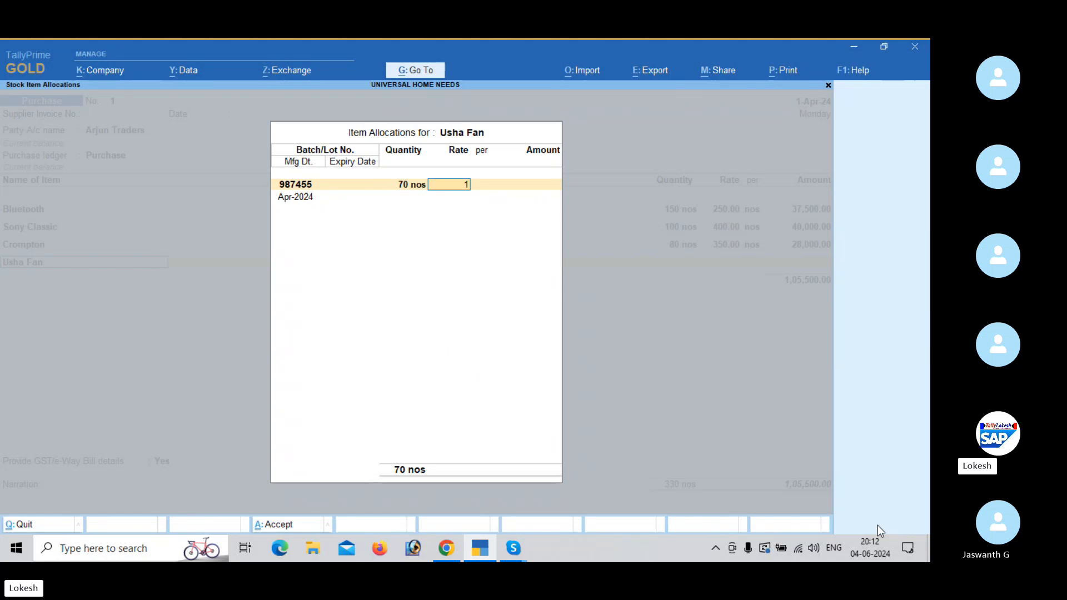
pyautogui.write(',000')
pyautogui.press('Return')
pyautogui.press('Return')
pyautogui.press('Return')
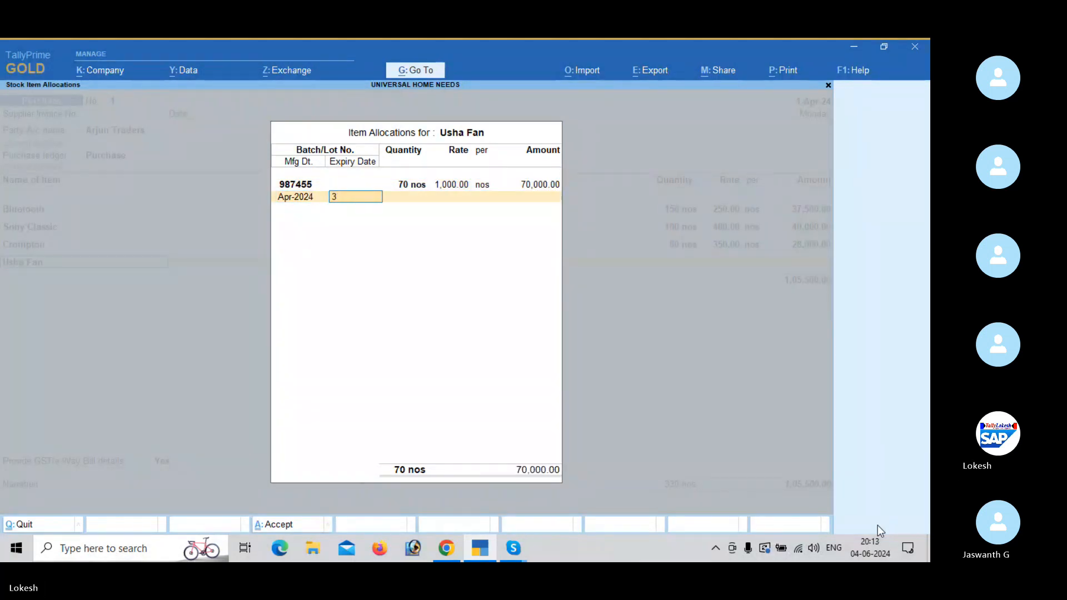
# Set the Usha Fan batch's expiry date to 31-Mar-25 and complete its item allocation
pyautogui.write('31-3')
pyautogui.press('Return')
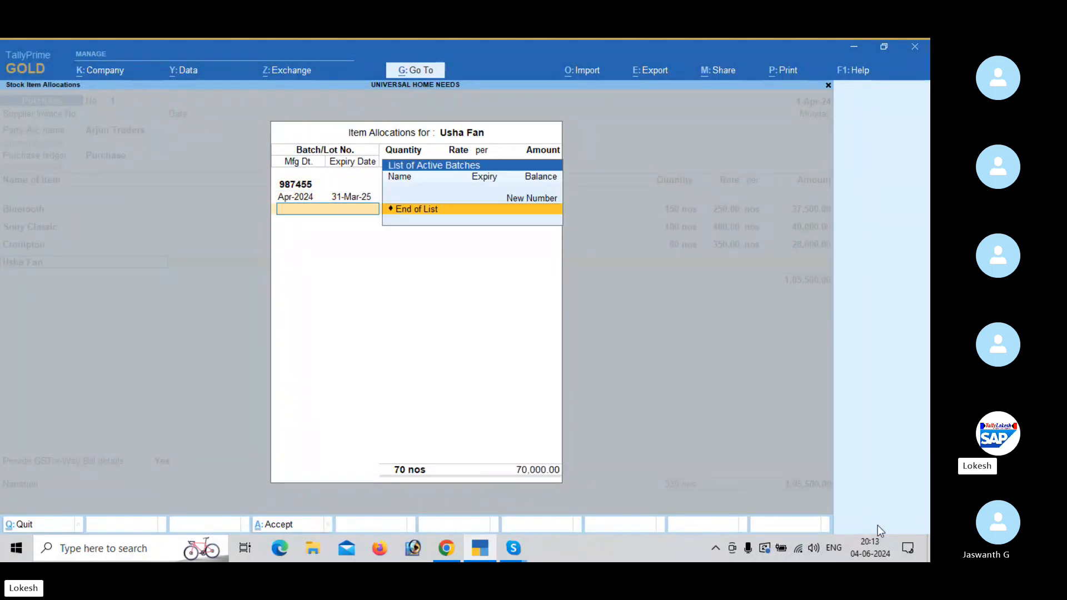
pyautogui.press('Return')
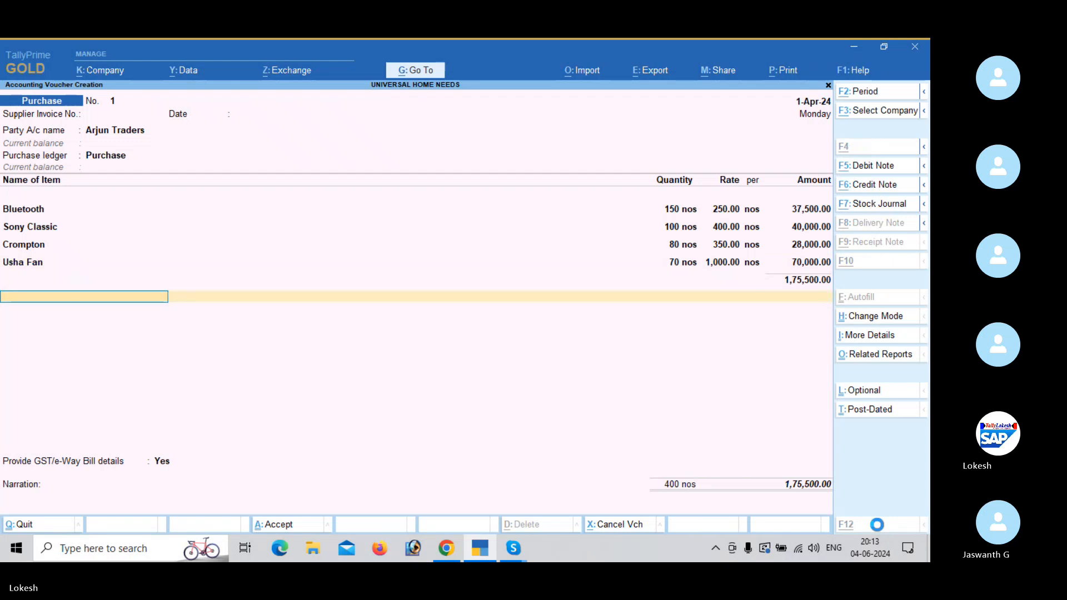
# Create a ledger named CGST under Duties & Taxes with GST as its type of duty/tax
pyautogui.hotkey('alt', 'c')
pyautogui.write('CGST')
pyautogui.press('Return')
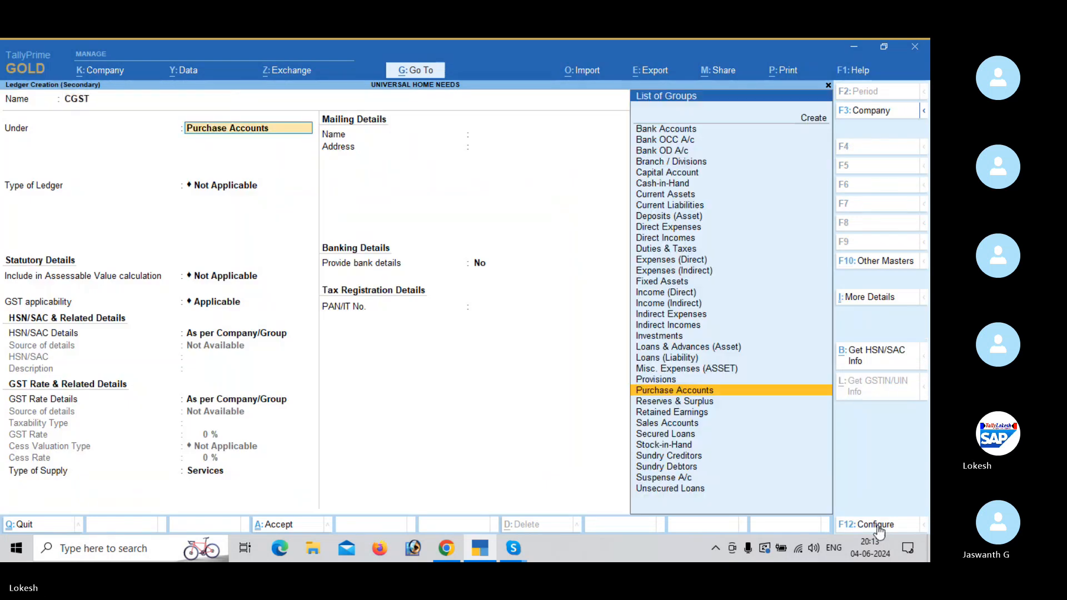
pyautogui.write('dut')
pyautogui.press('Return')
pyautogui.press('Up')
pyautogui.press('Return')
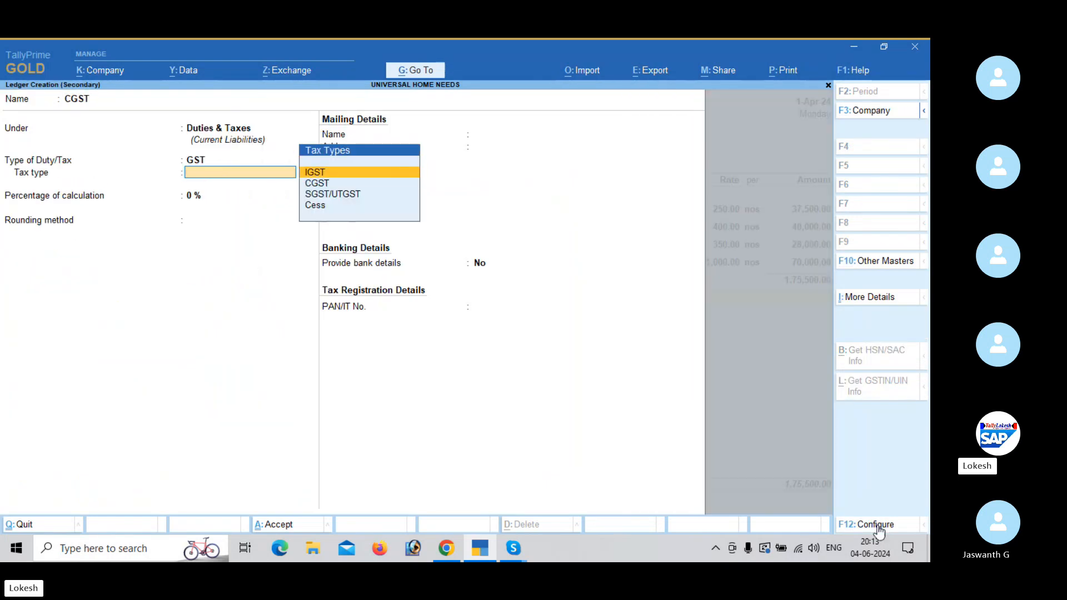
# Set the CGST ledger's tax type to CGST, save it without rounding, and add its amount to the purchase voucher
pyautogui.press('Down')
pyautogui.press('Return')
pyautogui.press('Return')
pyautogui.press('Return')
pyautogui.press('Return')
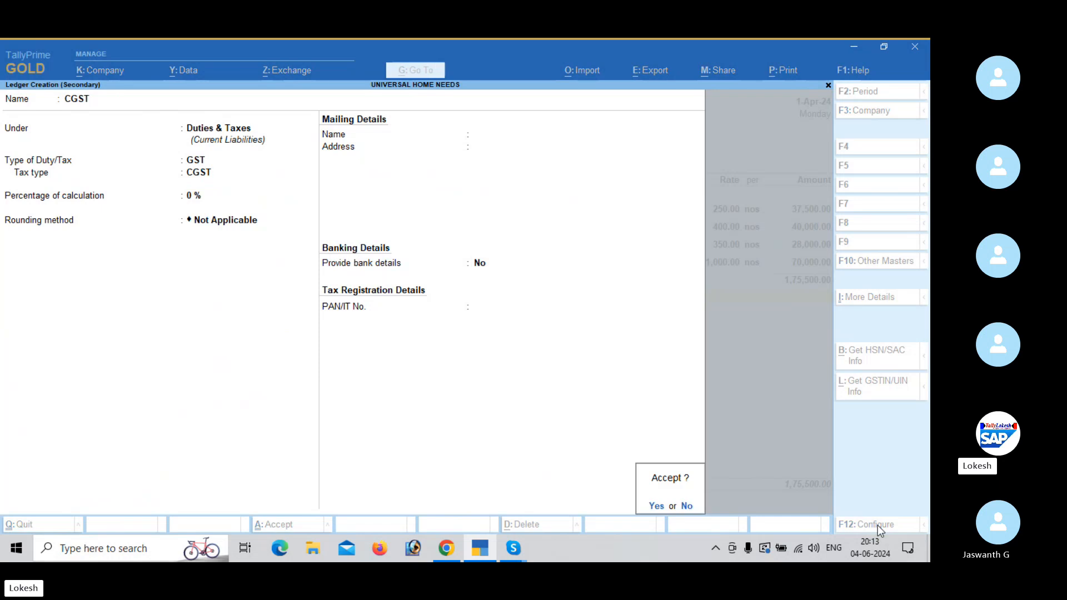
pyautogui.press('Return')
pyautogui.press('Return')
# Create a ledger named SGST under Duties & Taxes with GST as its type of duty/tax
pyautogui.hotkey('alt', 'c')
pyautogui.write('SG')
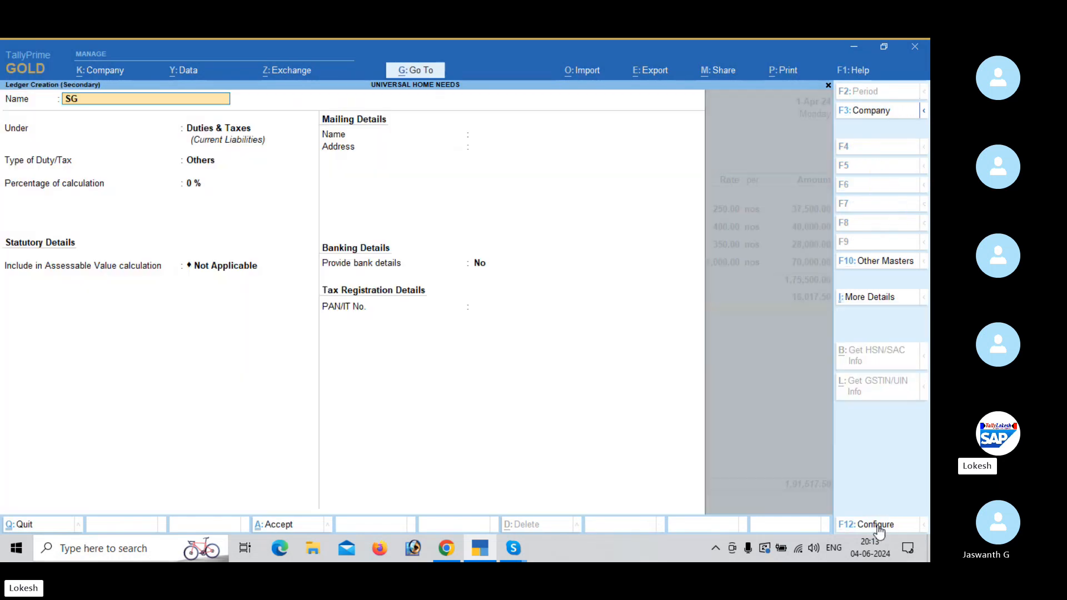
pyautogui.write('ST')
pyautogui.press('Return')
pyautogui.press('Return')
pyautogui.press('Up')
pyautogui.press('Return')
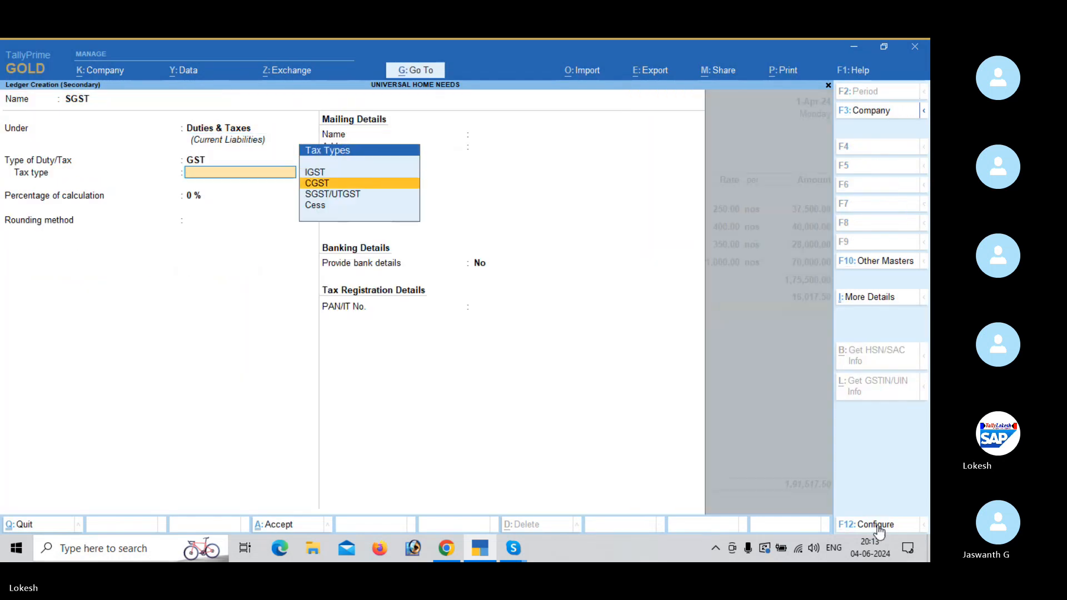
# Set the SGST ledger's tax type to SGST/UTGST, save it, and add its amount to the purchase voucher
pyautogui.press('Down')
pyautogui.press('Return')
pyautogui.press('Return')
pyautogui.press('Return')
pyautogui.press('Return')
pyautogui.press('Return')
pyautogui.press('Return')
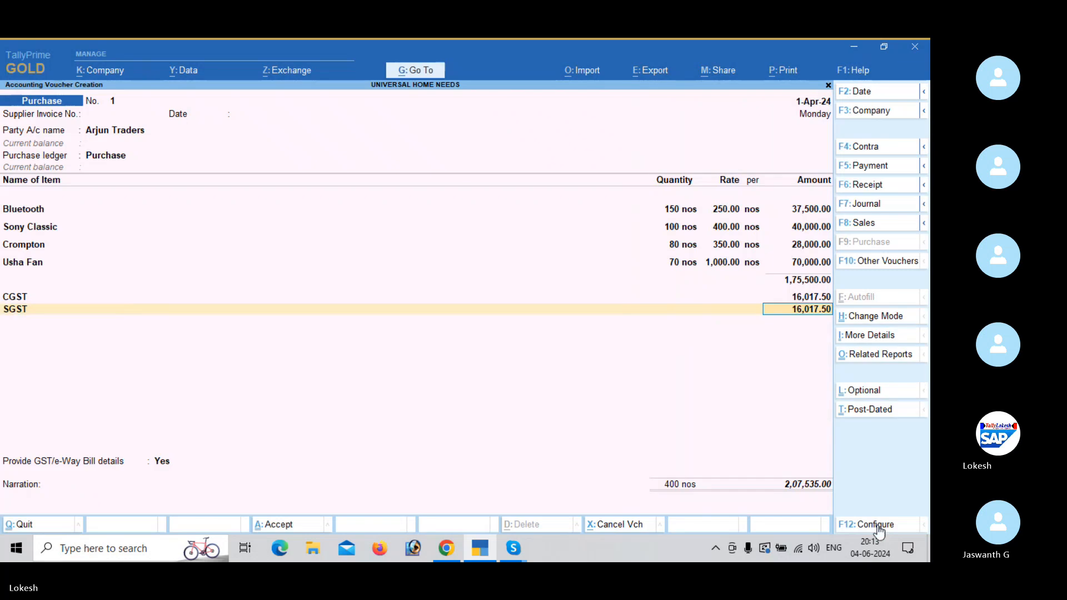
pyautogui.press('Return')
# Set Provide GST/e-Way Bill details to No, leave the narration empty, and save the purchase voucher
pyautogui.press('Return')
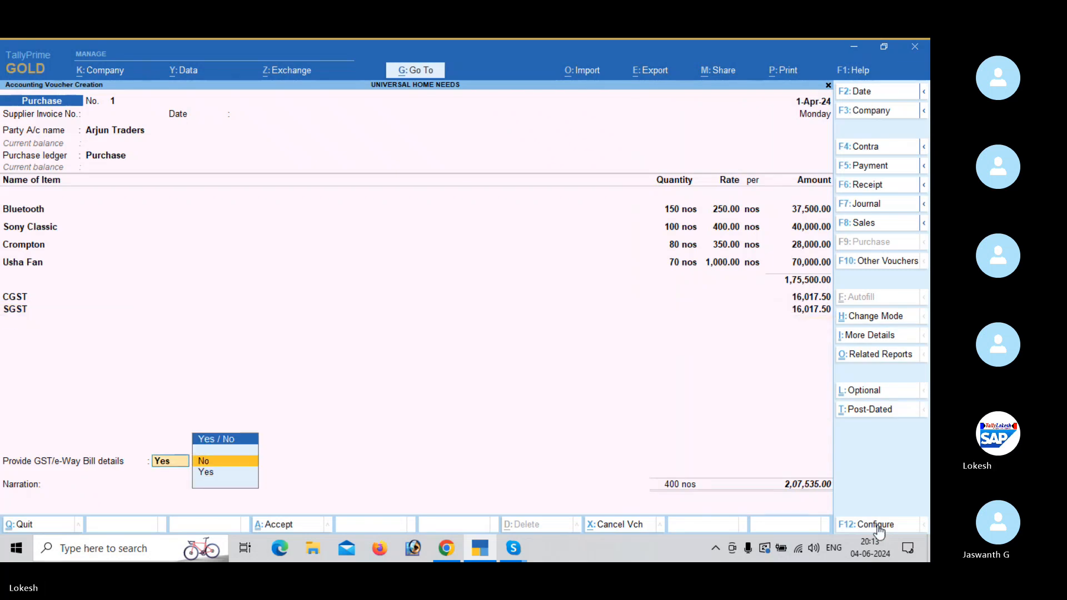
pyautogui.press('Return')
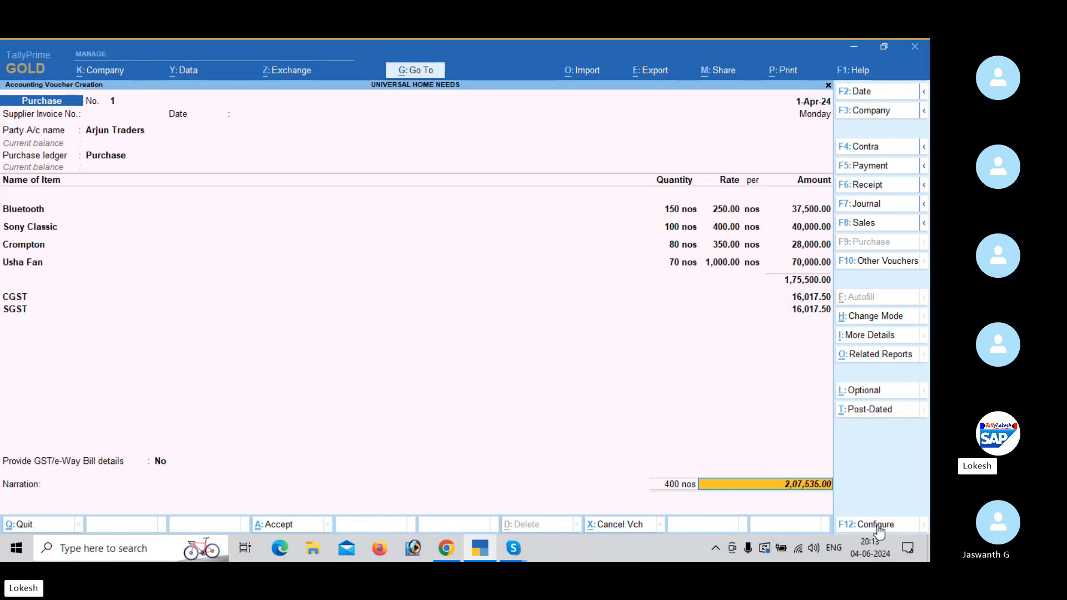
pyautogui.press('Return')
pyautogui.press('Return')
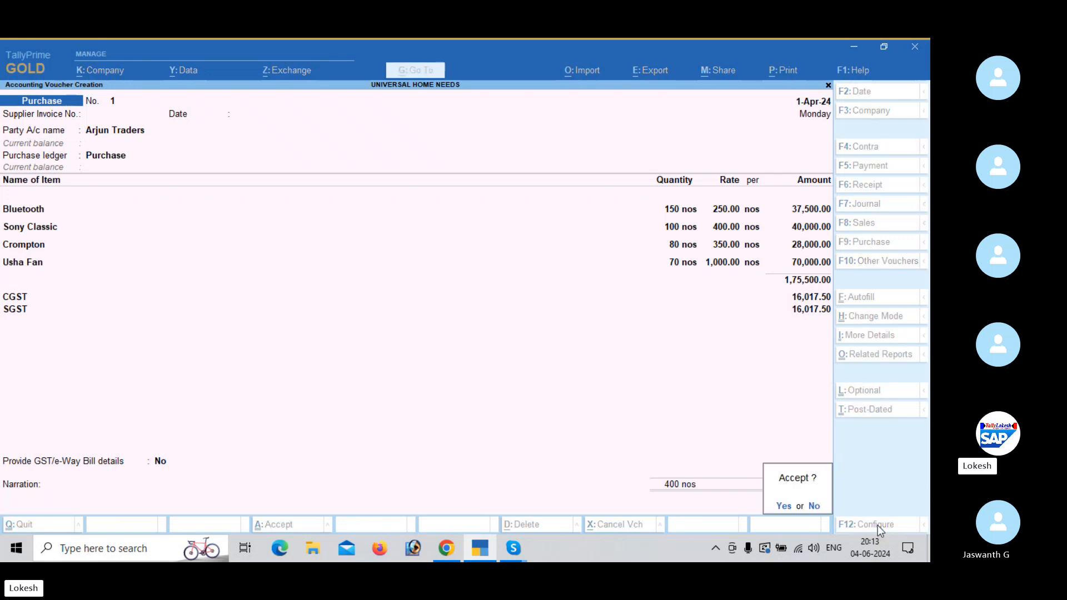
pyautogui.press('Return')
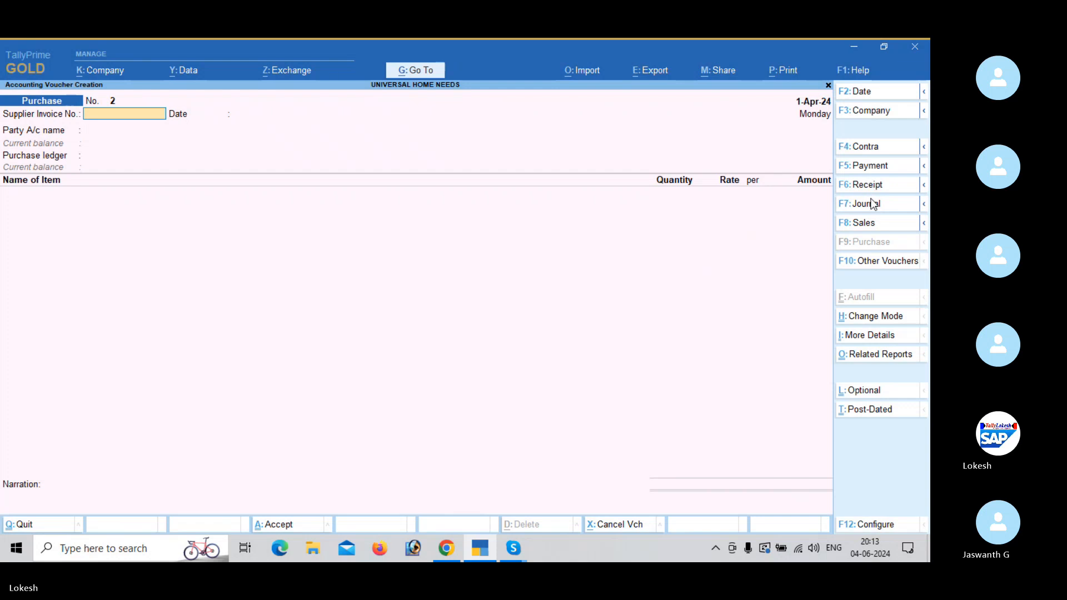
# Start a sales voucher and create the party ledger Khan Traders under Sundry Debtors
pyautogui.press('Return')
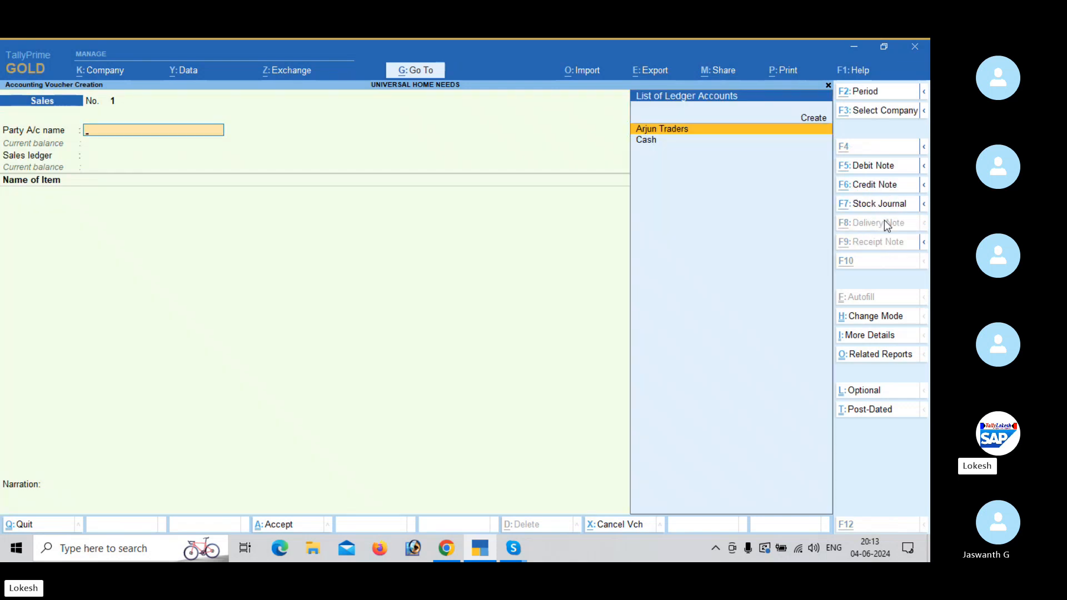
pyautogui.hotkey('alt', 'c')
pyautogui.write('K')
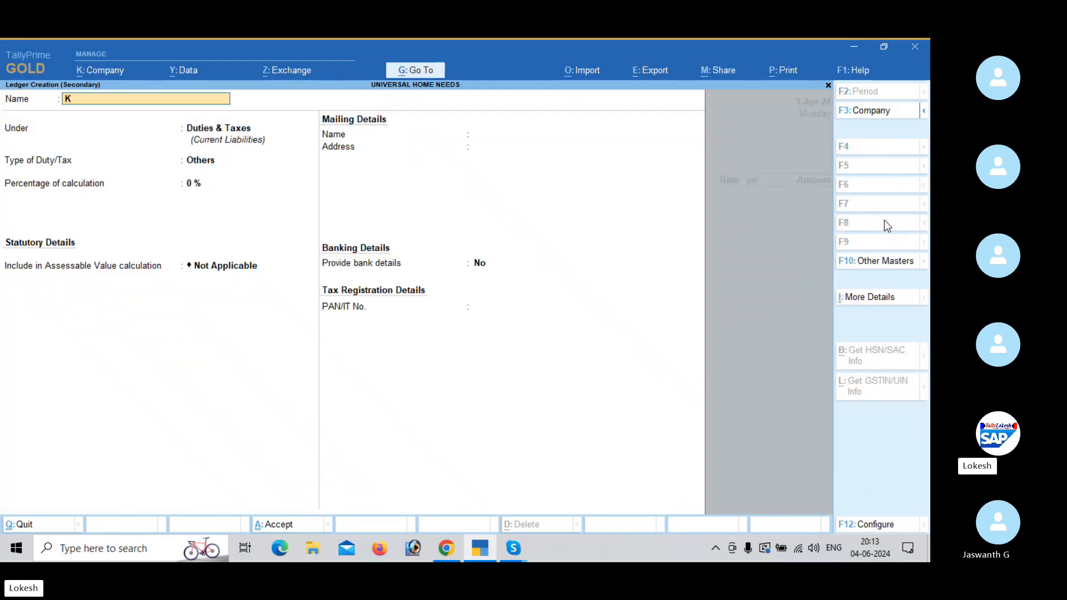
pyautogui.write('han Traders')
pyautogui.press('Return')
pyautogui.write('Sun')
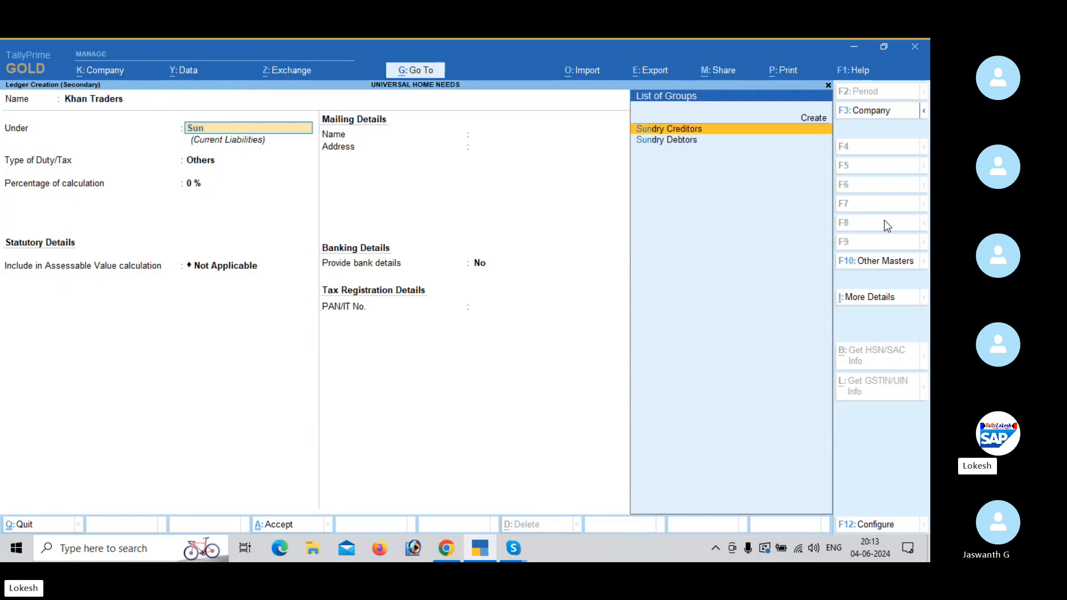
pyautogui.press('Down')
pyautogui.press('Return')
# Keep Khan Traders in Andhra Pradesh with Regular registration, enter its GSTIN/UIN, and save the ledger
pyautogui.press('Return')
pyautogui.press('Return')
pyautogui.press('Return')
pyautogui.press('Return')
pyautogui.press('Return')
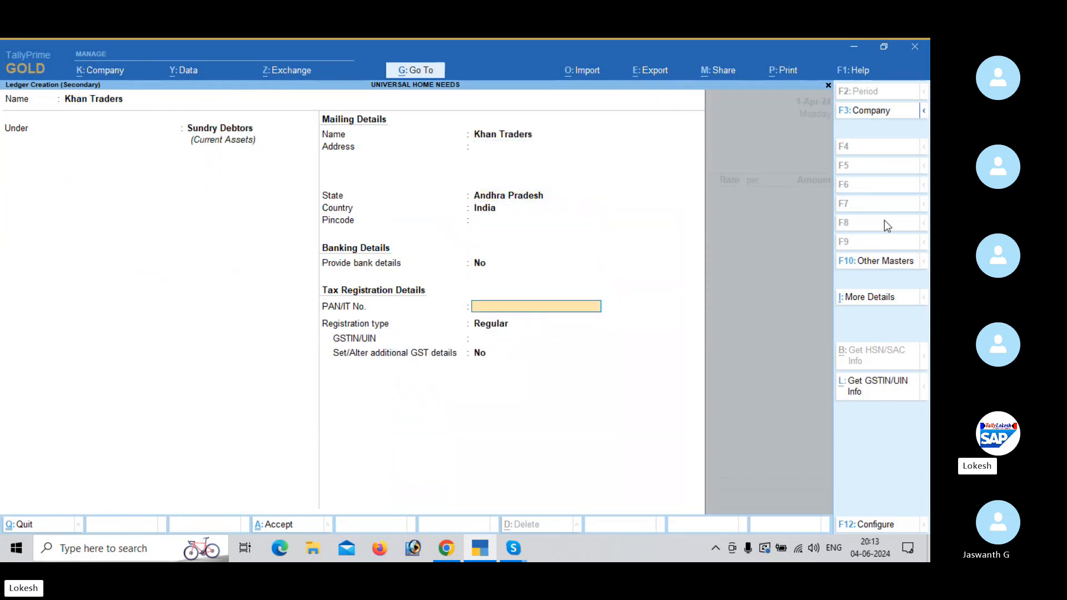
pyautogui.press('Return')
pyautogui.press('Return')
pyautogui.press('Return')
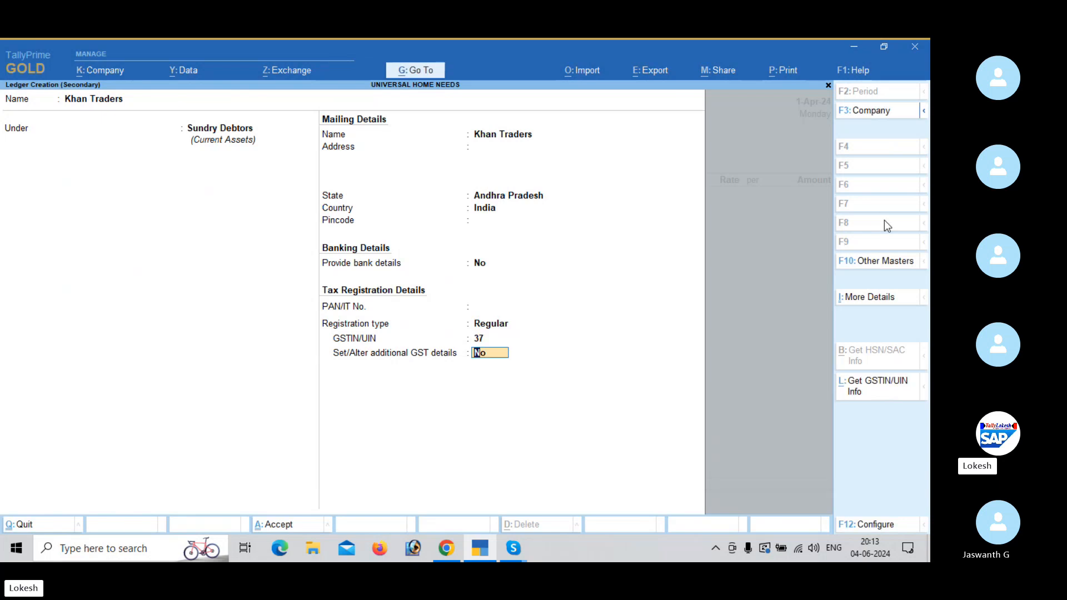
pyautogui.press('Return')
pyautogui.press('Return')
# Accept the sales voucher's dispatch and party details for Khan Traders with Andhra Pradesh as place of supply
pyautogui.press('Return')
pyautogui.press('Return')
pyautogui.press('Return')
pyautogui.press('Return')
pyautogui.press('Return')
pyautogui.press('Return')
pyautogui.press('Return')
pyautogui.press('Return')
pyautogui.press('Return')
pyautogui.press('Return')
pyautogui.press('Return')
pyautogui.press('Return')
pyautogui.press('Return')
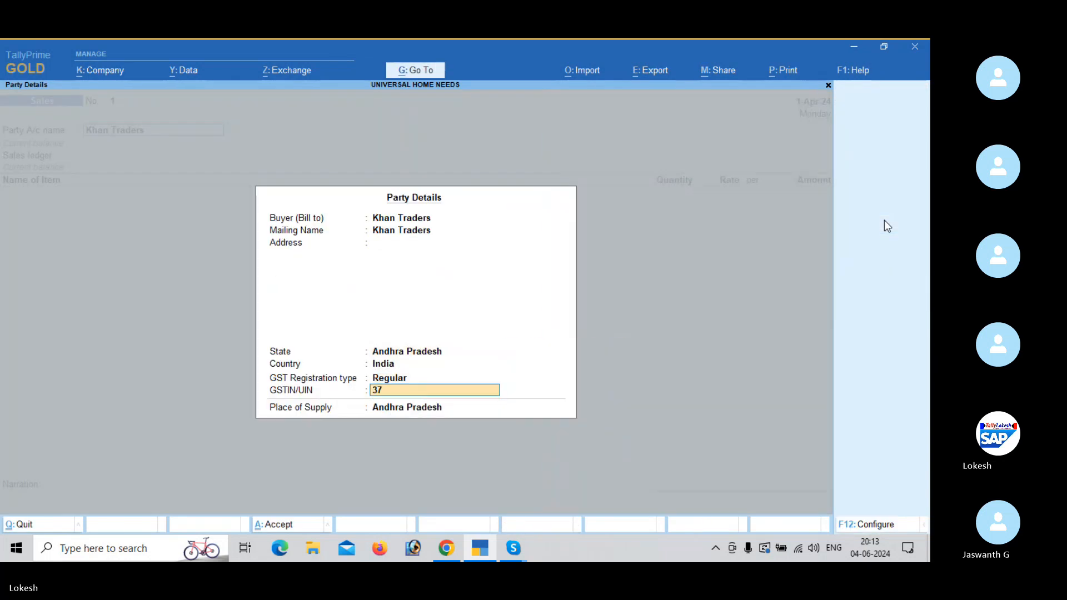
# Create a ledger named Sales under Sales Accounts for the sales voucher
pyautogui.hotkey('alt', 'c')
pyautogui.write('Sa')
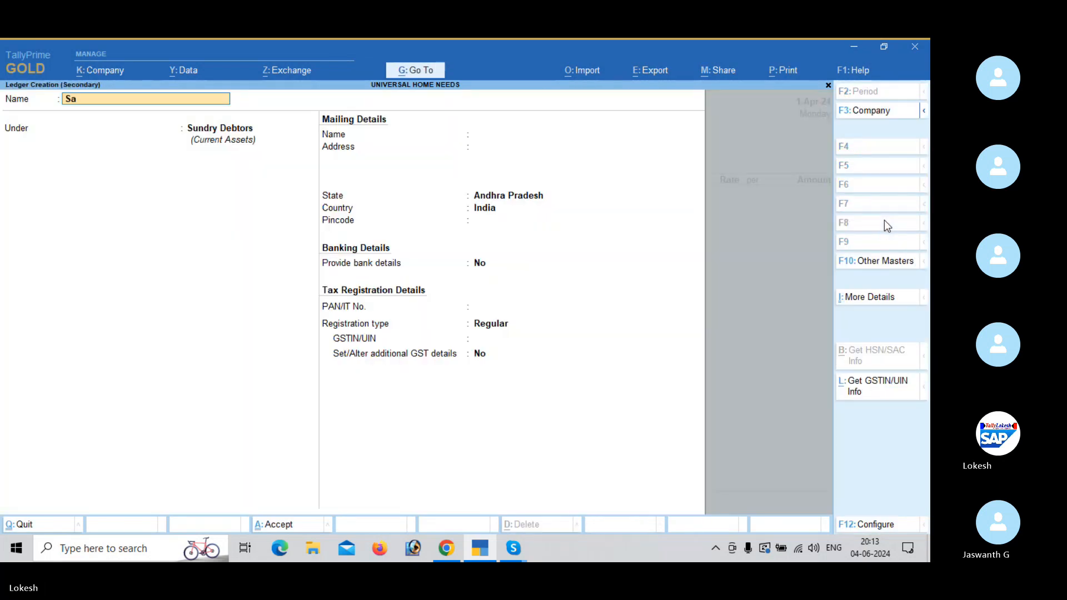
pyautogui.write('les')
pyautogui.press('Return')
pyautogui.write('sa')
pyautogui.press('Return')
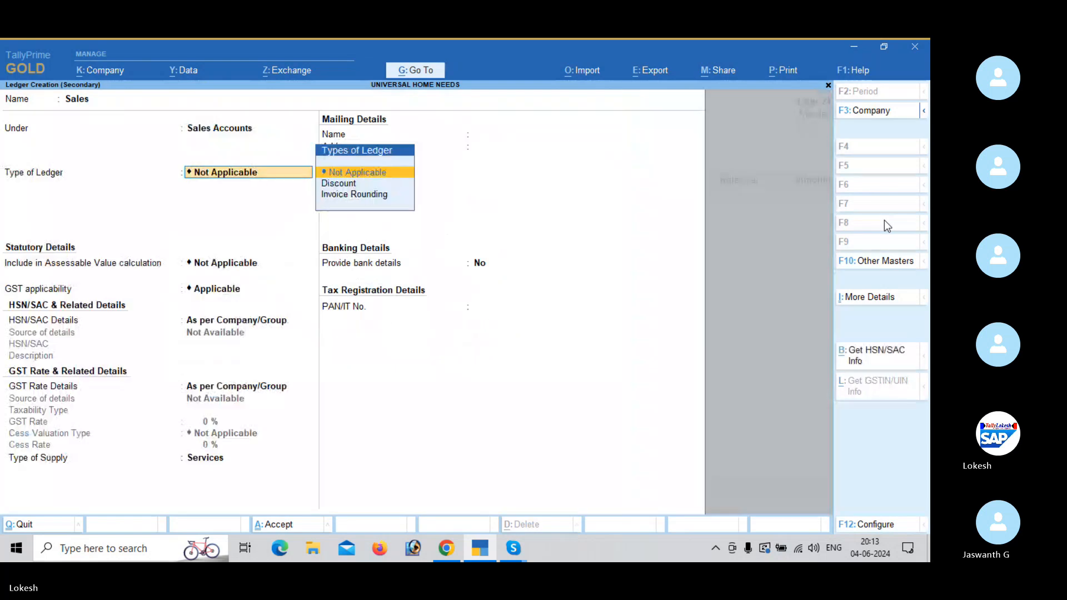
# Keep GST applicable on the Sales ledger, set its type of supply to Goods, and save it
pyautogui.press('Return')
pyautogui.press('Return')
pyautogui.press('Return')
pyautogui.press('Return')
pyautogui.press('Return')
pyautogui.press('Up')
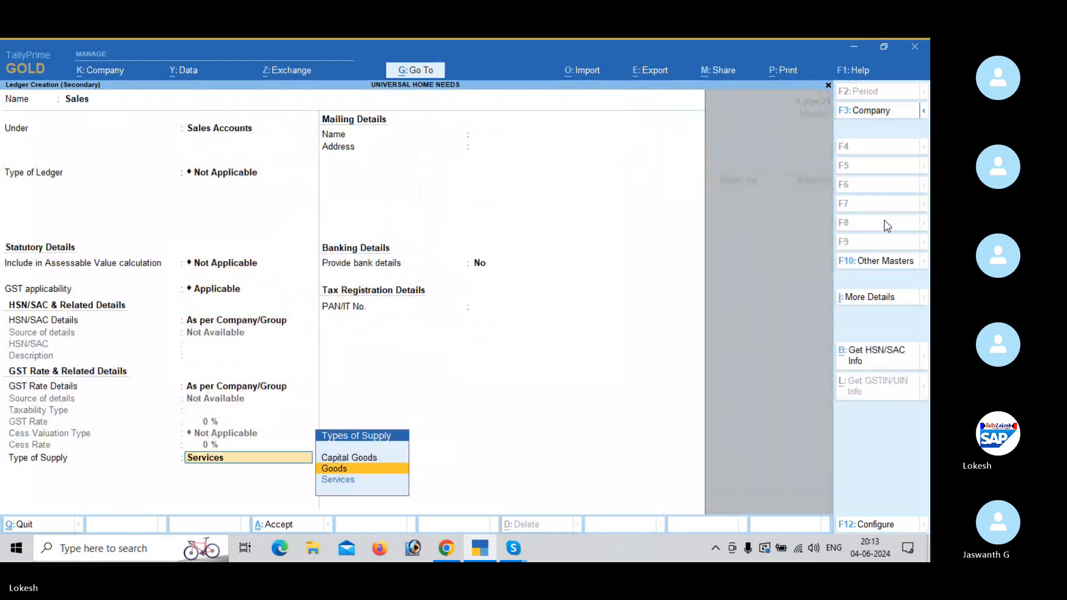
pyautogui.press('Return')
pyautogui.press('Return')
pyautogui.press('Return')
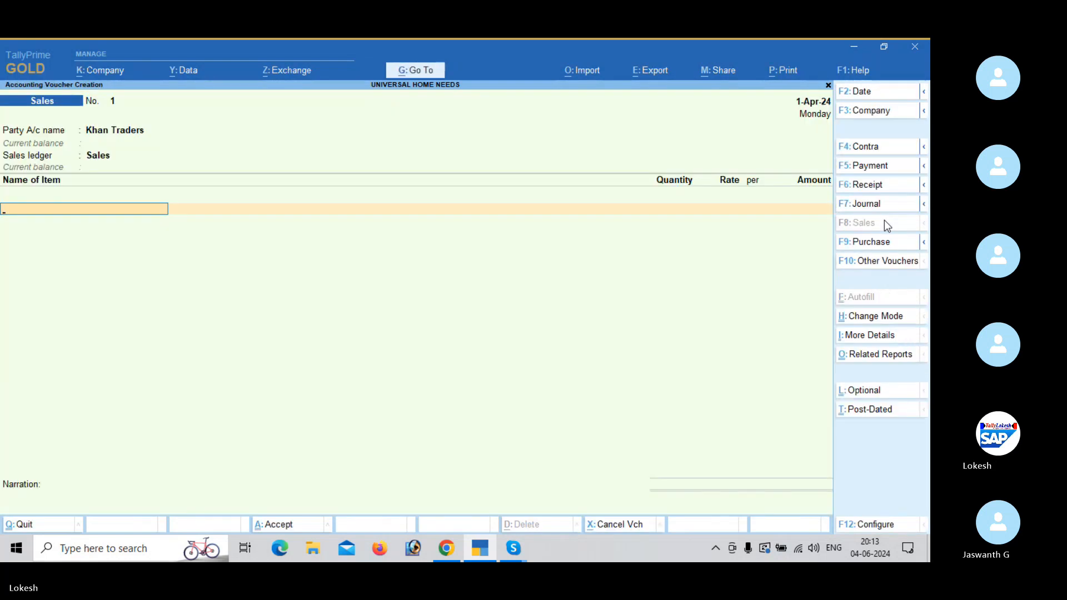
# Add Crompton to the sales voucher from batch 985445 with a quantity of 50 nos
pyautogui.press('Return')
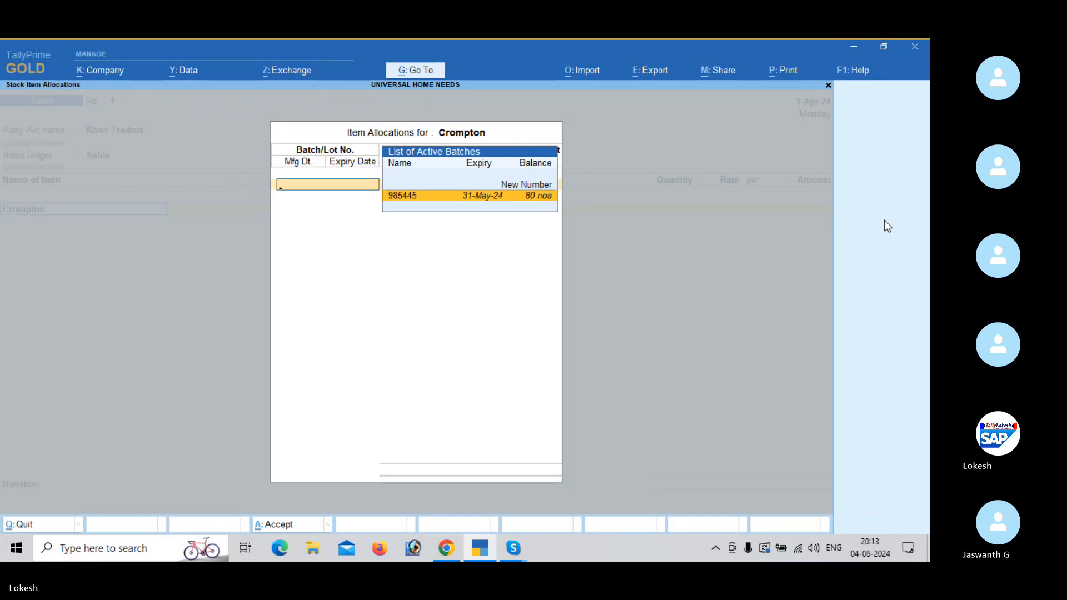
pyautogui.press('Return')
pyautogui.write('4')
pyautogui.press('BackSpace')
pyautogui.write('50')
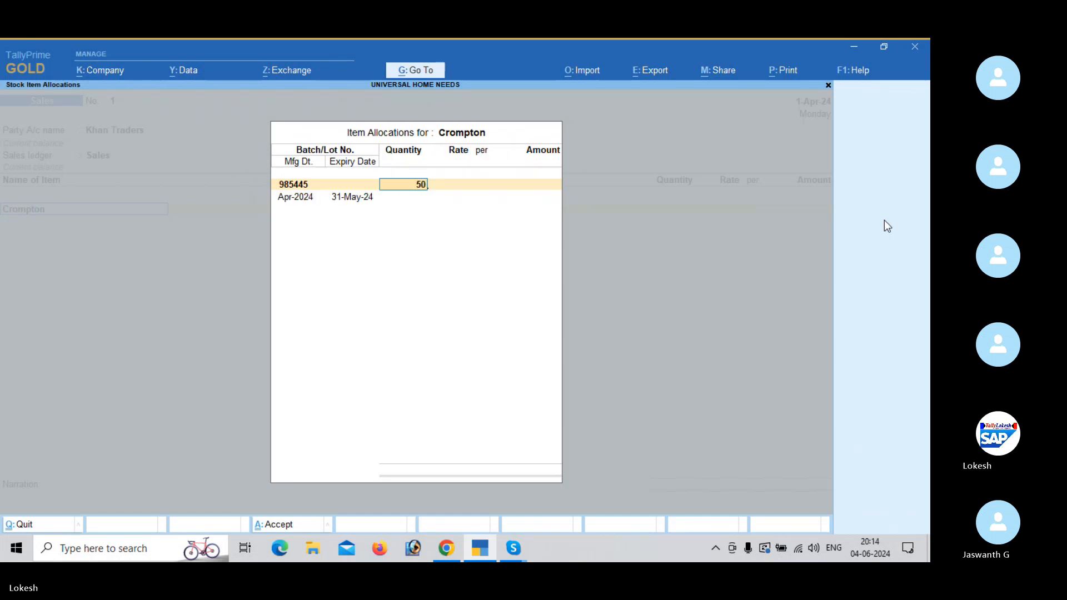
pyautogui.press('Return')
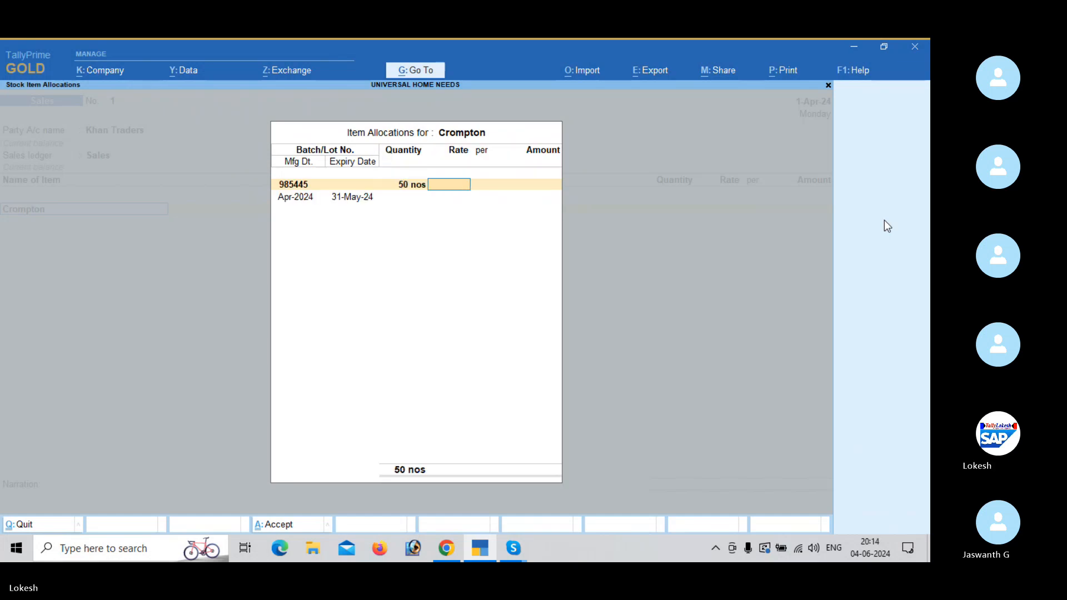
# Set Crompton's rate to 400 per nos, keep the batch dates, and complete its item allocation
pyautogui.write('400')
pyautogui.press('Return')
pyautogui.press('Return')
pyautogui.press('Return')
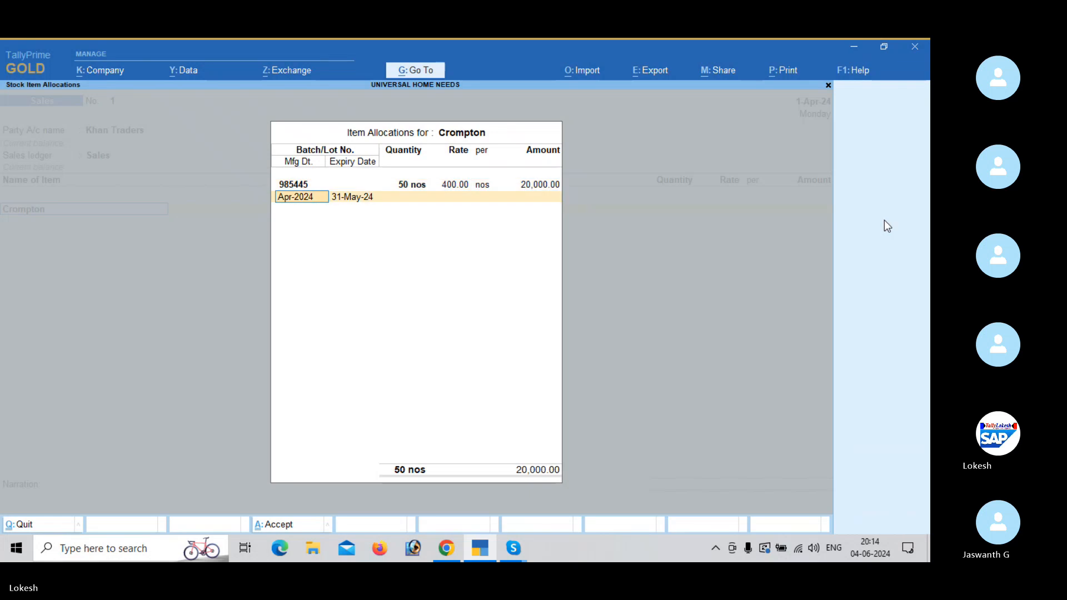
pyautogui.press('Return')
pyautogui.press('Return')
pyautogui.press('Return')
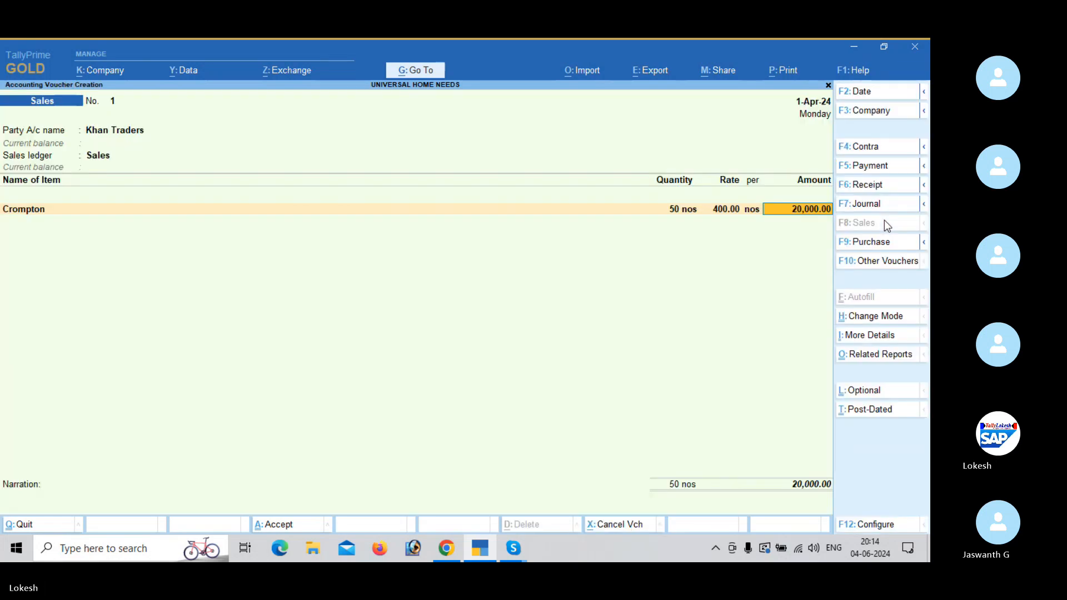
pyautogui.press('Return')
# Add Usha Fan to the sales voucher from batch 987455 with 25 nos at a rate of 1,200
pyautogui.press('Return')
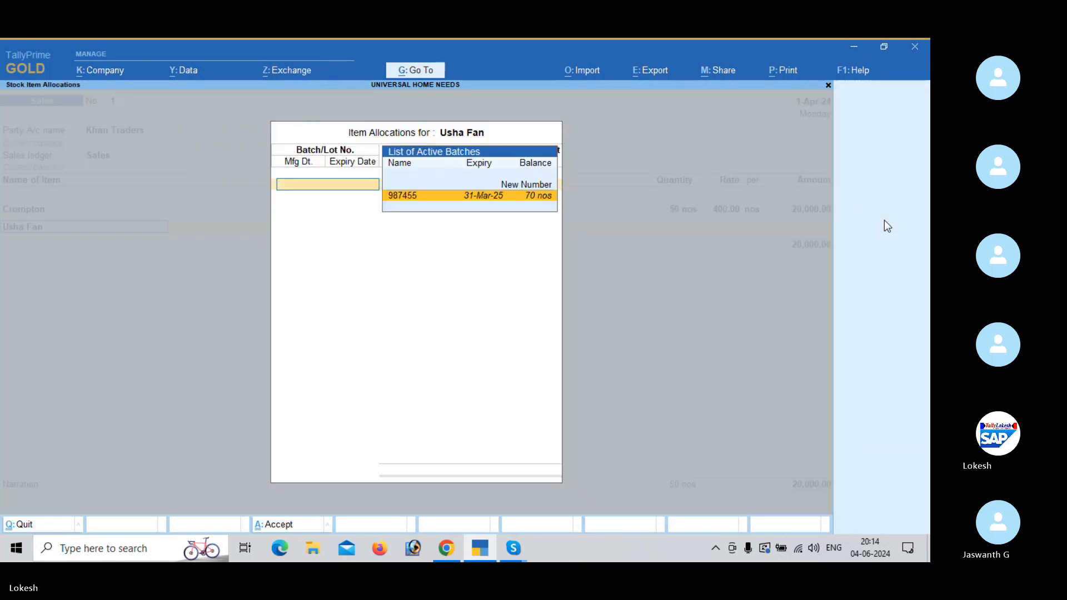
pyautogui.press('Return')
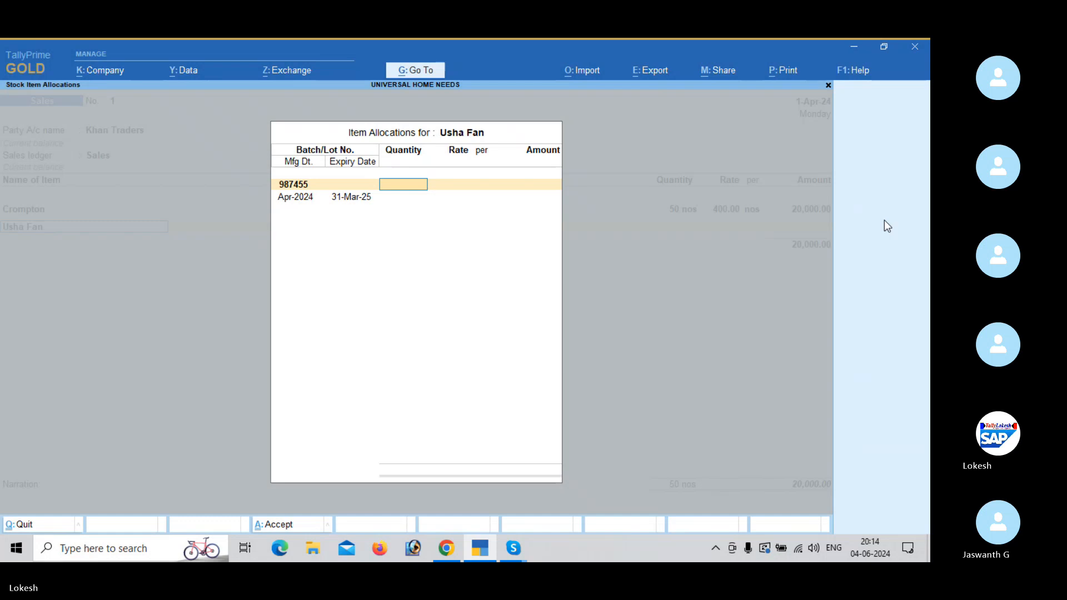
pyautogui.write('25')
pyautogui.press('Return')
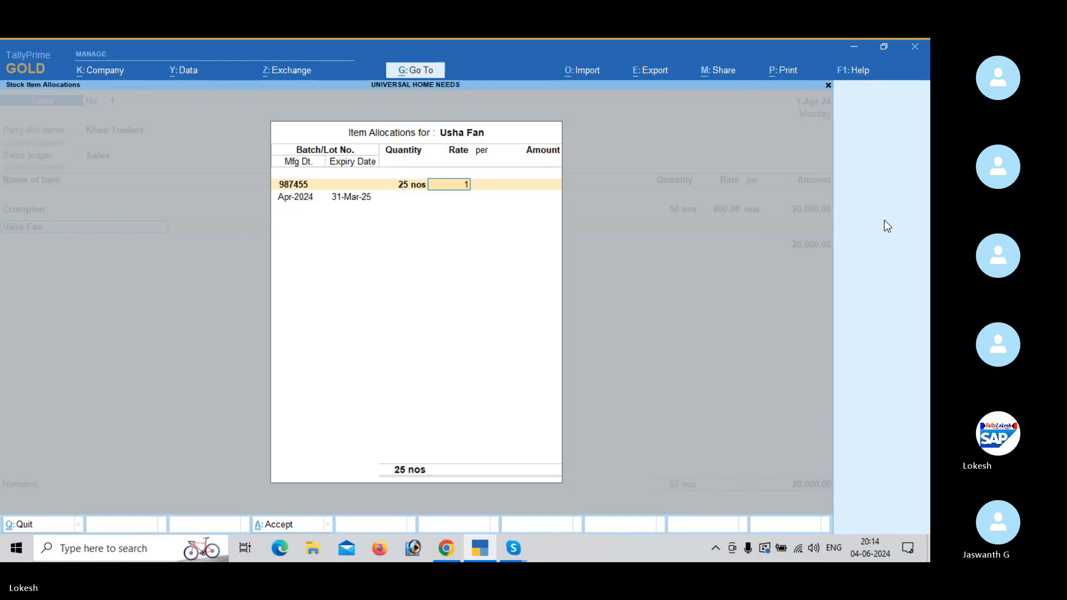
pyautogui.write('1200')
pyautogui.press('Return')
pyautogui.press('Return')
pyautogui.press('Return')
pyautogui.press('Return')
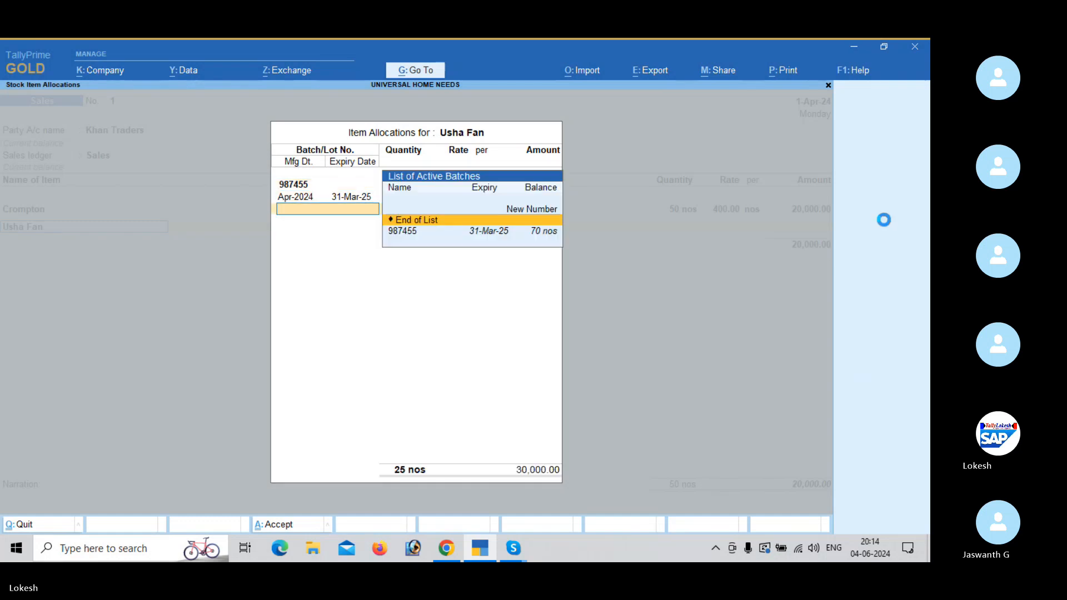
pyautogui.press('Return')
pyautogui.press('Return')
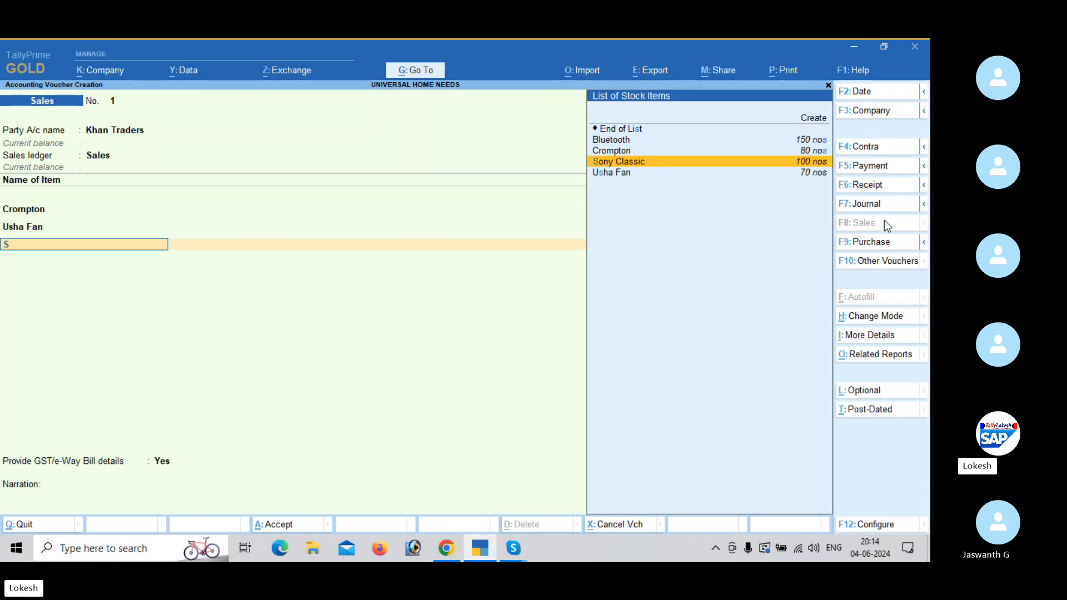
# Add Sony Classic to the sales voucher from batch 654124 with 45 nos at a rate of 500
pyautogui.press('Return')
pyautogui.press('Return')
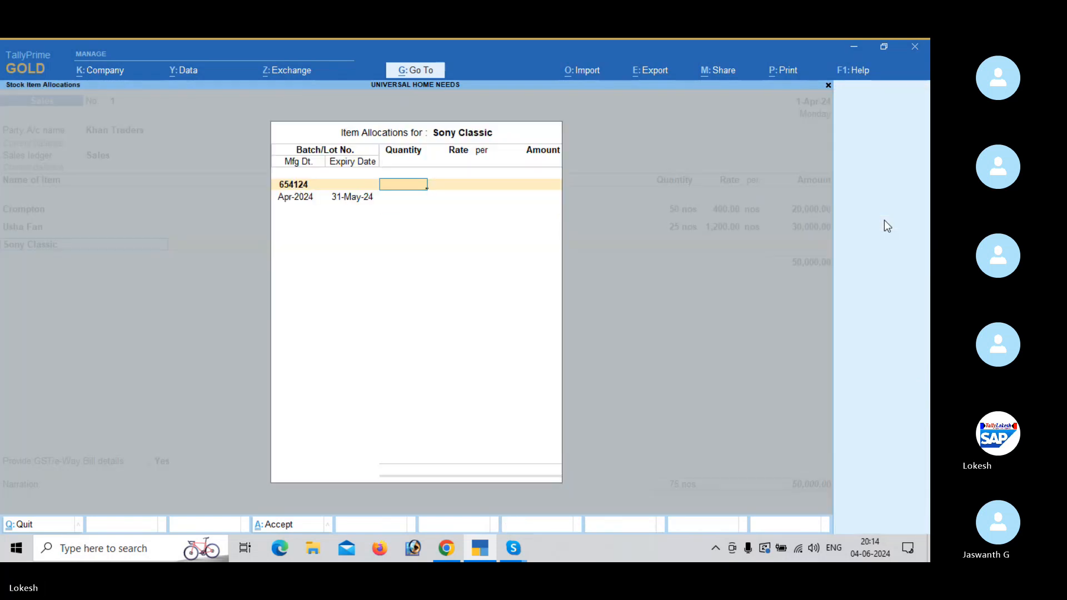
pyautogui.write('45')
pyautogui.press('Return')
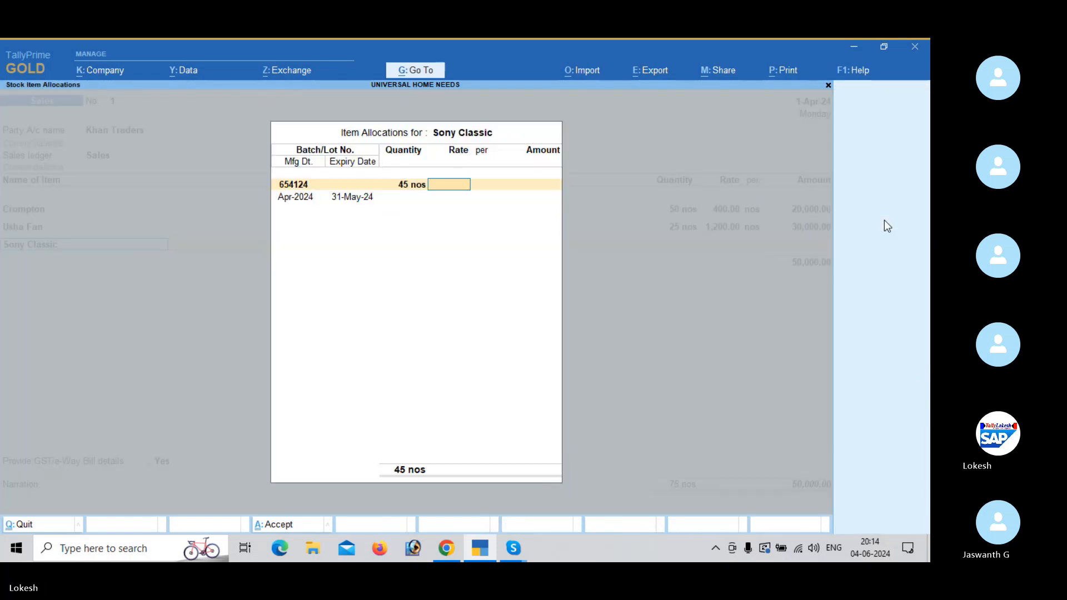
pyautogui.write('500')
pyautogui.press('Return')
pyautogui.press('Return')
pyautogui.press('Return')
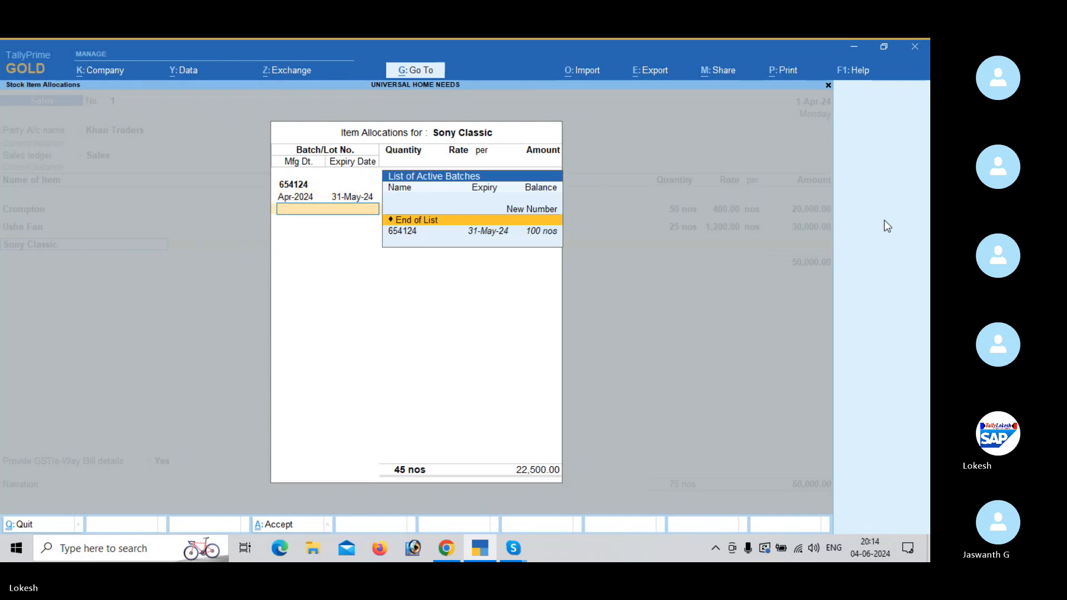
pyautogui.press('Return')
# Add Bluetooth to the sales voucher from batch 852312 with a quantity of 15 nos
pyautogui.write('B')
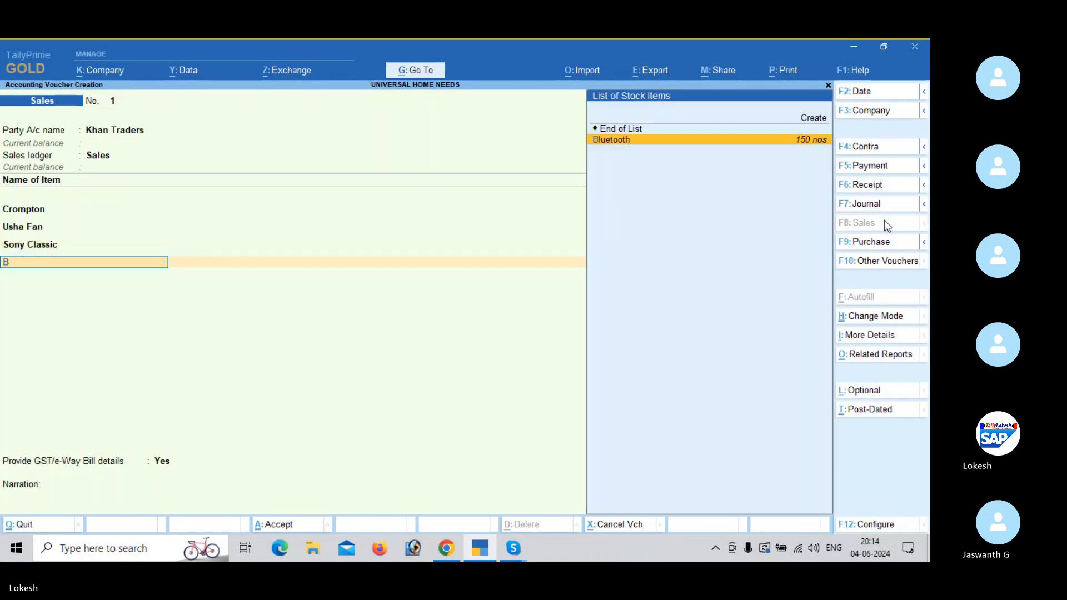
pyautogui.press('Return')
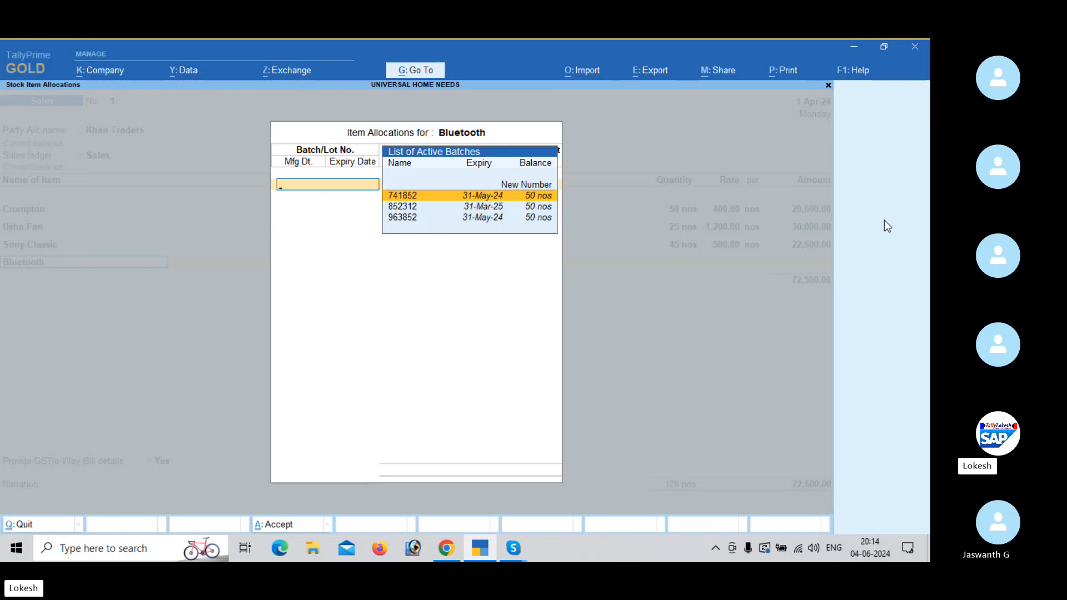
pyautogui.press('Down')
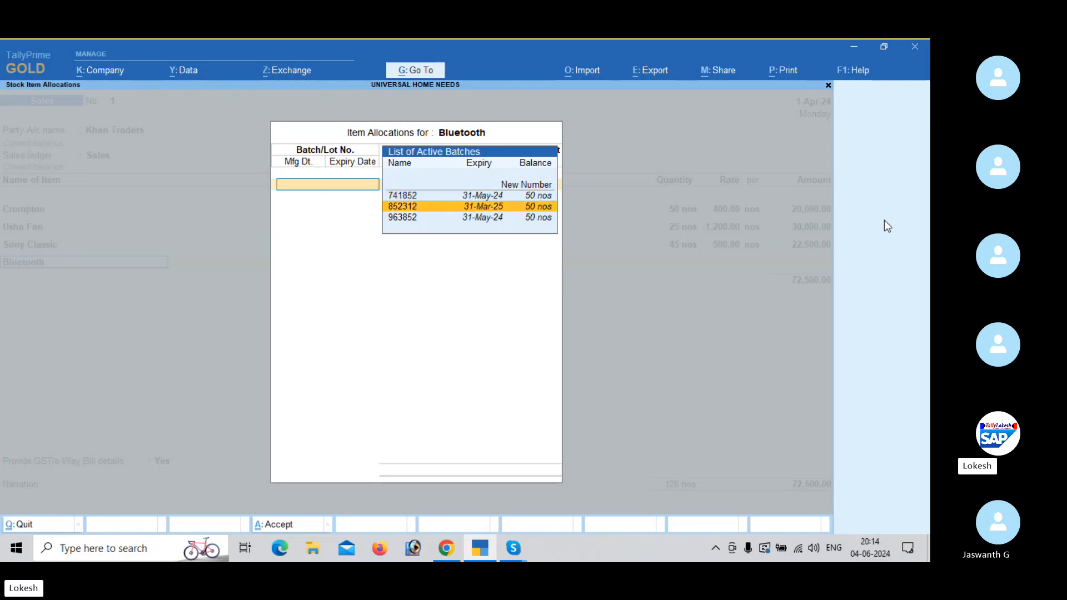
pyautogui.press('Return')
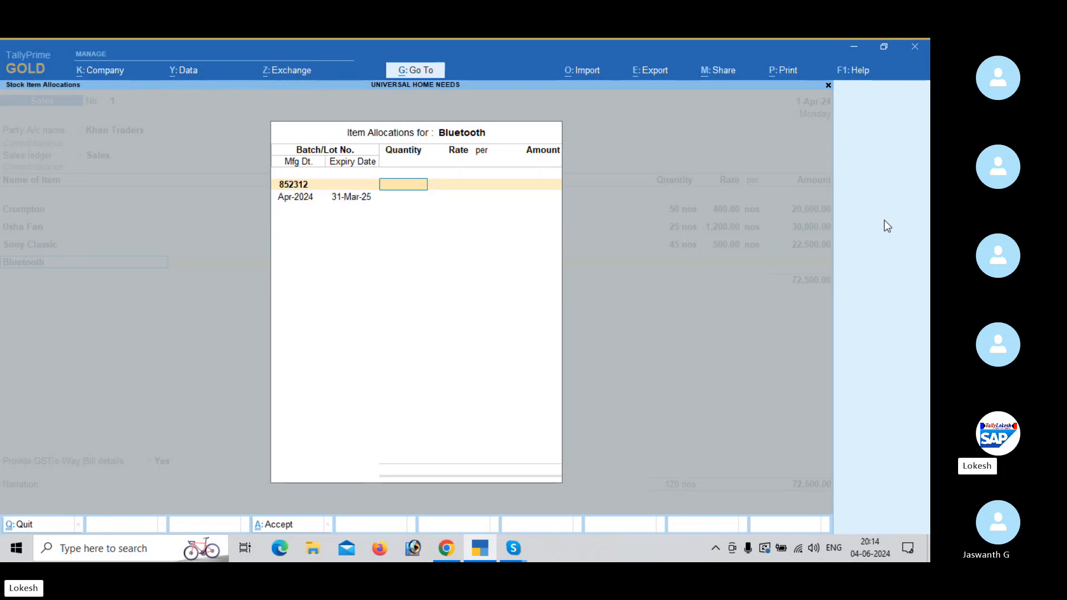
pyautogui.write('1')
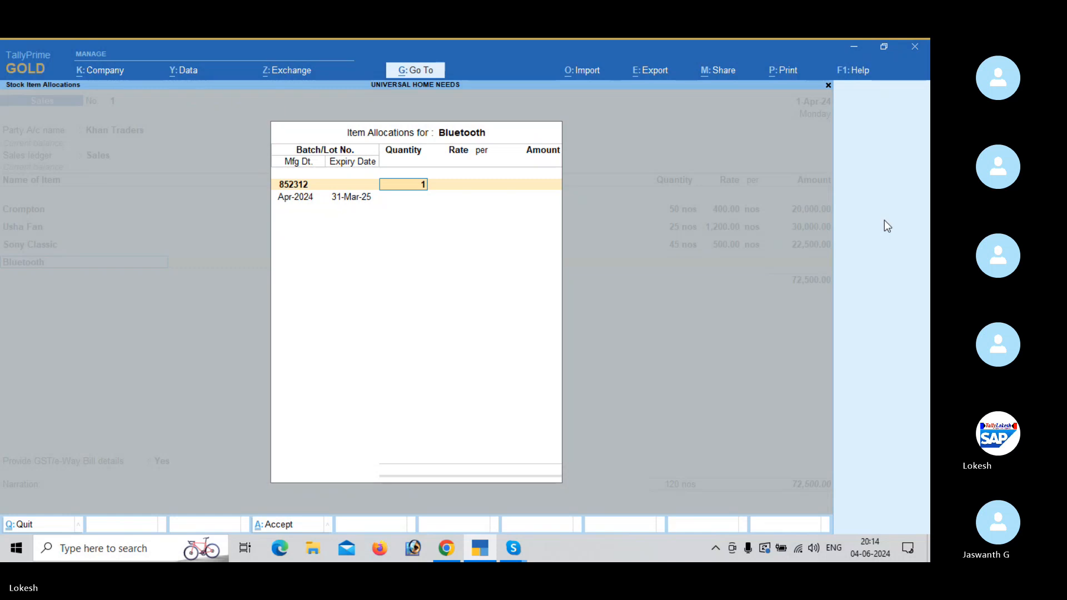
pyautogui.write('5')
pyautogui.press('Return')
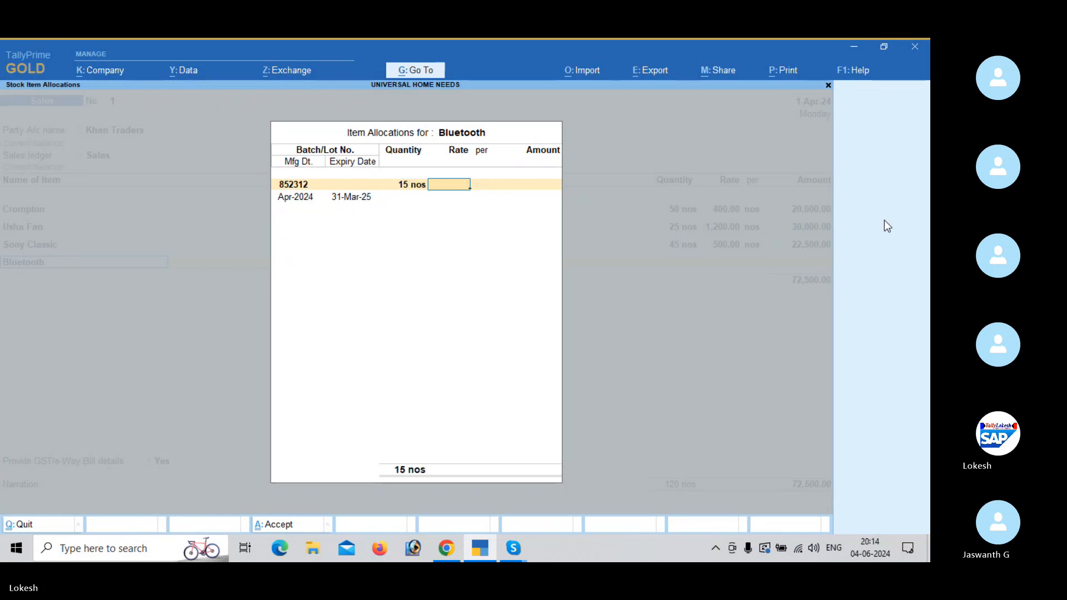
# Set Bluetooth's rate to 300 per nos, keep the batch dates, and complete its item allocation
pyautogui.write('300')
pyautogui.press('Return')
pyautogui.press('Return')
pyautogui.press('Return')
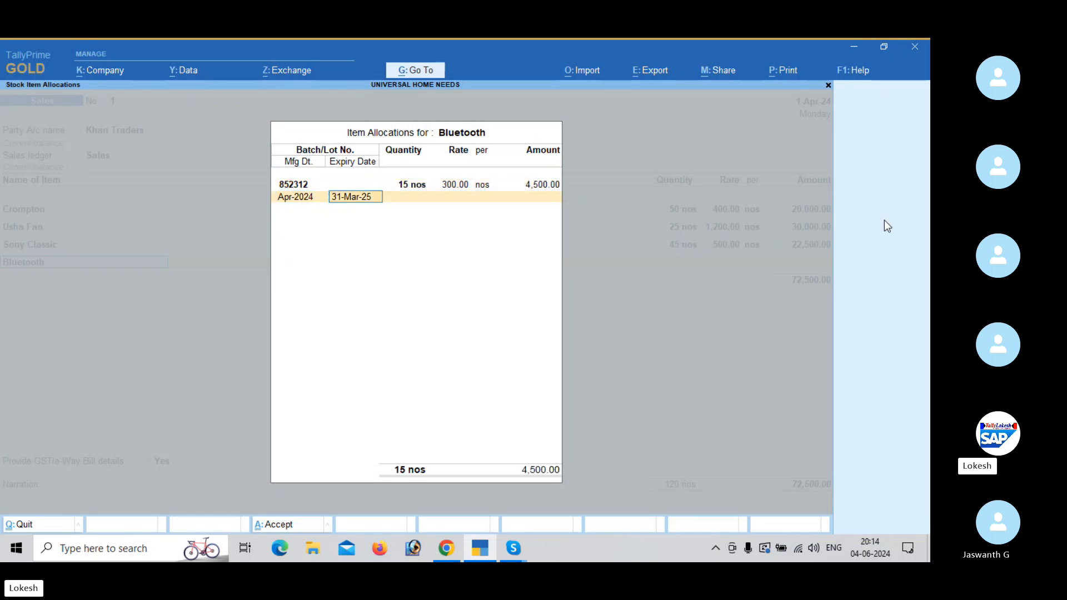
pyautogui.press('Return')
pyautogui.press('Return')
pyautogui.press('Return')
pyautogui.press('Return')
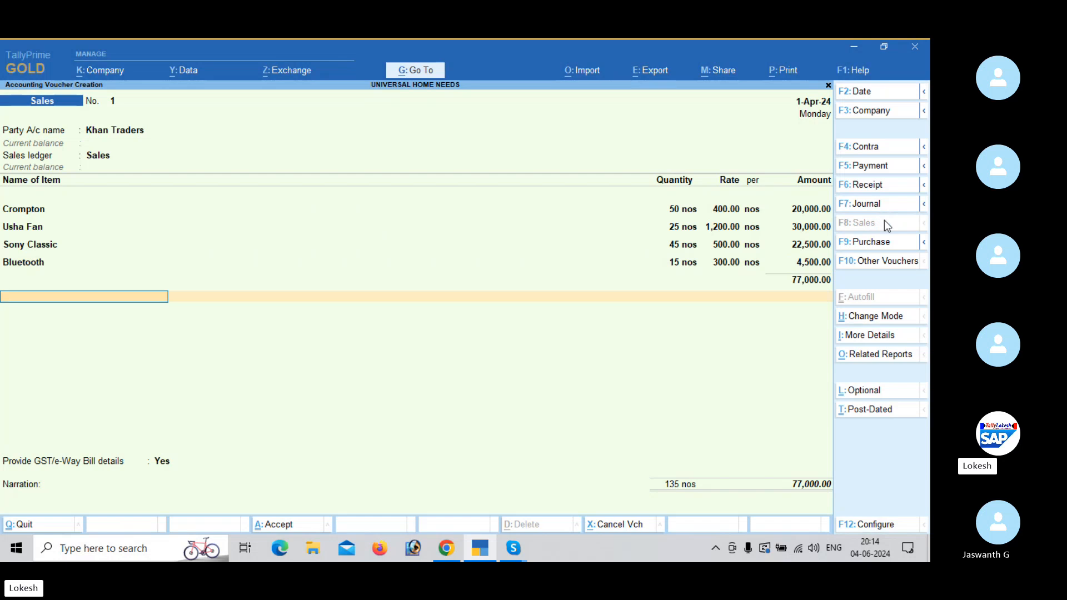
# Apply the CGST and SGST tax ledgers to the sales voucher below the items
pyautogui.write('Cg')
pyautogui.press('Return')
pyautogui.write('Sg')
pyautogui.press('Return')
pyautogui.press('Return')
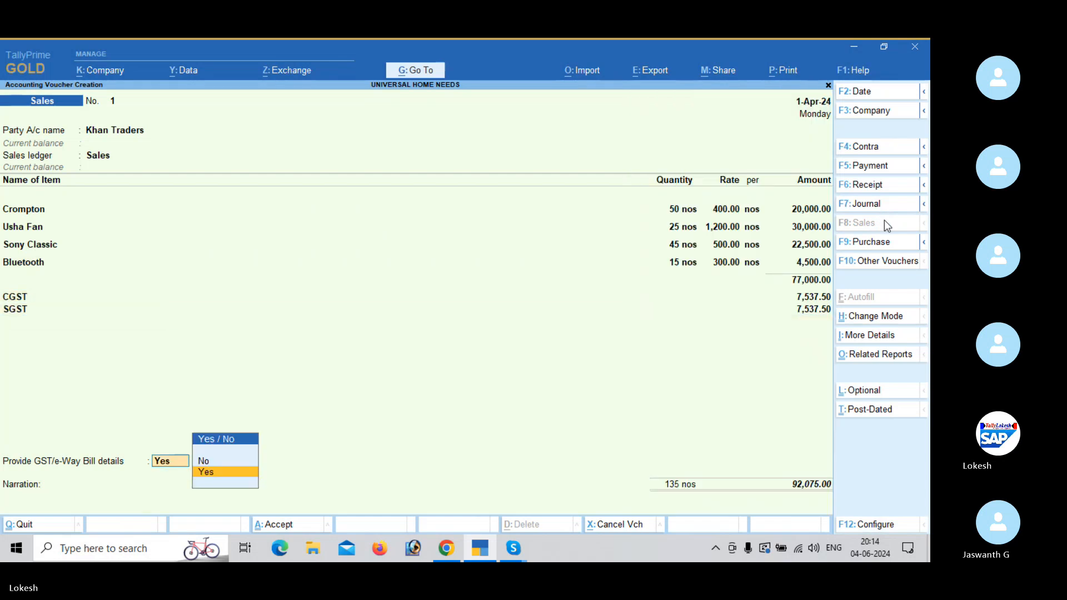
# Set the GST/e-Way Bill details option to No and save the sales voucher
pyautogui.press('n')
pyautogui.press('Return')
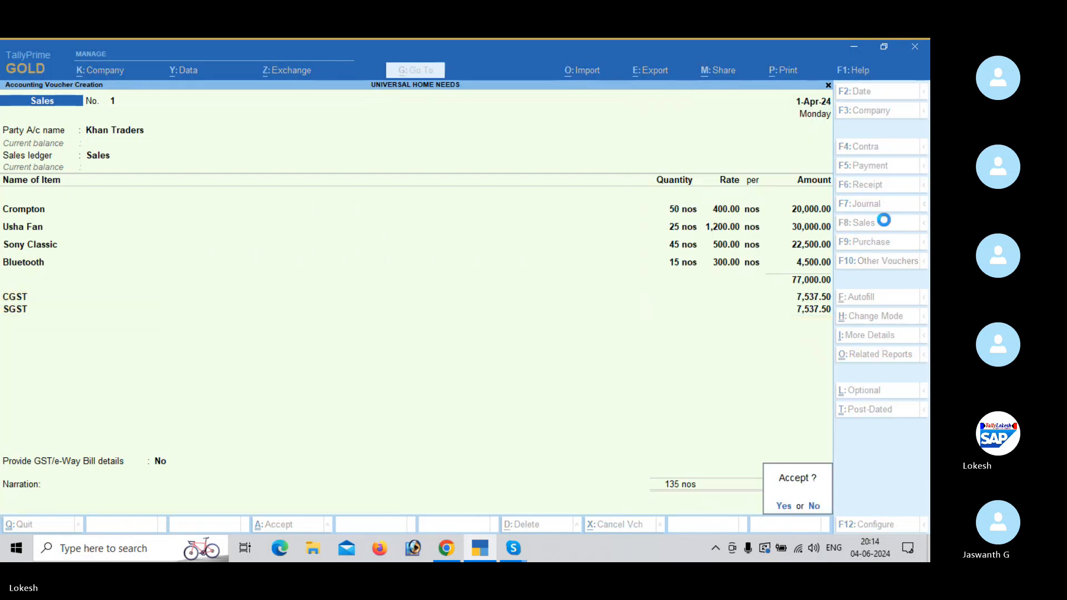
pyautogui.press('Return')
pyautogui.press('n')
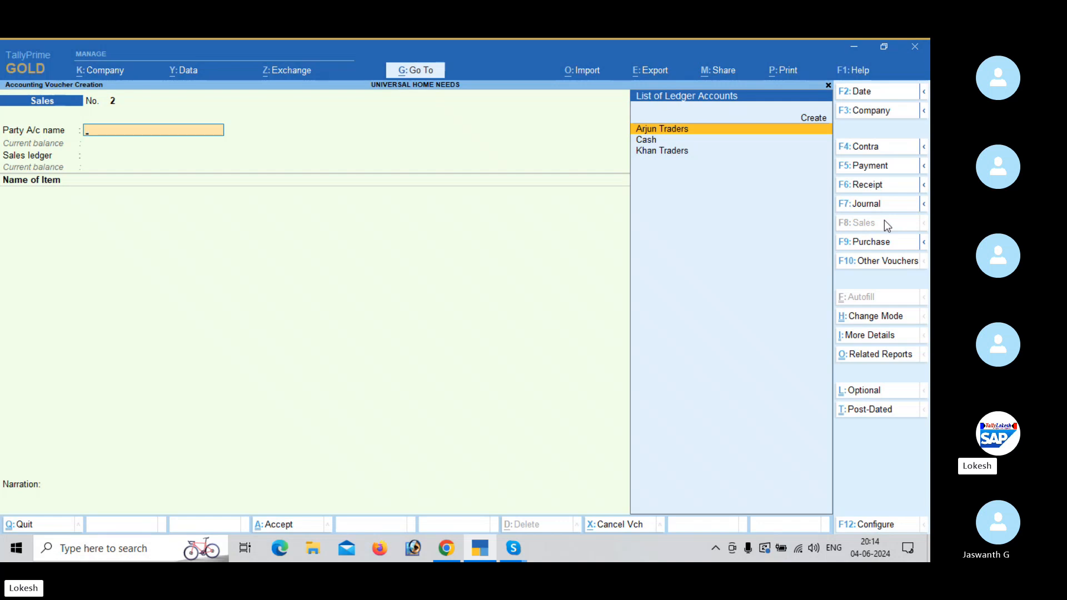
# Start a receipt voucher and credit Khan Traders with 35,000
pyautogui.click(891, 190)
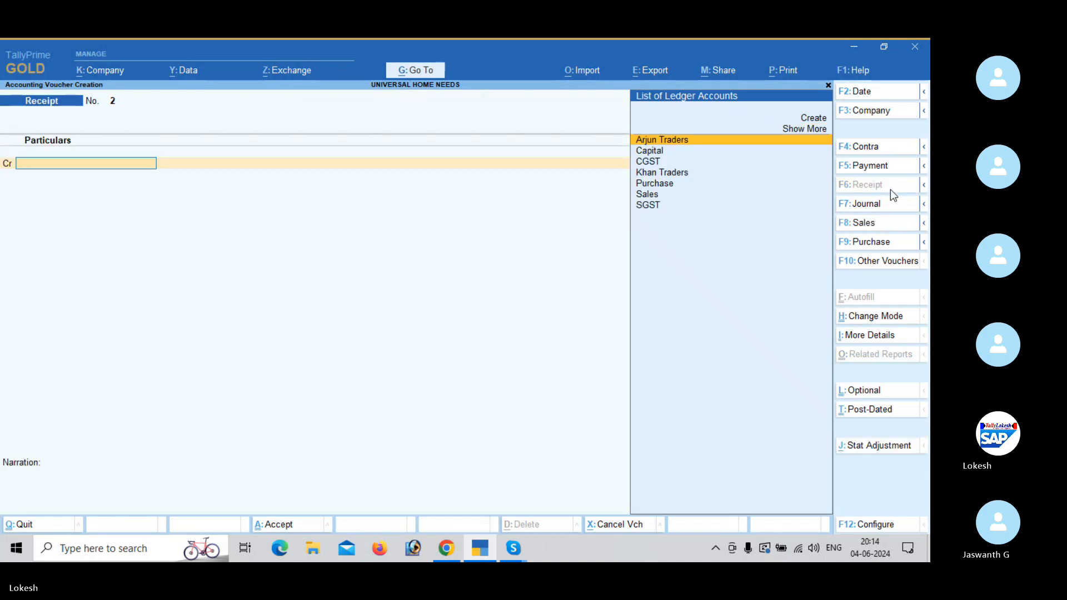
pyautogui.press('Down')
pyautogui.press('Down')
pyautogui.press('Down')
pyautogui.press('Return')
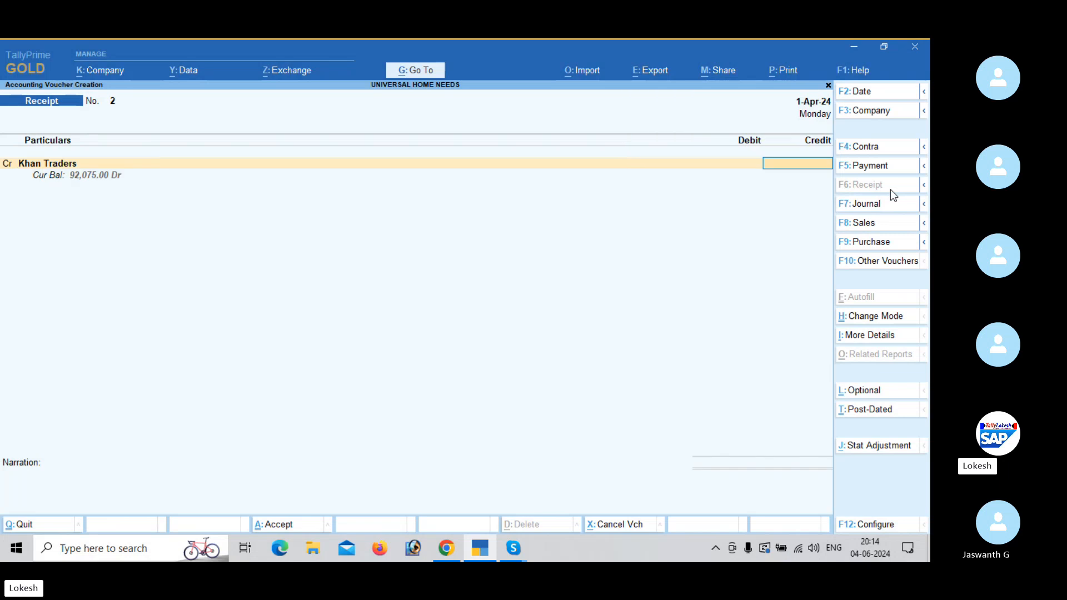
pyautogui.write('35000')
pyautogui.press('Return')
# Debit Cash for the Khan Traders receipt and save the voucher
pyautogui.press('Down')
pyautogui.press('Down')
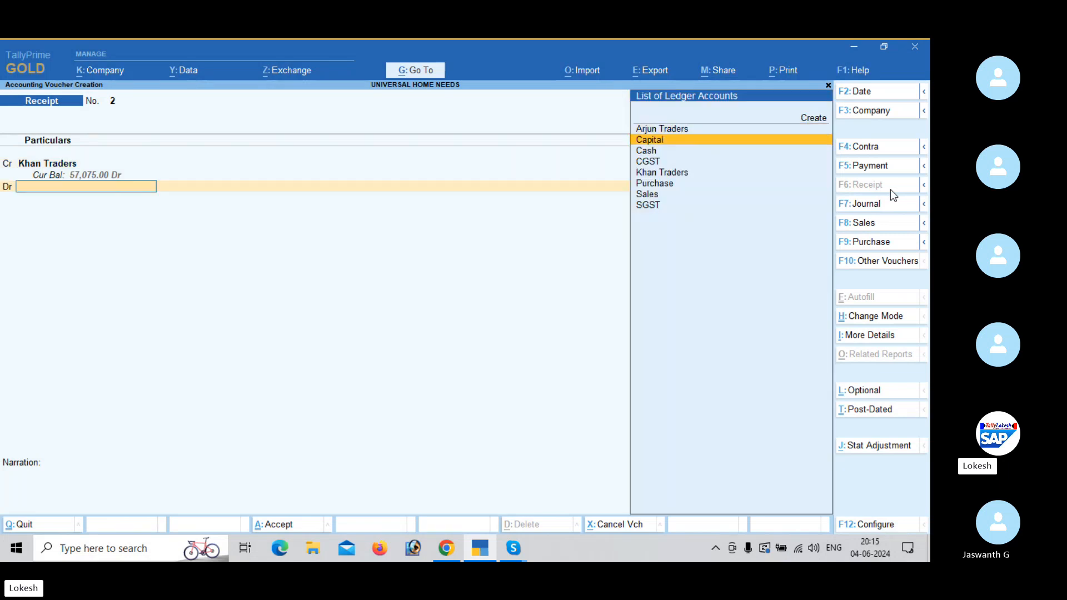
pyautogui.press('Return')
pyautogui.press('Return')
pyautogui.press('Return')
pyautogui.press('Return')
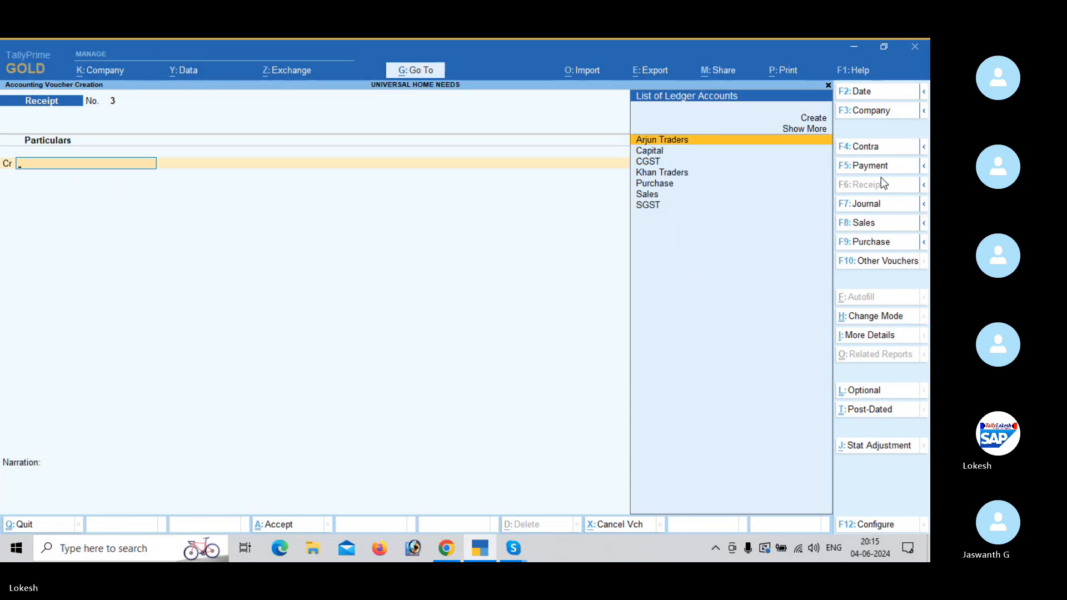
# Record a payment voucher debiting Arjun Traders 50,000 and crediting Cash, and save it
pyautogui.click(878, 170)
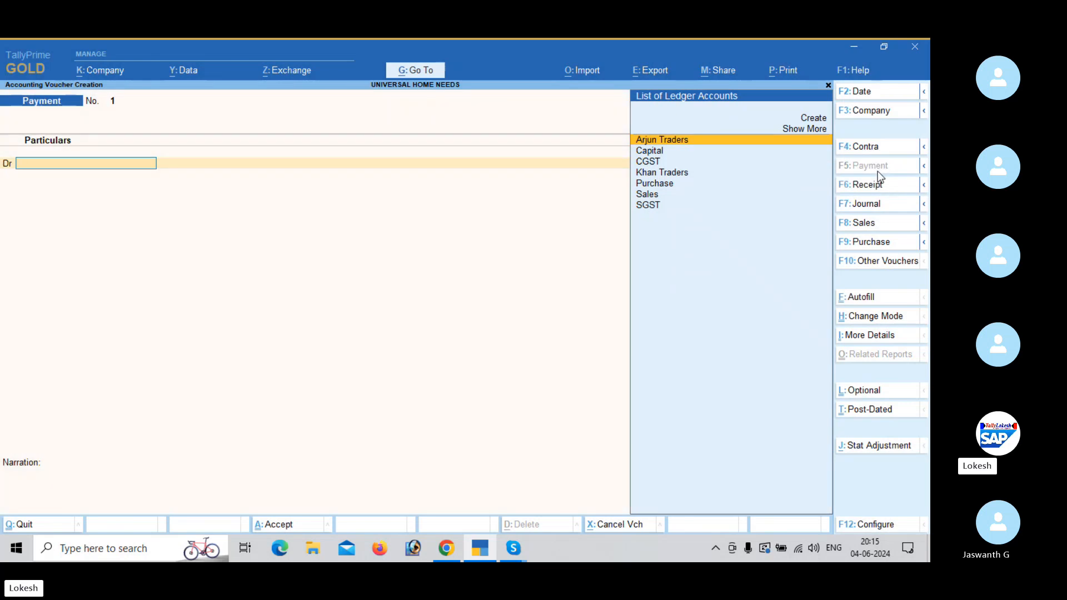
pyautogui.press('Return')
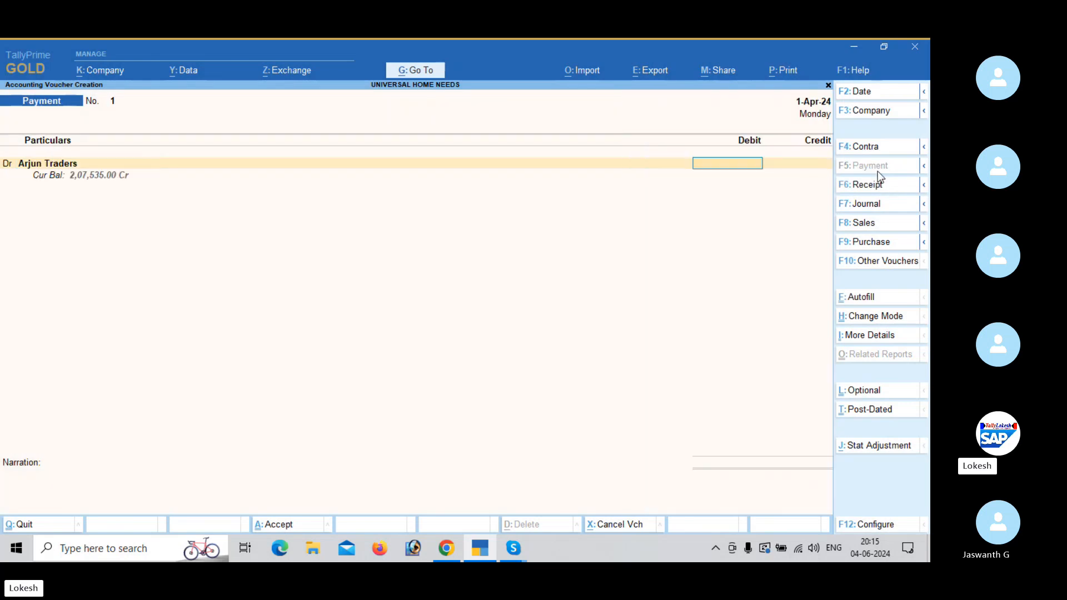
pyautogui.write('50000')
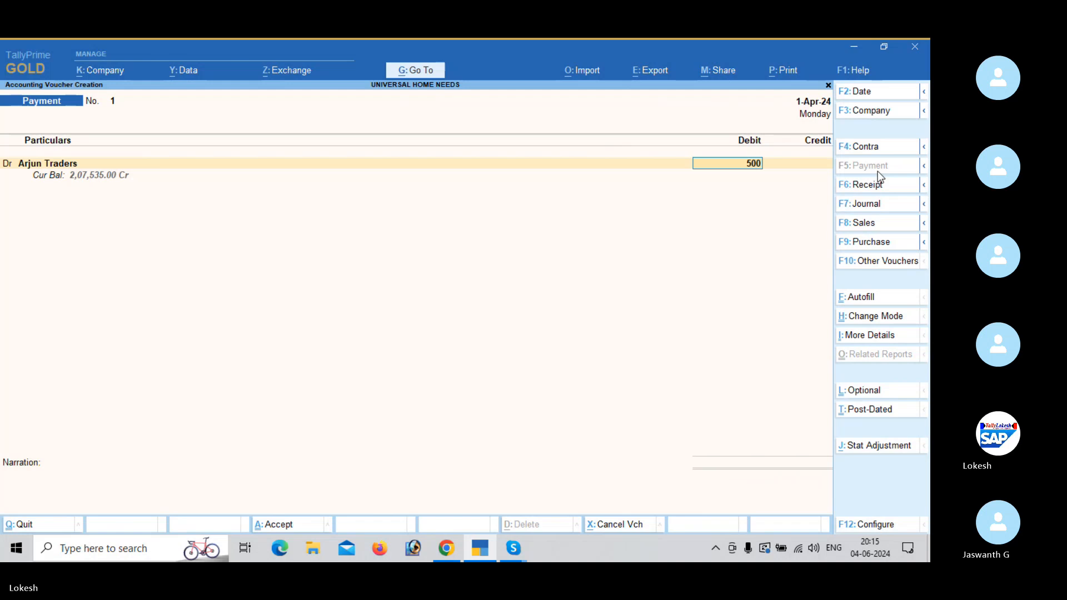
pyautogui.press('Return')
pyautogui.press('Down')
pyautogui.press('Down')
pyautogui.press('Return')
pyautogui.press('Return')
pyautogui.press('Return')
pyautogui.press('Return')
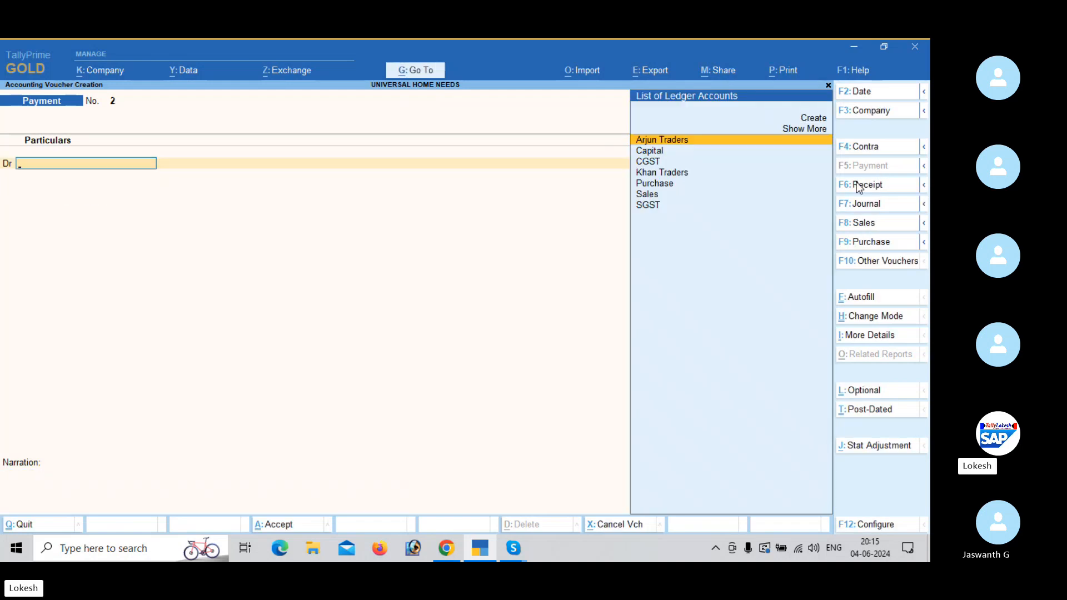
# Create a ledger named Computer under Fixed Assets from within the new payment voucher
pyautogui.write('C')
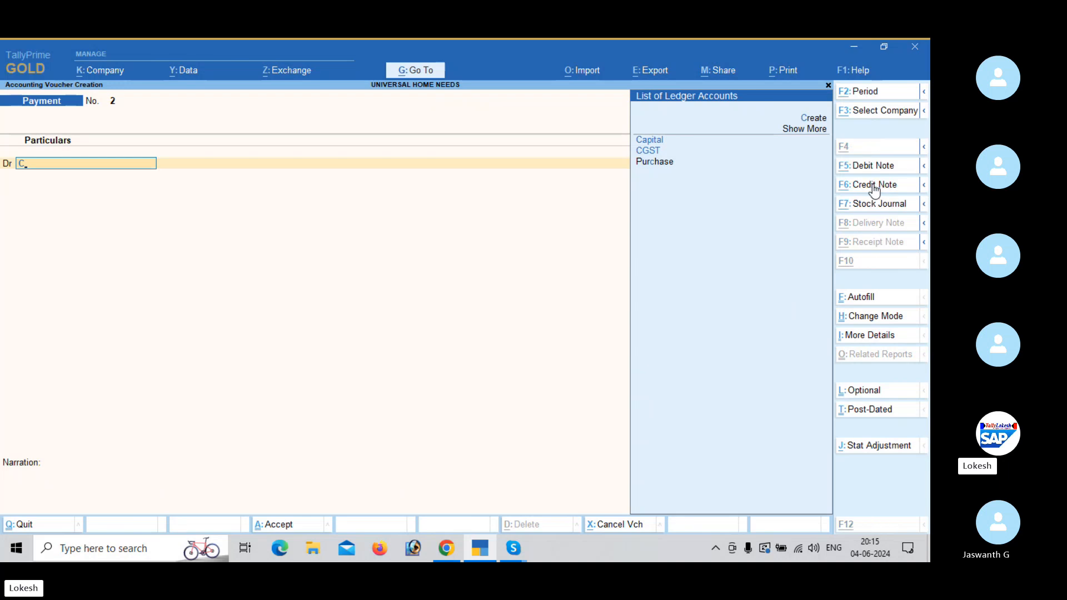
pyautogui.hotkey('alt', 'c')
pyautogui.write('Computer')
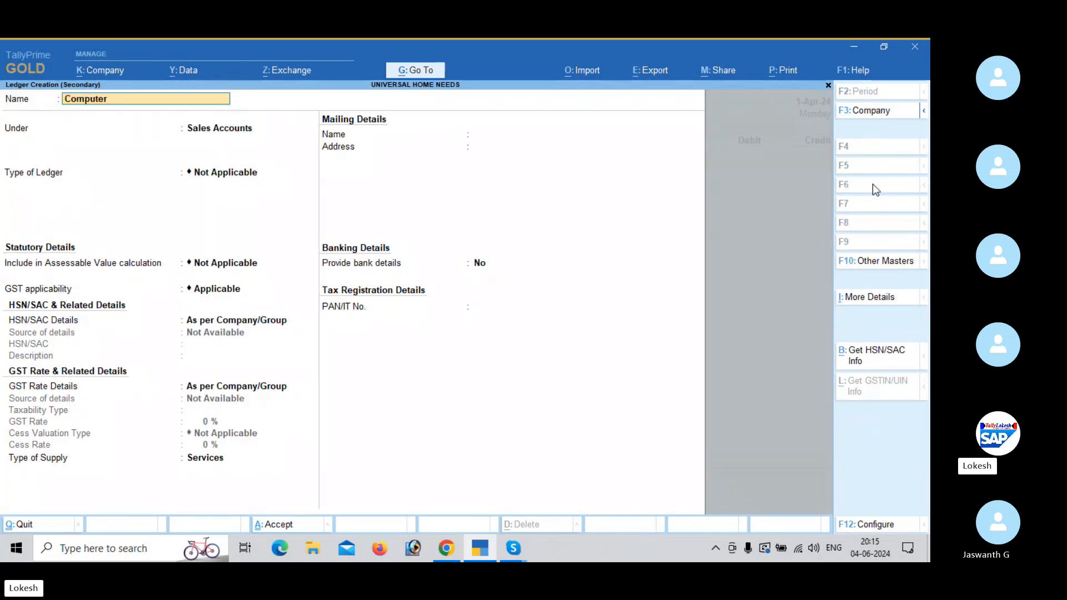
pyautogui.press('Return')
pyautogui.write('F')
pyautogui.press('Return')
pyautogui.hotkey('ctrl', 'a')
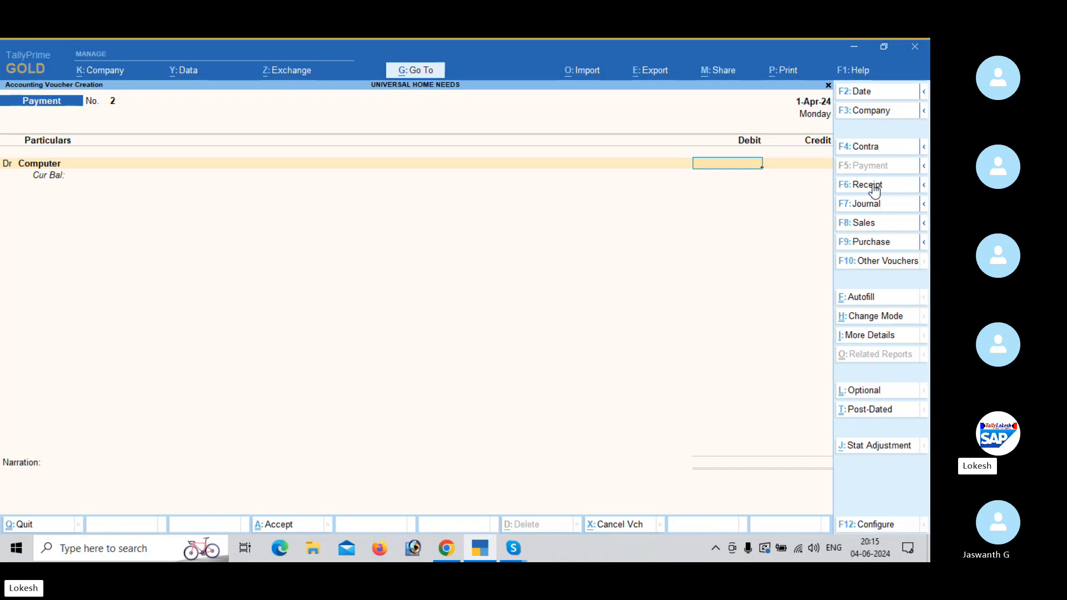
# Debit Computer 35,000 against Cash and save the payment voucher
pyautogui.write('35000')
pyautogui.press('Return')
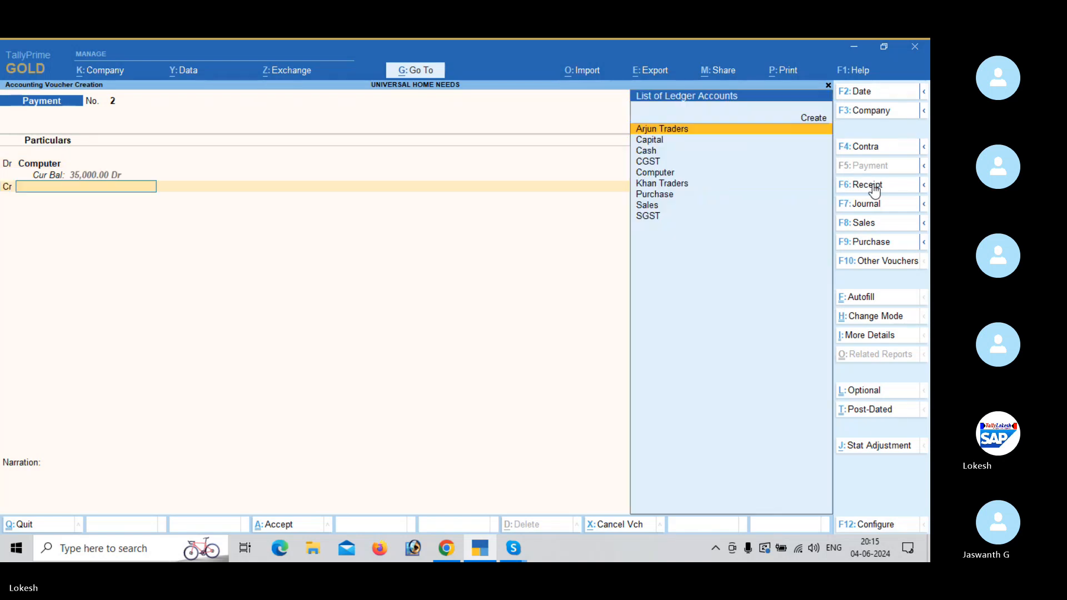
pyautogui.press('Down')
pyautogui.press('Down')
pyautogui.press('Return')
pyautogui.press('Return')
pyautogui.press('Return')
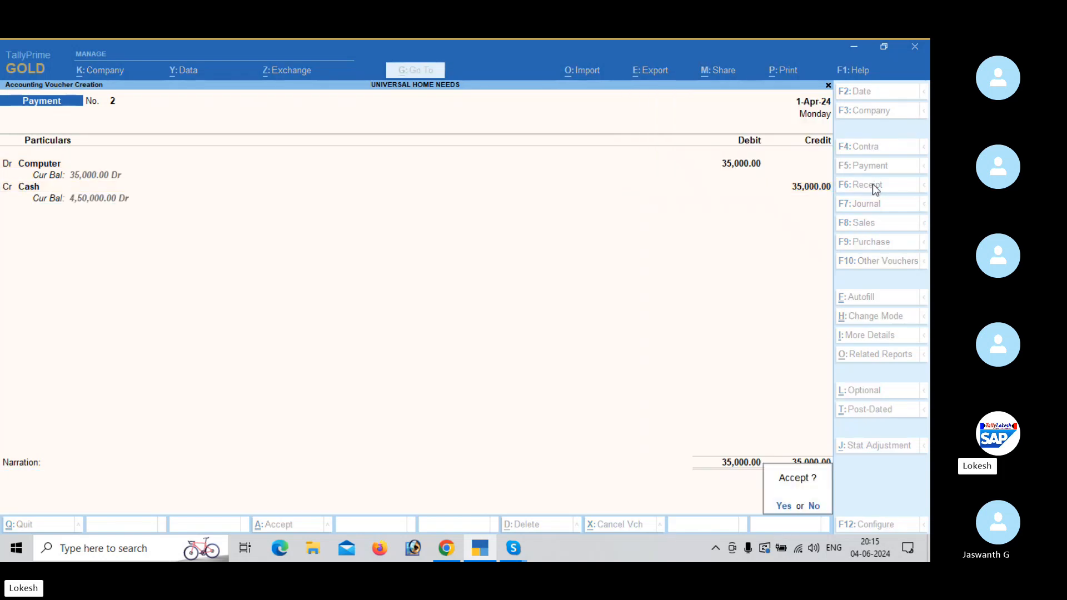
pyautogui.press('Return')
# Create a ledger named Godown Rent under Direct Expenses for the next payment voucher
pyautogui.hotkey('alt', 'c')
pyautogui.write('G')
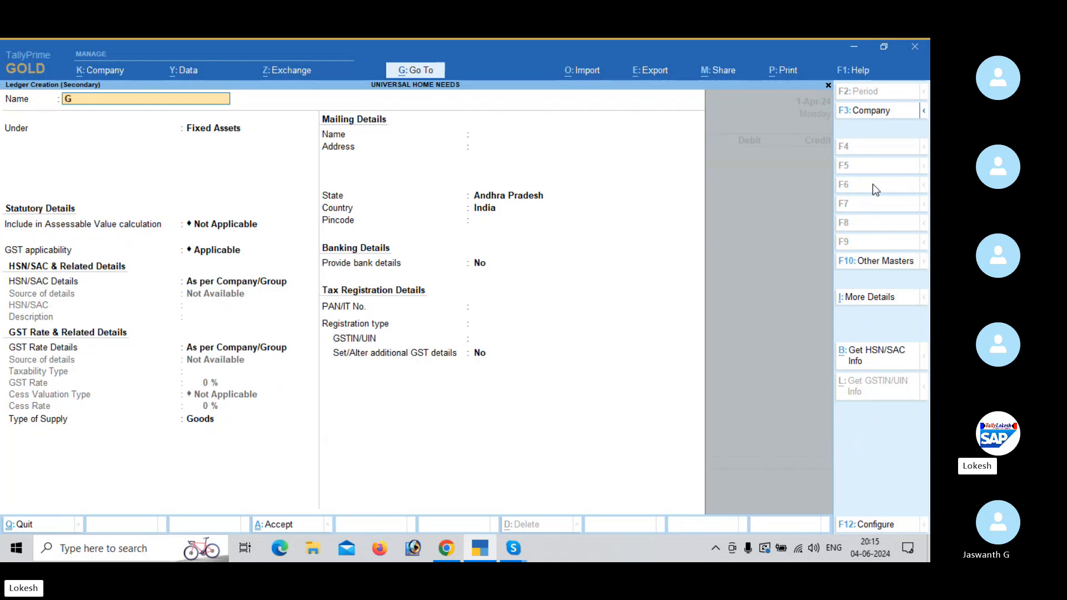
pyautogui.write('odown Rent')
pyautogui.press('Return')
pyautogui.write('Dir')
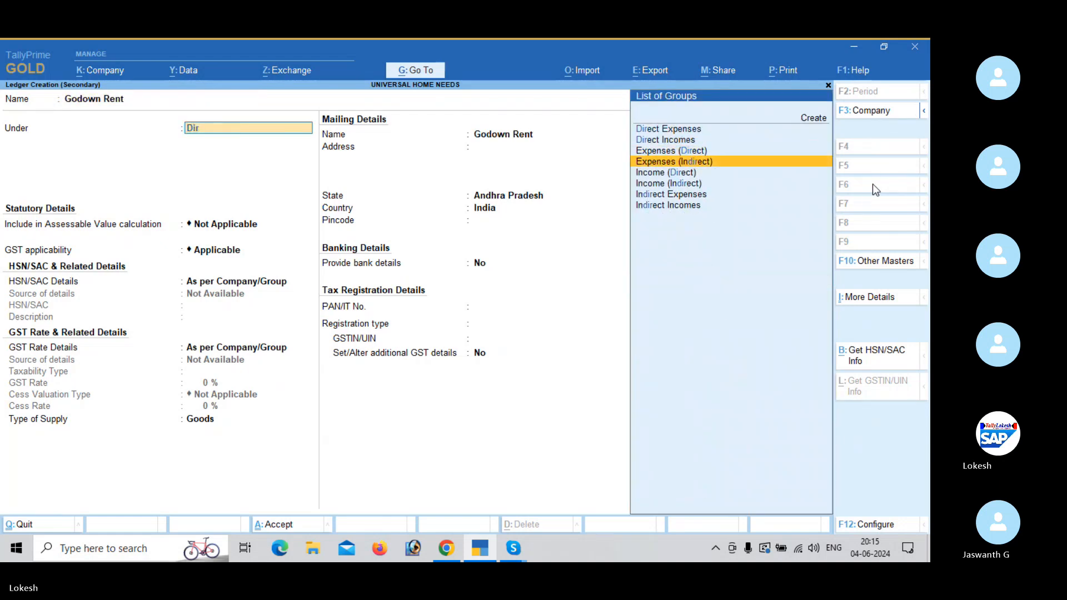
pyautogui.press('Return')
pyautogui.hotkey('ctrl', 'a')
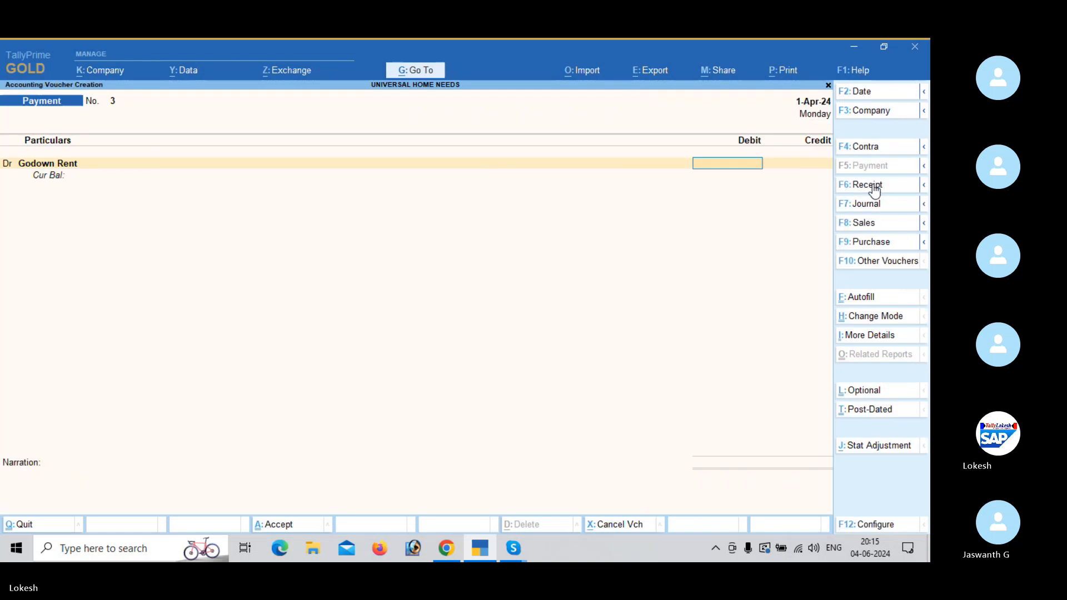
# Debit Godown Rent 1,500 against Cash and save the payment voucher
pyautogui.write('1500')
pyautogui.press('Return')
pyautogui.press('Return')
pyautogui.press('Return')
pyautogui.press('Return')
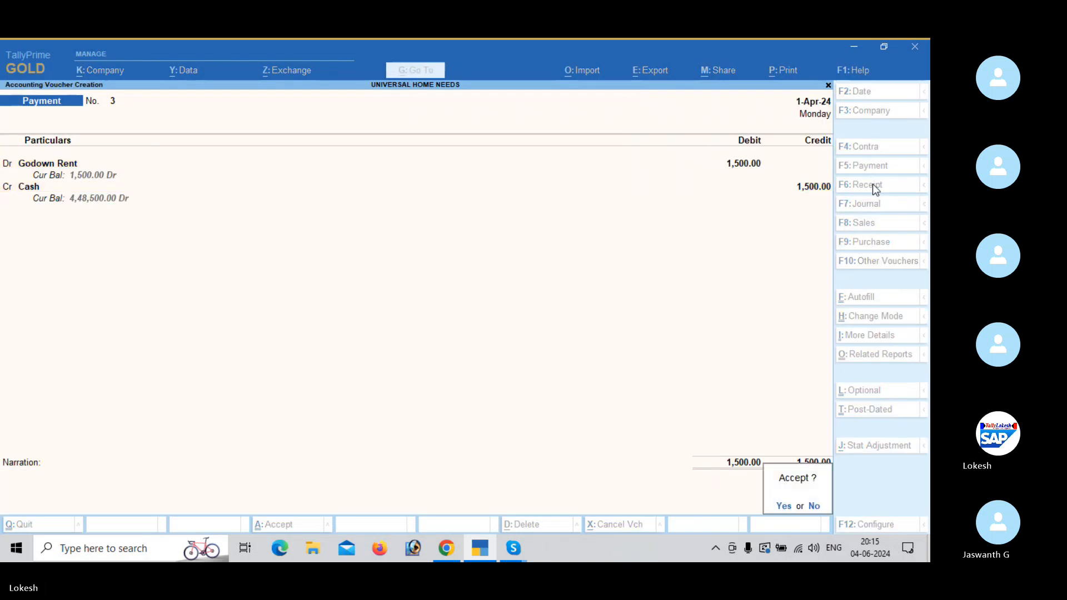
pyautogui.press('Return')
# Leave voucher entry and review the recorded vouchers in the Day Book
pyautogui.press('Escape')
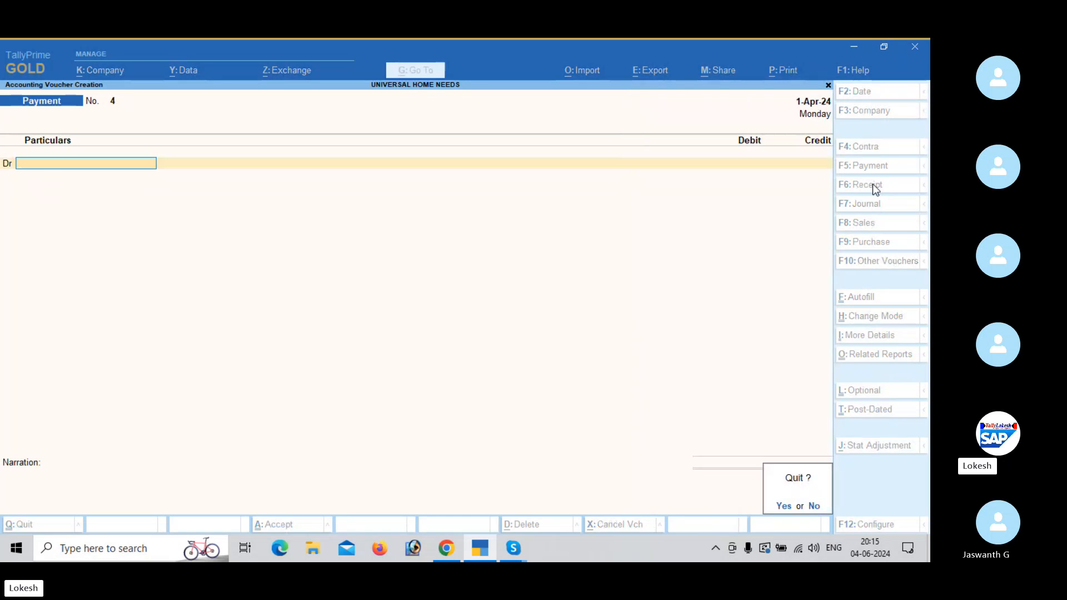
pyautogui.press('Return')
pyautogui.press('Return')
pyautogui.press('Down')
pyautogui.press('Down')
pyautogui.press('Down')
pyautogui.press('Down')
pyautogui.press('Down')
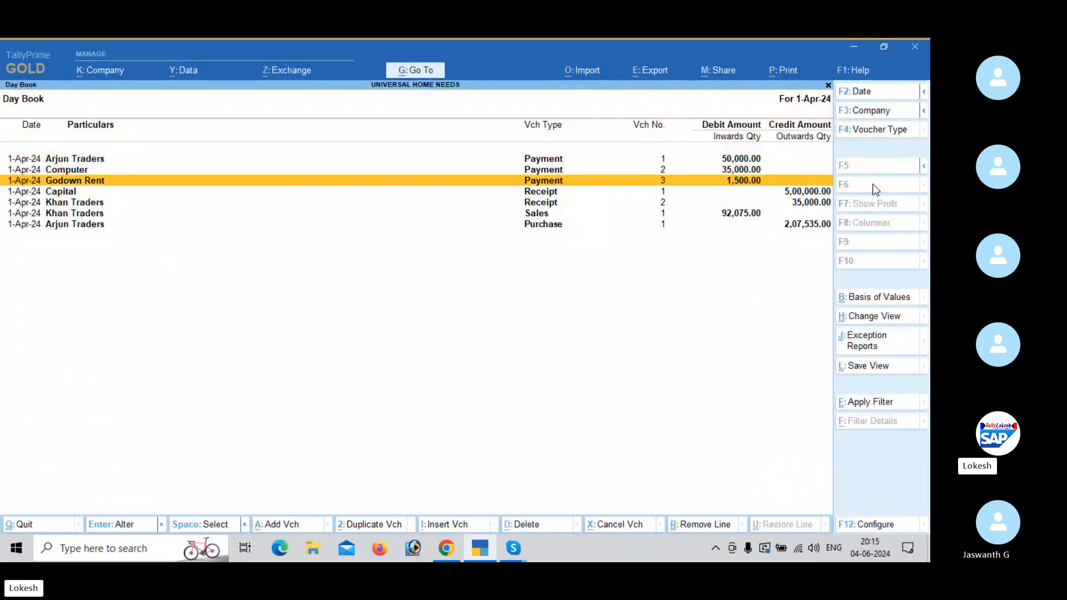
pyautogui.press('Escape')
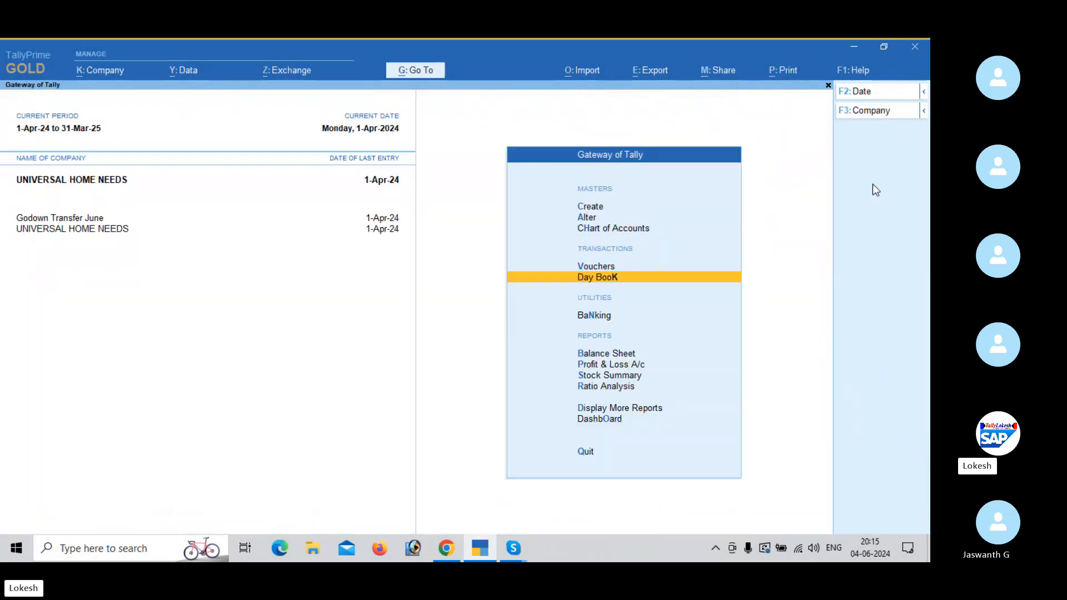
# Open the Profit & Loss A/c in detailed form and examine its entries down to the nett profit
pyautogui.press('Down')
pyautogui.press('Down')
pyautogui.press('Down')
pyautogui.press('Return')
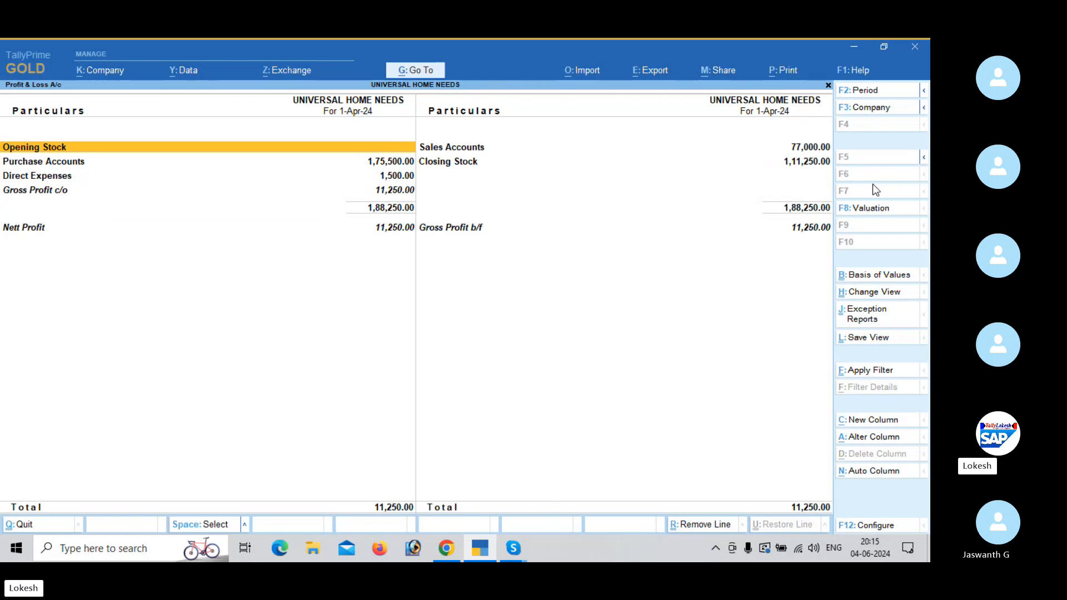
pyautogui.hotkey('alt', 'F5')
pyautogui.press('Down')
pyautogui.press('Down')
pyautogui.press('Down')
pyautogui.press('Down')
pyautogui.press('Down')
pyautogui.press('Down')
pyautogui.press('Down')
pyautogui.press('Down')
pyautogui.press('Down')
pyautogui.press('Down')
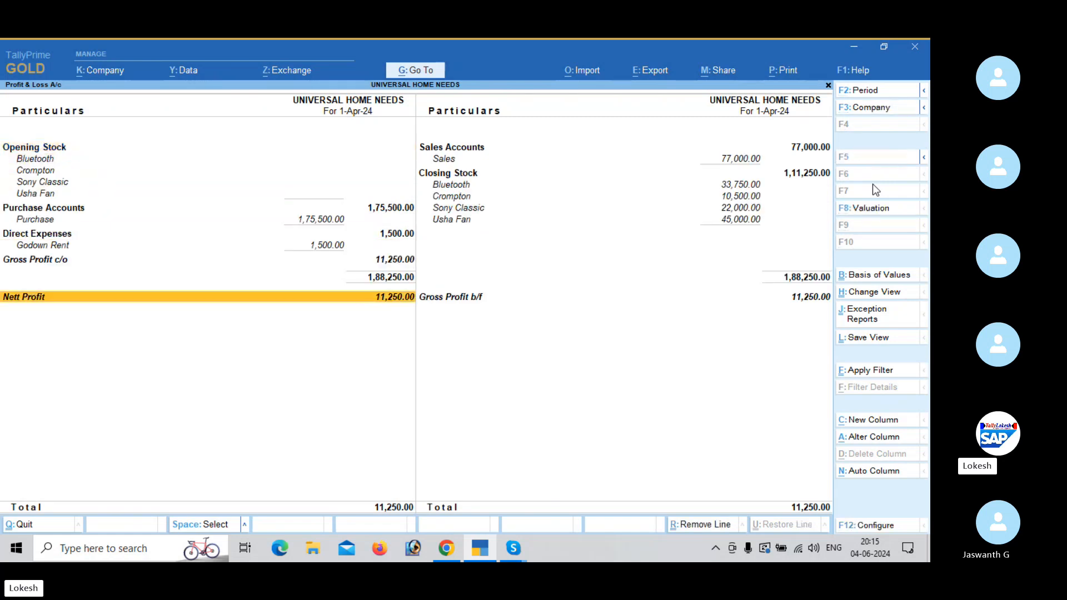
pyautogui.press('Escape')
# Open the company Dashboard to view the sales, purchase and cash flow overview
pyautogui.press('Down')
pyautogui.press('Down')
pyautogui.press('Down')
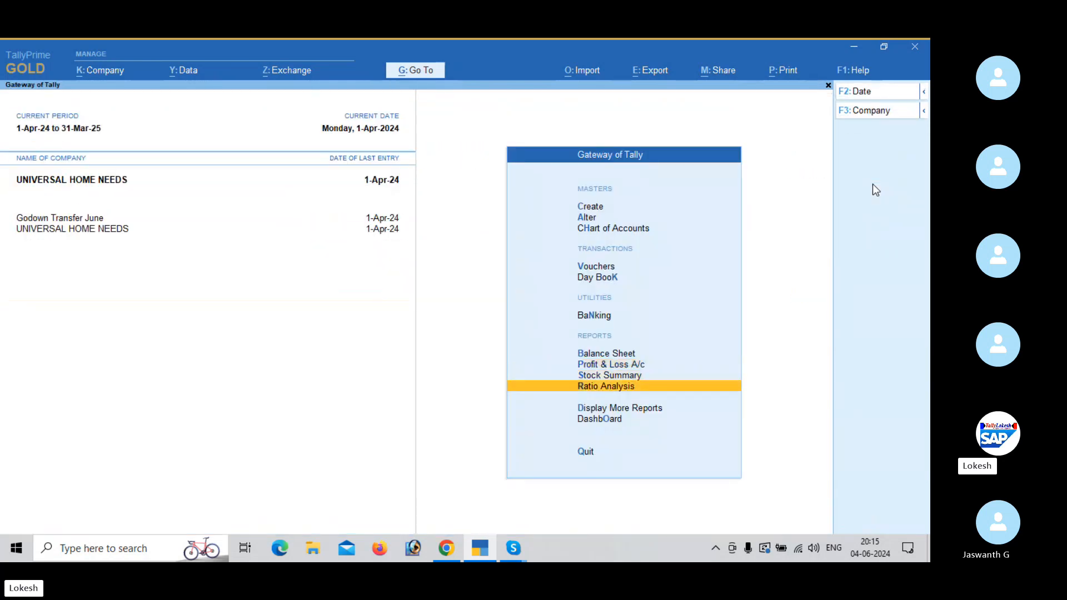
pyautogui.press('Down')
pyautogui.press('Return')
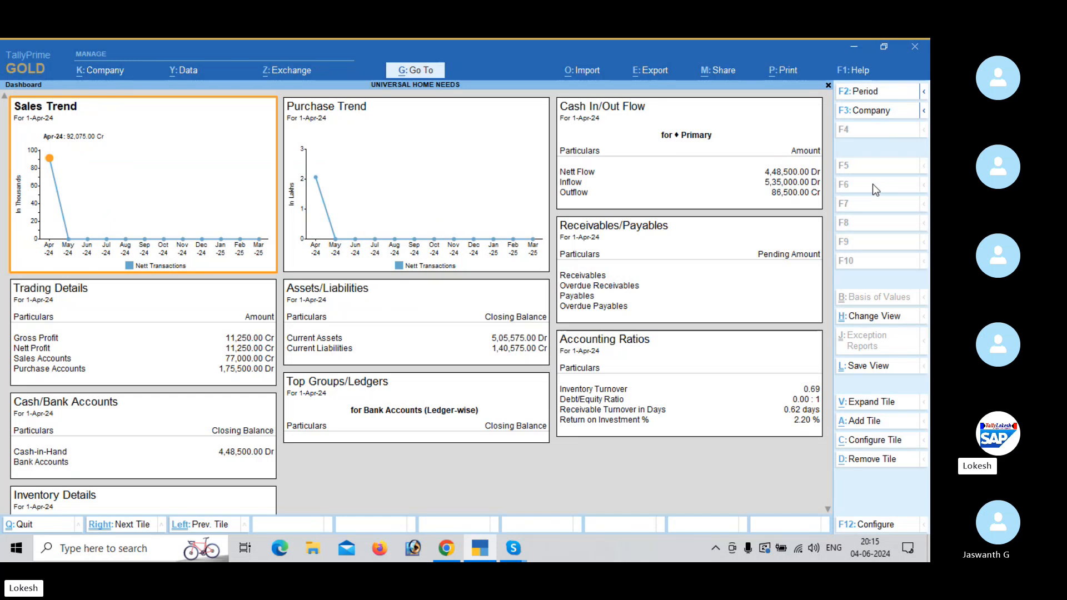
# View the remaining Dashboard tiles, including Inventory Details, and open the Stock Summary
pyautogui.click(828, 510)
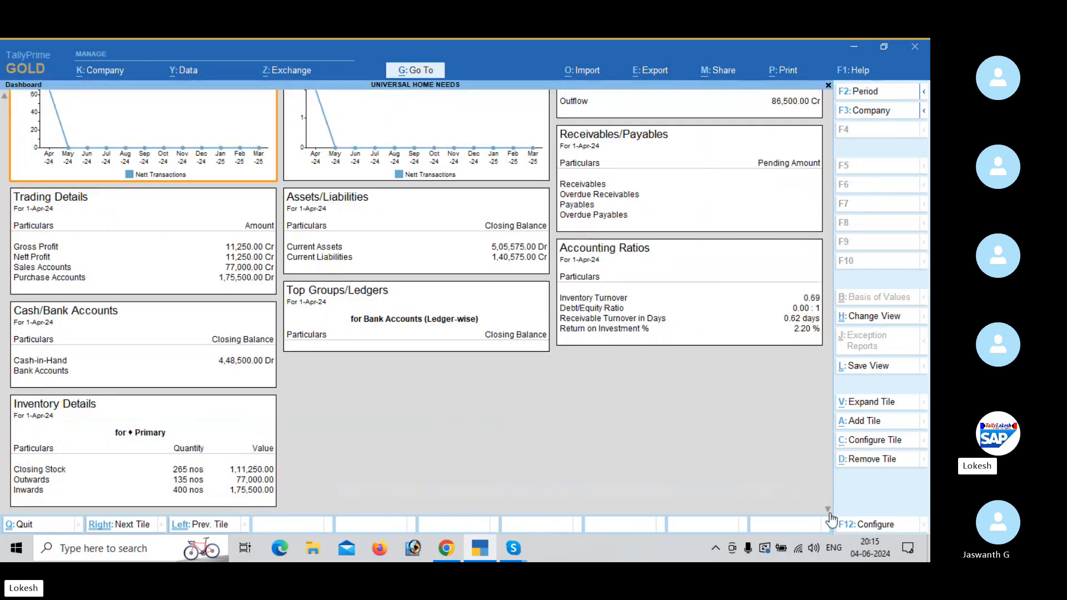
pyautogui.press('Escape')
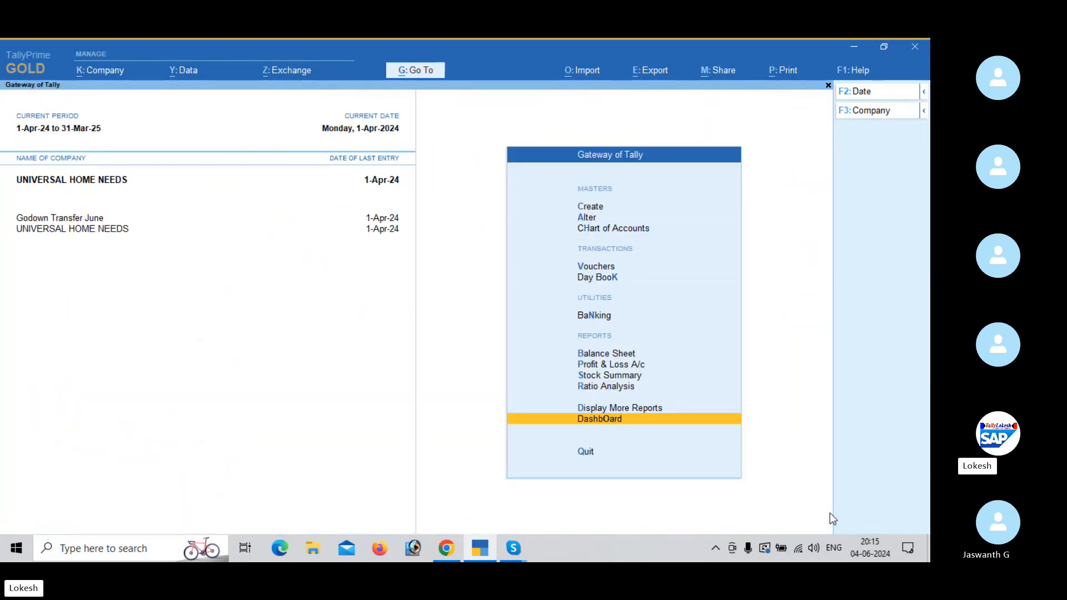
pyautogui.press('Up')
pyautogui.press('Up')
pyautogui.press('Up')
pyautogui.press('Return')
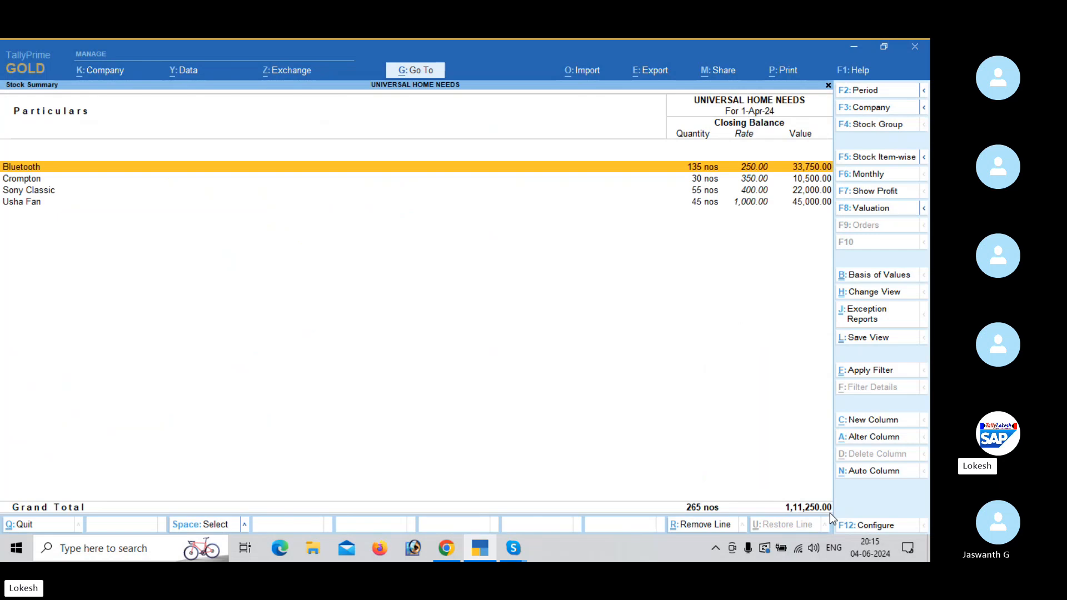
# Configure the Stock Summary to show goods inwards and goods outwards, review the quantities and values, and close the report
pyautogui.click(874, 528)
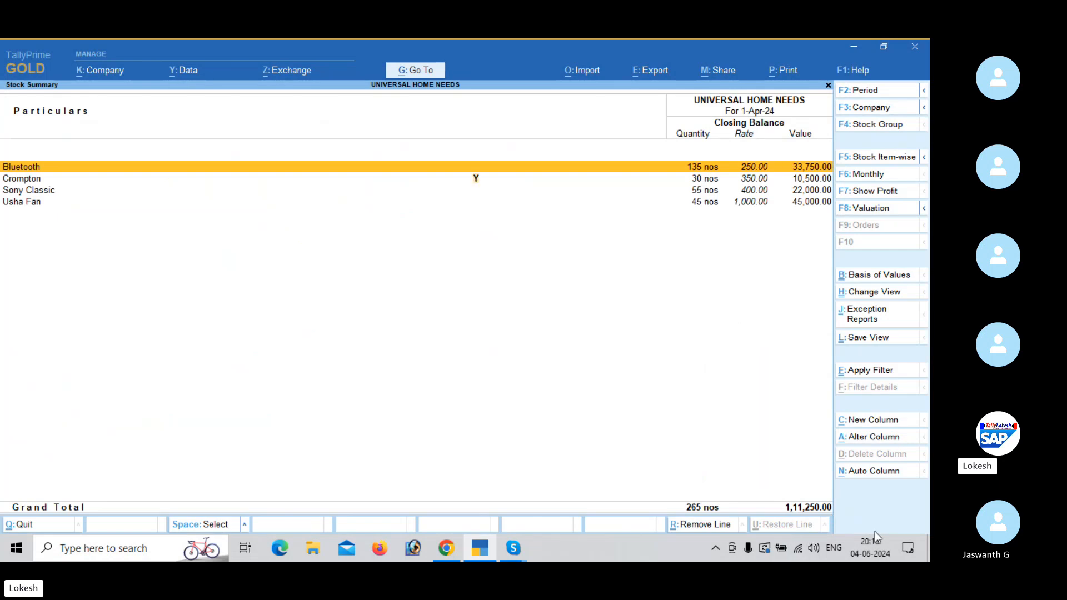
pyautogui.press('Down')
pyautogui.press('Down')
pyautogui.press('Down')
pyautogui.press('Down')
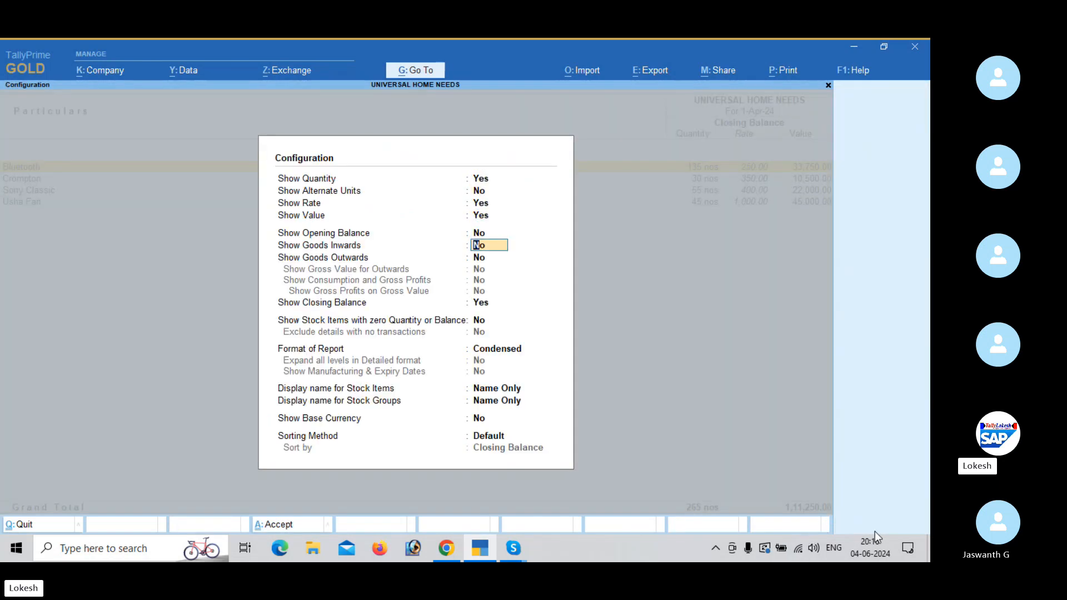
pyautogui.write('y')
pyautogui.press('Return')
pyautogui.write('y')
pyautogui.press('Return')
pyautogui.press('Return')
pyautogui.press('Return')
pyautogui.press('Return')
pyautogui.press('Return')
pyautogui.press('Return')
pyautogui.press('Return')
pyautogui.press('Return')
pyautogui.press('Return')
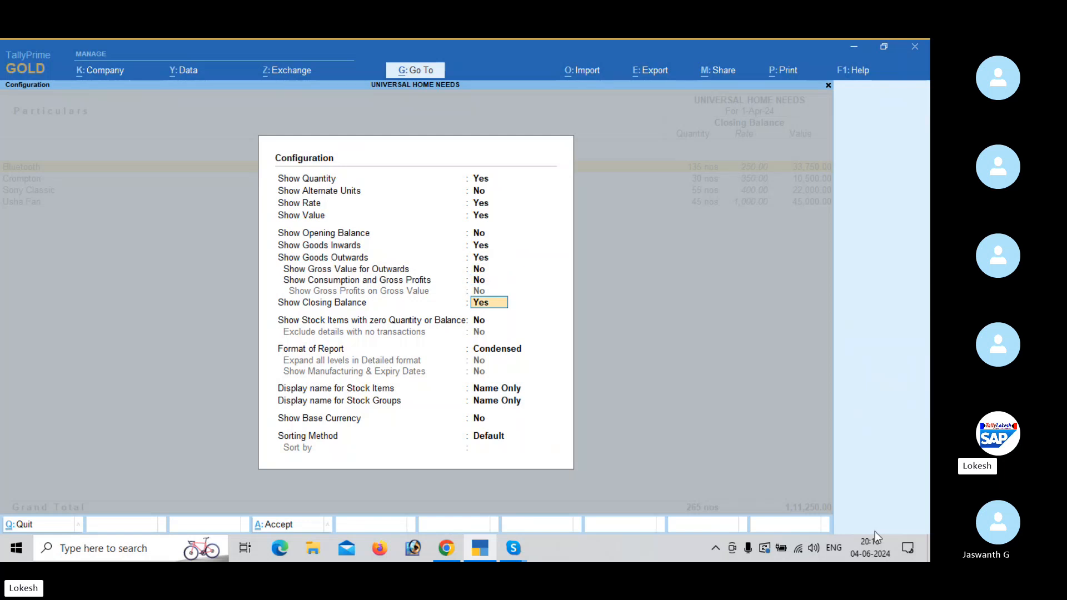
pyautogui.press('Return')
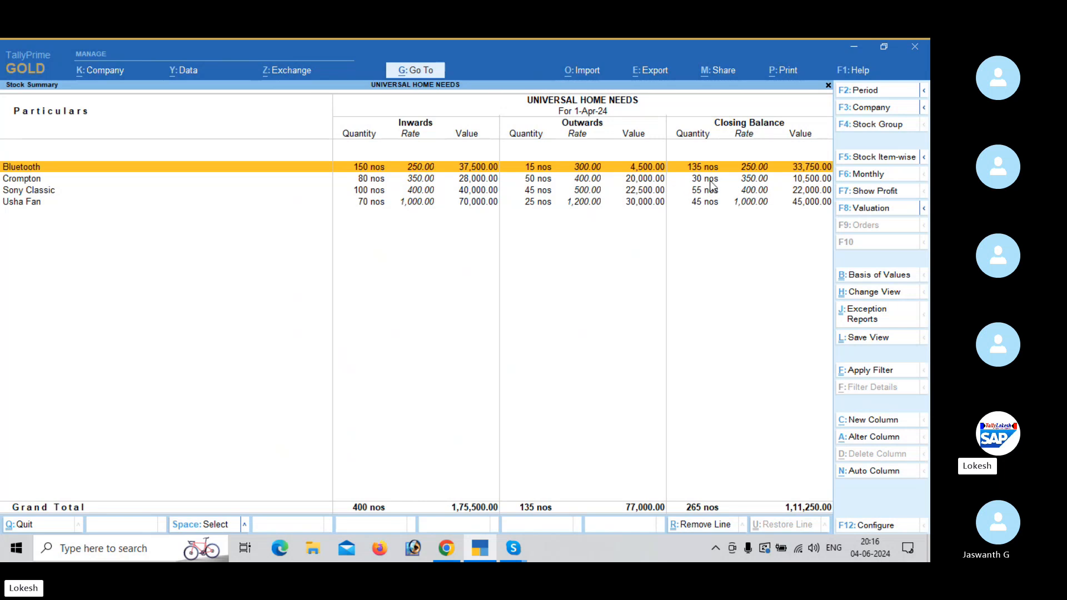
pyautogui.press('Escape')
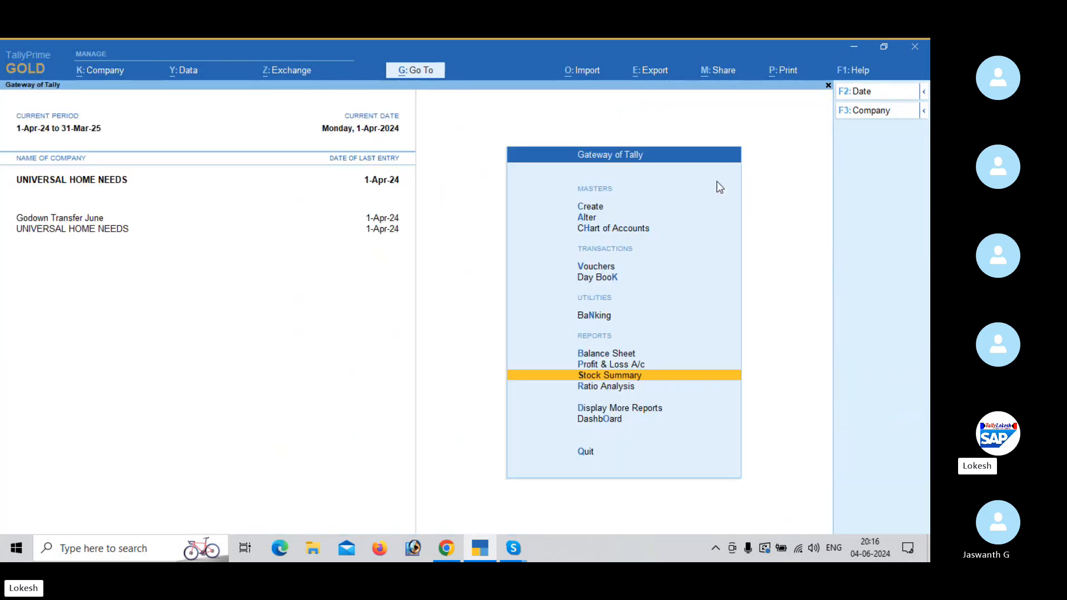
# Open the list of Inventory Books reports
pyautogui.press('Down')
pyautogui.press('Down')
pyautogui.press('Return')
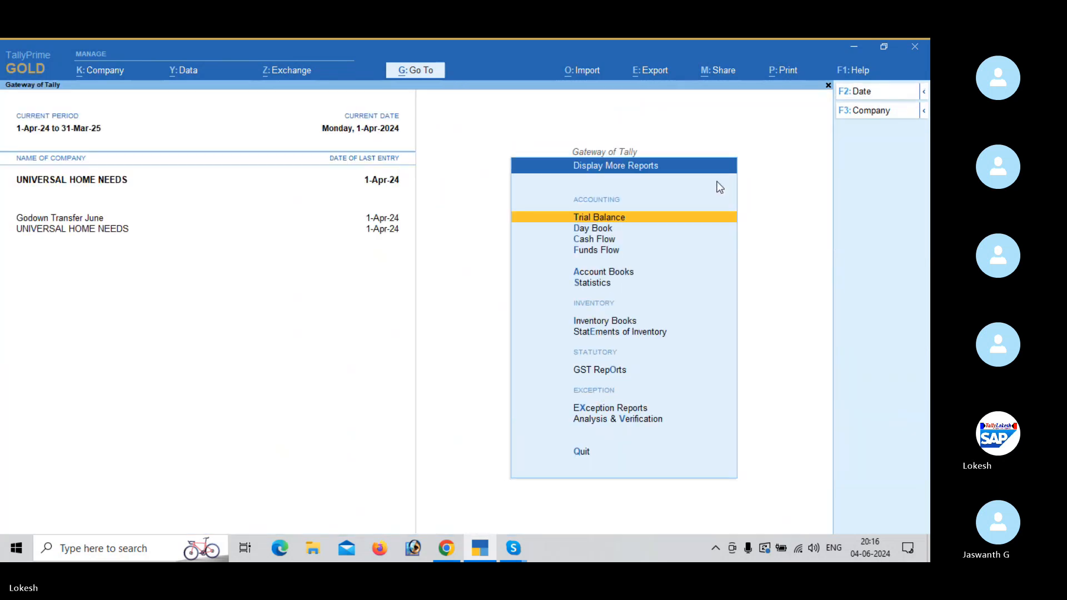
pyautogui.press('Down')
pyautogui.press('Down')
pyautogui.press('Down')
pyautogui.press('Down')
pyautogui.press('Down')
pyautogui.press('Down')
pyautogui.press('Return')
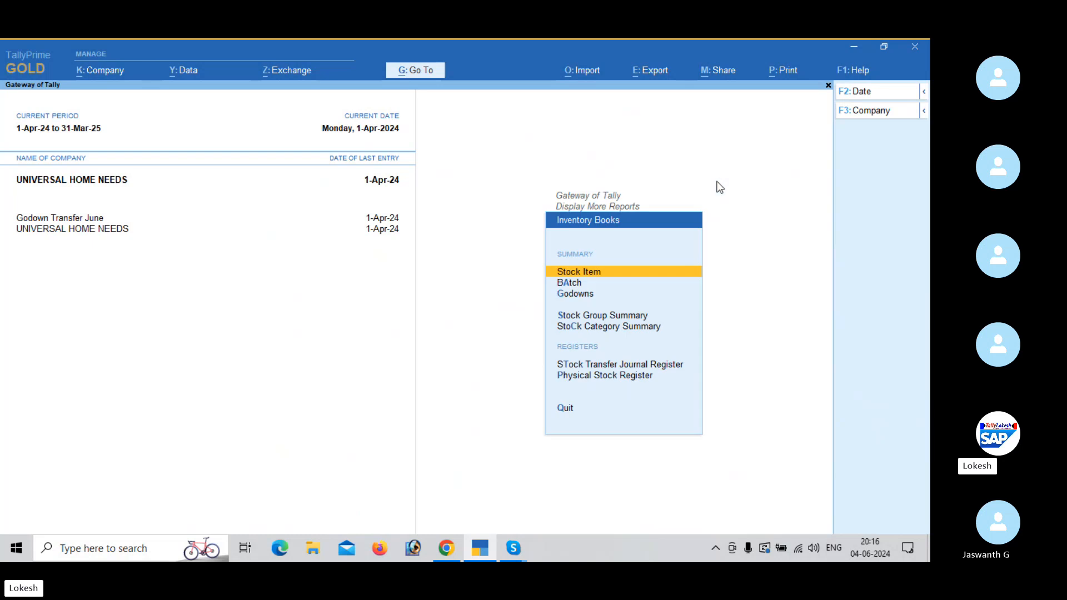
# View the batch vouchers of Bluetooth batches 852312 and 741852
pyautogui.press('Down')
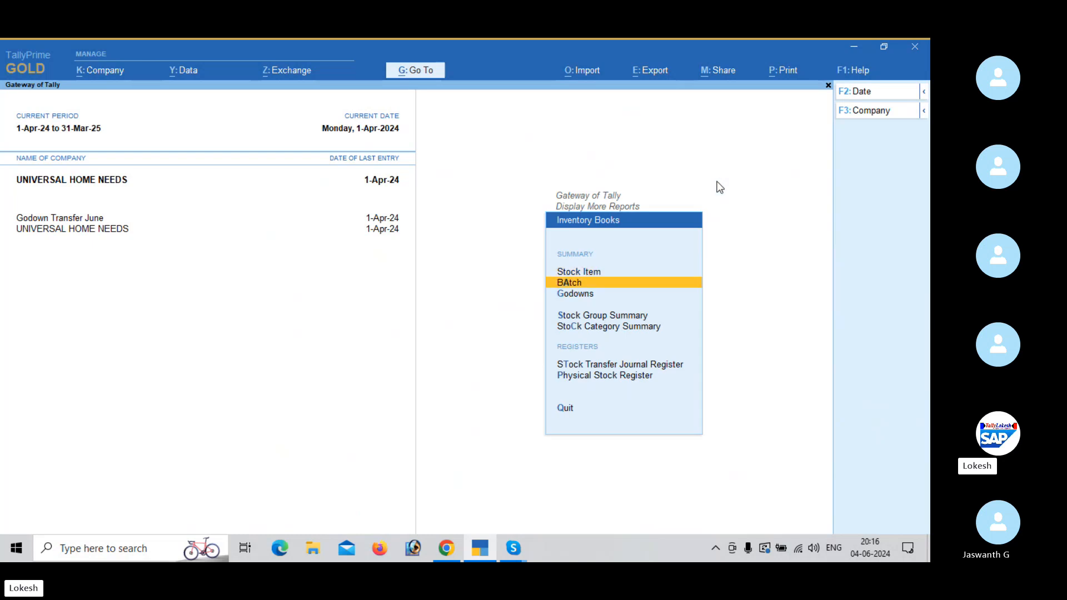
pyautogui.press('Return')
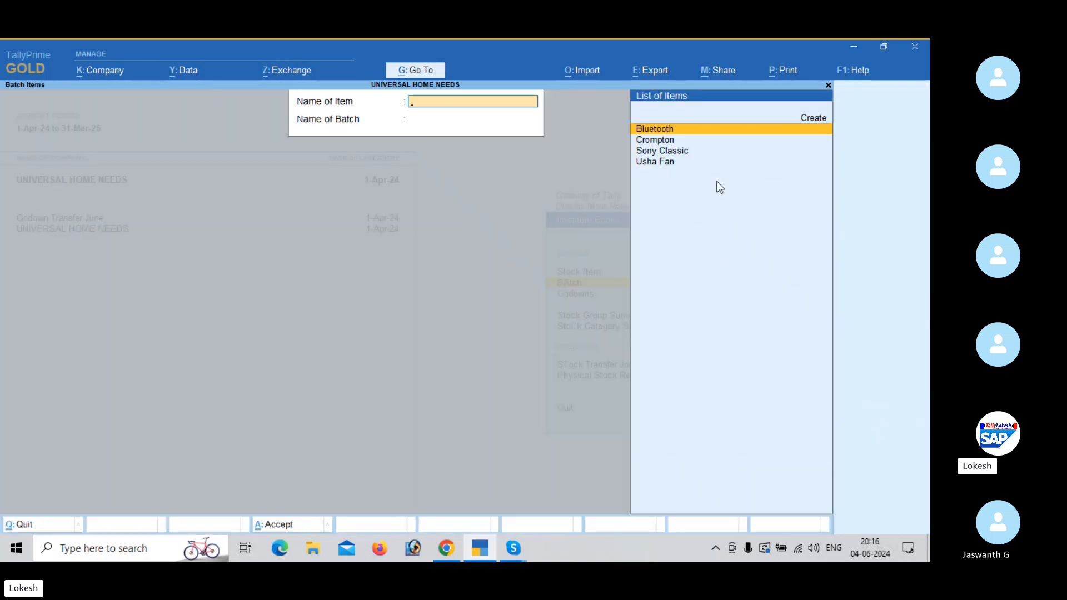
pyautogui.press('Return')
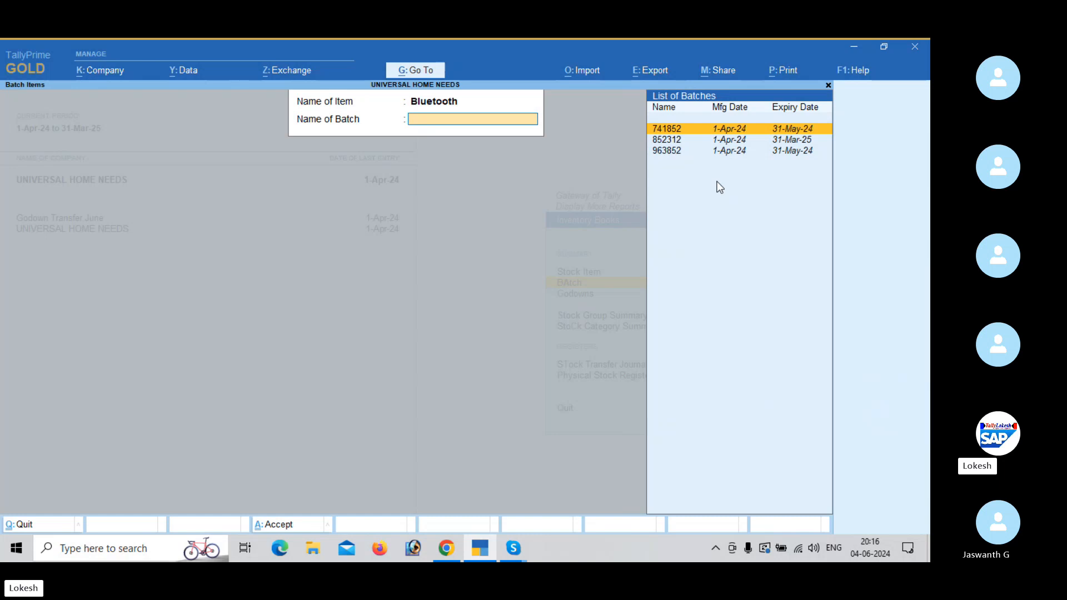
pyautogui.press('Down')
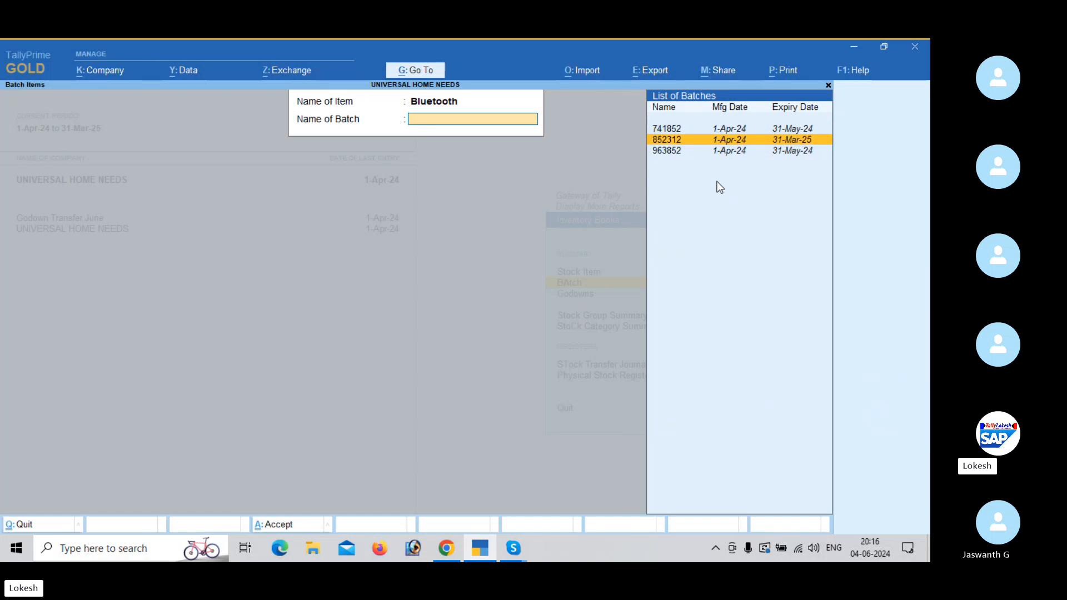
pyautogui.press('Return')
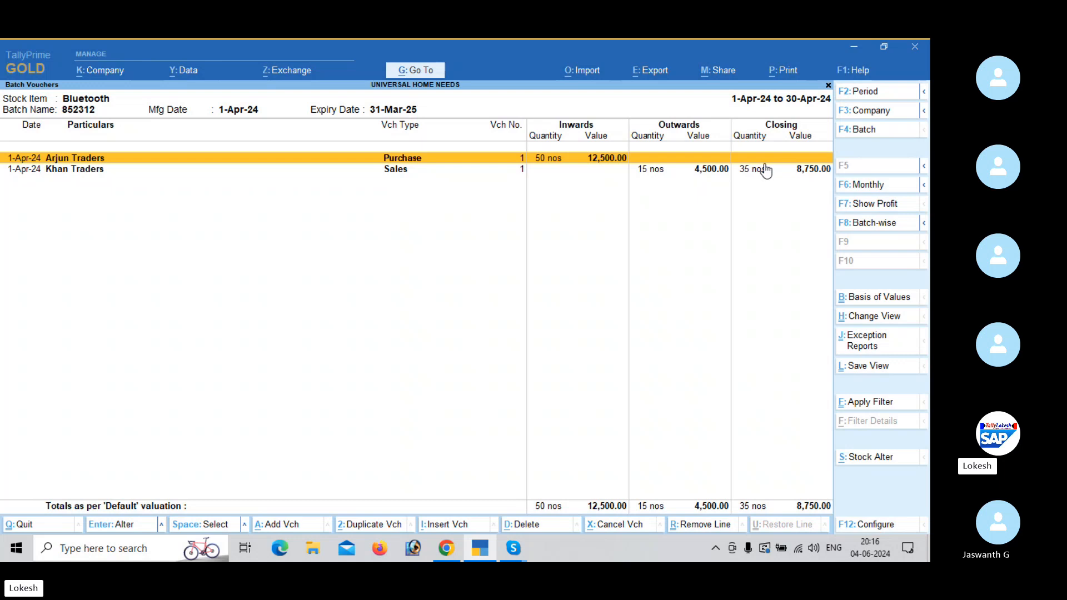
pyautogui.click(866, 132)
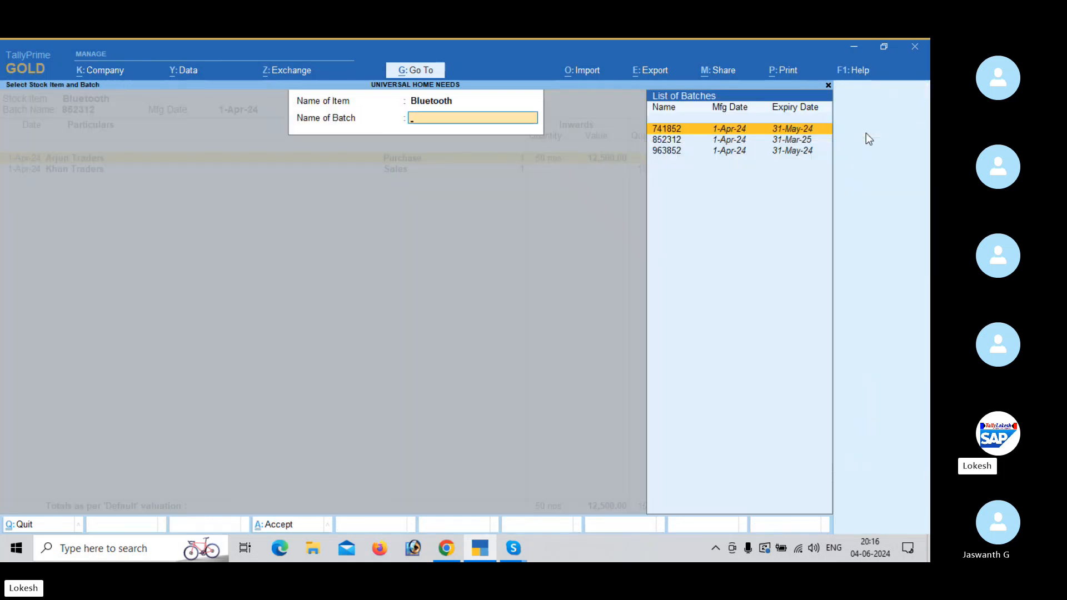
pyautogui.press('Return')
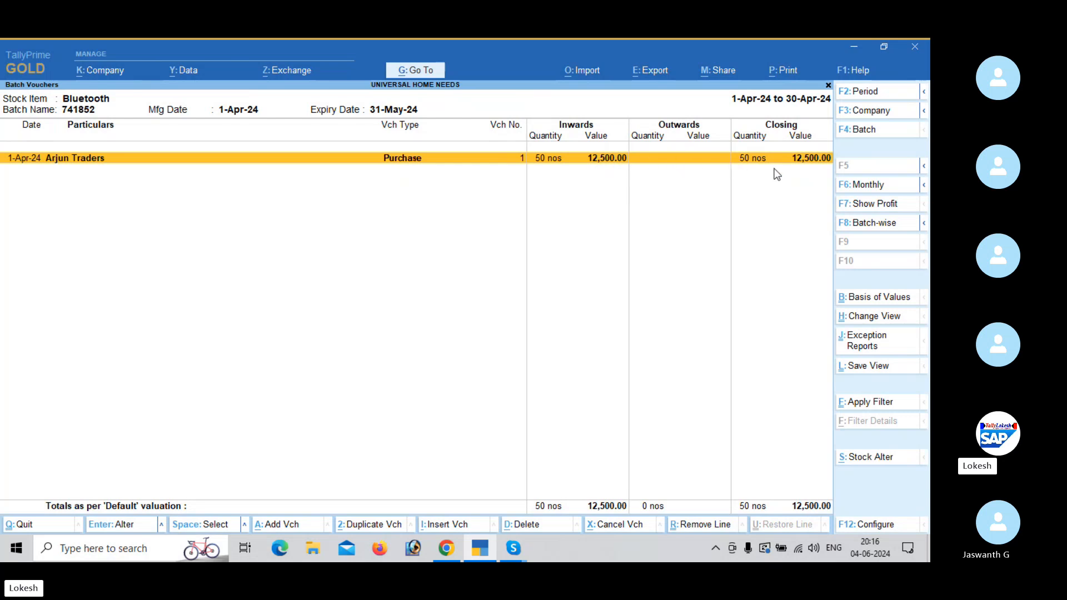
# Switch the batch report to Crompton batch 985445 and review its purchase and sales movement
pyautogui.click(869, 132)
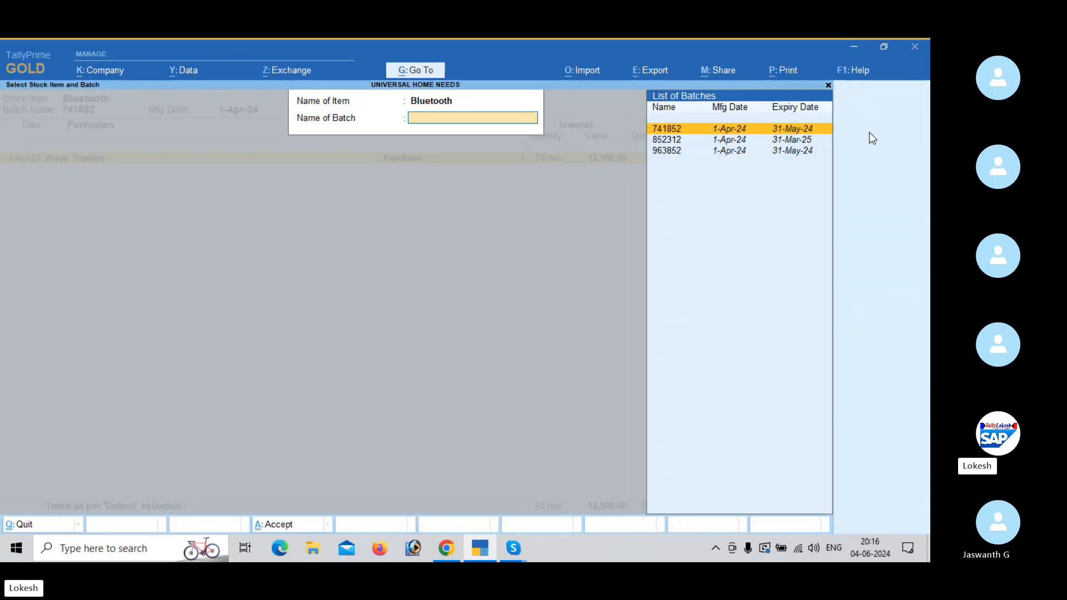
pyautogui.press('Down')
pyautogui.press('Return')
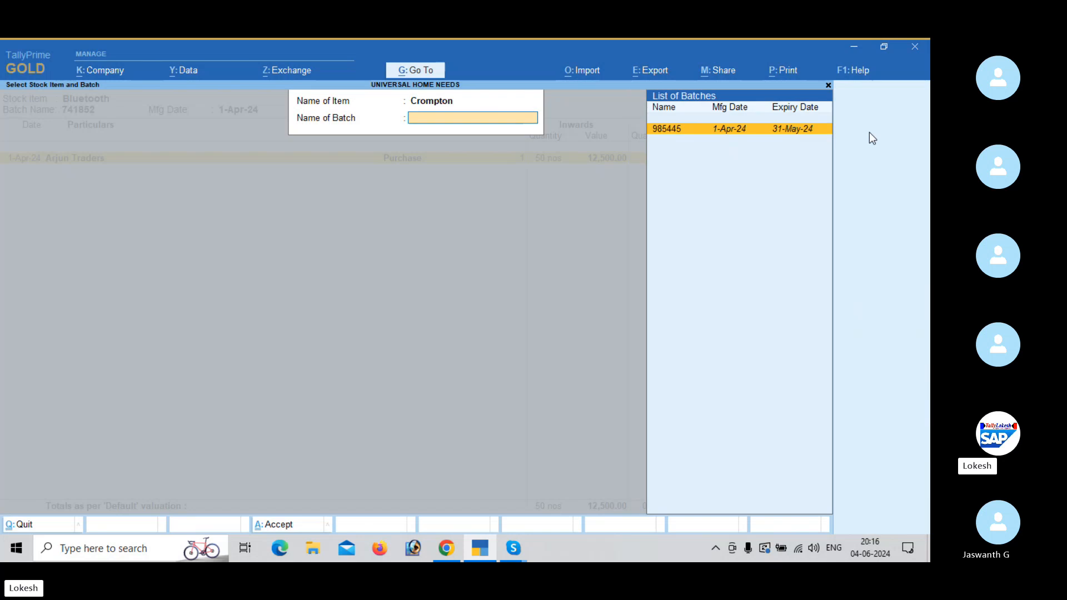
pyautogui.press('Return')
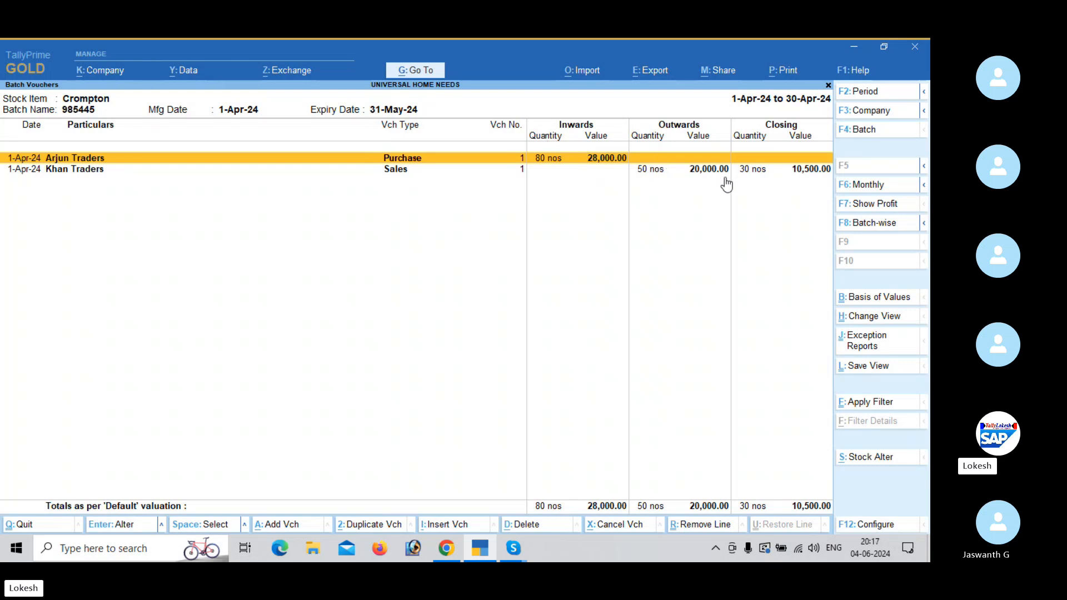
# View the batch vouchers of Sony Classic batch 654124 and return to the main Gateway of Tally
pyautogui.click(869, 133)
pyautogui.press('BackSpace')
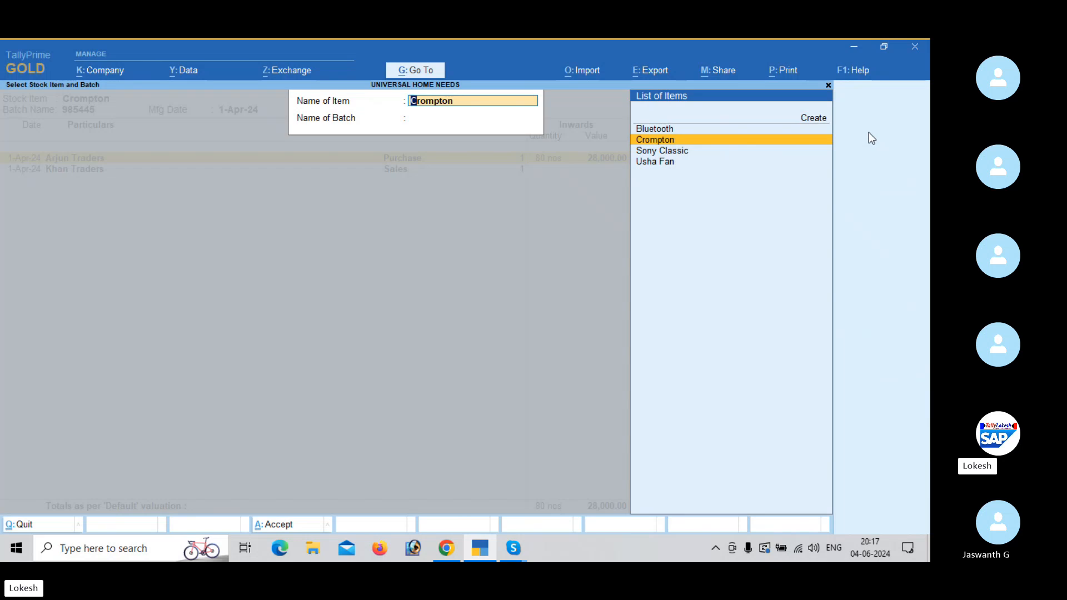
pyautogui.press('Down')
pyautogui.press('Return')
pyautogui.press('Return')
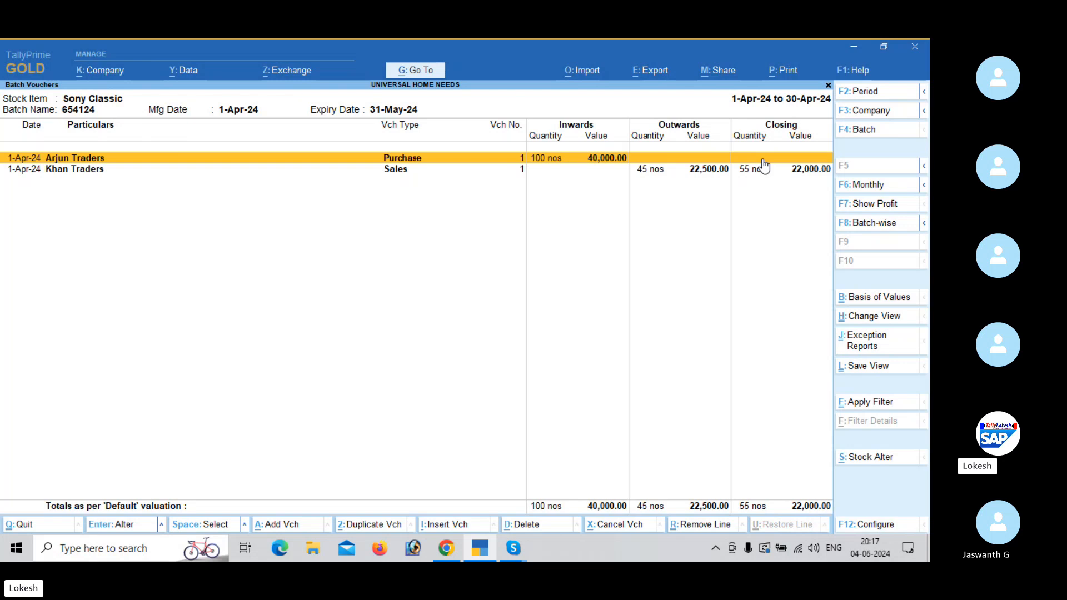
pyautogui.press('Escape')
pyautogui.press('Escape')
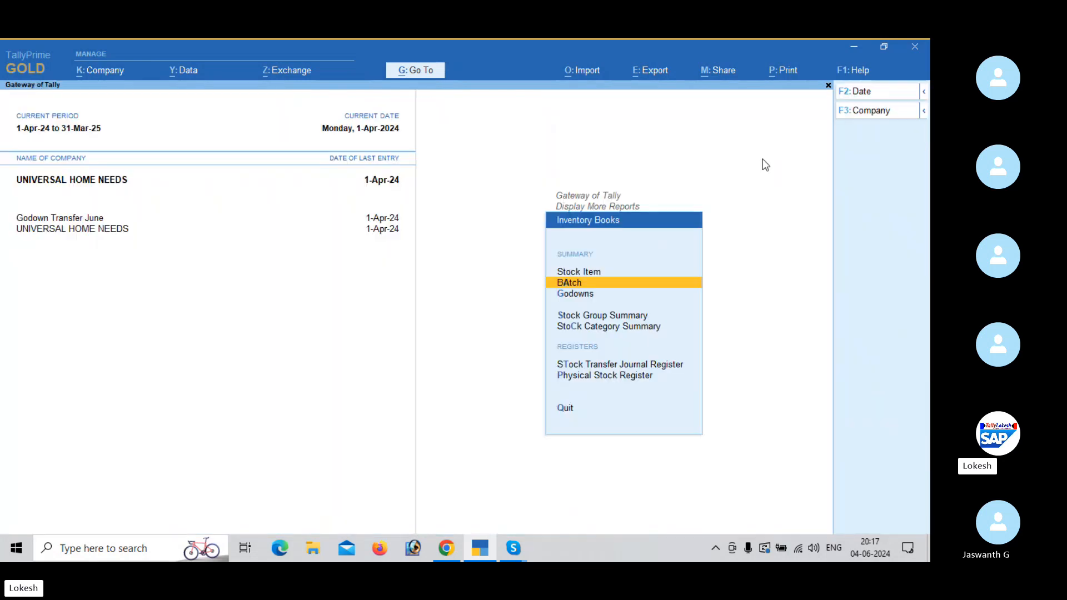
pyautogui.press('Escape')
pyautogui.press('Escape')
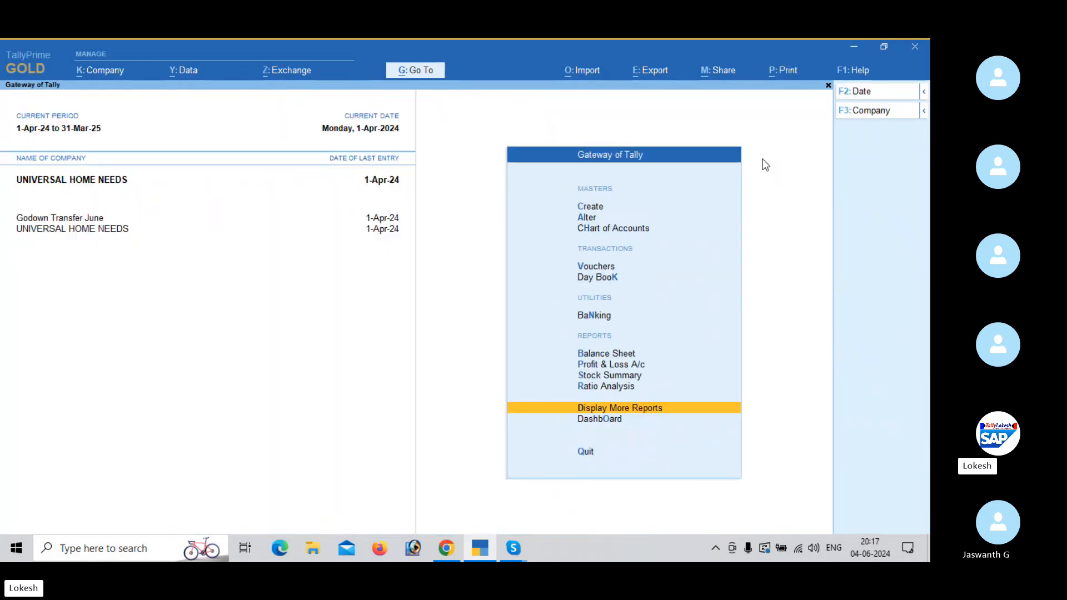
pyautogui.press('Escape')
pyautogui.press('Escape')
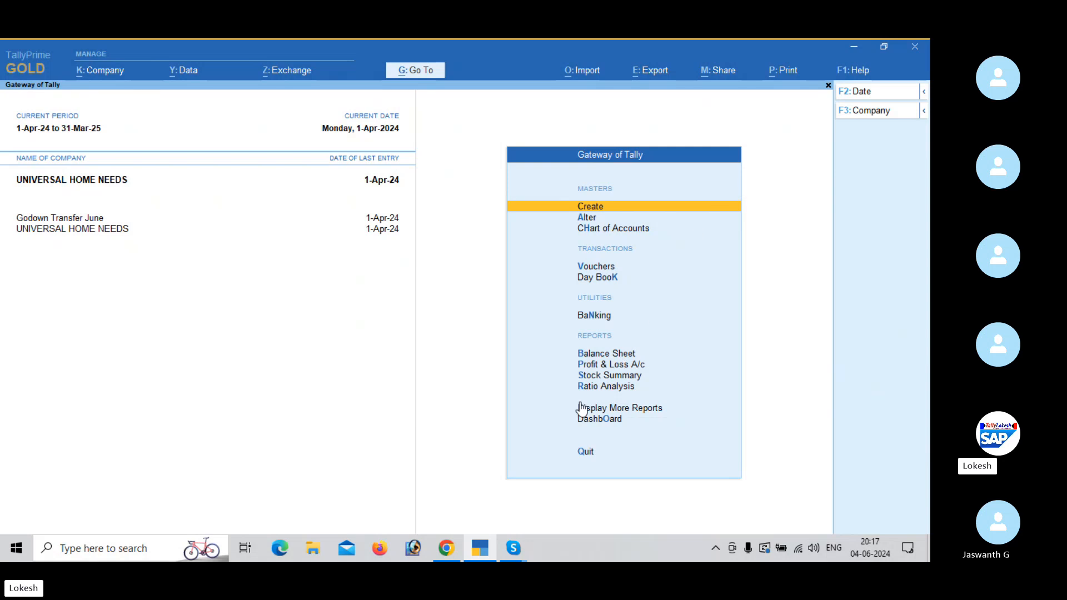
# Switch to the Skype call window to check the participants and return to TallyPrime
pyautogui.moveTo(522, 547)
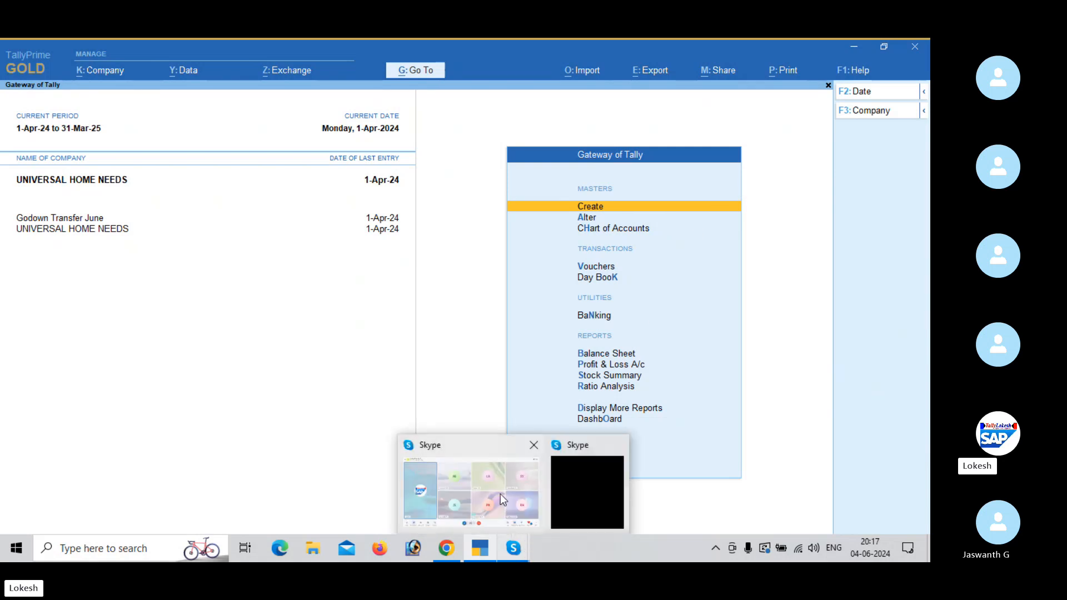
pyautogui.click(500, 493)
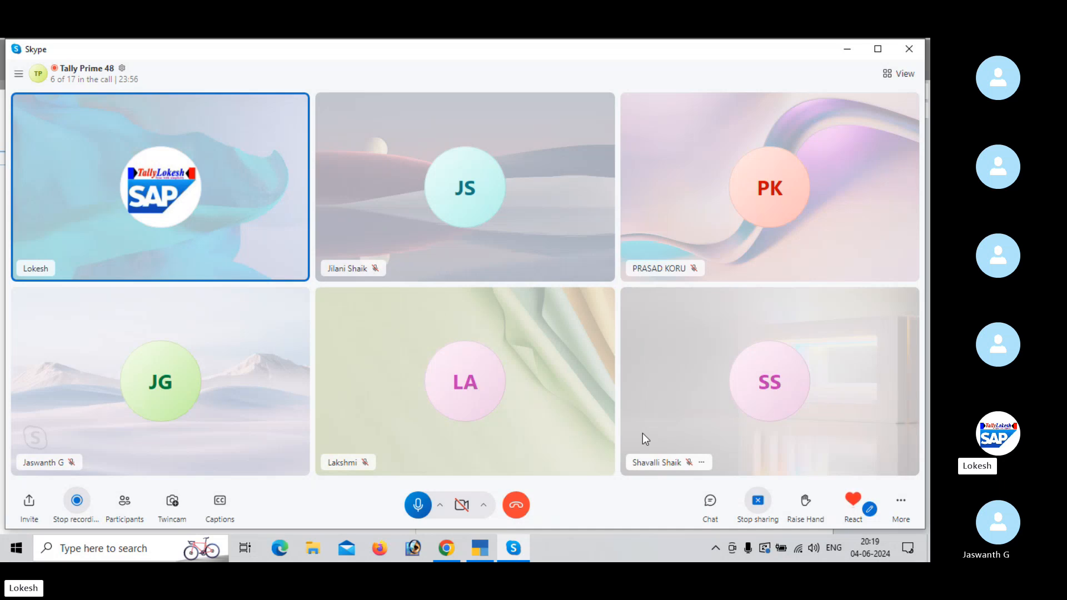
pyautogui.click(845, 52)
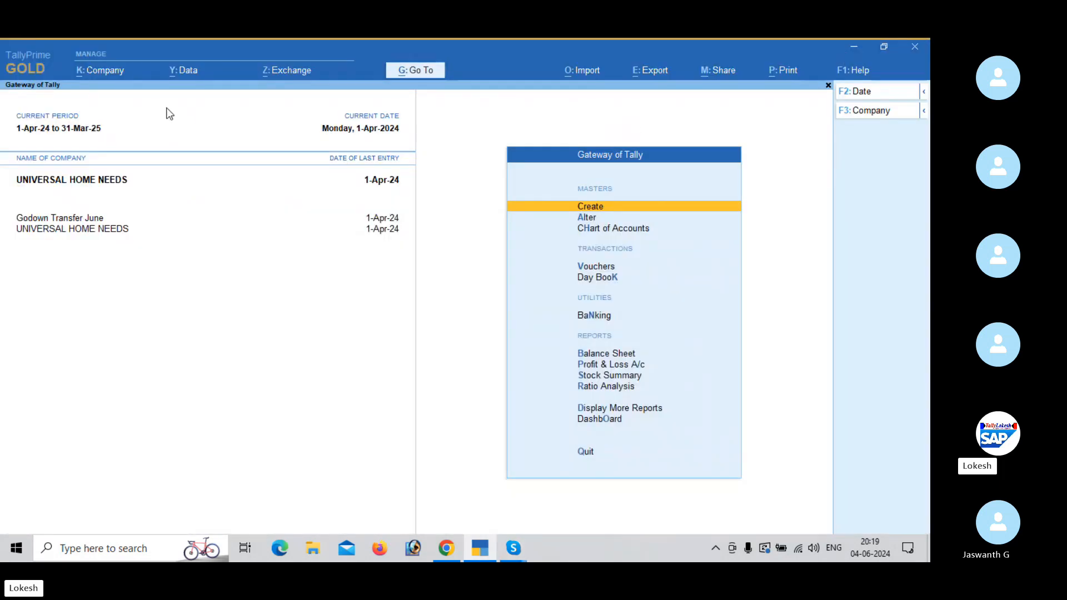
# Create a company named Purchase Order June in the state of Andhra Pradesh, keeping the remaining default details
pyautogui.click(116, 73)
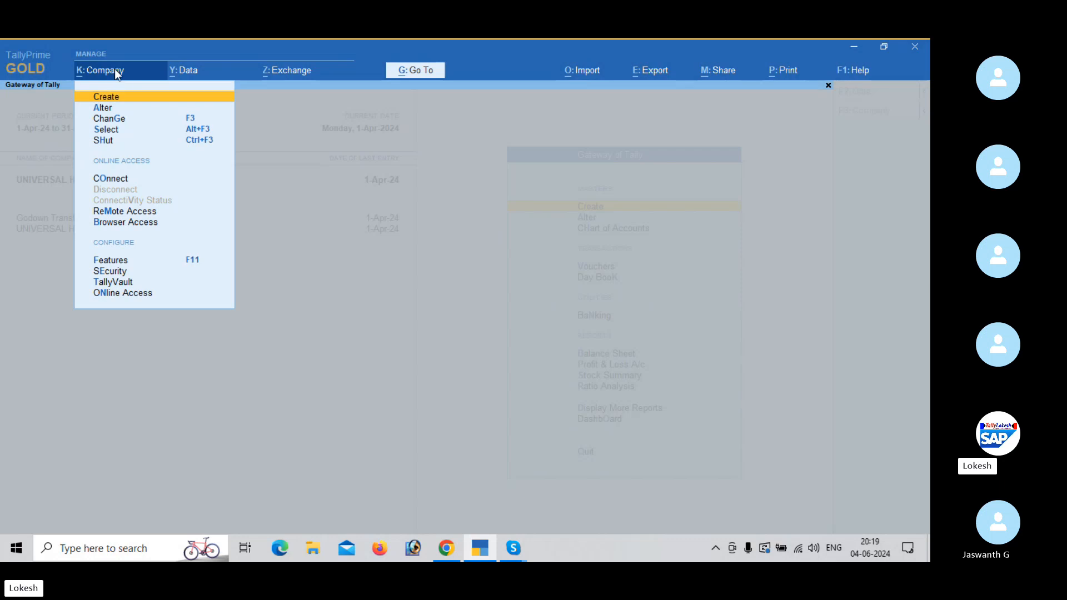
pyautogui.press('Return')
pyautogui.write('rchase Order')
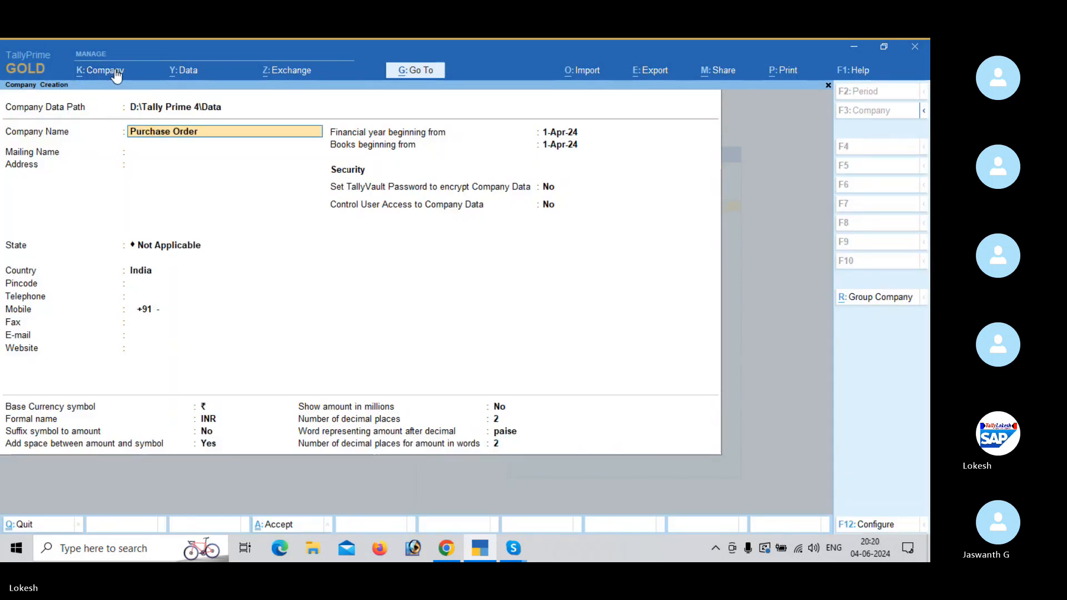
pyautogui.write(' June')
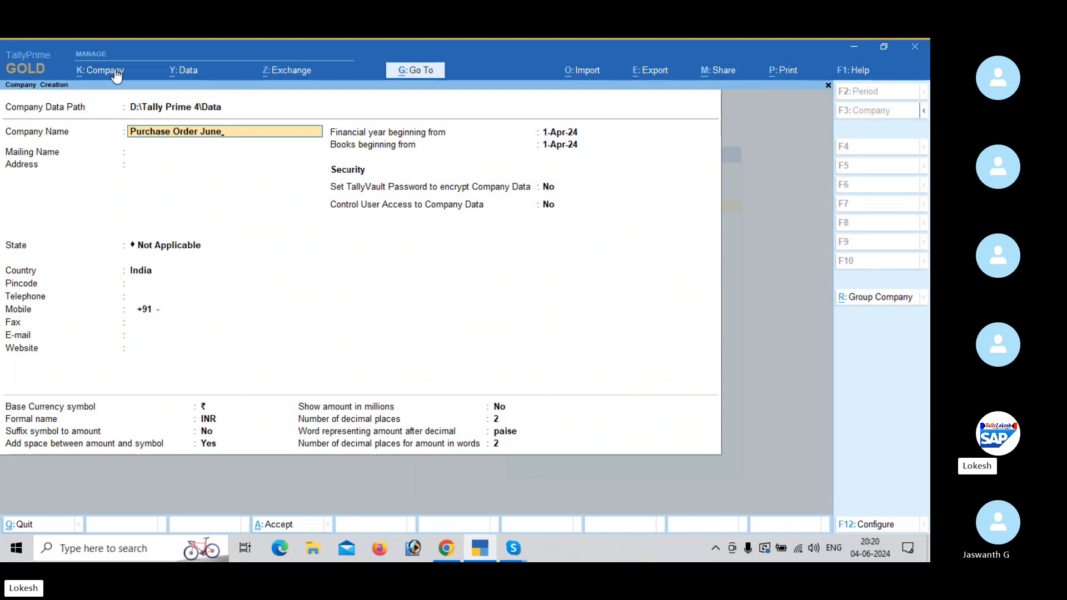
pyautogui.press('Return')
pyautogui.press('Return')
pyautogui.press('Return')
pyautogui.press('Down')
pyautogui.press('Down')
pyautogui.press('Return')
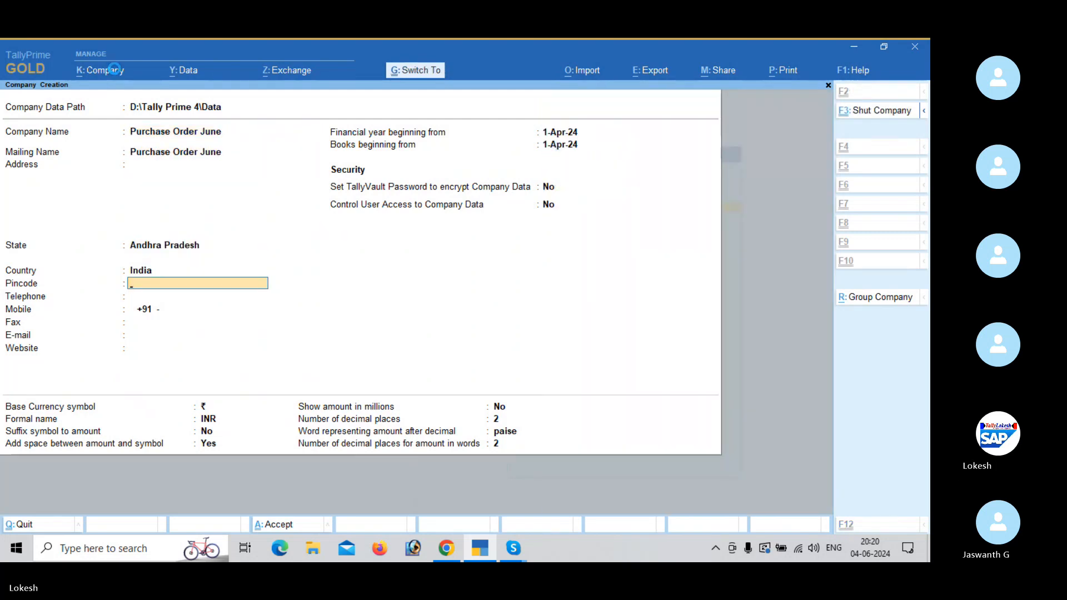
pyautogui.hotkey('ctrl', 'a')
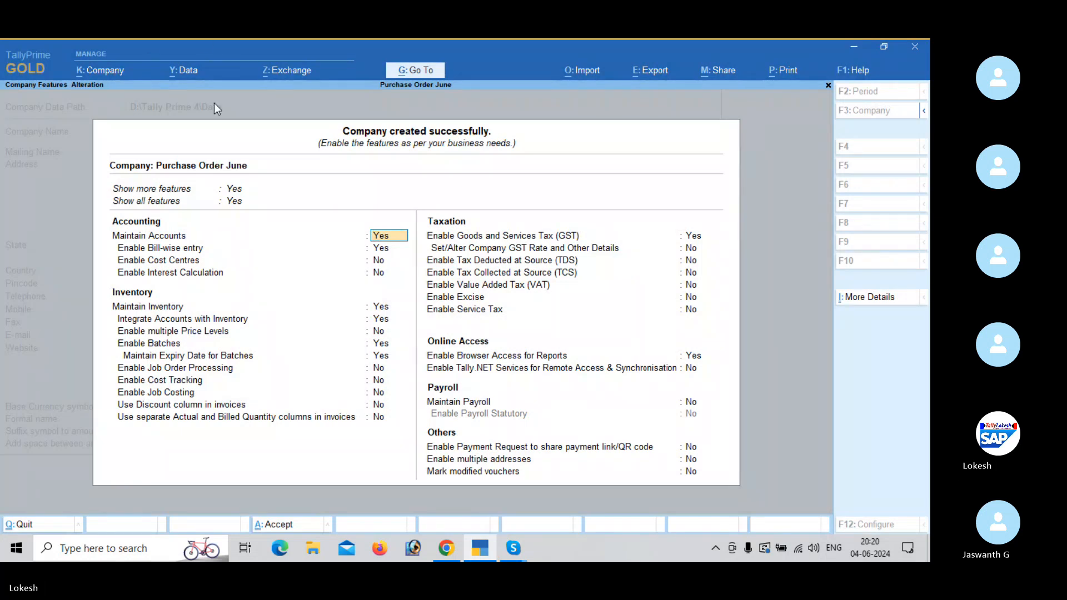
# Turn off bill-wise entry and batches in the company features, keeping inventory maintained and integrated with accounts
pyautogui.press('Return')
pyautogui.write('n')
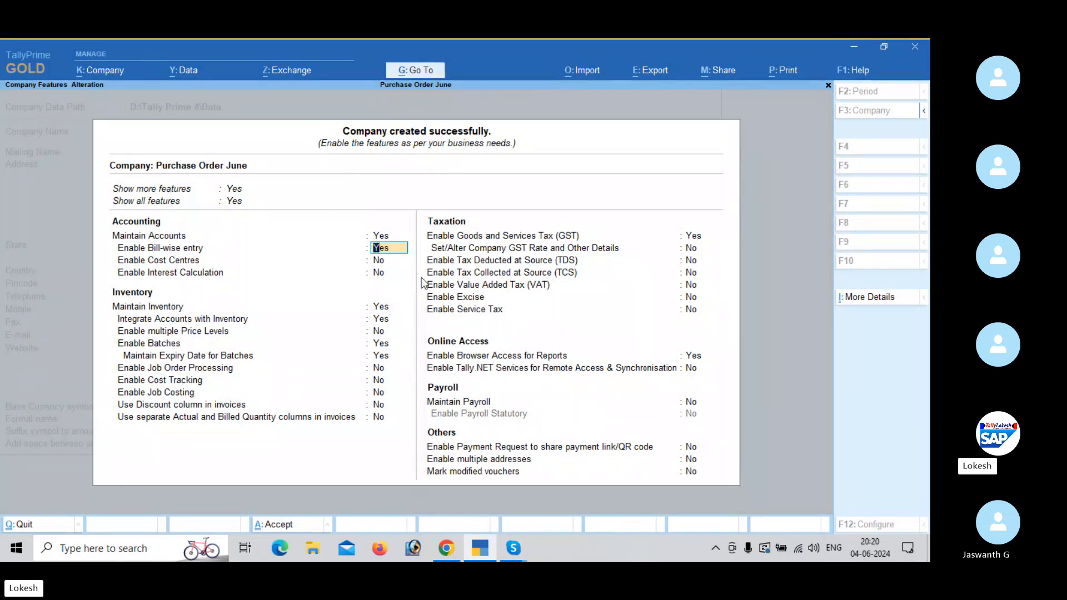
pyautogui.press('Return')
pyautogui.press('Return')
pyautogui.press('Return')
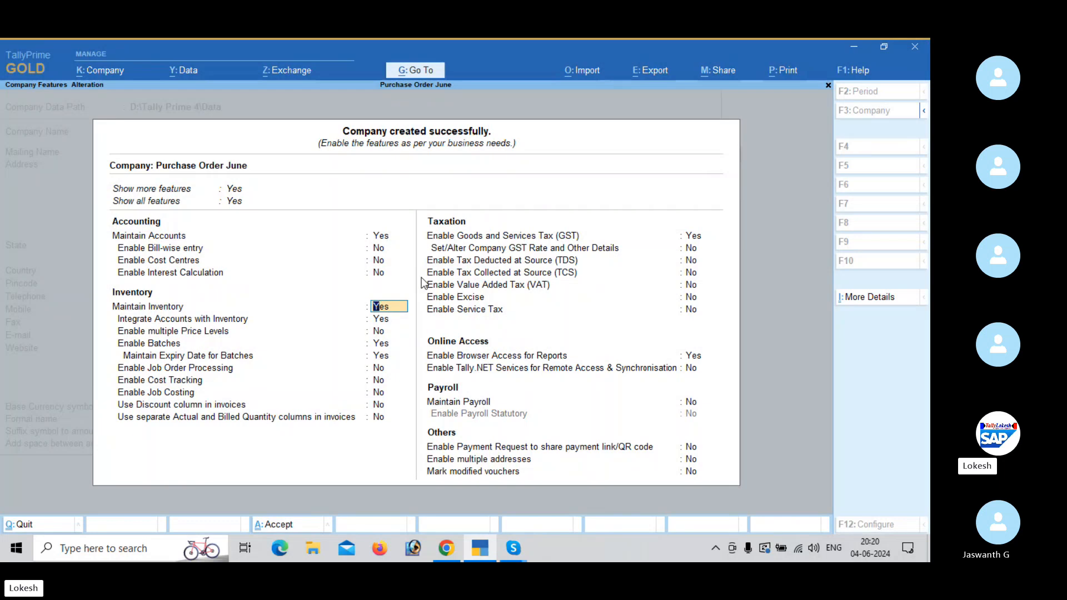
pyautogui.press('Return')
pyautogui.press('Return')
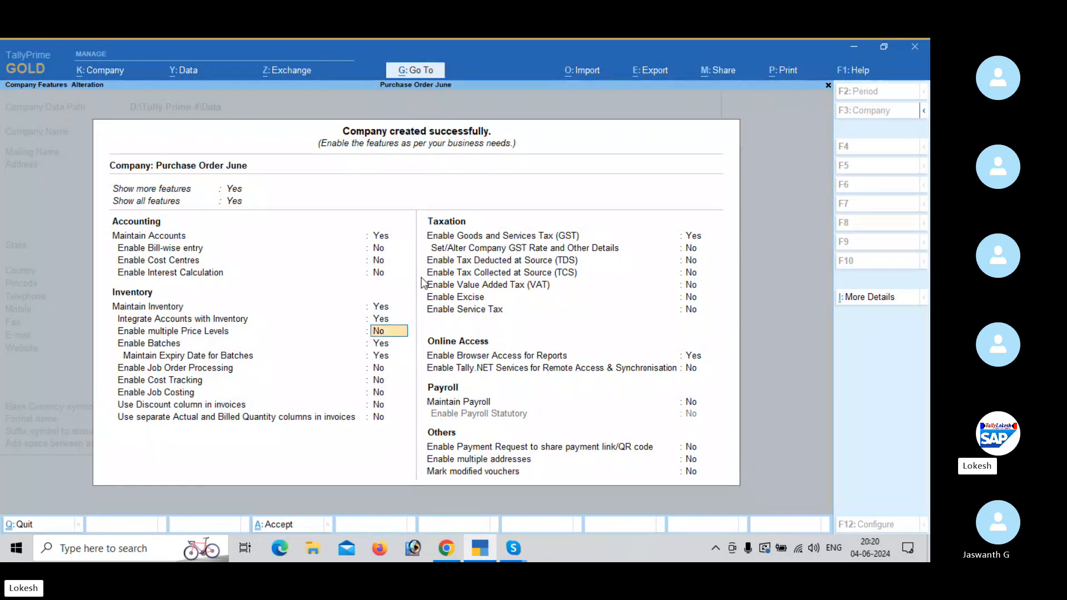
pyautogui.press('Return')
pyautogui.write('n')
pyautogui.press('Return')
pyautogui.press('Return')
pyautogui.press('Return')
pyautogui.press('Return')
pyautogui.press('Return')
pyautogui.press('Return')
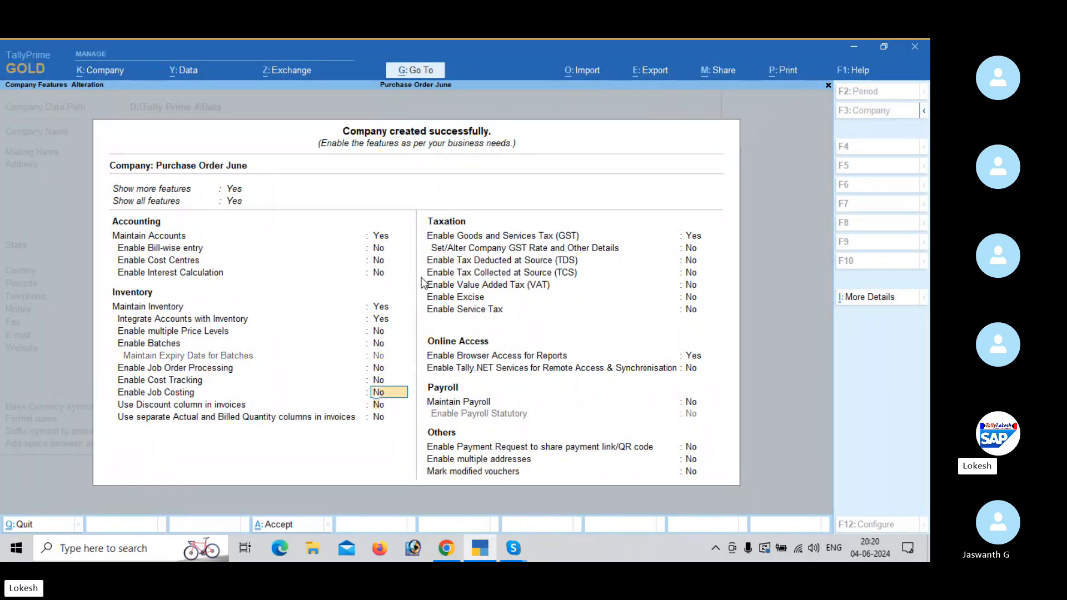
# Enter only the state code 37 as the company's GSTIN/UIN, then save the GST details and company features
pyautogui.press('Return')
pyautogui.press('Return')
pyautogui.press('Return')
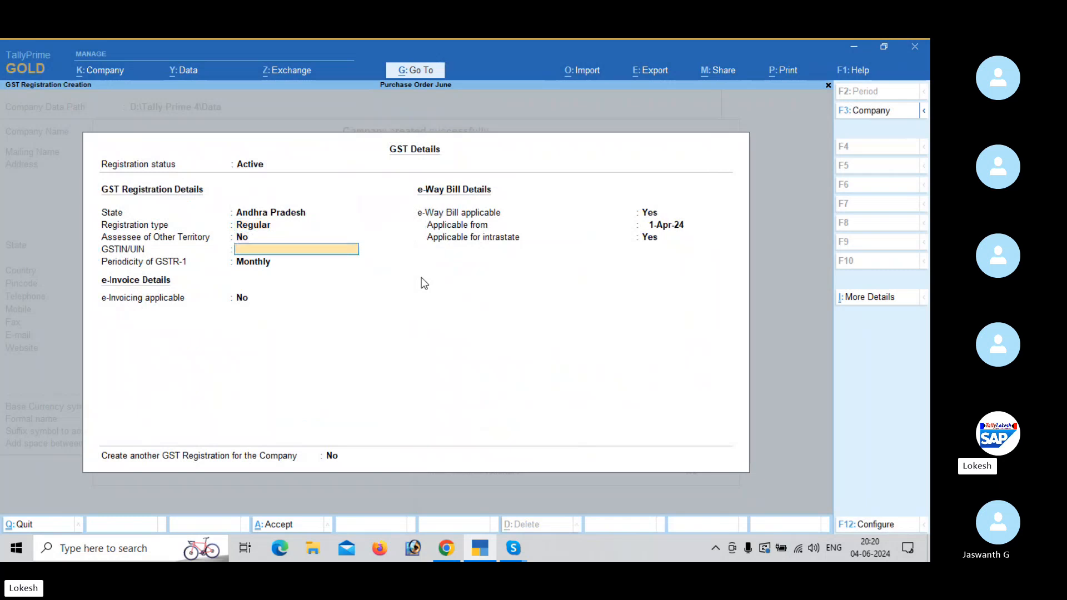
pyautogui.write('37')
pyautogui.press('Return')
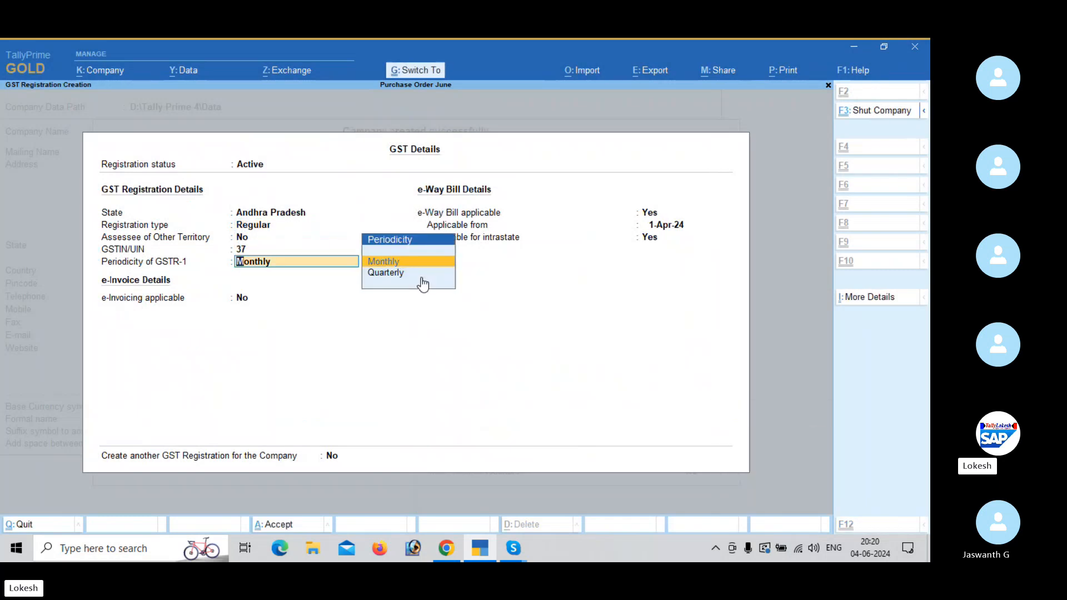
pyautogui.hotkey('ctrl', 'a')
pyautogui.hotkey('ctrl', 'a')
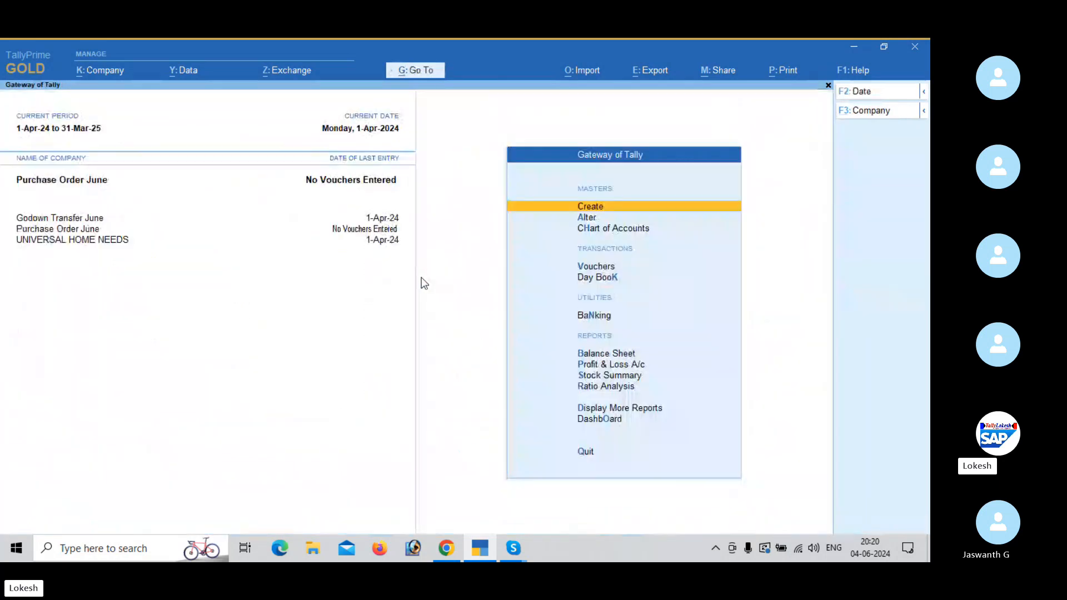
# Start voucher entry and show the inactive voucher types in the list of other vouchers
pyautogui.press('Down')
pyautogui.press('Down')
pyautogui.press('Down')
pyautogui.press('Down')
pyautogui.press('Up')
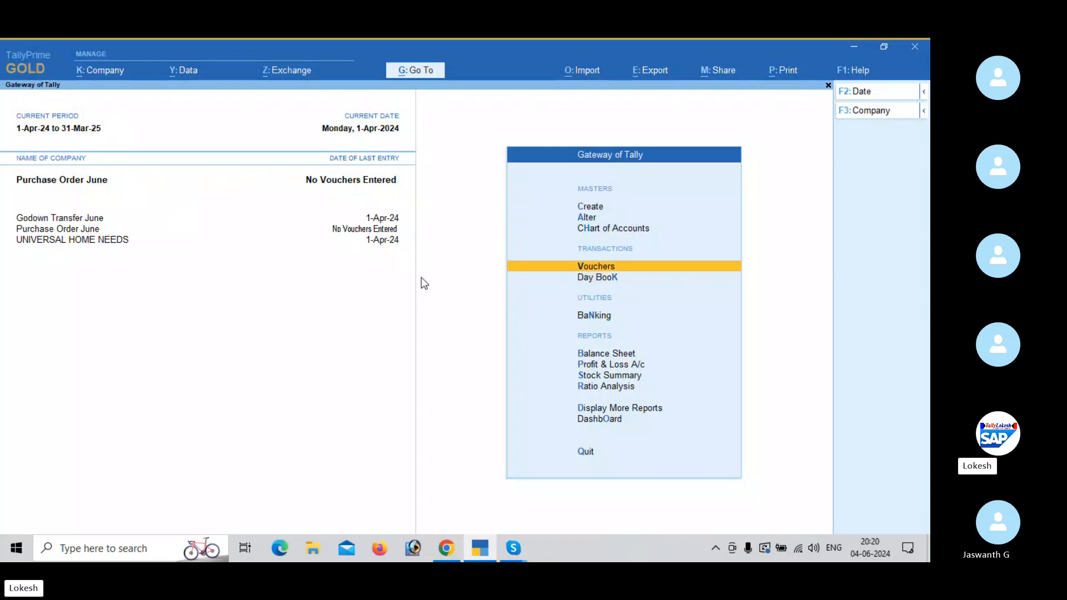
pyautogui.press('Return')
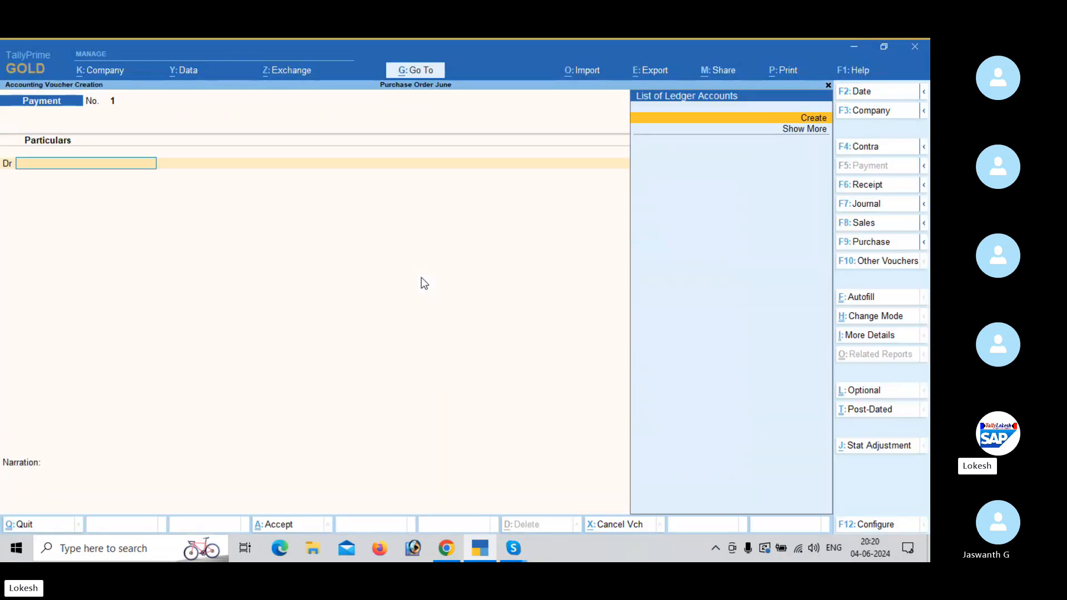
pyautogui.click(887, 266)
pyautogui.press('Down')
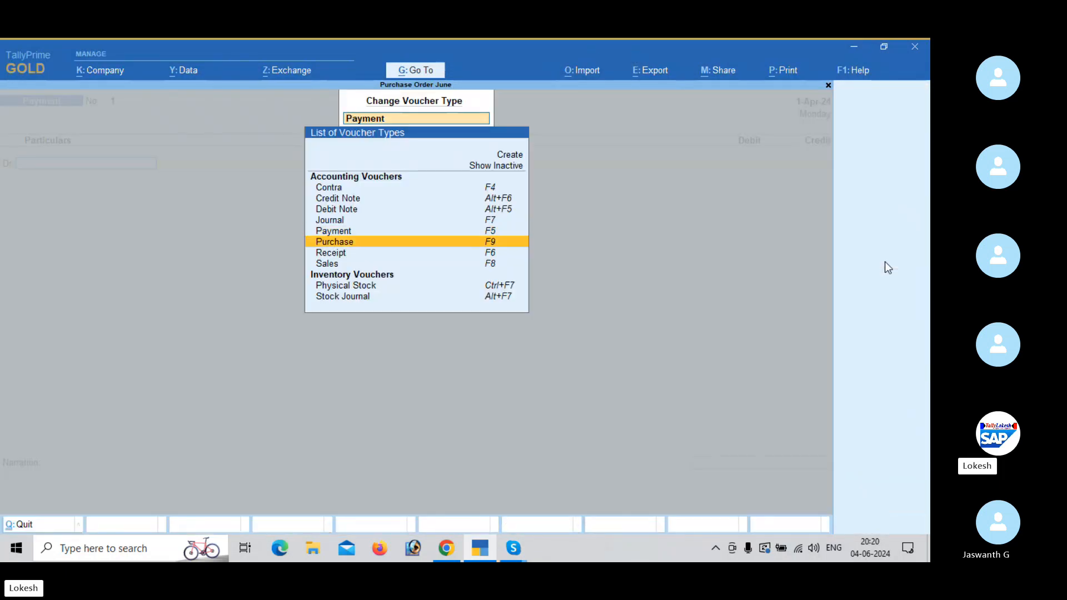
pyautogui.press('Up')
pyautogui.press('Up')
pyautogui.press('Up')
pyautogui.press('Up')
pyautogui.press('Up')
pyautogui.press('Up')
pyautogui.press('Up')
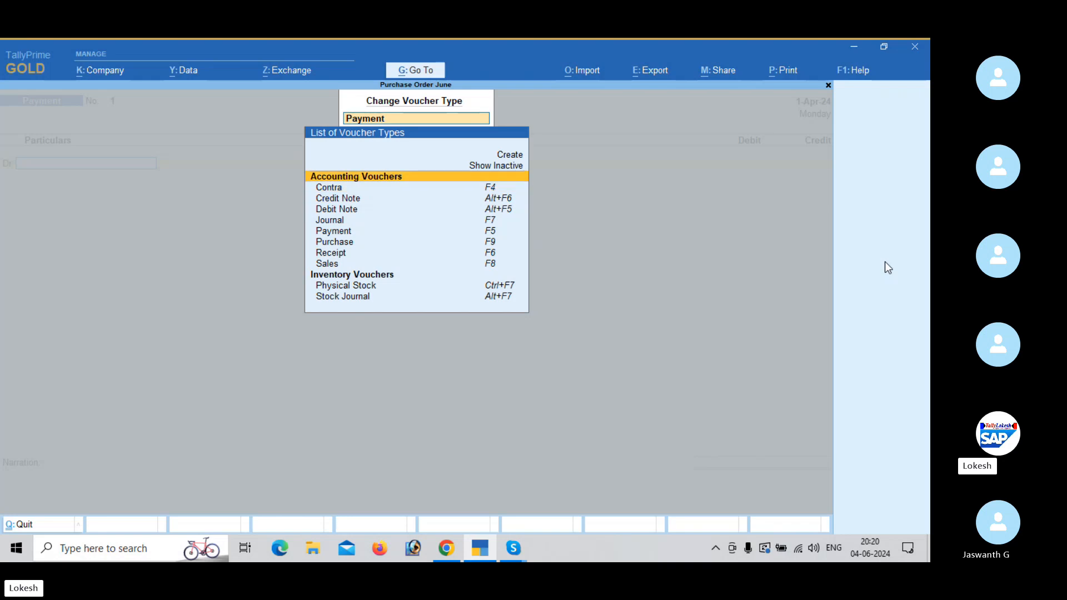
pyautogui.press('Return')
# Activate the Purchase Order voucher type and open a new purchase order
pyautogui.press('Down')
pyautogui.press('Down')
pyautogui.press('Down')
pyautogui.press('Down')
pyautogui.press('Down')
pyautogui.press('Down')
pyautogui.press('Down')
pyautogui.press('Down')
pyautogui.press('Down')
pyautogui.press('Down')
pyautogui.press('Down')
pyautogui.press('Down')
pyautogui.press('Down')
pyautogui.press('Down')
pyautogui.press('Down')
pyautogui.press('Down')
pyautogui.press('Down')
pyautogui.press('Down')
pyautogui.press('Down')
pyautogui.press('Down')
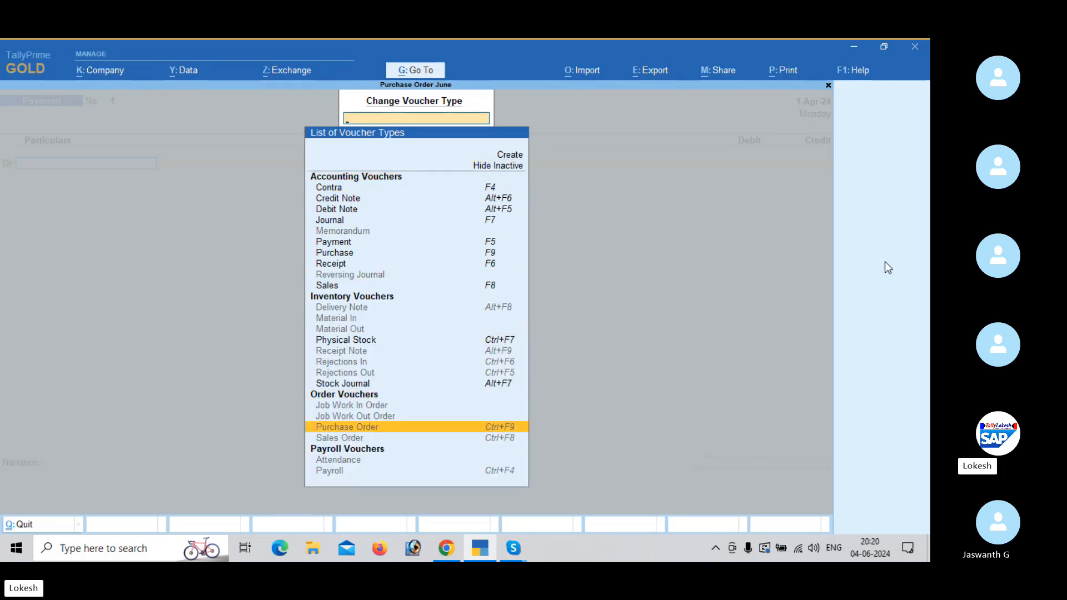
pyautogui.press('Return')
pyautogui.press('Return')
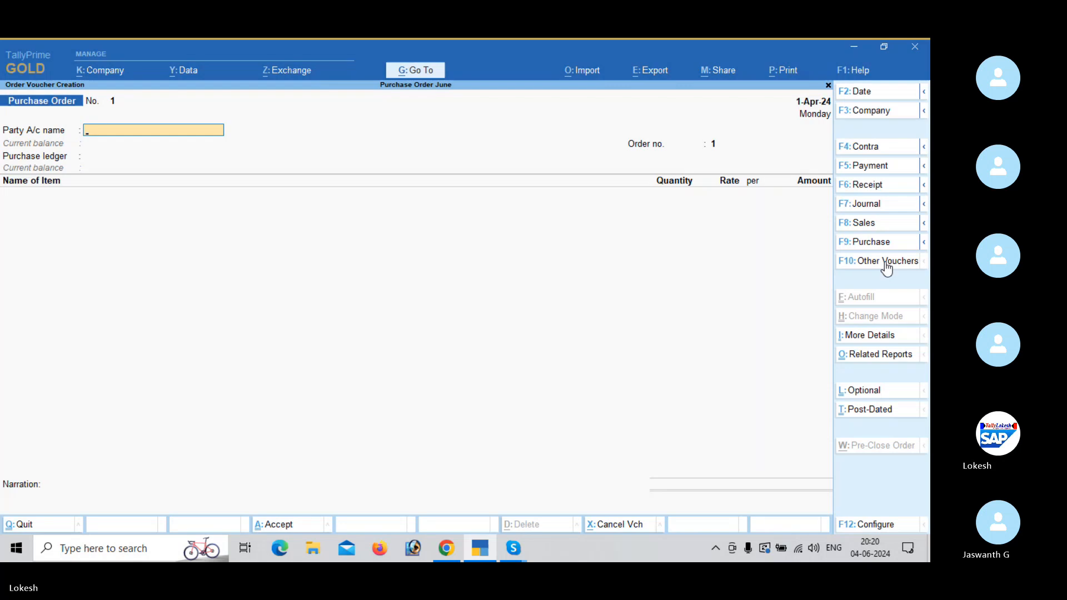
# Begin a party ledger named Sunshine Computers under Sundry Creditors from the purchase order
pyautogui.hotkey('alt', 'c')
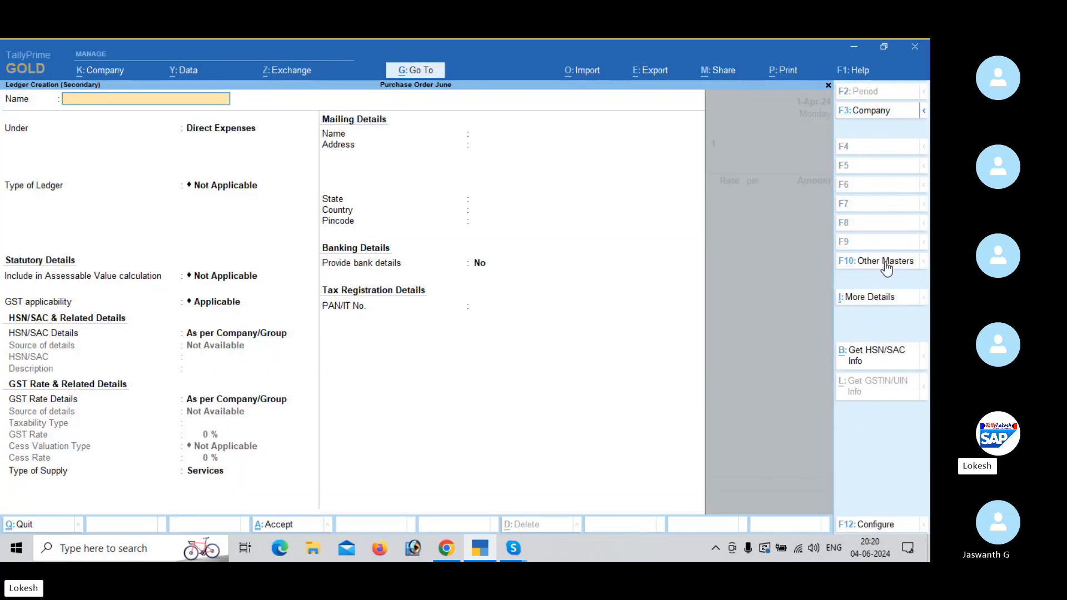
pyautogui.write('Sunshine Computers')
pyautogui.press('Return')
pyautogui.write('Sun')
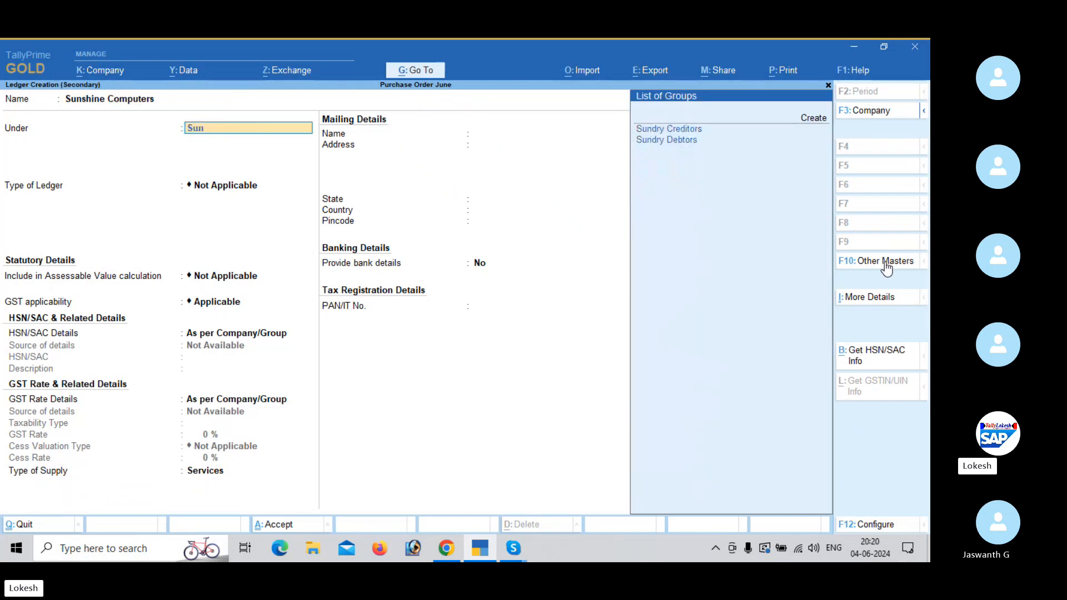
pyautogui.press('Return')
pyautogui.press('Return')
pyautogui.press('Return')
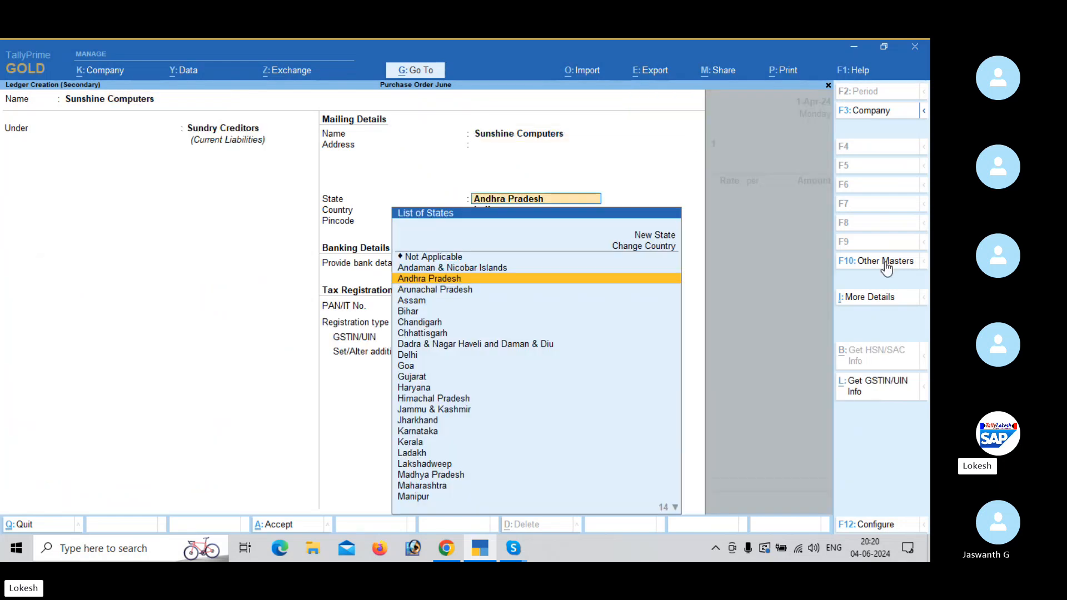
# Keep Andhra Pradesh and Regular registration for Sunshine Computers, use 37 as its GSTIN/UIN, and save the ledger
pyautogui.press('Return')
pyautogui.press('Return')
pyautogui.press('Return')
pyautogui.press('Return')
pyautogui.press('Return')
pyautogui.press('Return')
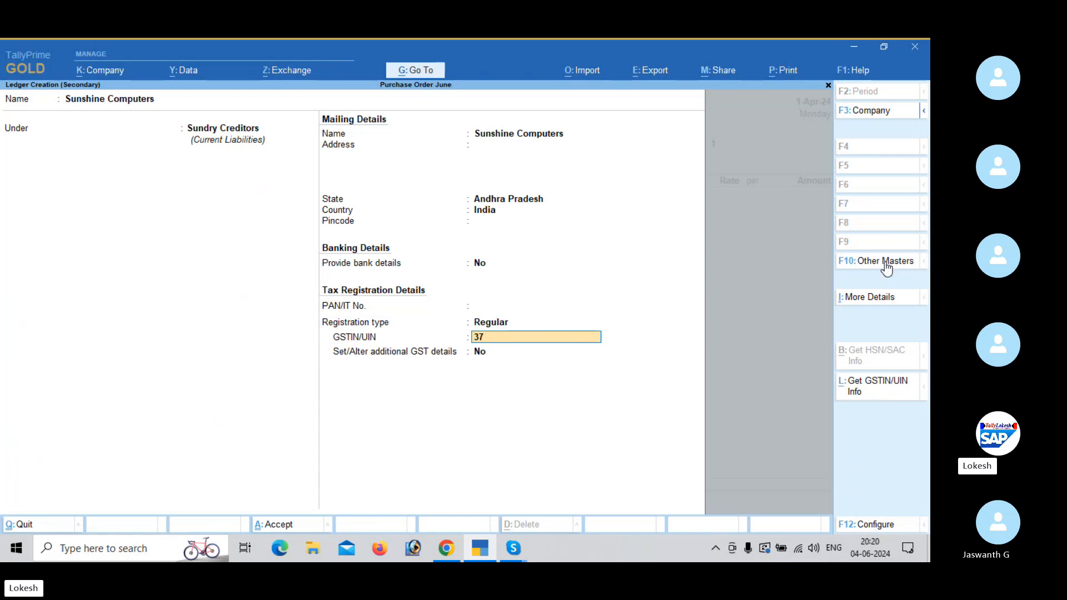
pyautogui.press('Return')
pyautogui.hotkey('ctrl', 'a')
pyautogui.hotkey('ctrl', 'a')
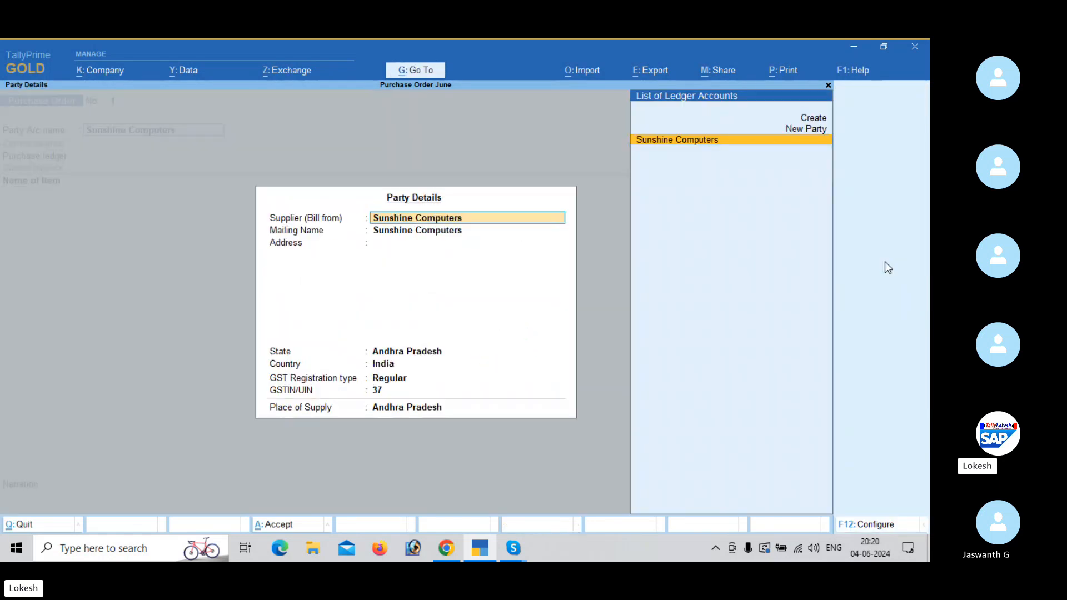
# Accept the default party details for Sunshine Computers and fill in the purchase order number
pyautogui.hotkey('ctrl', 'a')
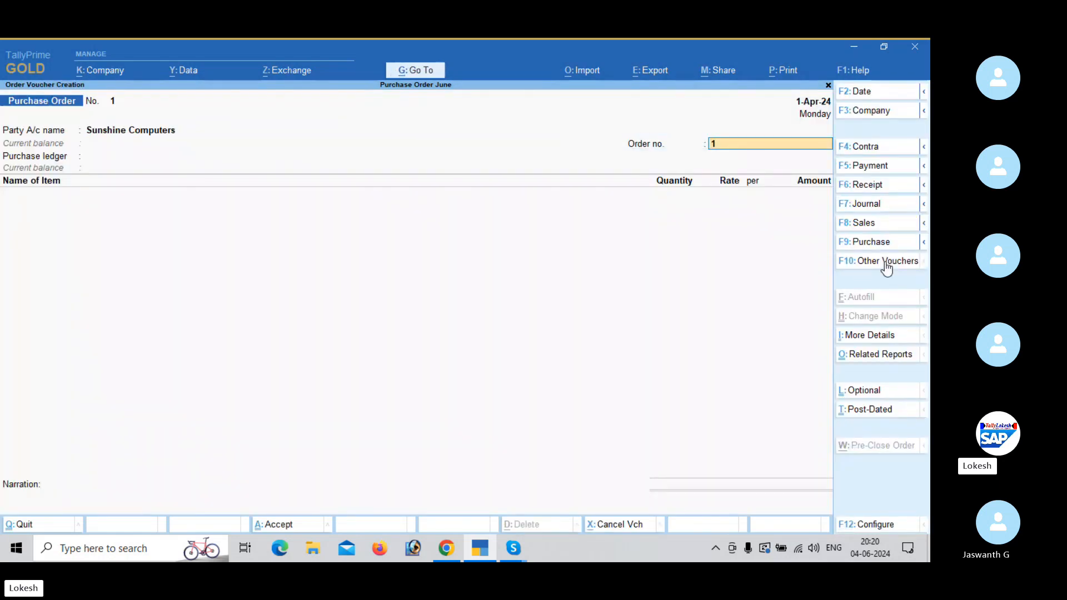
pyautogui.write('SS-00')
pyautogui.press('Return')
# Begin a ledger named Purchase under Purchase Accounts for the order's purchase ledger
pyautogui.hotkey('alt', 'c')
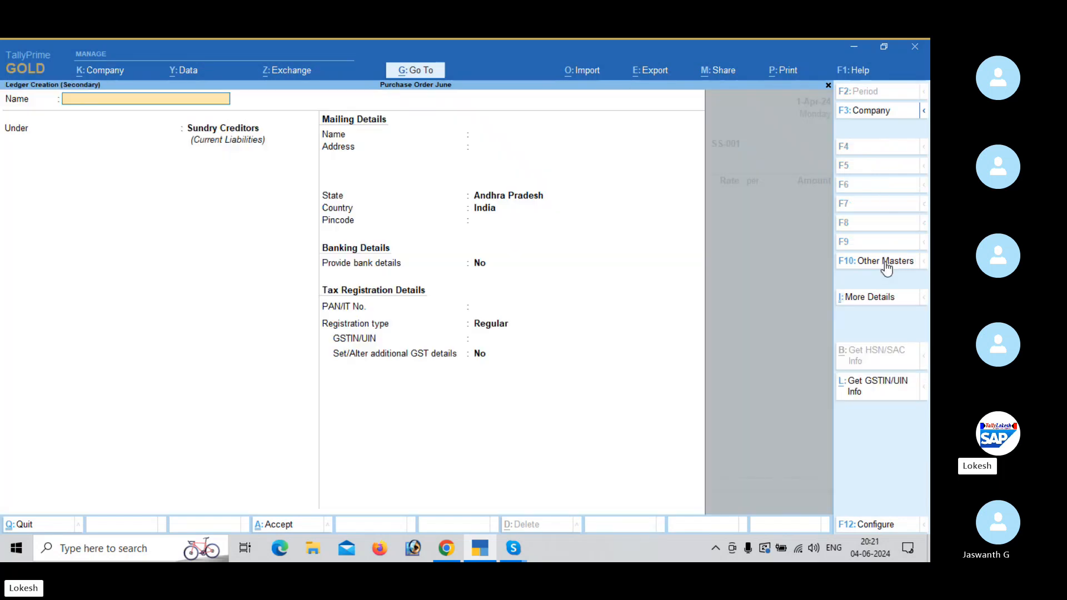
pyautogui.write('urchase')
pyautogui.press('Return')
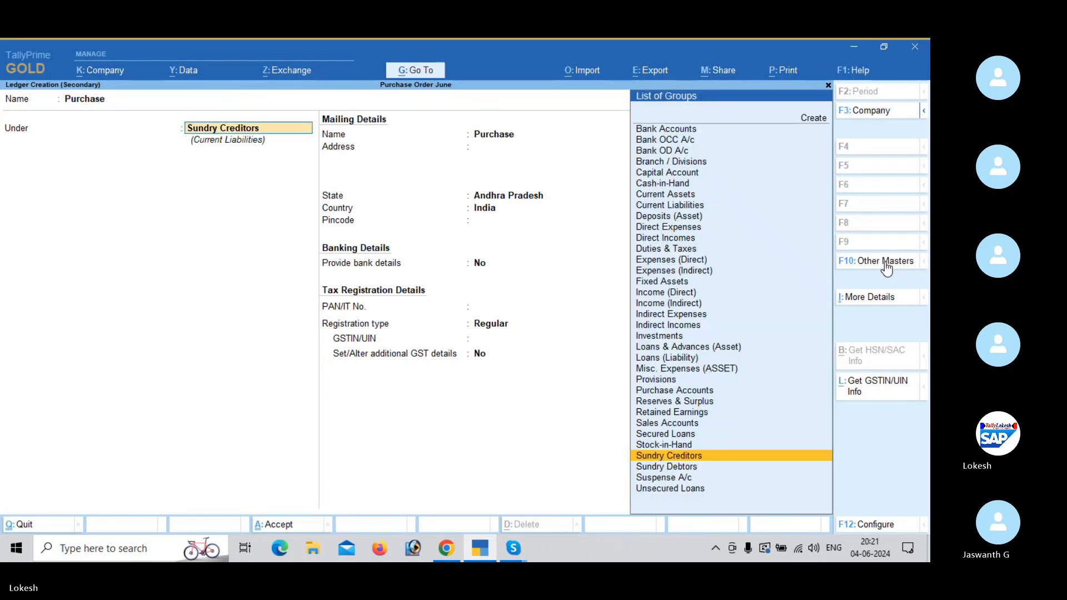
pyautogui.write('Pu')
pyautogui.press('Return')
# Keep GST applicable for the Purchase ledger, set its type of supply to Goods, and save it
pyautogui.press('Return')
pyautogui.press('Return')
pyautogui.press('Return')
pyautogui.press('Return')
pyautogui.press('Return')
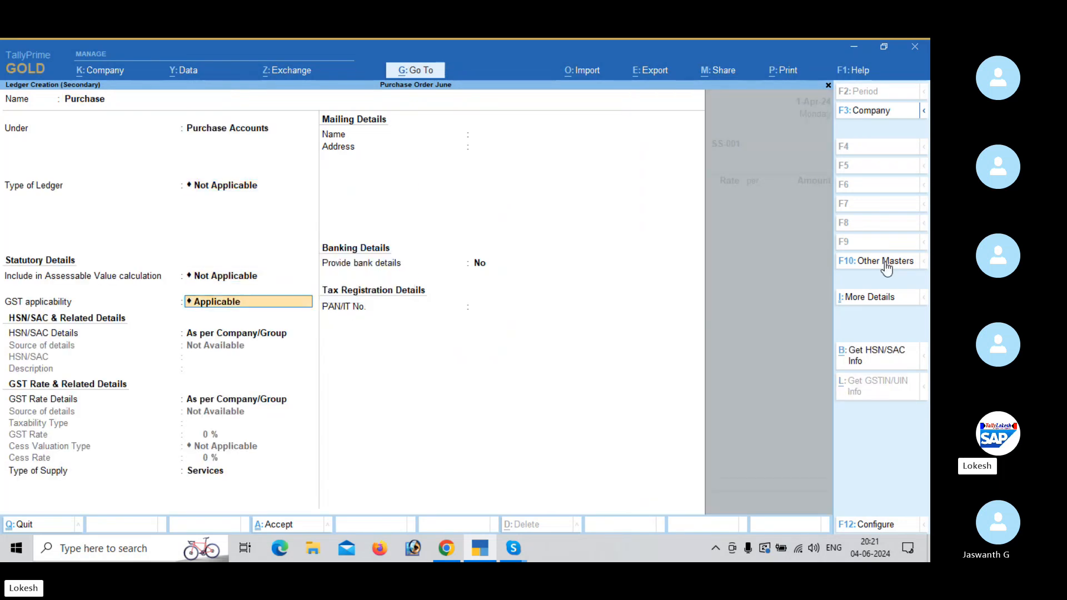
pyautogui.press('Up')
pyautogui.press('Return')
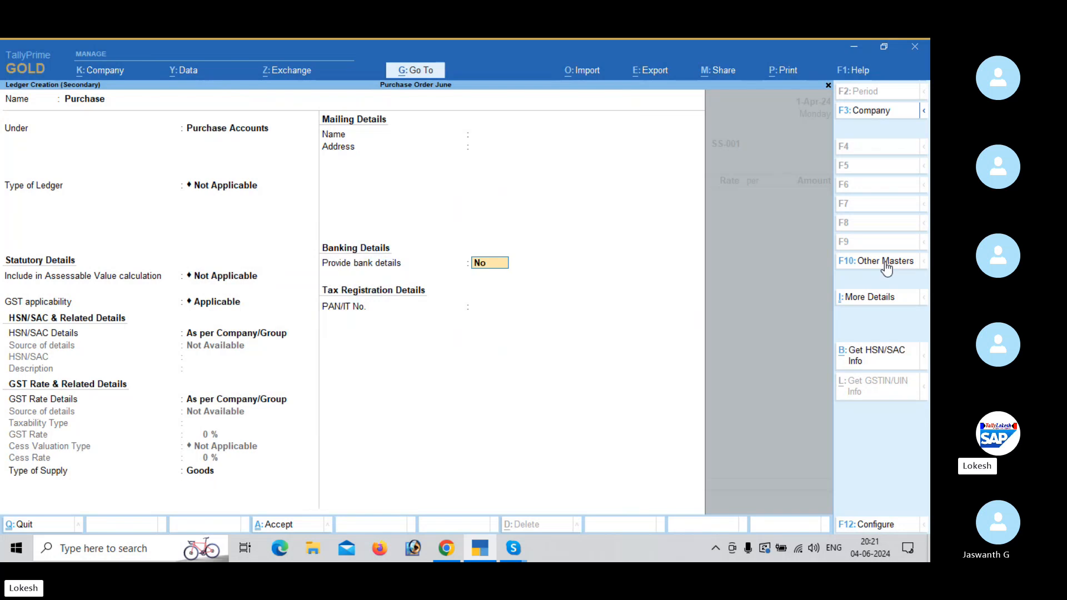
pyautogui.press('Return')
pyautogui.press('Return')
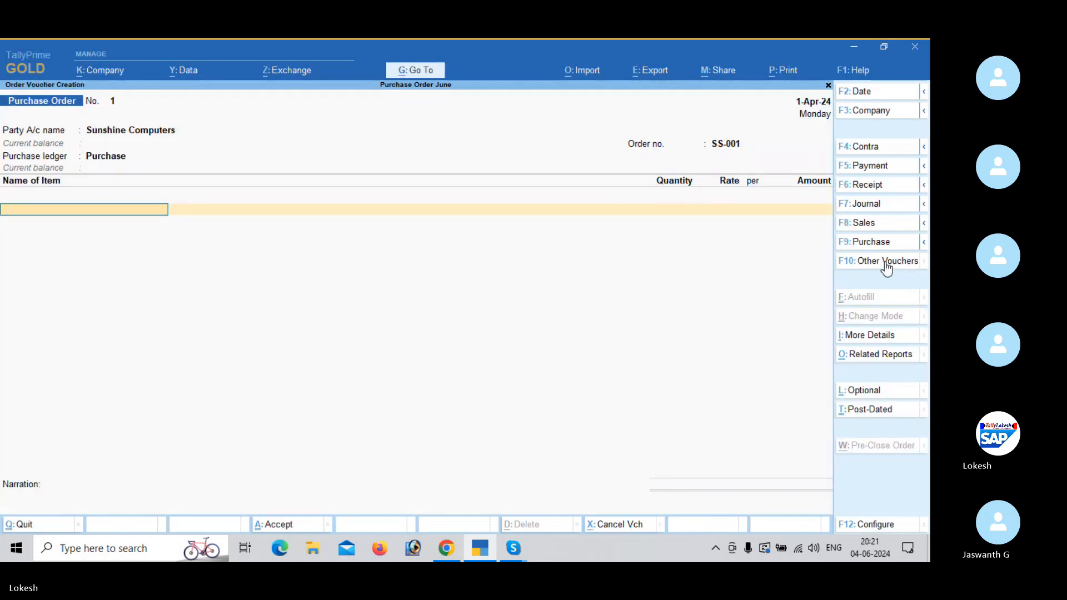
# Begin a stock item named Monitor under Primary from the order's item line
pyautogui.hotkey('alt', 'c')
pyautogui.write('Mo')
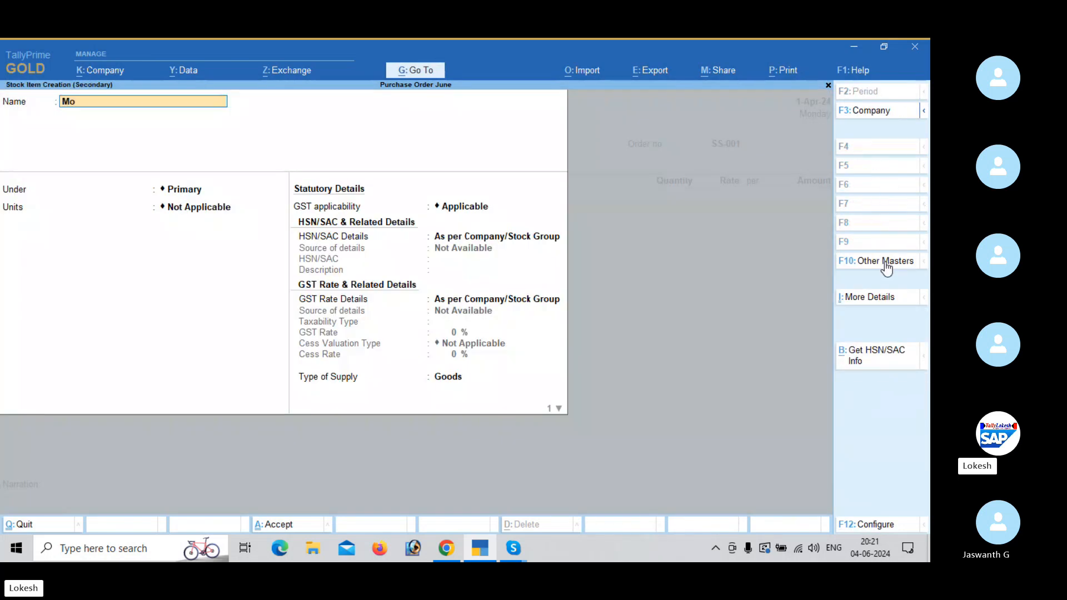
pyautogui.write('nitor')
pyautogui.press('Return')
pyautogui.press('Return')
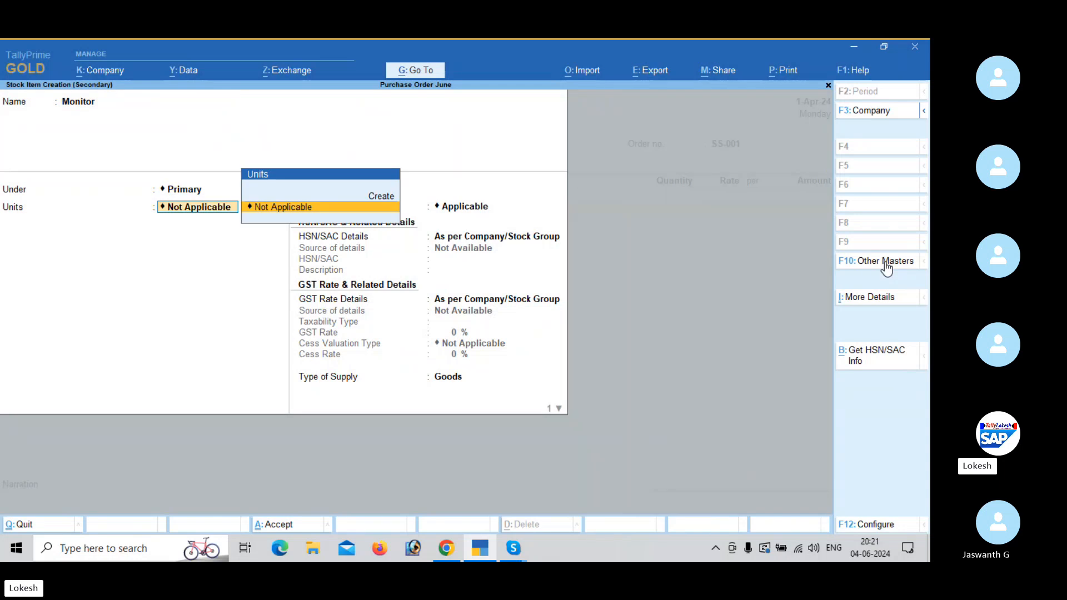
# Create the simple unit nos with the quantity code NOS-NUMBERS and assign it to Monitor
pyautogui.hotkey('alt', 'c')
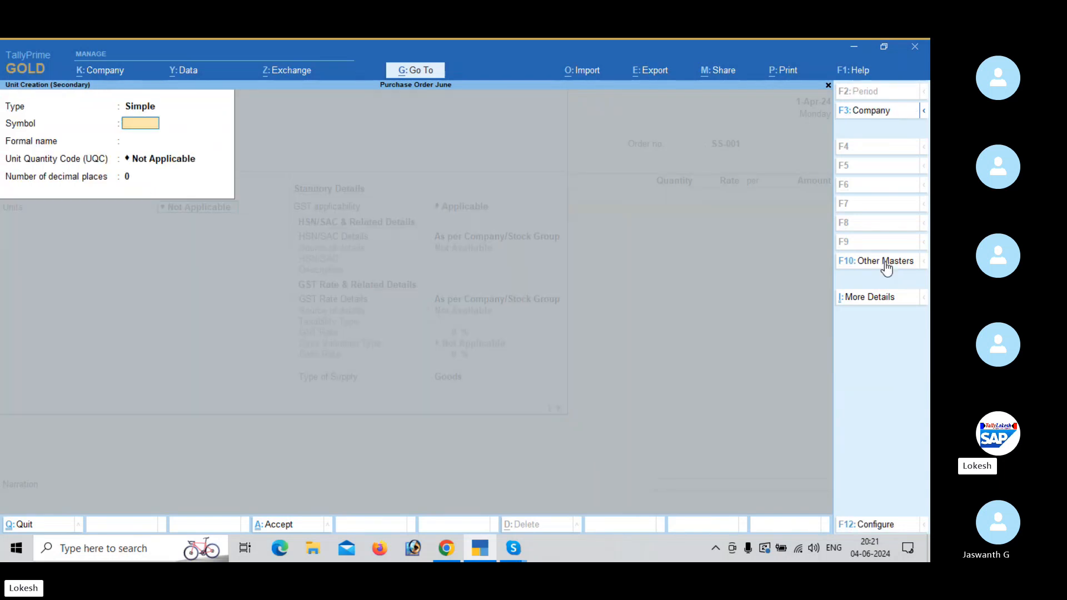
pyautogui.write('nos')
pyautogui.press('Return')
pyautogui.press('Return')
pyautogui.write('no')
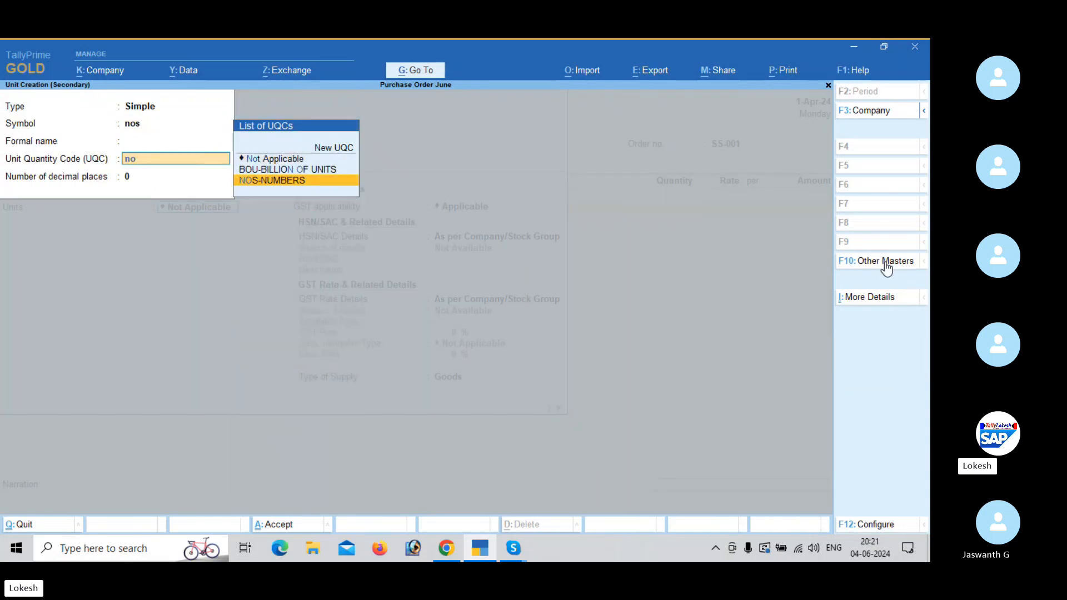
pyautogui.press('Return')
pyautogui.press('Return')
pyautogui.press('Return')
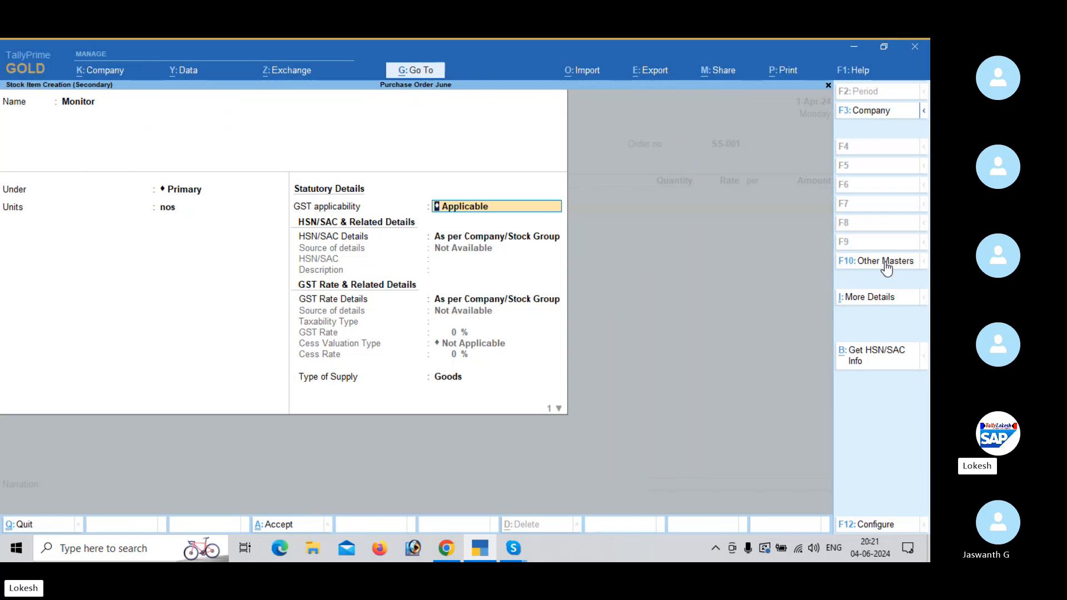
# Specify HSN/SAC details for Monitor with the code 8547, leaving the description blank
pyautogui.press('Return')
pyautogui.press('Down')
pyautogui.press('Return')
pyautogui.write('8547')
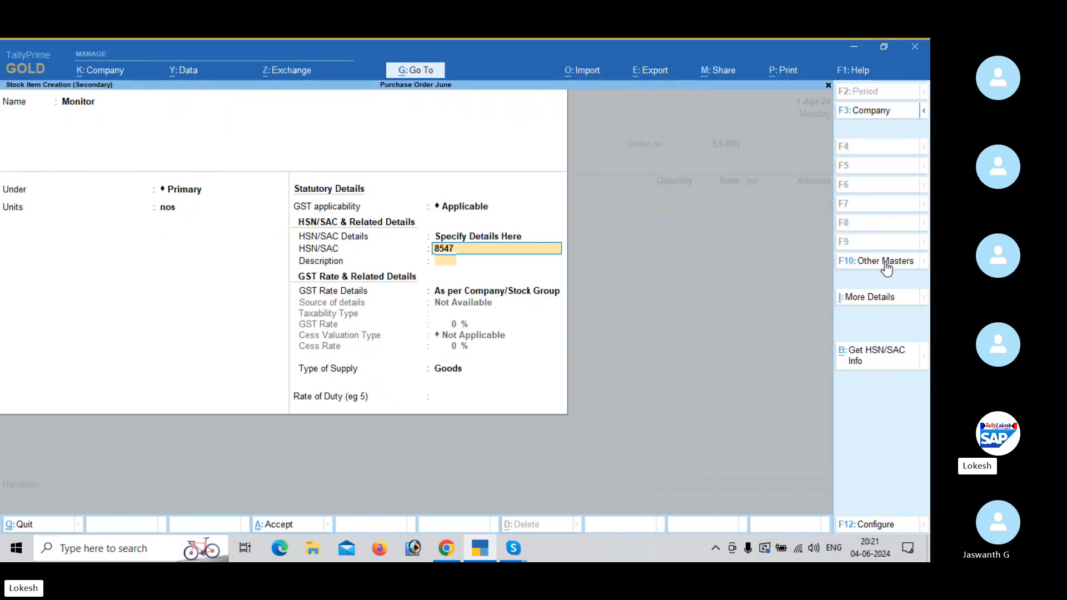
pyautogui.press('Return')
pyautogui.press('Return')
# Specify a taxable GST rate of 18% for Monitor and save the stock item
pyautogui.press('Down')
pyautogui.press('Return')
pyautogui.press('Return')
pyautogui.write('18')
pyautogui.press('Return')
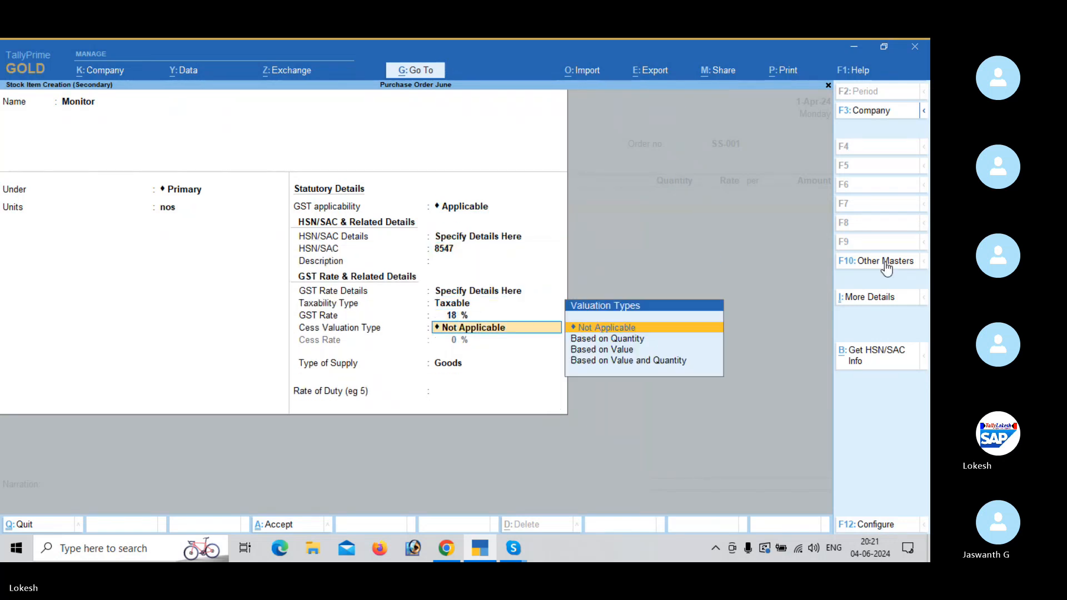
pyautogui.press('Return')
pyautogui.press('Return')
pyautogui.press('Return')
pyautogui.press('Return')
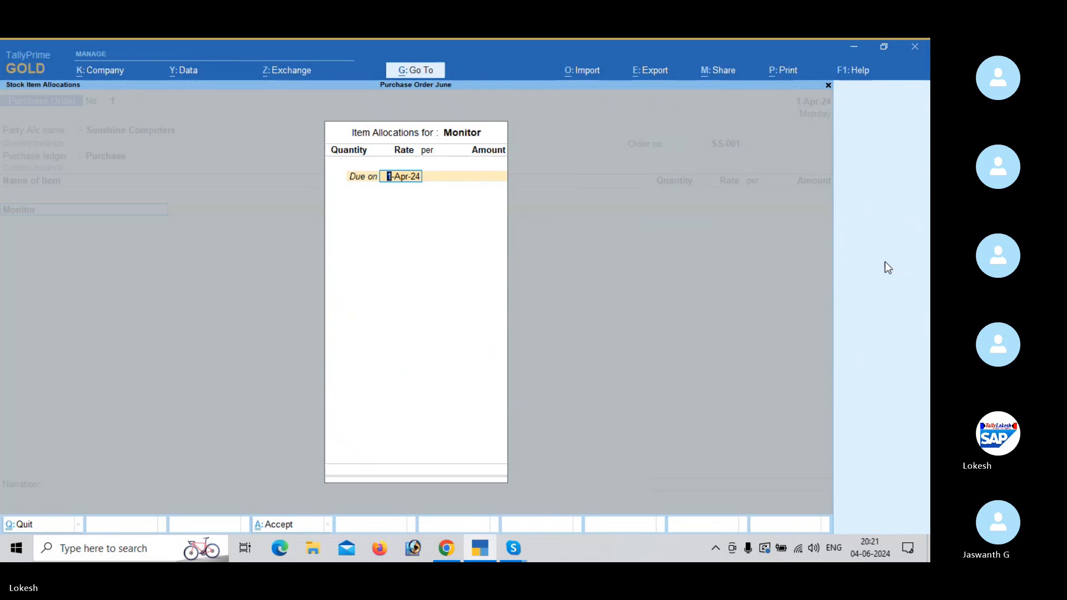
# Allocate 100 nos of Monitor due on 1-Apr-24 at a rate of 3,500 per nos
pyautogui.press('Return')
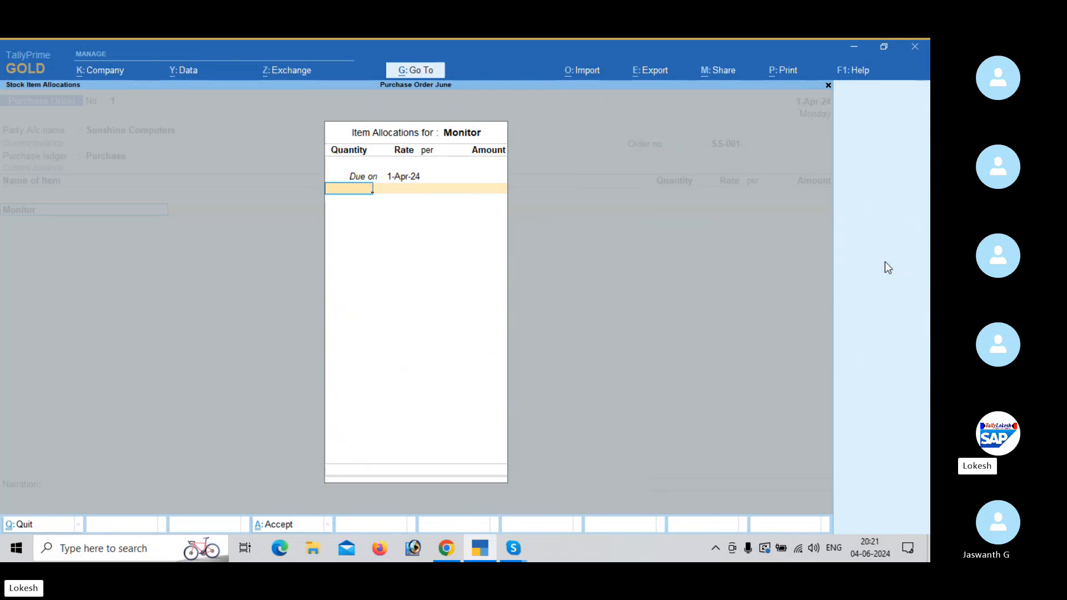
pyautogui.write('100')
pyautogui.press('Return')
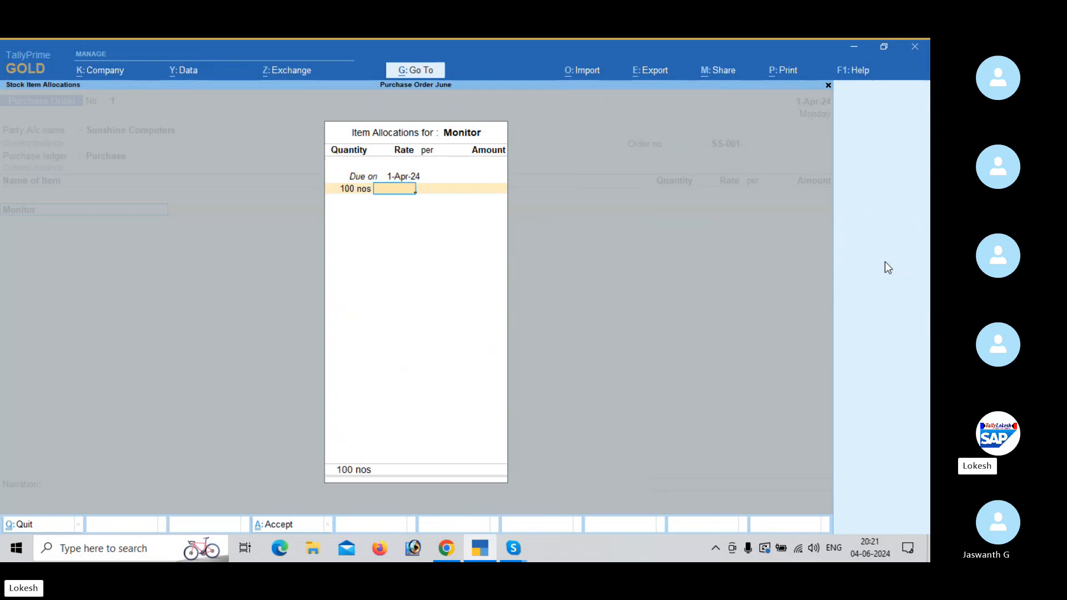
pyautogui.write('3500')
pyautogui.press('Return')
pyautogui.press('Return')
pyautogui.press('Return')
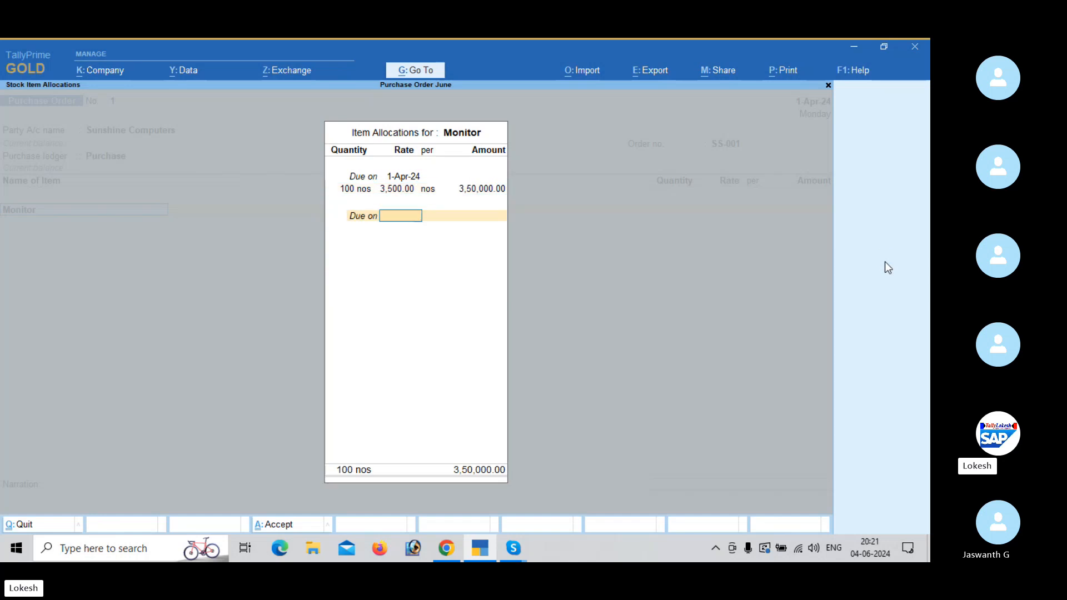
# Close Monitor's item allocations and start a new stock item named Ram under Primary with the unit nos
pyautogui.press('Return')
pyautogui.press('Return')
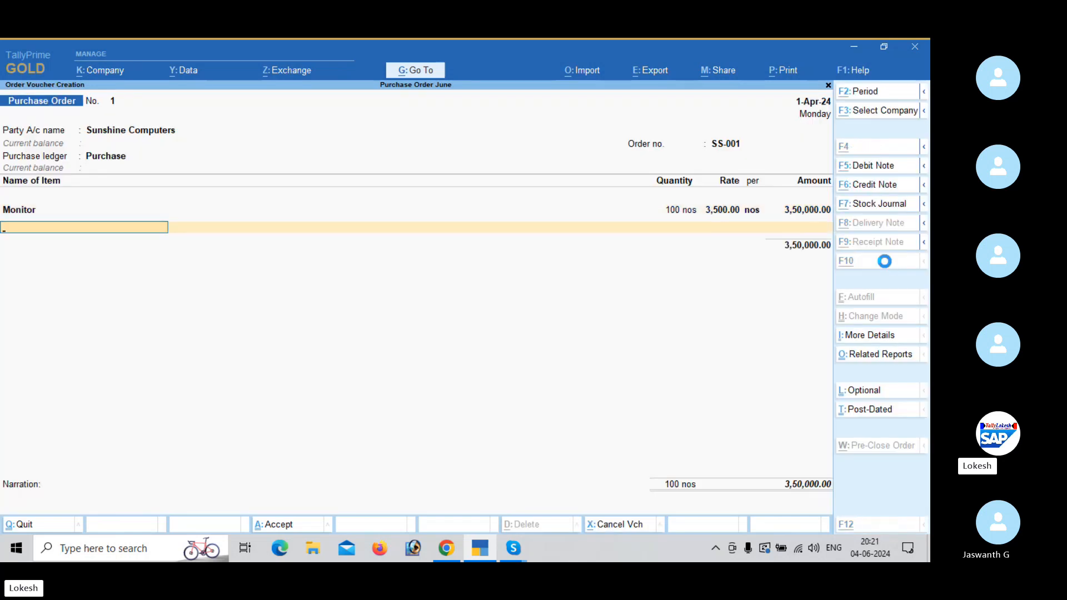
pyautogui.hotkey('alt', 'c')
pyautogui.write('Ram')
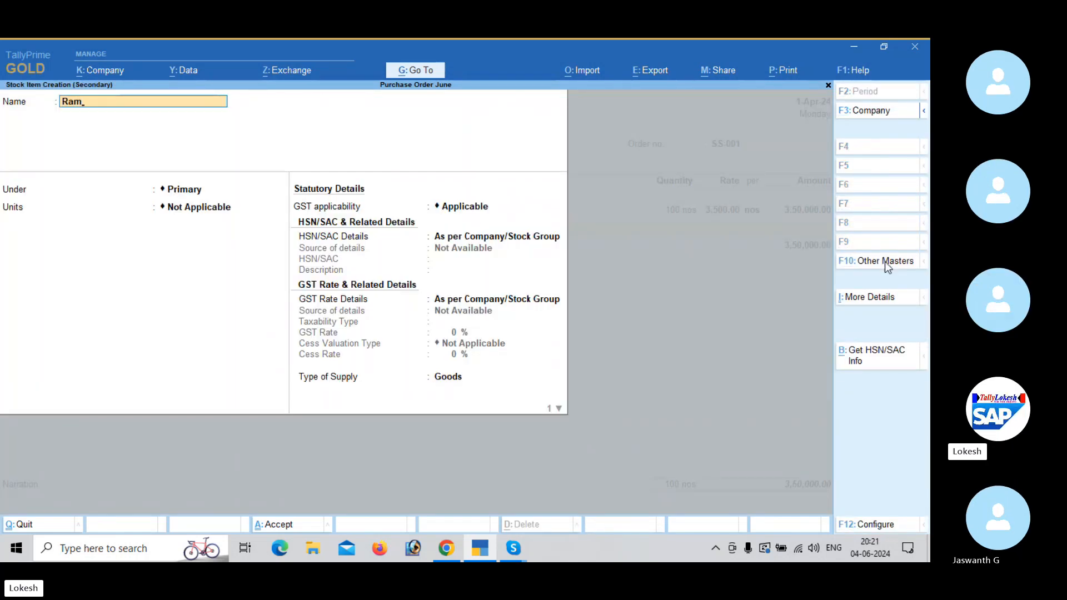
pyautogui.press('Return')
pyautogui.press('Return')
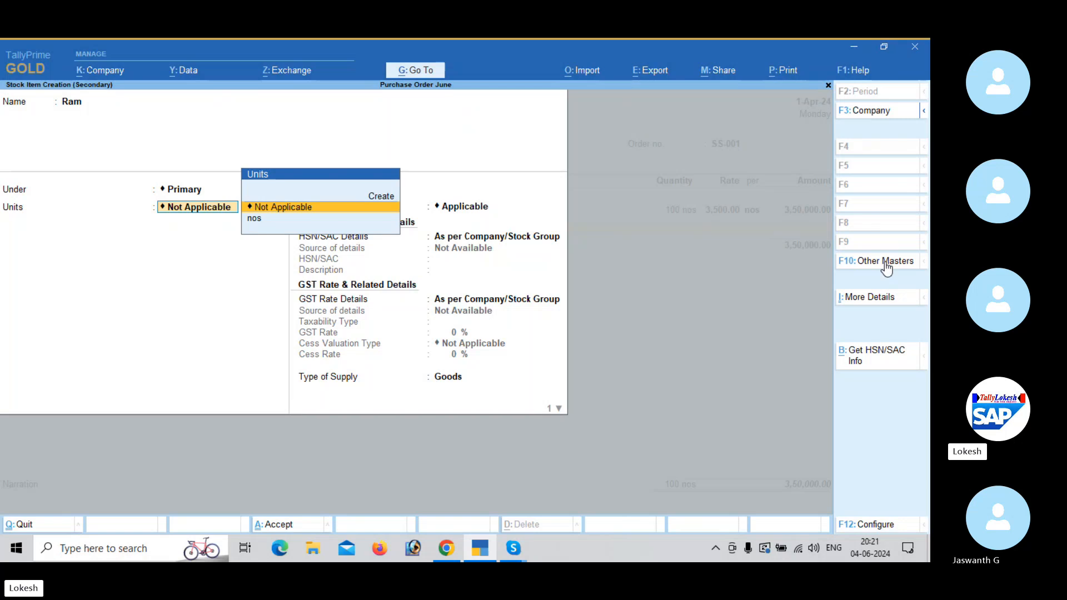
pyautogui.press('Down')
pyautogui.press('Return')
# Keep GST applicable for Ram and specify its HSN/SAC code as 9547, leaving the description blank
pyautogui.press('Return')
pyautogui.press('Down')
pyautogui.press('Return')
pyautogui.write('954')
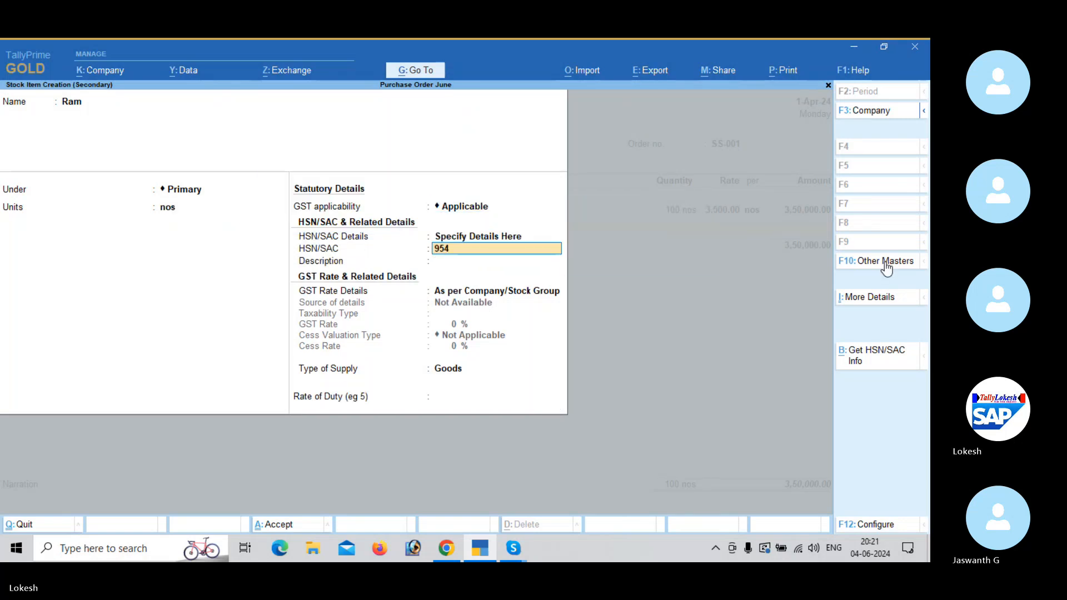
pyautogui.write('7')
pyautogui.press('Return')
pyautogui.press('Return')
# Specify a taxable GST rate of 18% for Ram without cess or a rate of duty, and save the stock item
pyautogui.press('Down')
pyautogui.press('Return')
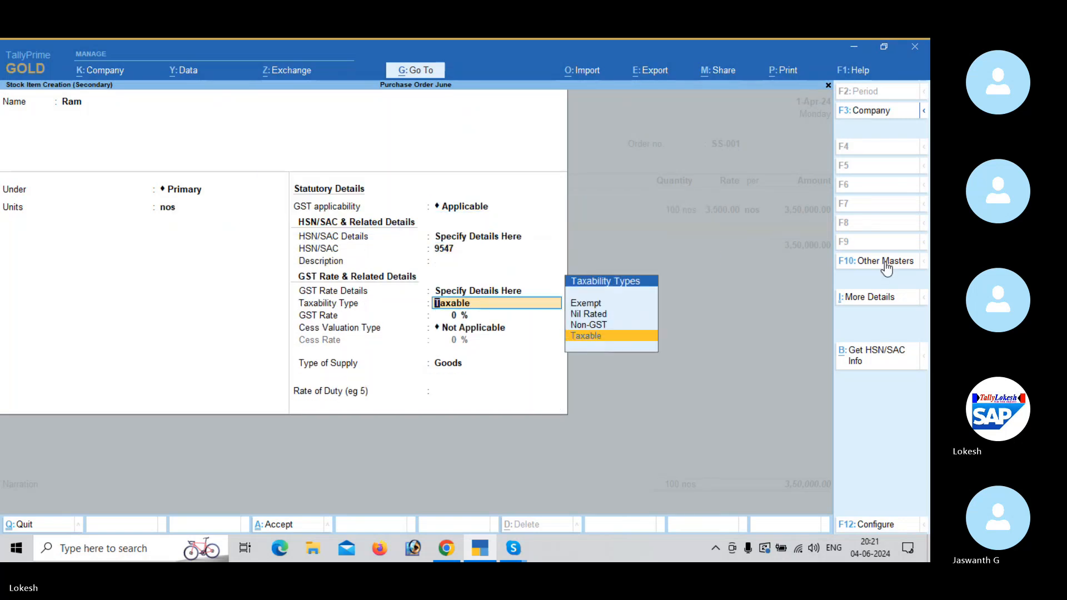
pyautogui.press('Return')
pyautogui.write('18')
pyautogui.press('Return')
pyautogui.press('Return')
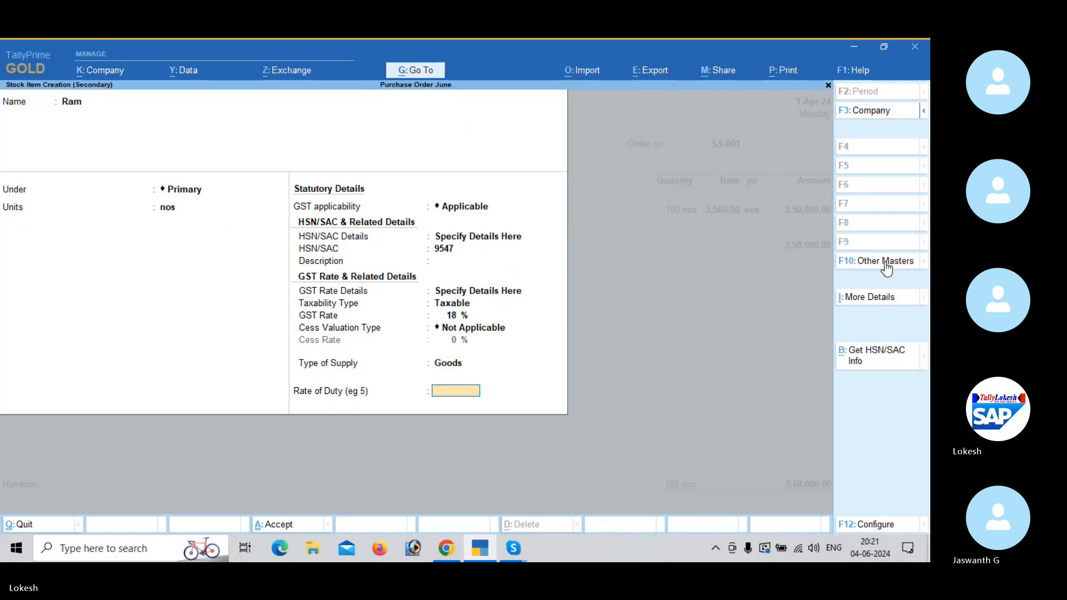
pyautogui.press('Return')
pyautogui.press('Return')
# Allocate 100 nos of Ram due on 1-Apr-24 at a rate of 1,200 per nos
pyautogui.press('Return')
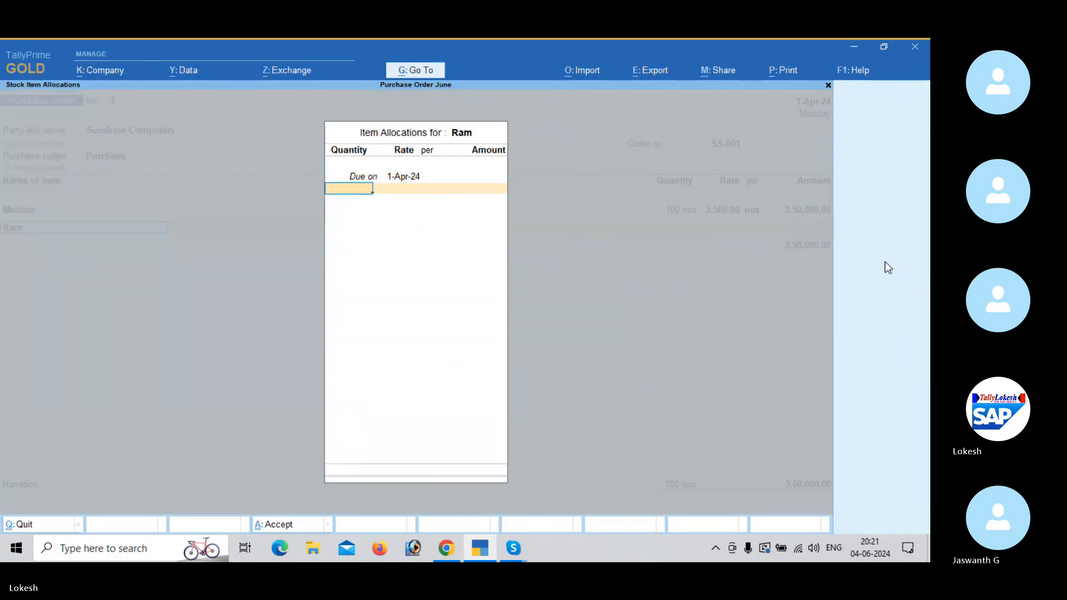
pyautogui.write('100')
pyautogui.press('Return')
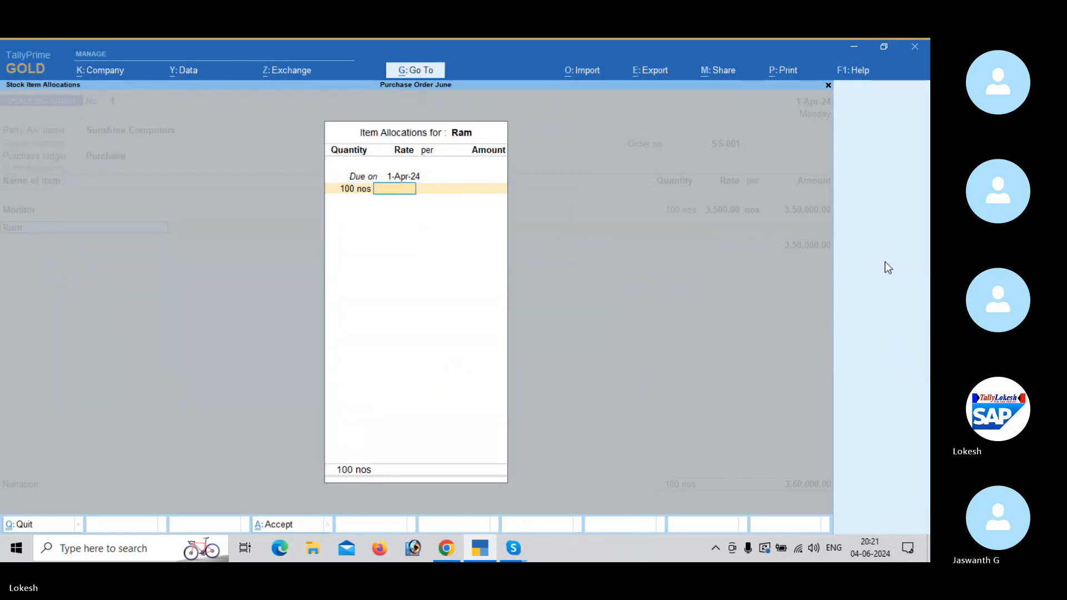
pyautogui.press('Return')
pyautogui.press('Return')
pyautogui.press('Return')
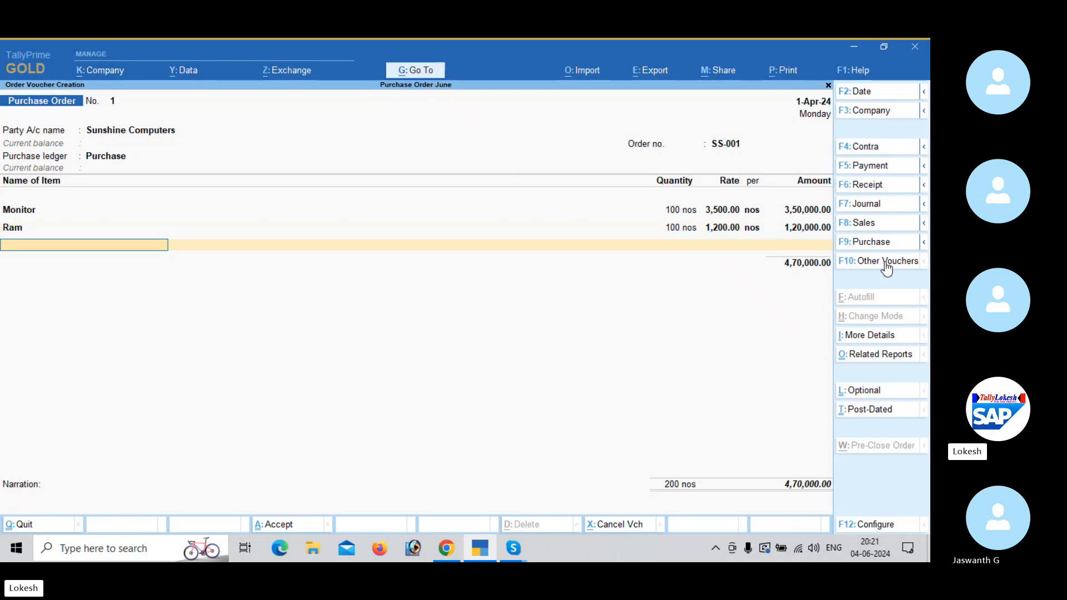
# Start a new stock item named Hard Disk under Primary with the unit nos
pyautogui.hotkey('alt', 'c')
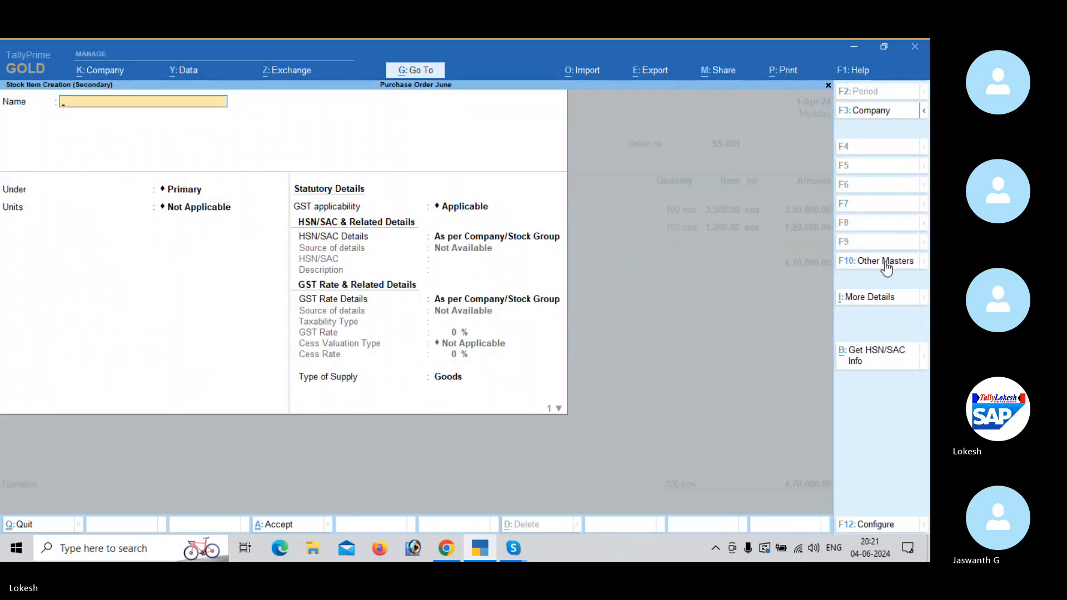
pyautogui.write('Hard ds')
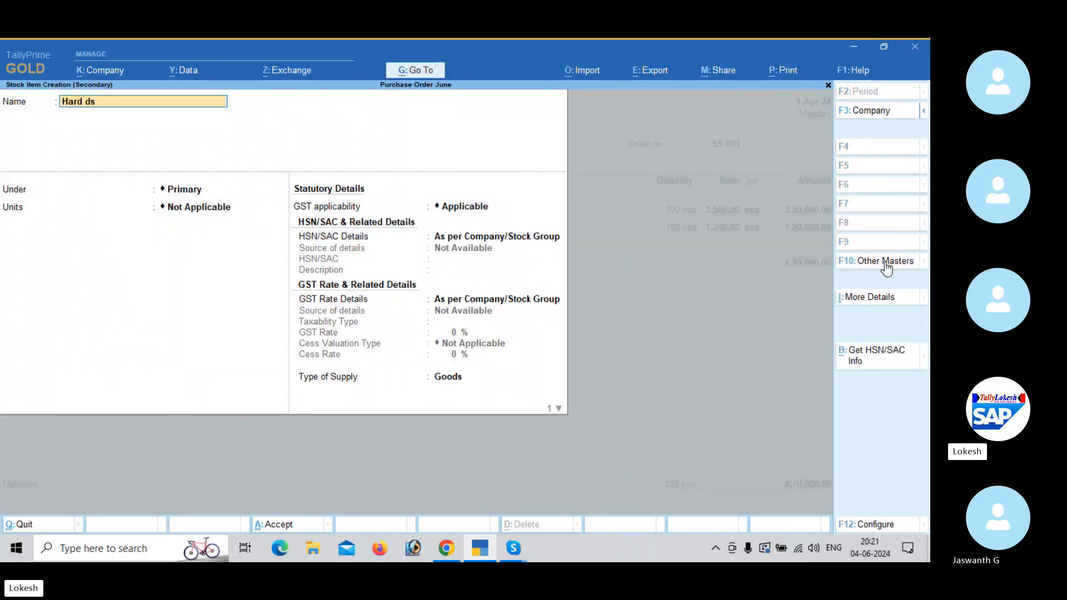
pyautogui.write('i')
pyautogui.press('BackSpace')
pyautogui.write('Dish')
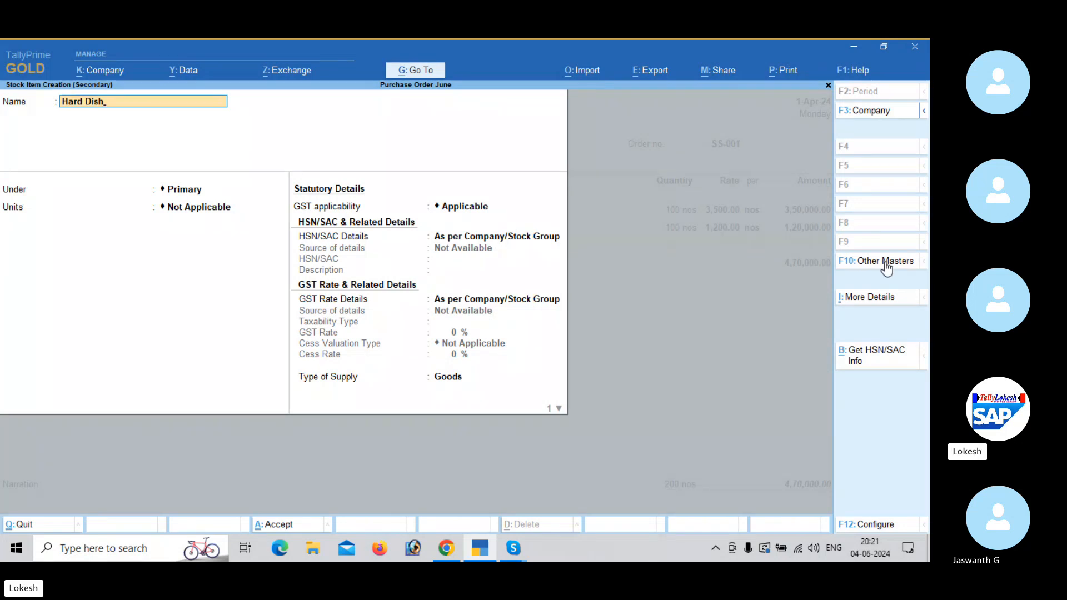
pyautogui.press('BackSpace')
pyautogui.write('k')
pyautogui.press('Return')
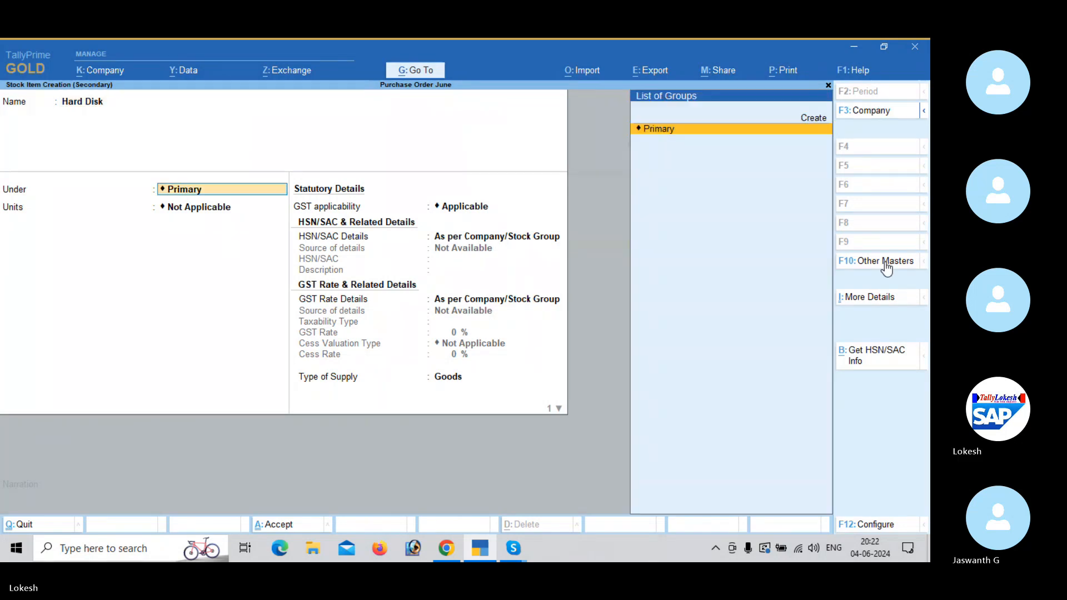
pyautogui.press('Return')
pyautogui.press('Down')
pyautogui.press('Return')
# Keep GST applicable for Hard Disk and specify its HSN/SAC code as 9512, leaving the description blank
pyautogui.press('Return')
pyautogui.press('Down')
pyautogui.press('Return')
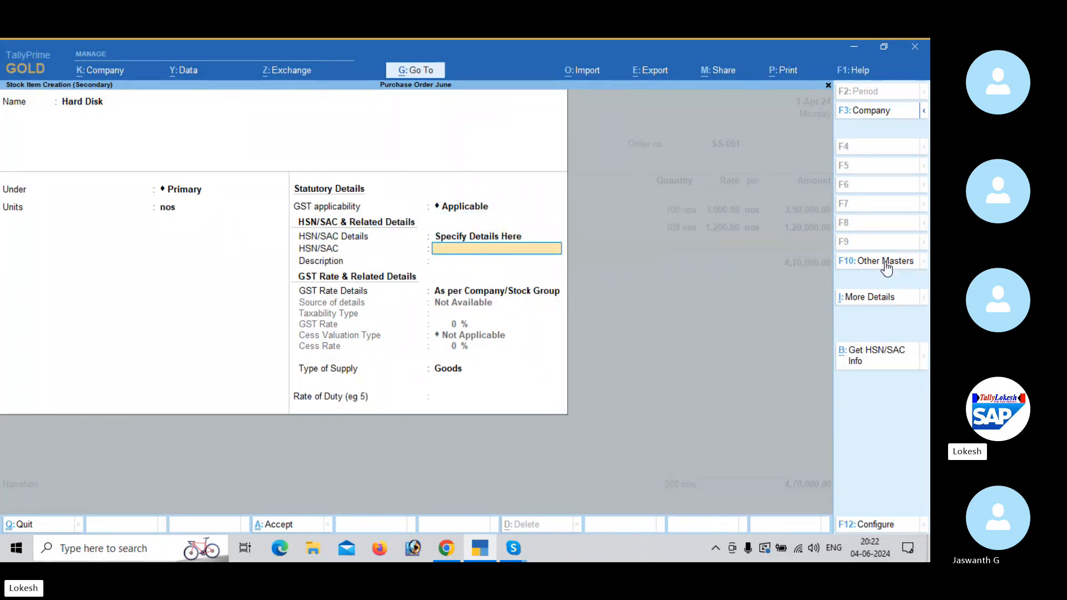
pyautogui.write('9512')
pyautogui.press('Return')
pyautogui.press('Return')
# Specify a taxable GST rate of 18% for Hard Disk with cess not applicable, and save the stock item
pyautogui.press('Down')
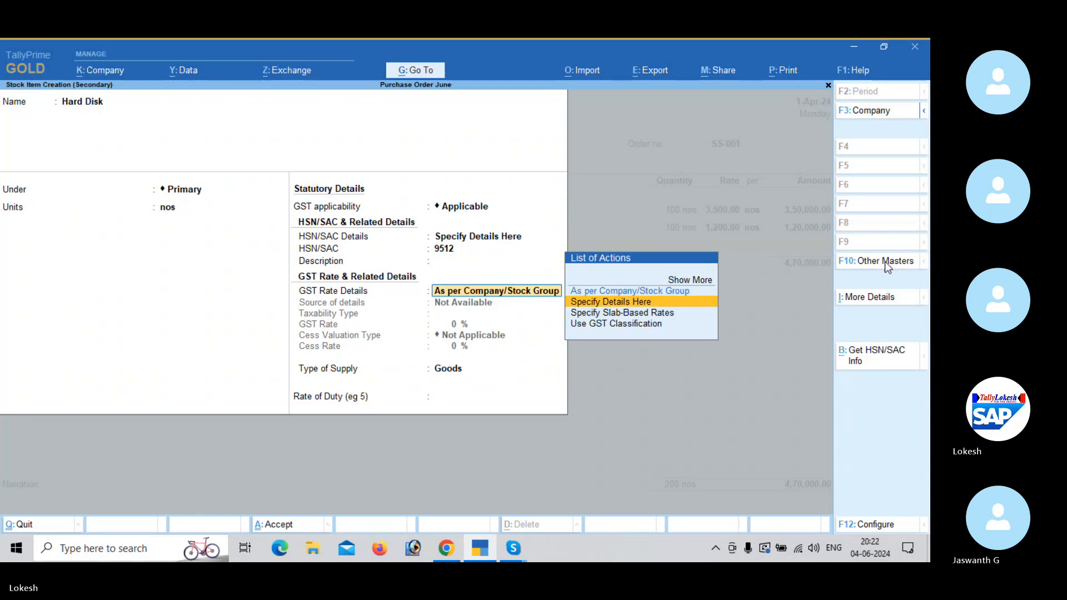
pyautogui.press('Return')
pyautogui.press('Return')
pyautogui.write('18')
pyautogui.press('Return')
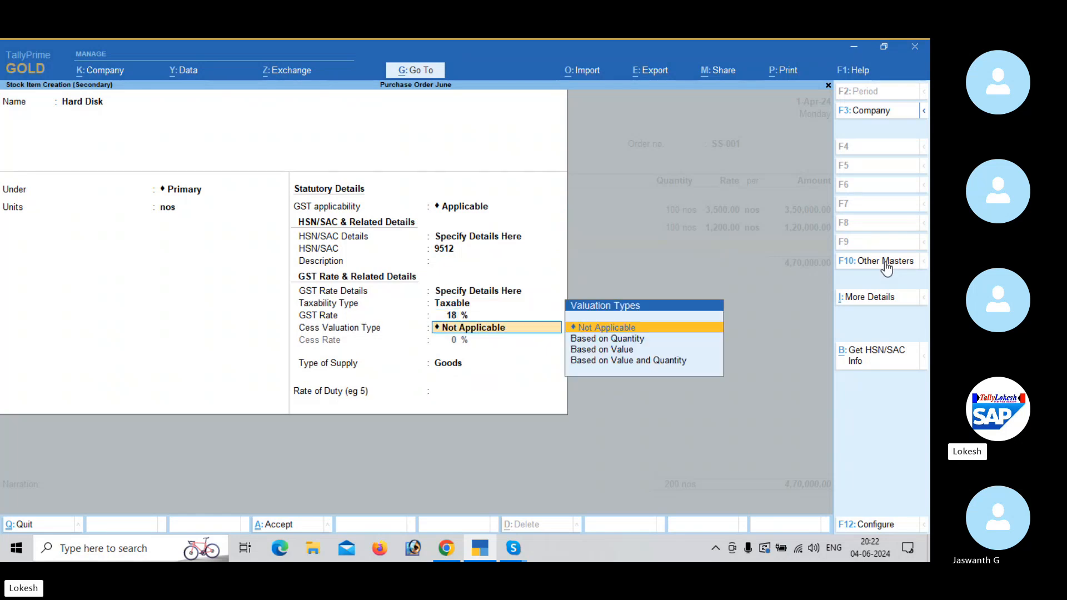
pyautogui.press('Return')
pyautogui.press('Return')
# Allocate 100 nos of Hard Disk due on 1-Apr-24 at a rate of 2,700 per nos
pyautogui.press('Return')
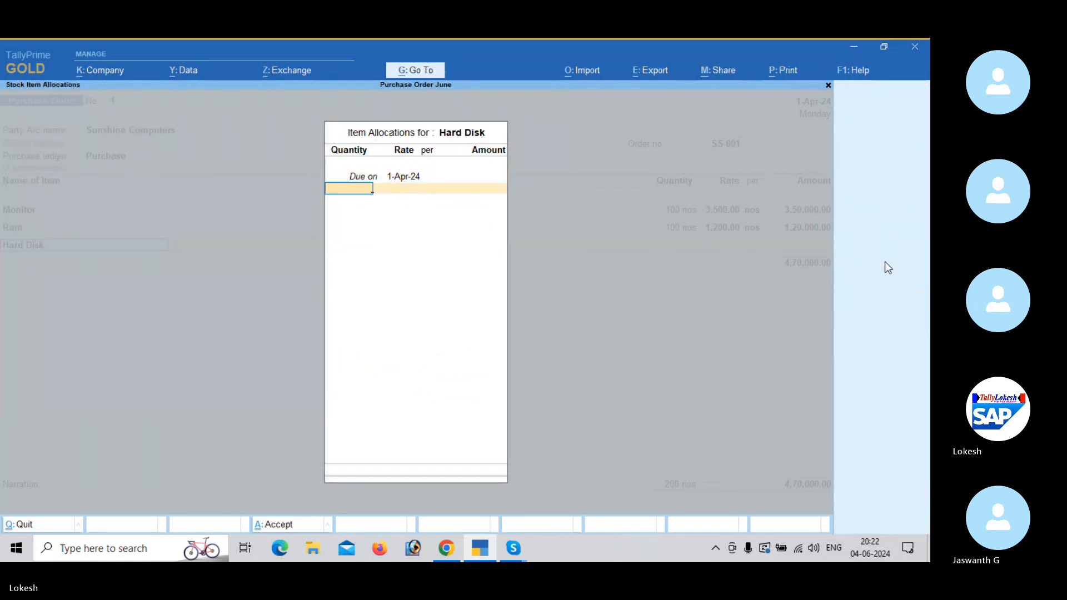
pyautogui.write('100')
pyautogui.press('Return')
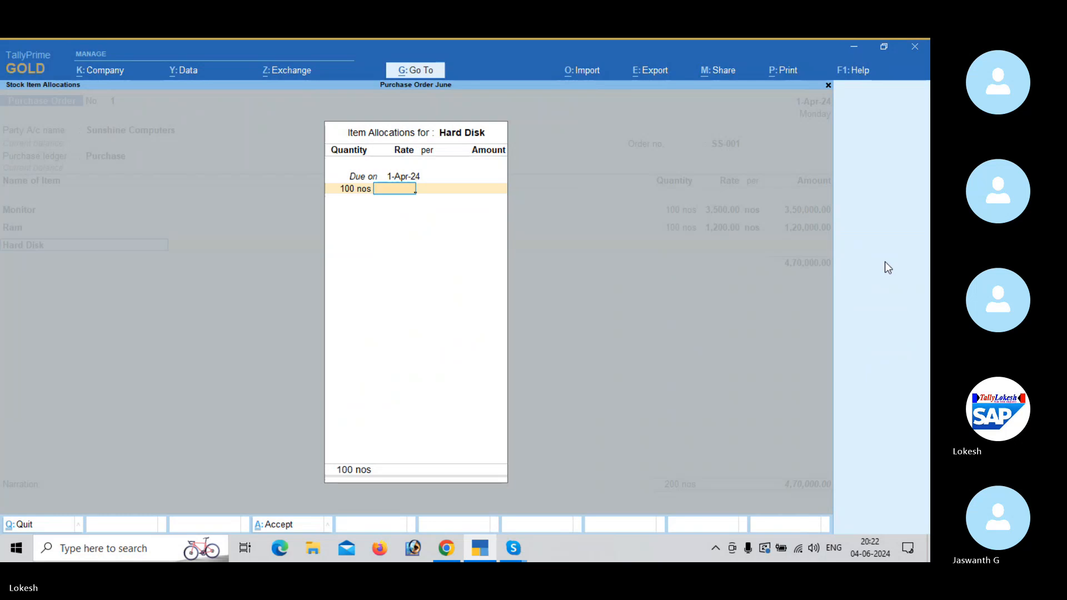
pyautogui.write('2700')
pyautogui.press('Return')
pyautogui.press('Return')
pyautogui.press('Return')
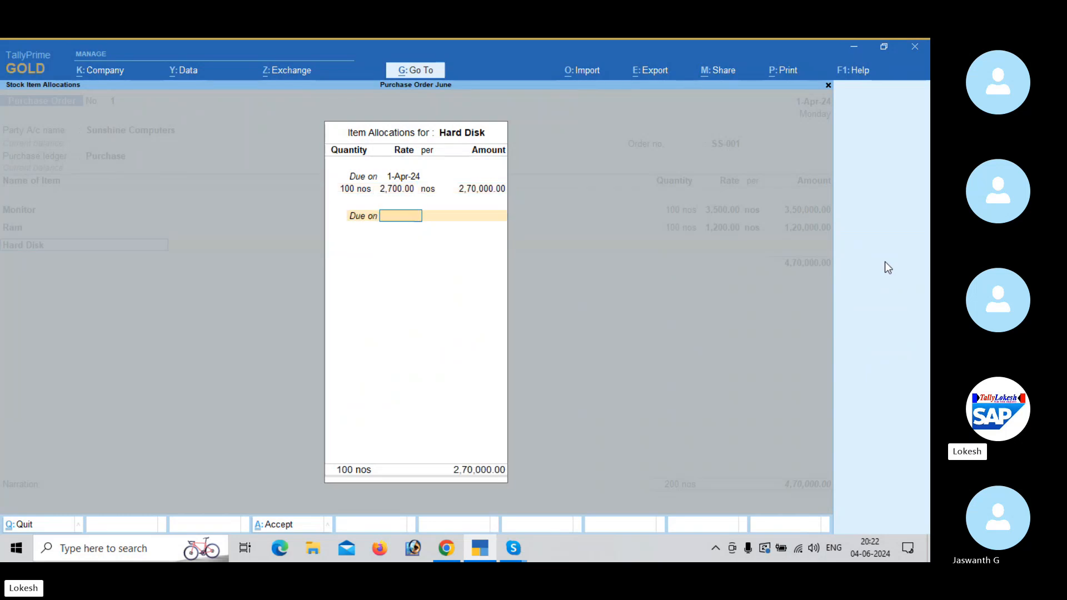
pyautogui.press('Return')
# Start a new stock item named Keyboard under Primary with the unit nos
pyautogui.hotkey('alt', 'c')
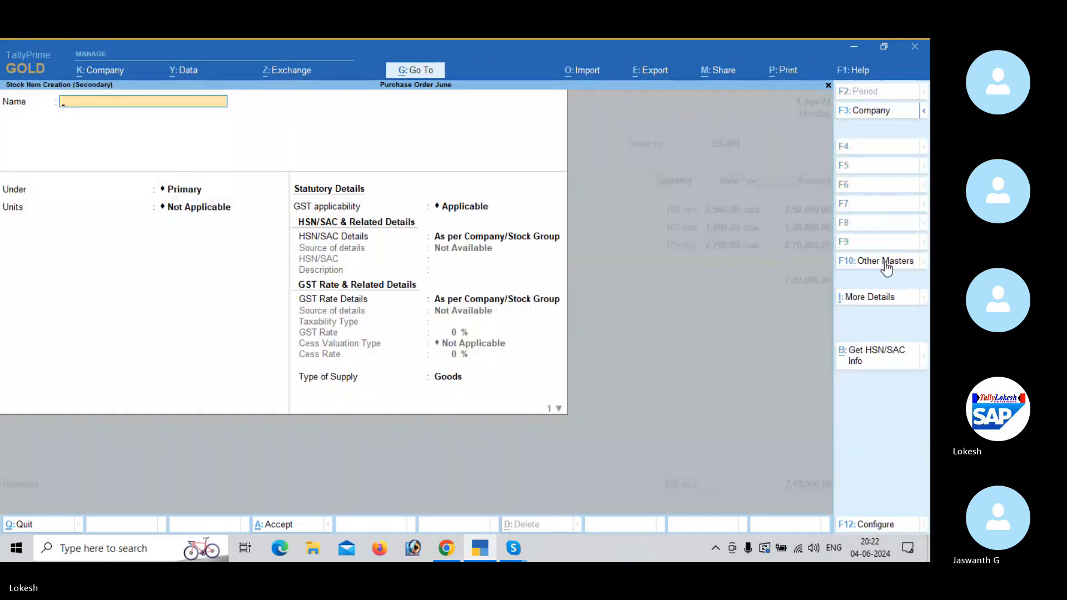
pyautogui.write('Keyboard')
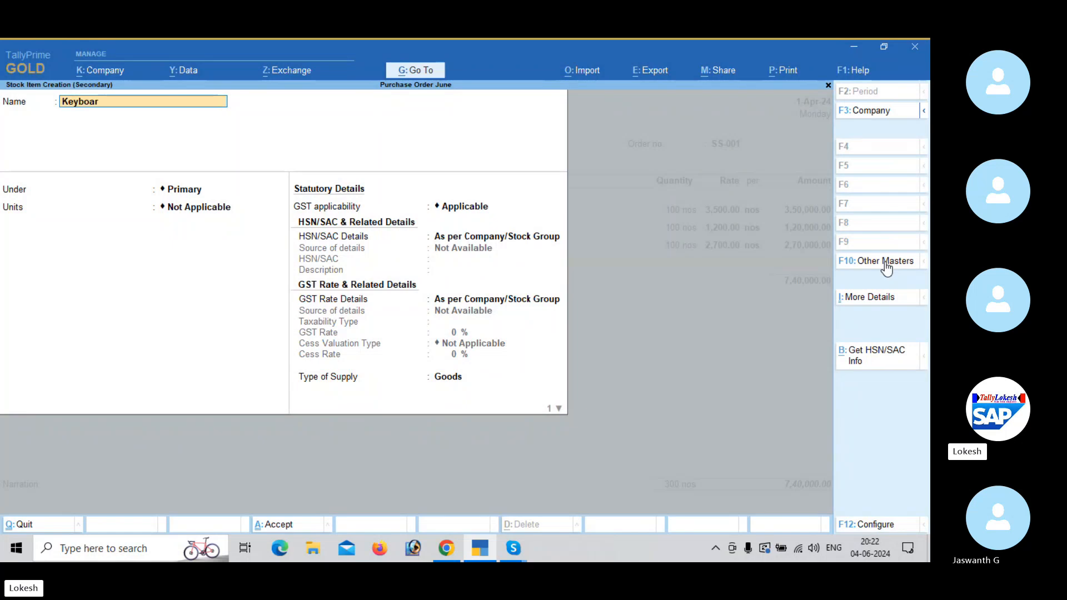
pyautogui.press('Return')
pyautogui.press('Return')
pyautogui.press('Down')
pyautogui.press('Return')
# Keep GST applicable for Keyboard and specify its HSN/SAC code as 9541, leaving the description blank
pyautogui.press('Return')
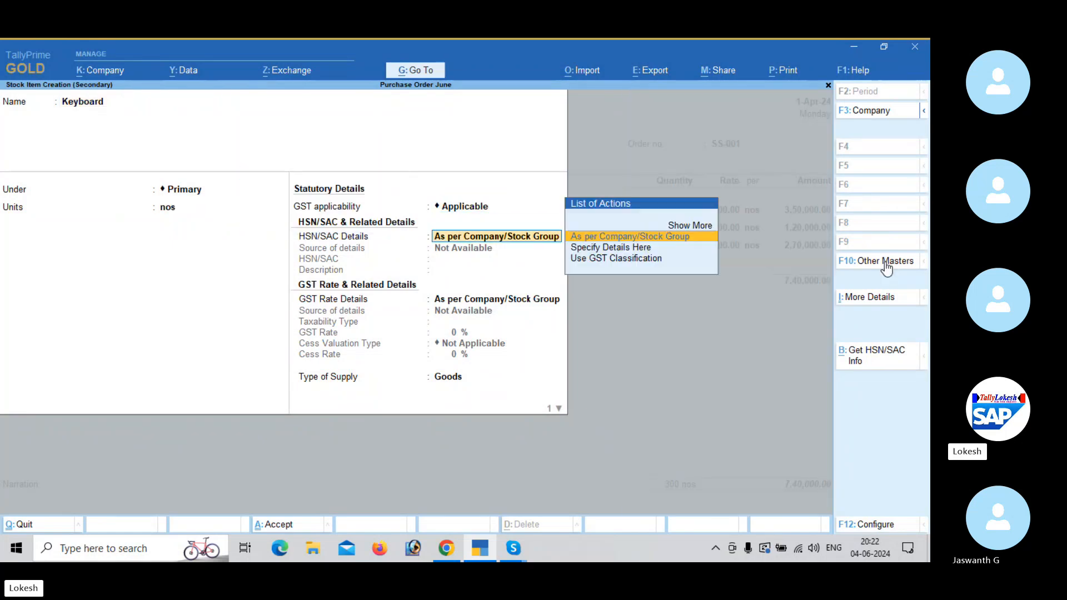
pyautogui.press('Down')
pyautogui.press('Return')
pyautogui.write('9541')
pyautogui.press('Return')
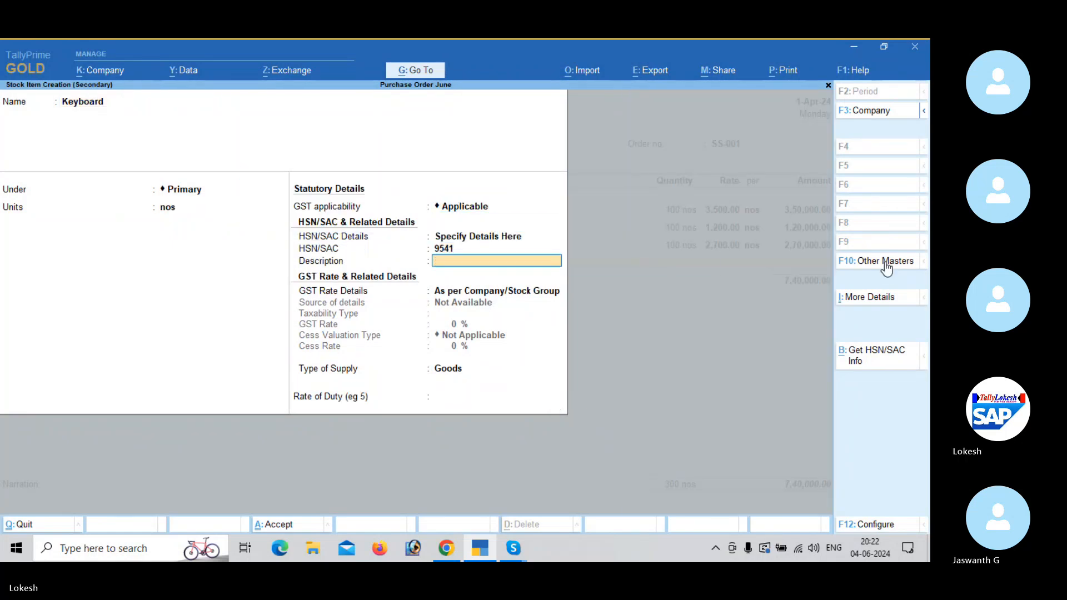
pyautogui.press('Return')
# Specify a taxable GST rate of 18% for Keyboard with cess not applicable, and save the stock item
pyautogui.press('Down')
pyautogui.press('Return')
pyautogui.press('Return')
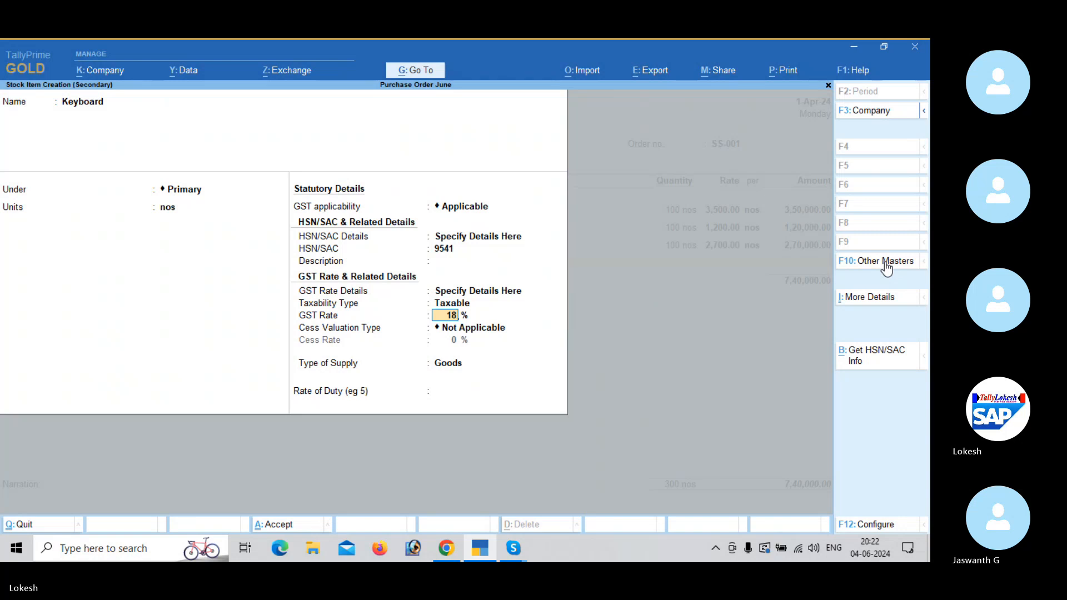
pyautogui.press('Return')
pyautogui.press('Return')
pyautogui.press('Return')
pyautogui.press('Return')
pyautogui.press('Return')
# Allocate 100 nos of Keyboard due on 1-Apr-24 at a rate of 300 per nos
pyautogui.press('Return')
pyautogui.write('100')
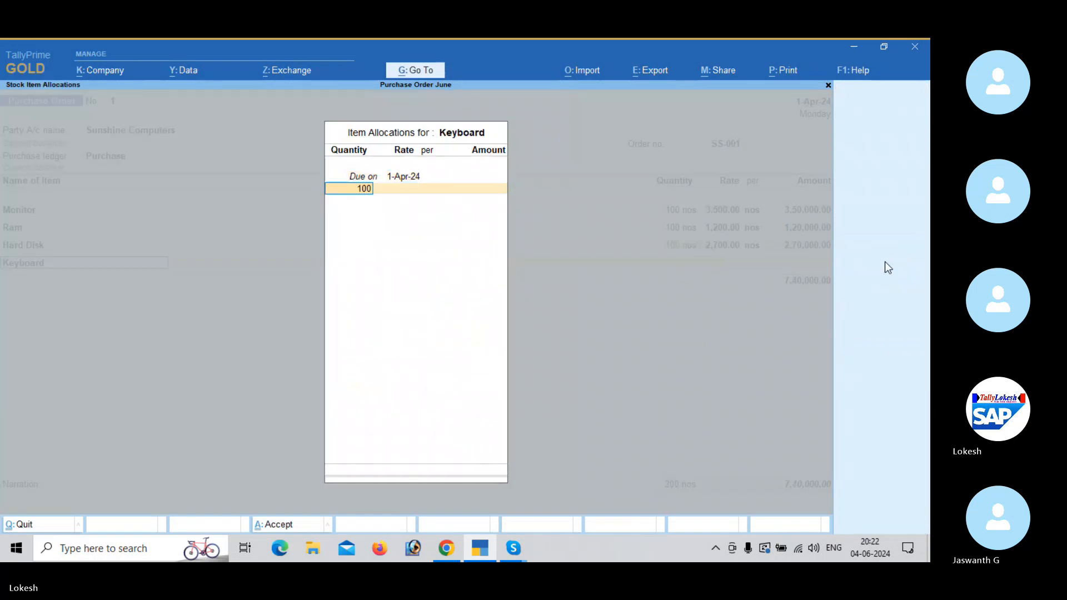
pyautogui.press('Return')
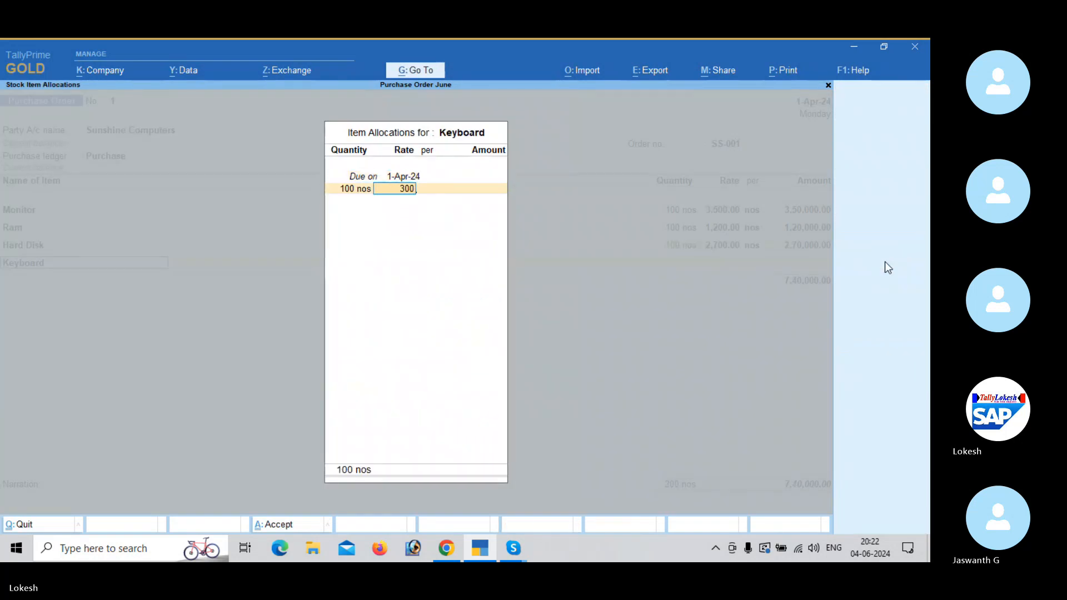
pyautogui.press('Return')
pyautogui.press('Return')
pyautogui.press('Return')
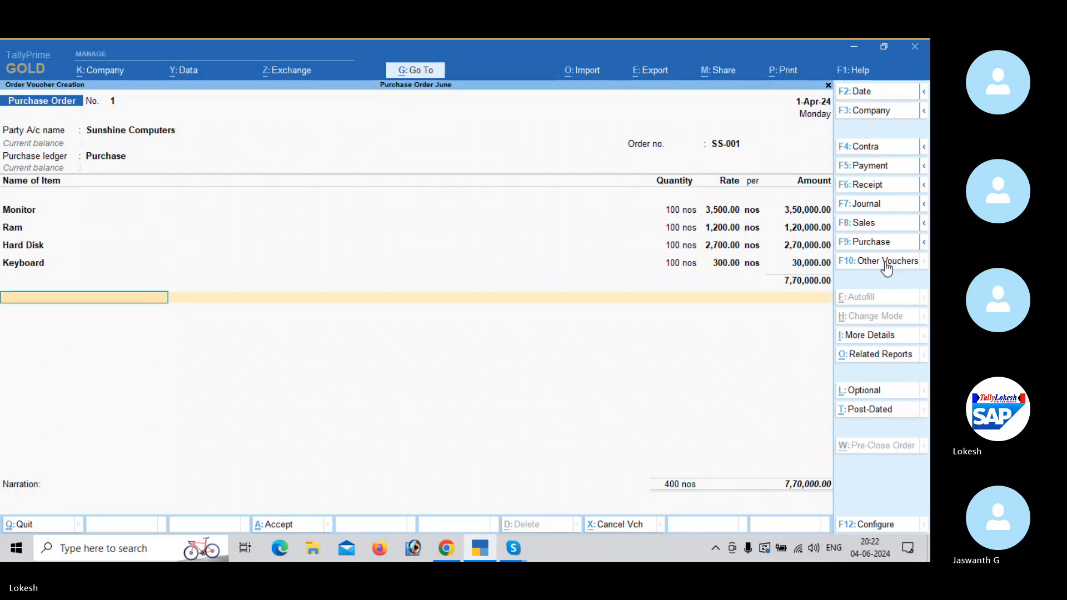
# Start a new ledger named CGST under the group Duties & Taxes from the purchase order
pyautogui.write('C')
pyautogui.hotkey('alt', 'c')
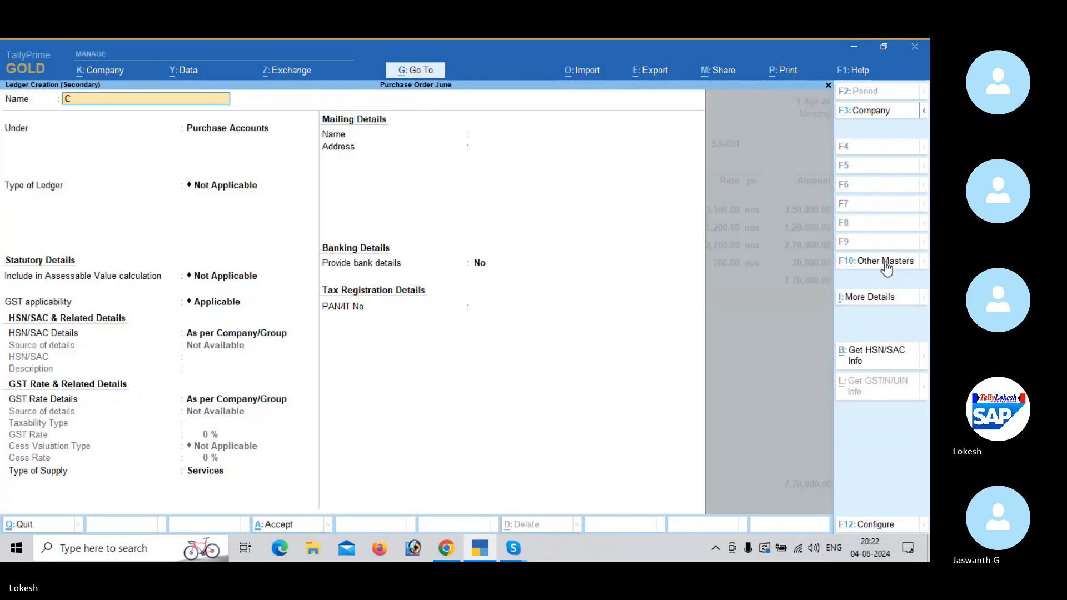
pyautogui.write('GST')
pyautogui.press('Return')
pyautogui.write('DU')
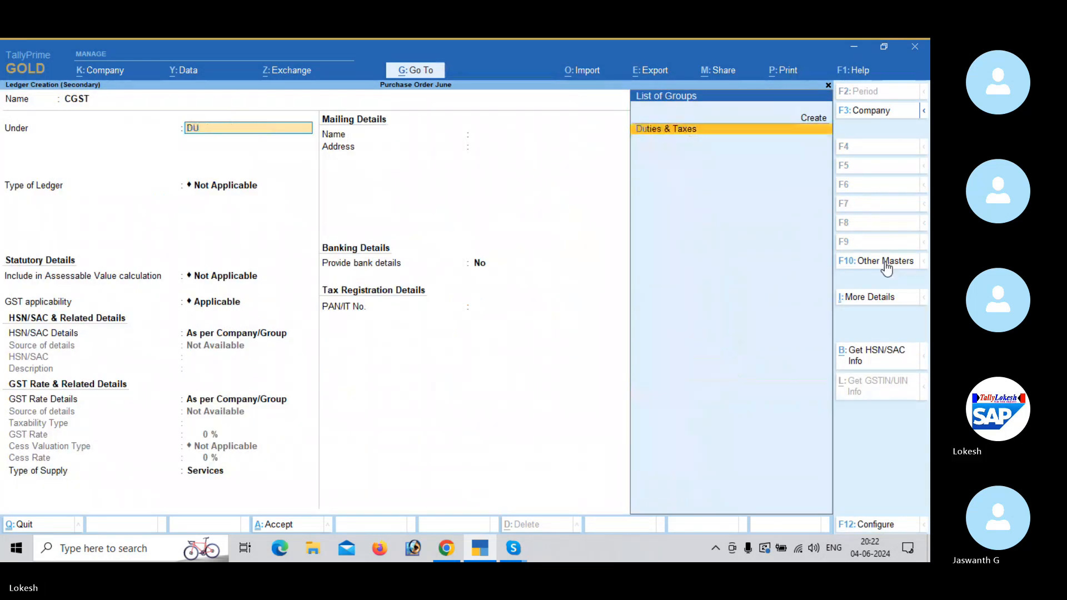
pyautogui.press('Return')
# Set the CGST ledger's duty type to GST and tax type to CGST, then save it and add it to the order
pyautogui.press('Up')
pyautogui.press('Return')
pyautogui.press('Down')
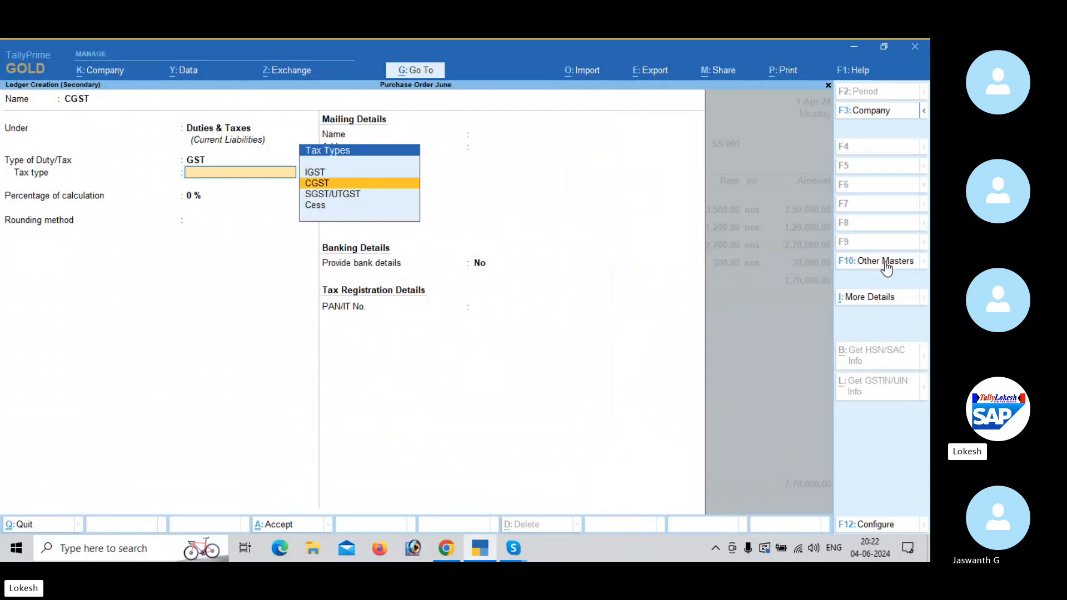
pyautogui.press('Return')
pyautogui.press('Return')
pyautogui.press('Return')
pyautogui.press('Return')
pyautogui.press('Return')
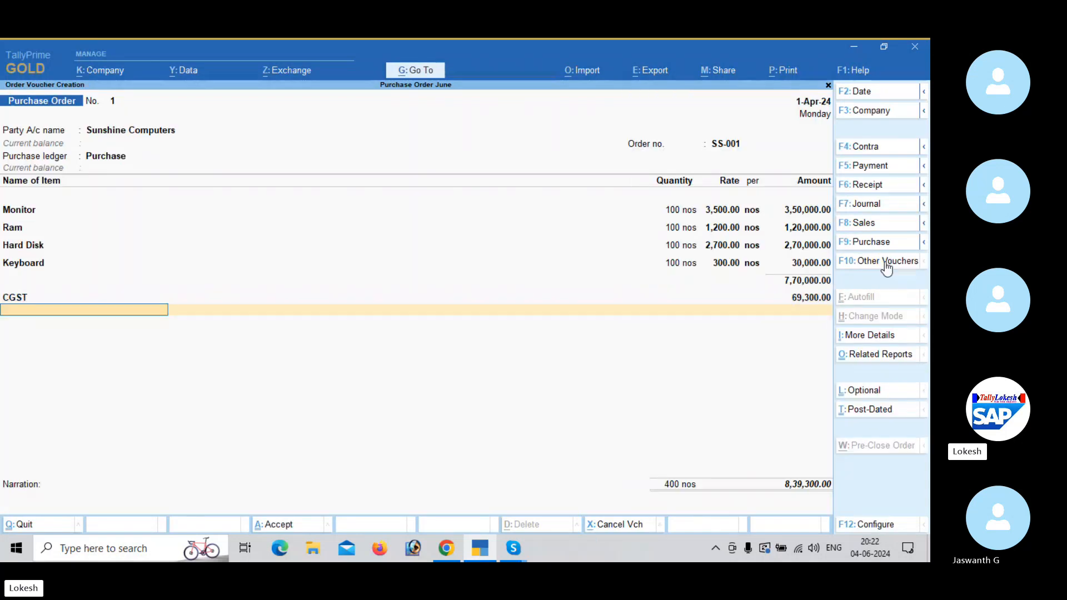
# Start a new ledger named SGST under the group Duties & Taxes
pyautogui.hotkey('alt', 'c')
pyautogui.press('Return')
pyautogui.press('Return')
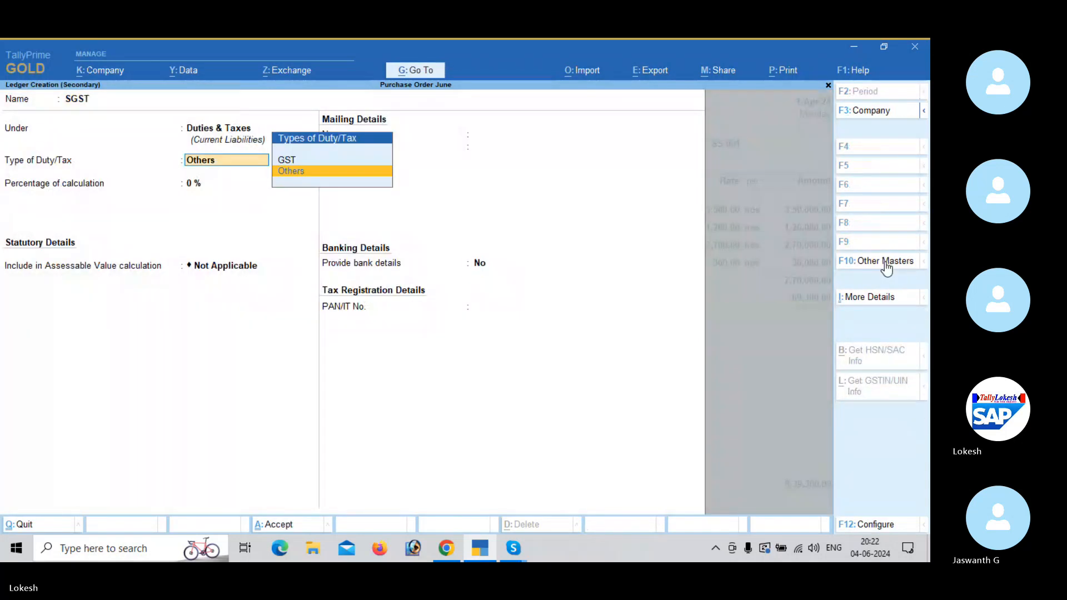
# Set the SGST ledger's duty type to GST and tax type to SGST/UTGST, then save it and add it to the order
pyautogui.press('Up')
pyautogui.press('Return')
pyautogui.press('Down')
pyautogui.press('Down')
pyautogui.press('Return')
pyautogui.press('Return')
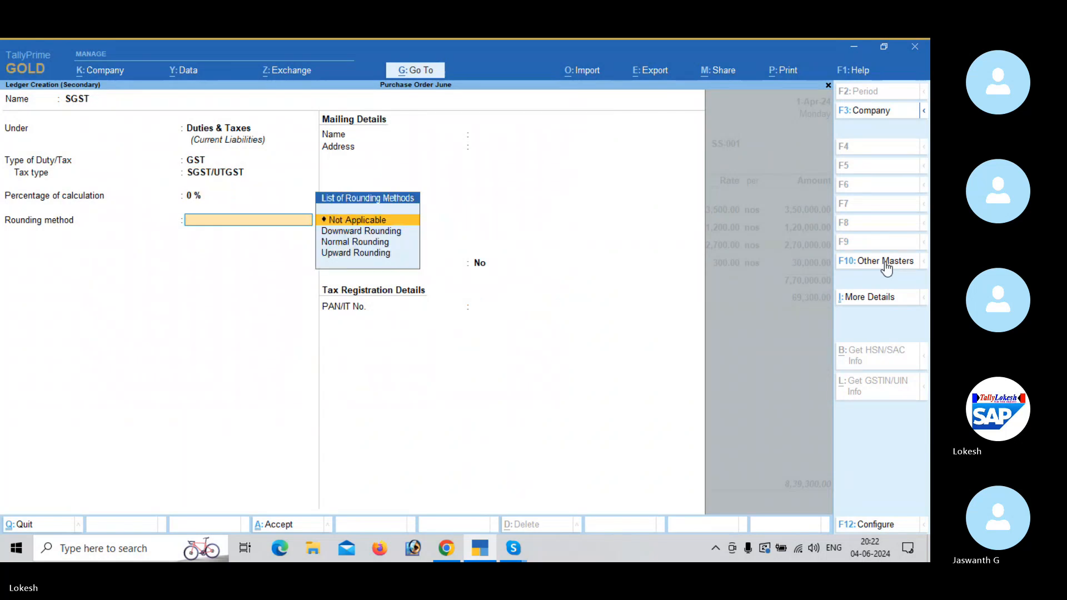
pyautogui.press('Return')
pyautogui.press('Return')
pyautogui.press('Return')
pyautogui.press('Return')
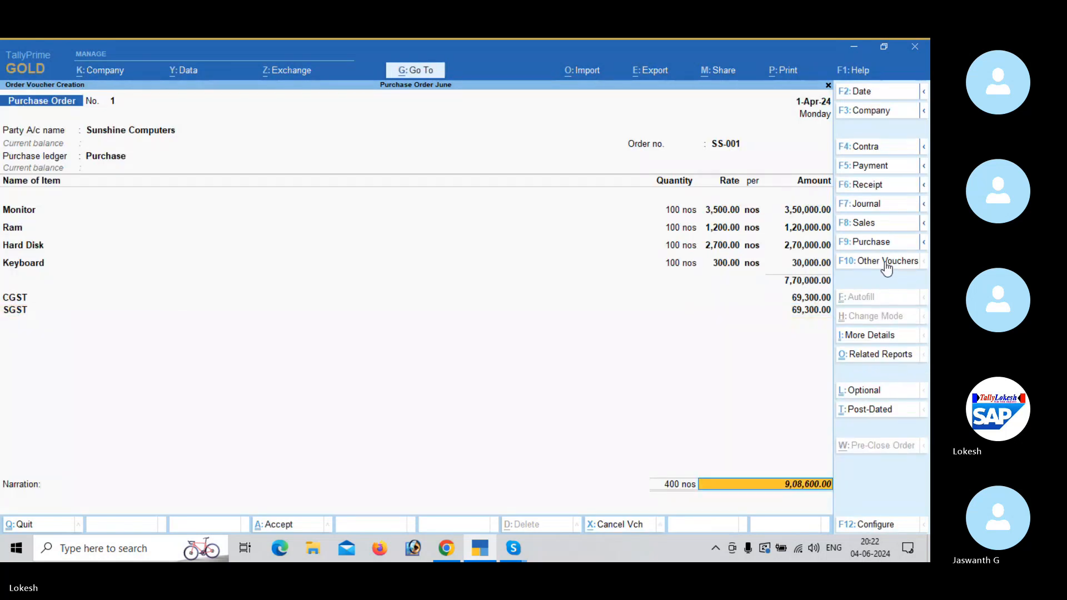
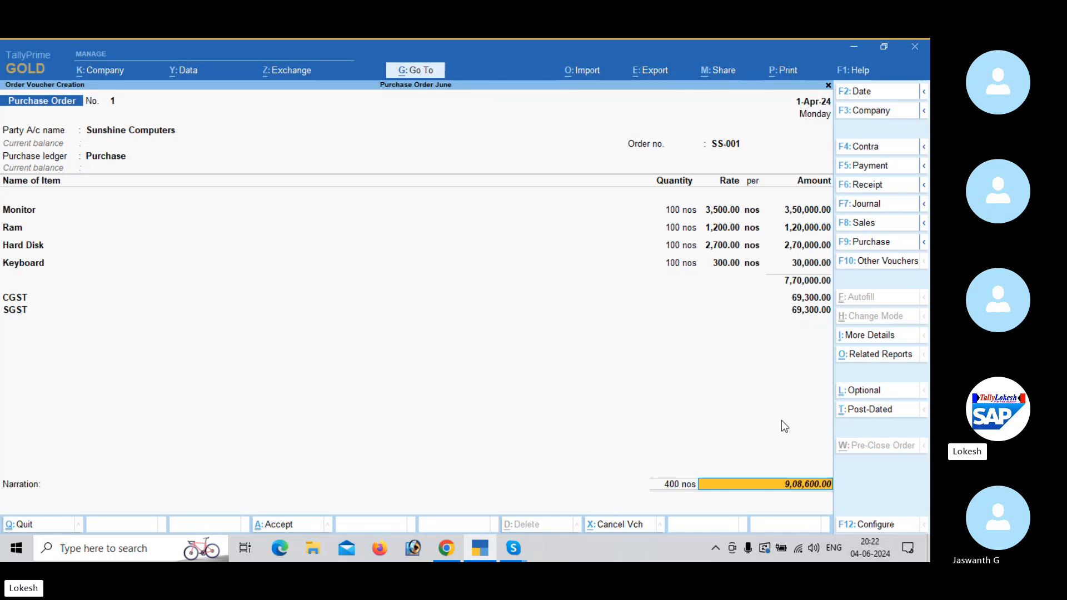
# Finish the purchase order for Sunshine Computers with a blank narration and save it
pyautogui.press('Return')
pyautogui.press('Return')
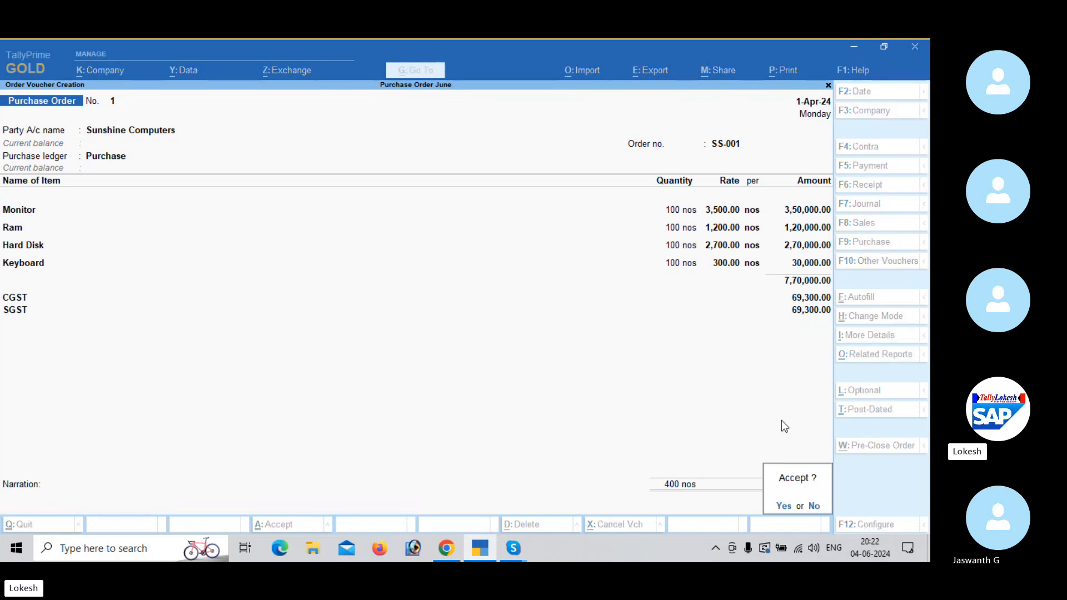
pyautogui.press('Return')
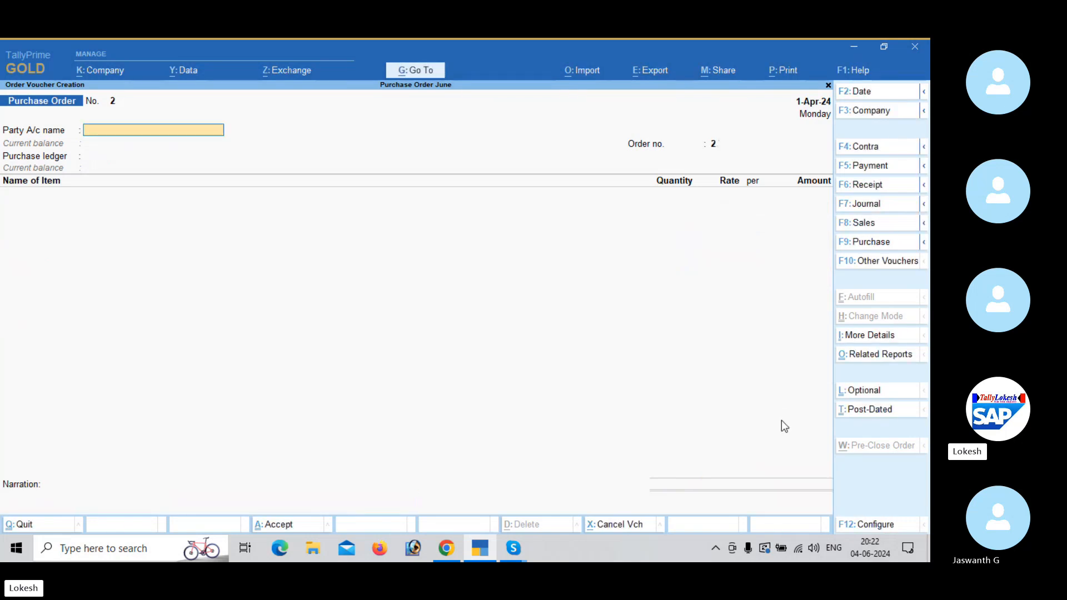
# Open the list of other voucher types from the order screen and show the inactive ones
pyautogui.click(877, 263)
pyautogui.press('Up')
pyautogui.press('Up')
pyautogui.press('Up')
pyautogui.press('Up')
pyautogui.press('Up')
pyautogui.press('Up')
pyautogui.press('Up')
pyautogui.press('Up')
pyautogui.press('Up')
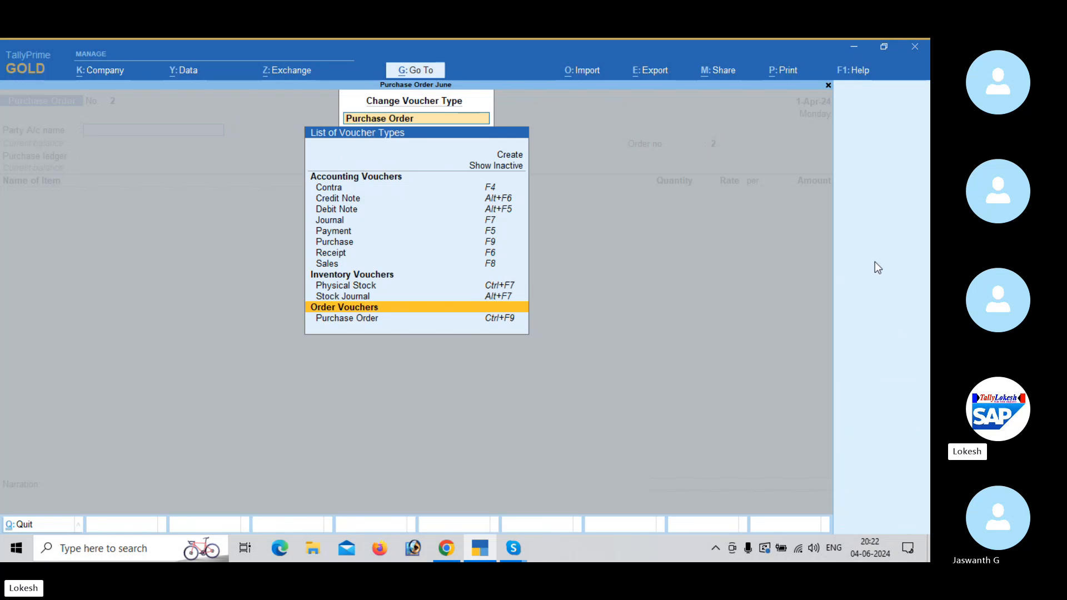
pyautogui.press('Up')
pyautogui.press('Up')
pyautogui.press('Up')
pyautogui.press('Down')
pyautogui.press('Up')
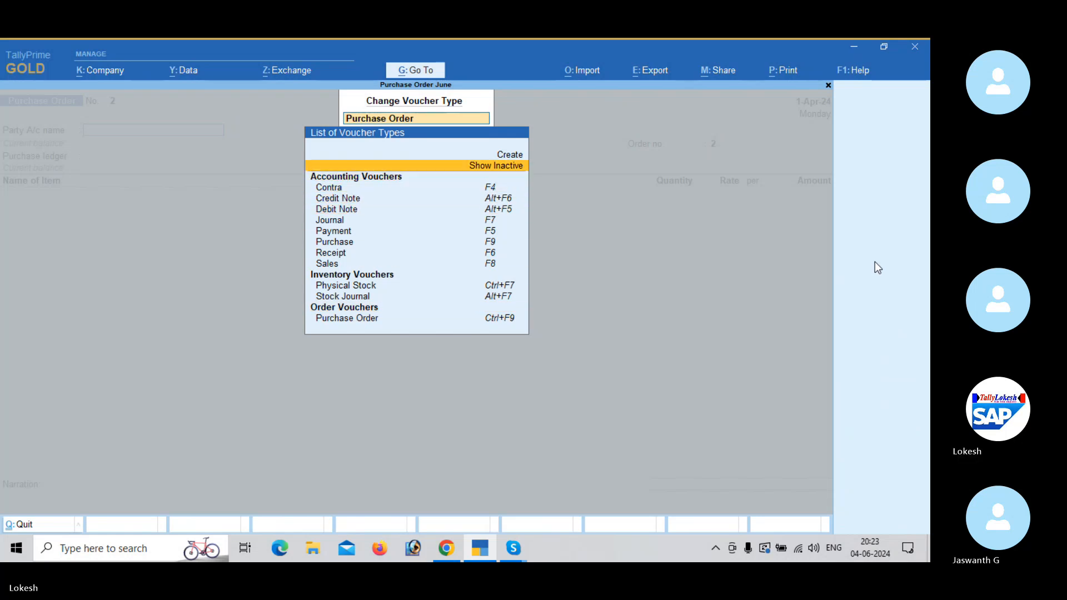
pyautogui.press('Return')
# Activate the Receipt Note voucher type and switch to a new receipt note
pyautogui.press('Down')
pyautogui.press('Down')
pyautogui.press('Down')
pyautogui.press('Down')
pyautogui.press('Down')
pyautogui.press('Down')
pyautogui.press('Down')
pyautogui.press('Down')
pyautogui.press('Down')
pyautogui.press('Down')
pyautogui.press('Down')
pyautogui.press('Down')
pyautogui.press('Down')
pyautogui.press('Down')
pyautogui.press('Down')
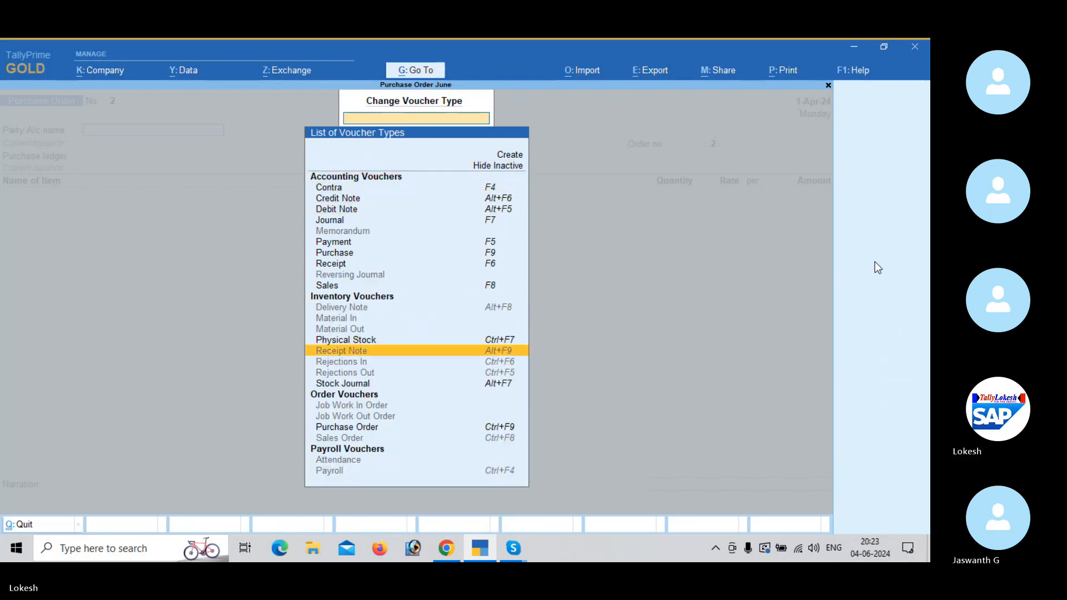
pyautogui.press('Return')
pyautogui.press('Return')
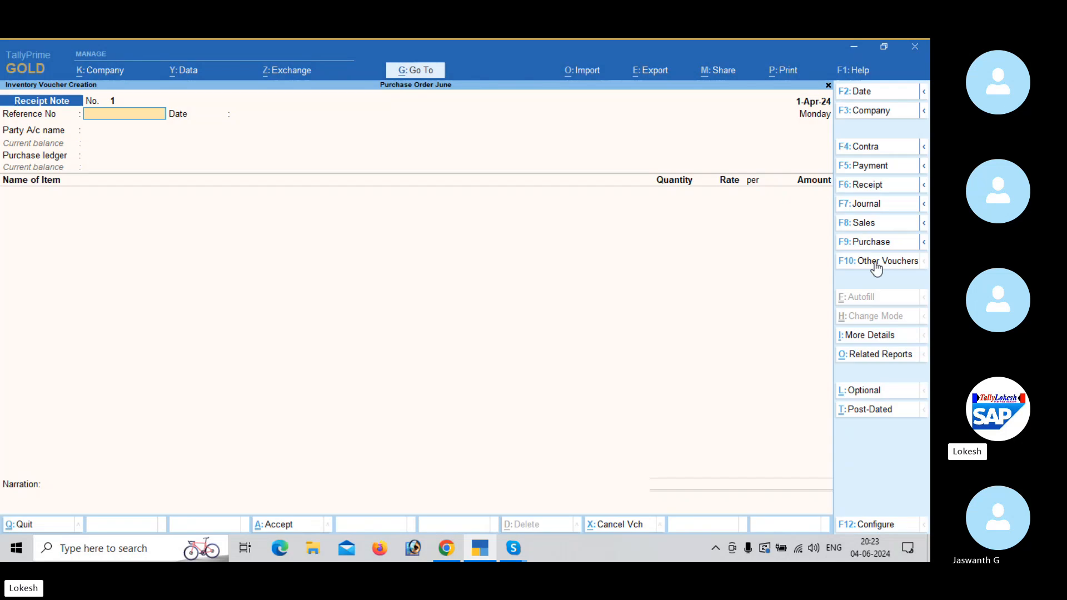
# Select Sunshine Computers as the receipt note's party and link its existing purchase order dated 1-Apr-24
pyautogui.press('Return')
pyautogui.press('Return')
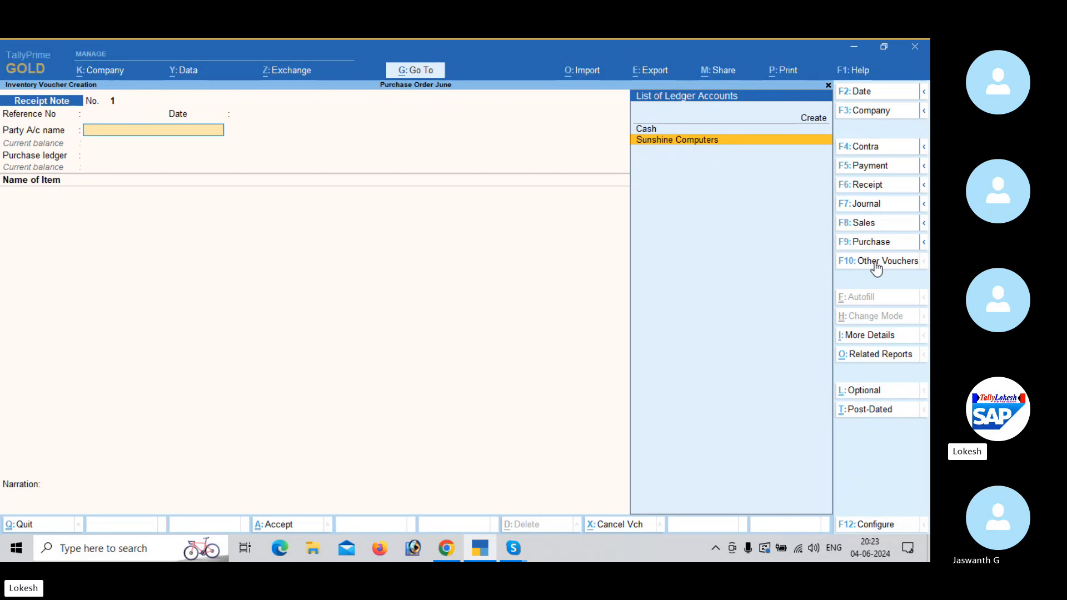
pyautogui.press('Return')
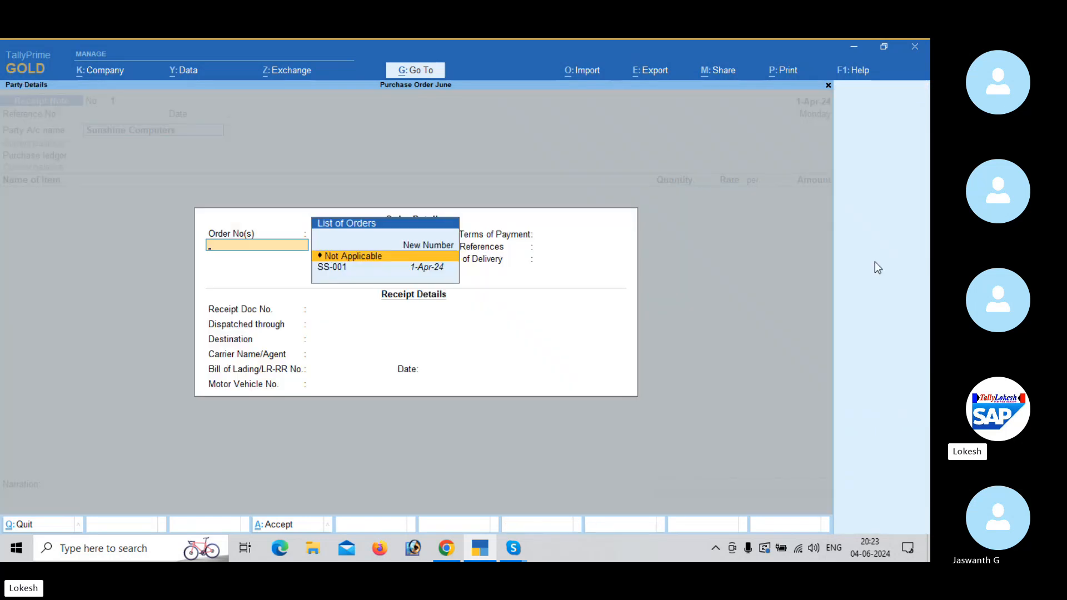
pyautogui.press('Down')
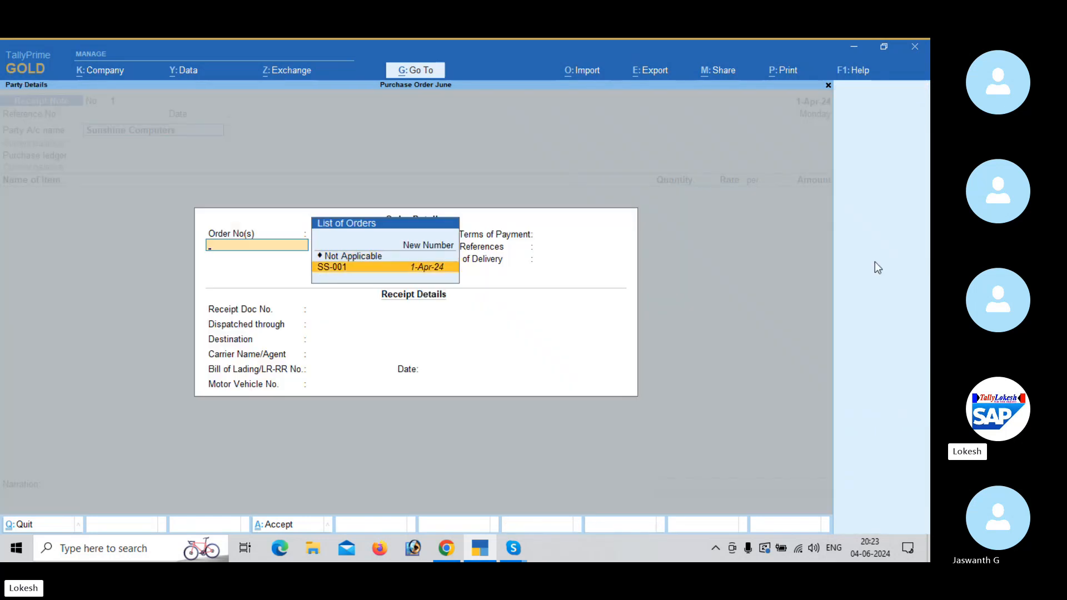
pyautogui.press('Return')
# Accept the order date, leave the receipt details blank, and accept the supplier's party details
pyautogui.press('Return')
pyautogui.press('Return')
pyautogui.press('Return')
pyautogui.press('Return')
pyautogui.press('Return')
pyautogui.press('Return')
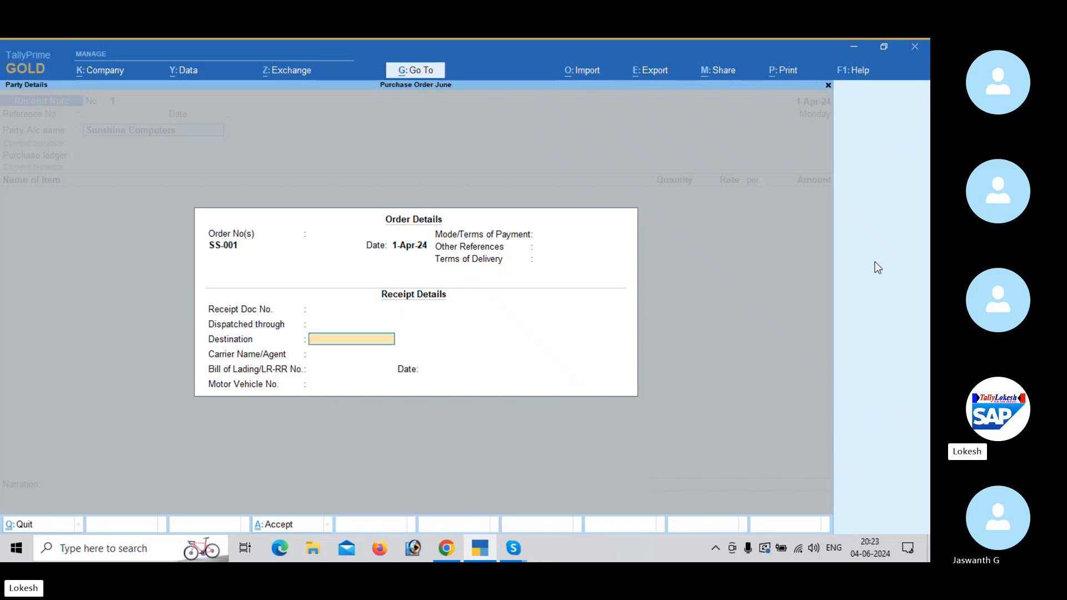
pyautogui.press('Return')
pyautogui.press('Return')
pyautogui.press('Return')
pyautogui.press('Return')
pyautogui.press('Return')
pyautogui.press('Return')
pyautogui.press('Return')
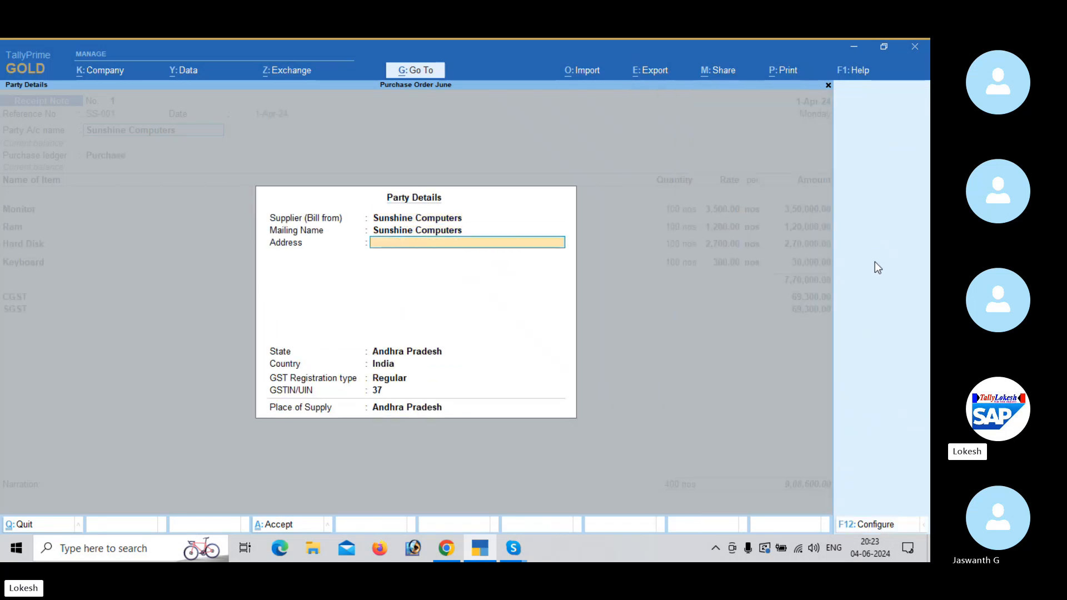
pyautogui.press('Return')
pyautogui.press('Return')
pyautogui.press('Return')
pyautogui.press('Return')
pyautogui.press('Return')
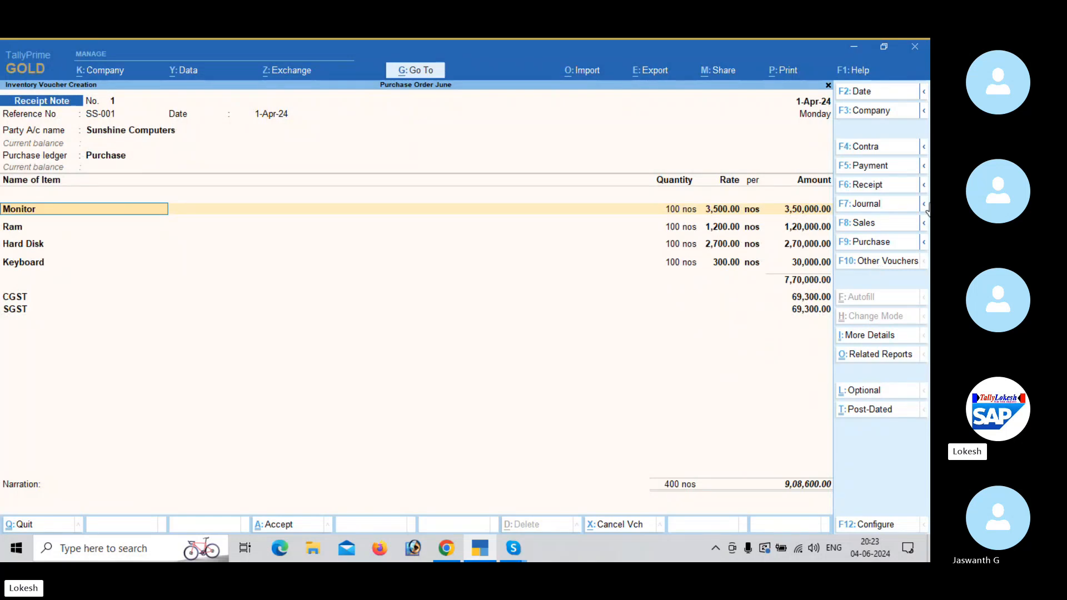
# Accept the Monitor item's allocation carried over from the order and save the receipt note
pyautogui.press('Return')
pyautogui.press('Return')
pyautogui.press('Return')
pyautogui.press('Return')
pyautogui.press('Return')
pyautogui.press('Return')
pyautogui.press('Return')
pyautogui.press('Return')
pyautogui.press('Return')
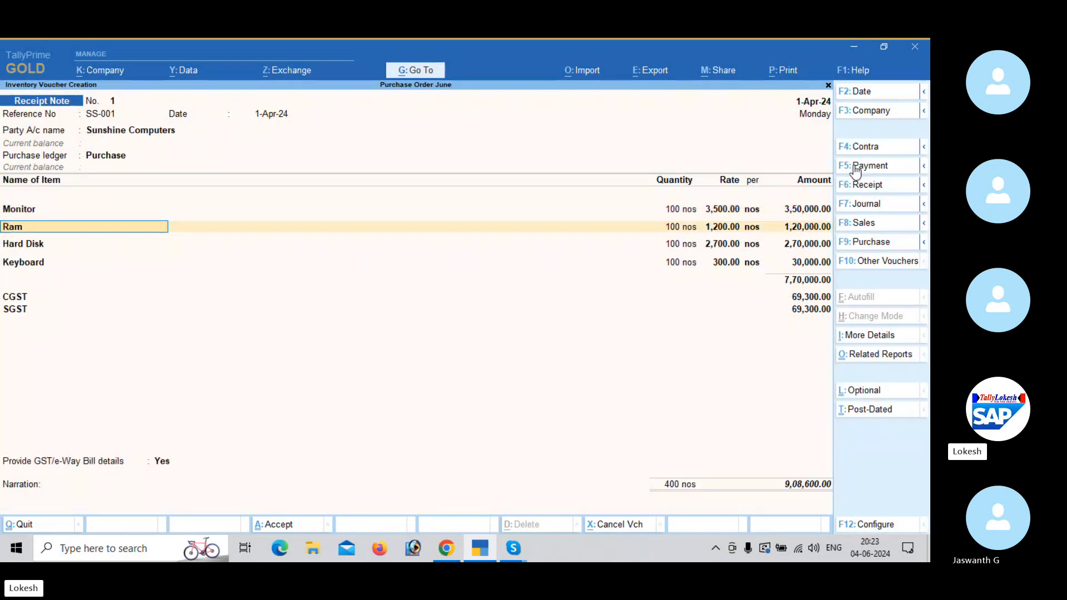
pyautogui.hotkey('ctrl', 'a')
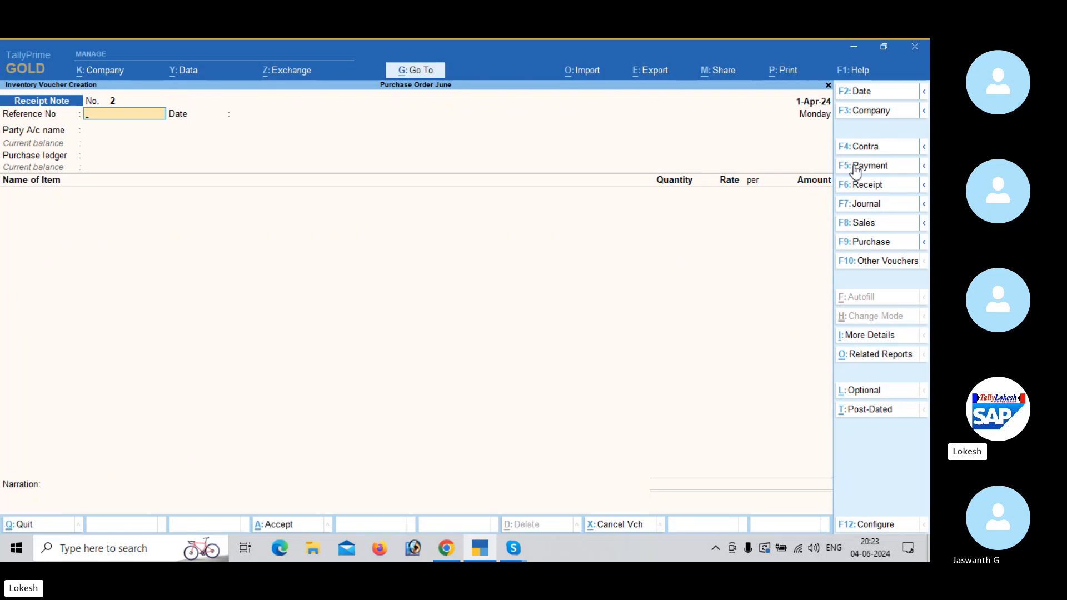
# Open the voucher type list from the new receipt note and show the inactive voucher types
pyautogui.click(878, 264)
pyautogui.press('Up')
pyautogui.press('Up')
pyautogui.press('Up')
pyautogui.press('Up')
pyautogui.press('Up')
pyautogui.press('Up')
pyautogui.press('Up')
pyautogui.press('Up')
pyautogui.press('Up')
pyautogui.press('Up')
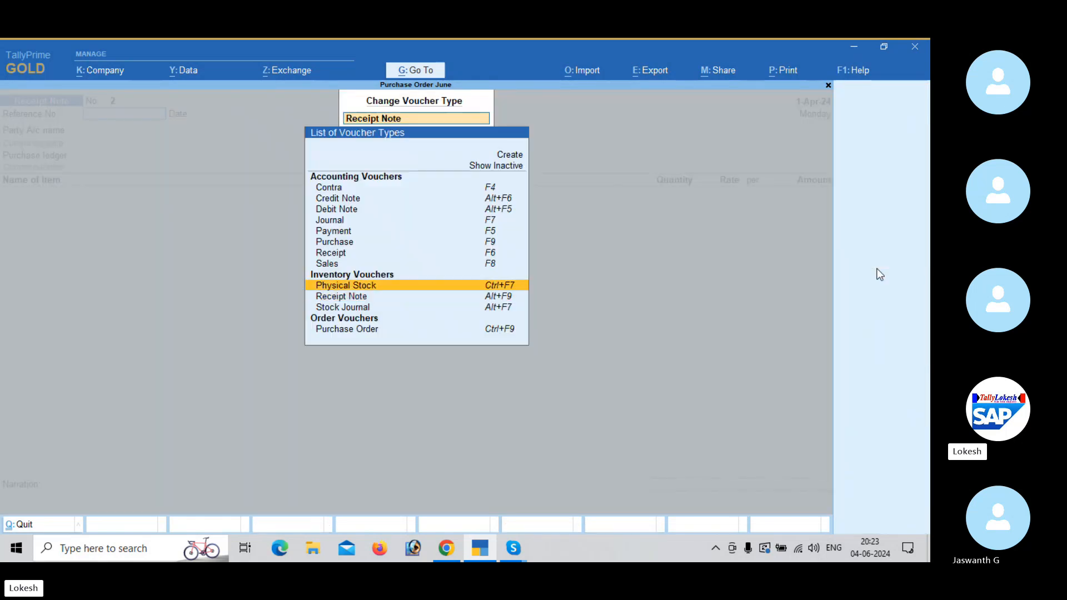
pyautogui.press('Return')
# Activate the Rejections Out voucher type and switch to a new rejections out voucher
pyautogui.press('Down')
pyautogui.press('Down')
pyautogui.press('Down')
pyautogui.press('Down')
pyautogui.press('Down')
pyautogui.press('Down')
pyautogui.press('Down')
pyautogui.press('Down')
pyautogui.press('Down')
pyautogui.press('Down')
pyautogui.press('Down')
pyautogui.press('Down')
pyautogui.press('Down')
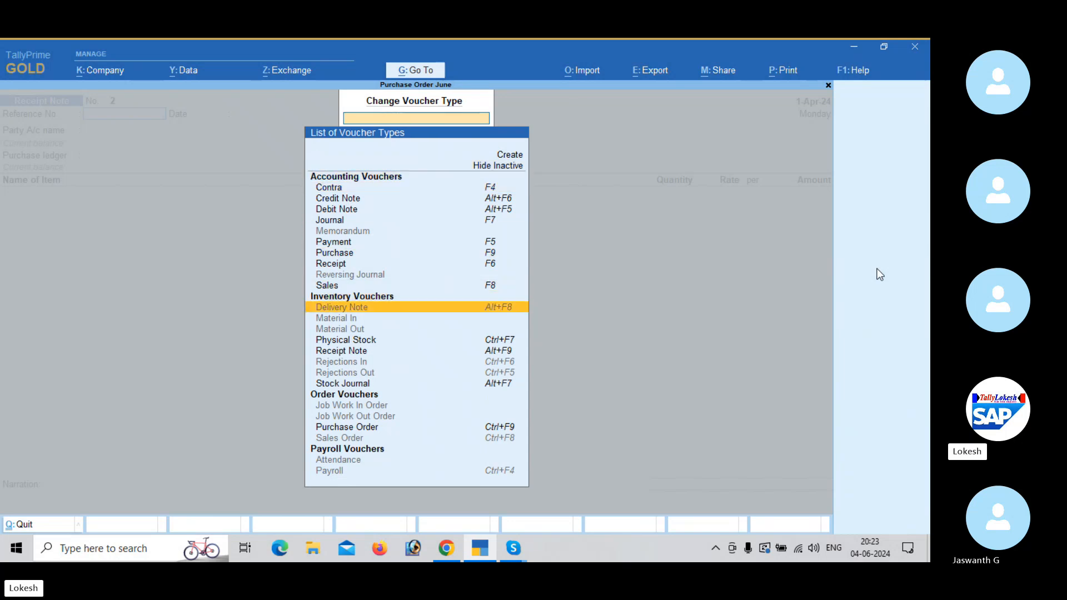
pyautogui.press('Down')
pyautogui.press('Down')
pyautogui.press('Down')
pyautogui.press('Down')
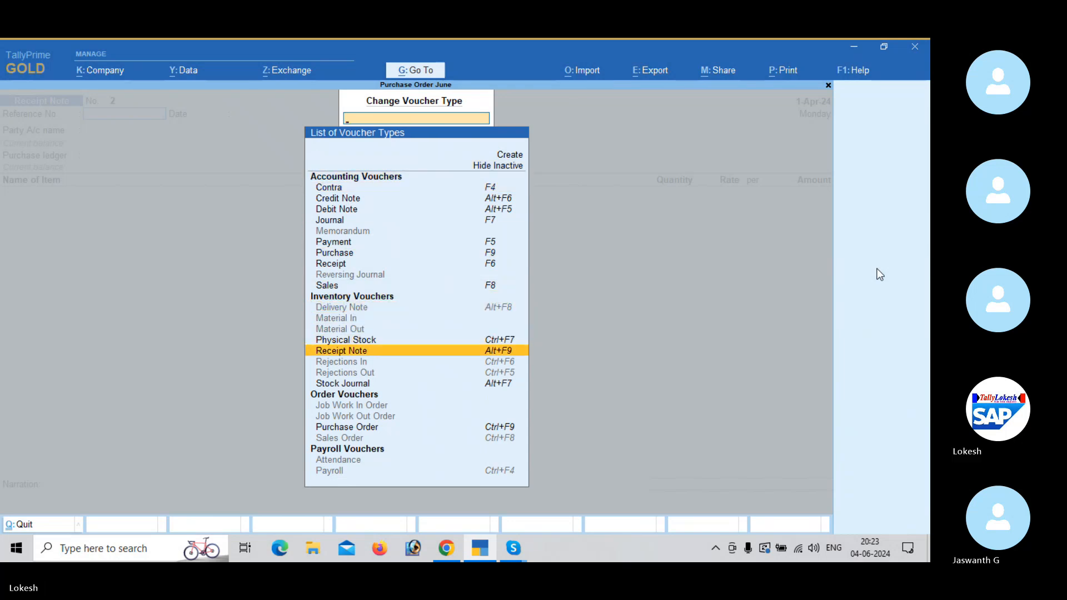
pyautogui.press('Down')
pyautogui.press('Down')
pyautogui.press('Return')
pyautogui.write('y')
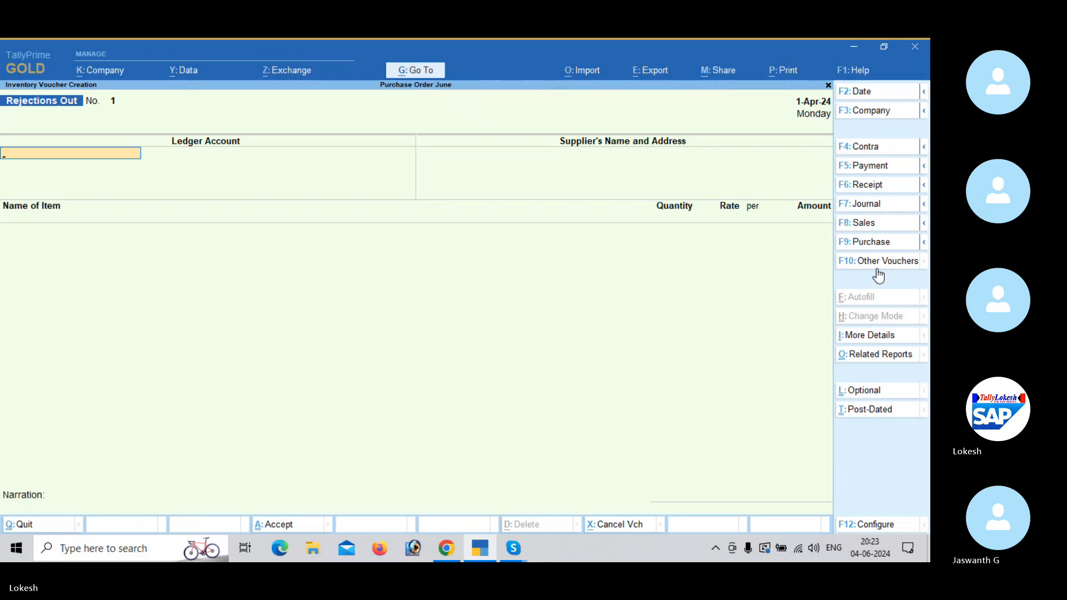
pyautogui.write('s')
pyautogui.press('Return')
pyautogui.press('Return')
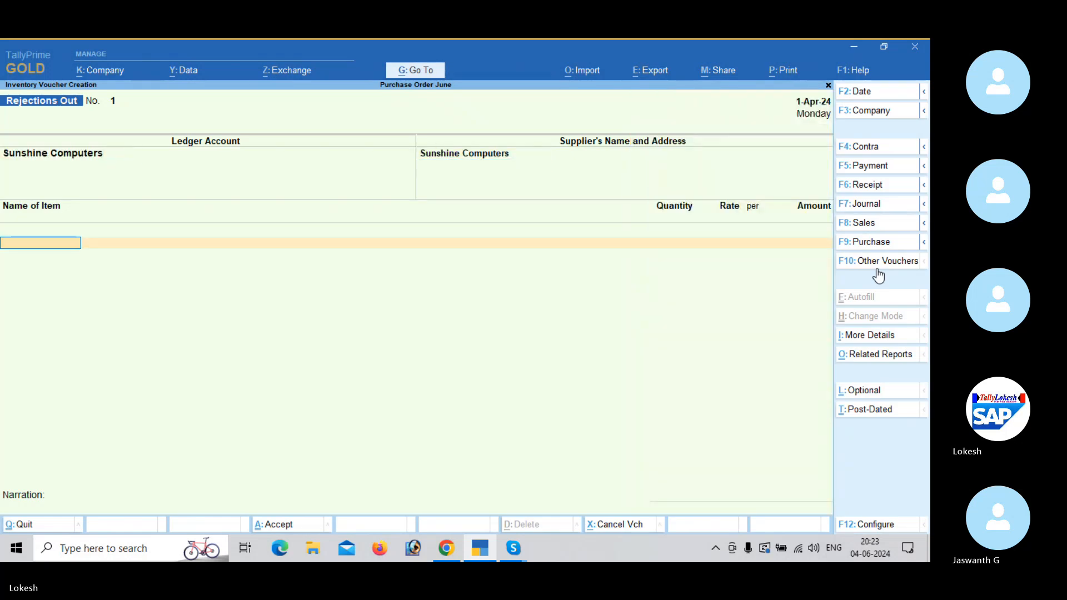
pyautogui.write('h')
pyautogui.press('Return')
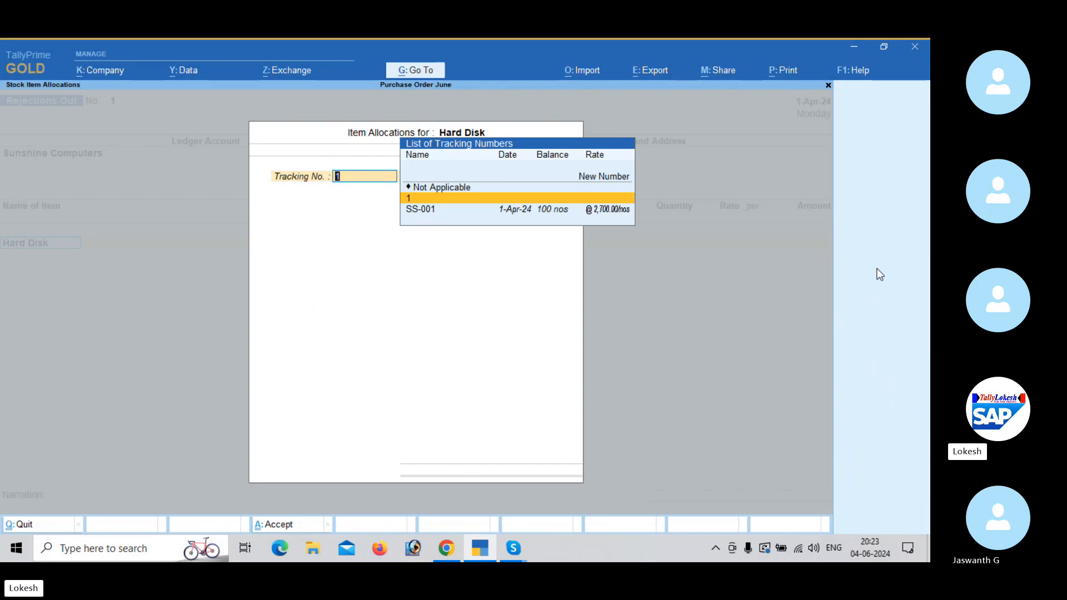
pyautogui.press('Escape')
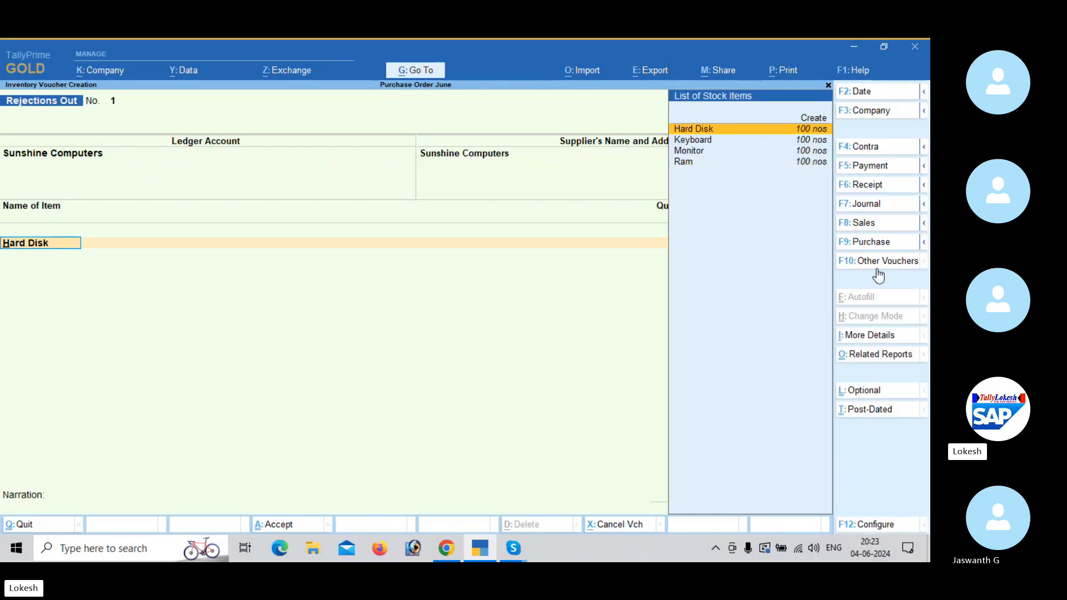
pyautogui.press('Escape')
pyautogui.press('y')
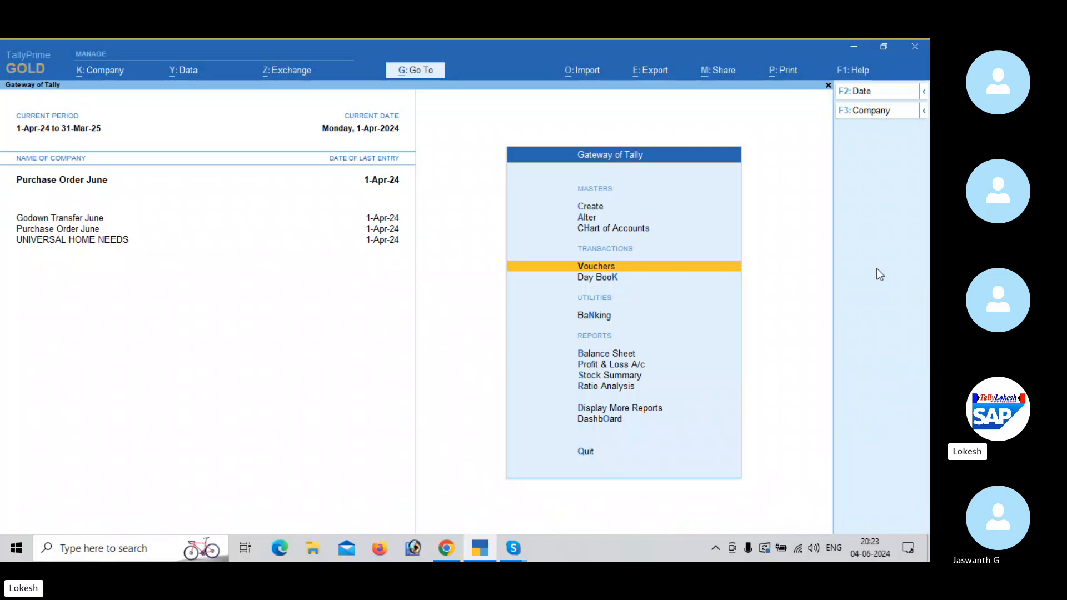
# Open the saved Sunshine Computers receipt note from the Day Book for alteration
pyautogui.press('k')
pyautogui.press('Return')
pyautogui.press('Return')
pyautogui.press('Return')
pyautogui.press('Return')
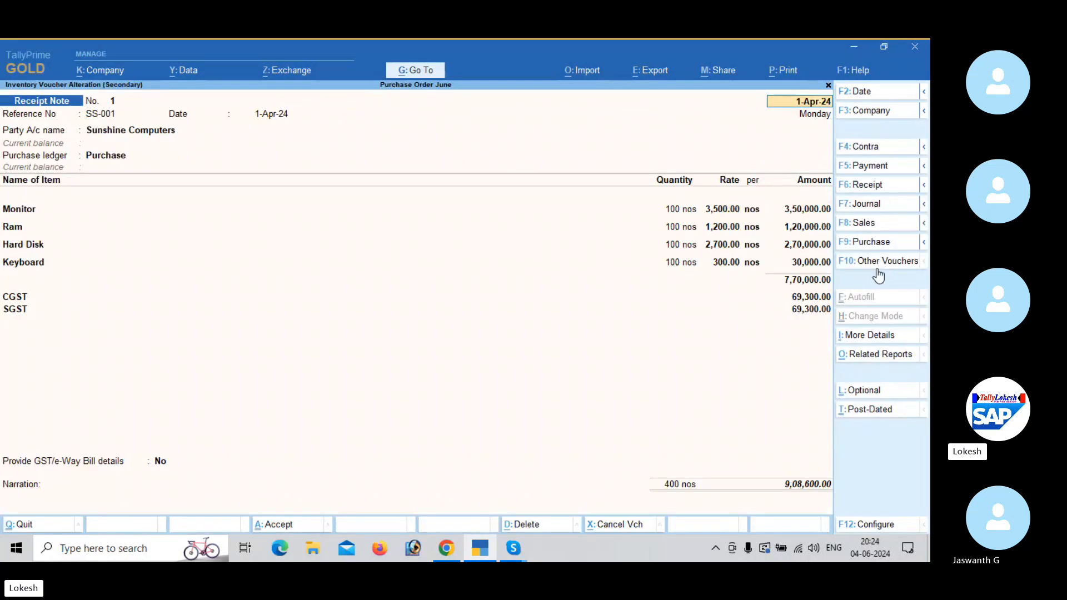
# Accept the receipt note's existing date, order, receipt and party details to reach the item list
pyautogui.press('Return')
pyautogui.press('Return')
pyautogui.press('Return')
pyautogui.press('Return')
pyautogui.press('Return')
pyautogui.press('Return')
pyautogui.press('Return')
pyautogui.press('Return')
pyautogui.press('Return')
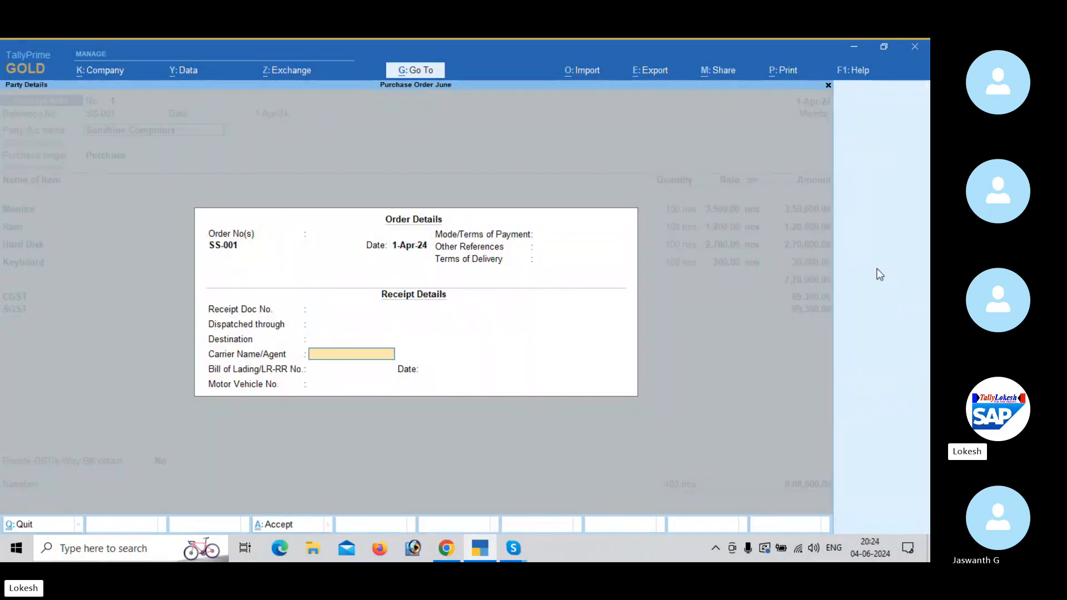
pyautogui.press('Return')
pyautogui.press('Return')
pyautogui.press('Return')
pyautogui.press('Return')
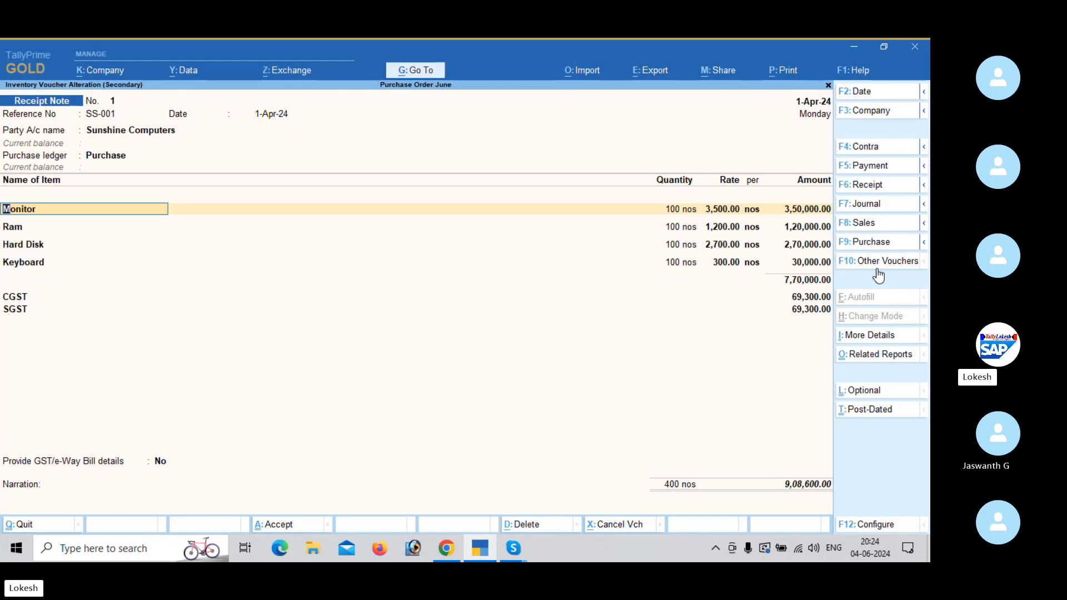
# Replace the Monitor item's tracking number with the new number ST-01 and close its allocation
pyautogui.press('Return')
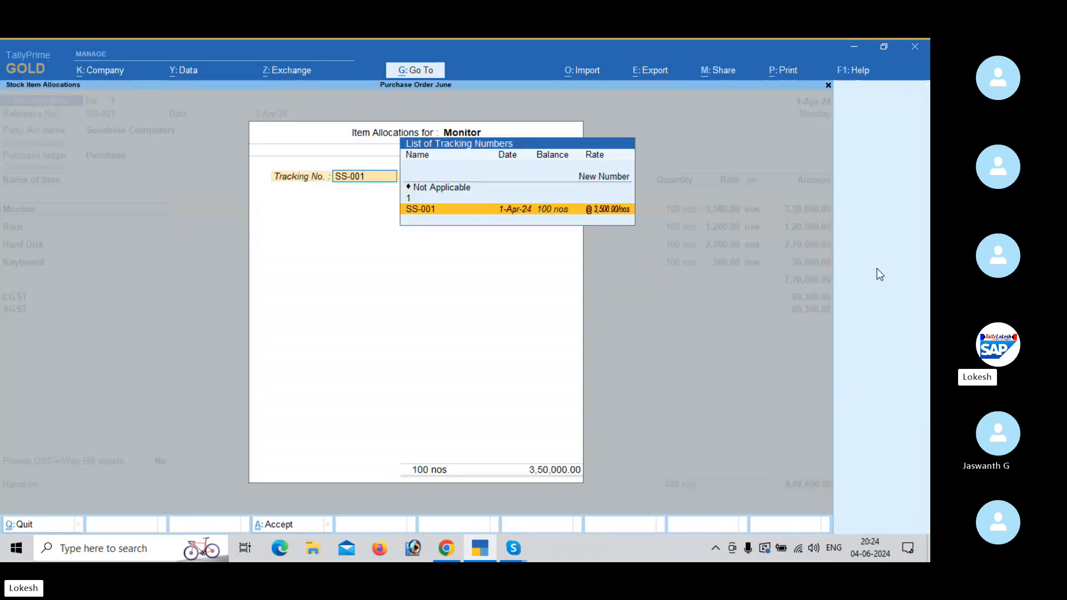
pyautogui.press('Up')
pyautogui.press('Up')
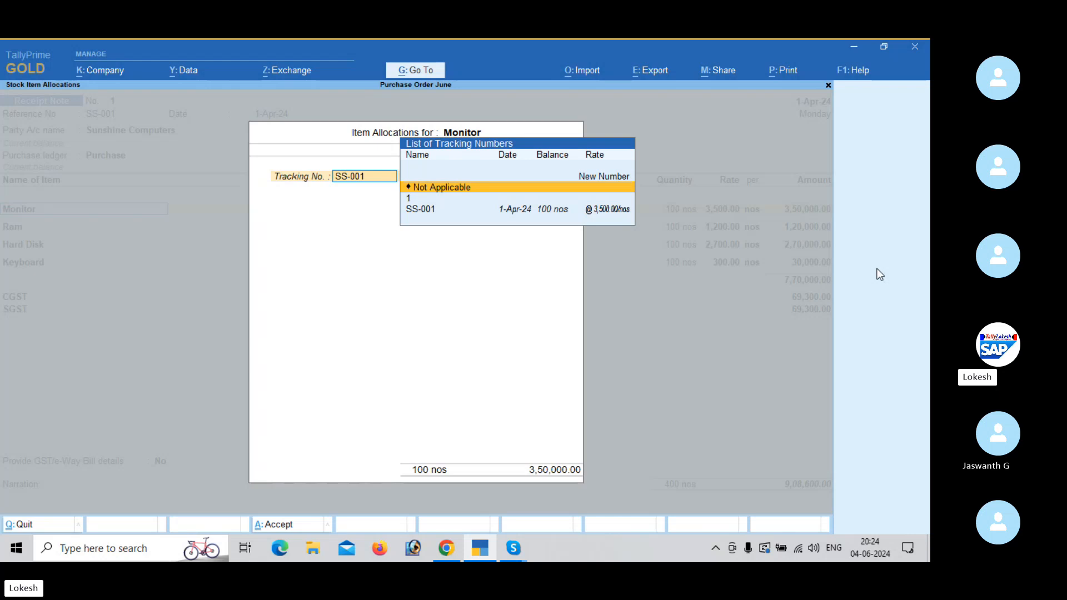
pyautogui.press('Up')
pyautogui.press('Return')
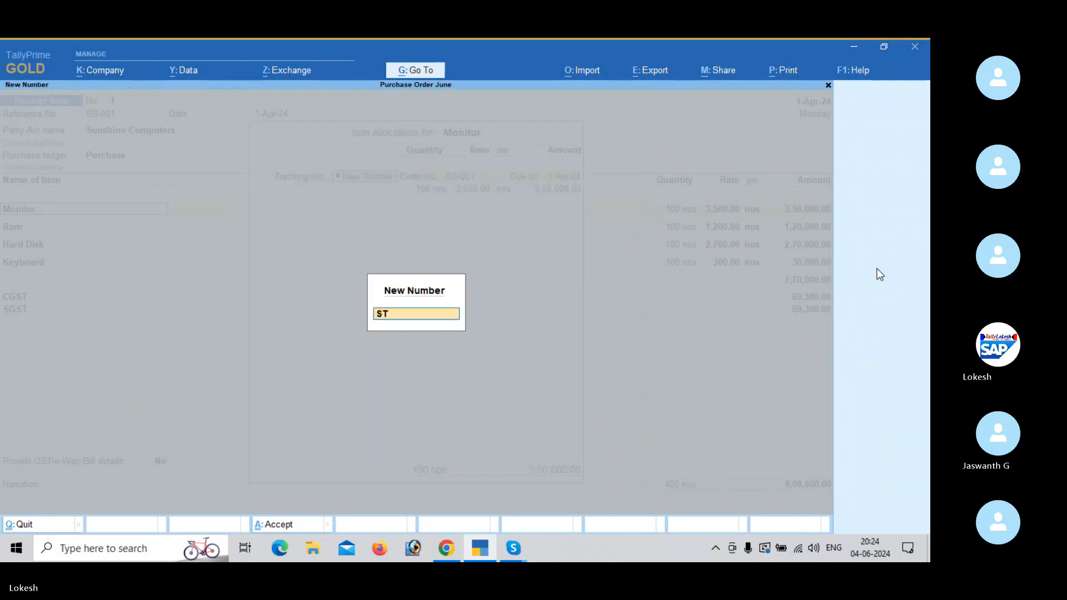
pyautogui.write('-01')
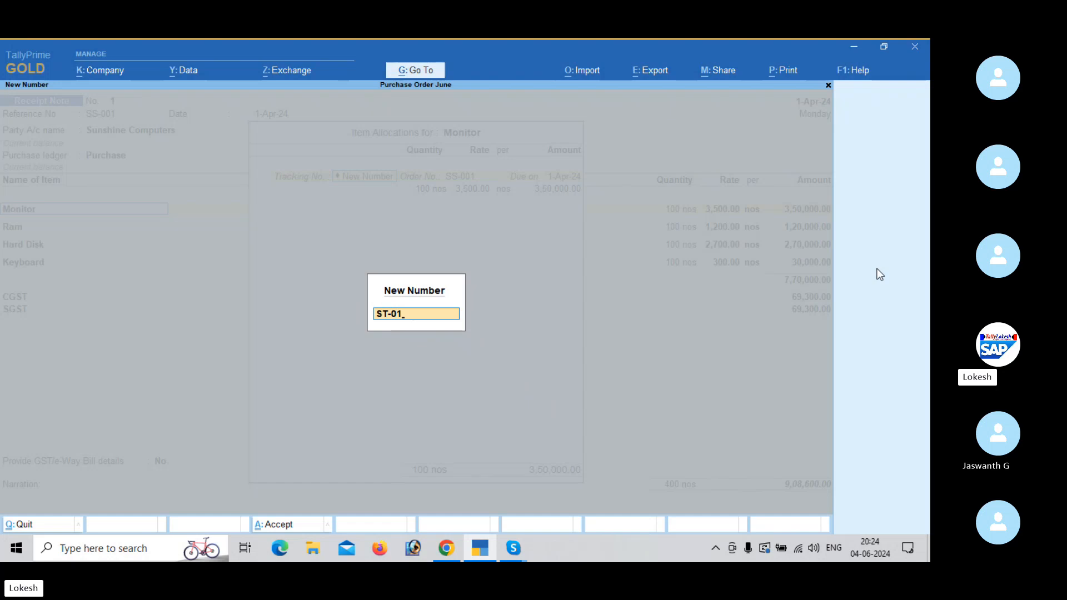
pyautogui.press('Return')
pyautogui.press('Return')
pyautogui.press('Return')
pyautogui.press('Return')
pyautogui.press('Return')
pyautogui.press('Return')
pyautogui.press('Return')
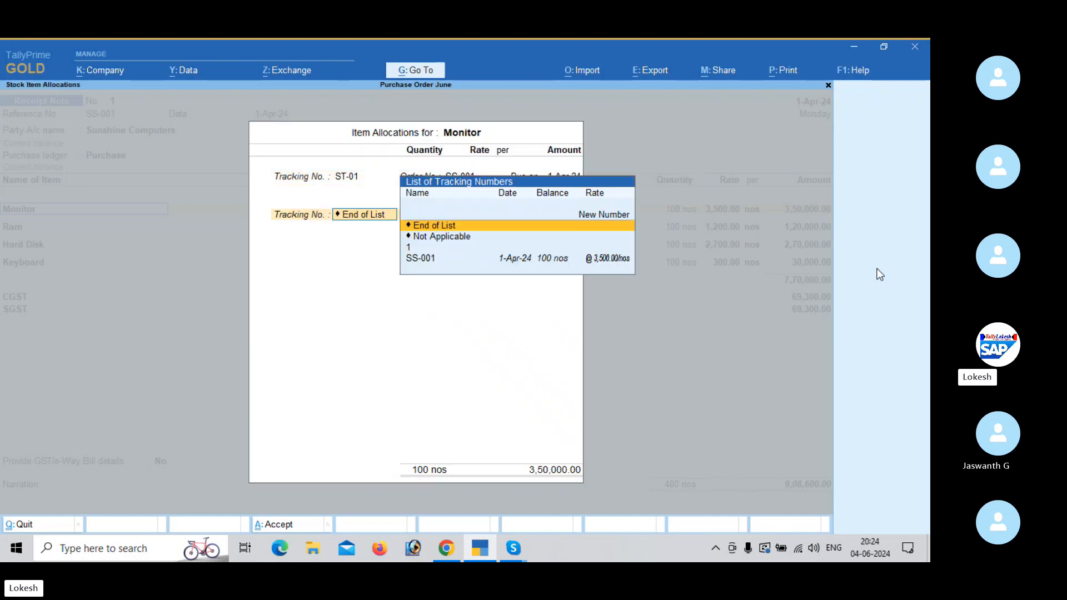
pyautogui.press('Return')
pyautogui.press('Return')
# Replace the Ram item's tracking number with the new number ST-01 and close its allocation
pyautogui.press('Return')
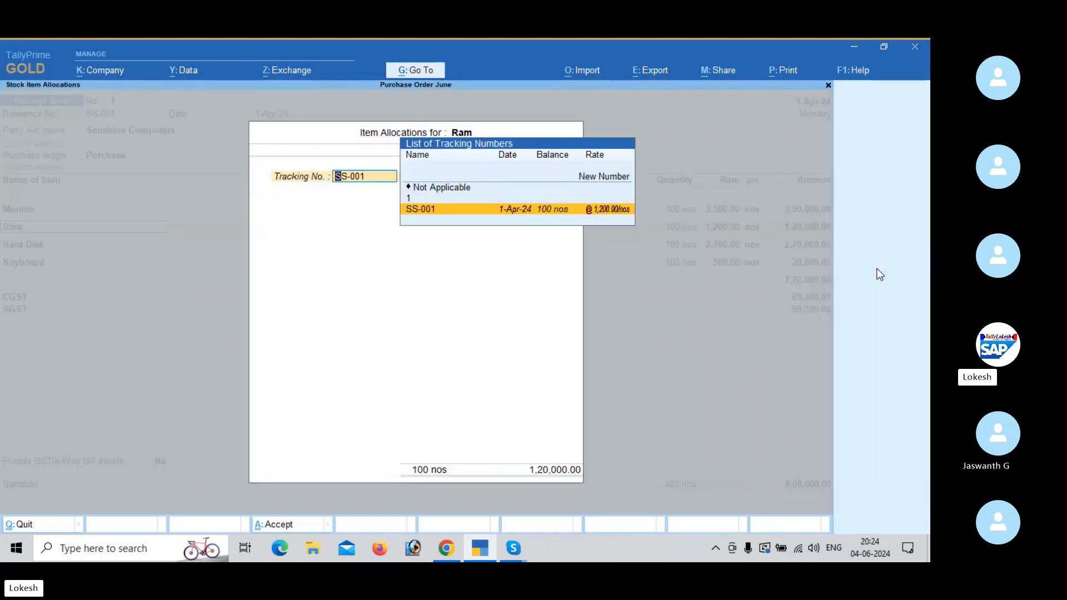
pyautogui.press('Up')
pyautogui.press('Up')
pyautogui.press('Up')
pyautogui.press('Return')
pyautogui.write('ST-01')
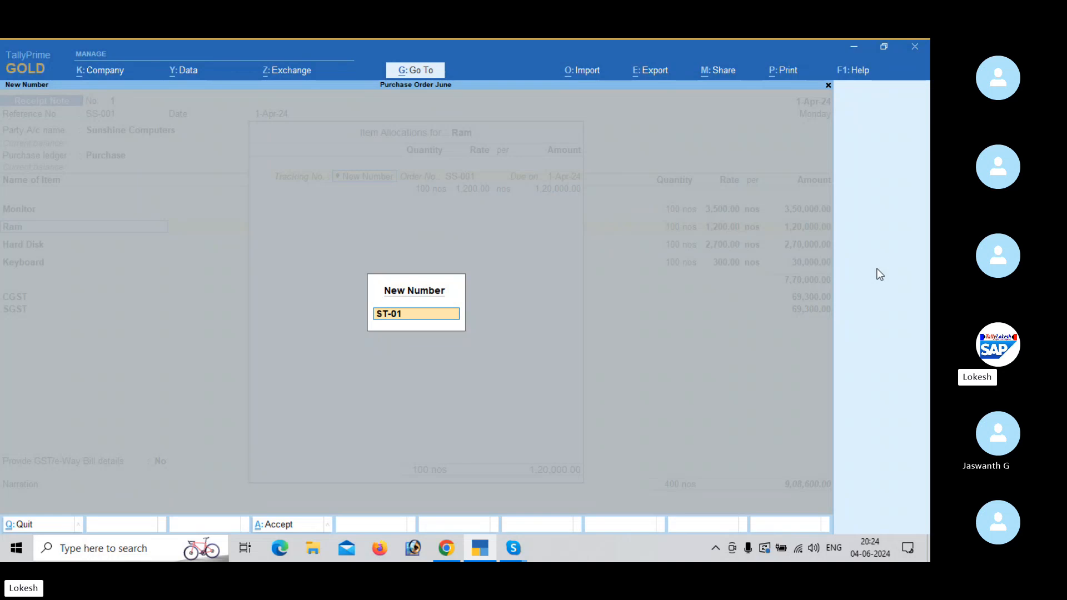
pyautogui.press('Return')
pyautogui.press('Return')
pyautogui.press('Return')
pyautogui.press('Return')
pyautogui.press('Return')
pyautogui.press('Return')
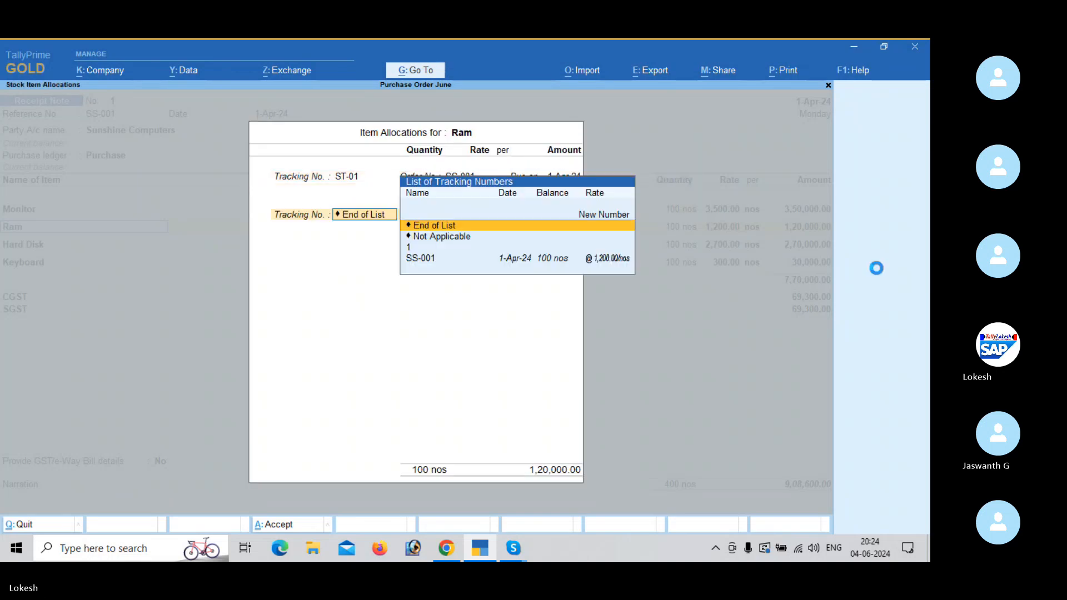
pyautogui.press('Return')
# Replace the Hard Disk item's tracking number with the new number ST-01 and close its allocation
pyautogui.press('Return')
pyautogui.press('Up')
pyautogui.press('Up')
pyautogui.press('Up')
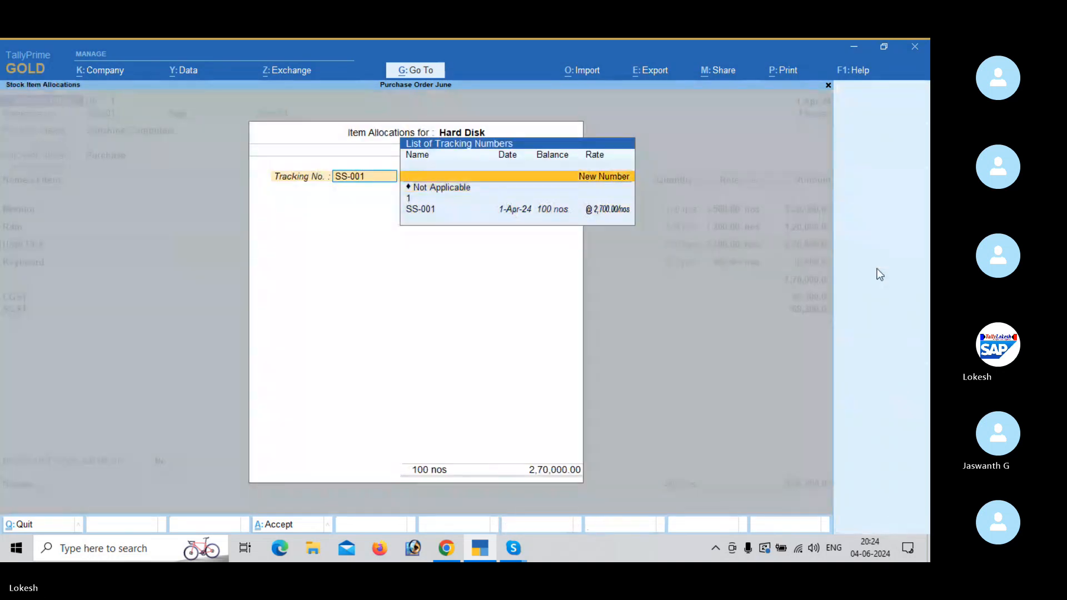
pyautogui.press('Return')
pyautogui.write('ST-01')
pyautogui.press('Return')
pyautogui.press('Return')
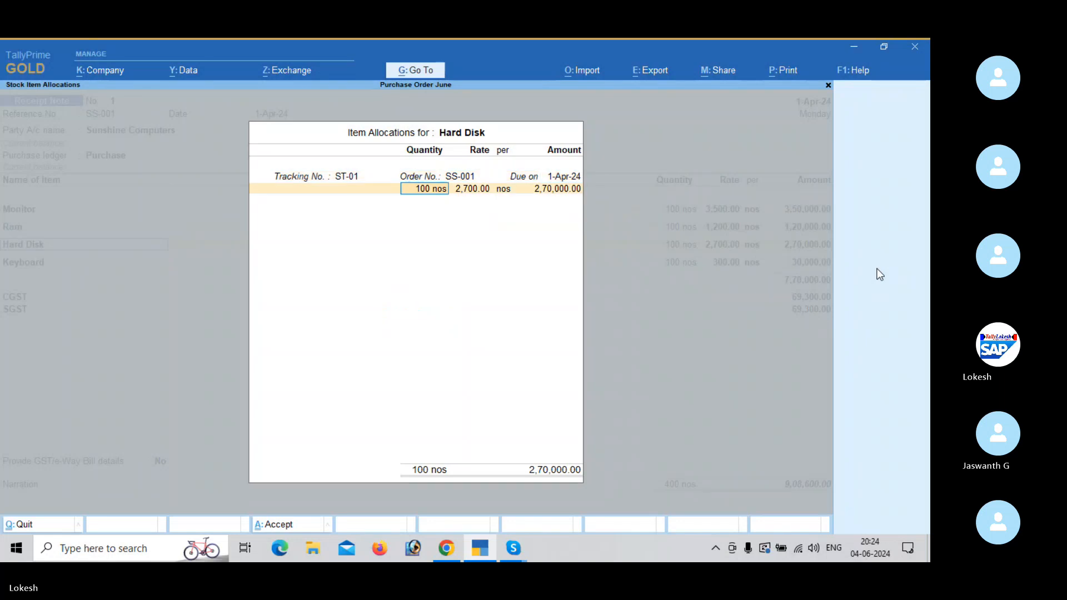
pyautogui.press('Return')
pyautogui.press('Return')
pyautogui.press('Return')
pyautogui.press('Return')
pyautogui.press('Return')
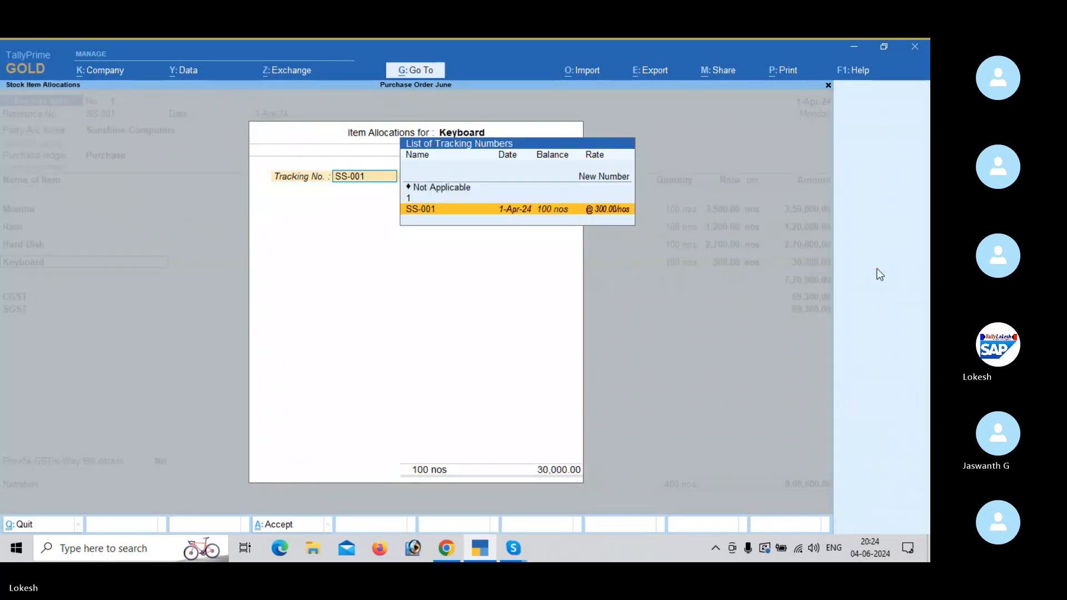
# Replace the Keyboard item's tracking number with the new number ST-01 and close its allocation
pyautogui.press('Up')
pyautogui.press('Up')
pyautogui.press('Up')
pyautogui.press('Return')
pyautogui.write('ST-01')
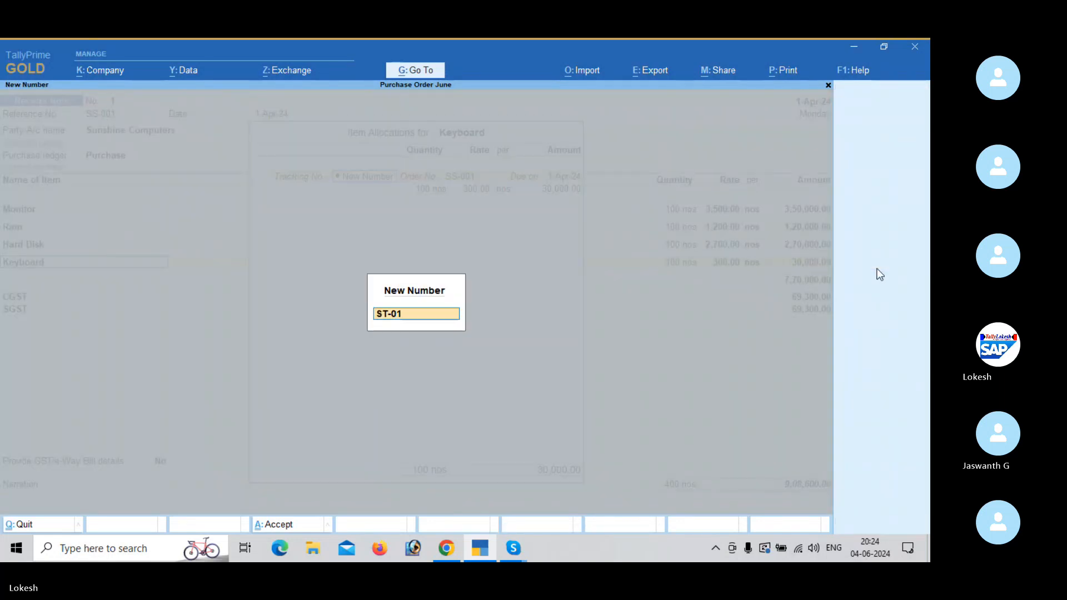
pyautogui.press('Return')
pyautogui.press('Return')
pyautogui.press('Return')
pyautogui.press('Return')
pyautogui.press('Return')
pyautogui.press('Return')
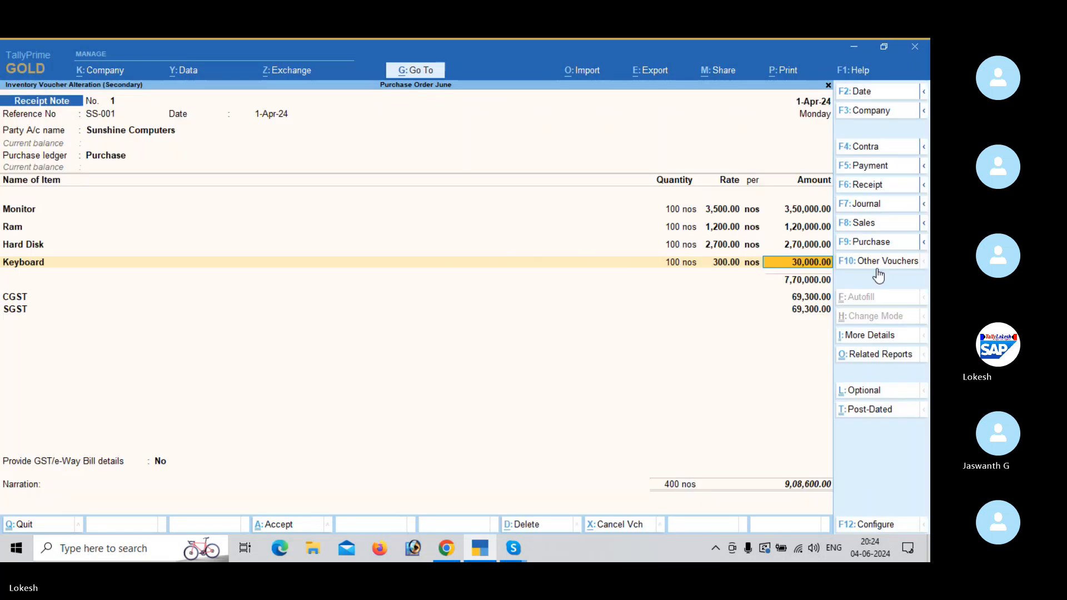
# Keep the CGST and SGST lines, leave the narration blank and save the altered receipt note
pyautogui.press('Return')
pyautogui.press('Return')
pyautogui.press('Return')
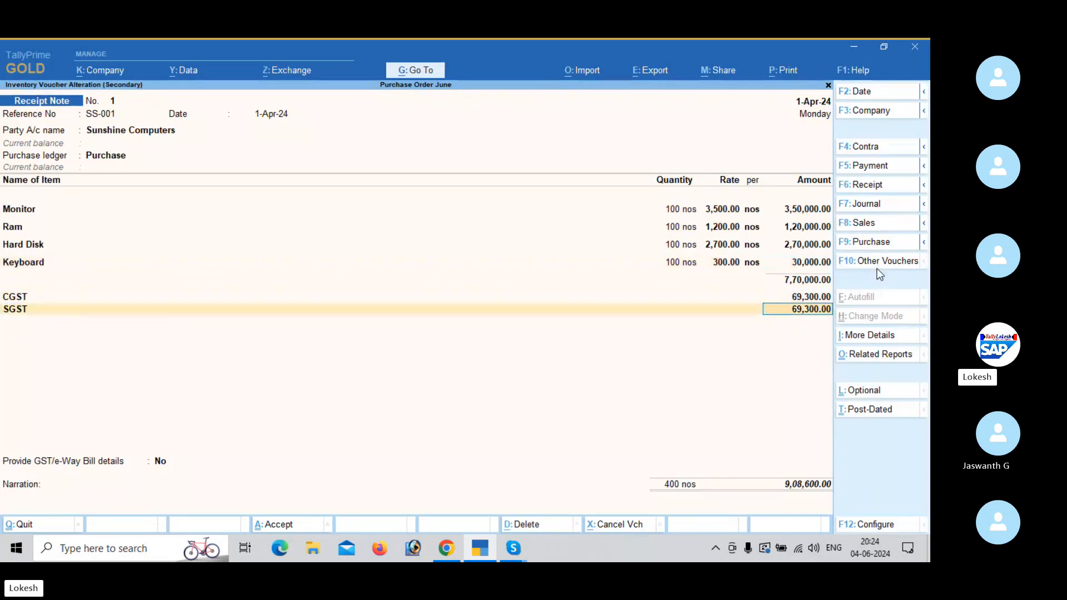
pyautogui.press('Return')
pyautogui.press('Return')
pyautogui.press('Return')
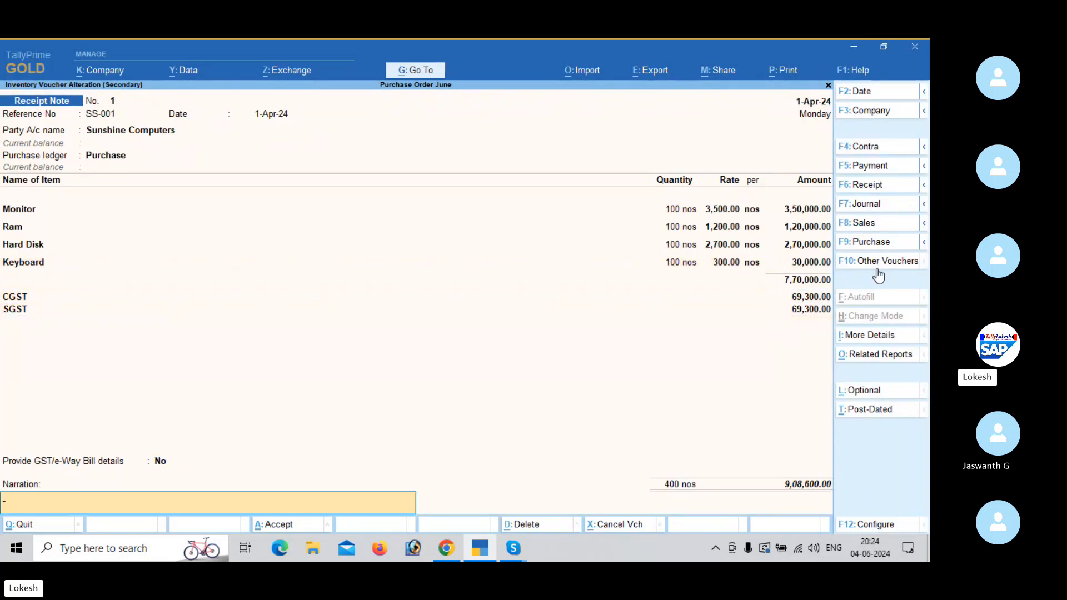
pyautogui.press('Return')
pyautogui.press('Return')
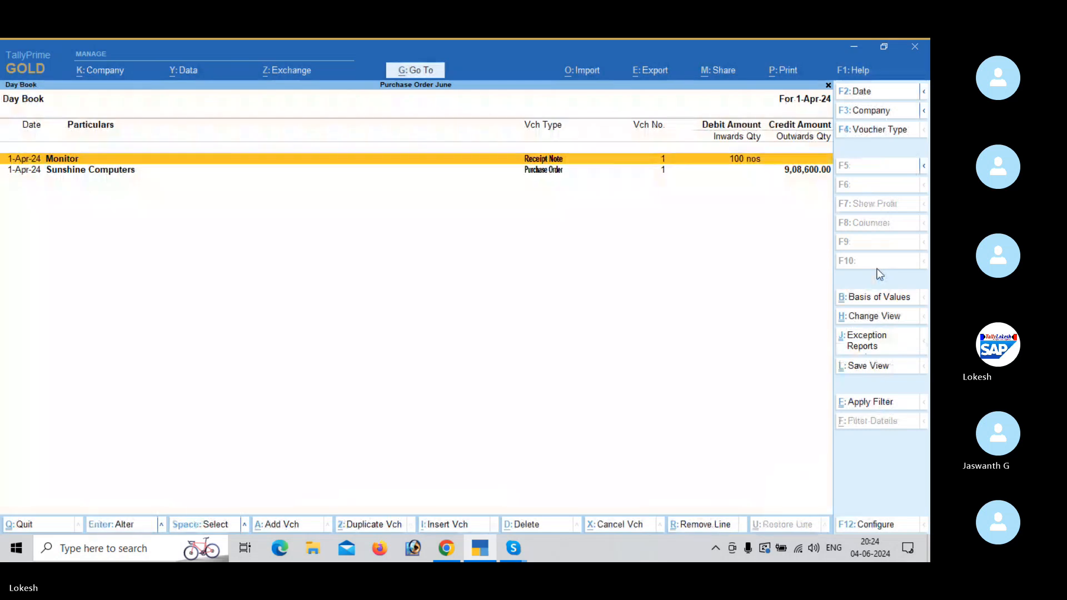
# Leave the Day Book and start a new Rejections Out voucher, listing the inactive voucher types as well
pyautogui.press('Escape')
pyautogui.press('v')
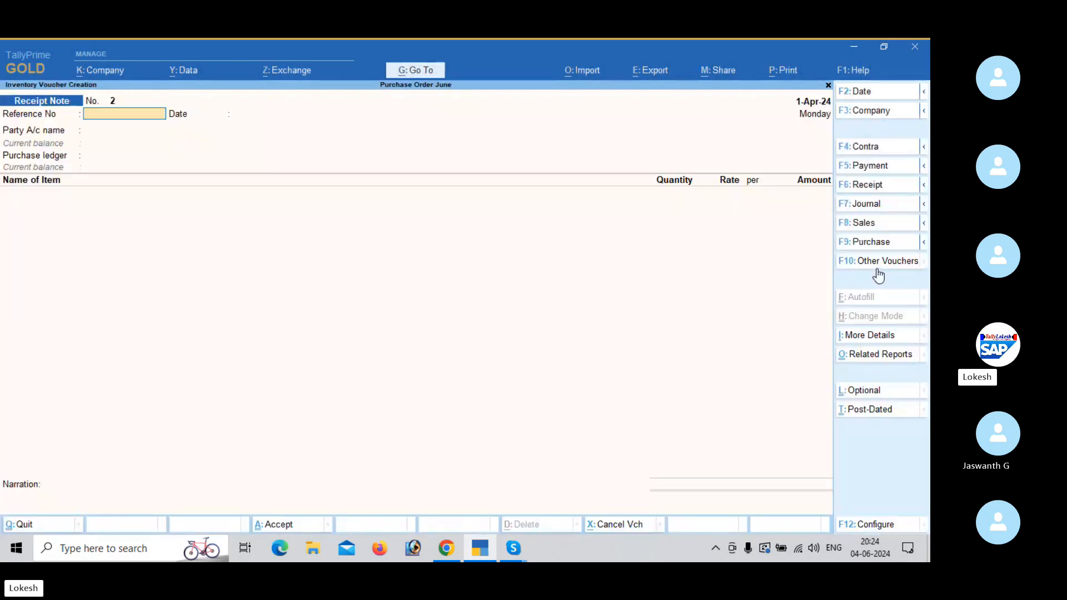
pyautogui.click(883, 270)
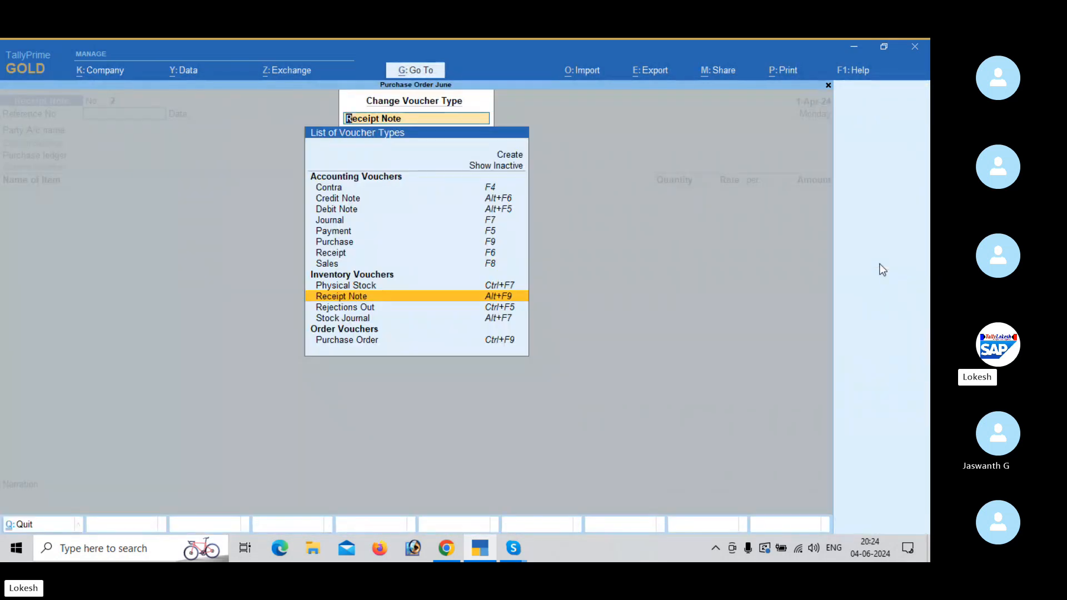
pyautogui.press('Up')
pyautogui.press('Up')
pyautogui.press('Up')
pyautogui.press('Up')
pyautogui.press('Up')
pyautogui.press('Up')
pyautogui.press('Up')
pyautogui.press('Up')
pyautogui.press('Up')
pyautogui.press('Up')
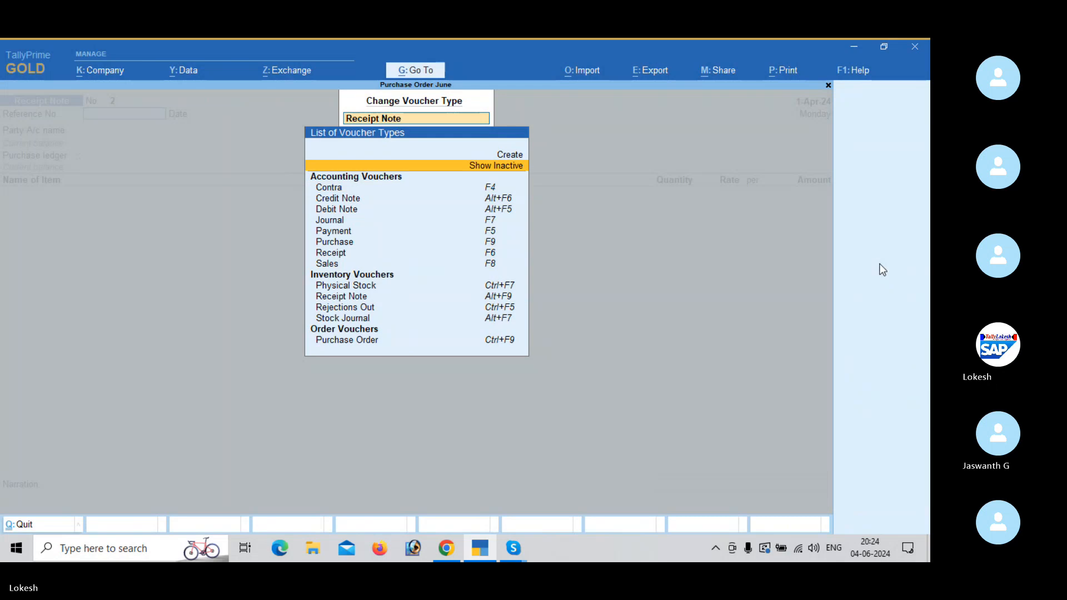
pyautogui.press('Return')
pyautogui.press('Down')
pyautogui.press('Down')
pyautogui.press('Down')
pyautogui.press('Down')
pyautogui.press('Down')
pyautogui.press('Down')
pyautogui.press('Down')
pyautogui.press('Down')
pyautogui.press('Down')
pyautogui.press('Down')
pyautogui.press('Down')
pyautogui.press('Down')
pyautogui.press('Down')
pyautogui.press('Down')
pyautogui.press('Down')
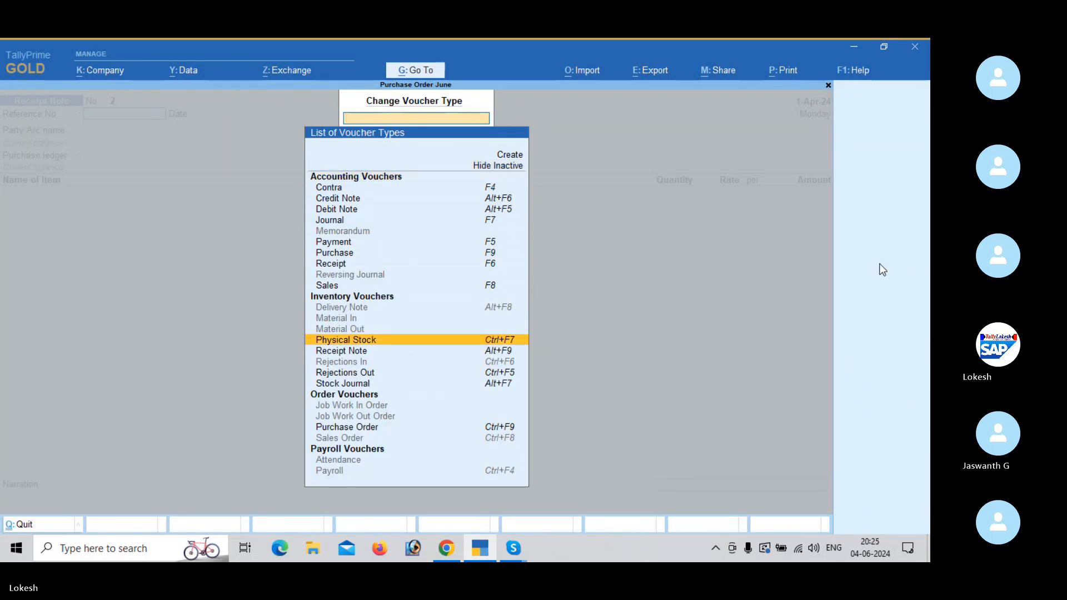
pyautogui.press('Down')
pyautogui.press('Down')
pyautogui.press('Return')
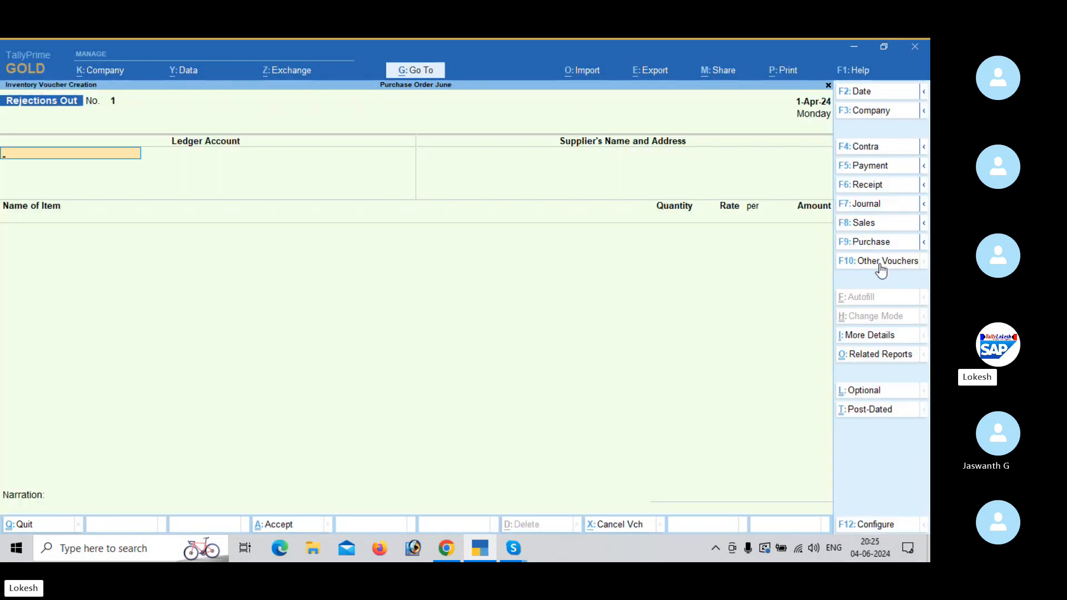
# Set Sunshine Computers as the rejection's ledger account and add the Hard Disk item
pyautogui.press('Return')
pyautogui.press('Return')
pyautogui.press('Return')
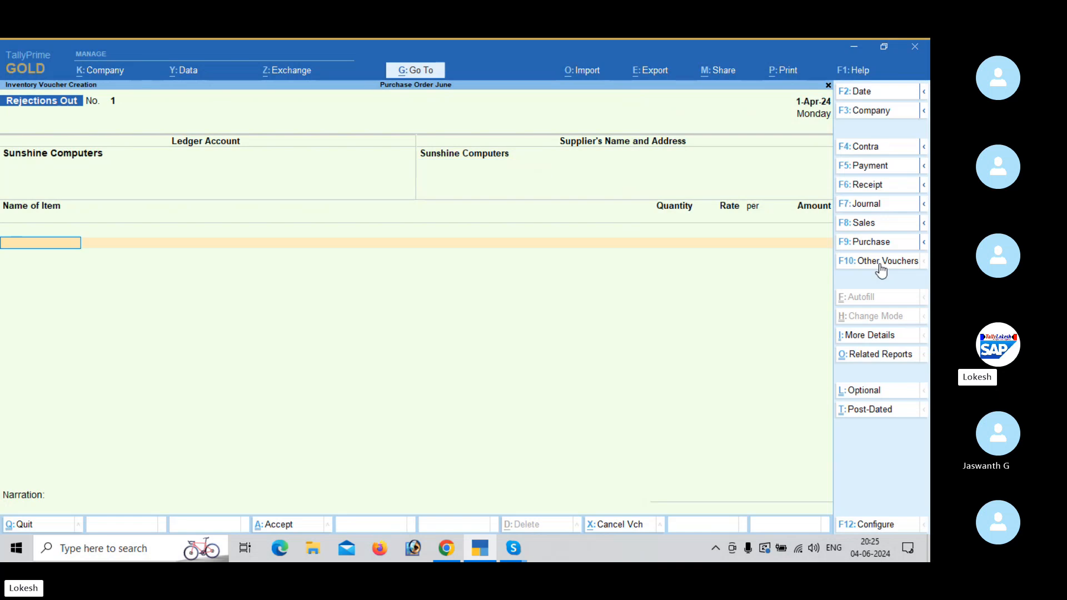
pyautogui.write('h')
pyautogui.press('Return')
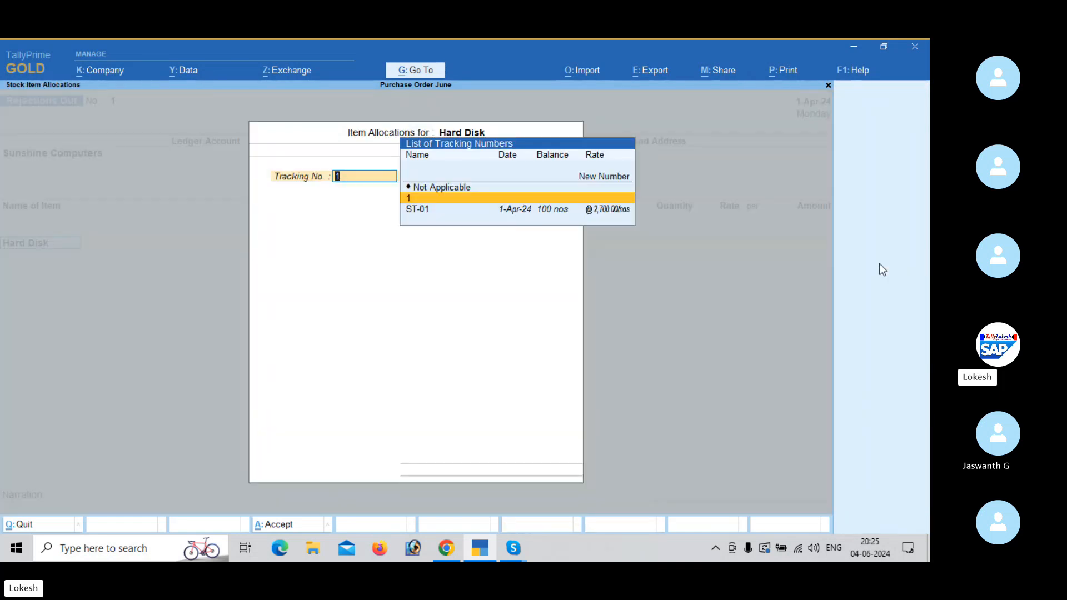
# Allocate 10 nos of Hard Disk at 2,700.00 against tracking number ST-01 and save the Rejections Out voucher
pyautogui.press('Down')
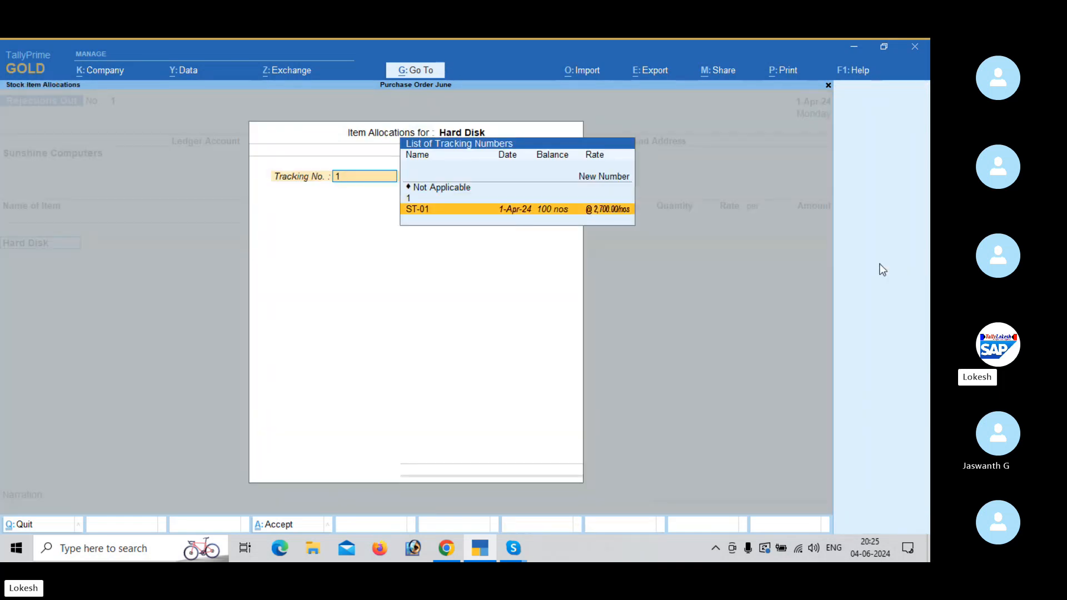
pyautogui.press('Return')
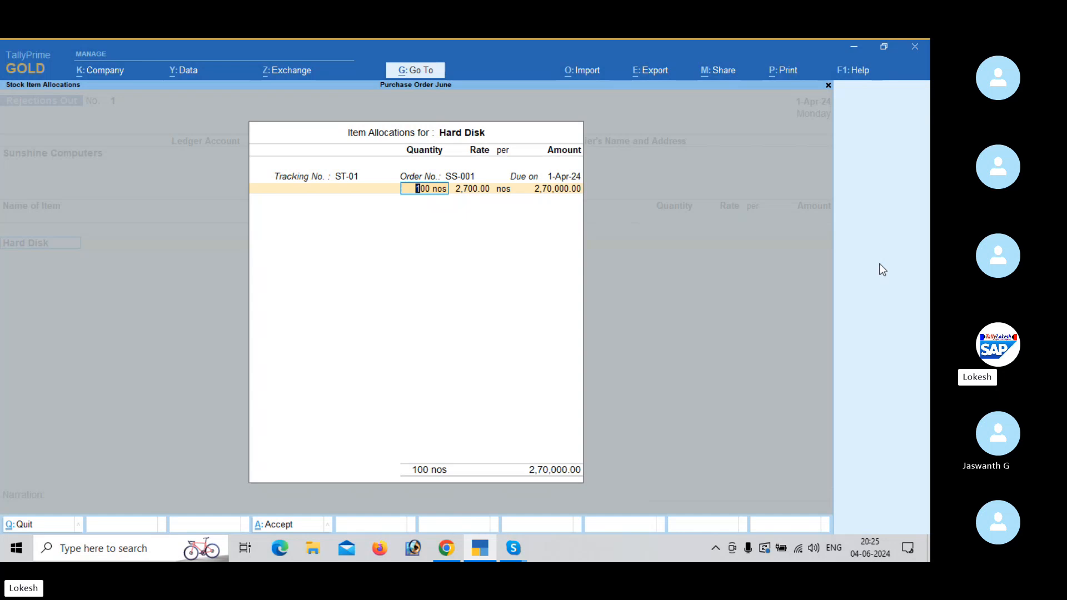
pyautogui.write('10')
pyautogui.press('Return')
pyautogui.press('Return')
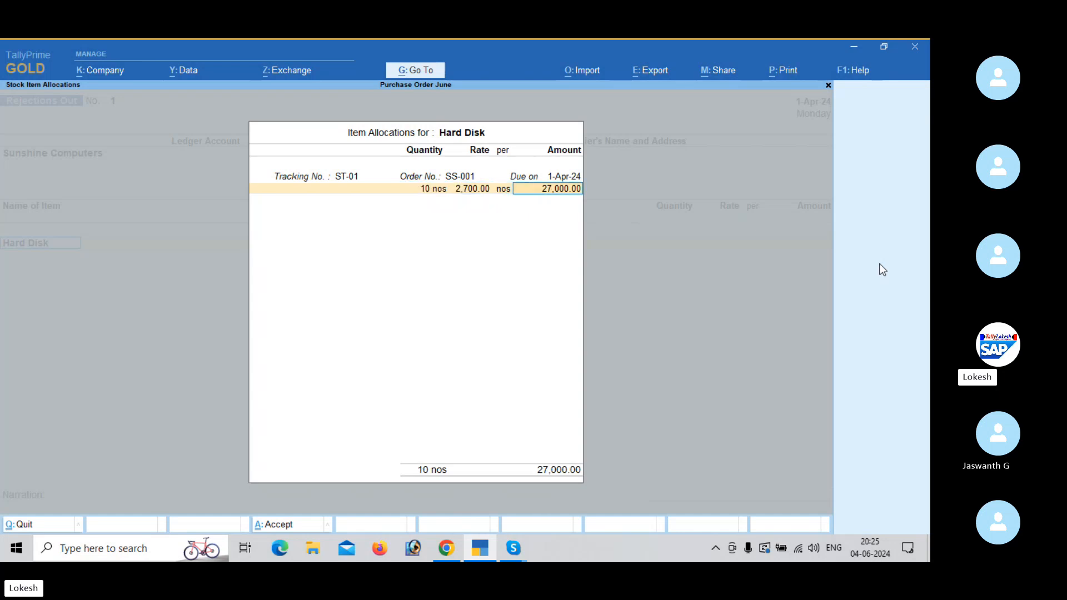
pyautogui.press('Return')
pyautogui.press('Return')
pyautogui.press('Return')
pyautogui.press('Return')
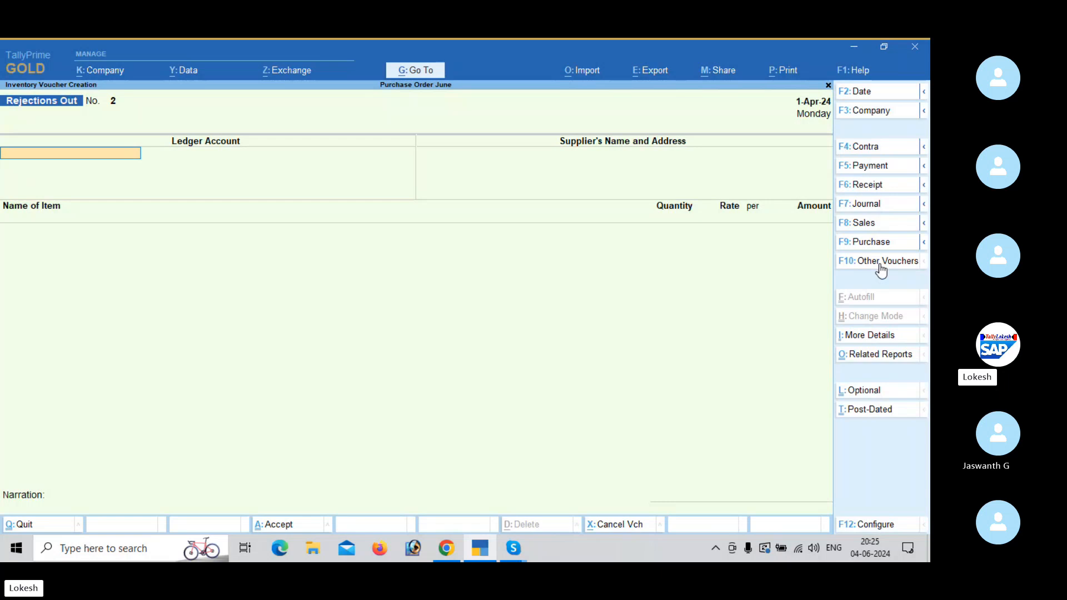
# Start a Purchase voucher with Sunshine Computers as the party, leaving the supplier invoice number blank
pyautogui.click(885, 248)
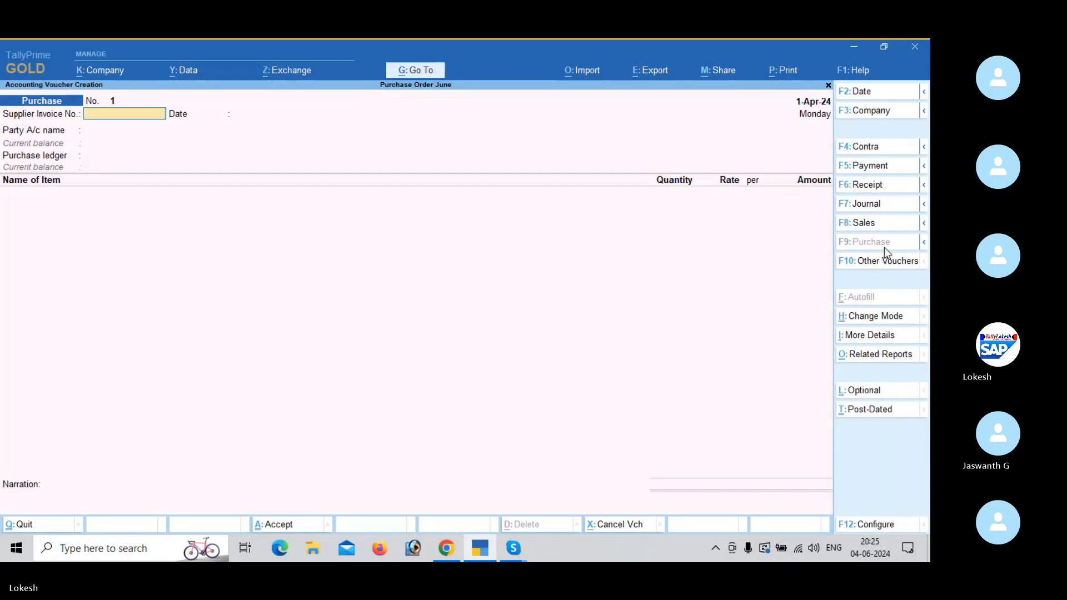
pyautogui.press('Return')
pyautogui.press('Down')
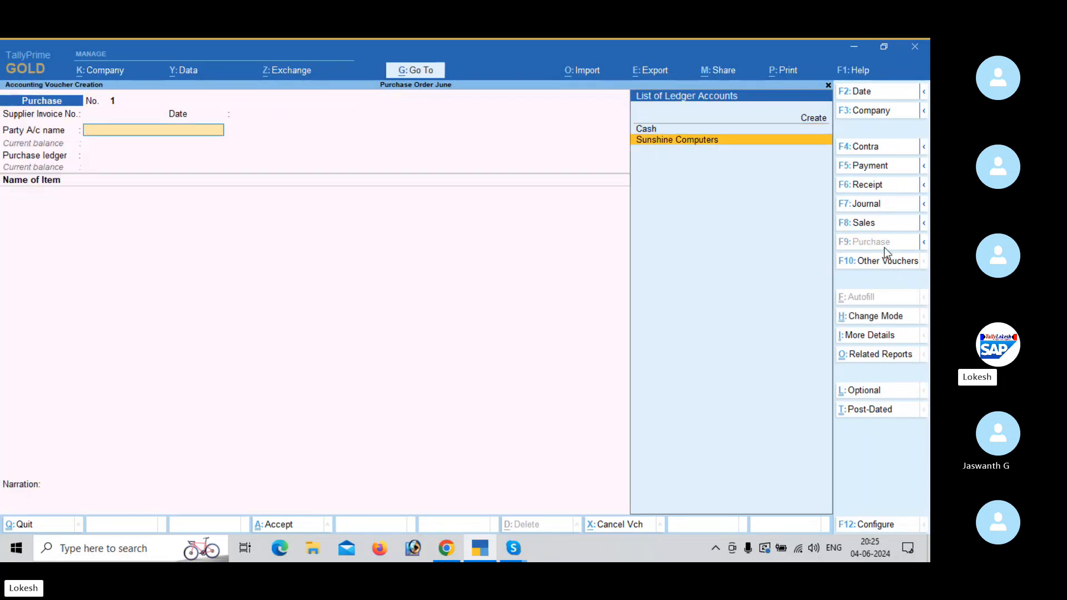
pyautogui.press('Return')
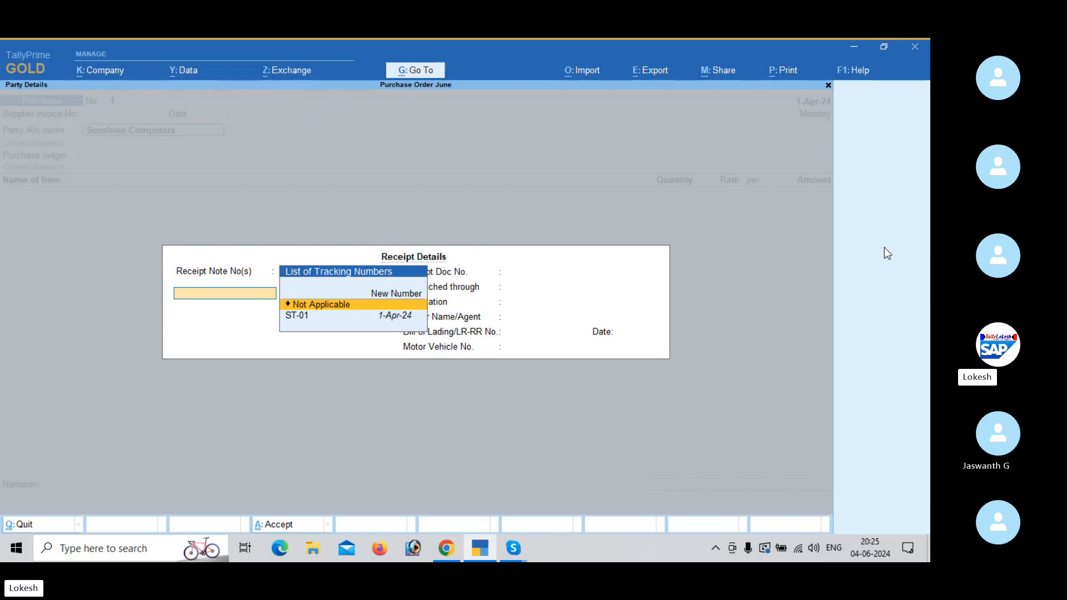
# Link receipt note ST-01 to the purchase and leave the dispatch details blank
pyautogui.press('Down')
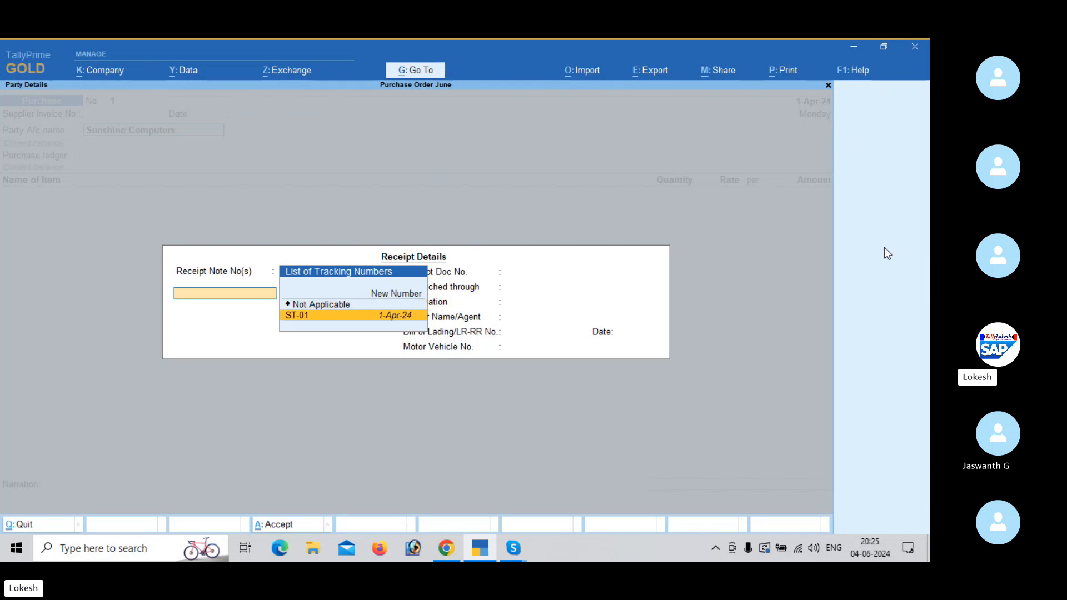
pyautogui.press('Return')
pyautogui.press('Return')
pyautogui.press('Return')
pyautogui.press('Return')
pyautogui.press('Return')
pyautogui.press('Return')
pyautogui.press('Return')
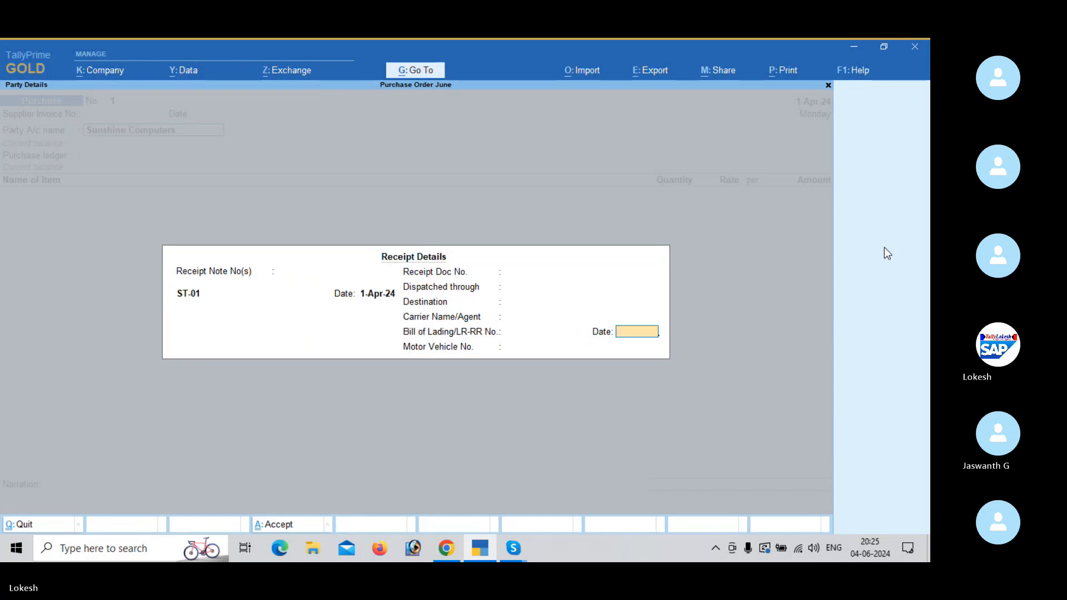
# Accept the remaining party details and the Purchase ledger, and save the purchase voucher
pyautogui.press('Return')
pyautogui.press('Return')
pyautogui.press('Return')
pyautogui.press('Return')
pyautogui.press('Return')
pyautogui.press('Return')
pyautogui.press('Return')
pyautogui.press('Return')
pyautogui.press('Return')
pyautogui.press('Return')
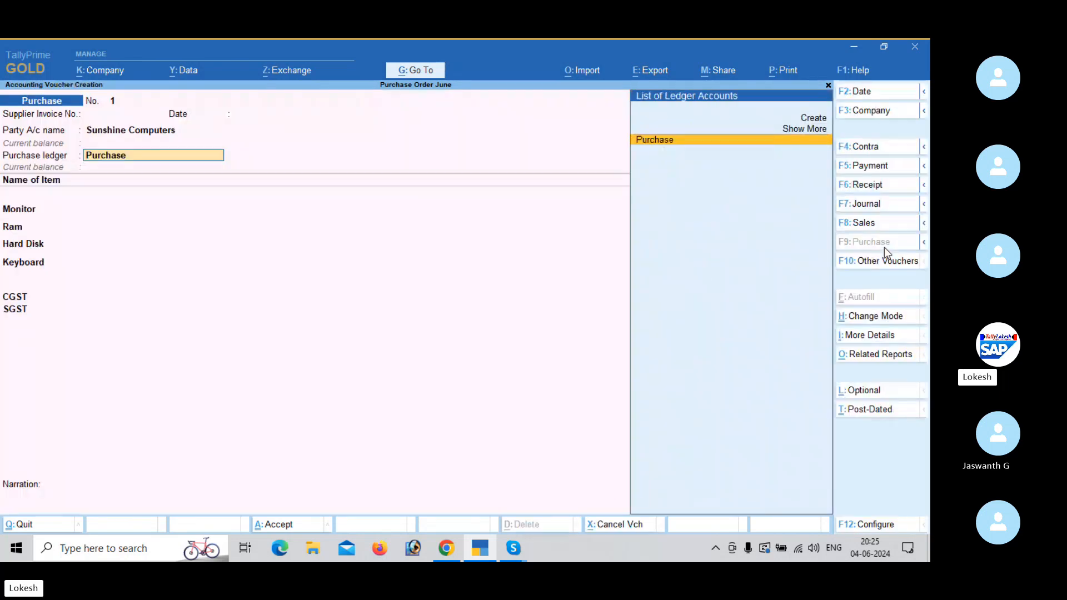
pyautogui.press('Return')
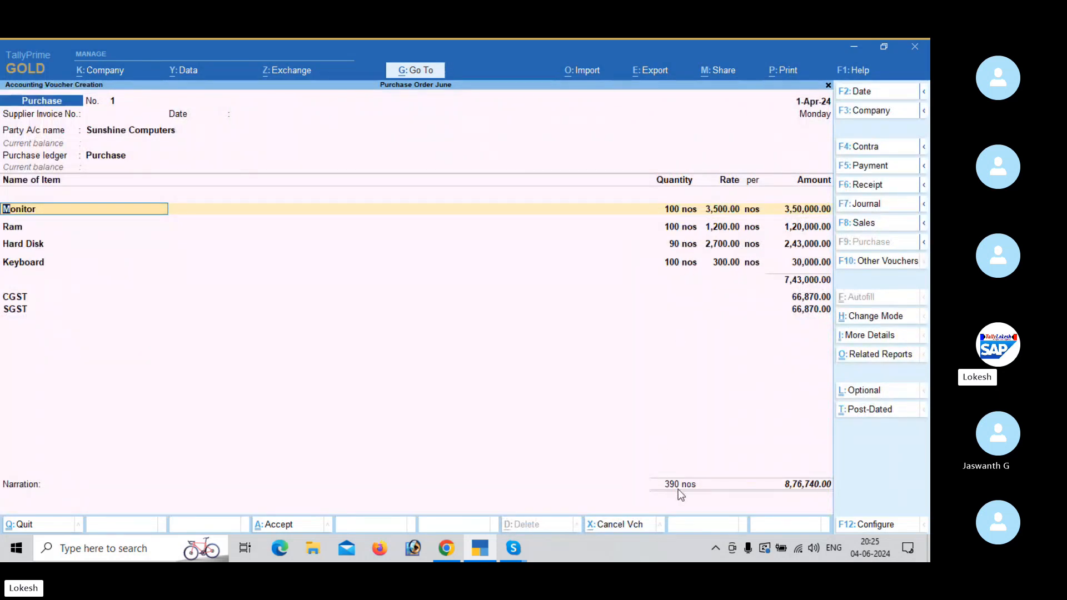
pyautogui.hotkey('ctrl', 'a')
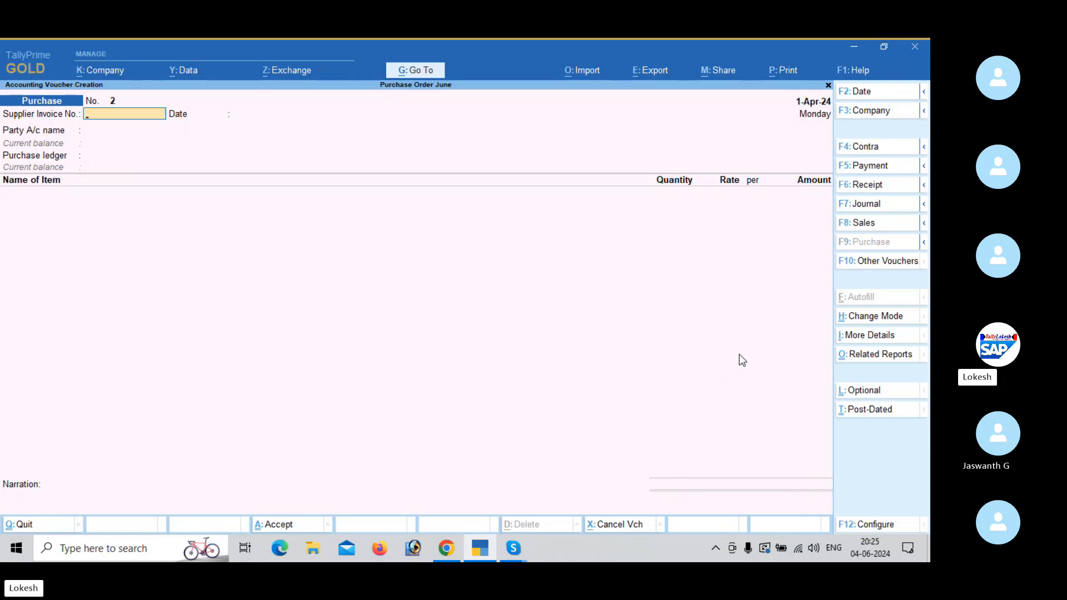
# Switch the voucher type from Purchase to Debit Note
pyautogui.click(873, 264)
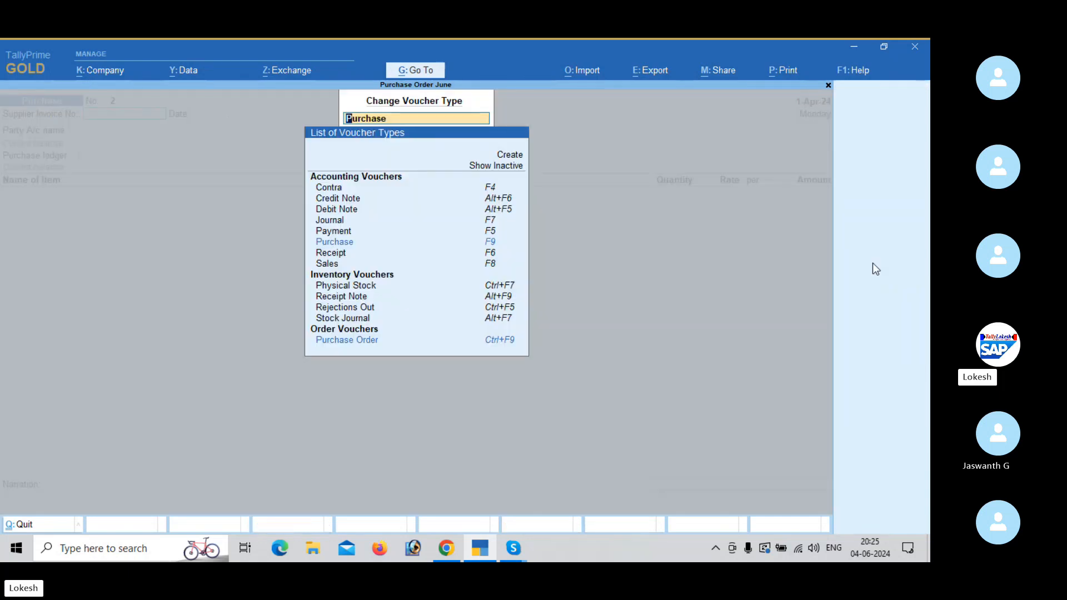
pyautogui.press('Up')
pyautogui.press('Up')
pyautogui.press('Up')
pyautogui.press('Up')
pyautogui.press('Up')
pyautogui.press('Up')
pyautogui.press('Up')
pyautogui.press('Up')
pyautogui.press('Up')
pyautogui.press('Up')
pyautogui.press('Up')
pyautogui.press('Return')
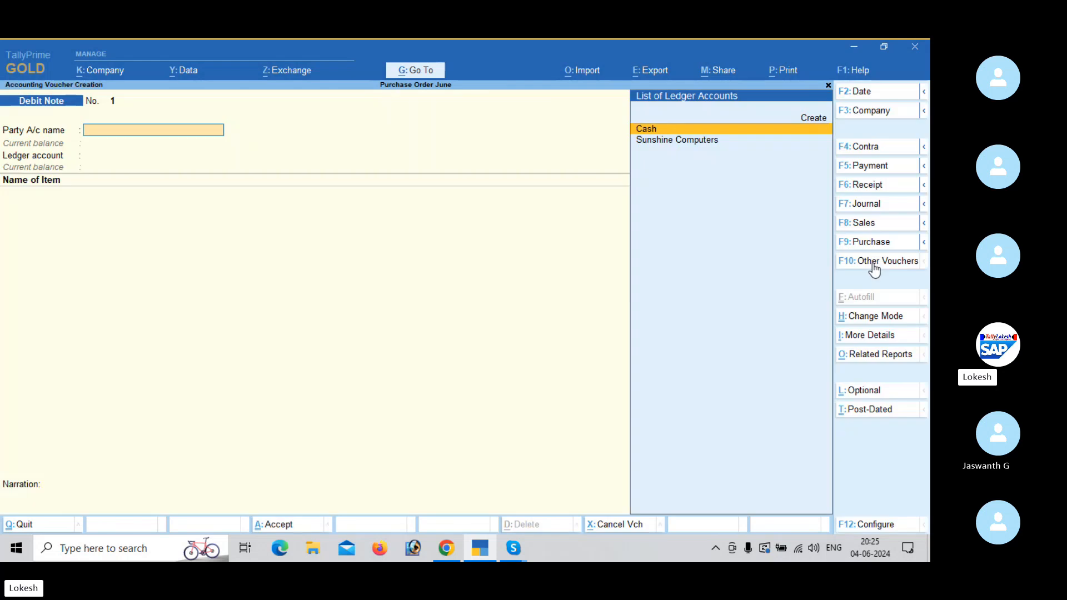
# Set Sunshine Computers as the debit note's party, keep its party details and use the Purchase ledger account
pyautogui.press('Down')
pyautogui.press('Return')
pyautogui.hotkey('ctrl', 'a')
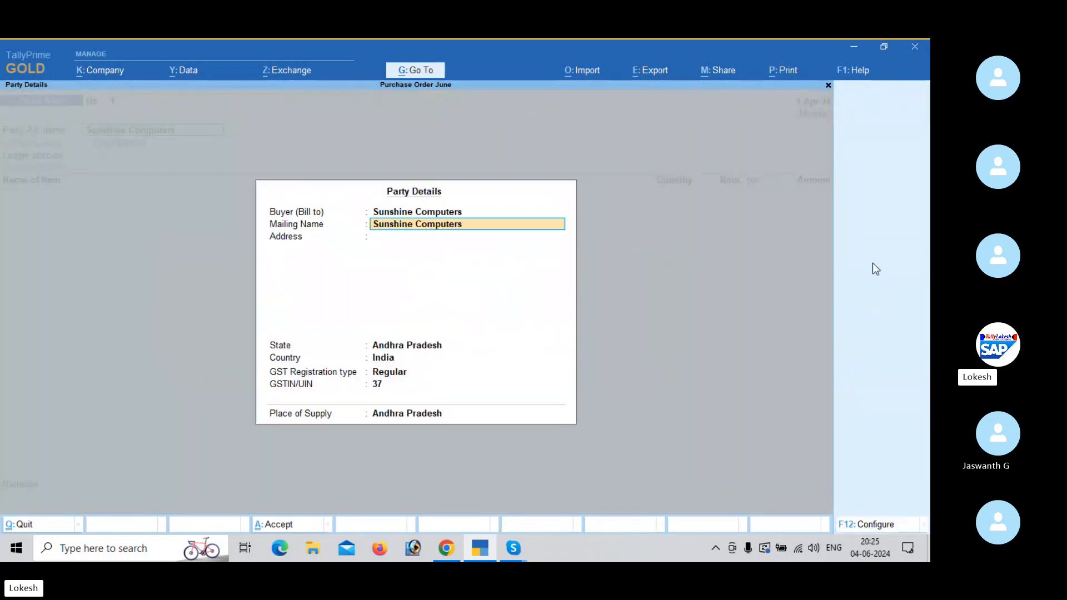
pyautogui.press('Return')
pyautogui.press('Return')
pyautogui.press('Return')
pyautogui.press('Return')
pyautogui.press('Return')
pyautogui.press('Return')
pyautogui.press('Return')
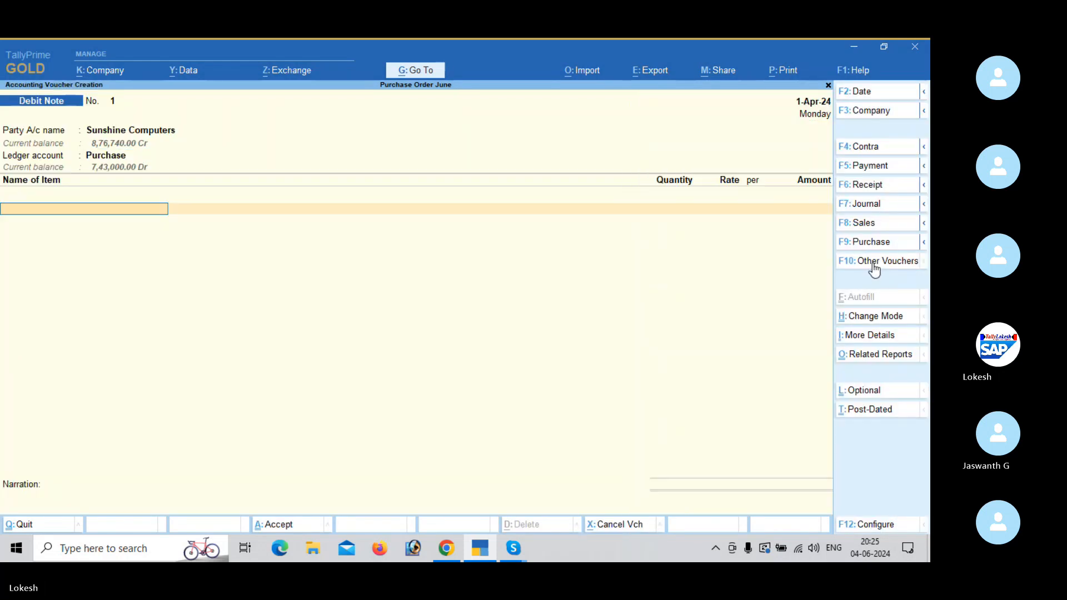
# Add 20 nos of Keyboard at 300.00 to the debit note, with tracking and order numbers set to Not Applicable
pyautogui.write('k')
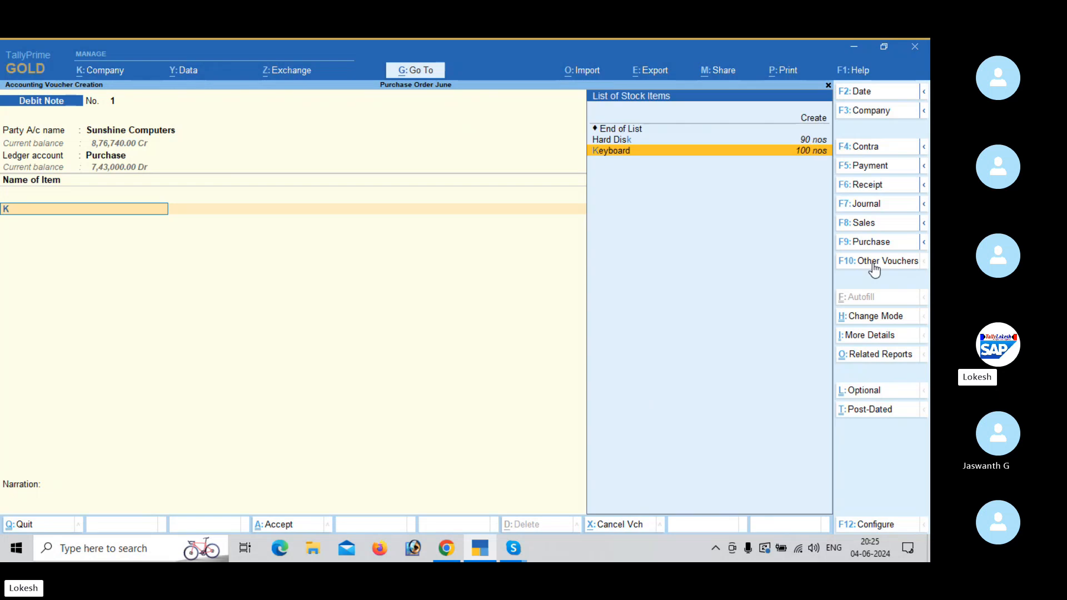
pyautogui.press('Return')
pyautogui.press('Return')
pyautogui.press('Return')
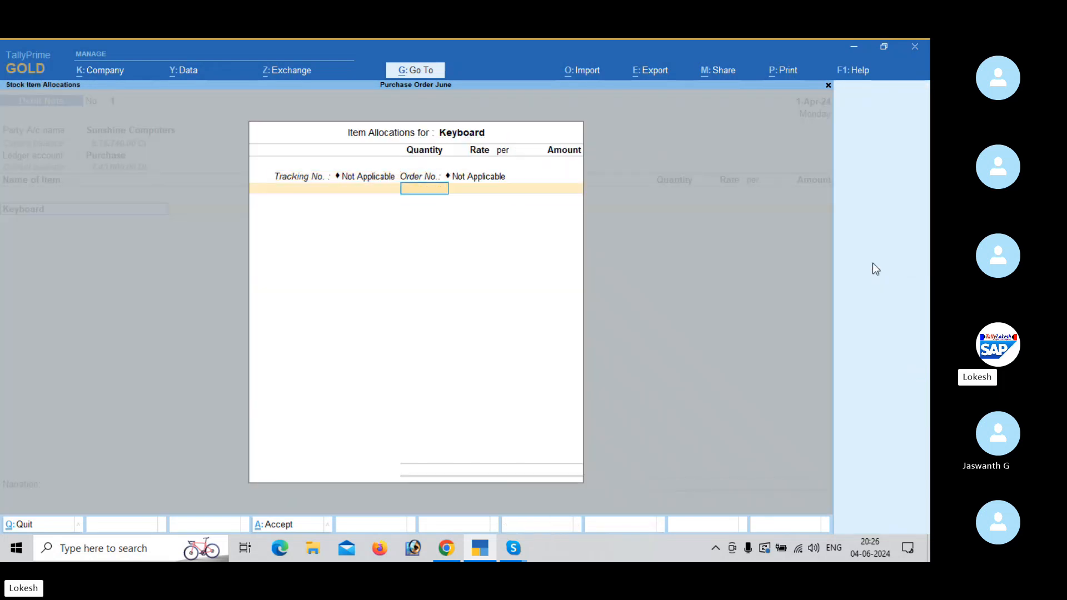
pyautogui.write('20')
pyautogui.press('Return')
pyautogui.press('Return')
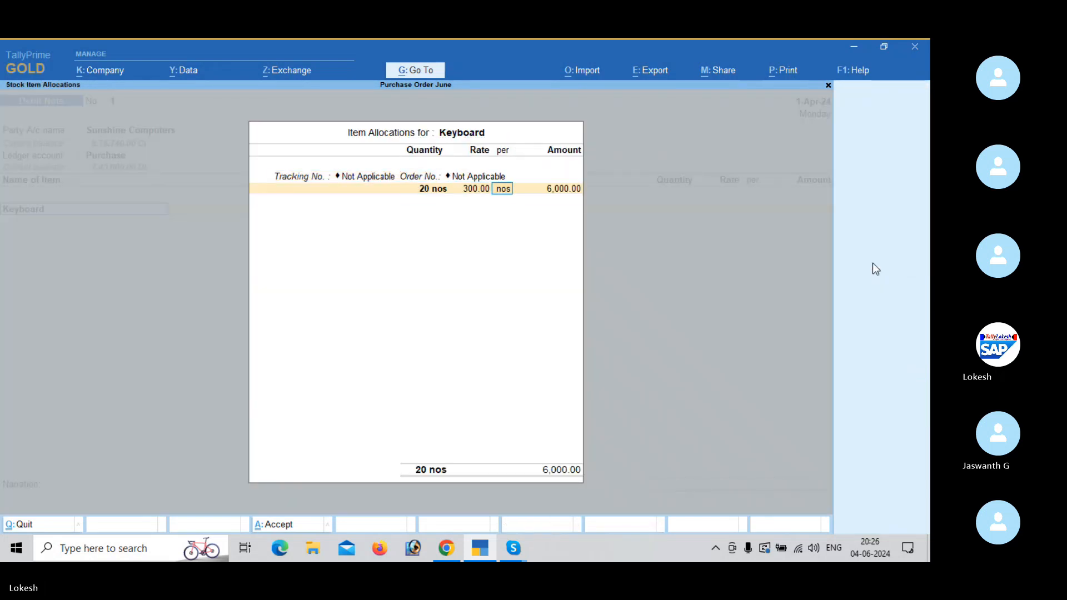
pyautogui.press('Return')
pyautogui.press('Return')
pyautogui.press('Return')
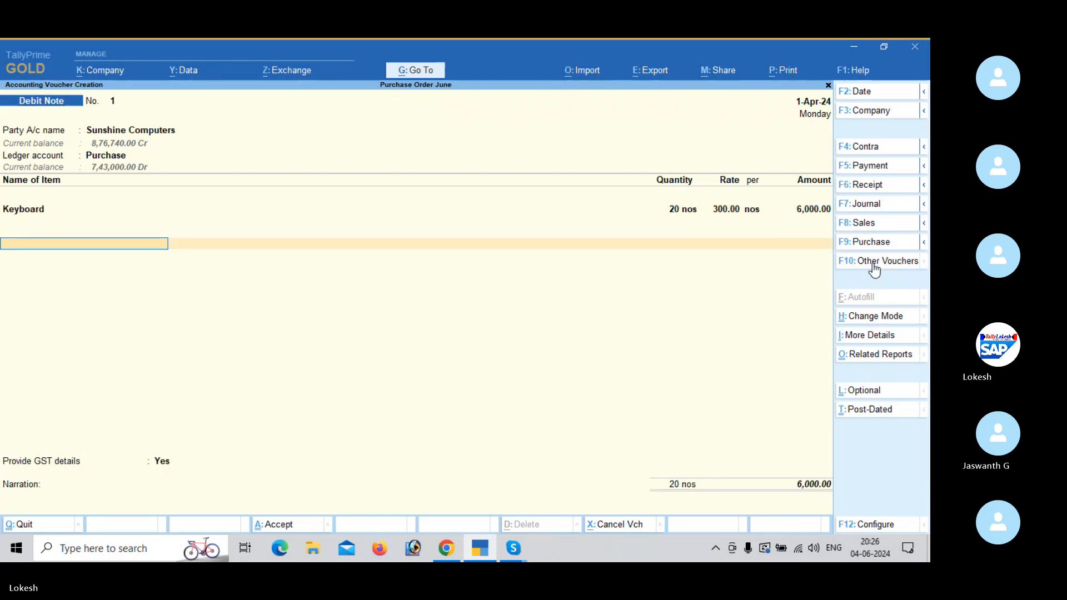
# Add the CGST and SGST ledgers to the debit note below the Keyboard item
pyautogui.write('C')
pyautogui.press('Return')
pyautogui.press('Return')
pyautogui.write('SG')
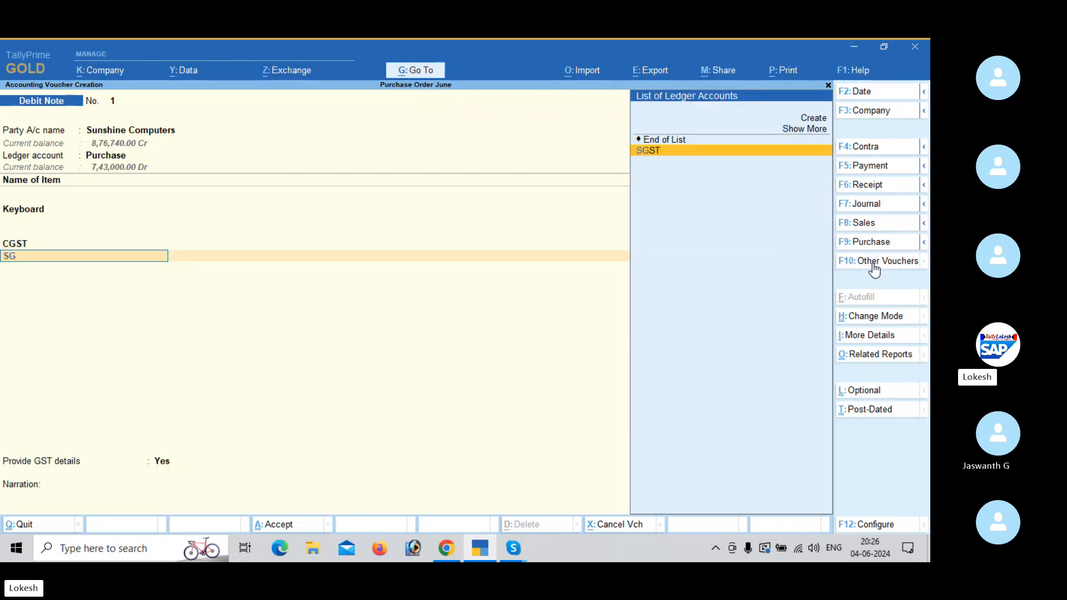
pyautogui.press('Return')
pyautogui.press('Return')
# Set Provide GST details to No, then save the debit note and leave voucher entry
pyautogui.press('Return')
pyautogui.press('Up')
pyautogui.press('Return')
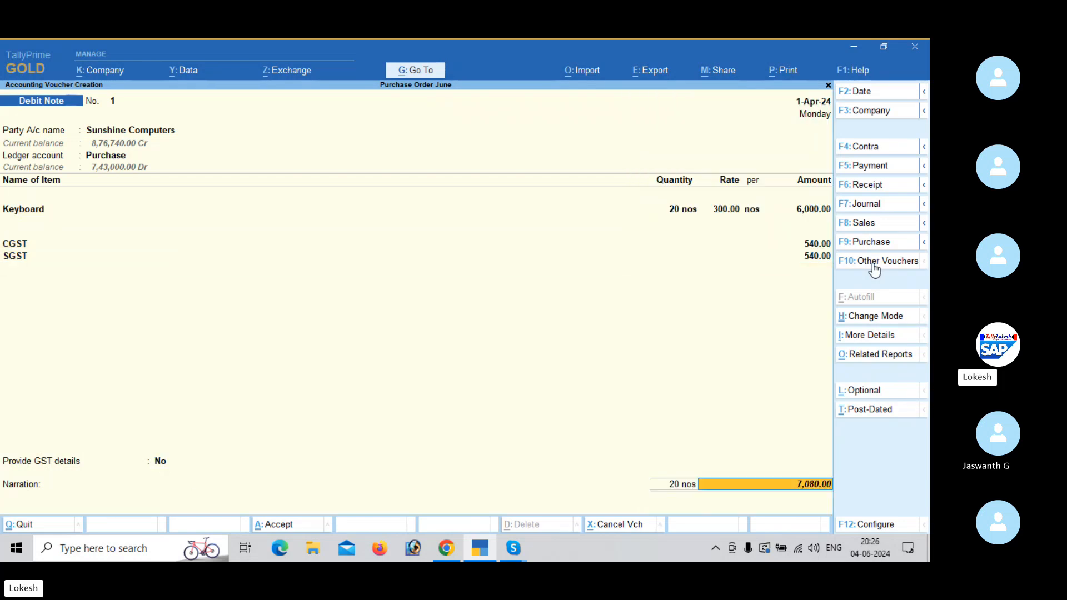
pyautogui.press('Return')
pyautogui.press('Return')
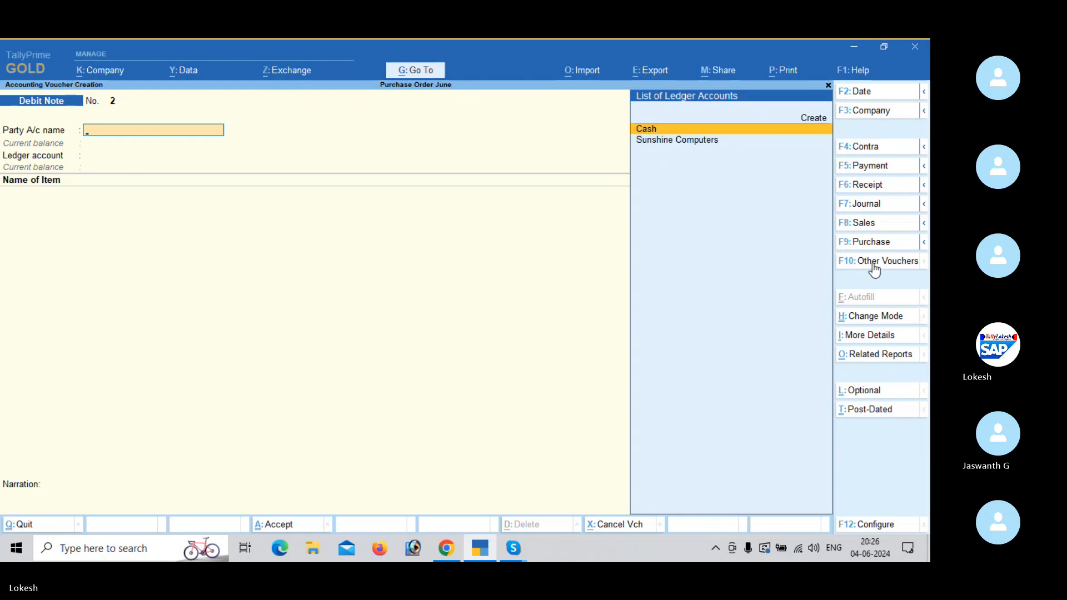
pyautogui.press('Escape')
# View the Profit & Loss A/c in detailed form to check purchases and closing stock by item
pyautogui.press('Down')
pyautogui.press('Down')
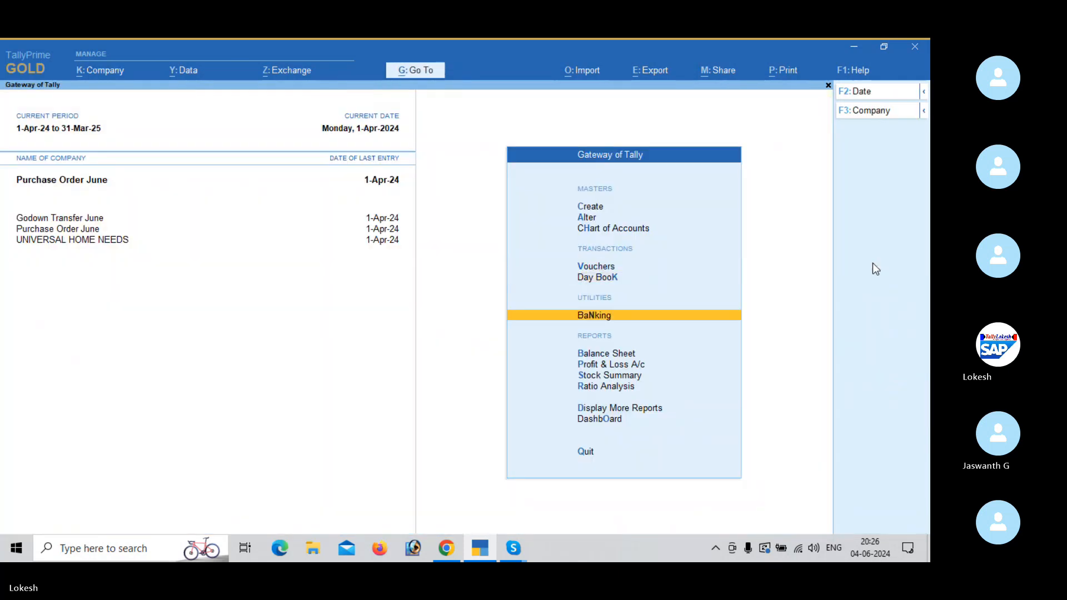
pyautogui.press('Down')
pyautogui.press('Down')
pyautogui.press('Return')
pyautogui.hotkey('alt', 'f5')
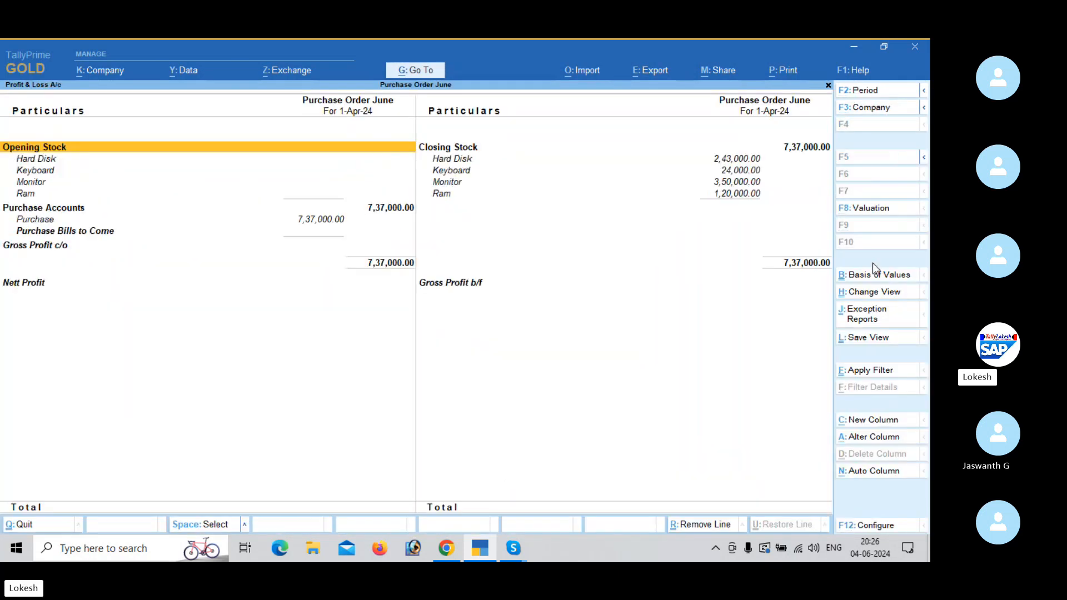
pyautogui.press('Escape')
# Check the Stock Summary for each item's closing quantity, rate and value
pyautogui.press('Down')
pyautogui.press('Return')
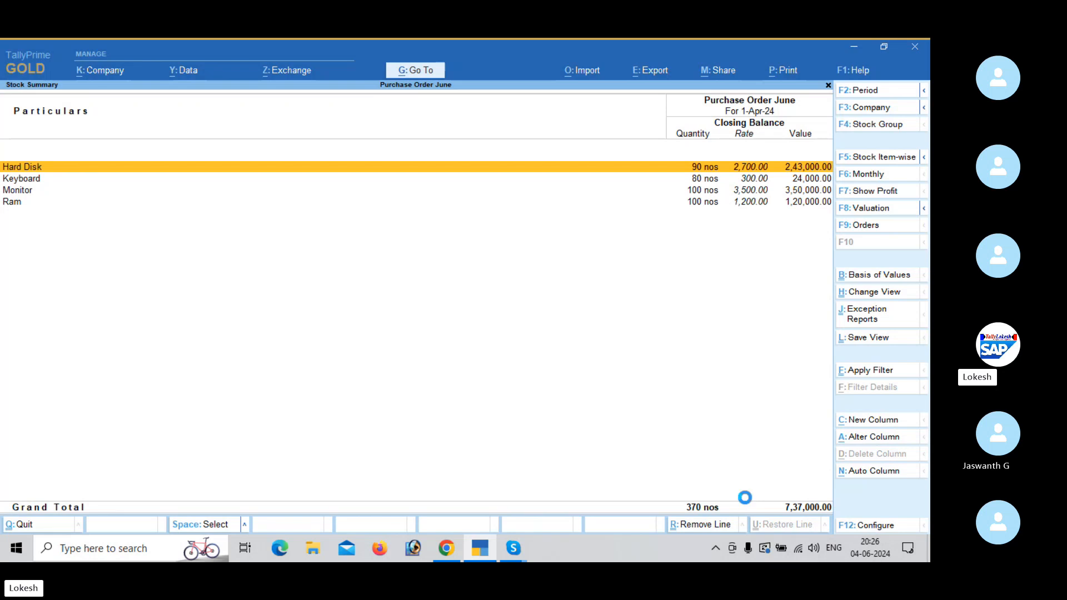
pyautogui.press('Escape')
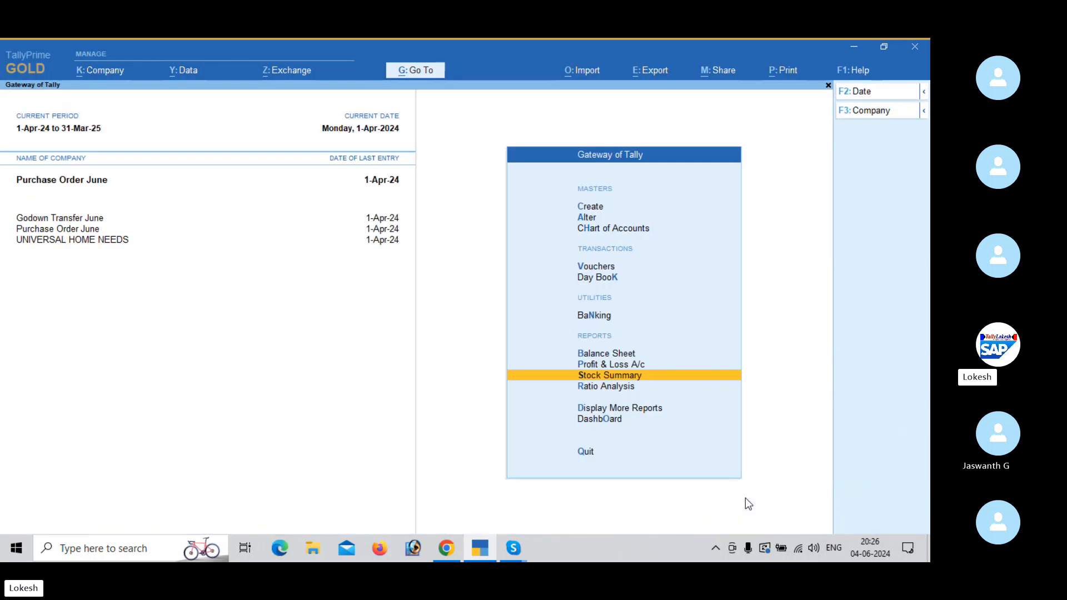
# Reopen voucher entry and list all voucher types available to change to, including the inactive ones
pyautogui.press('Up')
pyautogui.press('Up')
pyautogui.press('Up')
pyautogui.press('Up')
pyautogui.press('Up')
pyautogui.press('Return')
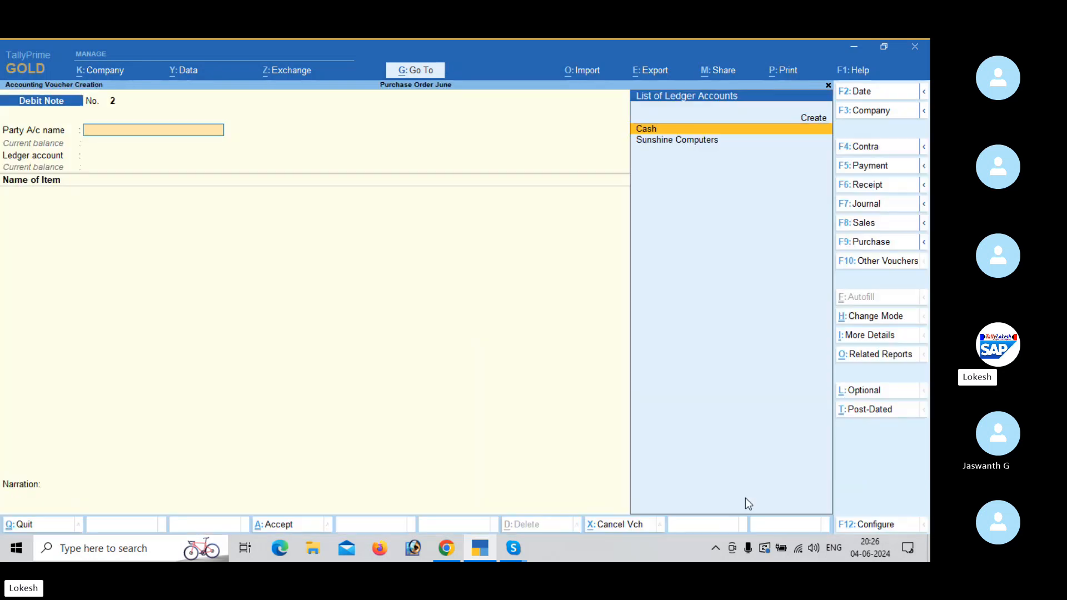
pyautogui.click(886, 267)
pyautogui.press('Up')
pyautogui.press('Up')
pyautogui.press('Up')
pyautogui.press('Return')
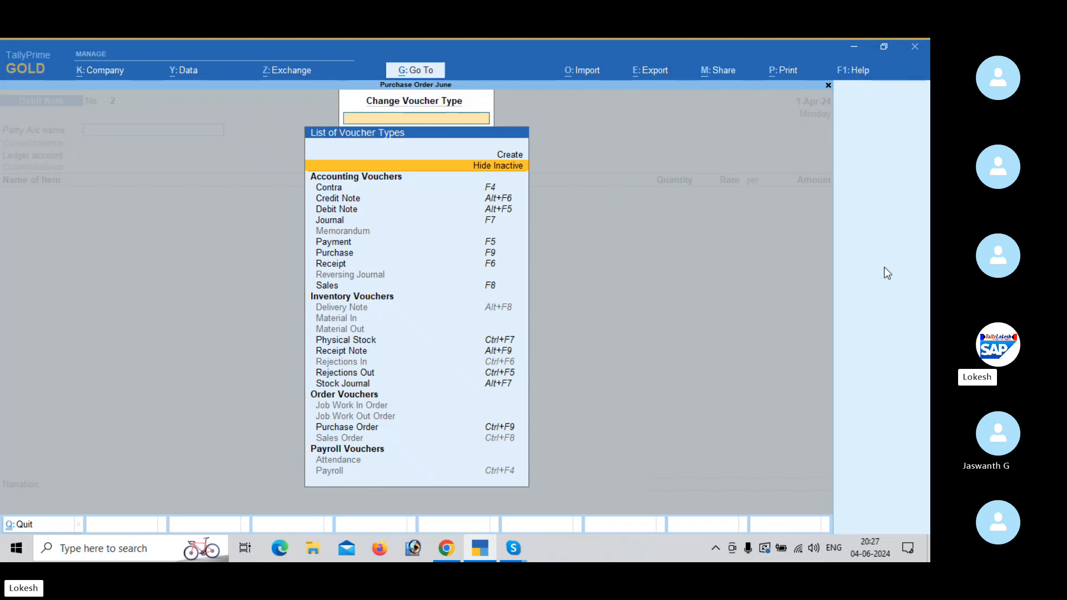
# Look through the accounting voucher types in the full list, then leave voucher entry without choosing one
pyautogui.press('Down')
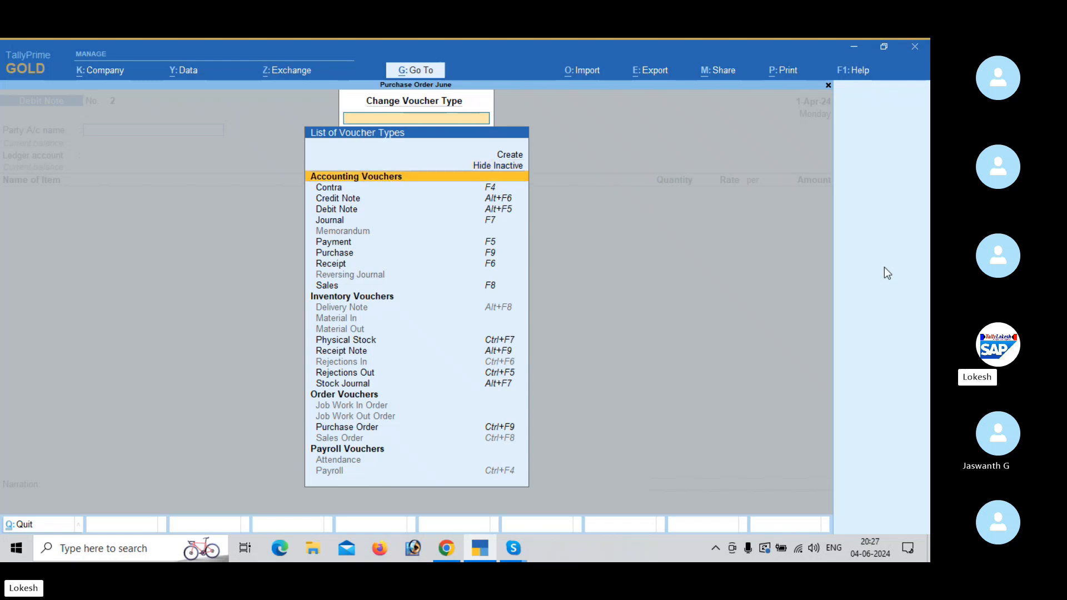
pyautogui.press('Down')
pyautogui.press('Down')
pyautogui.press('Down')
pyautogui.press('Down')
pyautogui.press('Down')
pyautogui.press('Down')
pyautogui.press('Down')
pyautogui.press('Down')
pyautogui.press('Down')
pyautogui.press('Down')
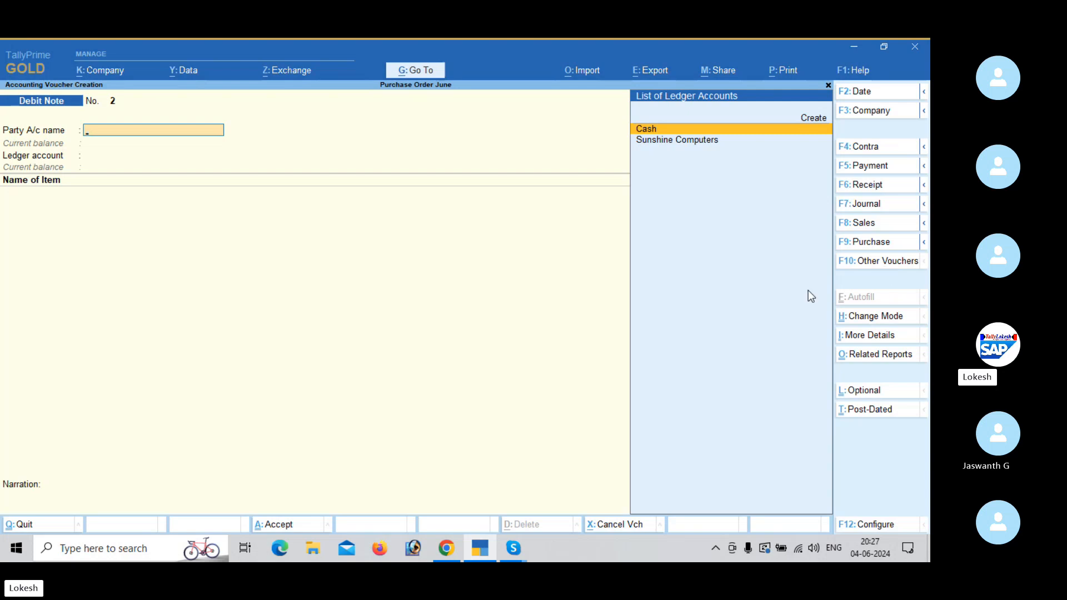
pyautogui.press('Escape')
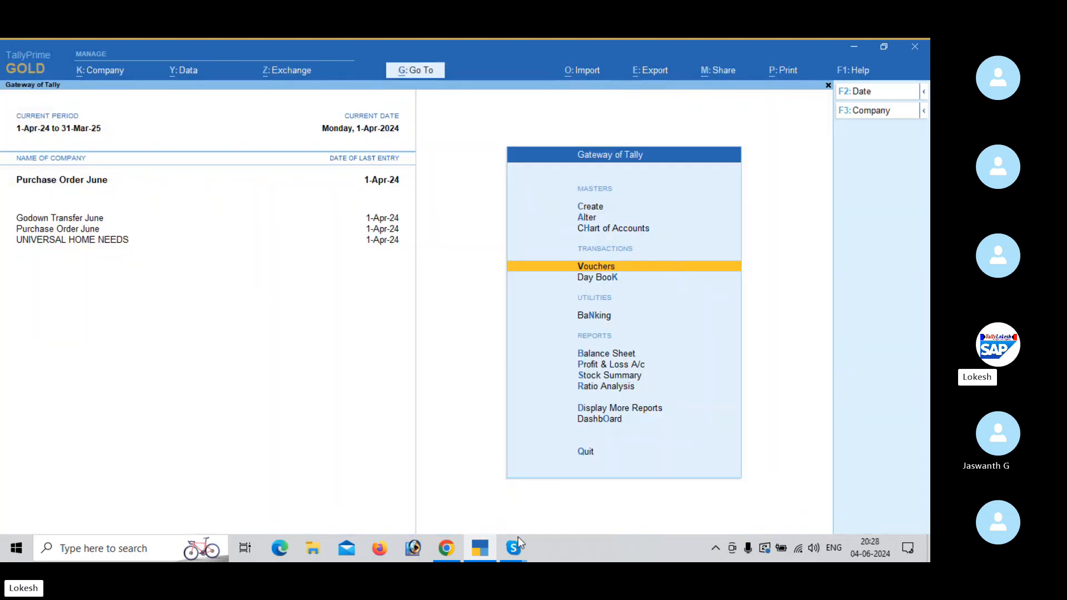
# Switch to the Skype call window
pyautogui.moveTo(518, 540)
pyautogui.click(512, 497)
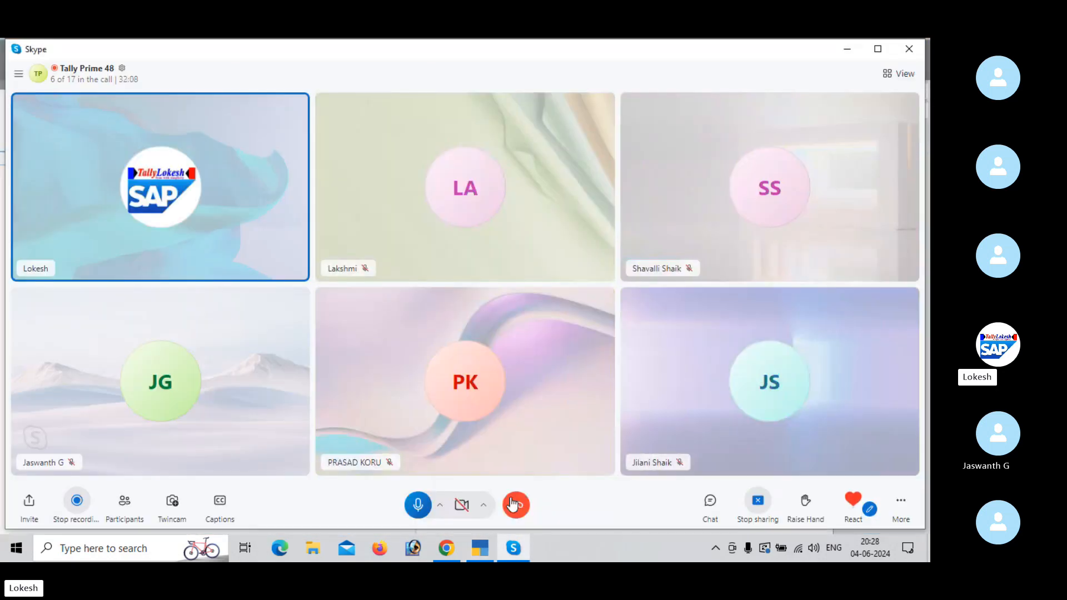